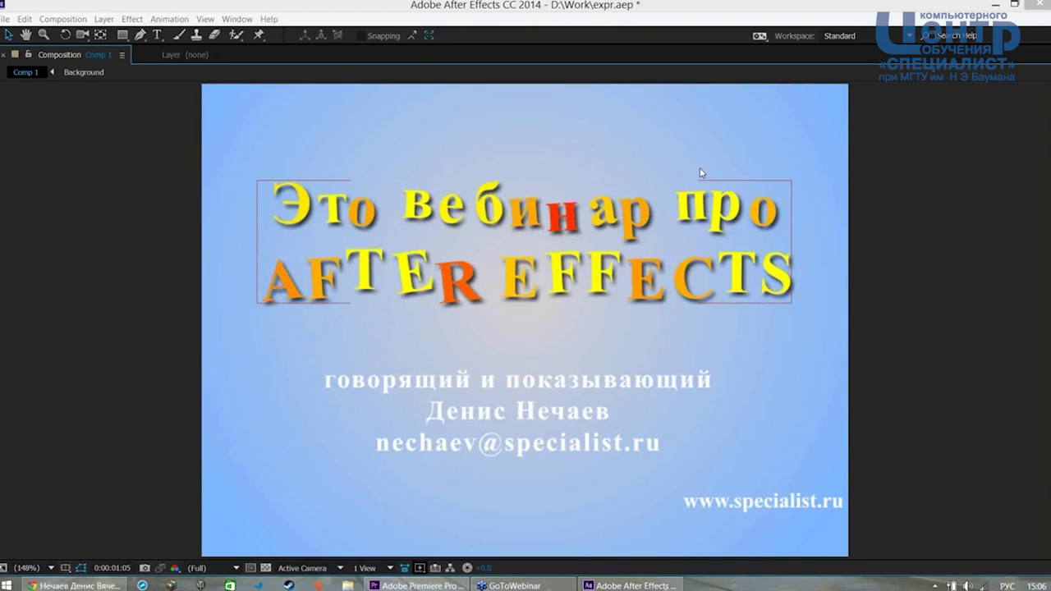
Select only the title text layer in the After Effects composition
key("ctrl+shift+a")
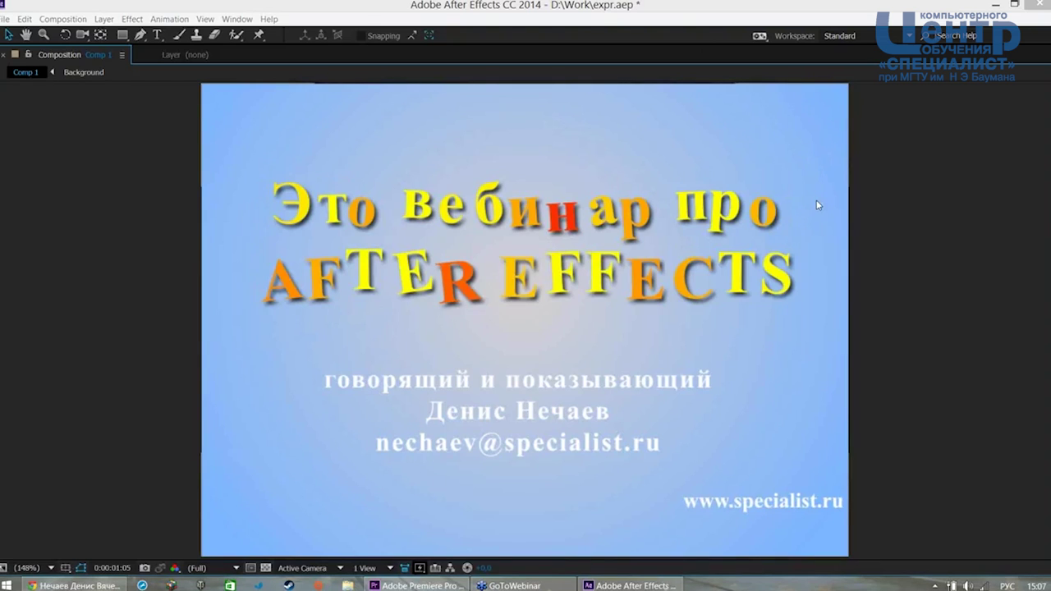
key("ctrl+a")
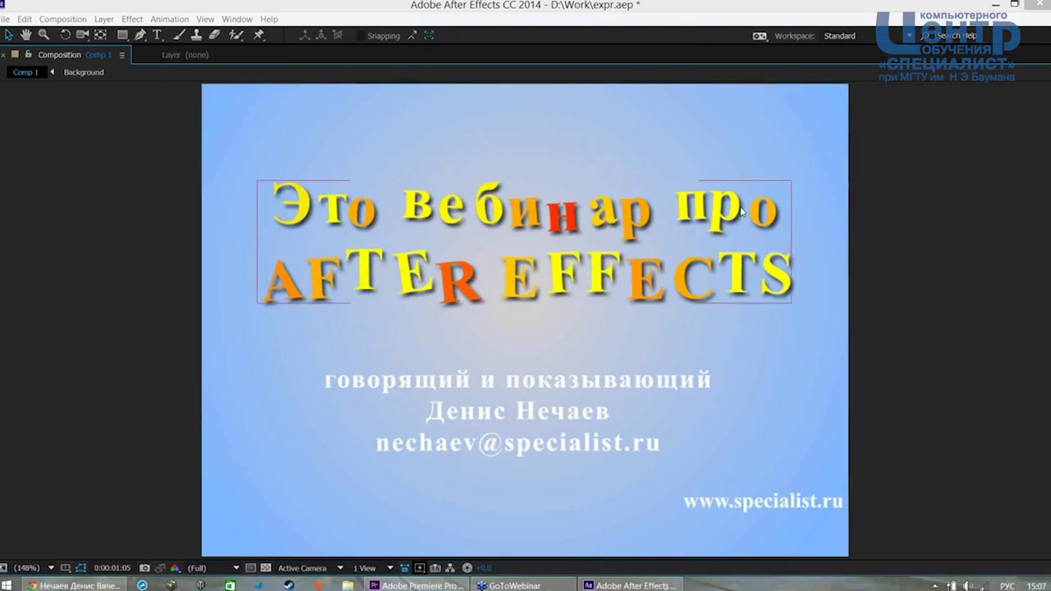
key("ctrl+shift+a")
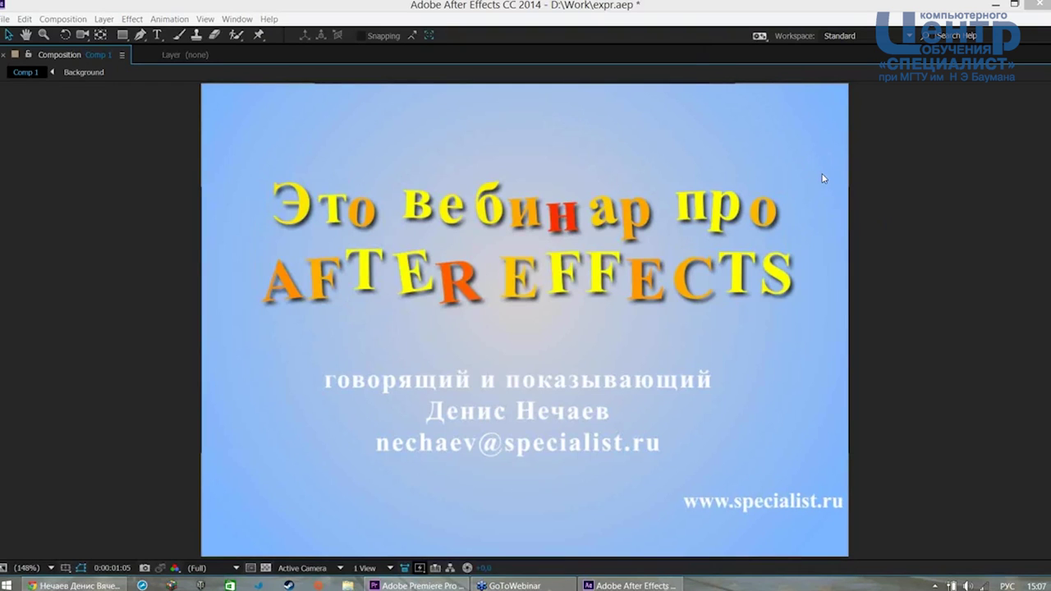
left_click(639, 211)
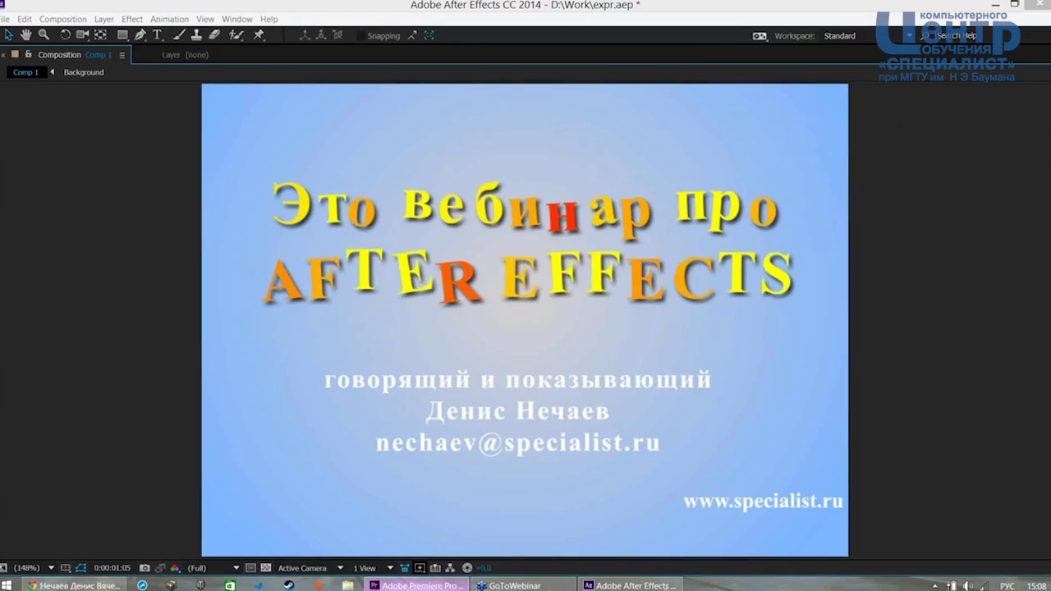
In Premiere Pro, preview Sequence 01, enlarge the timeline to show Video 3, and jump to 00:00:48:11
left_click(417, 585)
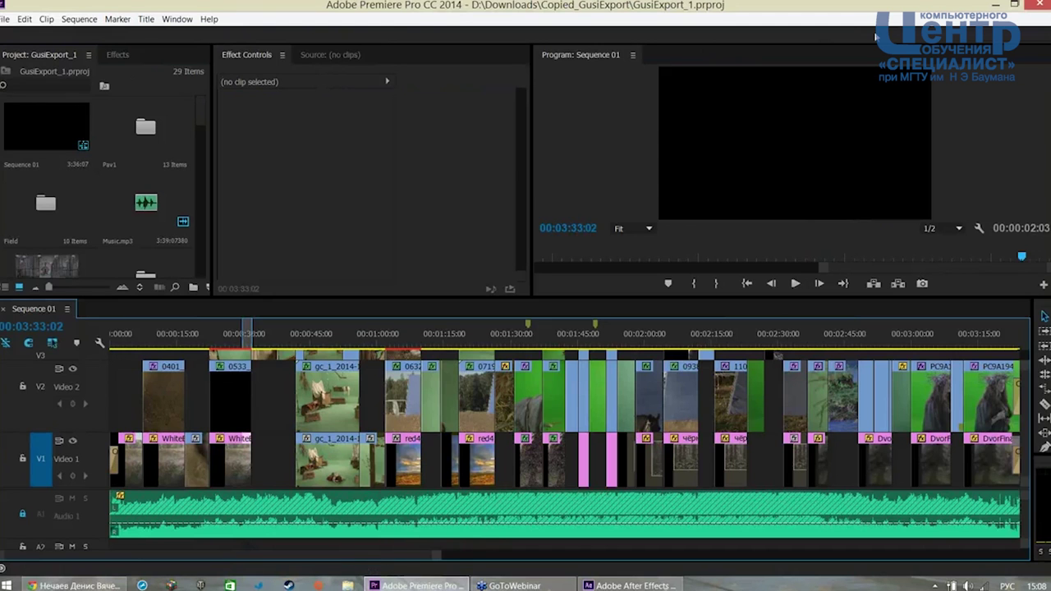
mouse_move(131, 332)
left_mouse_down()
mouse_move(150, 342)
mouse_move(332, 334)
left_mouse_up()
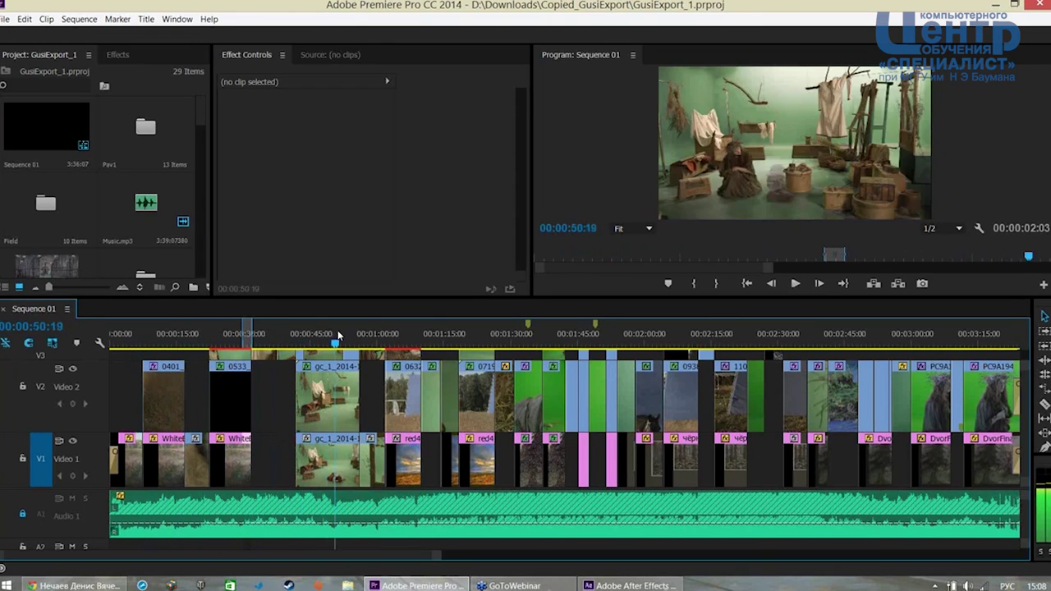
mouse_move(332, 334)
left_mouse_down()
mouse_move(428, 313)
mouse_move(518, 315)
mouse_move(764, 286)
mouse_move(679, 306)
mouse_move(600, 302)
mouse_move(424, 327)
mouse_move(275, 324)
mouse_move(245, 343)
left_mouse_up()
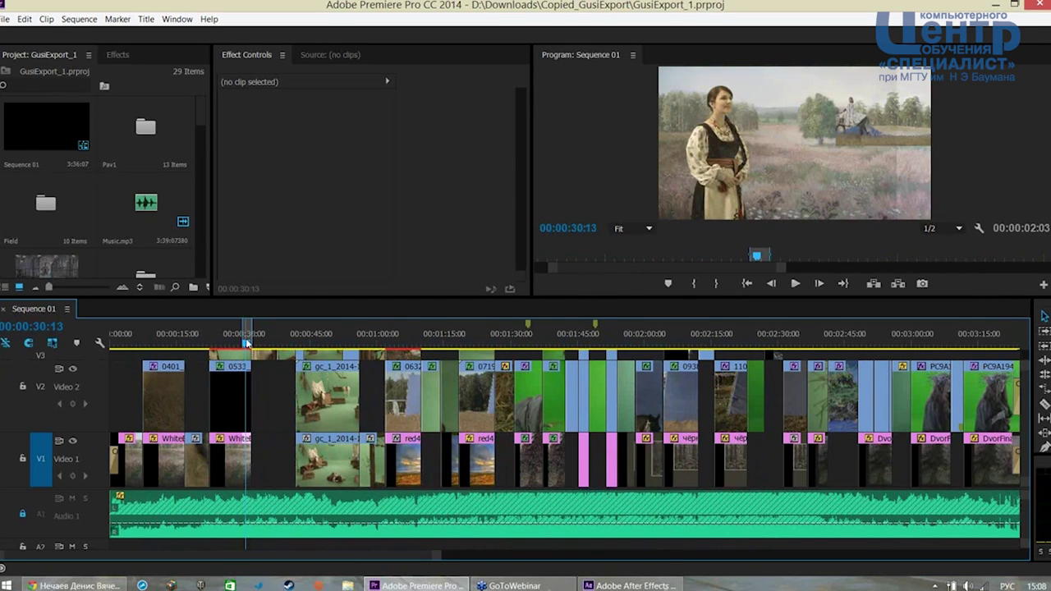
left_click_drag(247, 344, 193, 344)
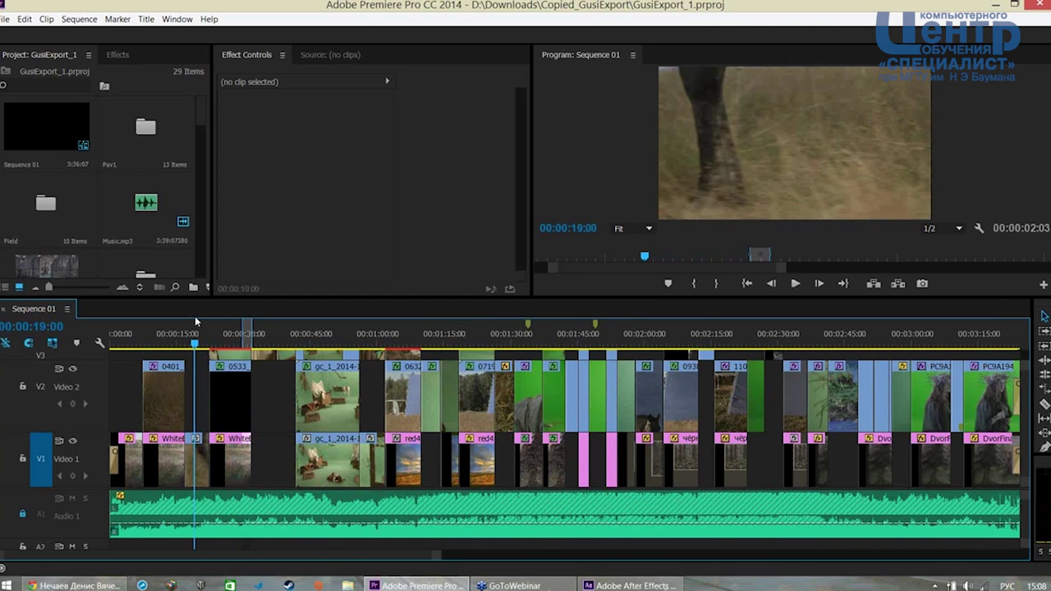
left_click(204, 336)
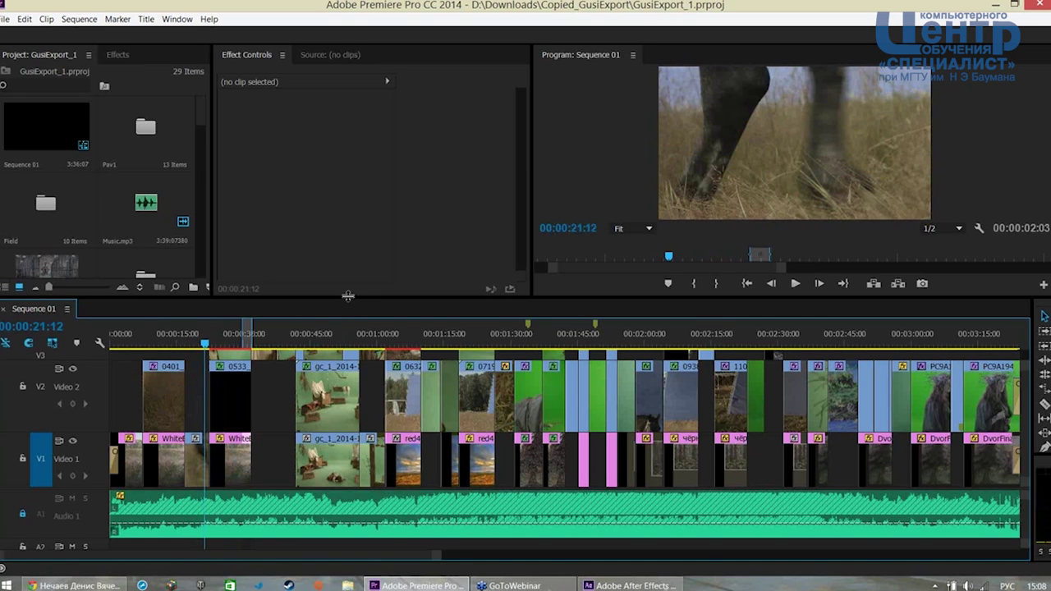
left_click_drag(348, 291, 348, 261)
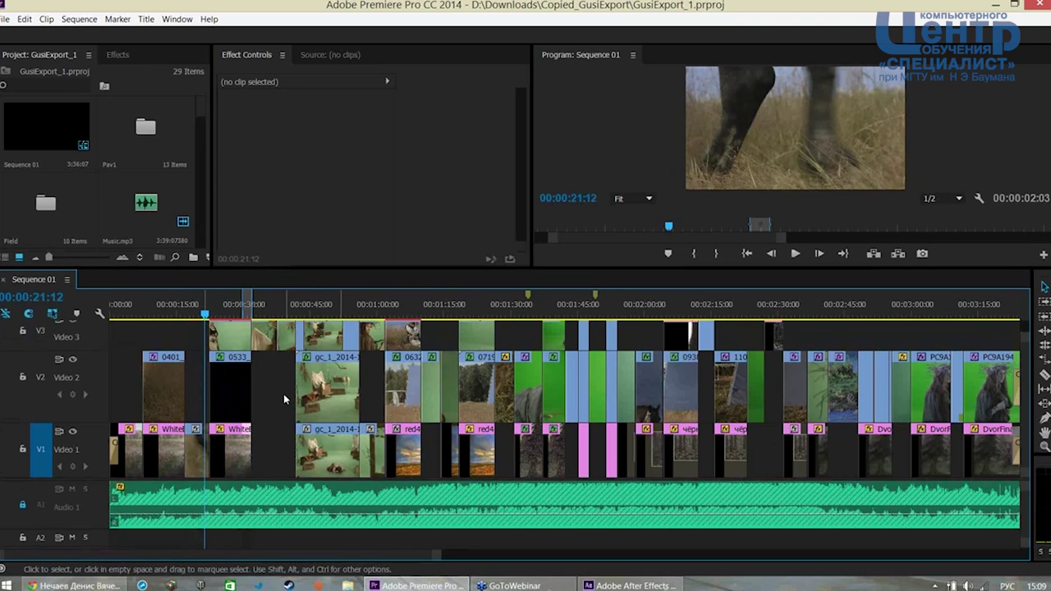
left_click(326, 304)
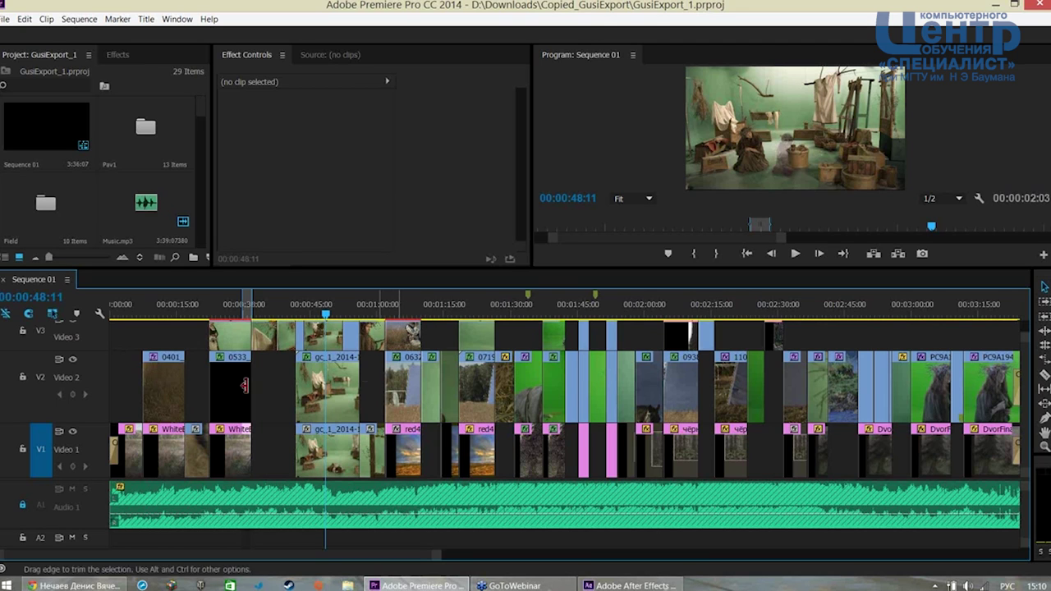
Nudge the playhead past 00:00:48 and enlarge the Program monitor on the twig-crowned woman's window shot
left_click_drag(326, 317, 366, 317)
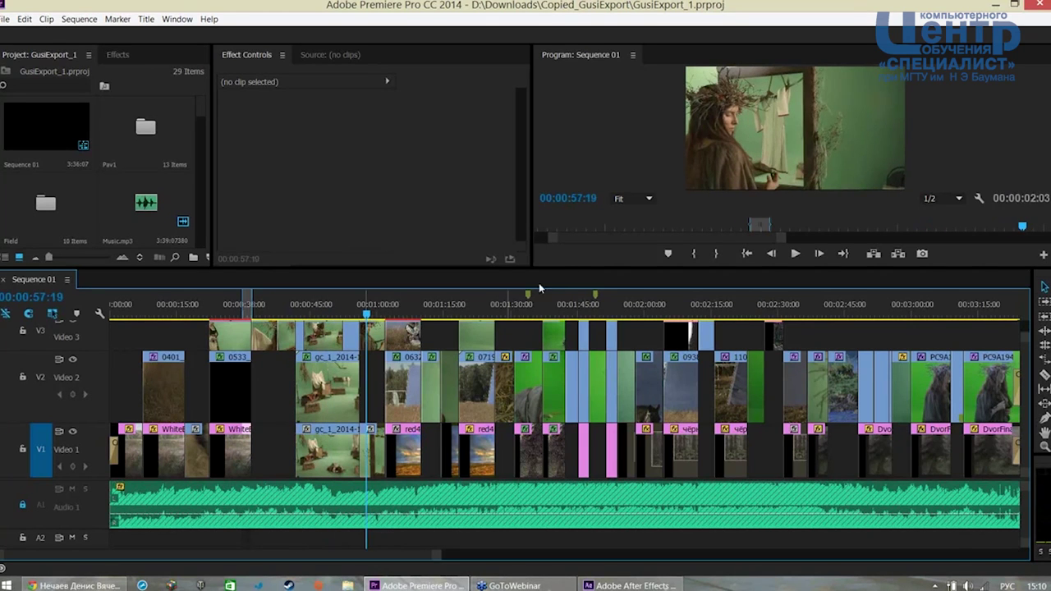
left_click_drag(562, 266, 560, 353)
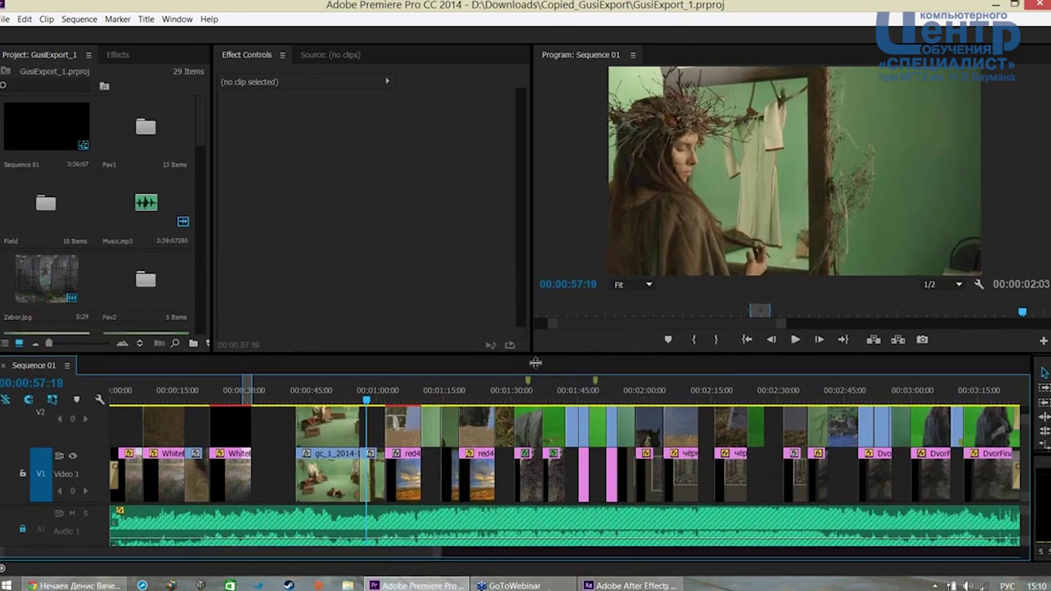
Preview frames near 00:01:00 and expand the timeline until Video 1–3 and the audio tracks show
left_click_drag(366, 400, 376, 399)
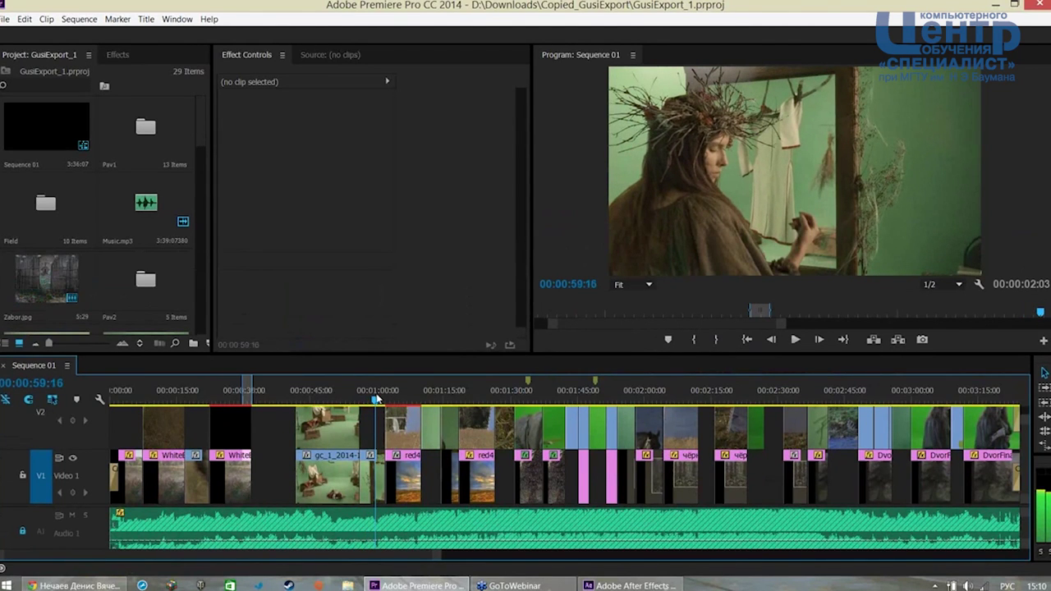
mouse_move(376, 399)
left_mouse_down()
mouse_move(389, 399)
mouse_move(380, 390)
left_mouse_up()
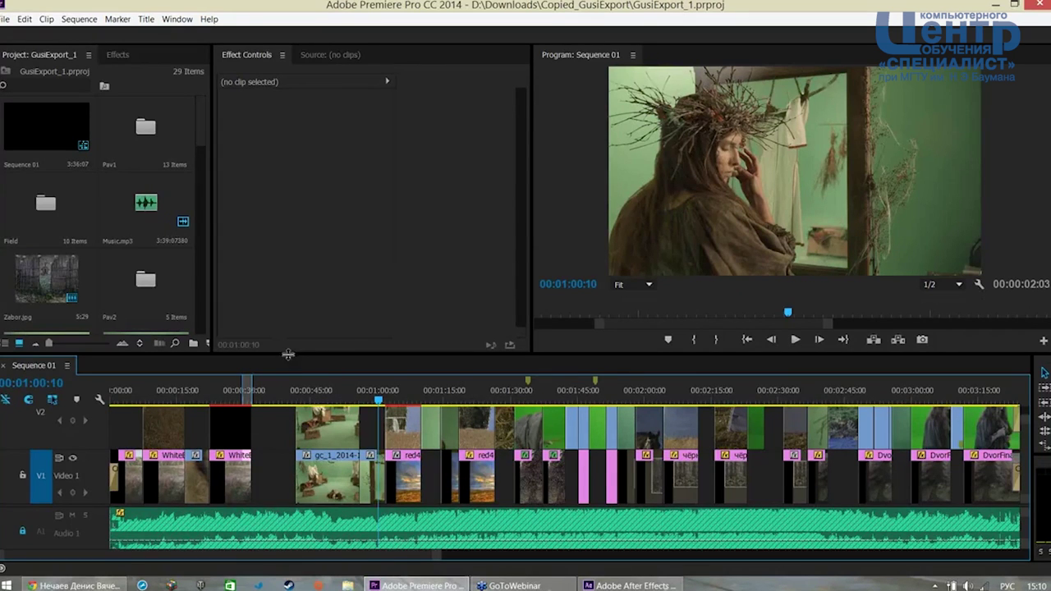
left_click_drag(292, 352, 292, 336)
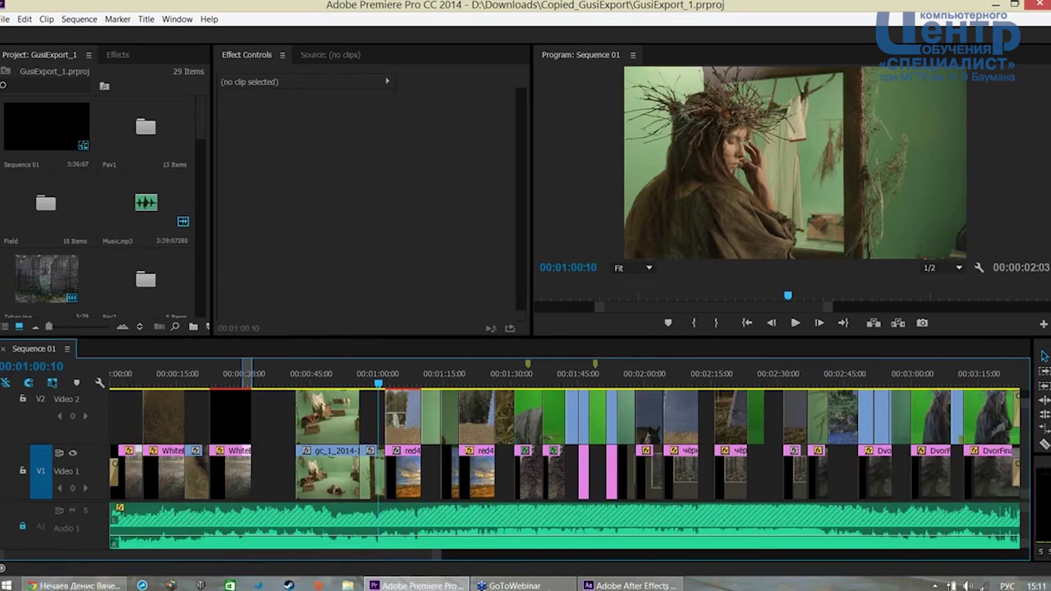
mouse_move(1026, 413)
left_mouse_down()
mouse_move(1025, 398)
mouse_move(1026, 413)
left_mouse_up()
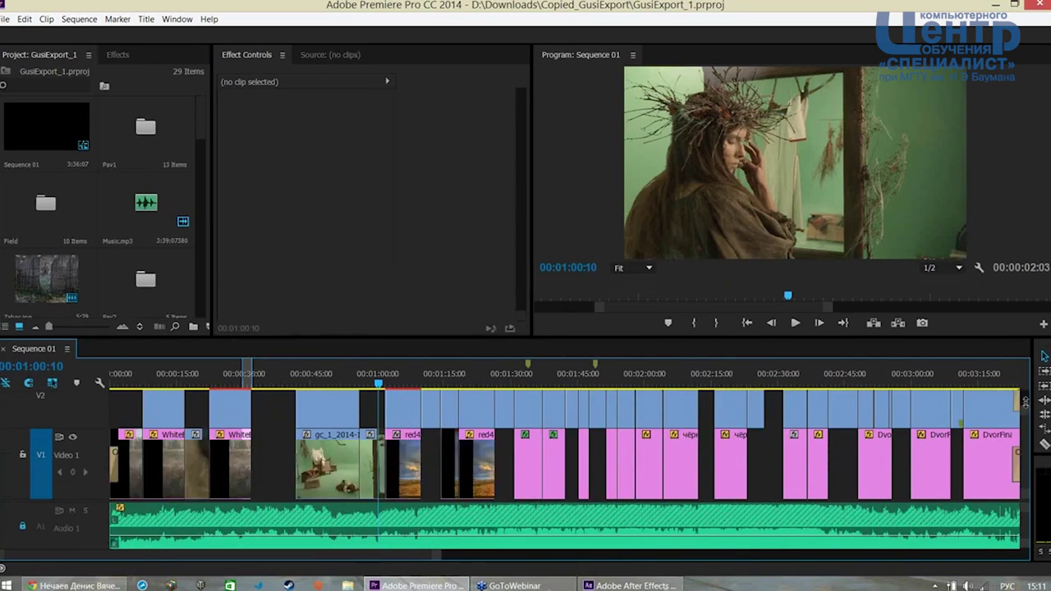
left_click_drag(461, 337, 461, 225)
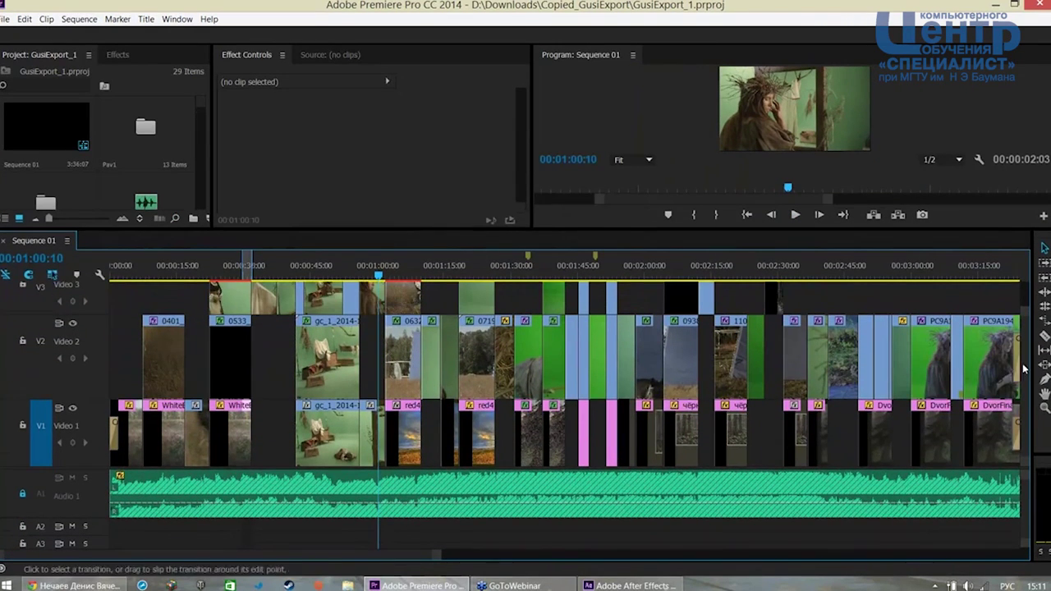
scroll(1024, 356, "up", 2)
Replace the stacked V3 and V1 clips at one minute with After Effects composition GusiExport_1 Linked Comp 02
scroll(1025, 361, "down", 2)
scroll(1025, 369, "down", 1)
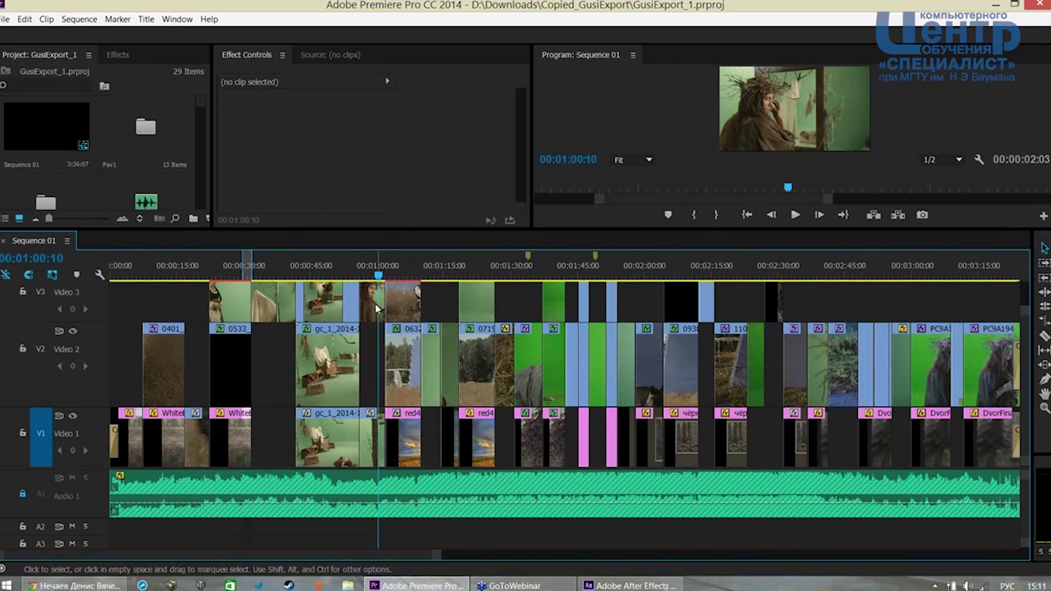
left_click(370, 302)
left_click(372, 454)
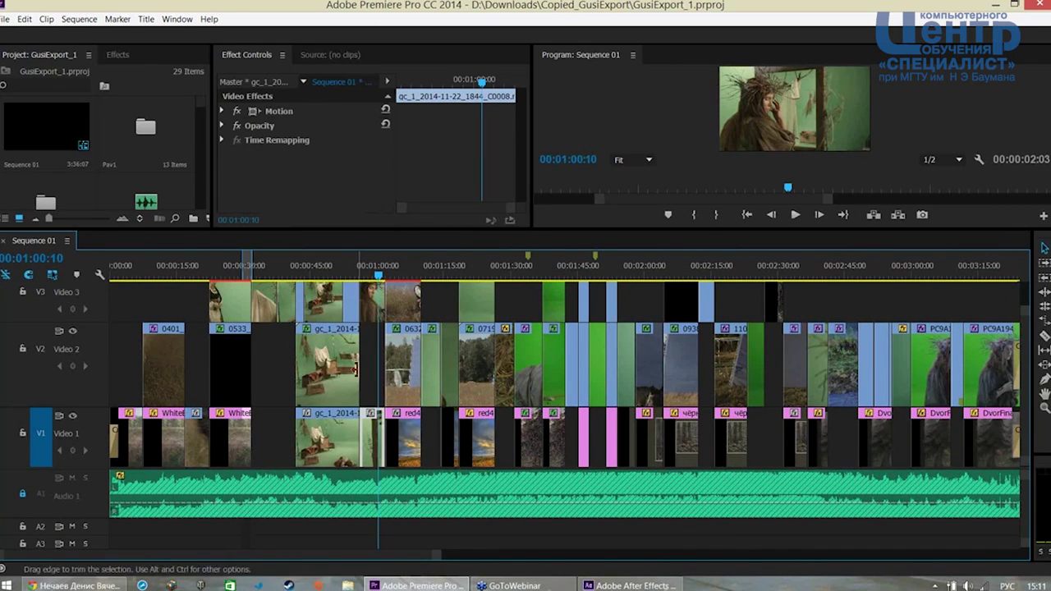
left_click(363, 298)
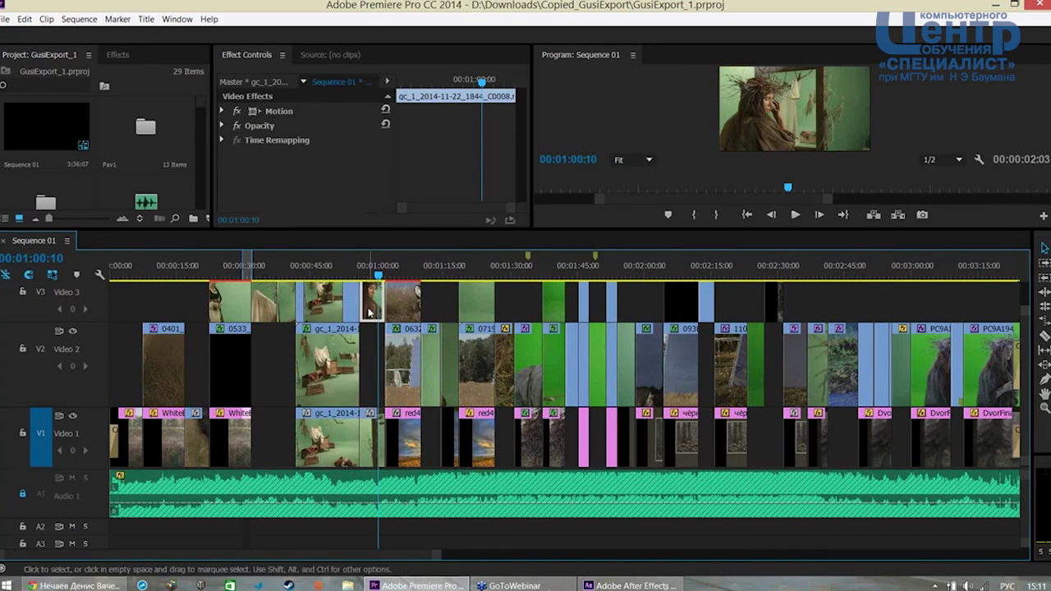
left_click(371, 449, "shift")
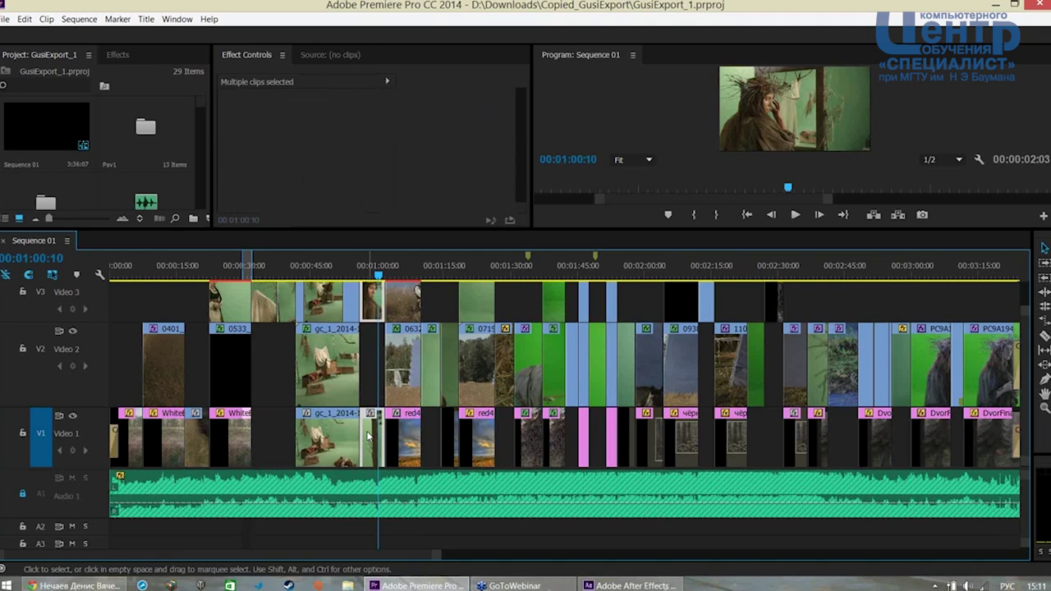
right_click(368, 435)
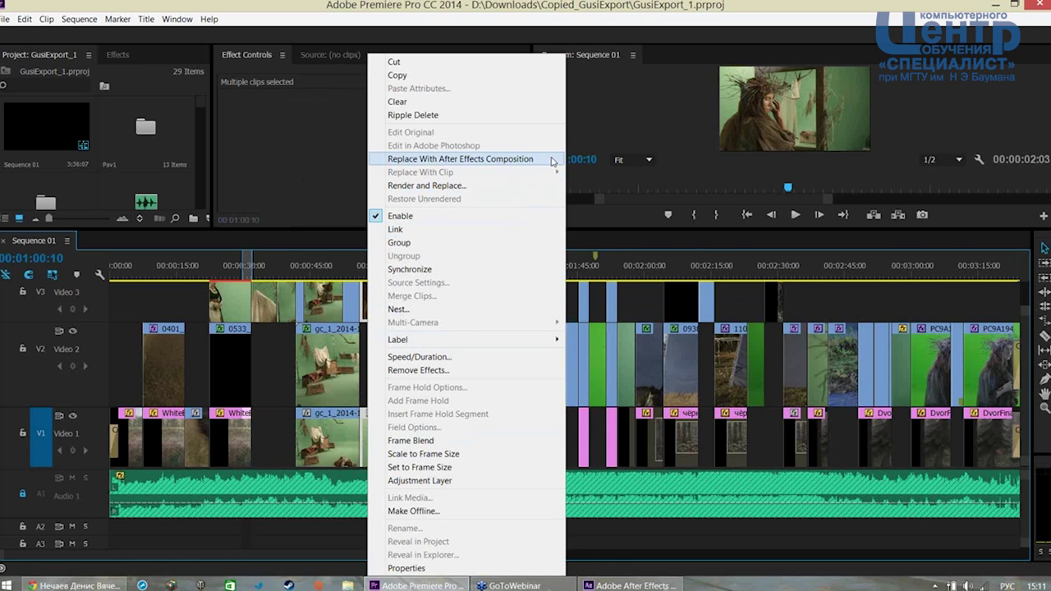
left_click(554, 162)
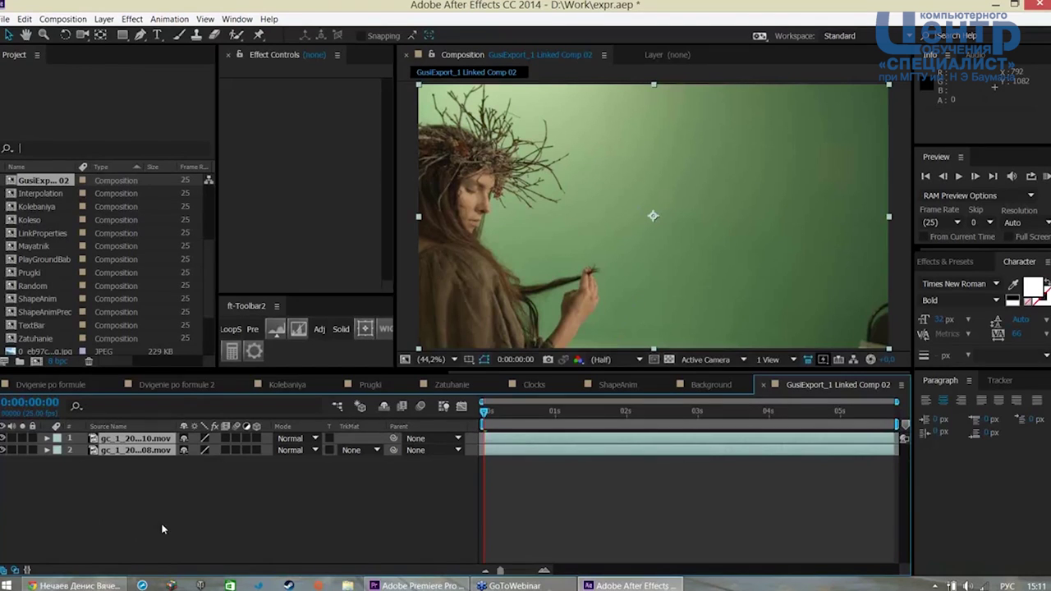
left_click(414, 585)
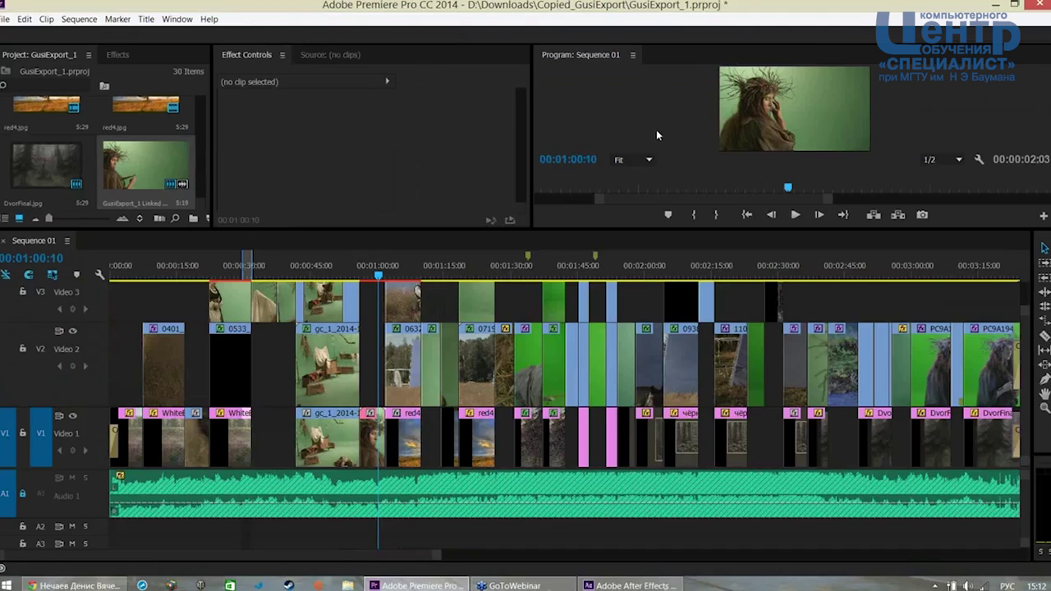
left_click(628, 585)
left_click(235, 496)
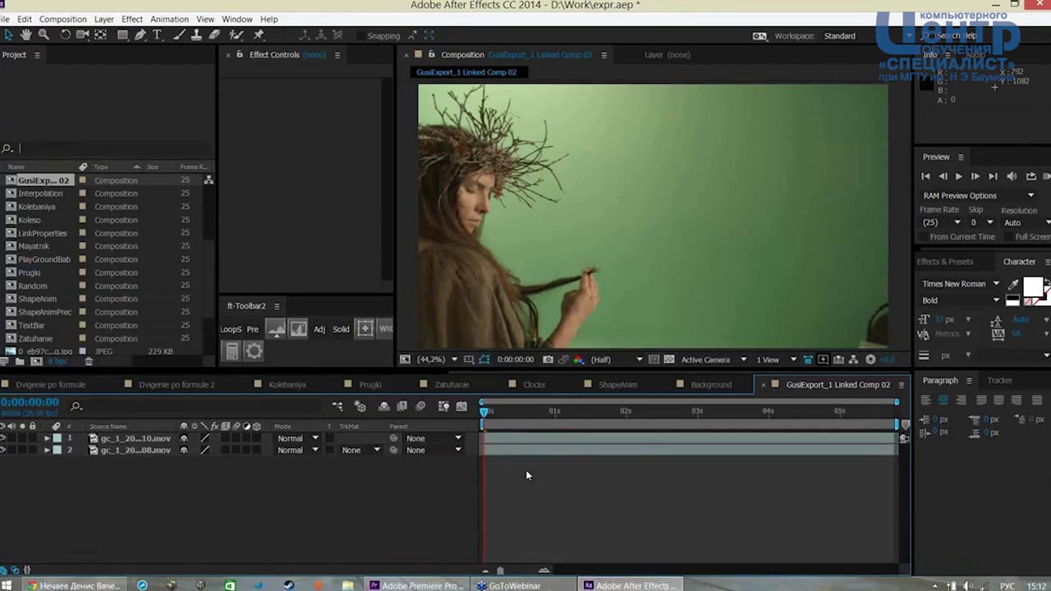
left_click_drag(485, 412, 726, 421)
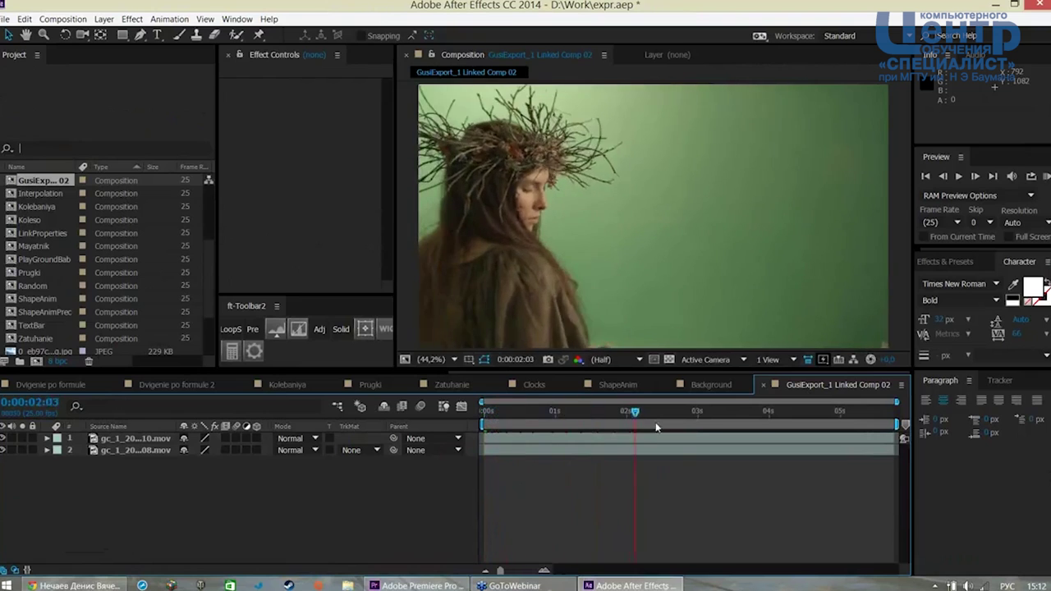
left_click_drag(726, 422, 484, 416)
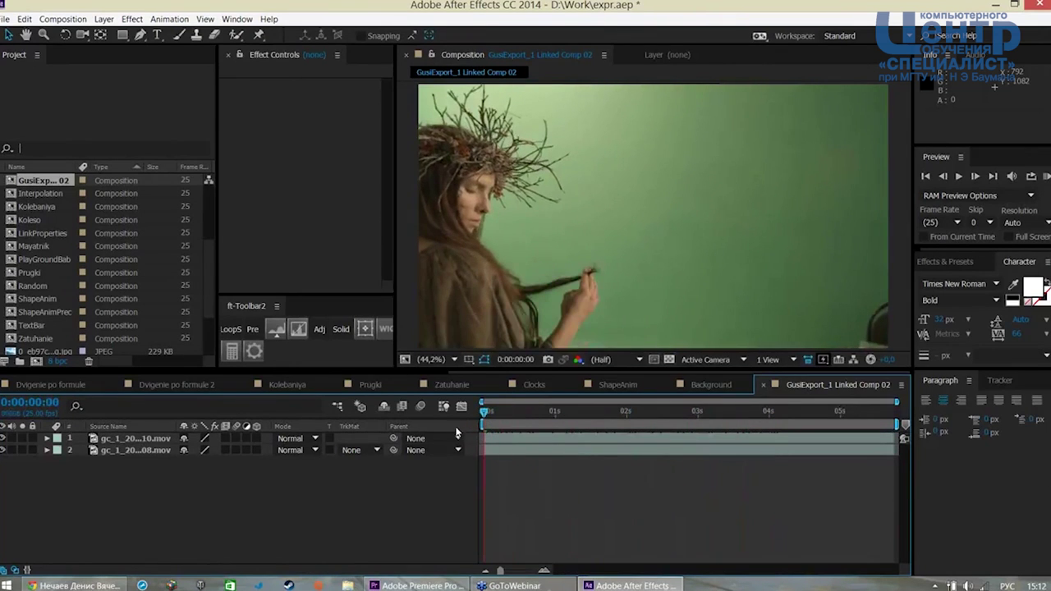
left_click(156, 439)
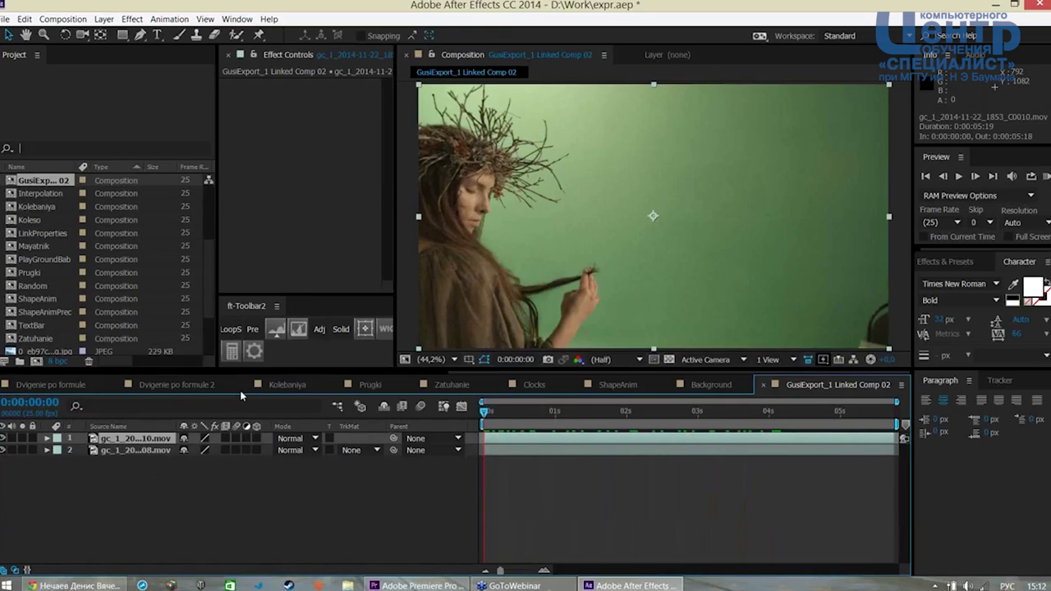
Apply Keylight to the top layer and sample the green screen as its Screen Colour
left_click(132, 19)
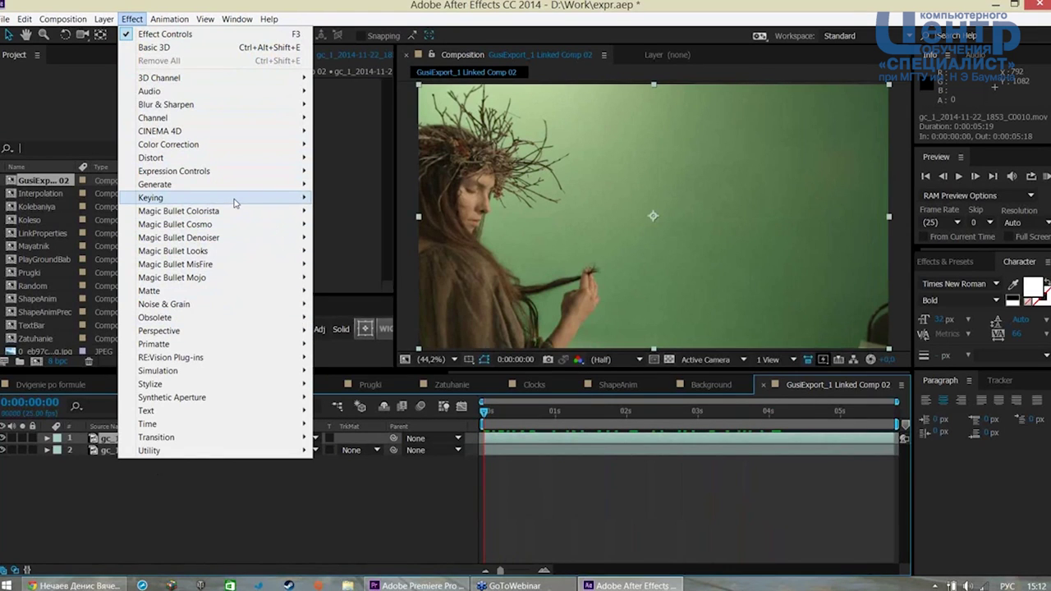
mouse_move(151, 197)
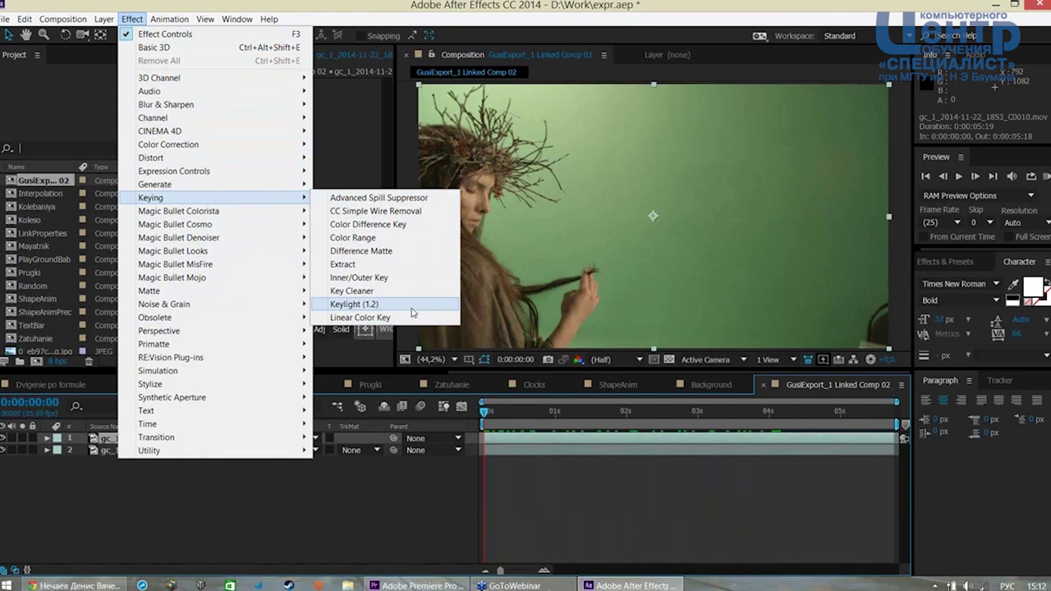
left_click(414, 305)
left_click(343, 170)
left_click(708, 155)
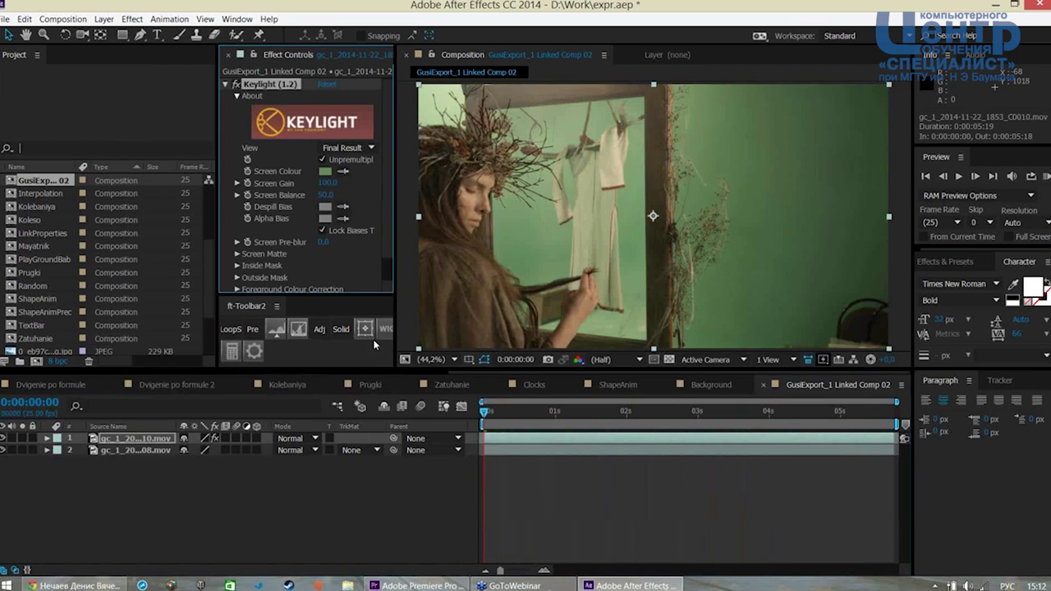
Solo the woman's layer over the transparency grid; set Screen Balance 77, Clip Black 16, Clip White 95
left_click(22, 438)
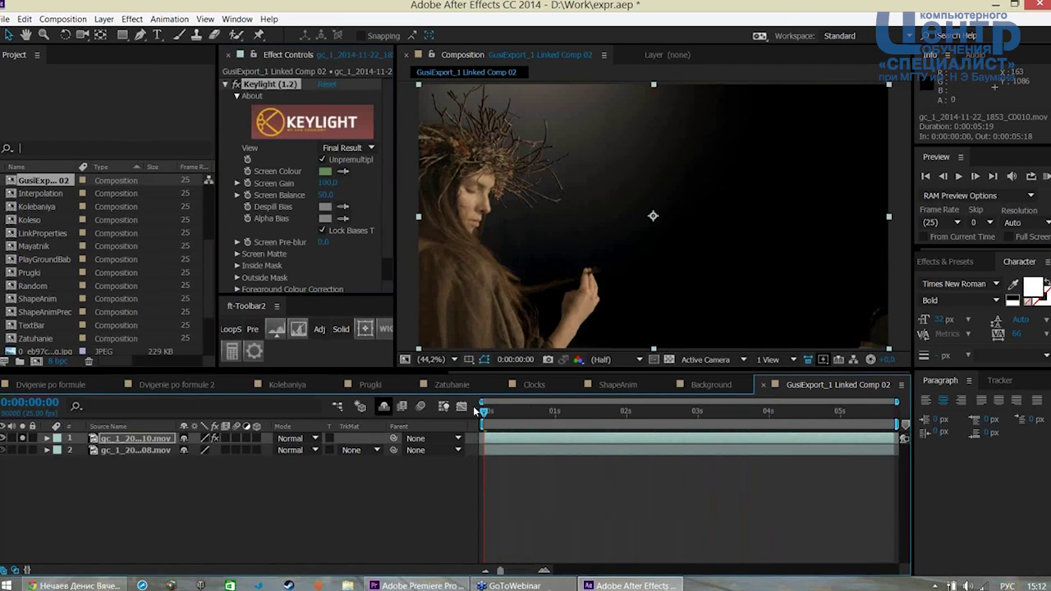
left_click(669, 359)
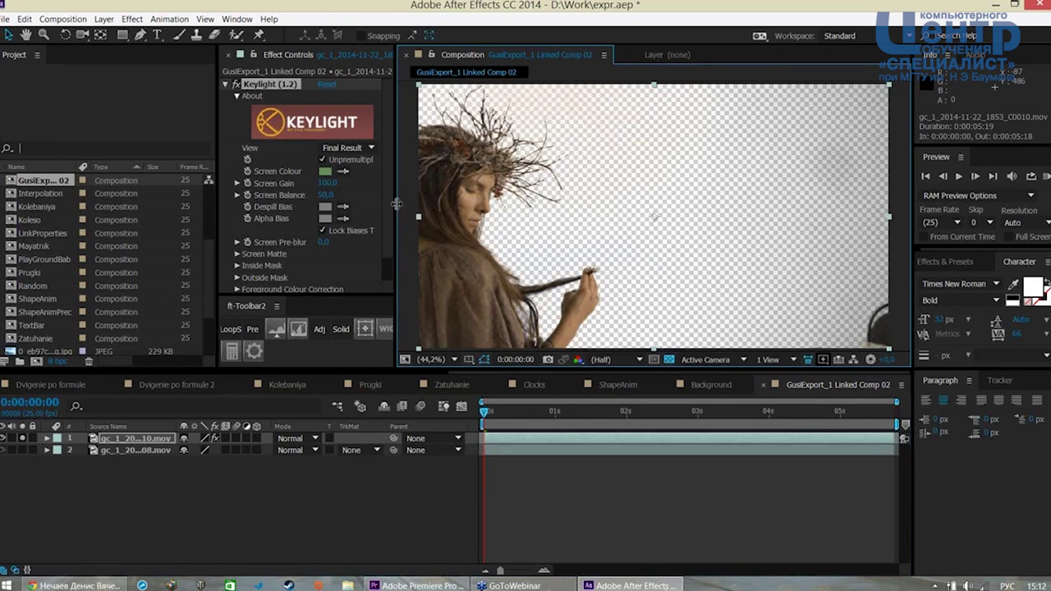
left_click_drag(396, 205, 384, 205)
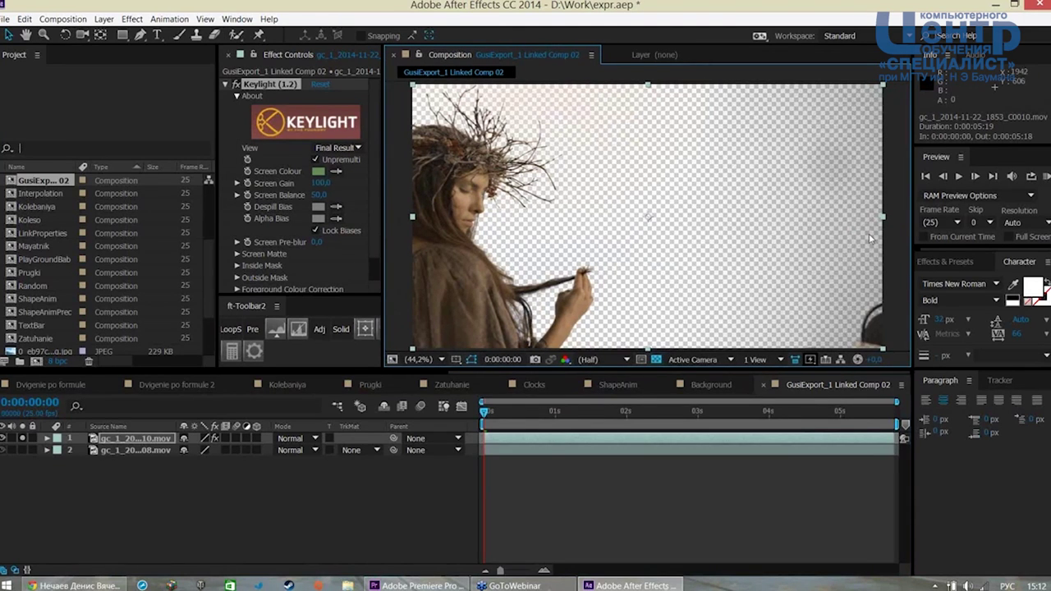
left_click_drag(383, 176, 395, 177)
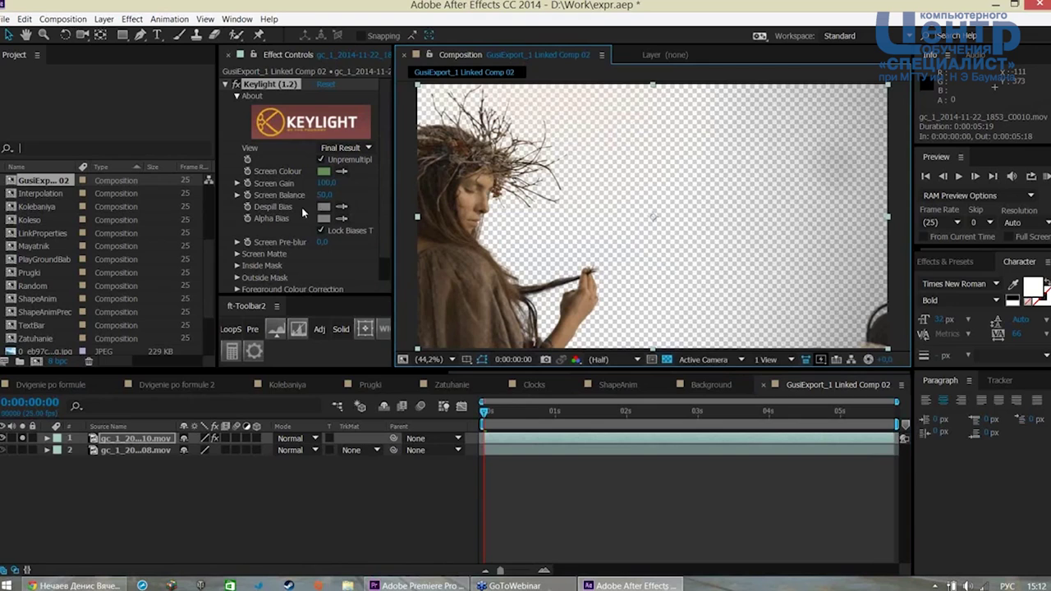
left_click_drag(327, 199, 348, 199)
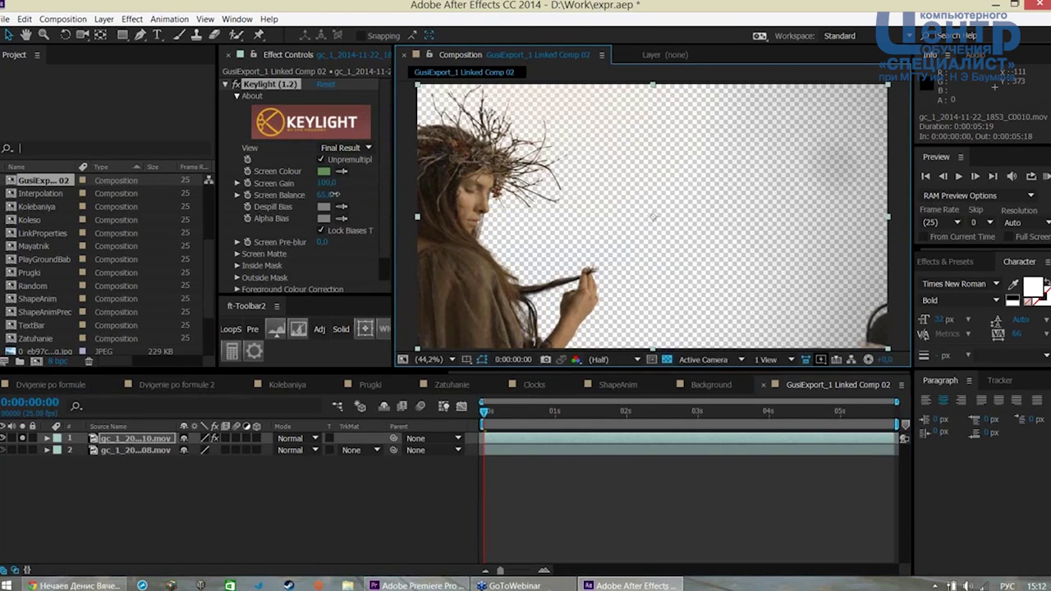
left_click(238, 254)
left_click_drag(321, 192, 337, 196)
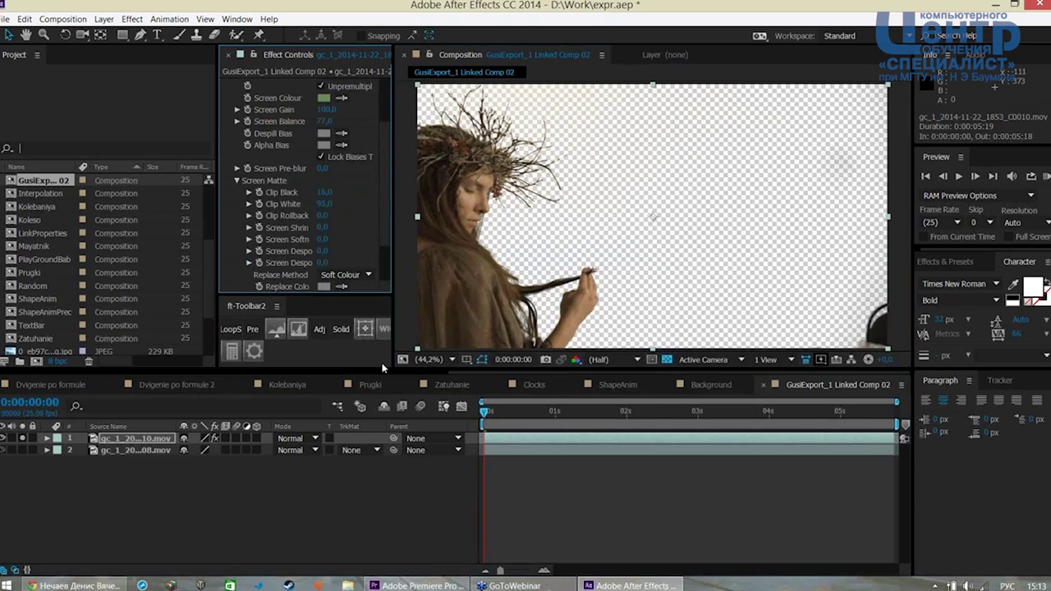
Solo the window-frame layer, apply Keylight (1.2), and sample its green backdrop as Screen Colour
left_click(24, 450)
left_click(24, 450)
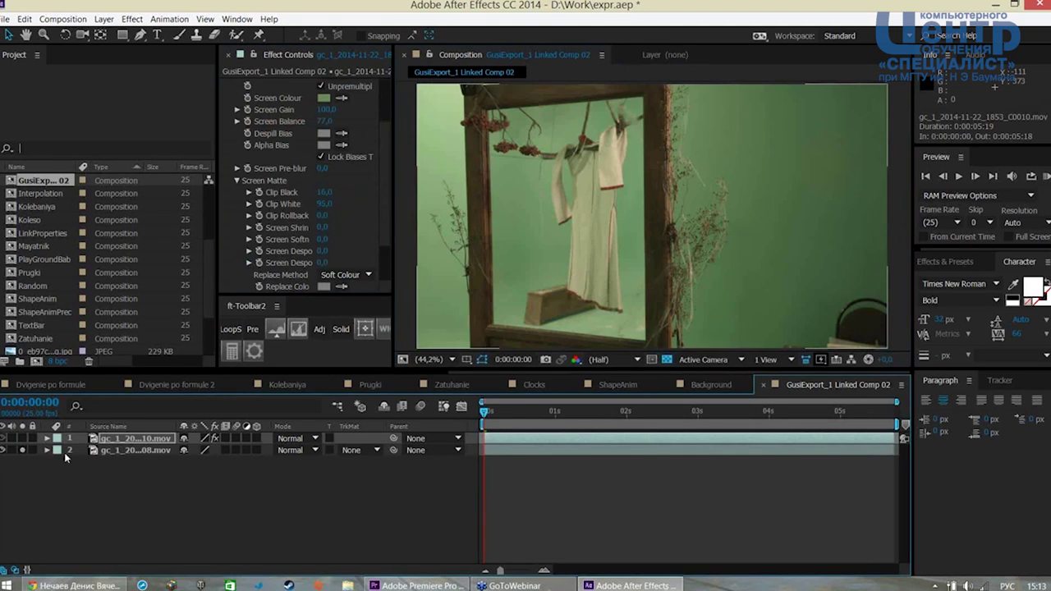
left_click(64, 451)
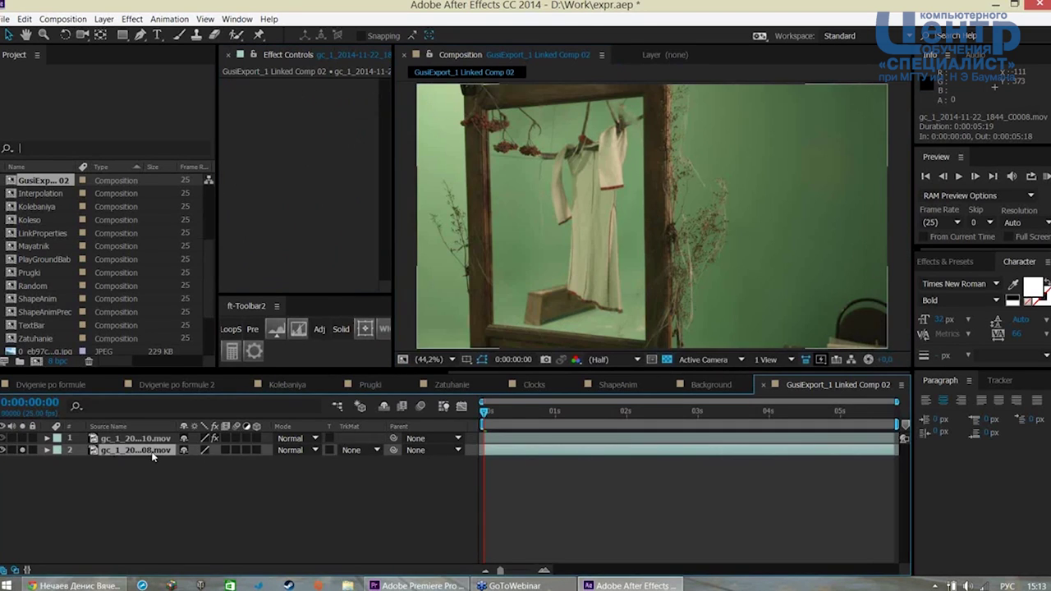
left_click(131, 18)
left_click(169, 49)
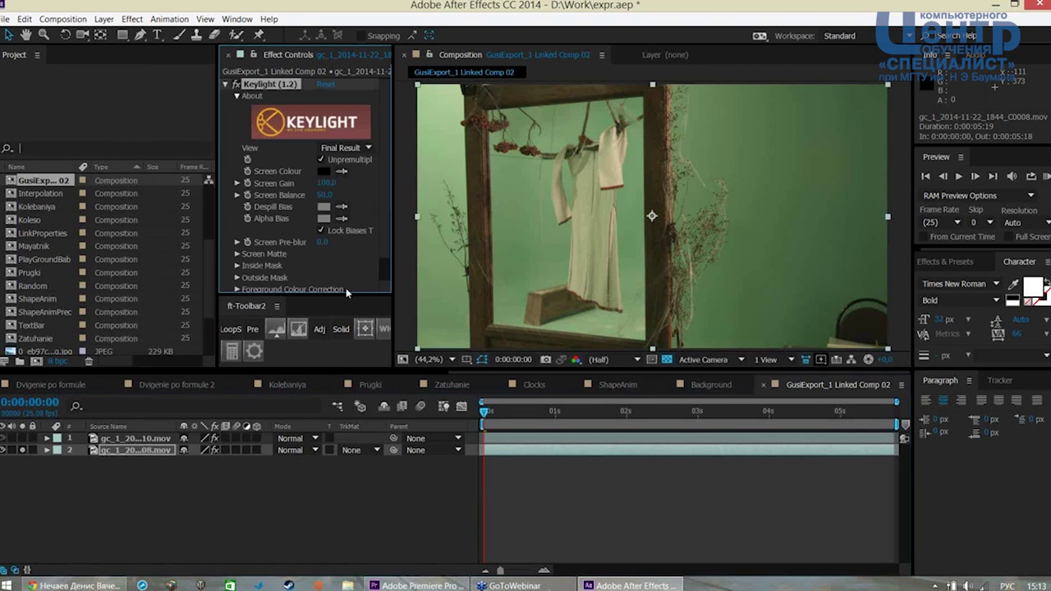
left_click(347, 171)
left_click(528, 234)
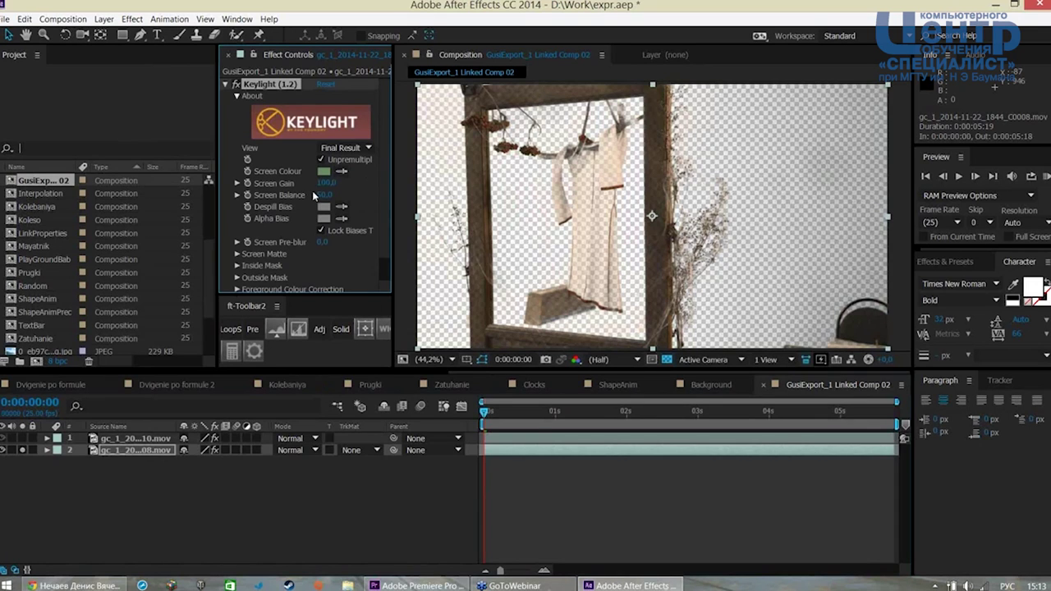
Raise the window-frame key's Screen Balance to 92 and expand its Screen Matte settings
left_click(327, 196)
left_click_drag(329, 197, 353, 197)
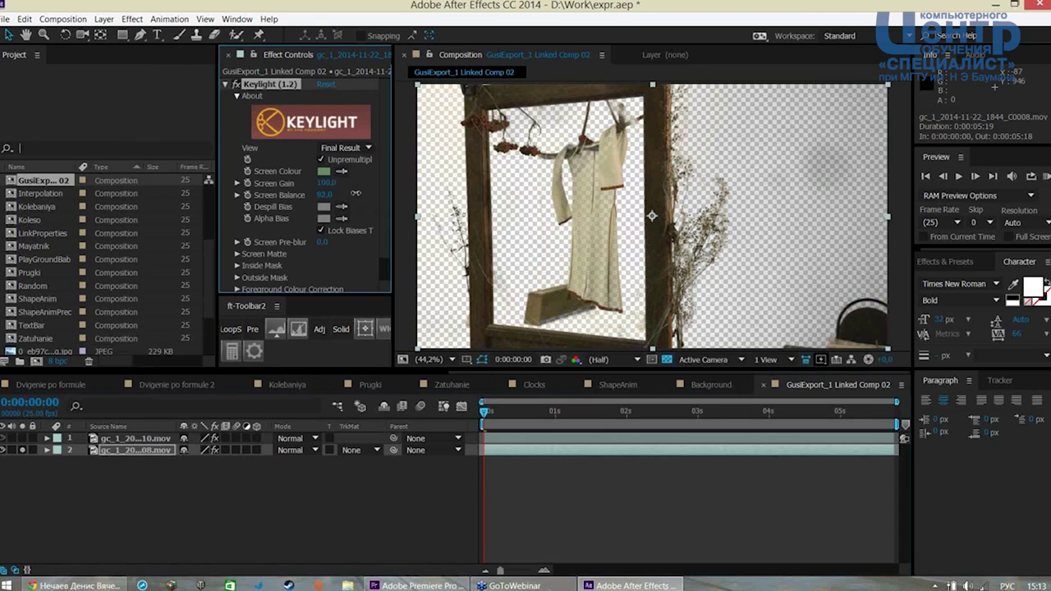
left_click(236, 254)
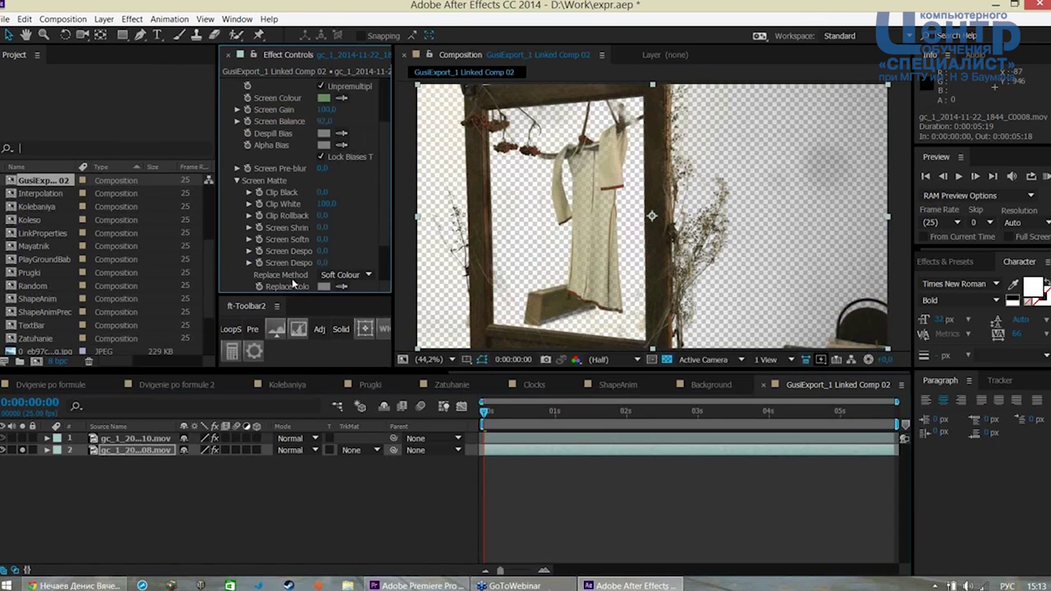
Tighten the window frame's Keylight matte to Clip Black 35 and Clip White 53
left_click_drag(321, 192, 339, 192)
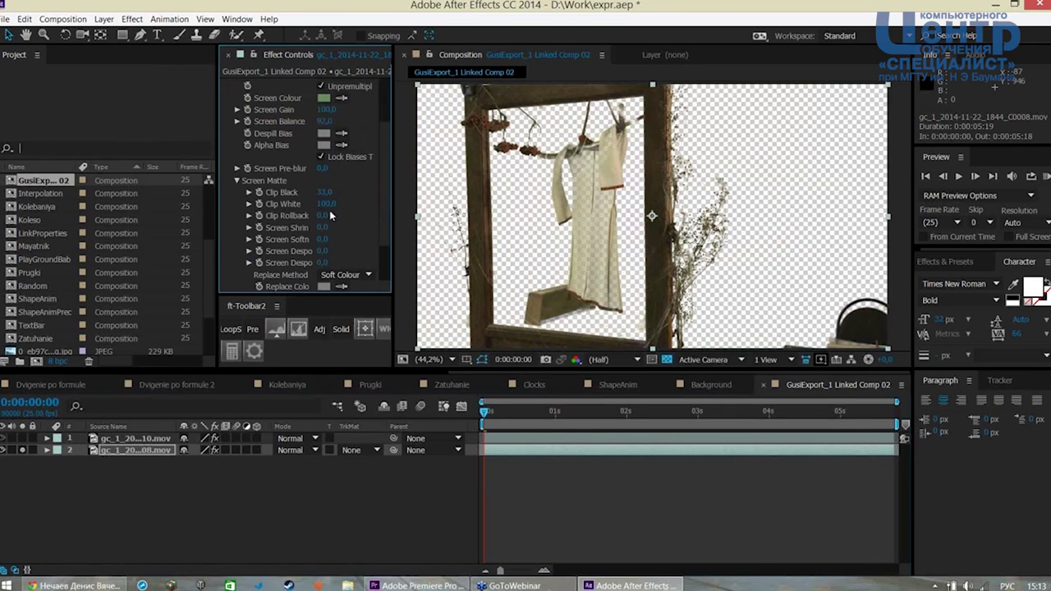
left_click_drag(327, 203, 288, 194)
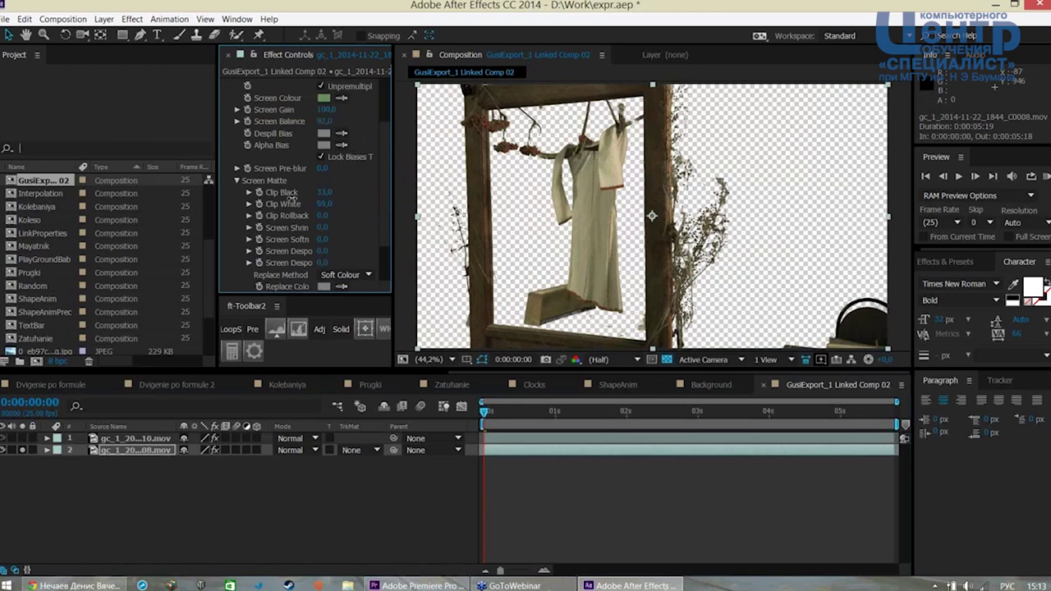
left_click_drag(287, 192, 281, 193)
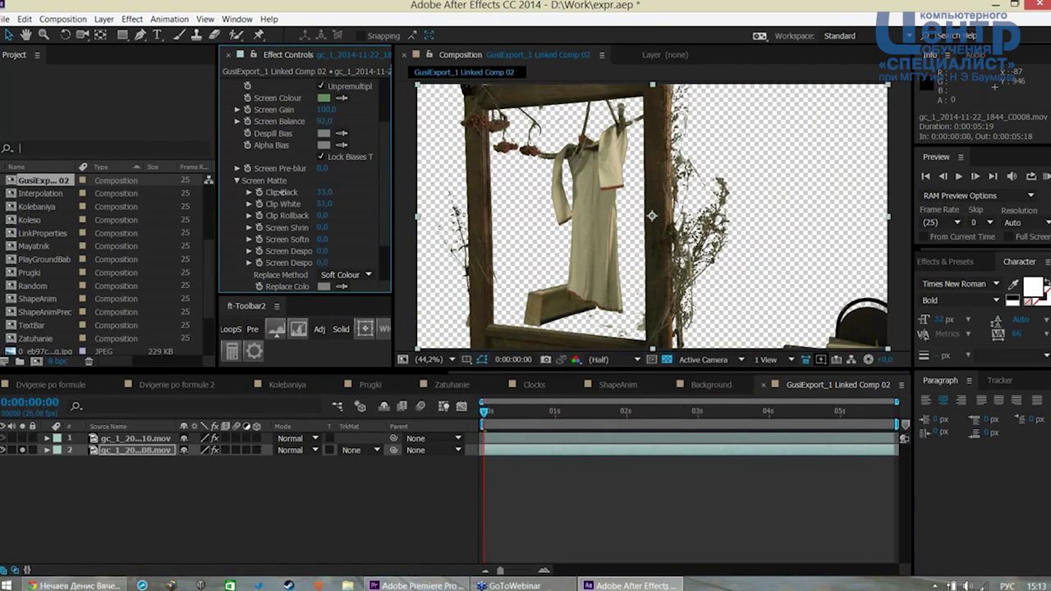
left_click_drag(323, 193, 325, 193)
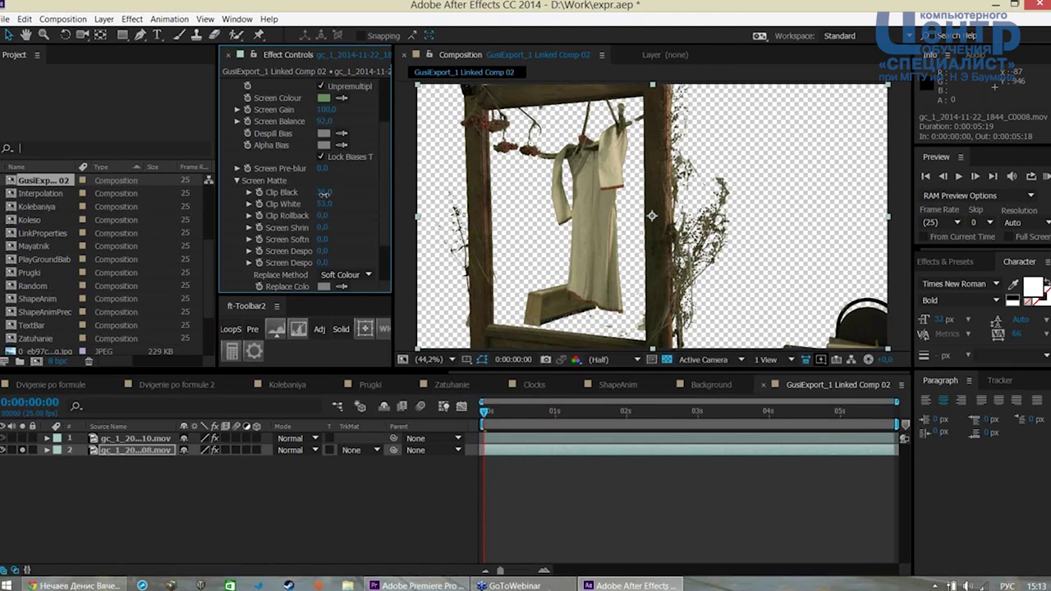
Check the key across the clip with the woman's layer shown, then hide that layer again
left_click_drag(485, 415, 622, 414)
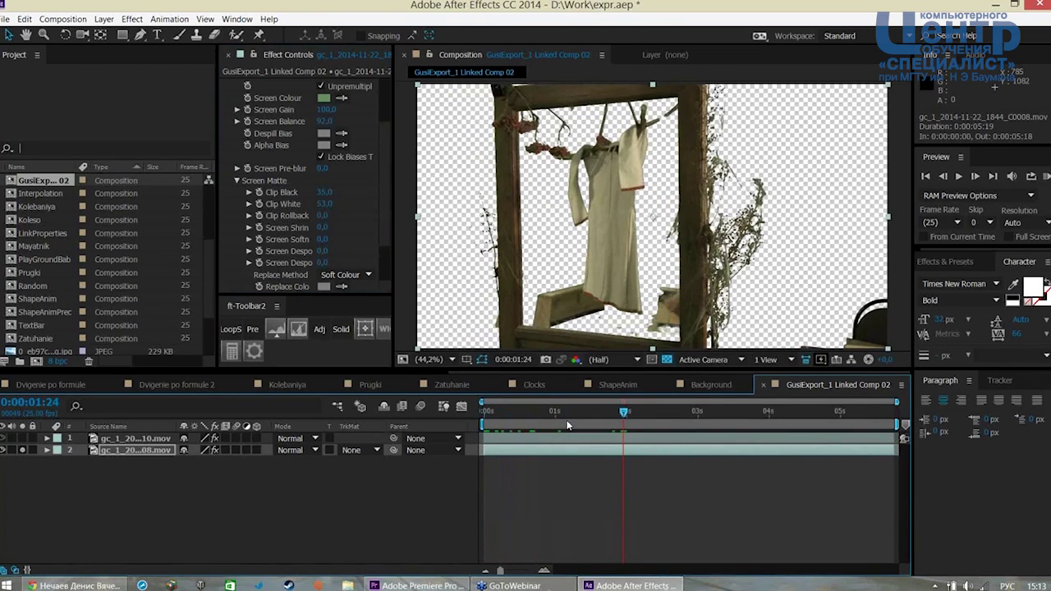
left_click_drag(624, 412, 363, 507)
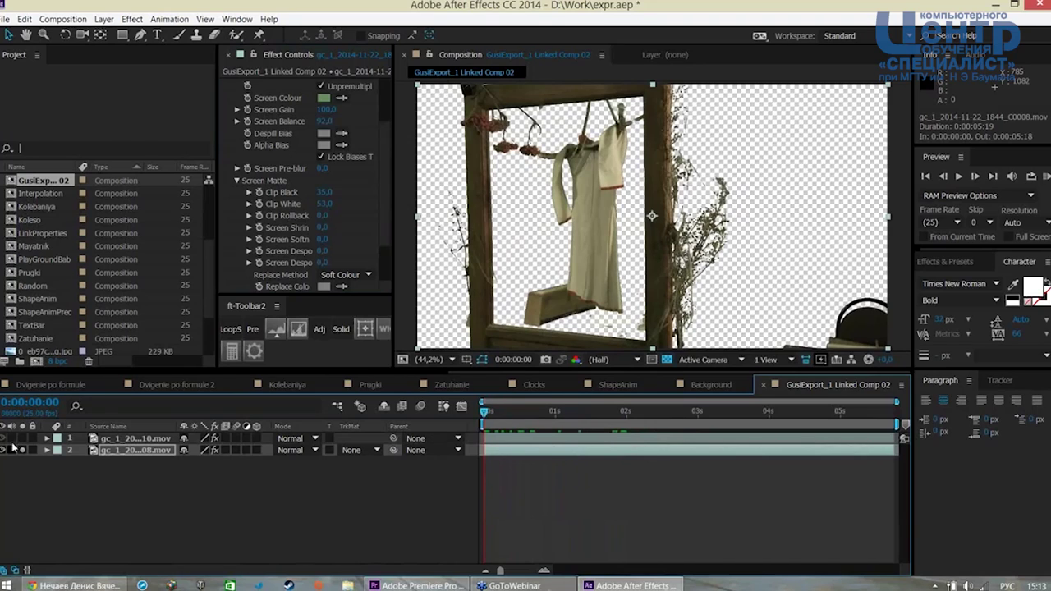
left_click(4, 450)
left_click_drag(485, 412, 810, 412)
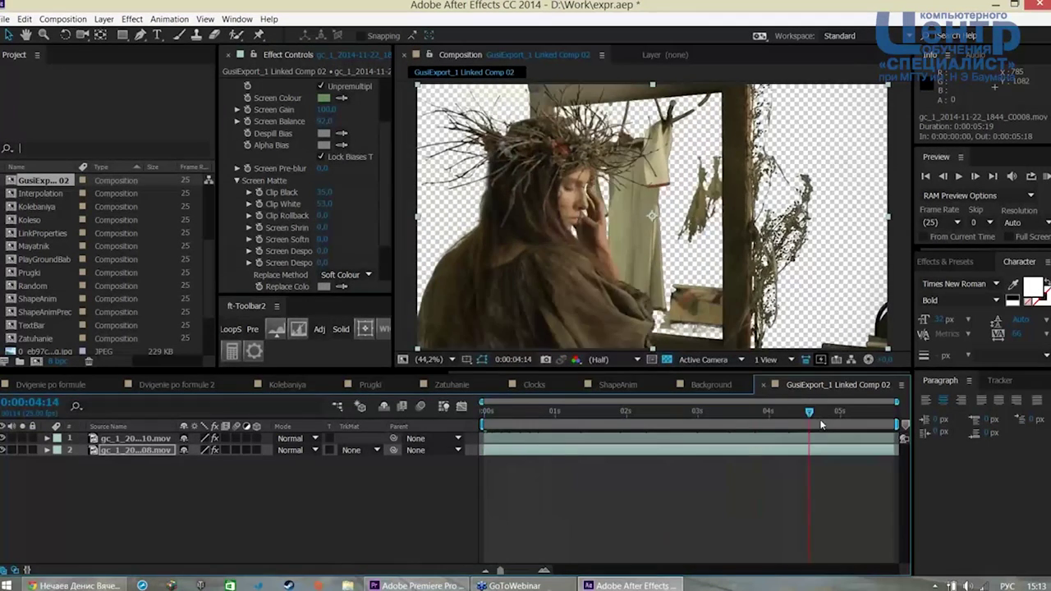
left_click_drag(821, 423, 415, 408)
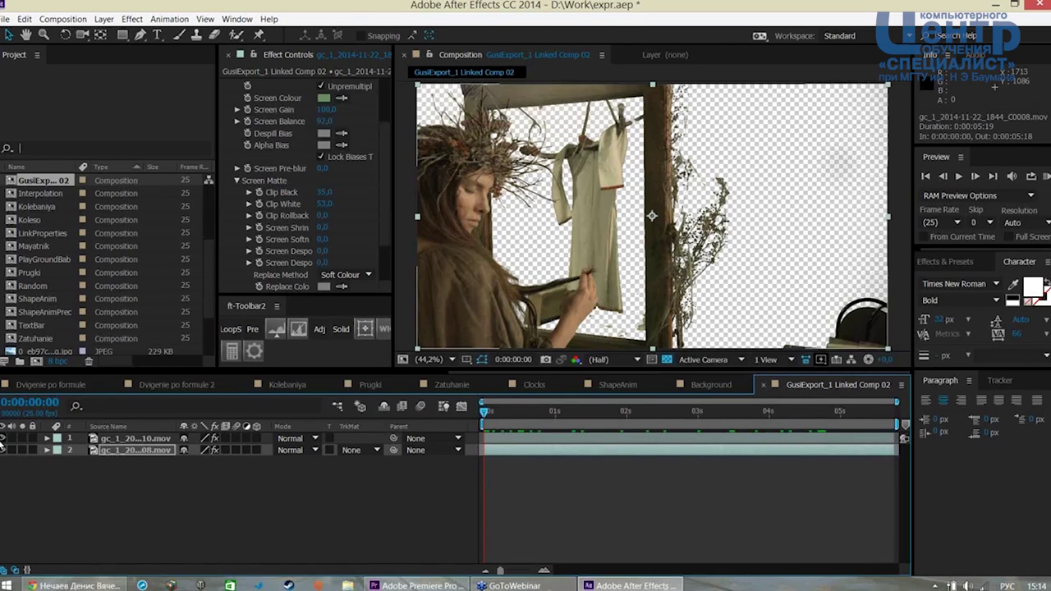
left_click(4, 438)
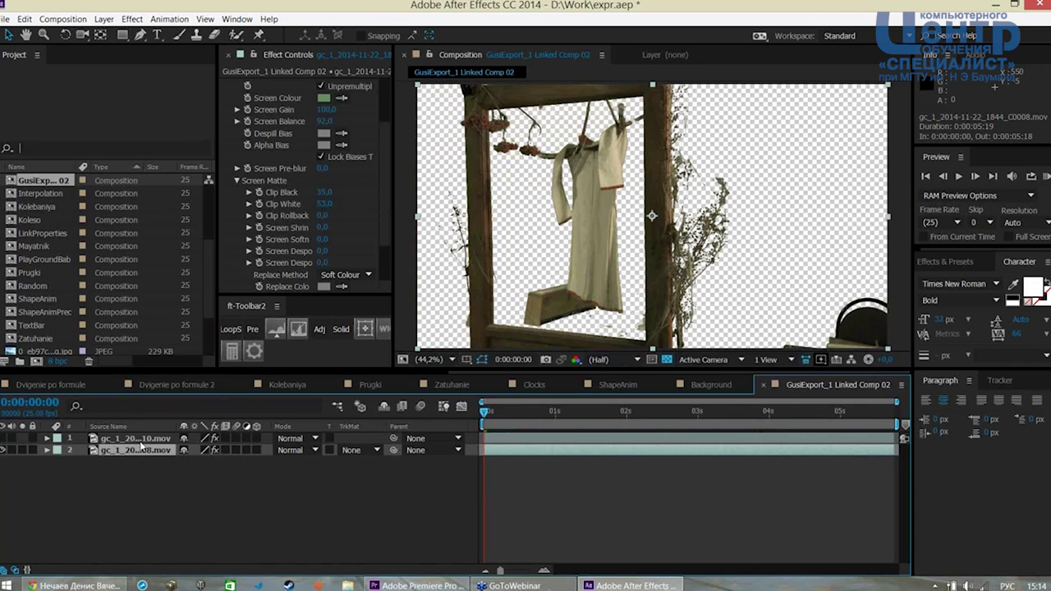
left_click(122, 35)
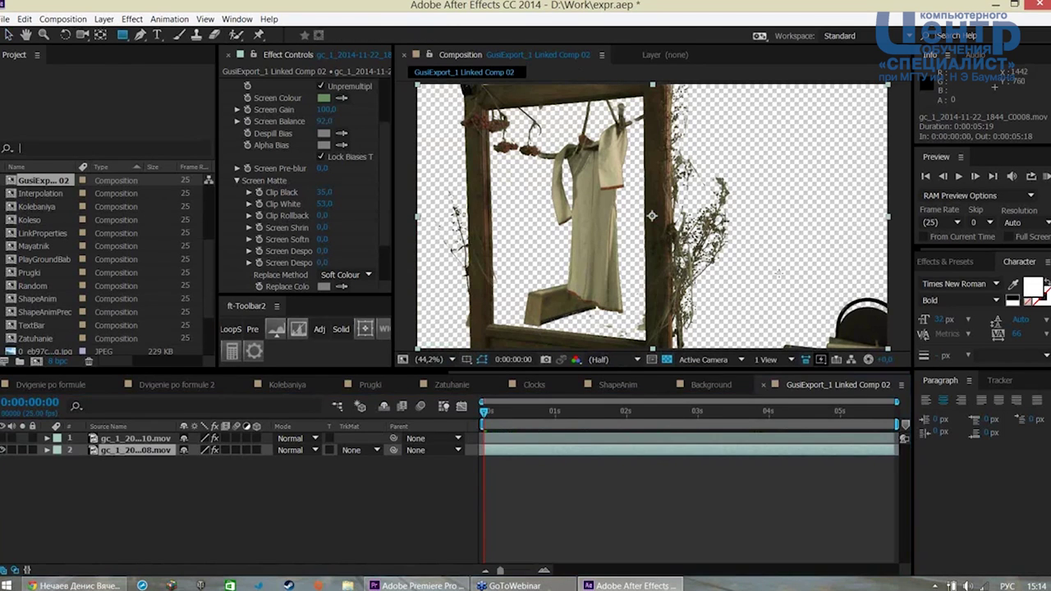
Add Subtract-mode rectangle masks over the bottom-right corner of both the frame and woman layers
mouse_move(780, 196)
left_mouse_down()
mouse_move(909, 360)
mouse_move(894, 359)
left_mouse_up()
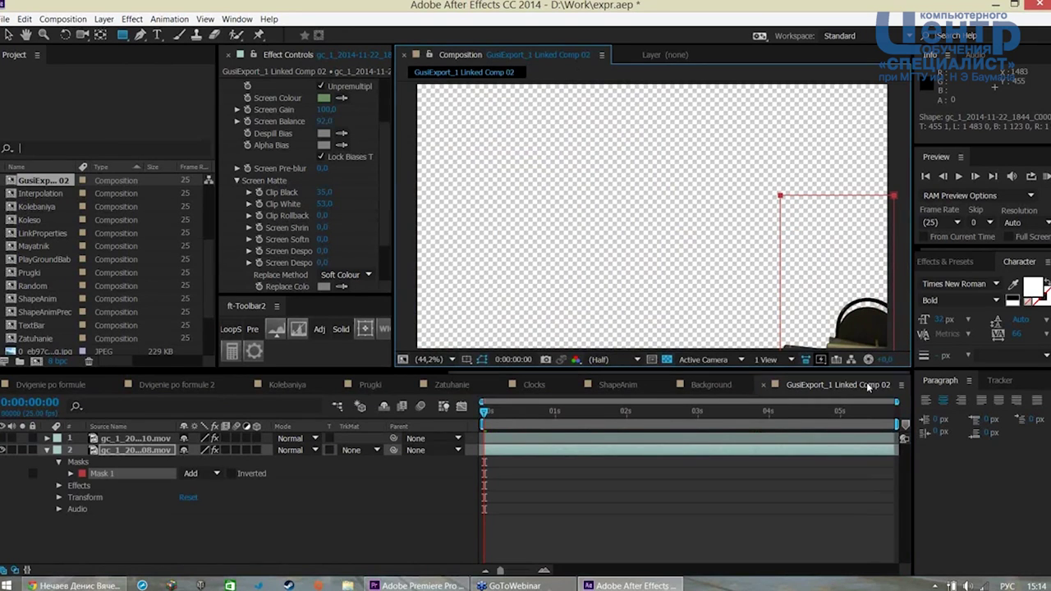
left_click(196, 480)
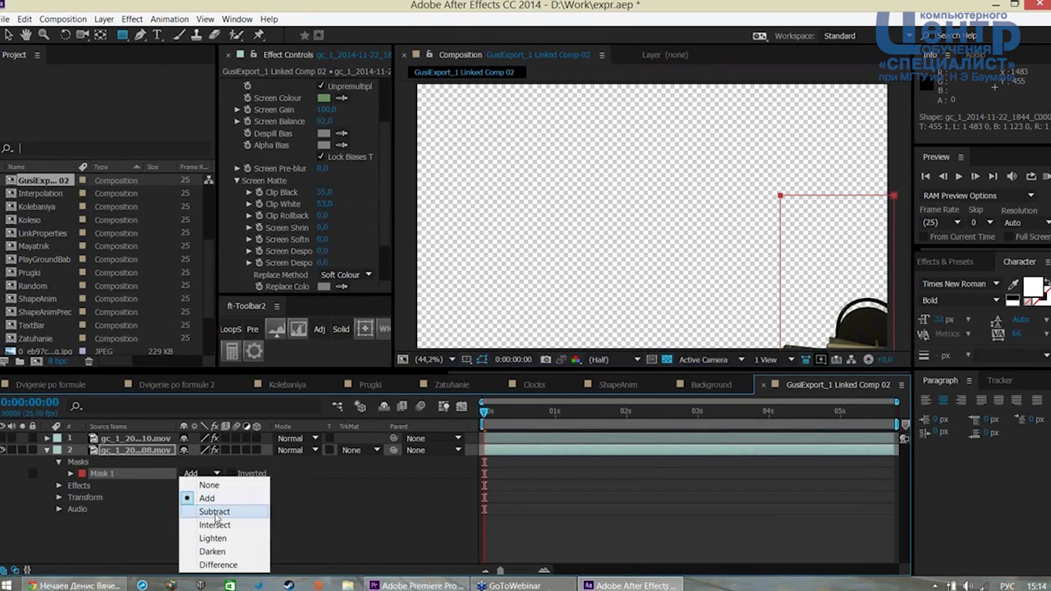
left_click(215, 510)
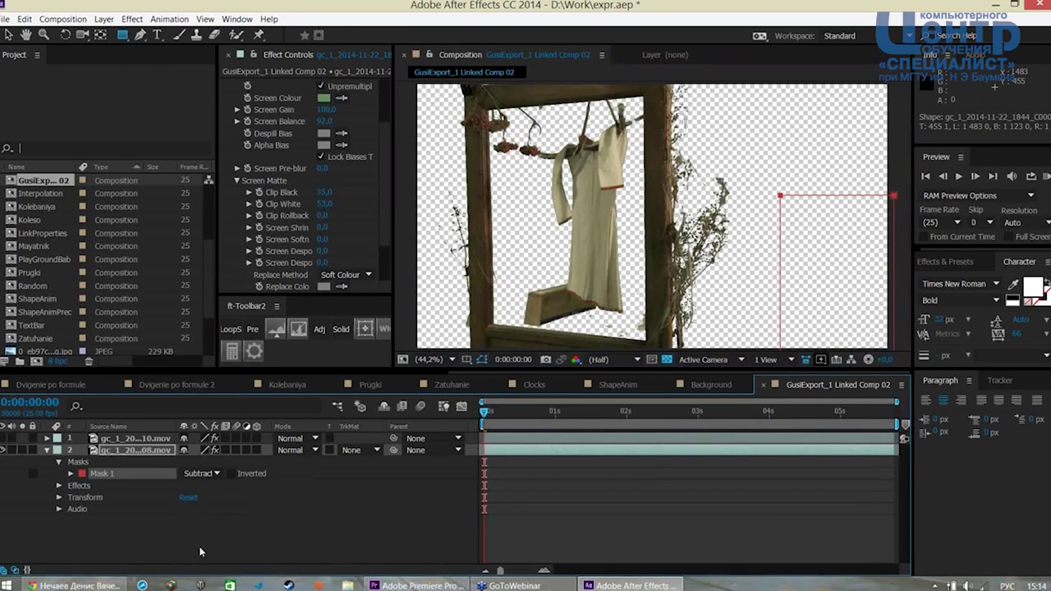
left_click(3, 450)
left_click(145, 437)
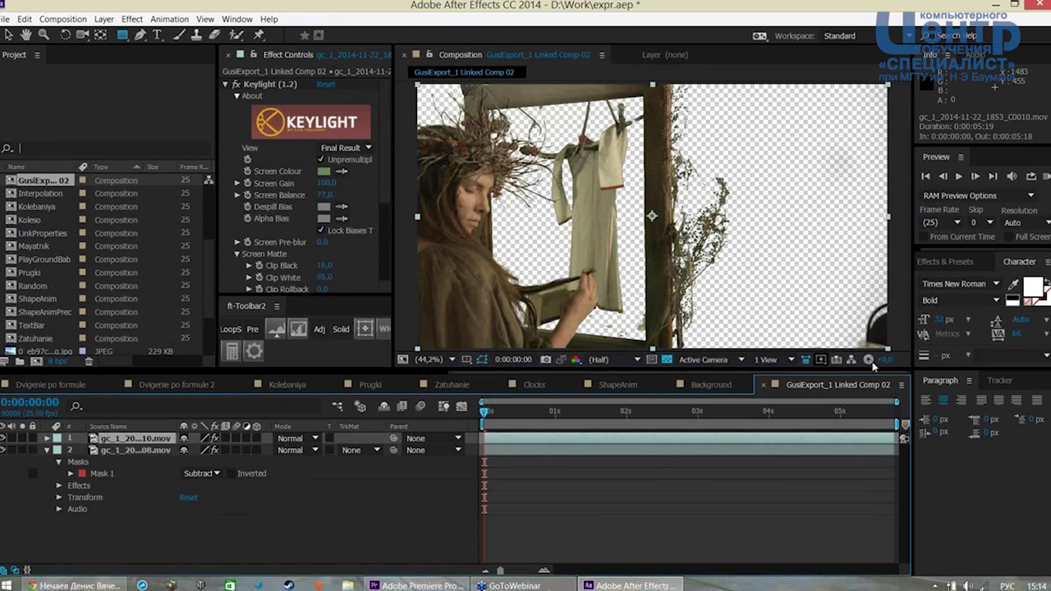
left_click_drag(834, 264, 907, 351)
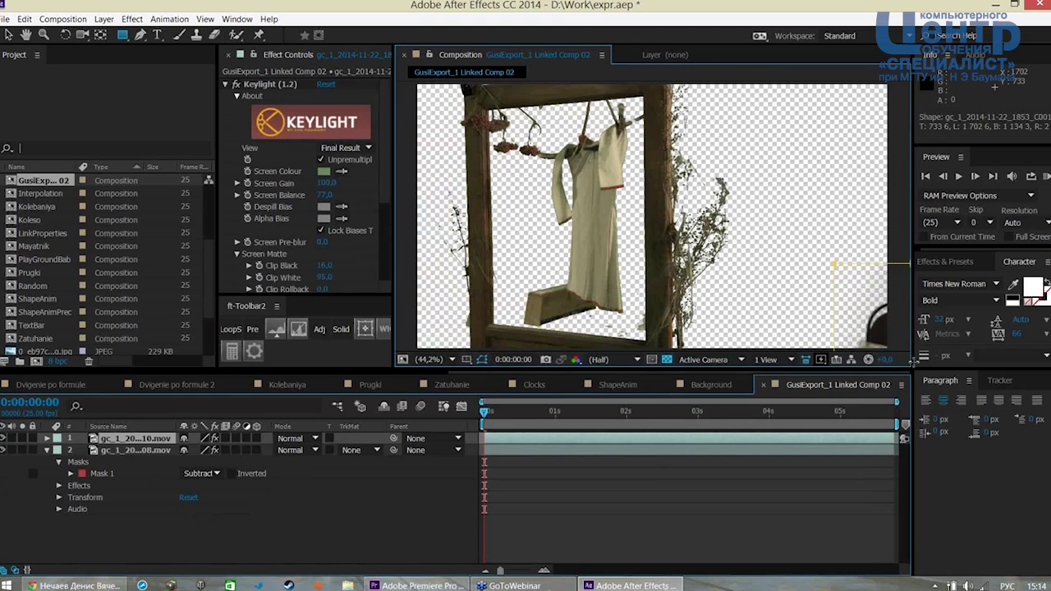
left_click(189, 462)
left_click(201, 499)
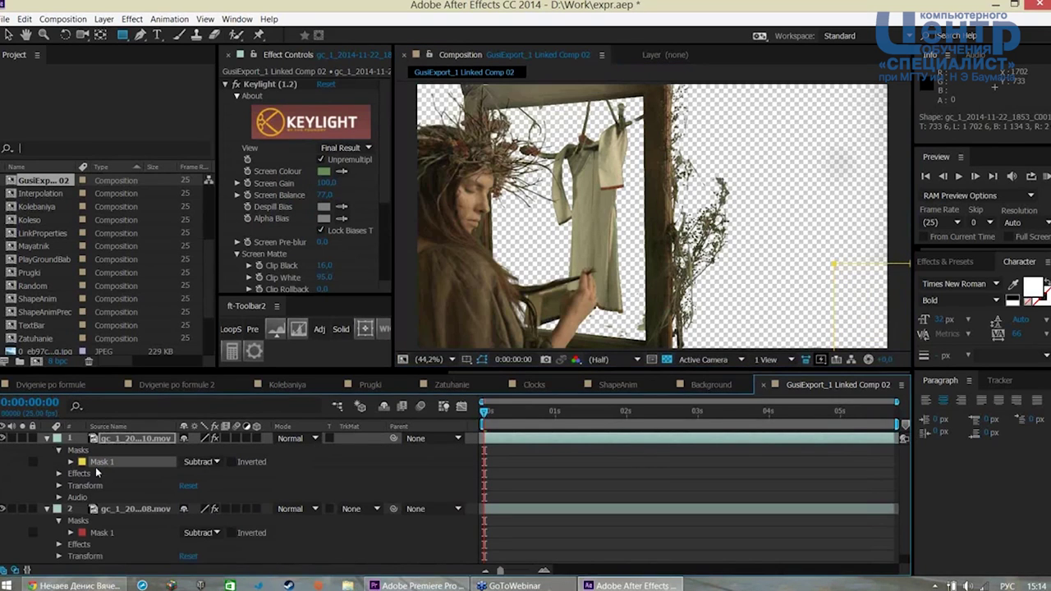
Collapse both layers, preview the composite, and play the woman's layer to about 0:00:04:04
left_click(47, 437)
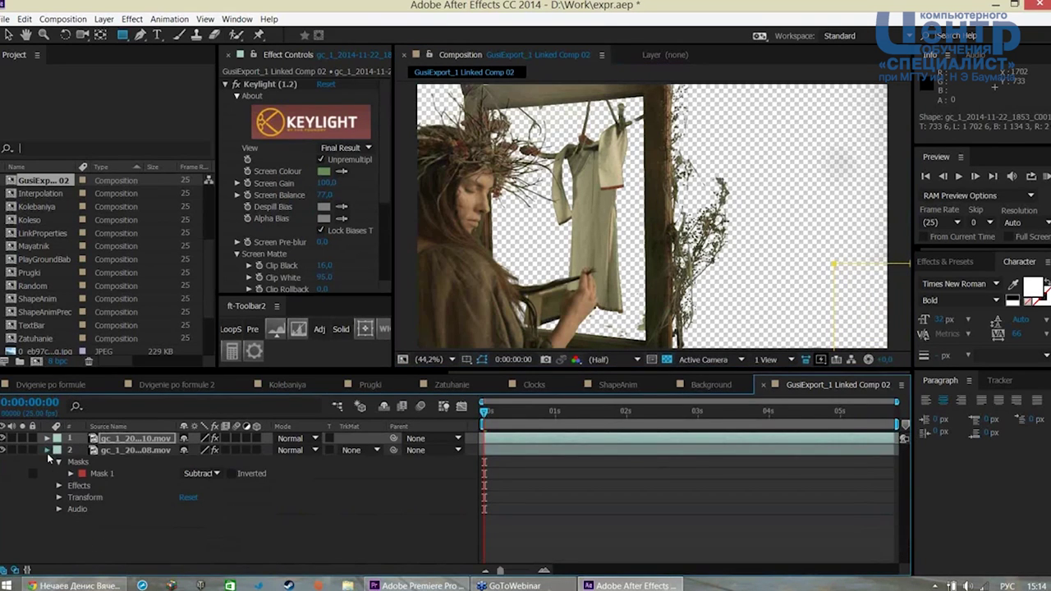
left_click(47, 450)
left_click(117, 532)
mouse_move(484, 412)
left_mouse_down()
mouse_move(785, 432)
mouse_move(463, 433)
mouse_move(790, 438)
left_mouse_up()
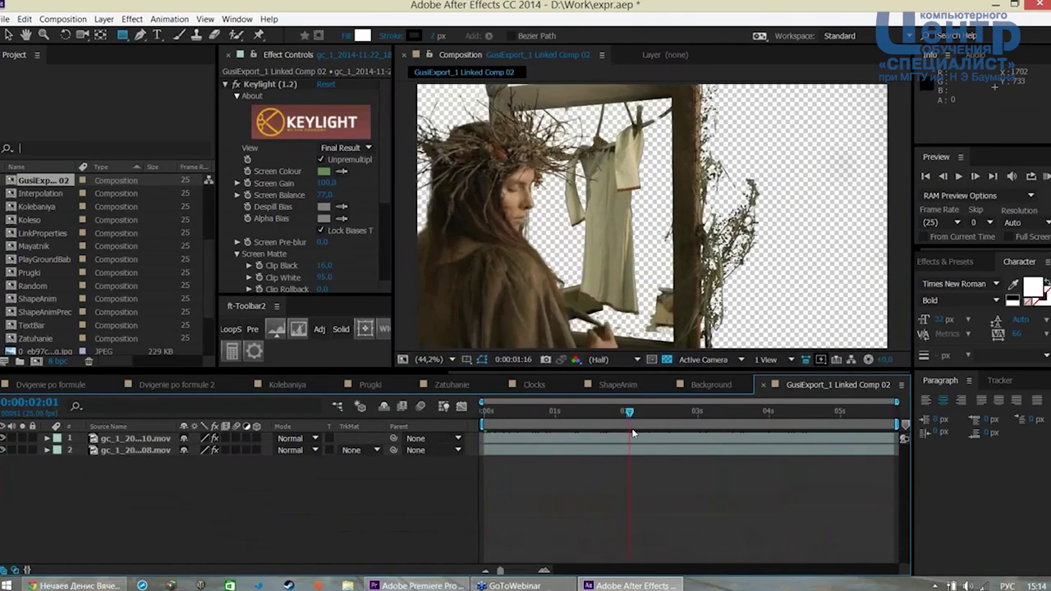
left_click_drag(790, 437, 465, 439)
left_click(119, 443)
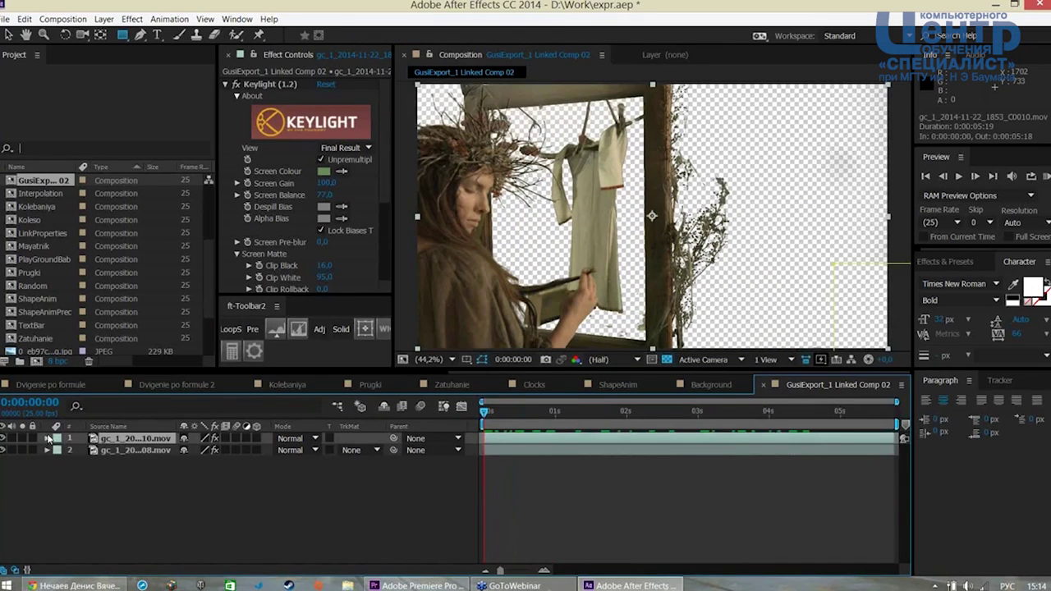
left_click(54, 440)
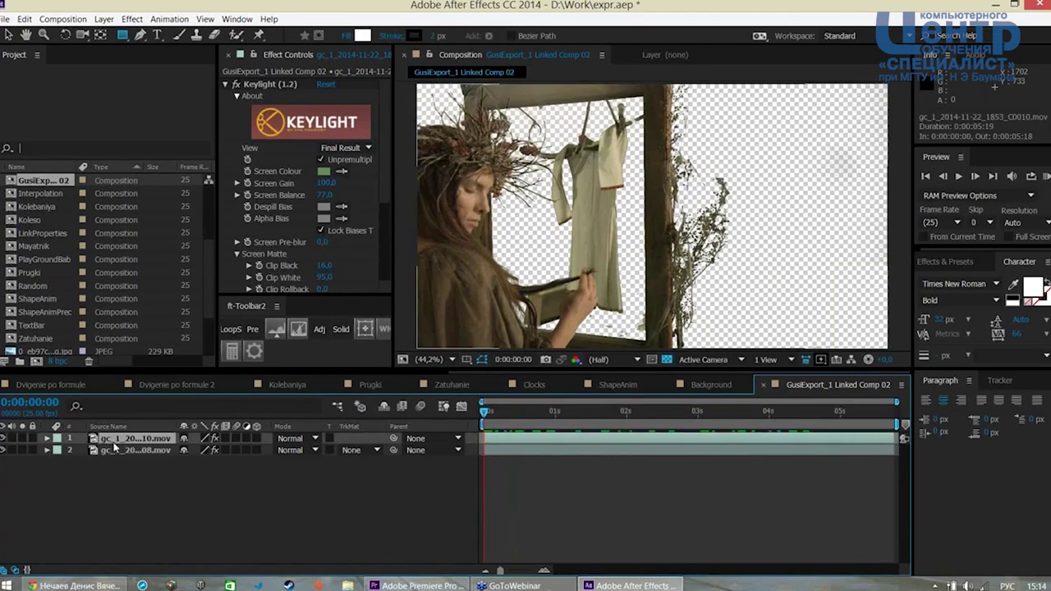
left_click(47, 438)
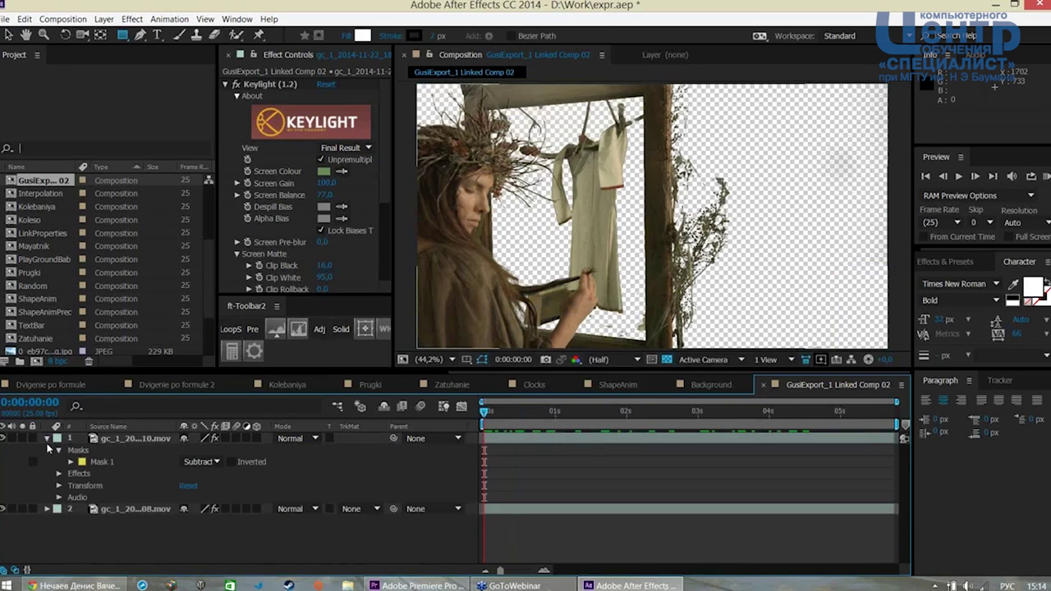
left_click(128, 443)
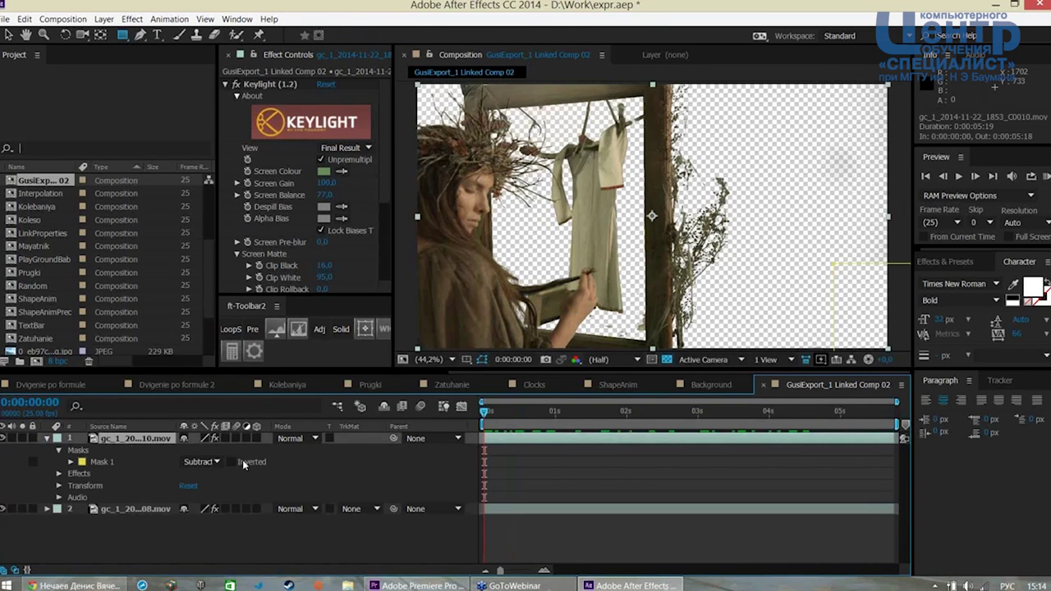
left_click(498, 412)
left_click_drag(509, 421, 781, 445)
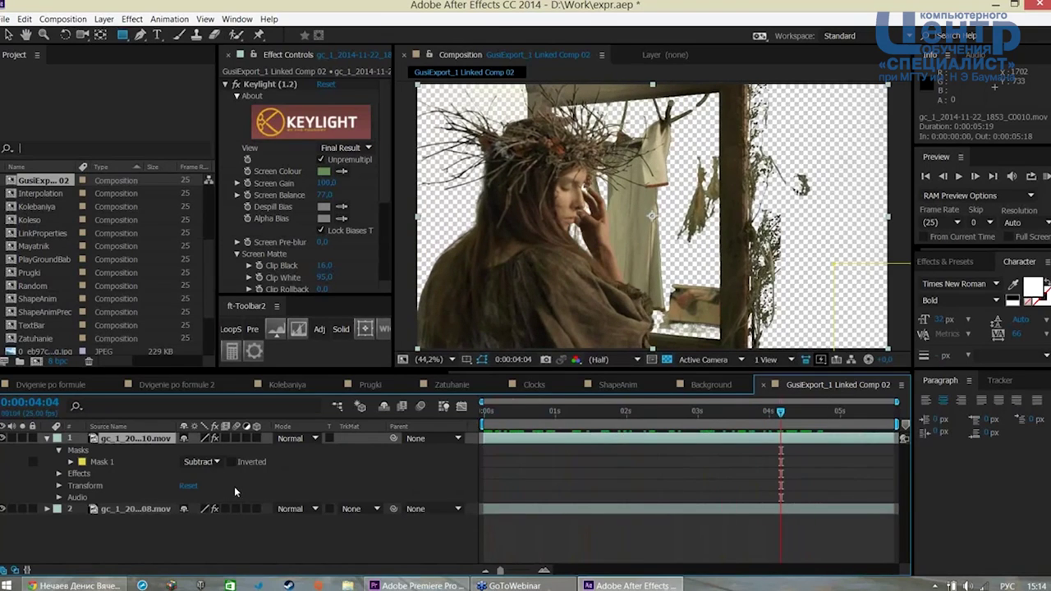
At about two seconds, reveal the window-frame layer's Mask Path and turn on its stopwatch
left_click(136, 508)
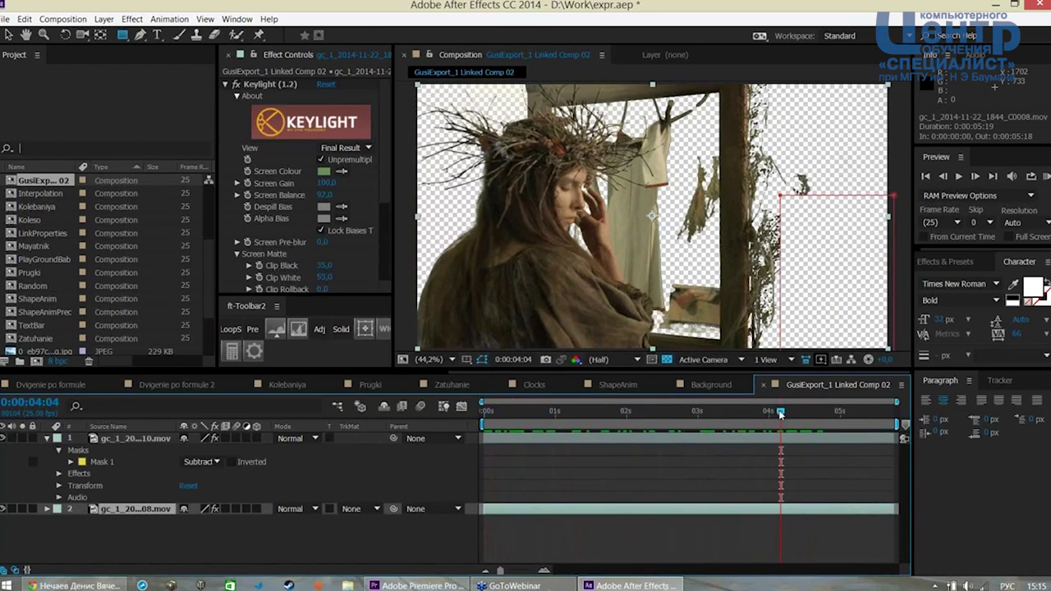
left_click_drag(780, 413, 650, 431)
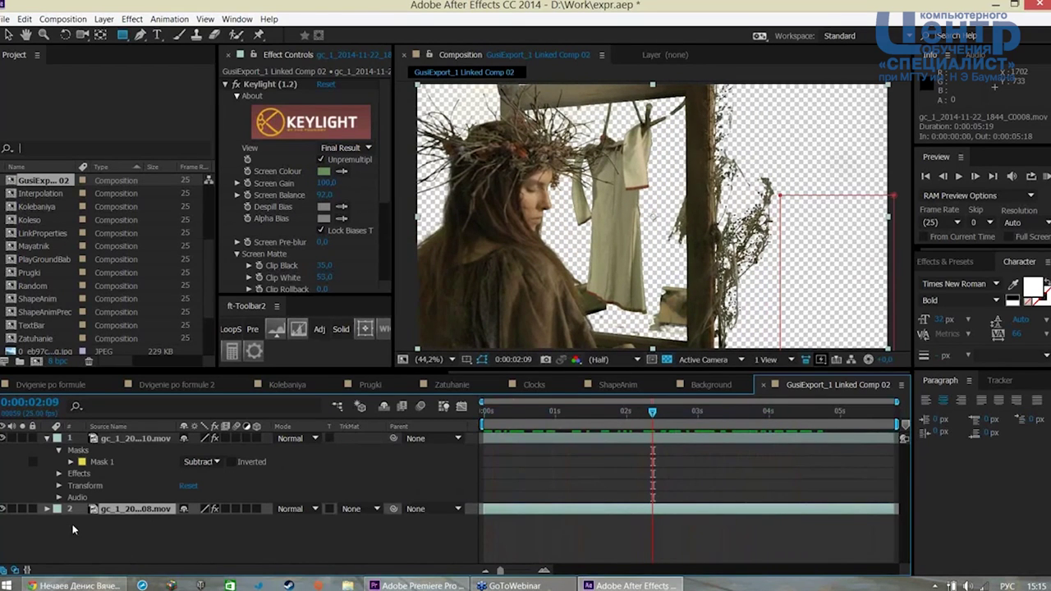
key("m")
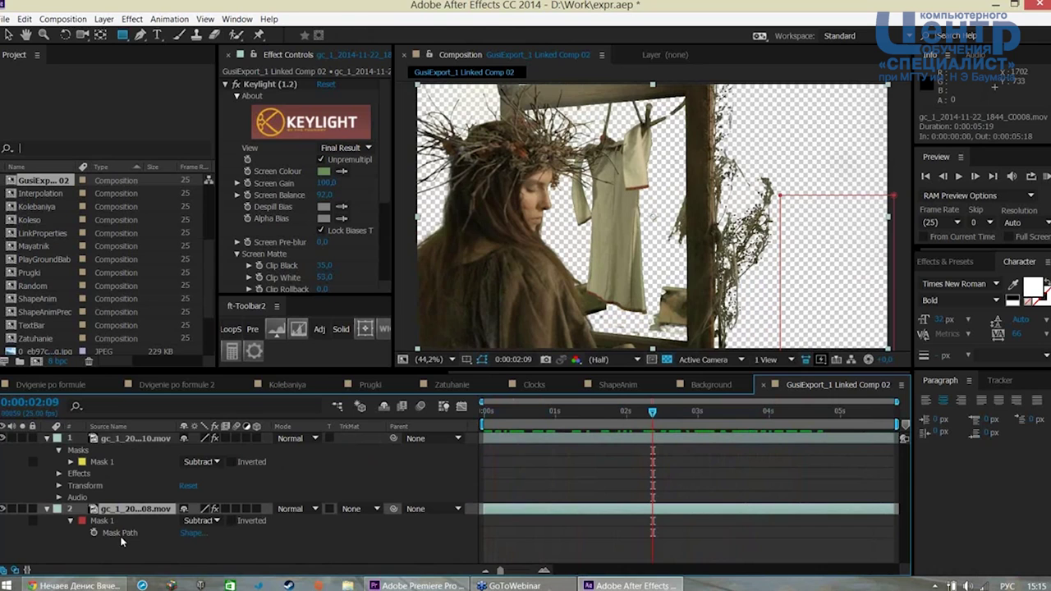
left_click(95, 533)
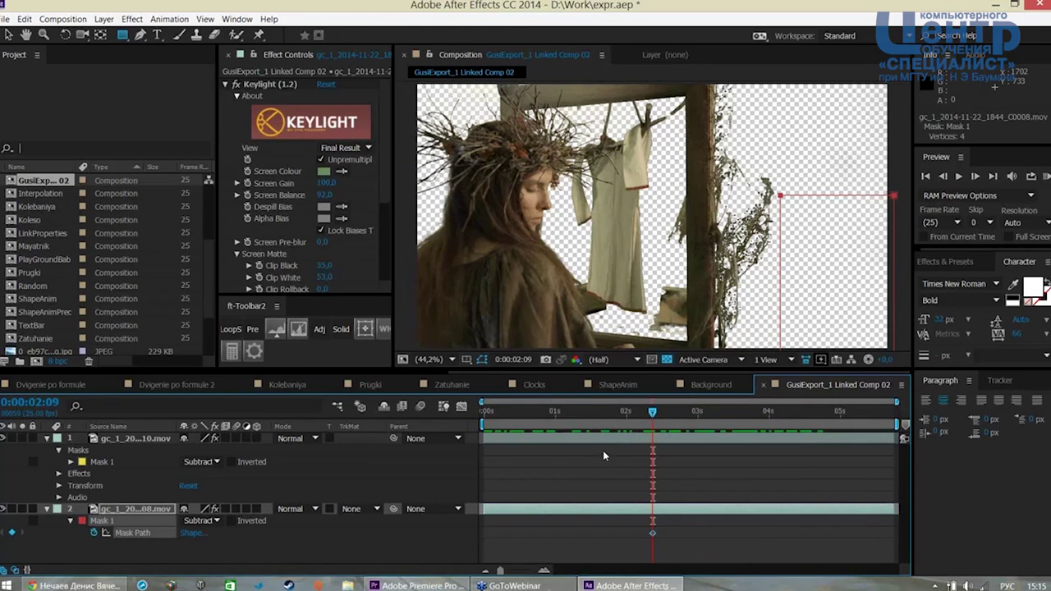
Keyframe the mask's right corner at later frames so it tracks the moving window frame
left_click_drag(654, 413, 714, 421)
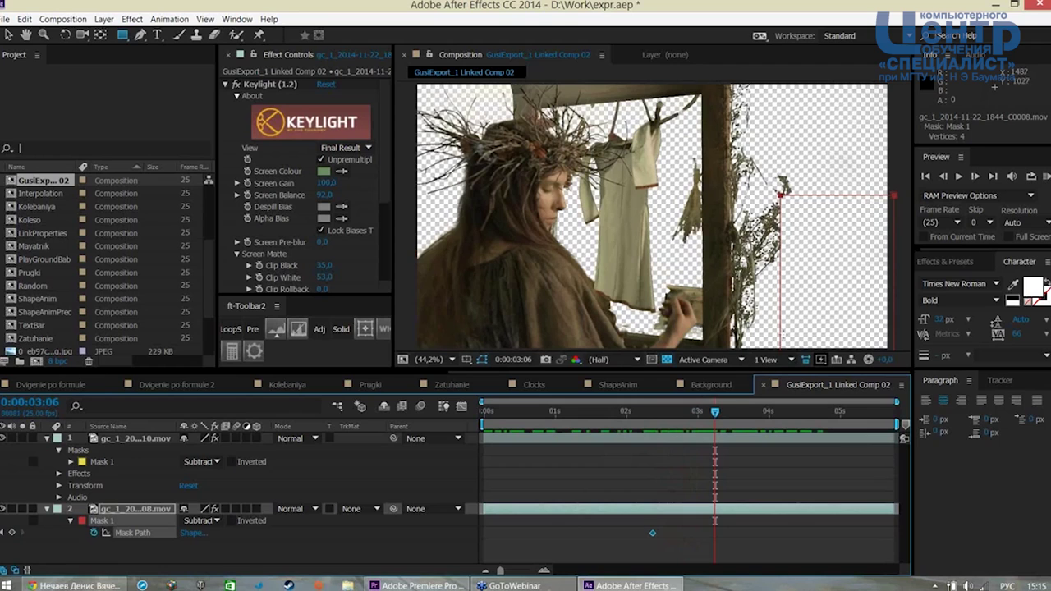
left_click_drag(780, 323, 800, 333)
left_click_drag(716, 413, 865, 423)
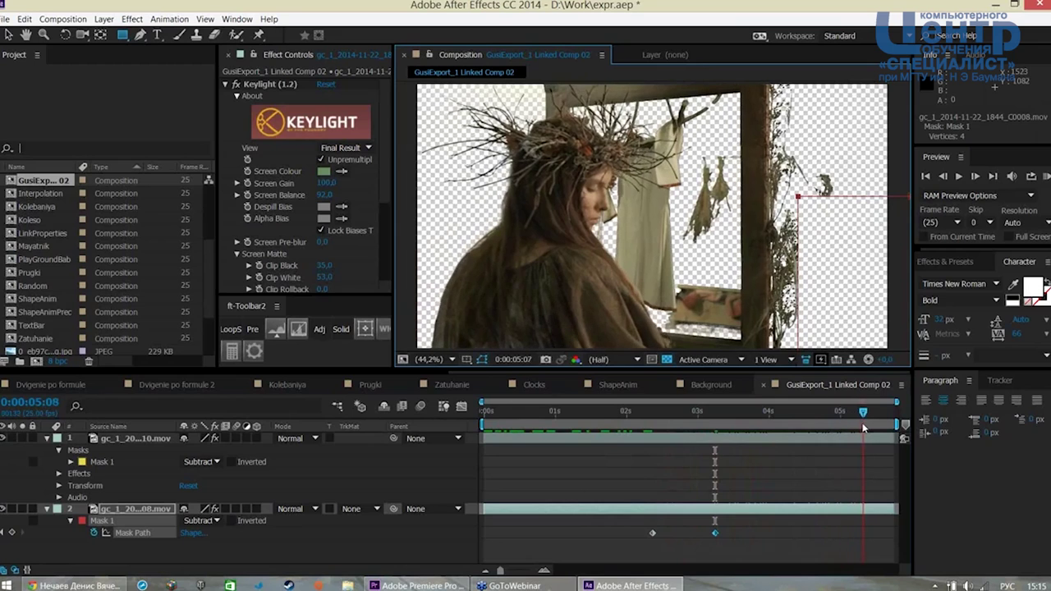
left_click_drag(798, 330, 847, 331)
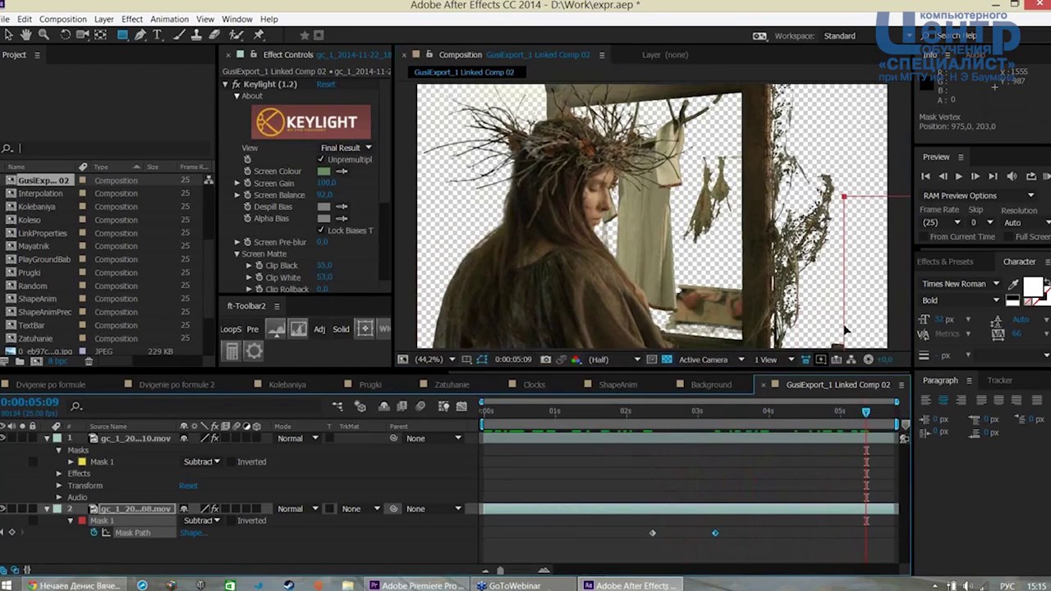
mouse_move(866, 413)
left_mouse_down()
mouse_move(897, 420)
mouse_move(794, 441)
mouse_move(829, 440)
left_mouse_up()
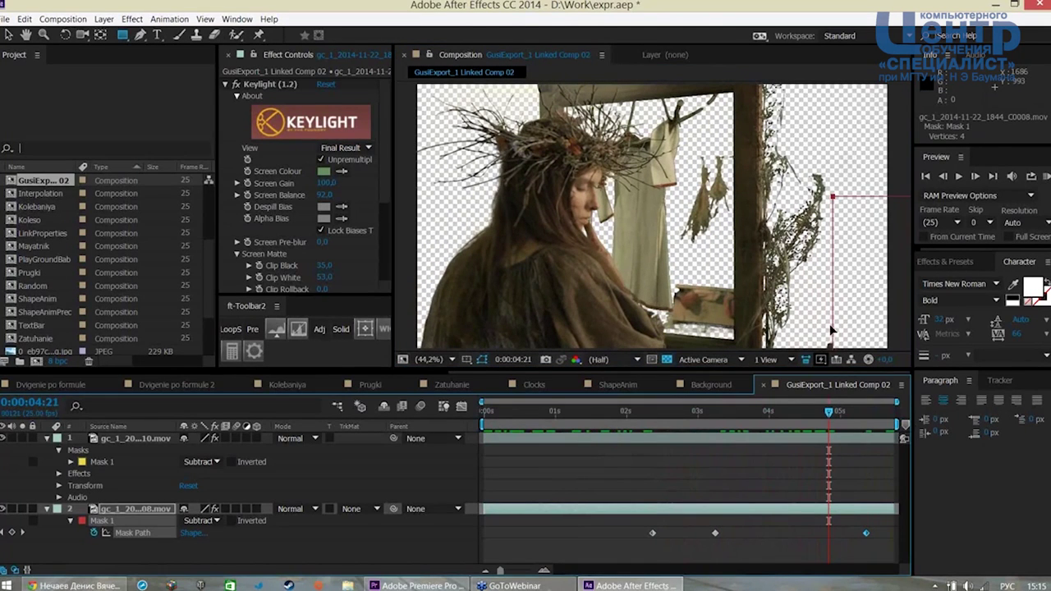
left_click_drag(831, 331, 825, 324)
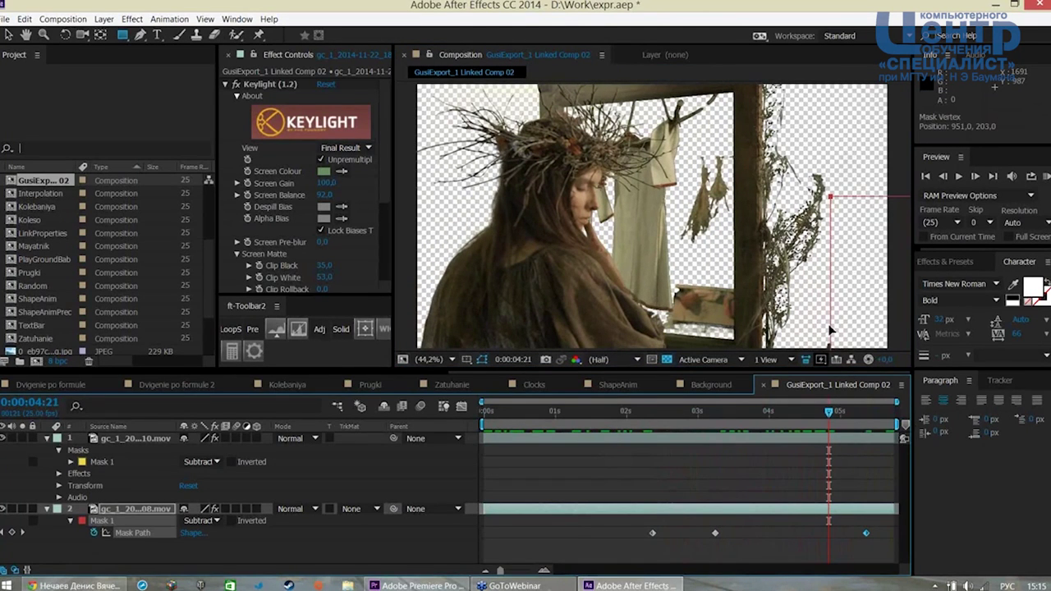
left_click_drag(828, 411, 485, 410)
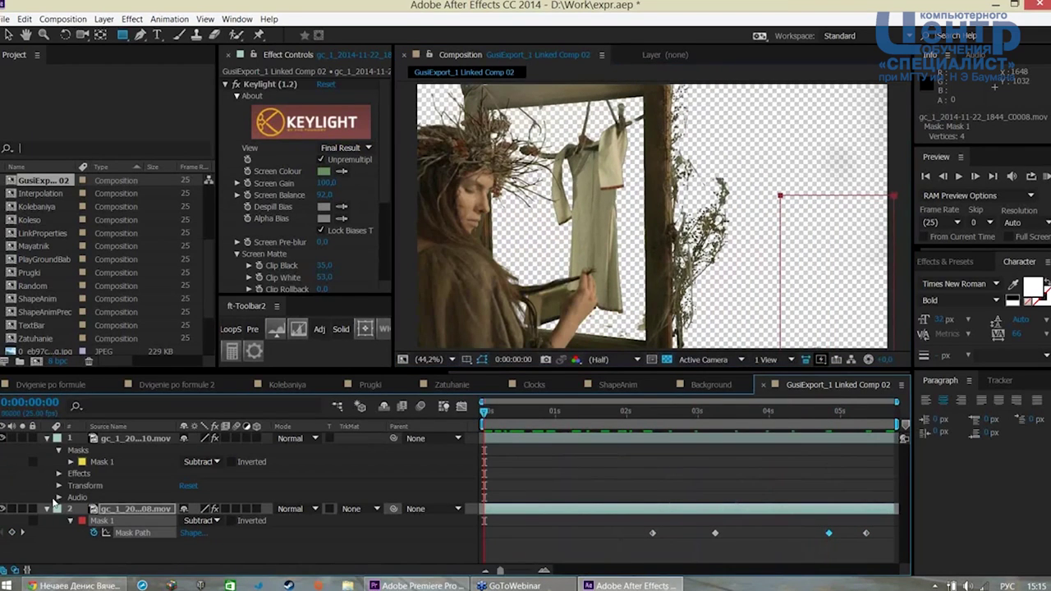
left_click(47, 438)
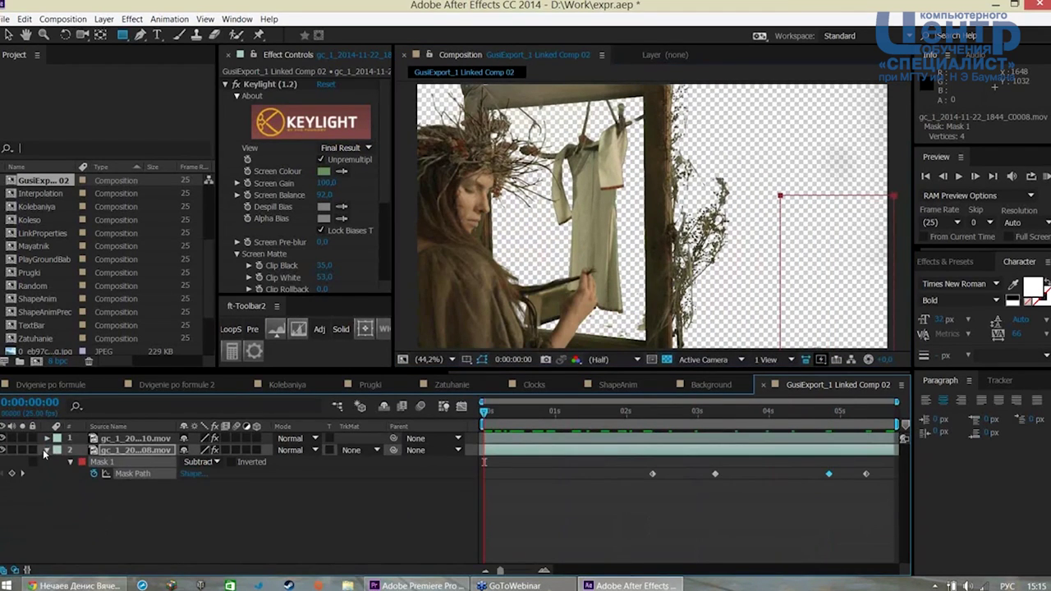
Collapse the window-frame layer so both clip layers show as single timeline rows
left_click(46, 450)
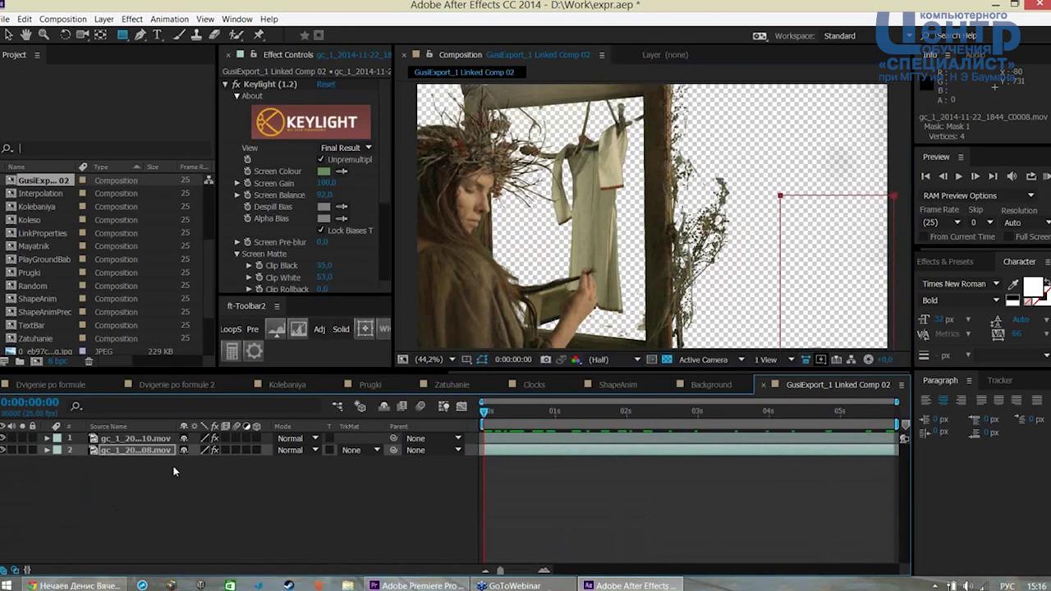
mouse_move(211, 250)
left_click_drag(213, 250, 203, 364)
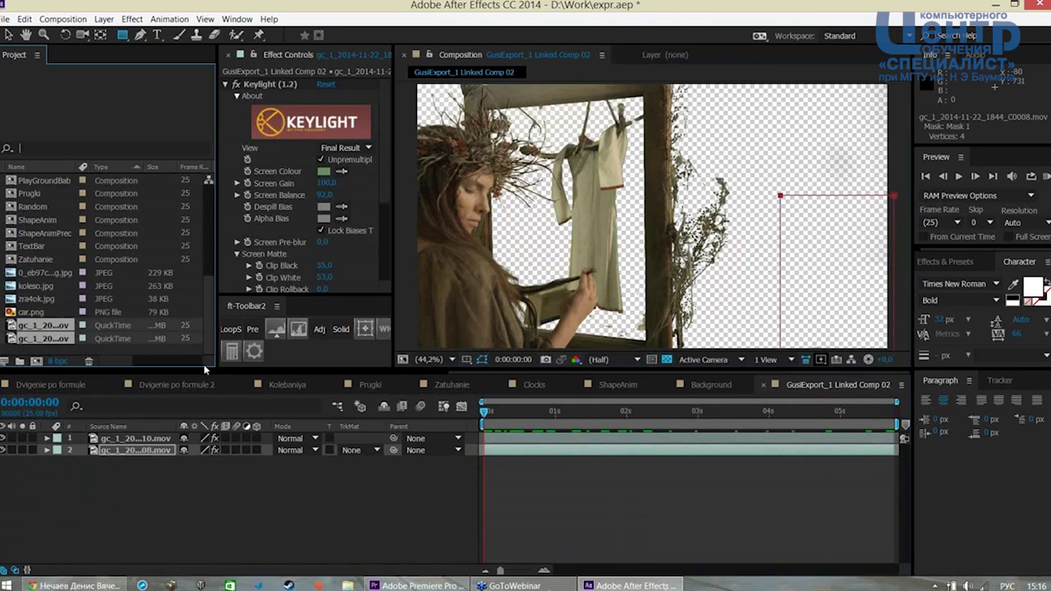
Import the старые бревна.jpg log-wall image into the project
double_click(2, 351)
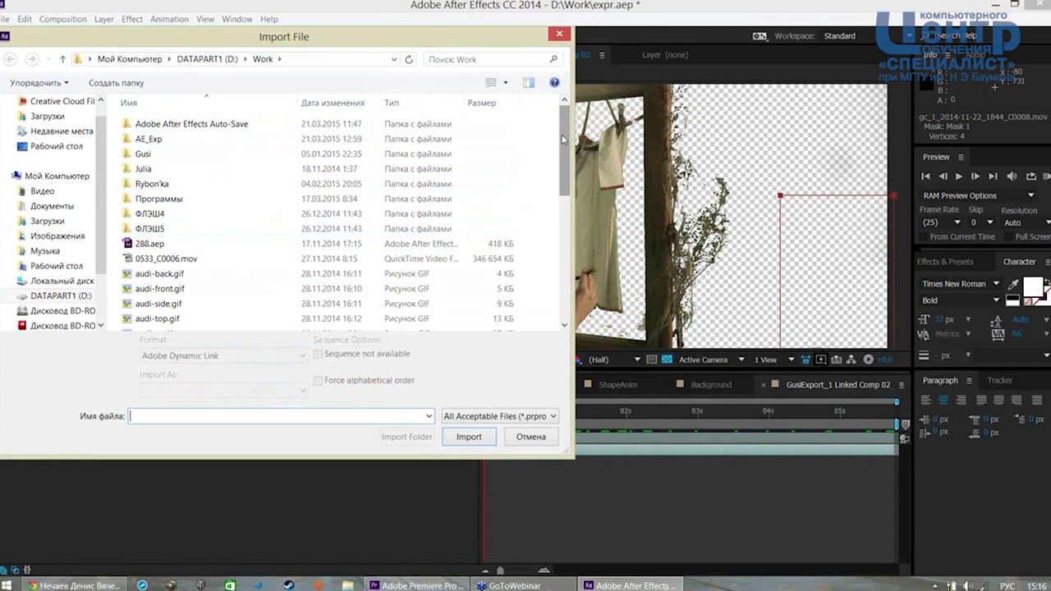
left_click_drag(561, 131, 561, 254)
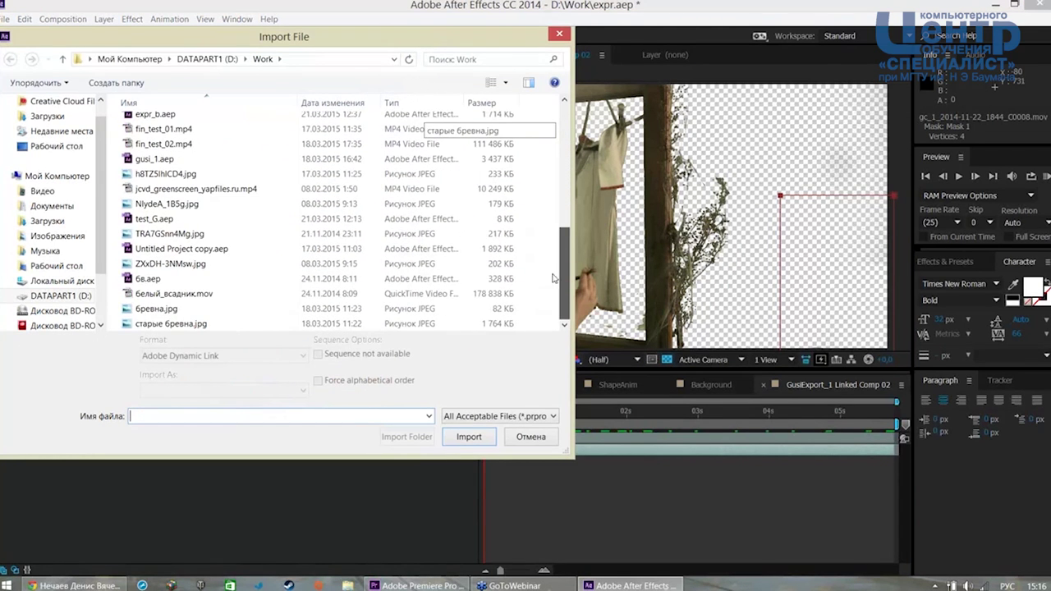
left_click(170, 325)
left_click(470, 436)
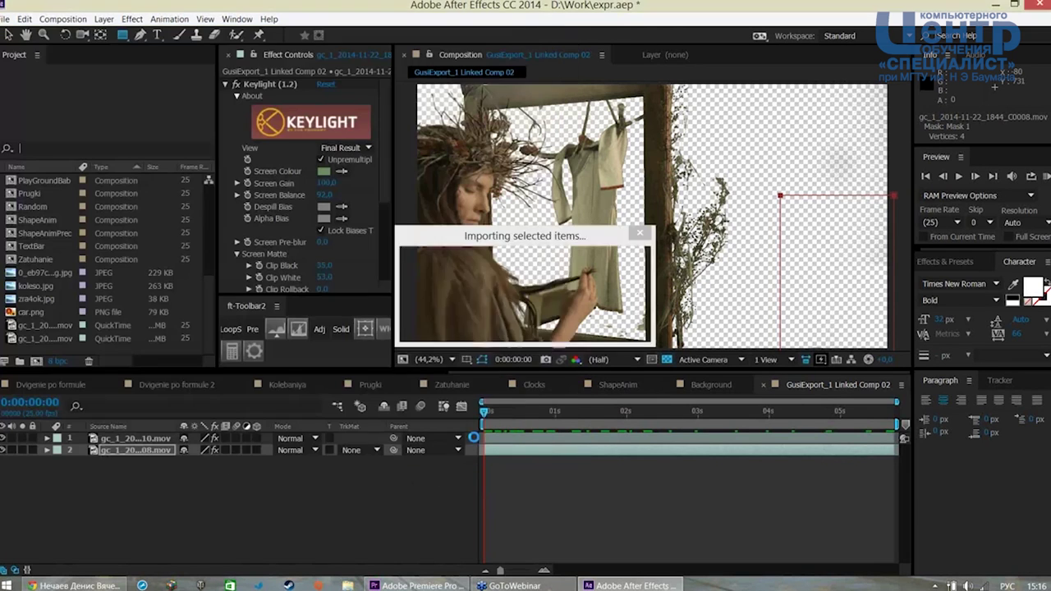
double_click(18, 314)
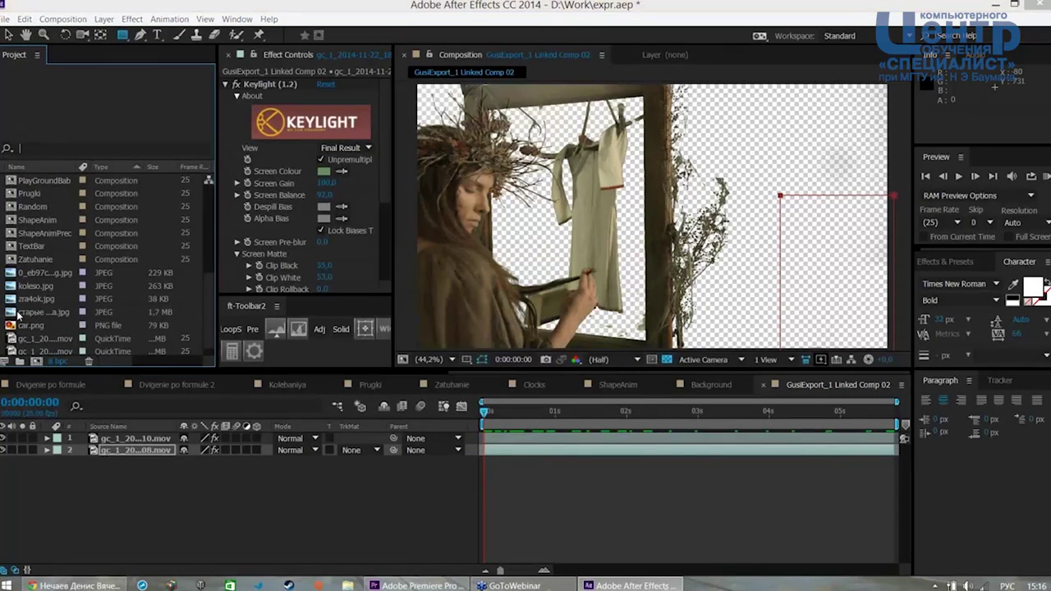
left_click(558, 36)
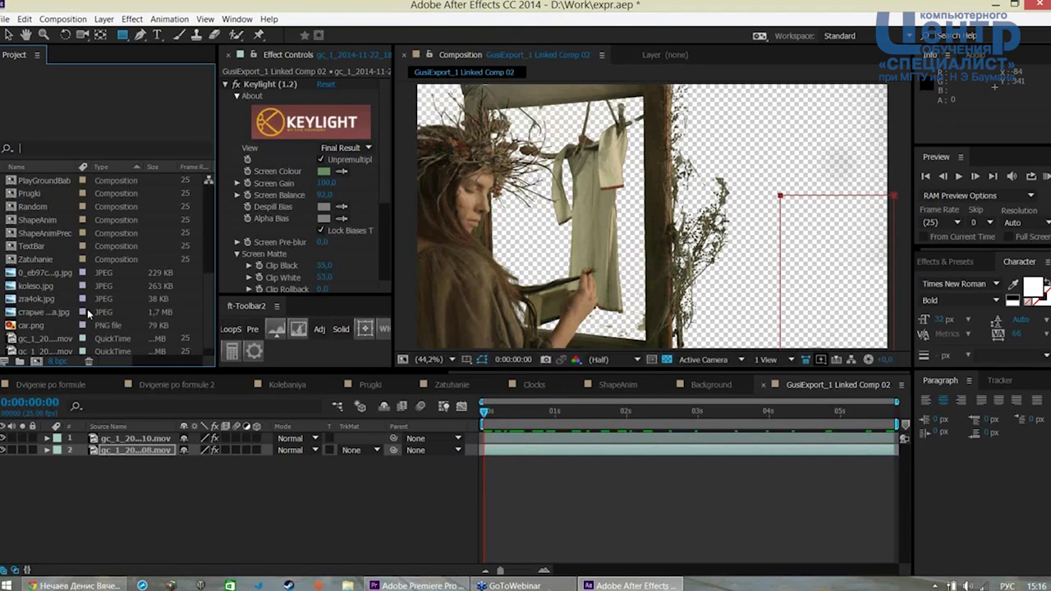
Place the log image as layer 3 below both clips, then solo and select the window-frame layer
scroll(18, 300, "down", 1)
double_click(15, 299)
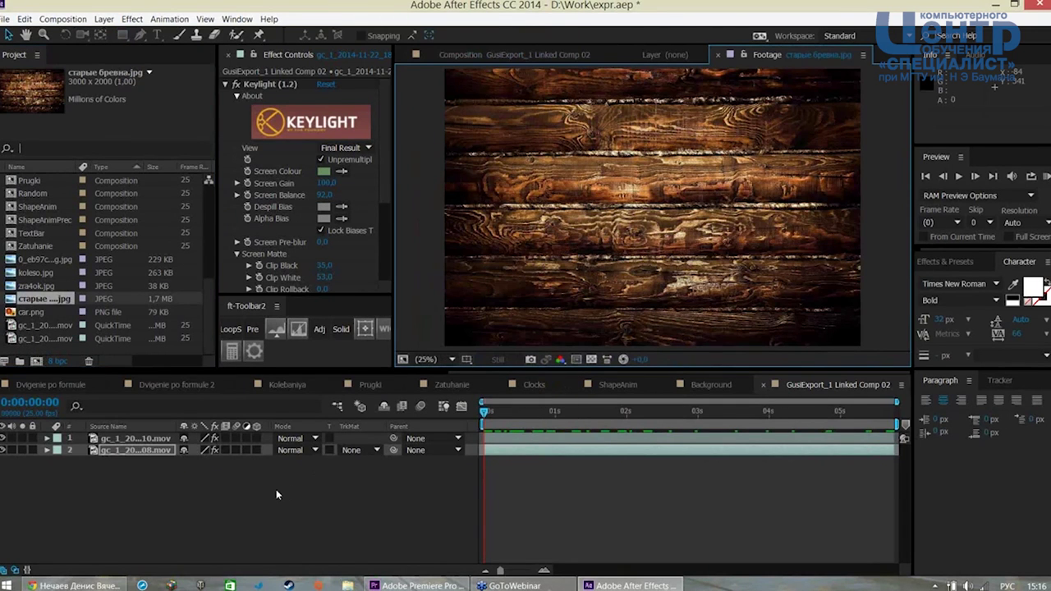
left_click(496, 59)
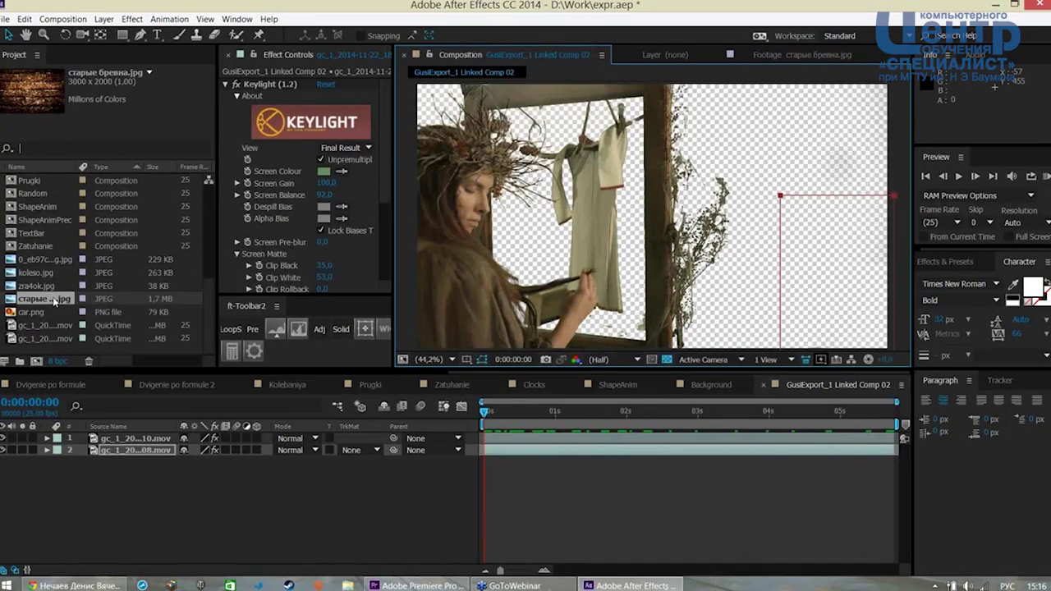
left_click_drag(54, 301, 114, 520)
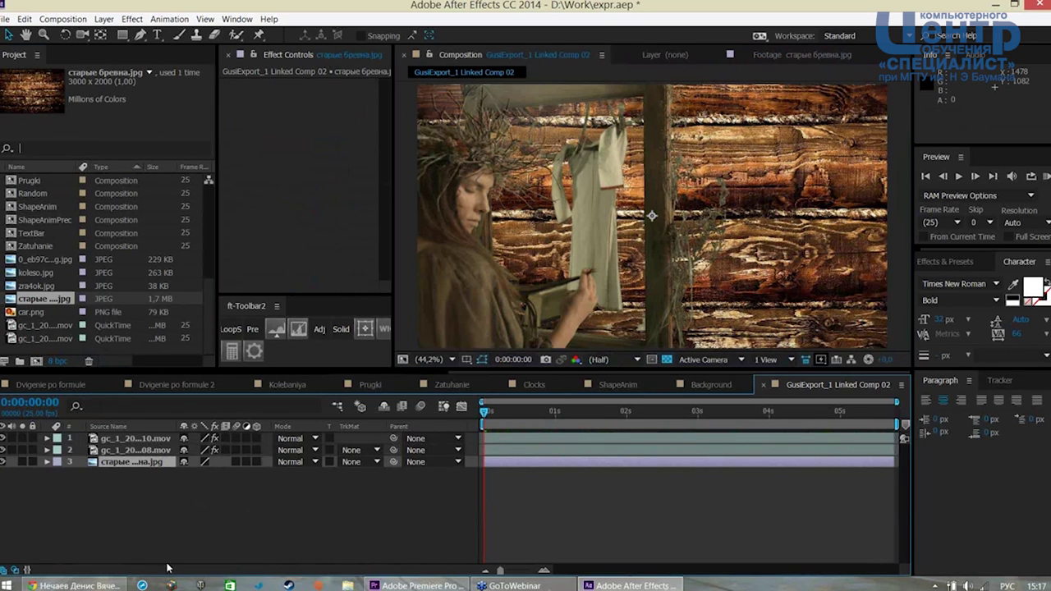
left_click(23, 450)
left_click(145, 452)
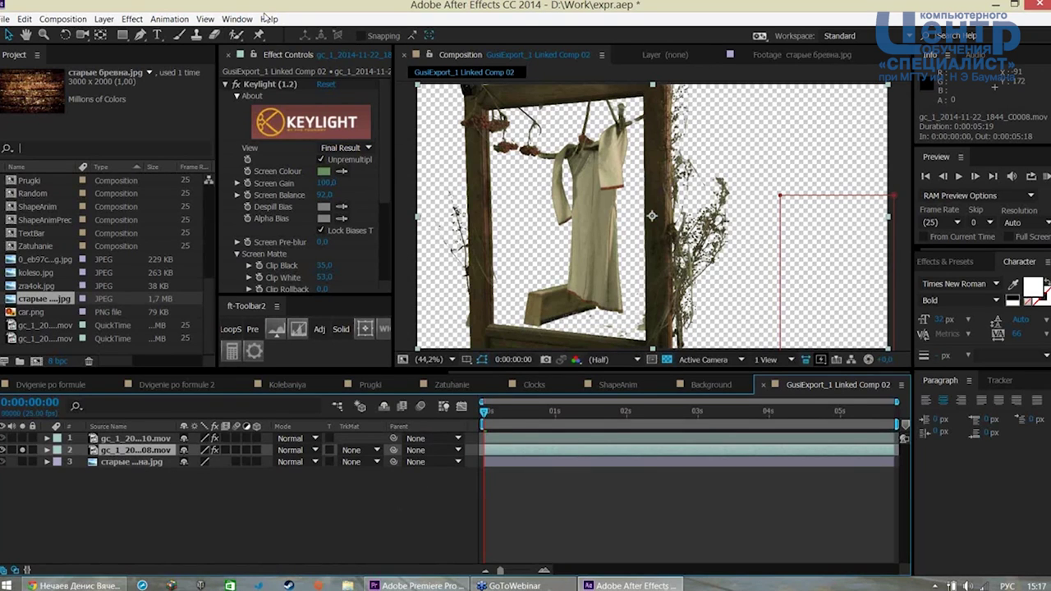
Open the Tracker panel and start a Transform track on the window-frame clip
left_click(237, 18)
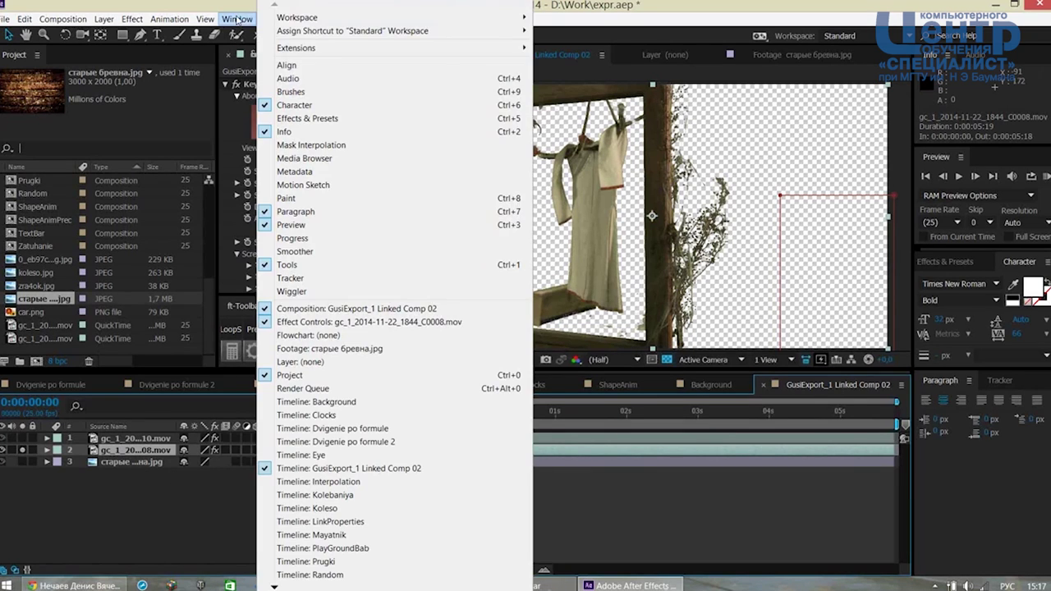
left_click(350, 279)
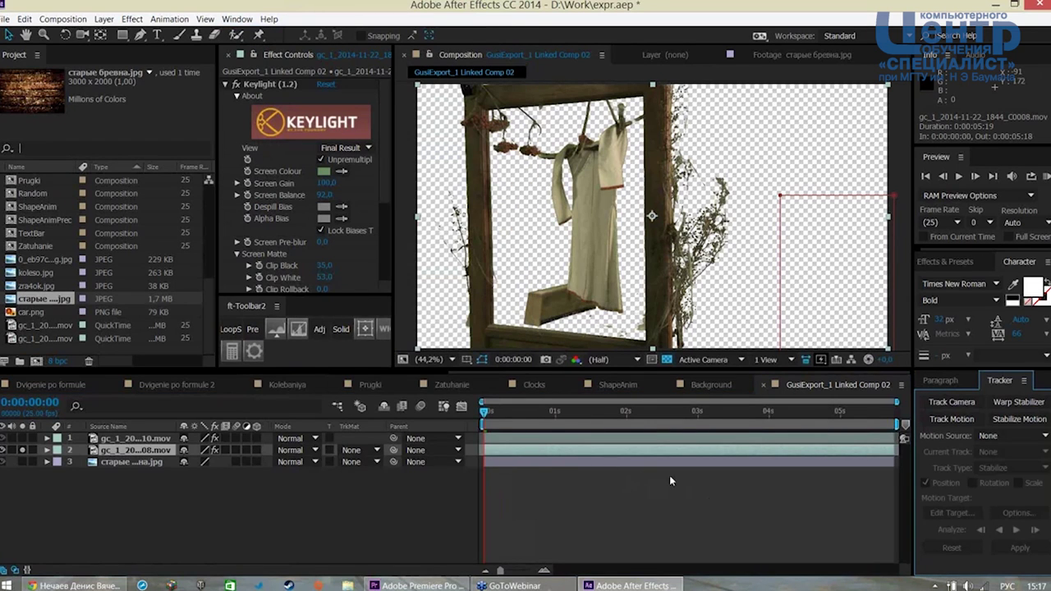
left_click(956, 419)
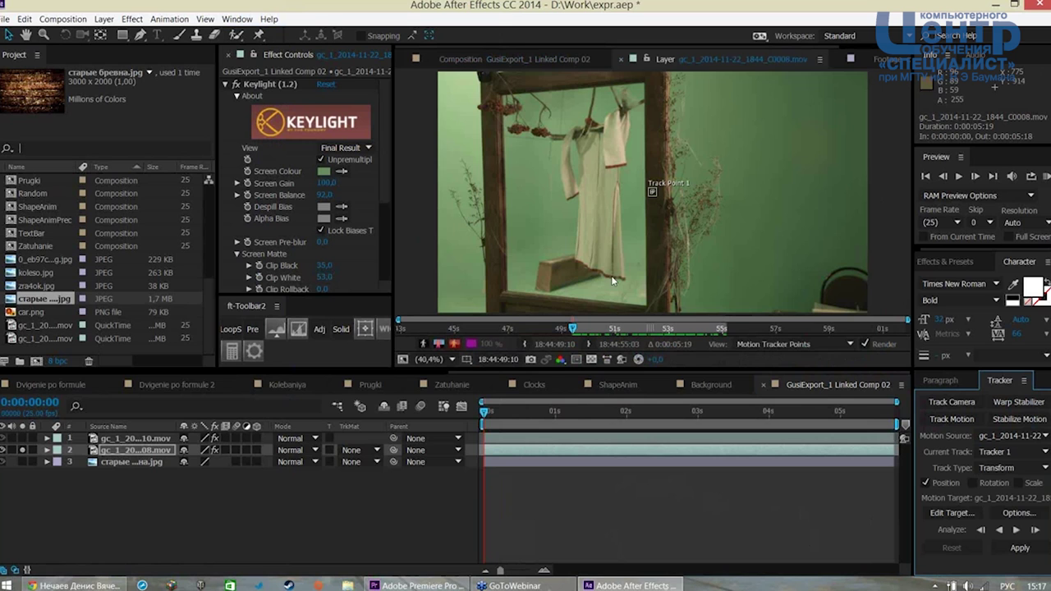
Enable rotation tracking in Tracker 1, adding Track Point 2
key("period")
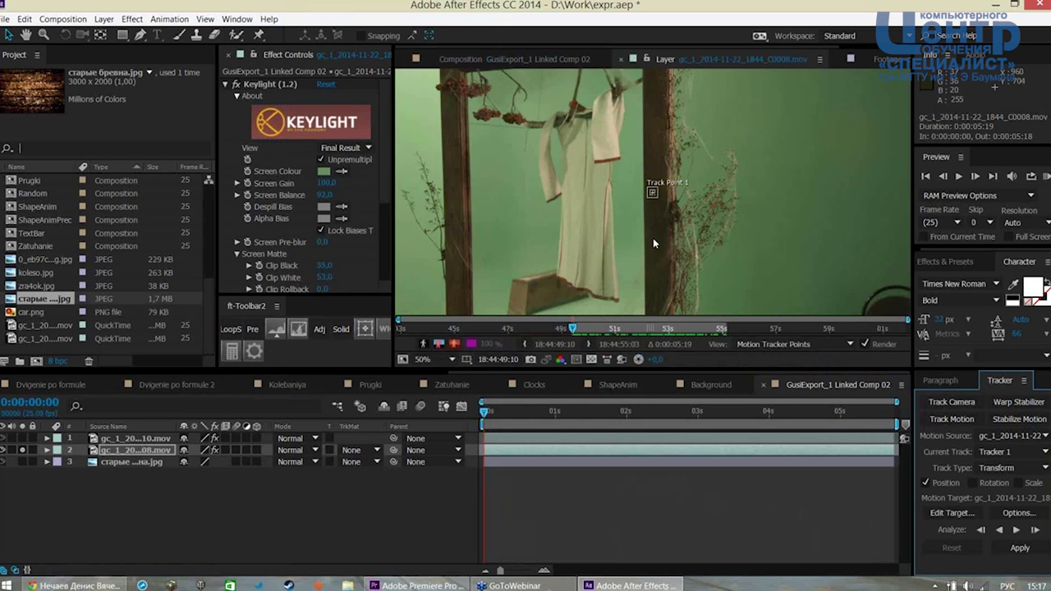
key("period")
key("comma")
left_click_drag(698, 211, 773, 149)
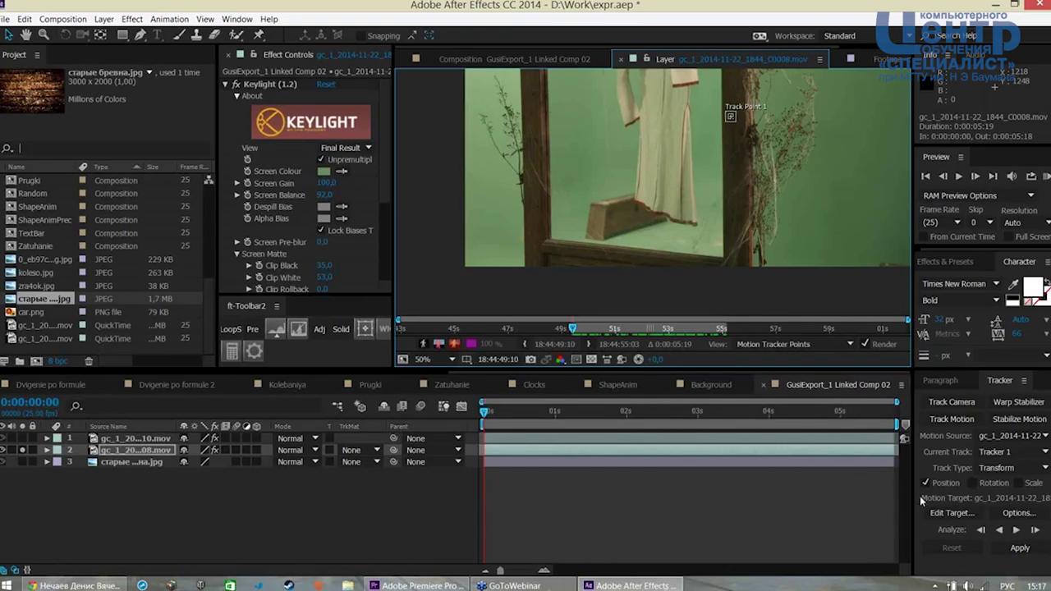
left_click(974, 483)
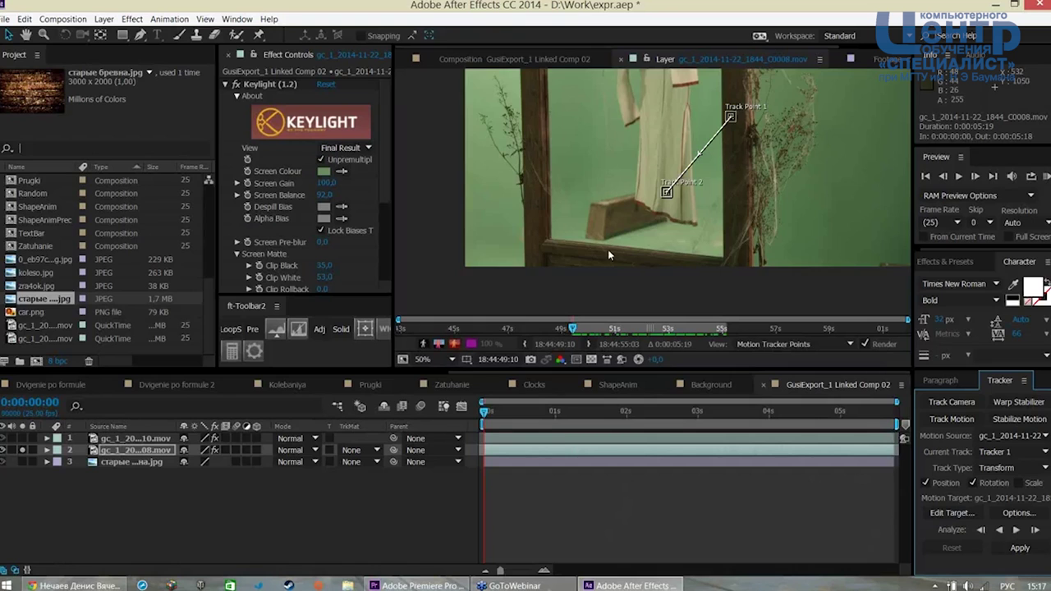
Position Track Point 2 at the frame's lower-left corner and Track Point 1 on its lower corner
key("period")
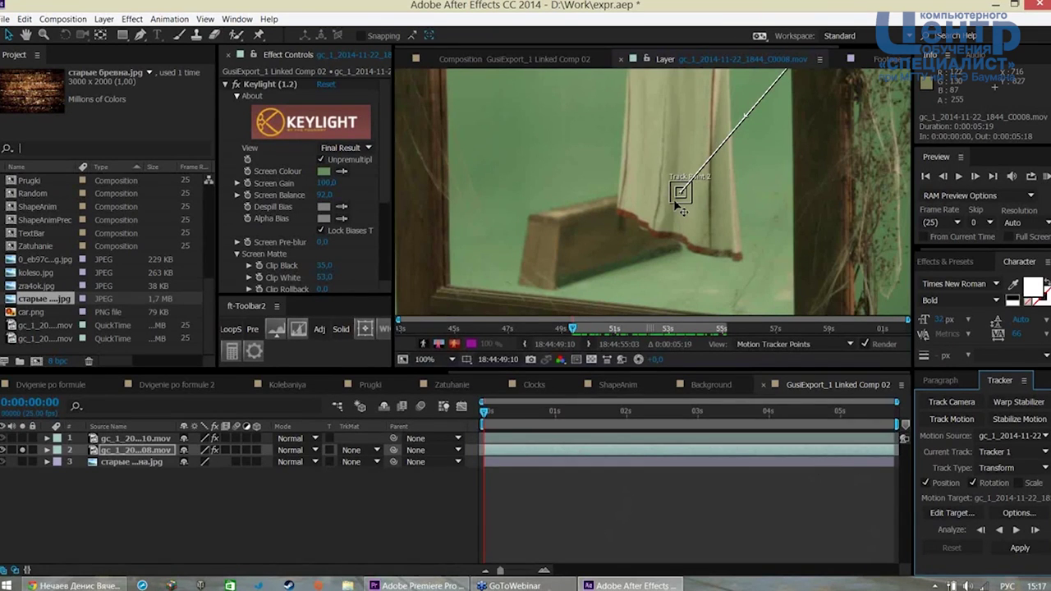
left_click_drag(681, 209, 450, 300)
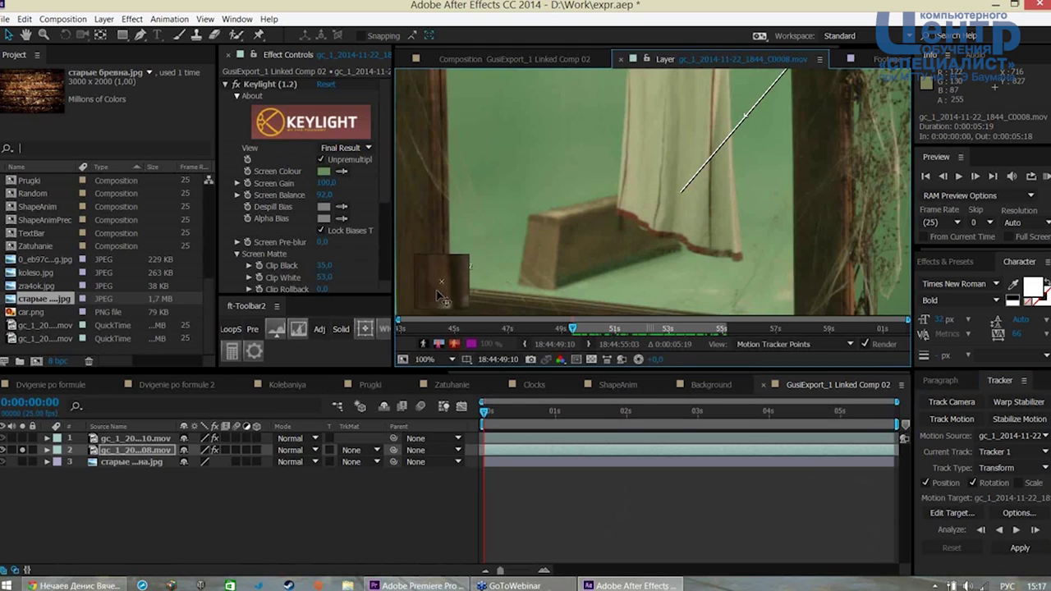
left_click_drag(448, 298, 448, 301)
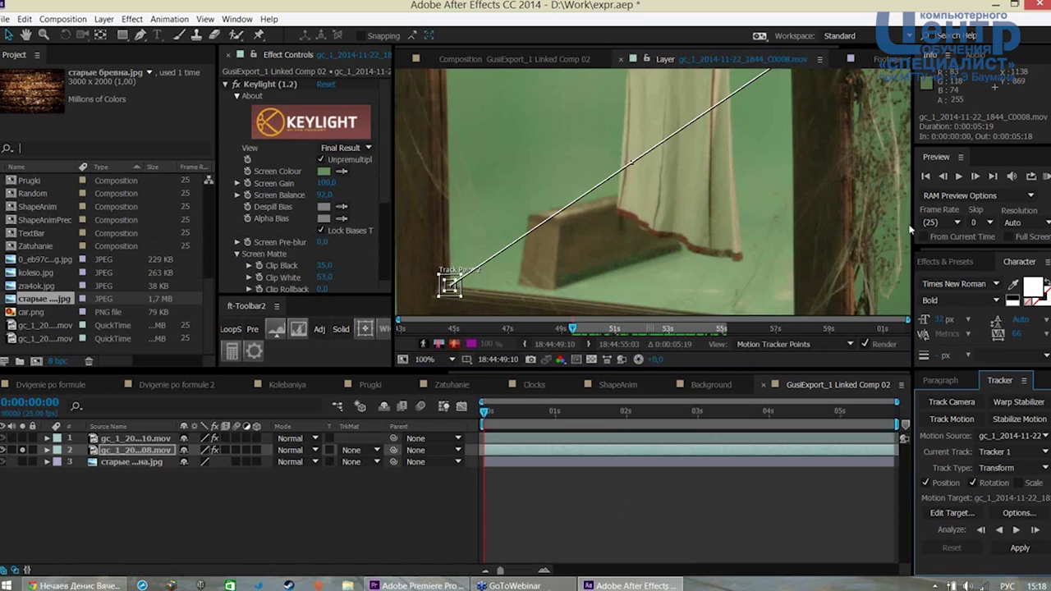
left_click_drag(770, 91, 738, 166)
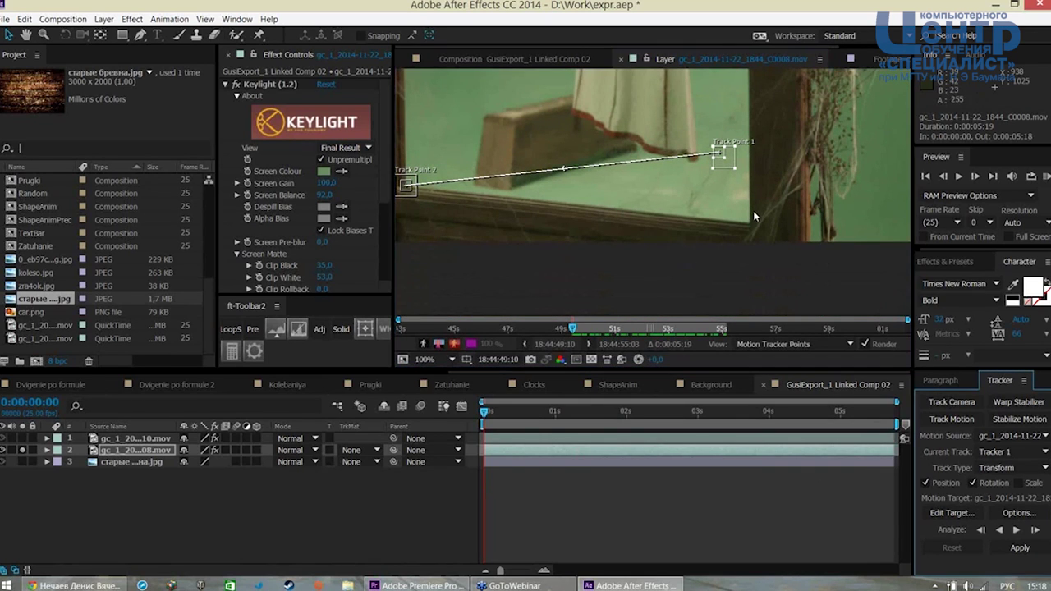
left_click(736, 164)
left_click_drag(737, 164, 759, 224)
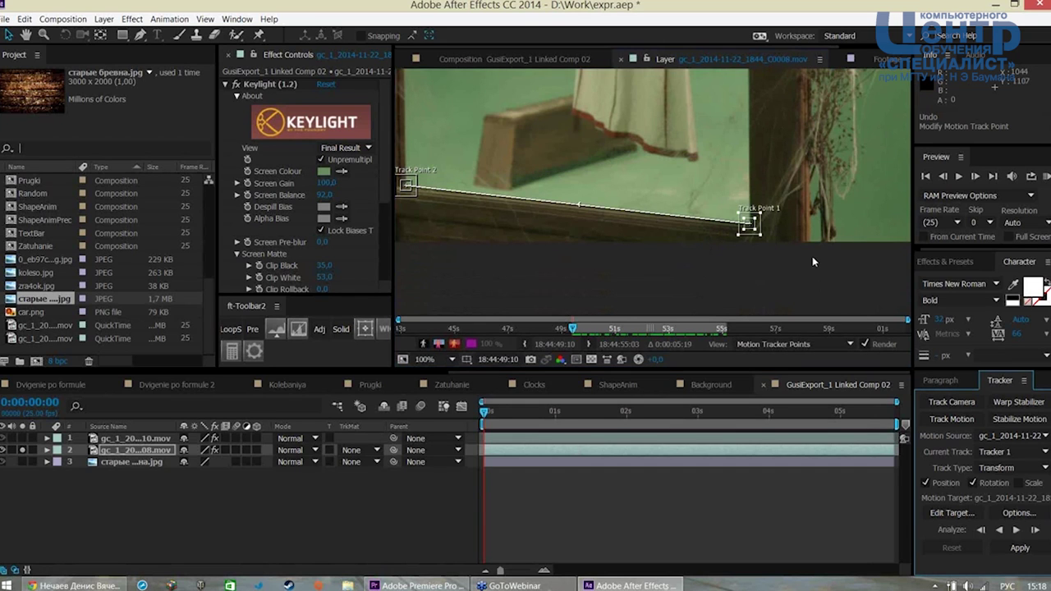
left_click(437, 359)
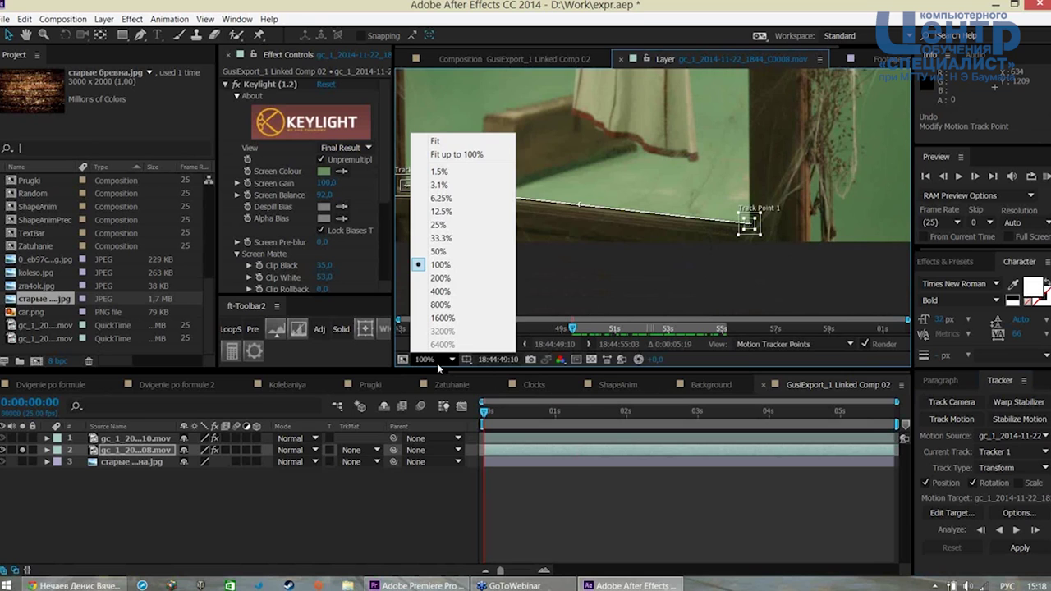
Fit the Layer panel up to 100% and analyse both track points forward through the clip
left_click(450, 155)
left_click(1016, 531)
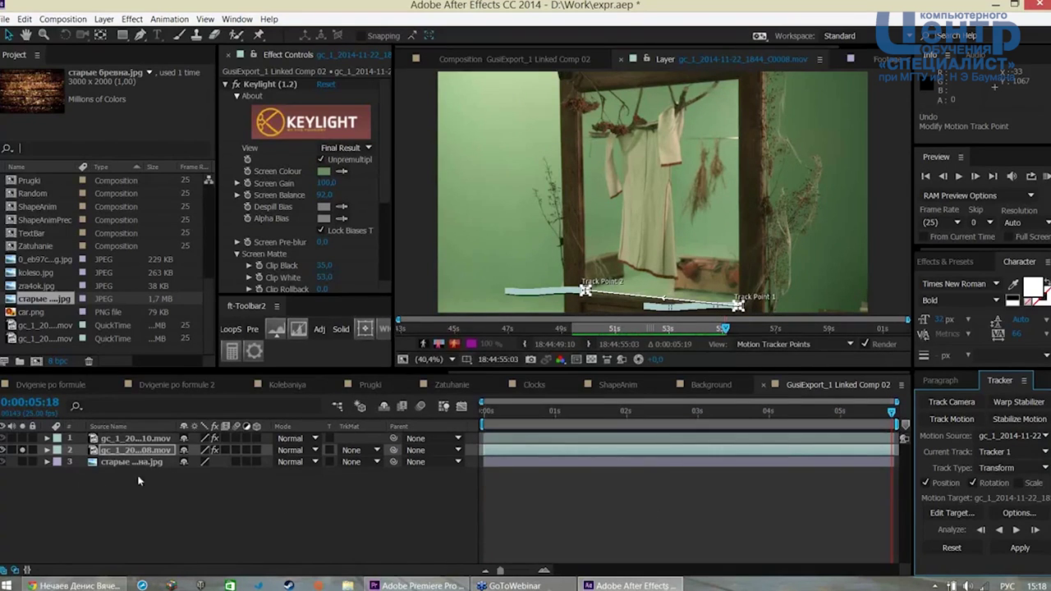
left_click(953, 513)
Apply the tracked position and rotation to the старые бревна.jpg layer as motion target
left_click(711, 377)
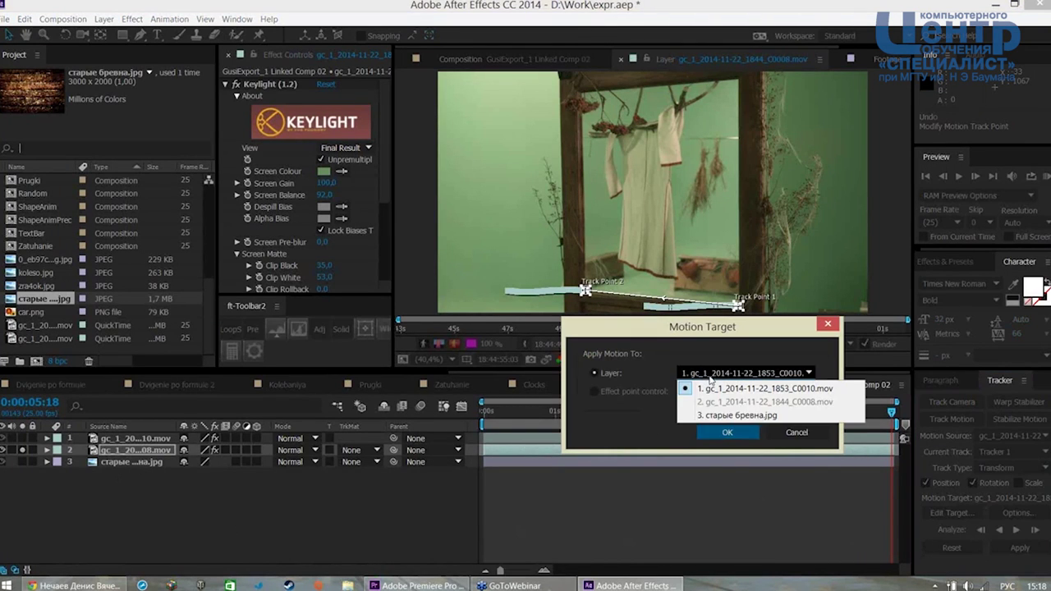
left_click(739, 416)
left_click(727, 433)
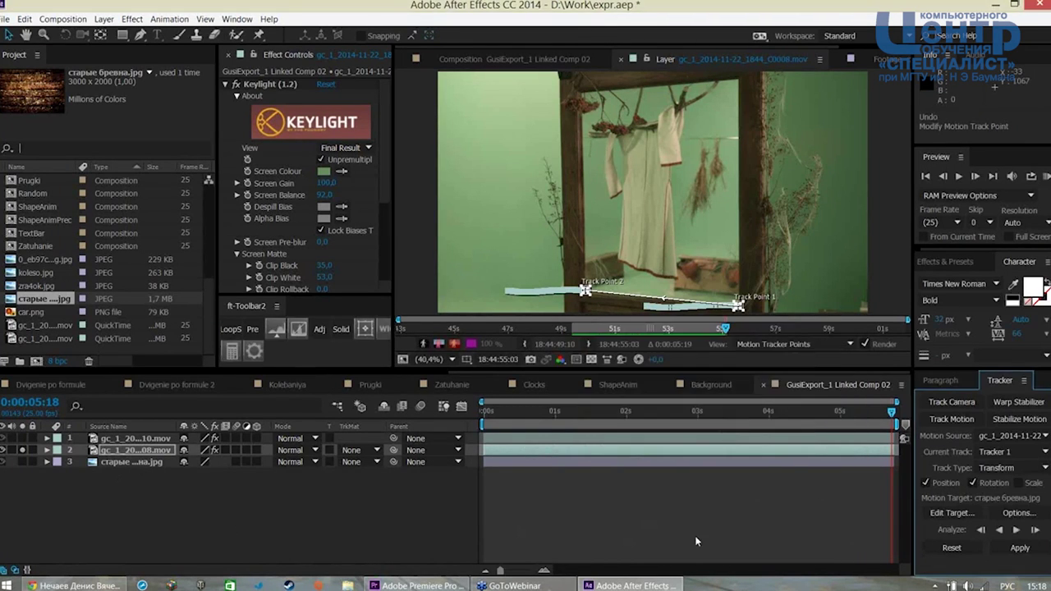
left_click(1019, 548)
left_click(679, 394)
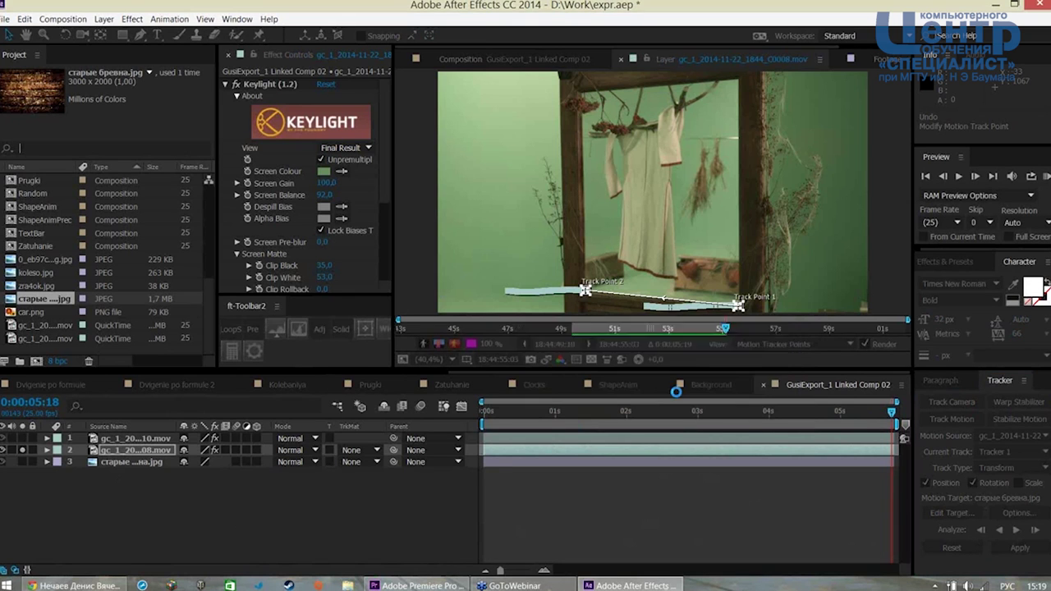
Preview the tracked composite and return to the first frame
scroll(246, 477, "down", 1)
scroll(224, 466, "down", 1)
scroll(214, 466, "up", 3)
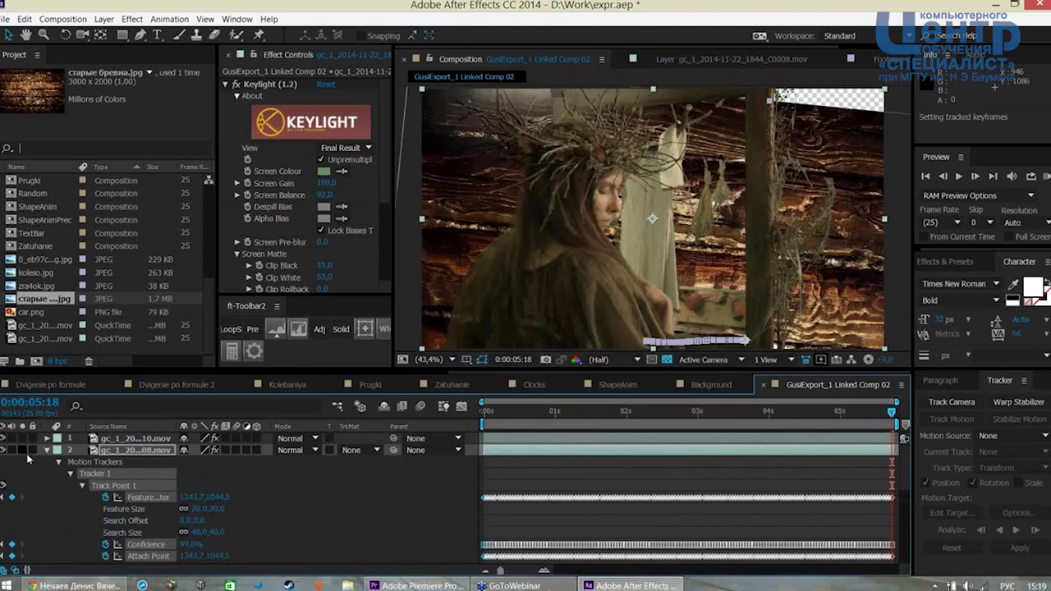
left_click(47, 452)
key("space")
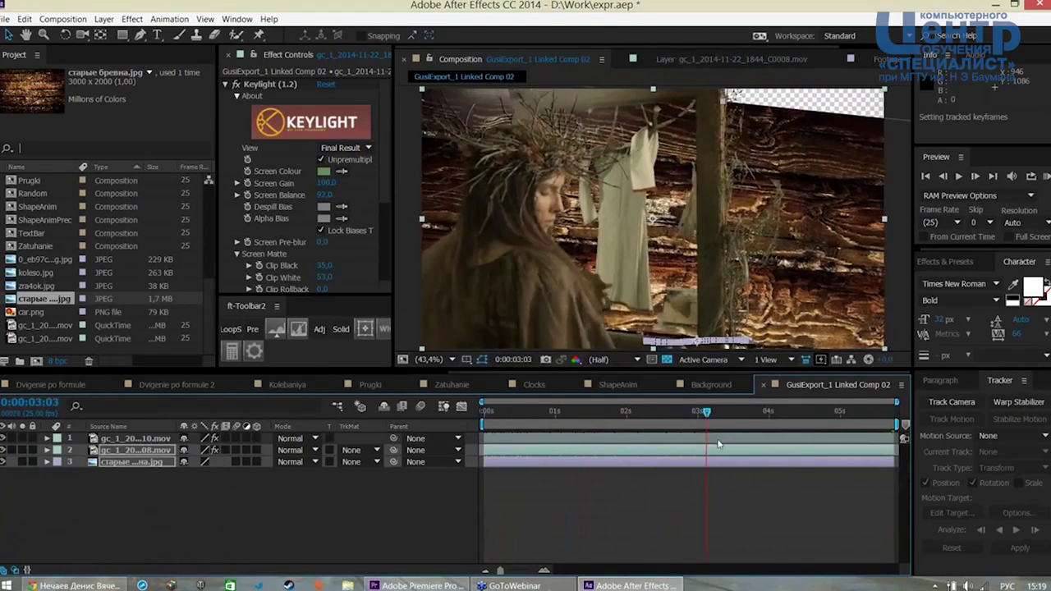
left_click_drag(854, 410, 470, 437)
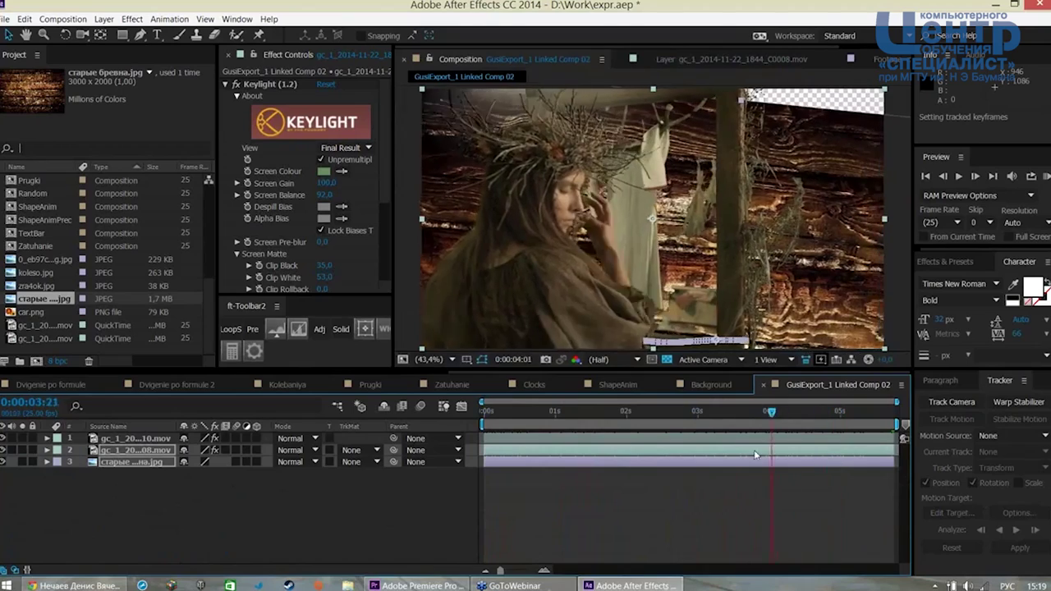
key("space")
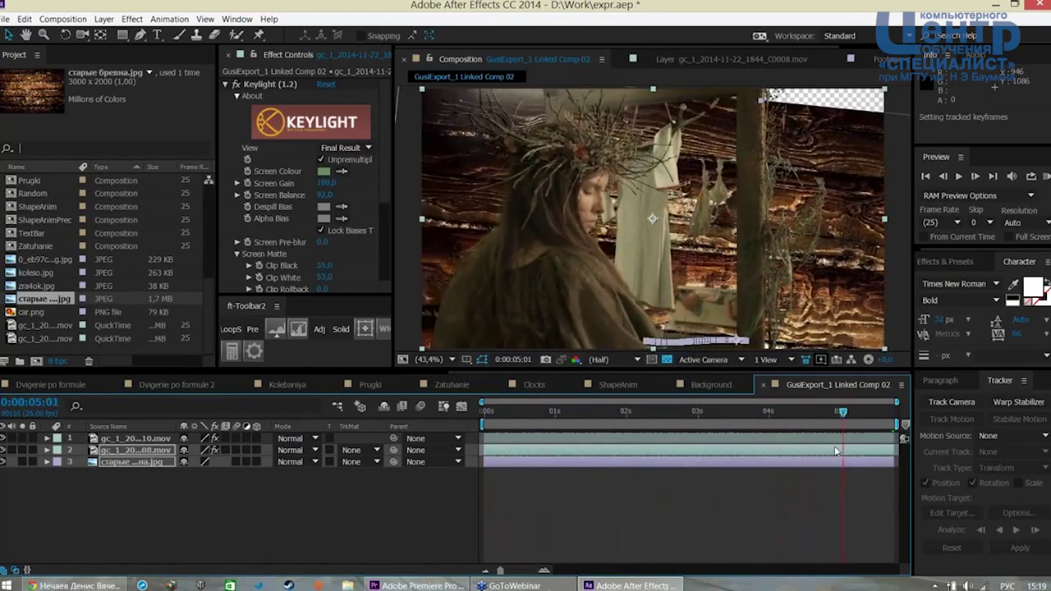
left_click_drag(834, 411, 489, 411)
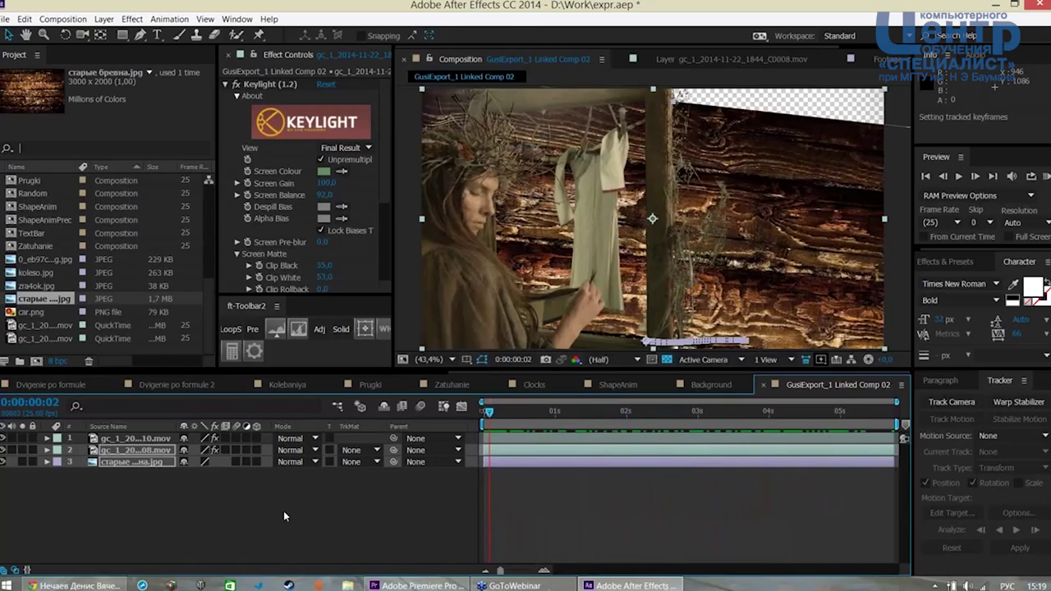
left_click_drag(491, 417, 471, 417)
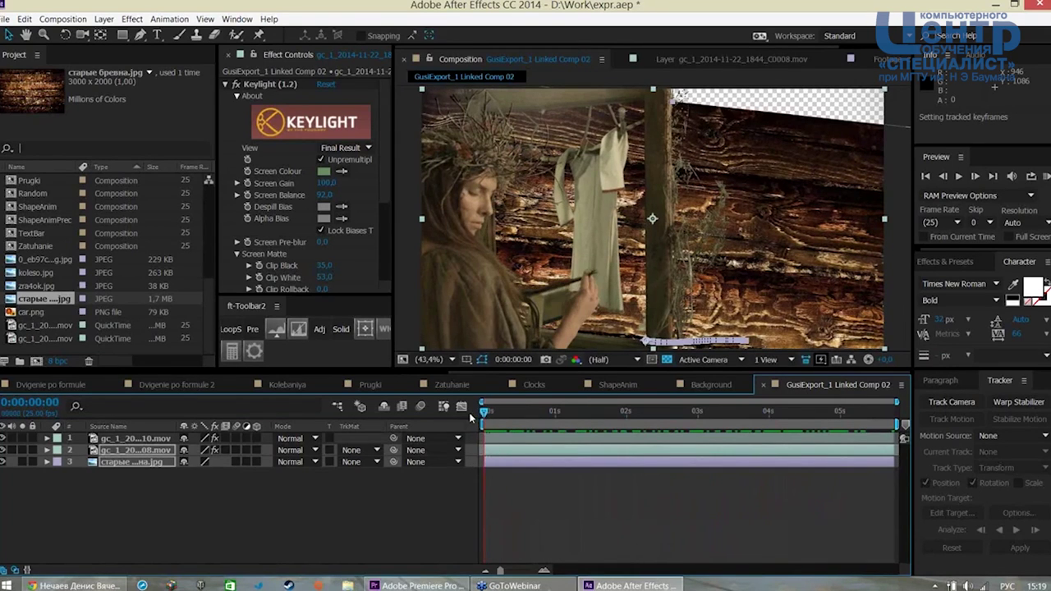
left_click(144, 462, "ctrl")
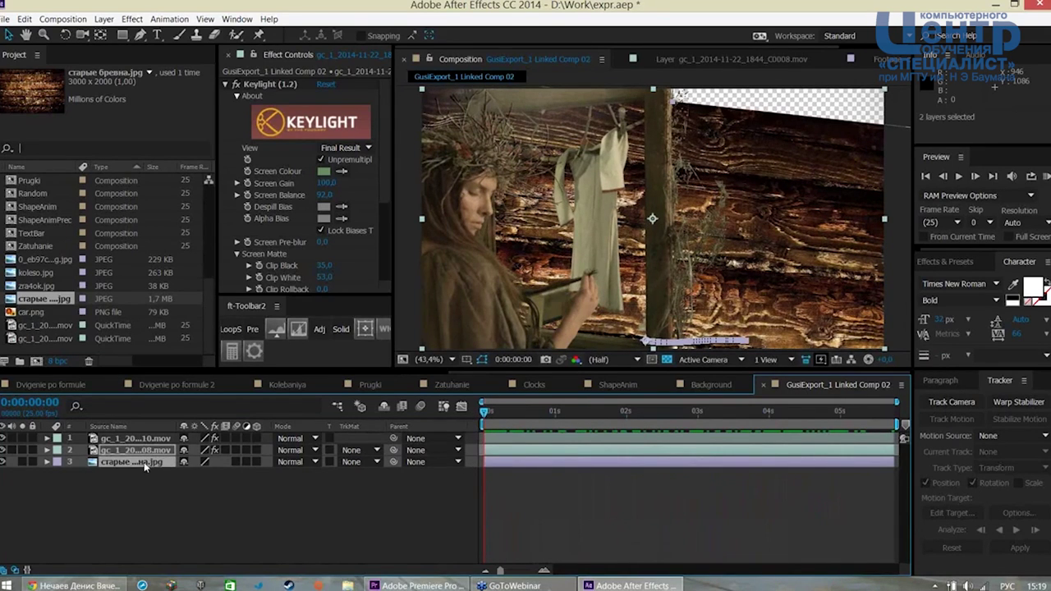
Test scaling both layers, undo it, then shrink the log-wall image to about 54%
key("s")
left_click_drag(217, 485, 197, 487)
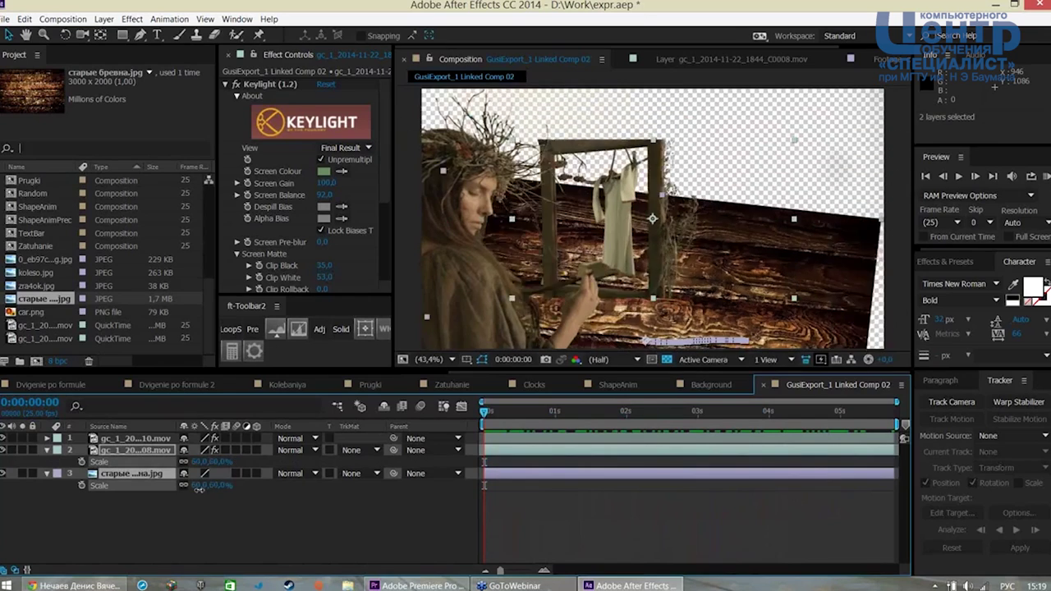
key("ctrl+z")
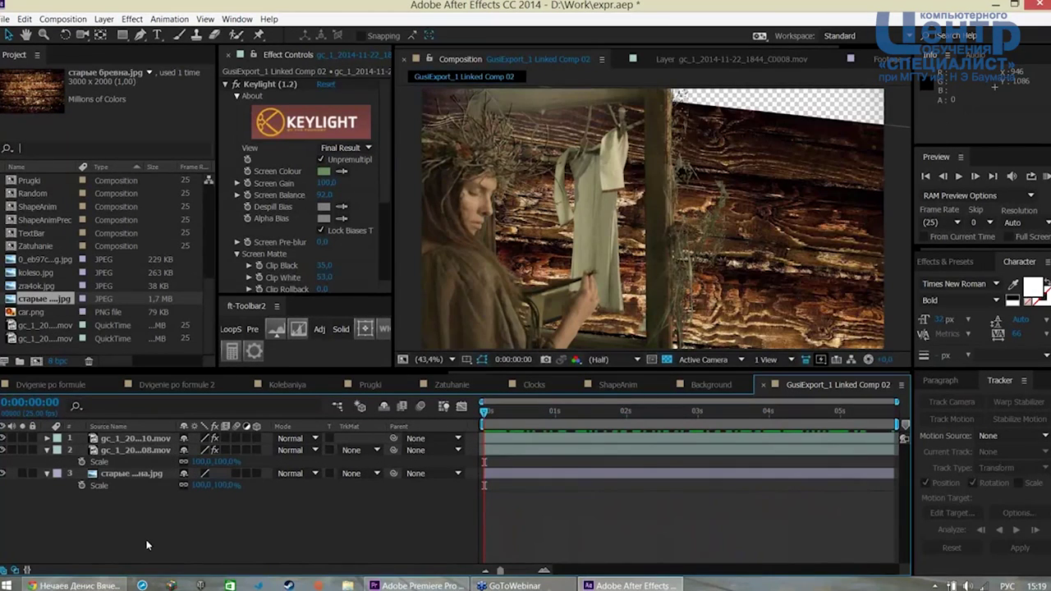
left_click(131, 486)
left_click_drag(215, 485, 198, 496)
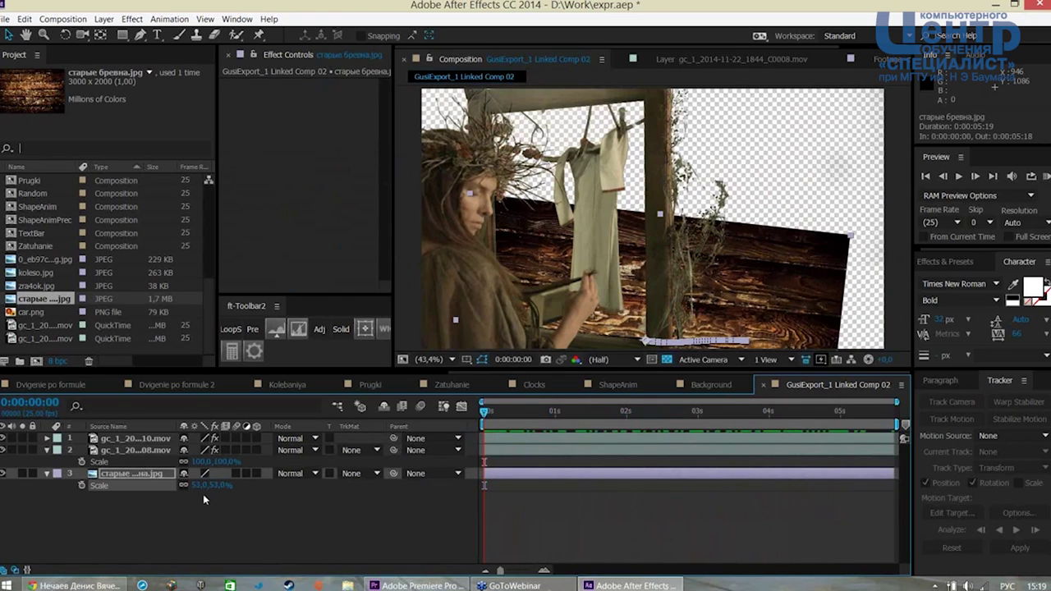
Shift the log-wall layer's Anchor Point to about 2270, 50
key("a")
mouse_move(187, 486)
left_mouse_down()
mouse_move(199, 487)
mouse_move(112, 522)
left_mouse_up()
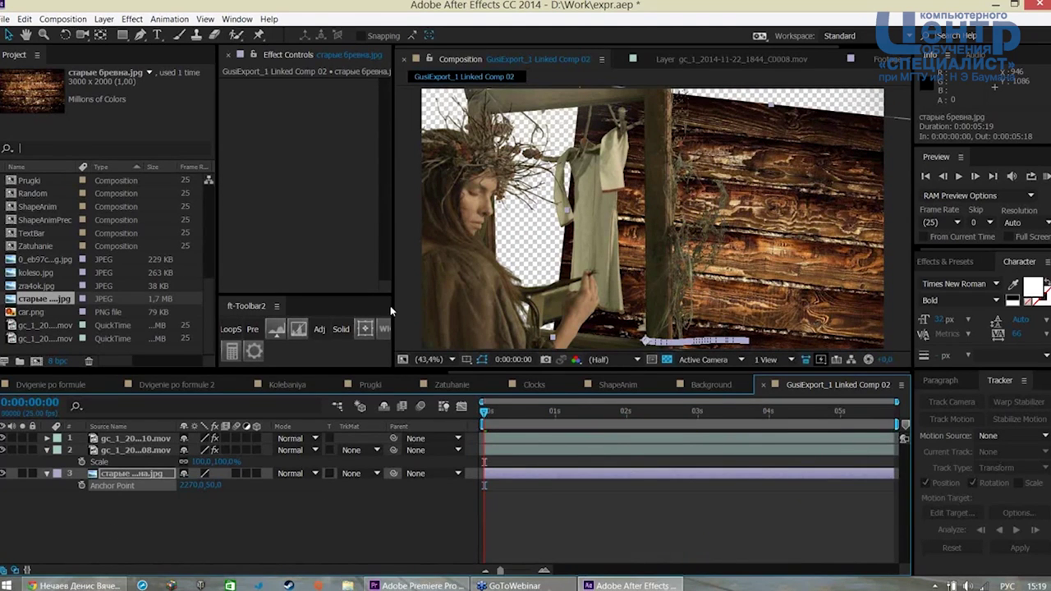
left_click_drag(390, 314, 368, 314)
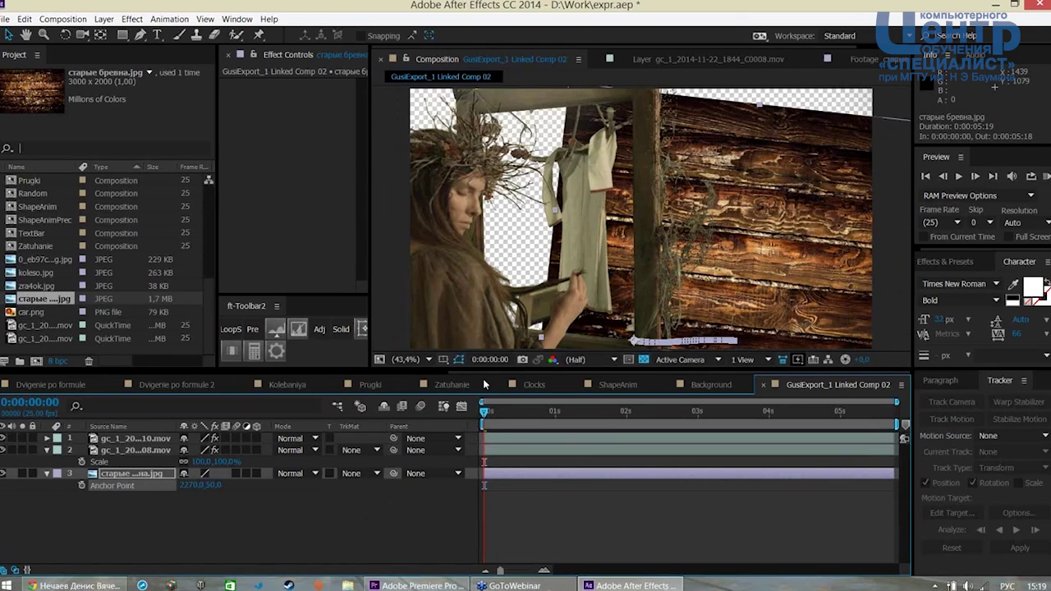
left_click(132, 19)
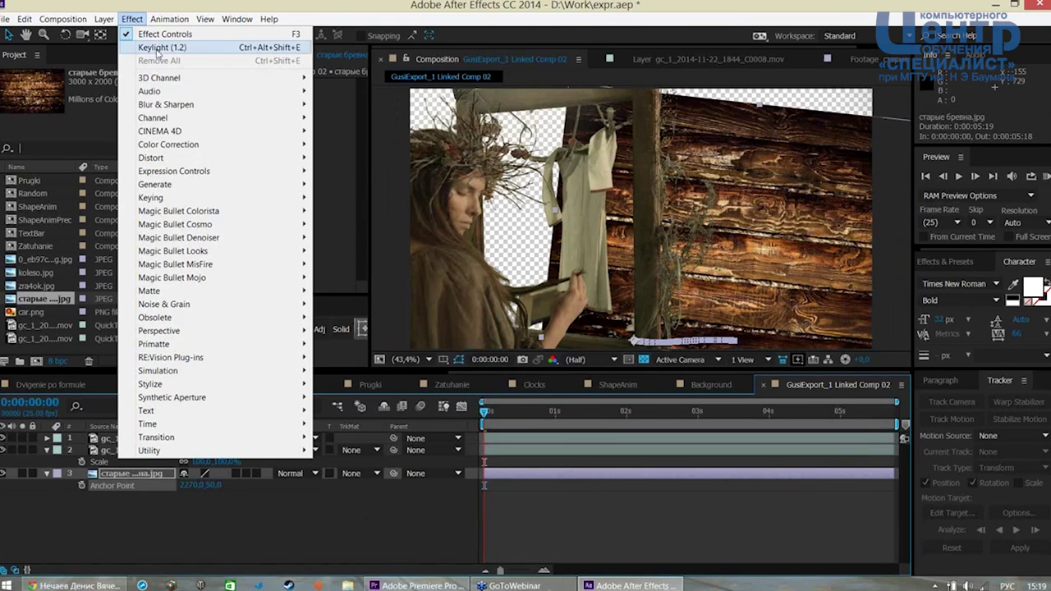
Apply CC Power Pin to the log wall and drag its corners to skew the perspective
mouse_move(152, 158)
left_click(416, 233)
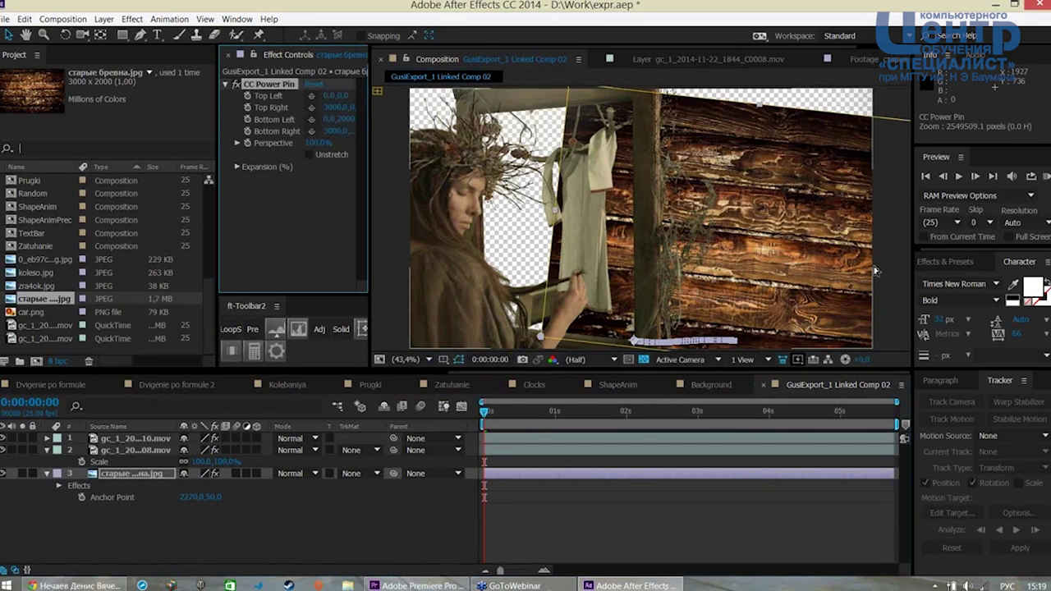
left_click_drag(875, 271, 694, 275)
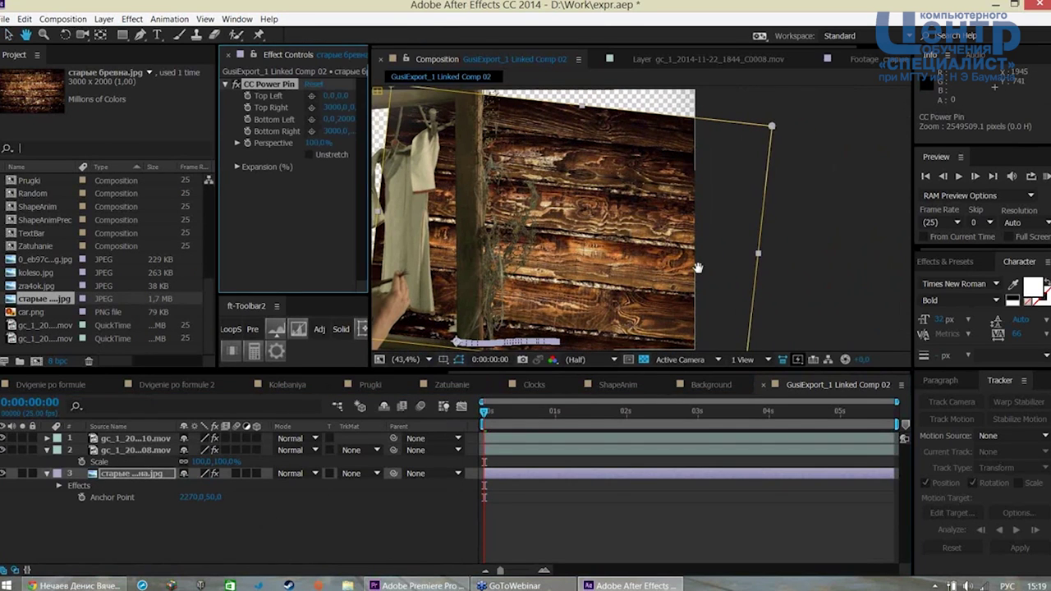
key("comma")
key("comma")
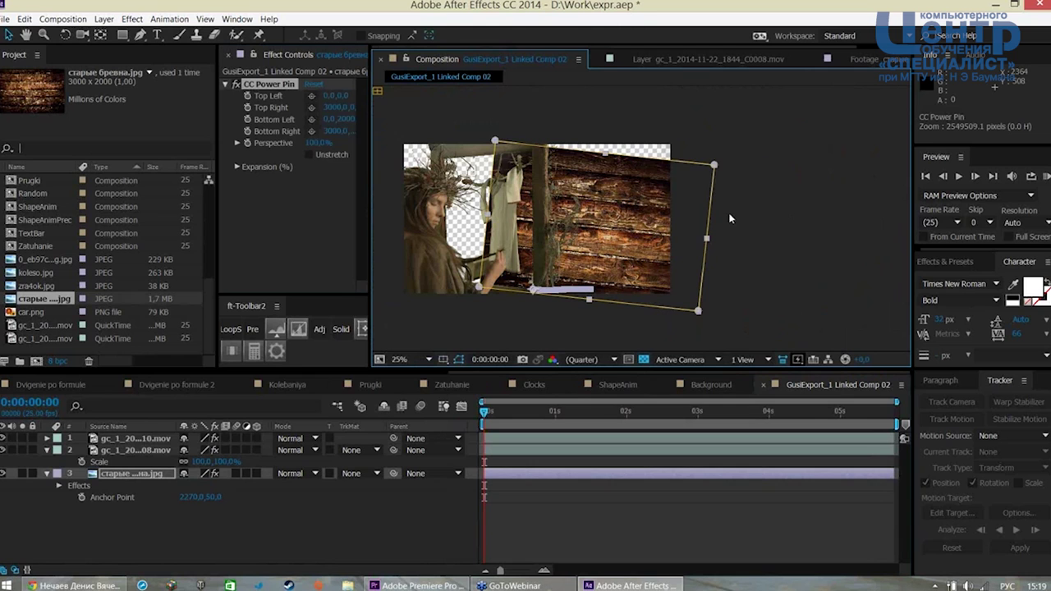
left_click_drag(714, 167, 696, 99)
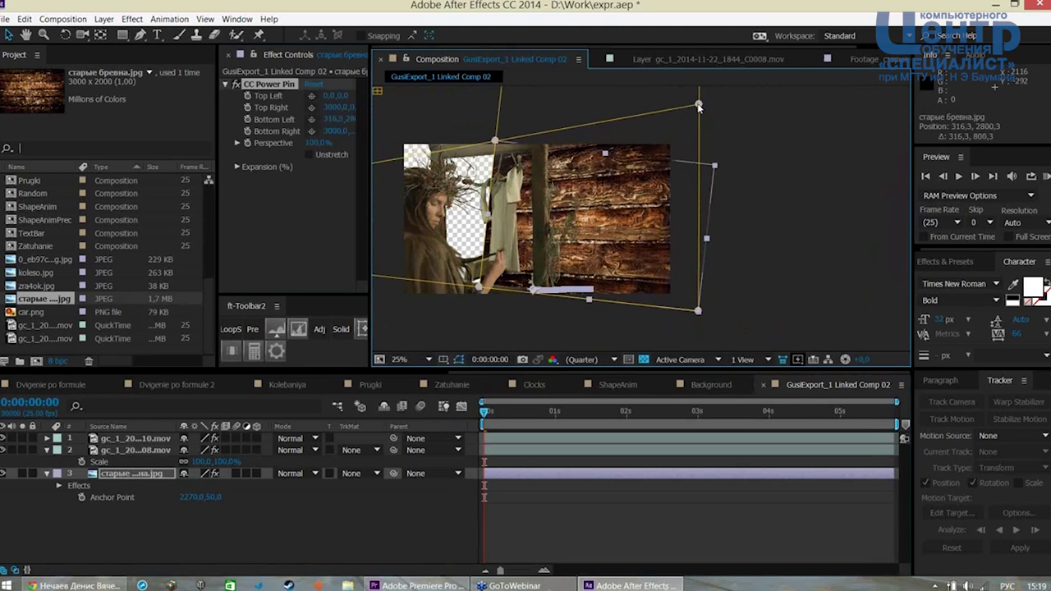
left_click_drag(700, 314, 698, 331)
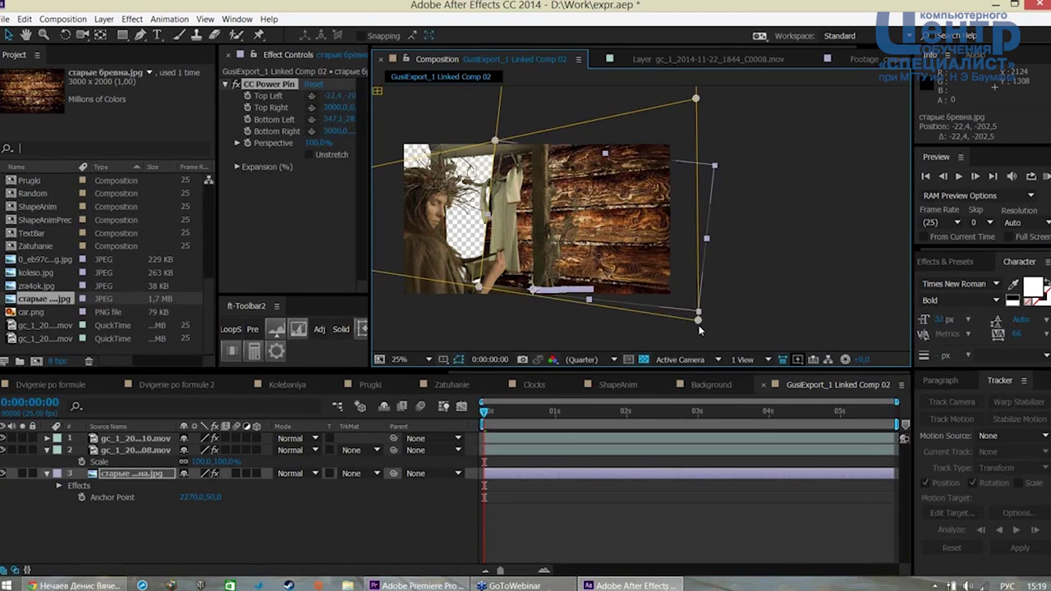
left_click_drag(480, 289, 504, 292)
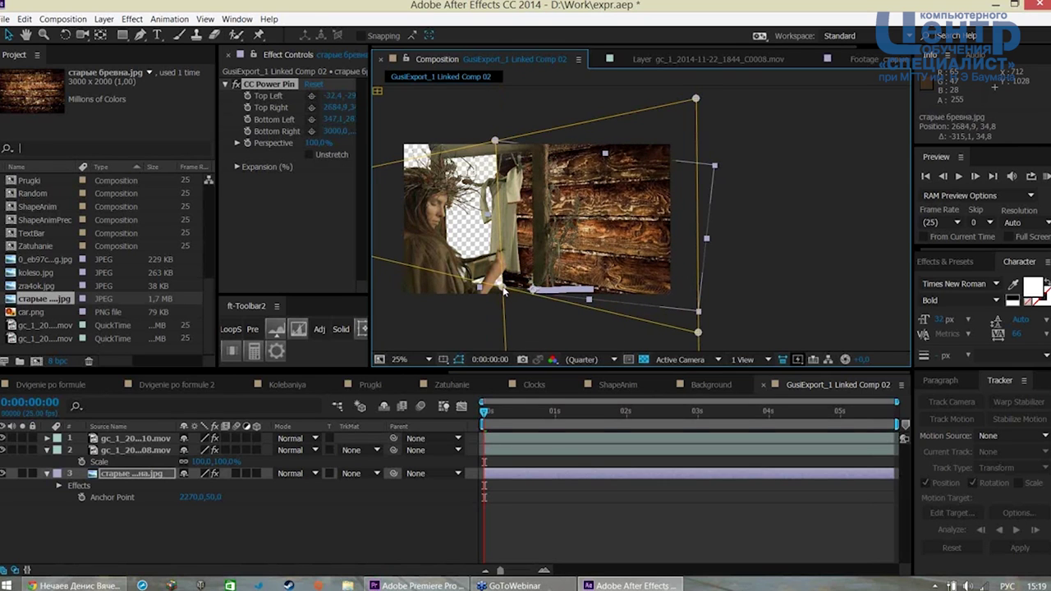
left_click_drag(700, 331, 721, 314)
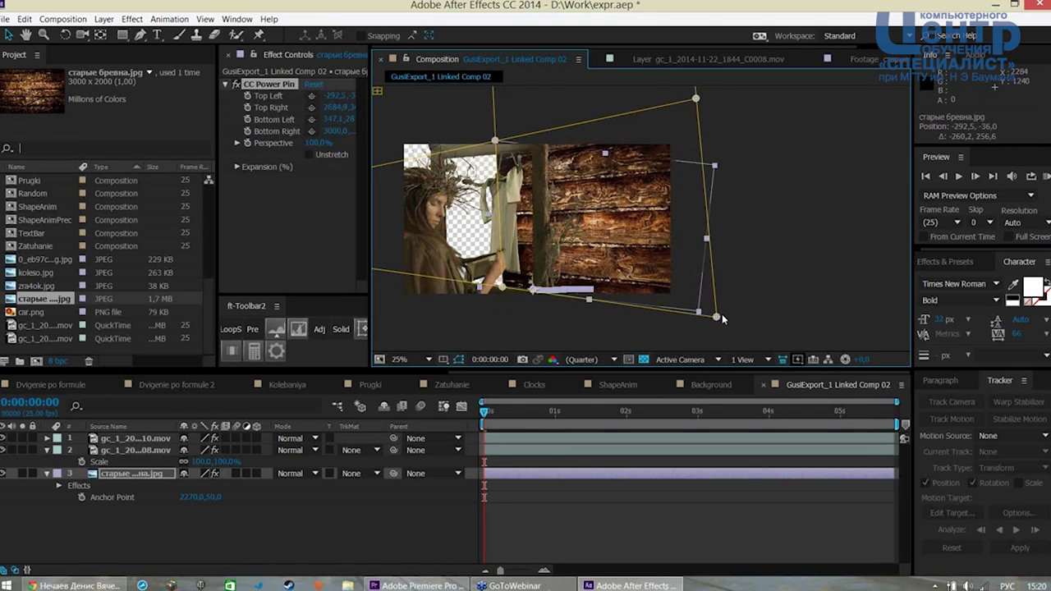
mouse_move(695, 99)
left_mouse_down()
mouse_move(730, 110)
mouse_move(725, 96)
left_mouse_up()
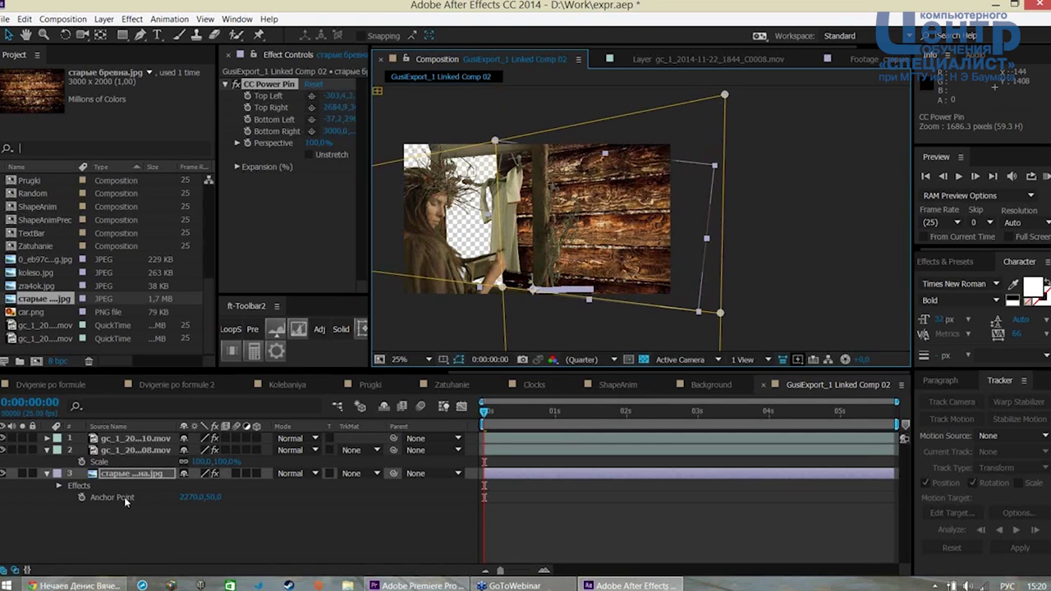
Shift the log wall's Anchor Point X to 2657 and refine a corner pin
mouse_move(196, 498)
left_mouse_down()
mouse_move(428, 510)
mouse_move(452, 495)
left_mouse_up()
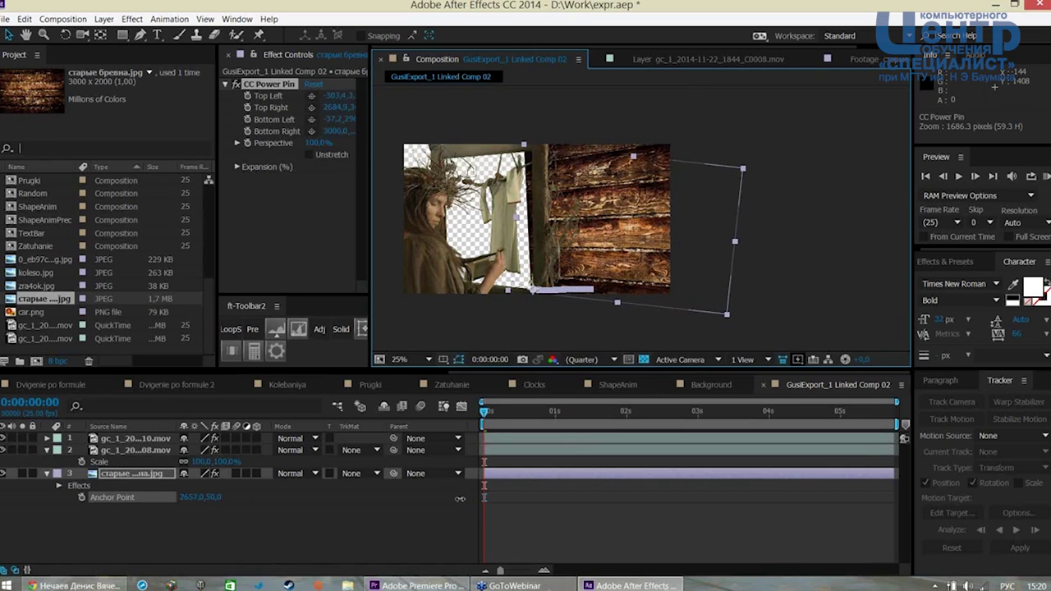
left_click(130, 474)
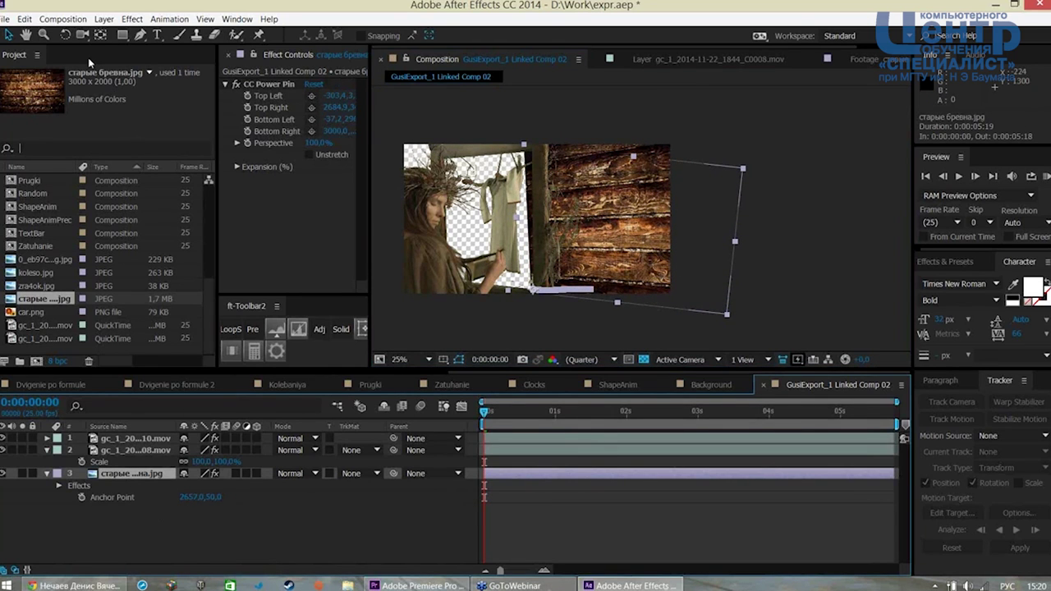
left_click(275, 84)
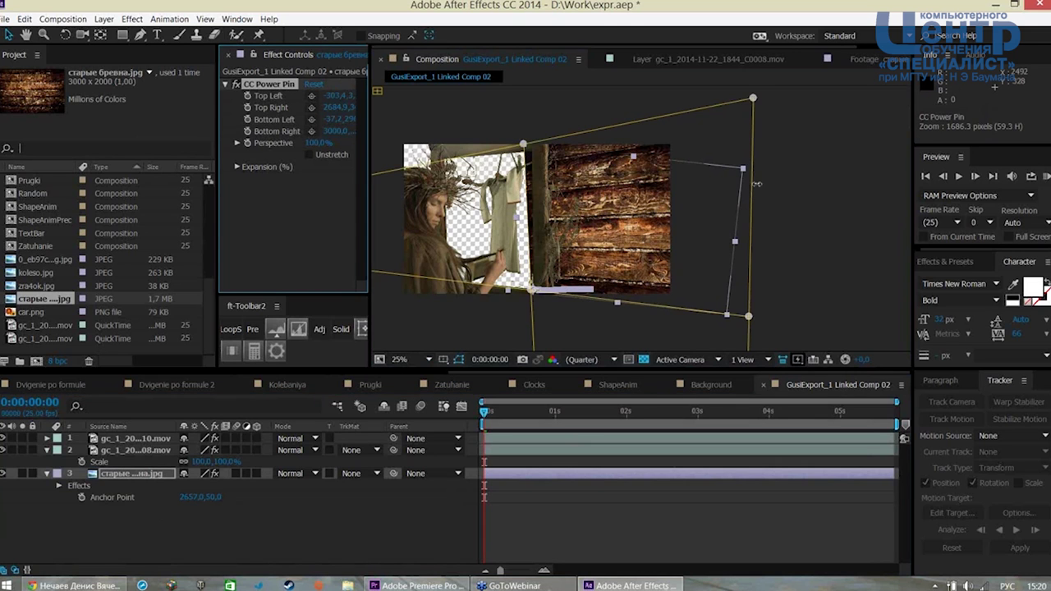
left_click_drag(756, 103, 754, 75)
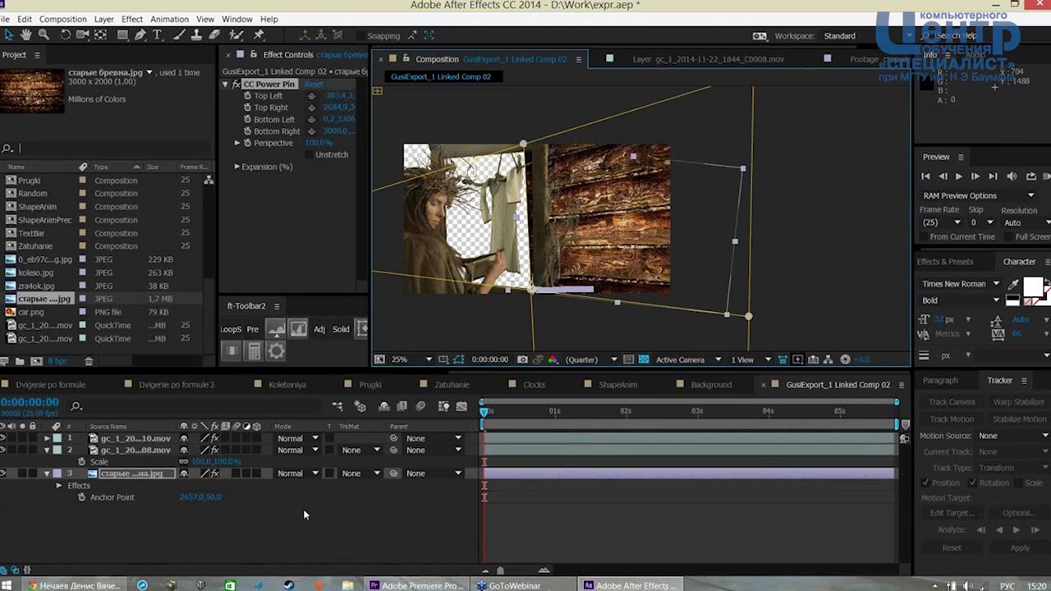
left_click(251, 544)
left_click(47, 474)
left_click(124, 476)
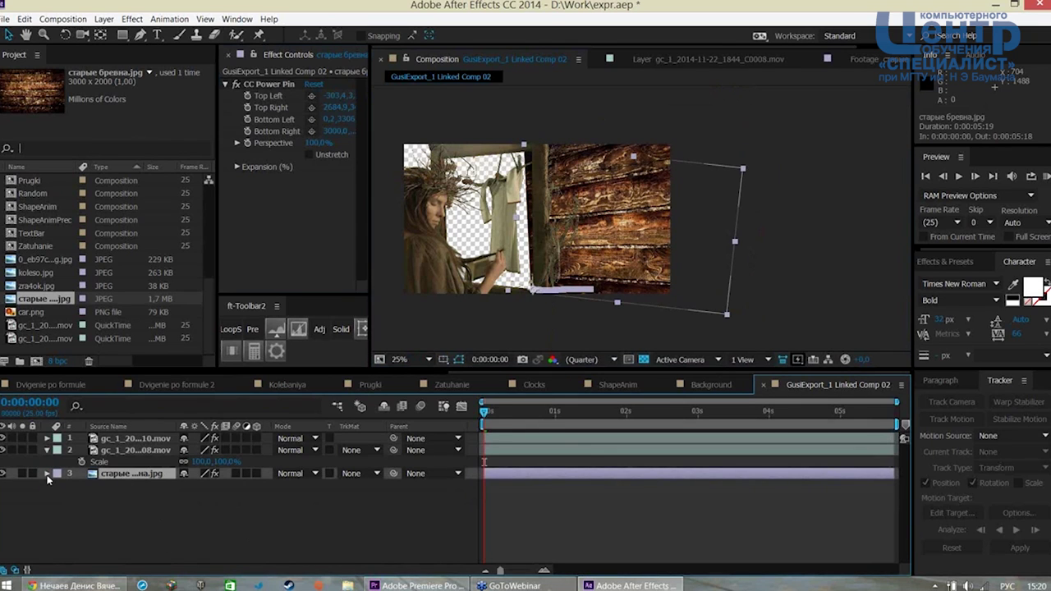
Duplicate the log-wall layer and slide the copy's Anchor Point to about -1454, 764
left_click(47, 450)
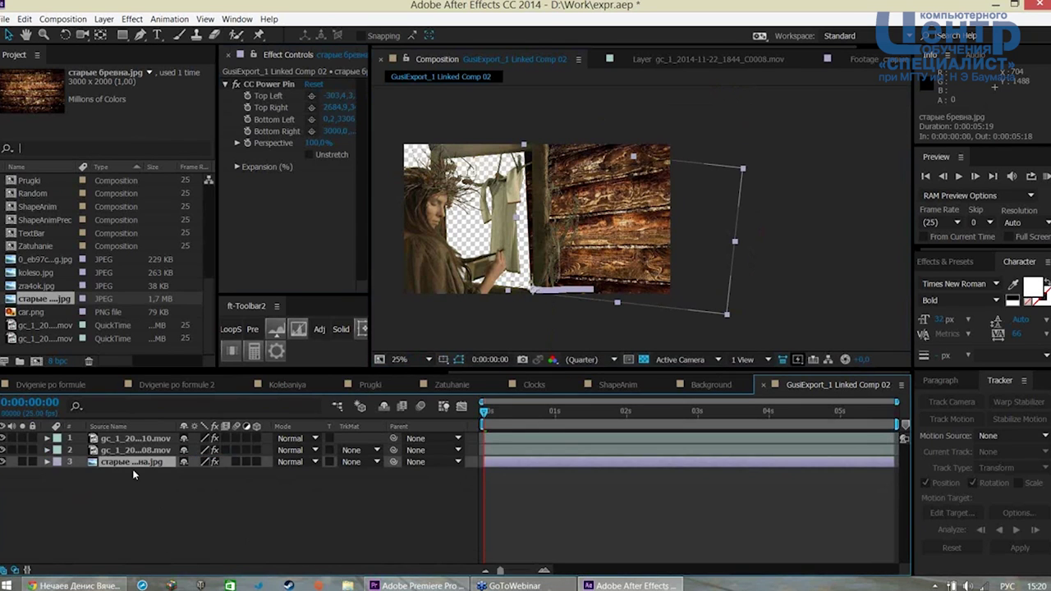
key("ctrl+d")
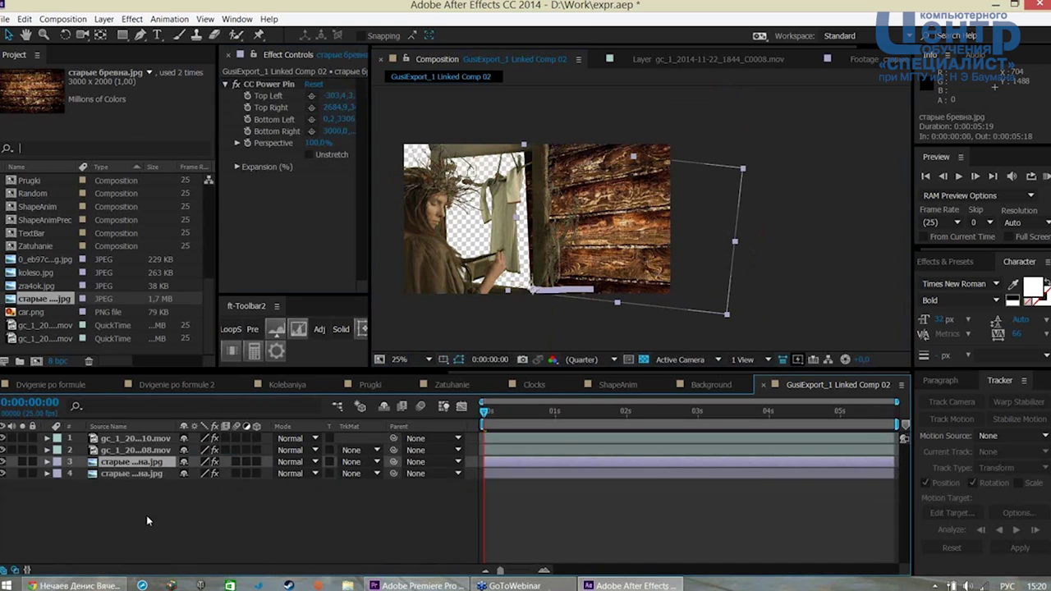
key("a")
mouse_move(114, 473)
left_mouse_down()
mouse_move(6, 485)
mouse_move(261, 469)
left_mouse_up()
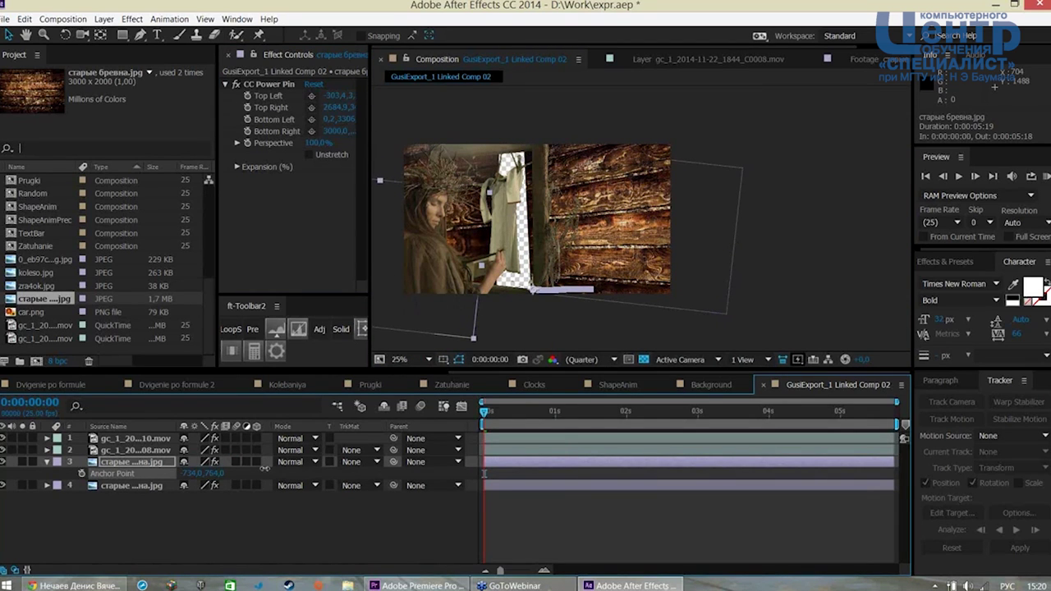
left_click_drag(261, 468, 148, 482)
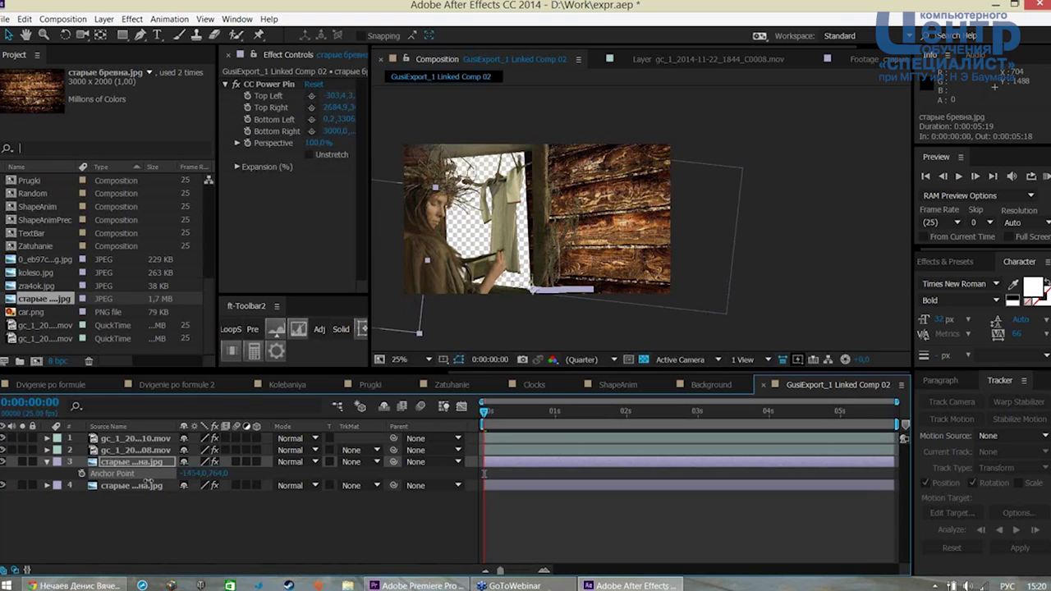
left_click(777, 286)
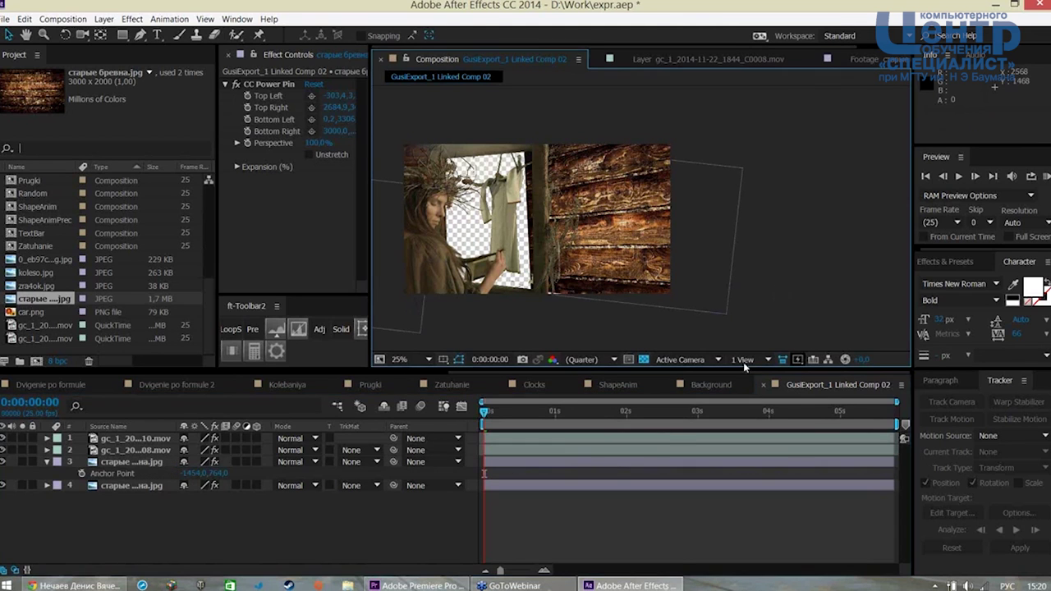
left_click(419, 363)
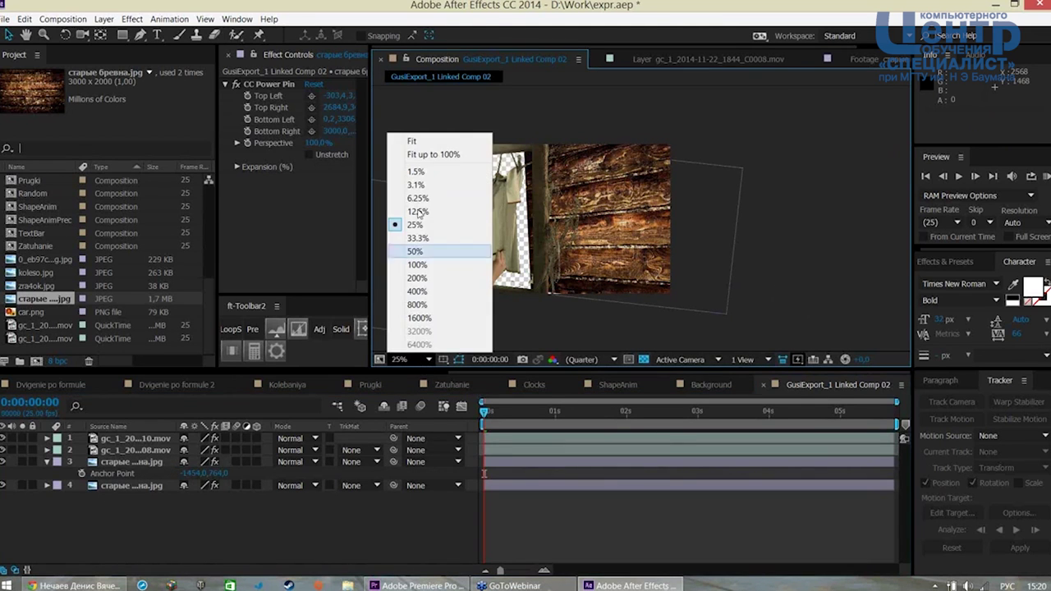
View the comp at Fit up to 100%, play a preview, and park at 0:00:04:03
left_click(420, 157)
key("space")
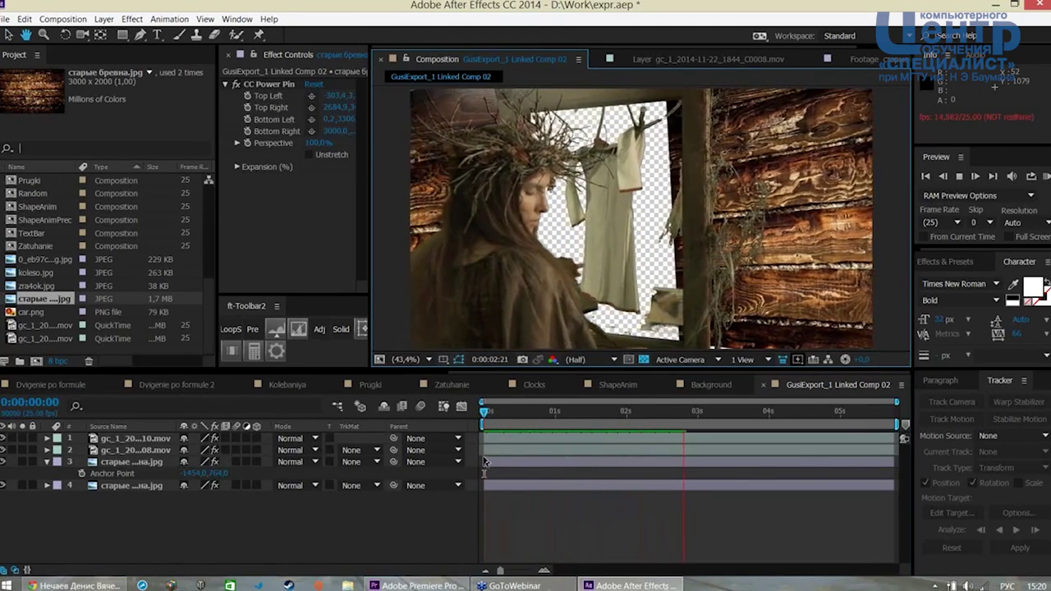
key("space")
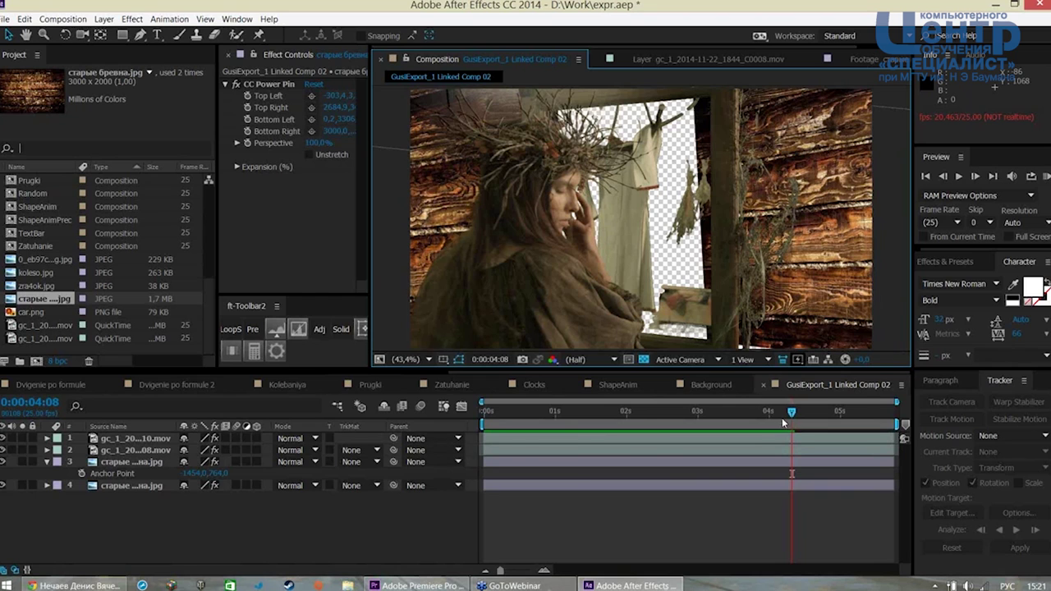
left_click_drag(781, 417, 776, 417)
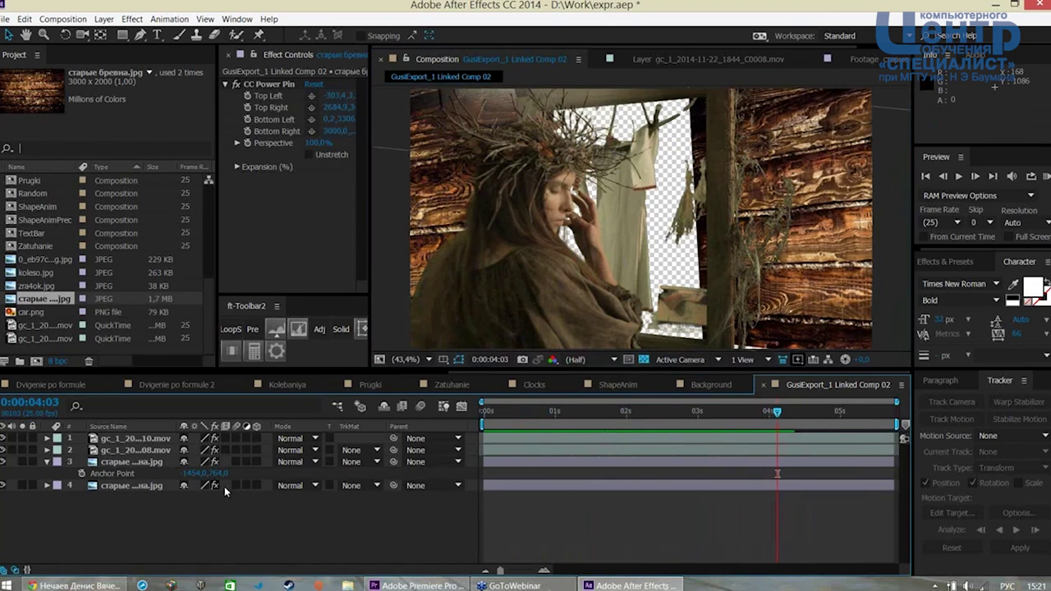
Solo the window footage layer and jump to frame 0
left_click(128, 449)
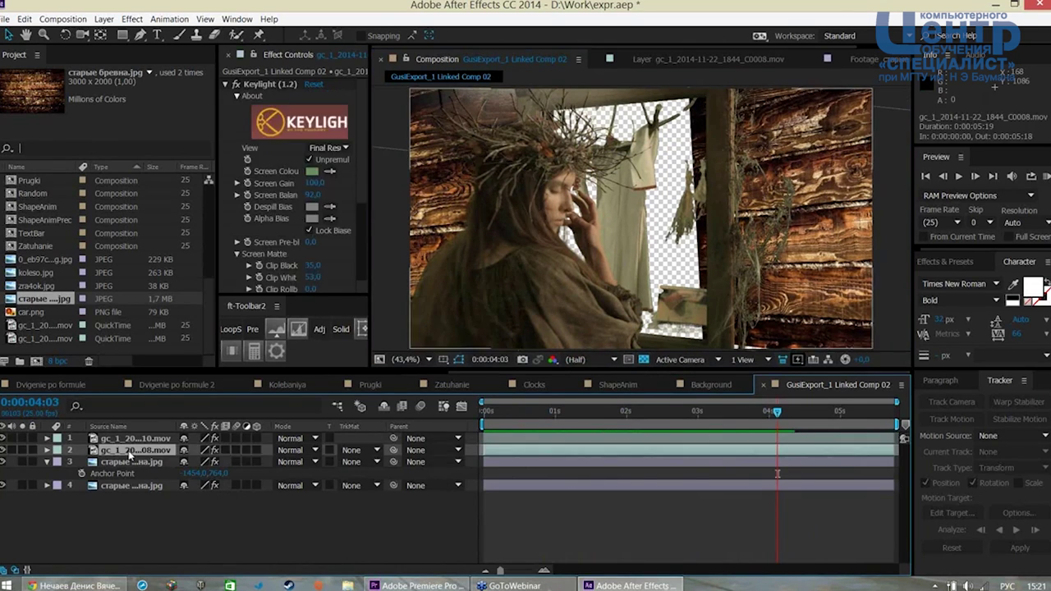
left_click(22, 450)
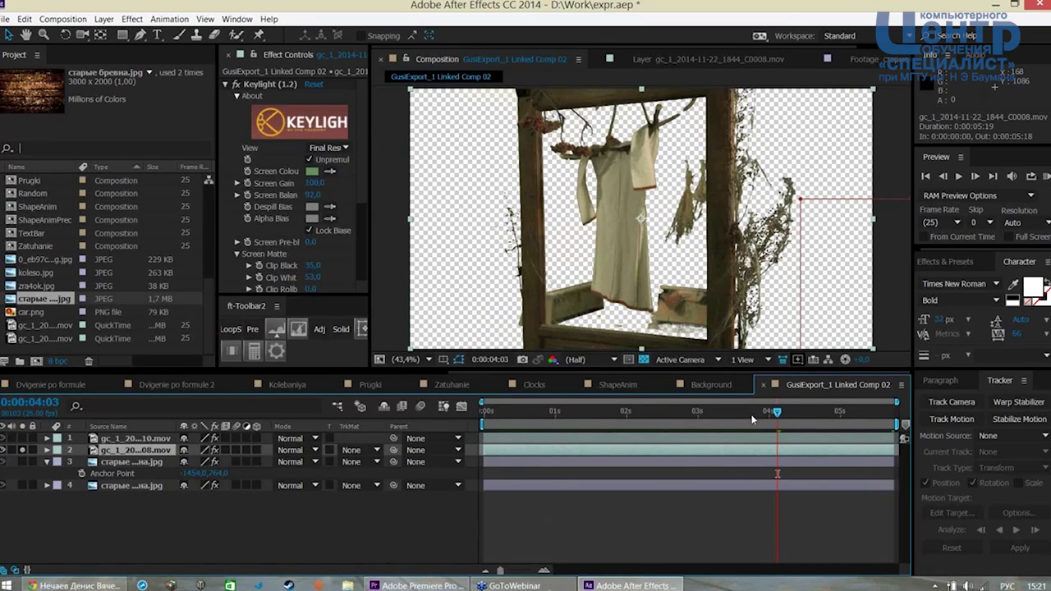
key("Home")
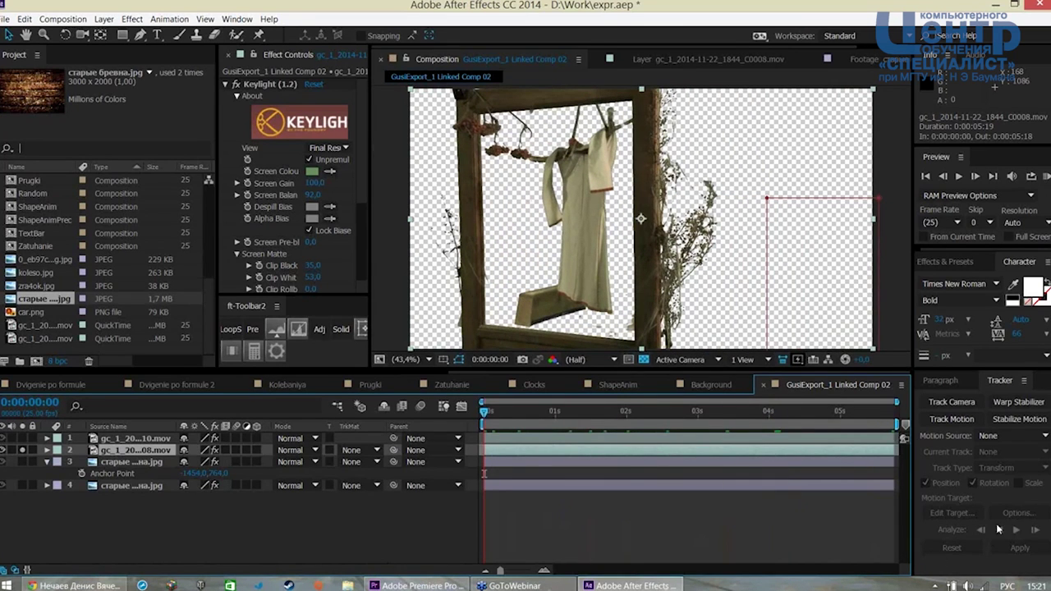
left_click(305, 531)
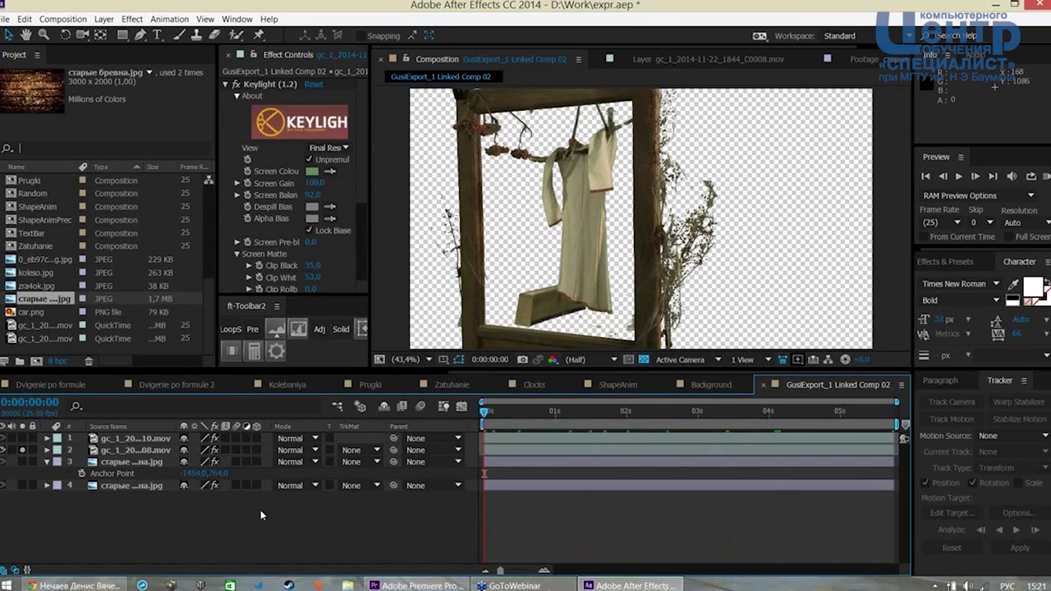
Import the 800×600 бревна.jpg log image and preview it in the Footage panel
double_click(10, 351)
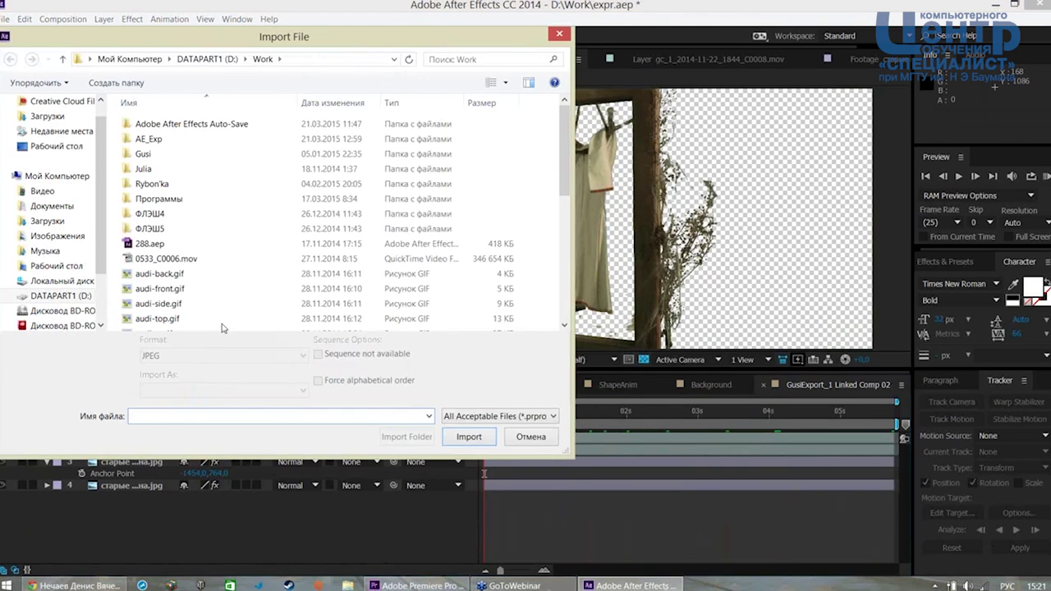
left_click_drag(565, 150, 542, 271)
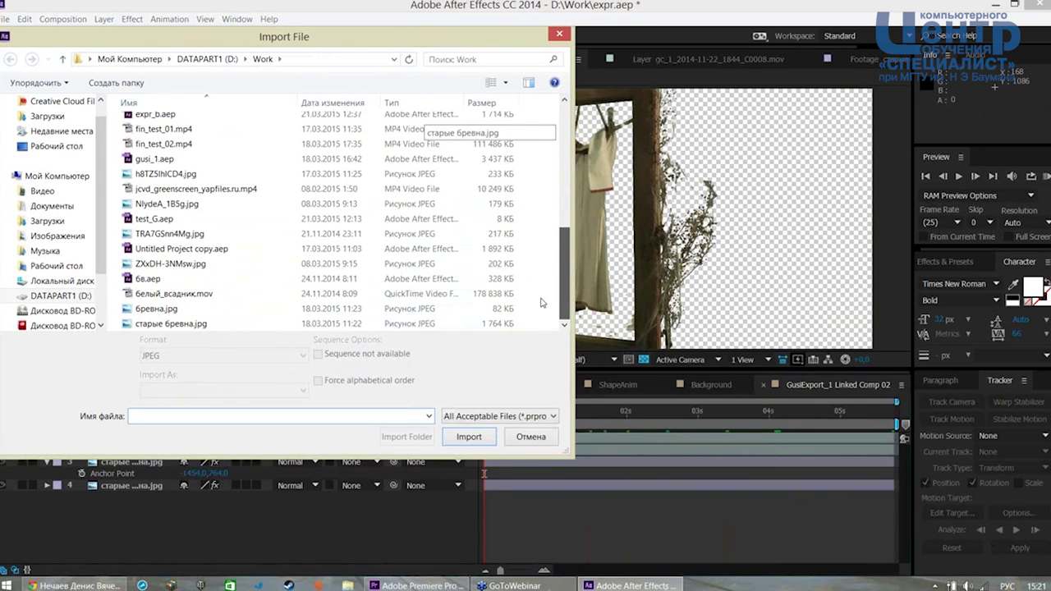
double_click(156, 309)
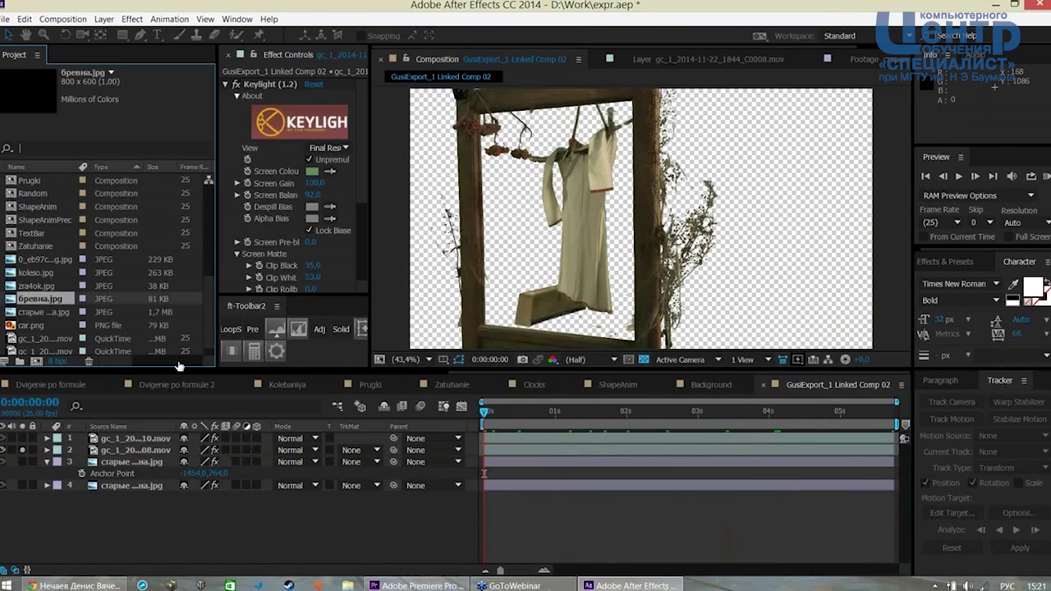
double_click(20, 300)
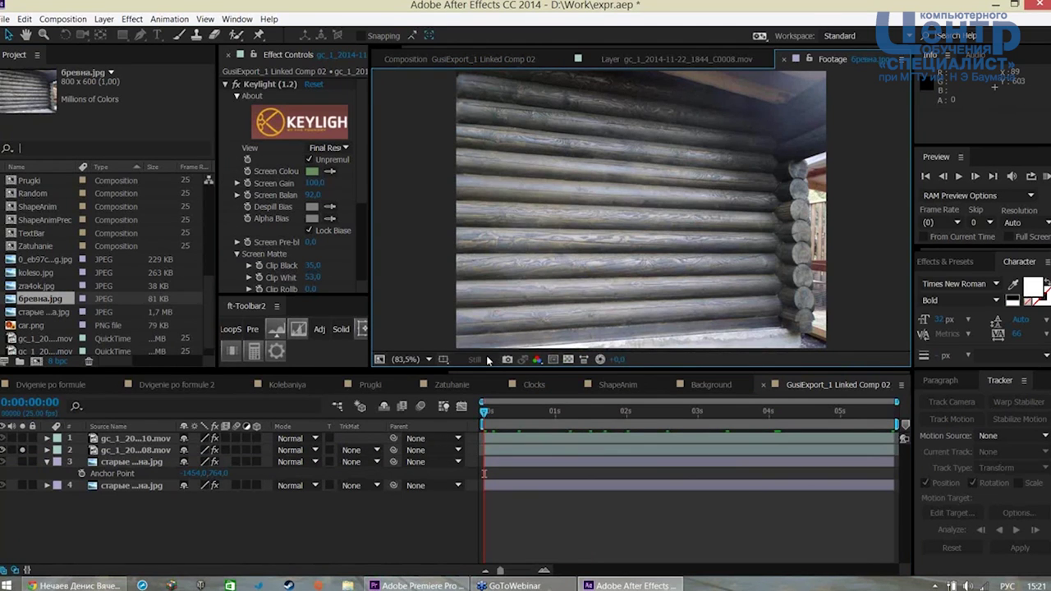
left_click(784, 60)
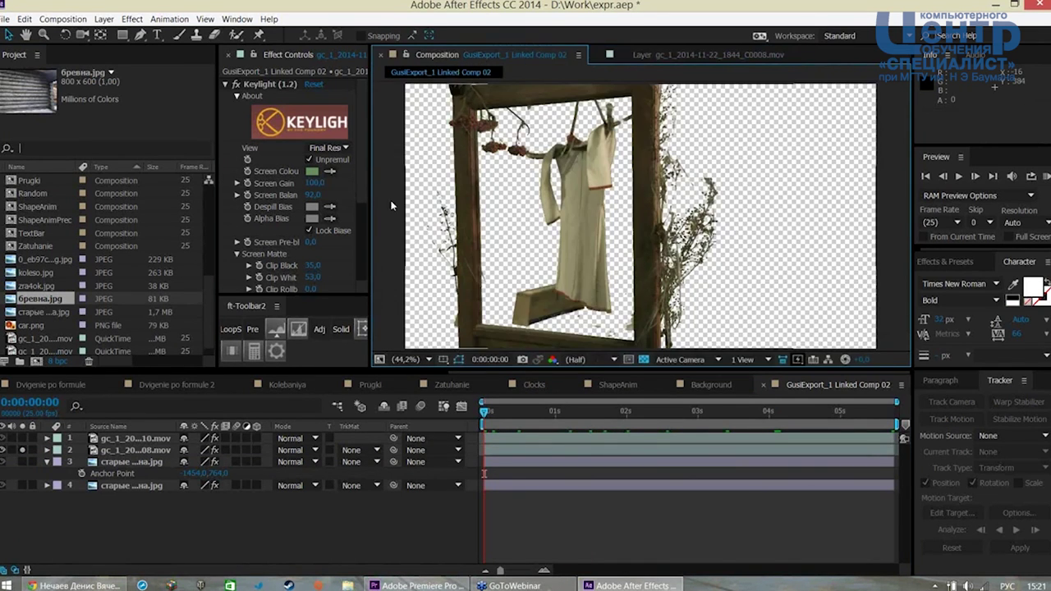
Place бревна.jpg in the comp as layer 3, beneath the window footage
left_click_drag(50, 299, 77, 548)
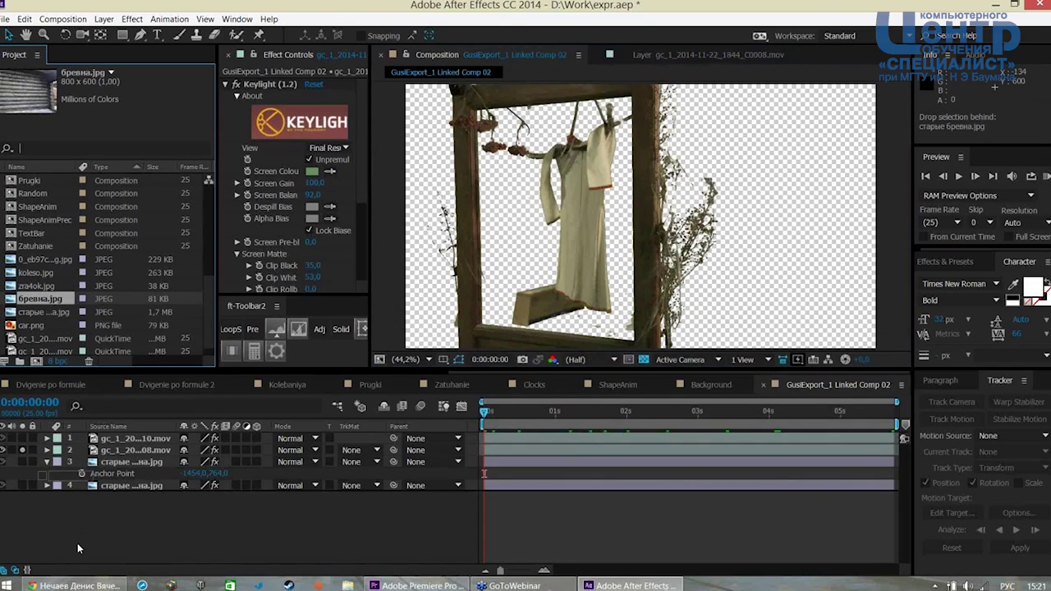
left_click_drag(77, 543, 120, 468)
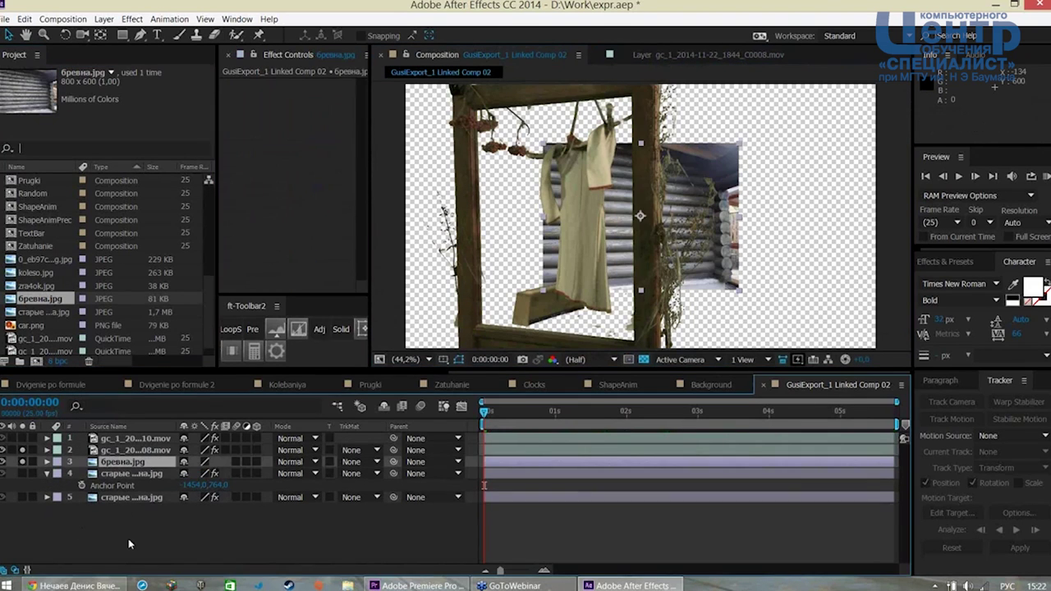
left_click(47, 474)
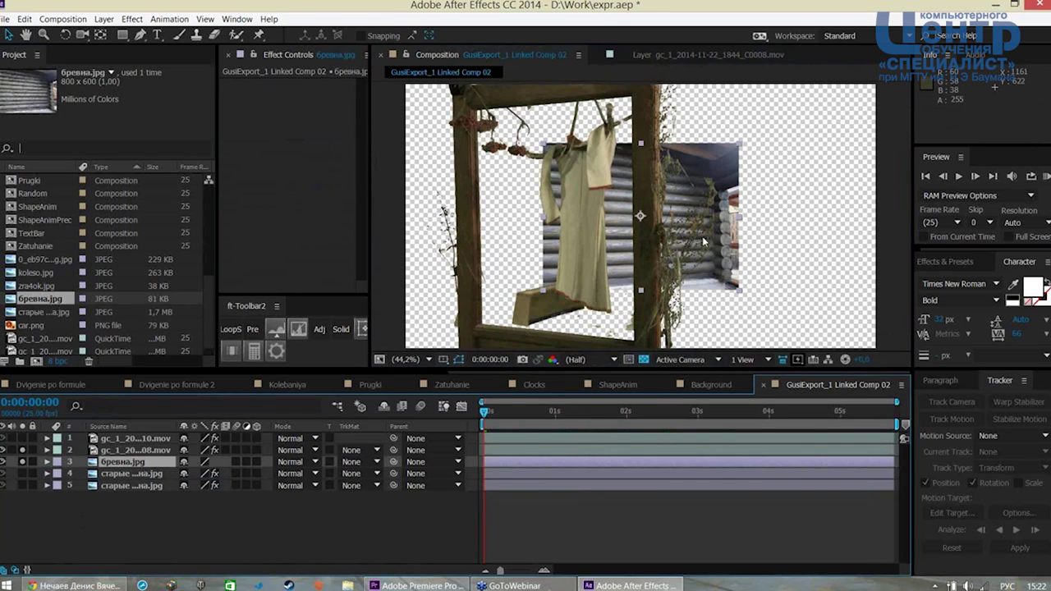
Scale бревна.jpg to 271% and turn off its solo
key("s")
left_click_drag(220, 474, 361, 485)
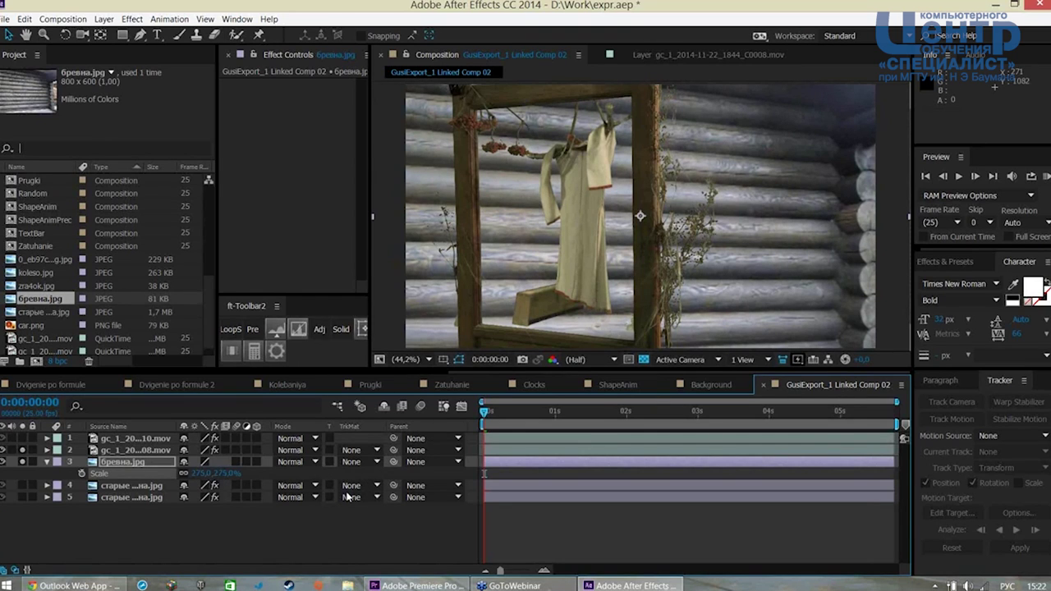
left_click(47, 461)
left_click(22, 461)
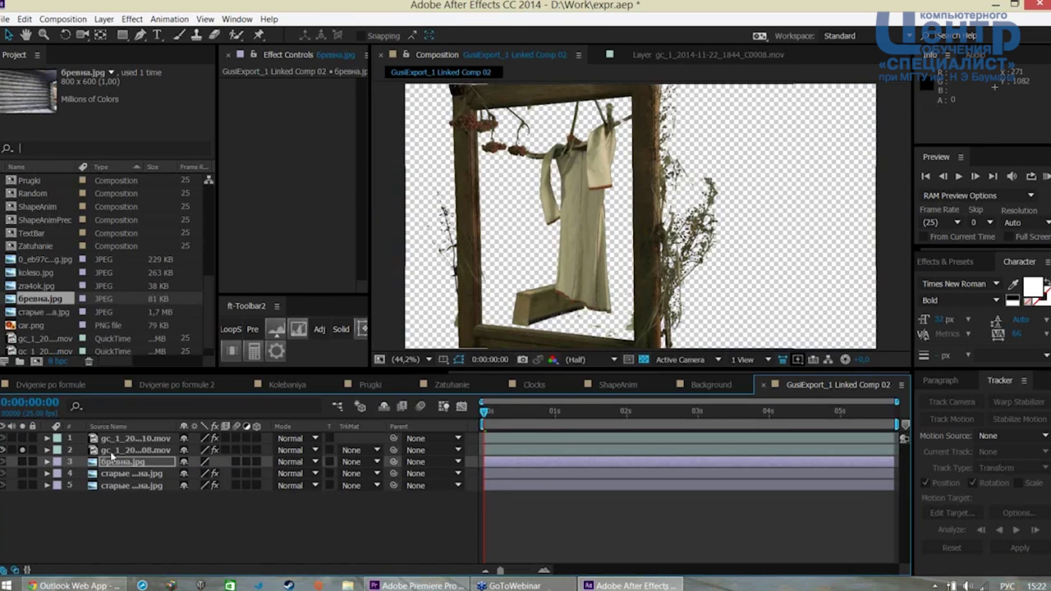
left_click(131, 450)
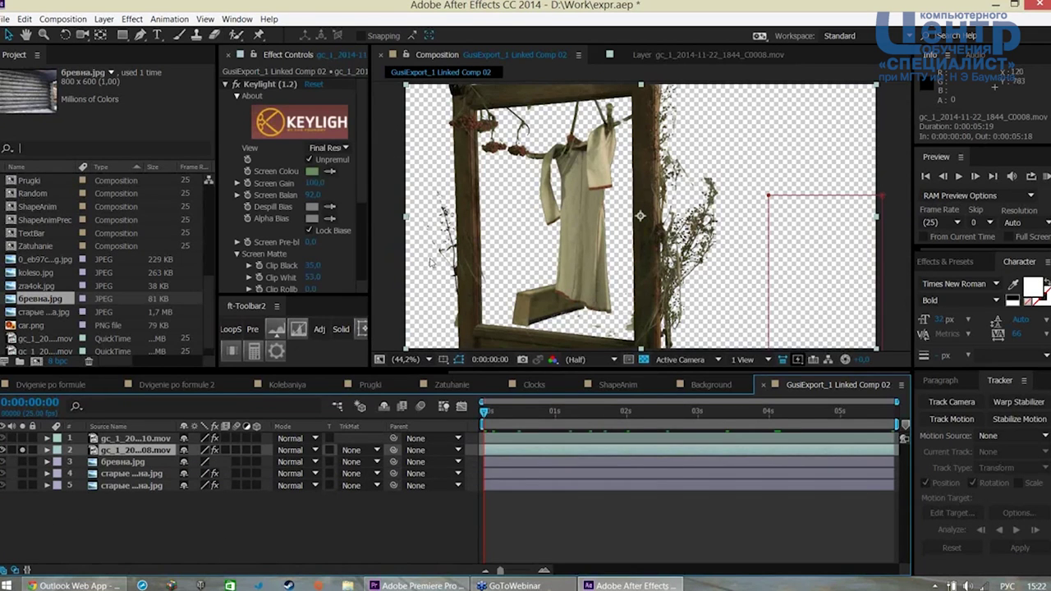
Start a Perspective Corner Pin track on the window footage in a maximized, zoomed layer view
left_click(953, 419)
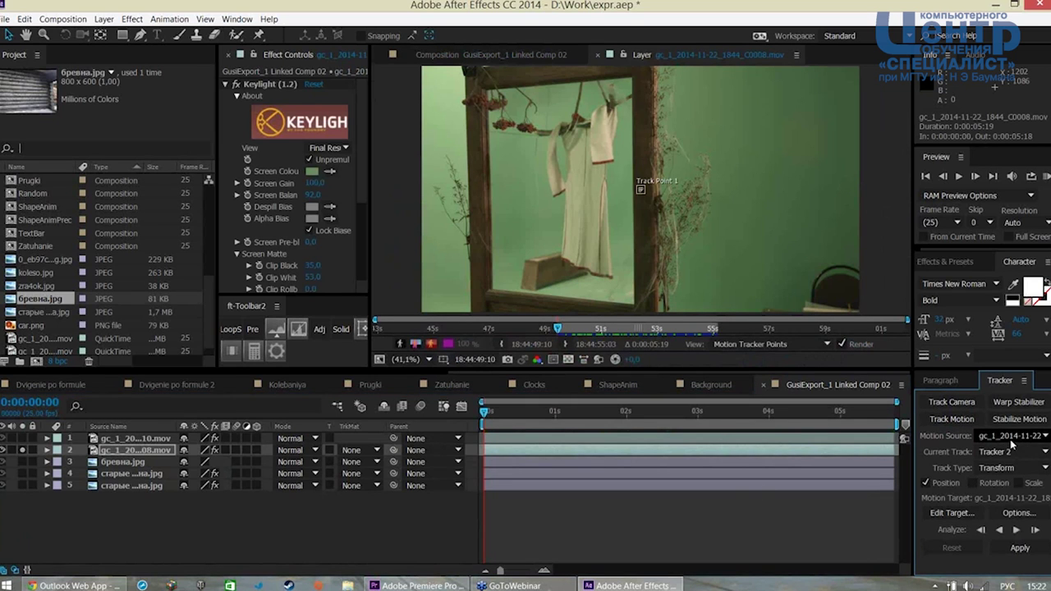
left_click(1017, 471)
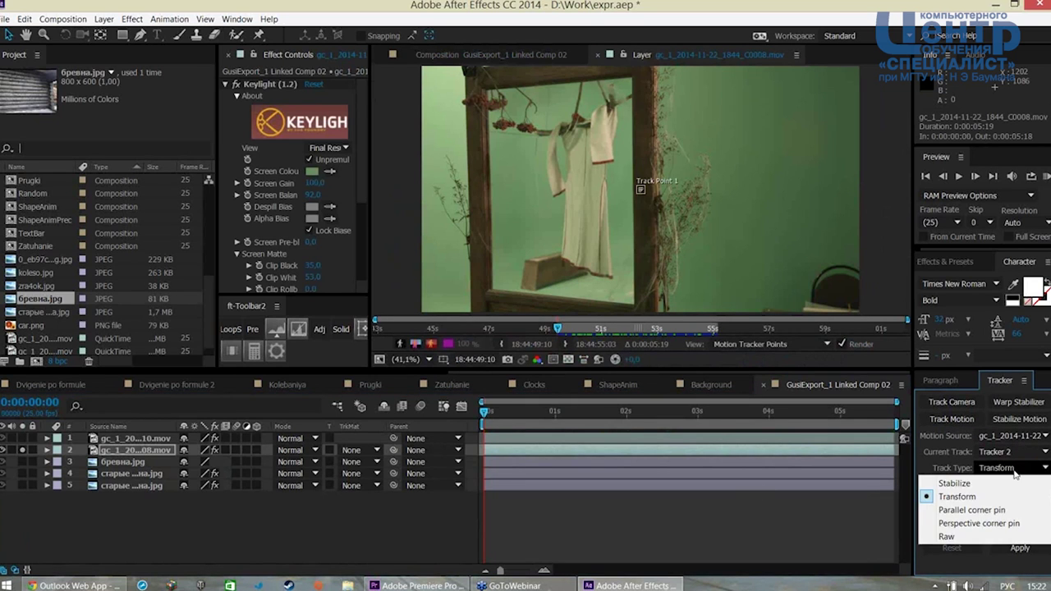
left_click(963, 524)
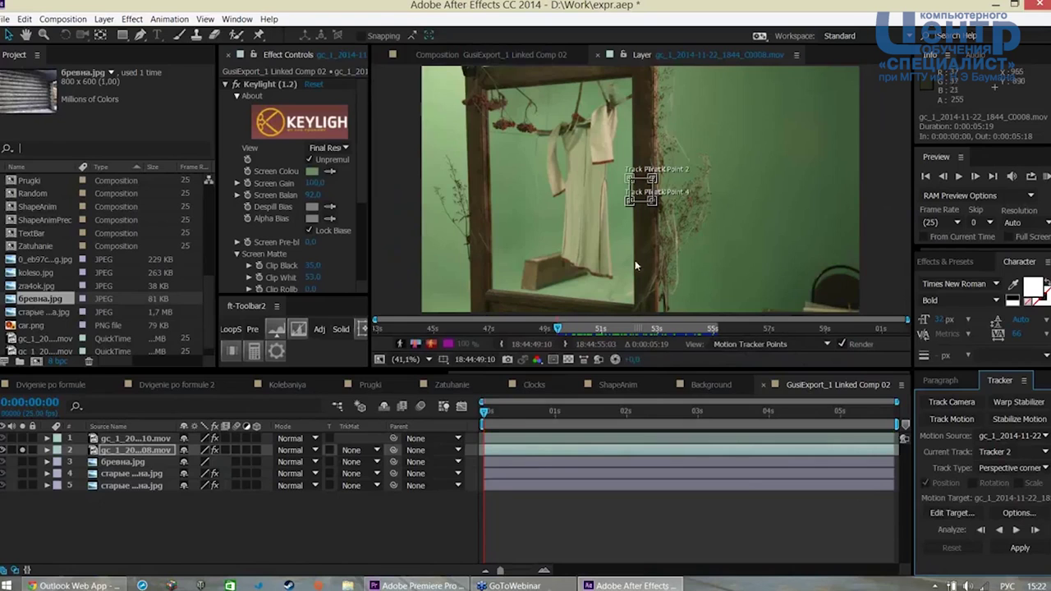
key("period")
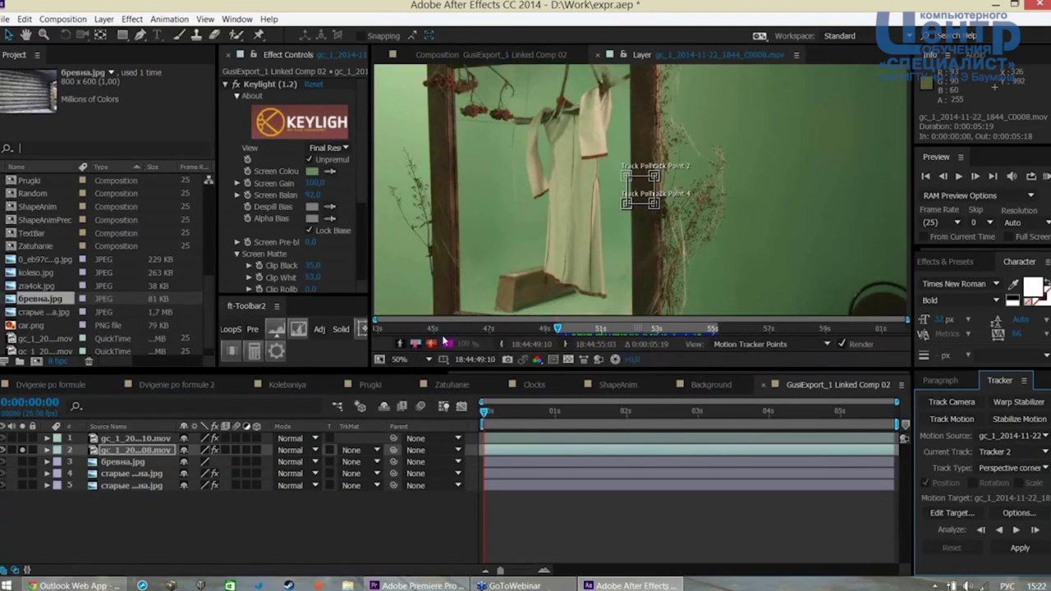
key("grave")
key("period")
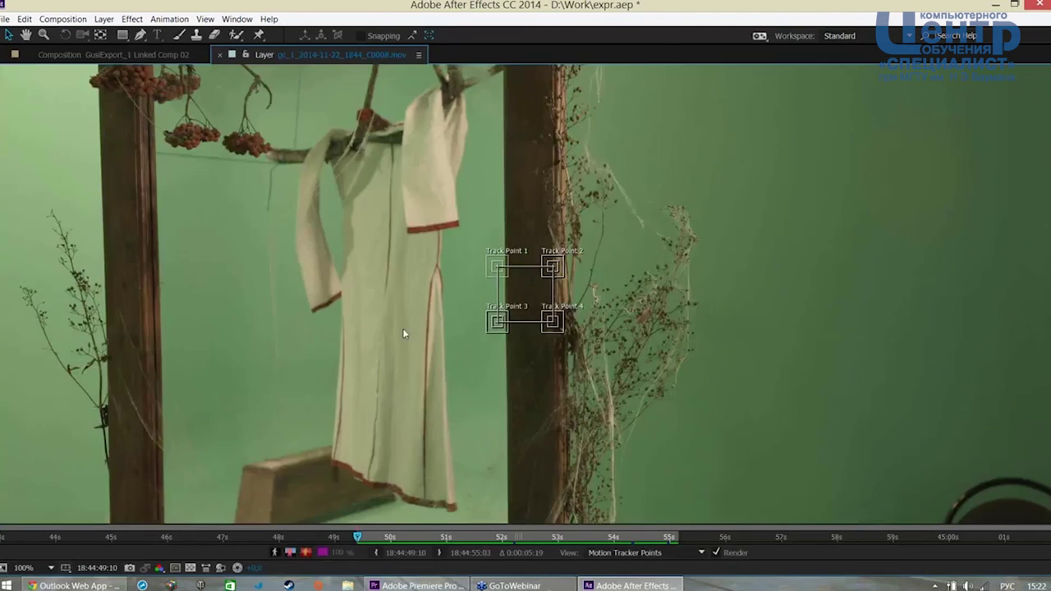
mouse_move(504, 270)
left_mouse_down()
mouse_move(565, 365)
mouse_move(212, 153)
left_mouse_up()
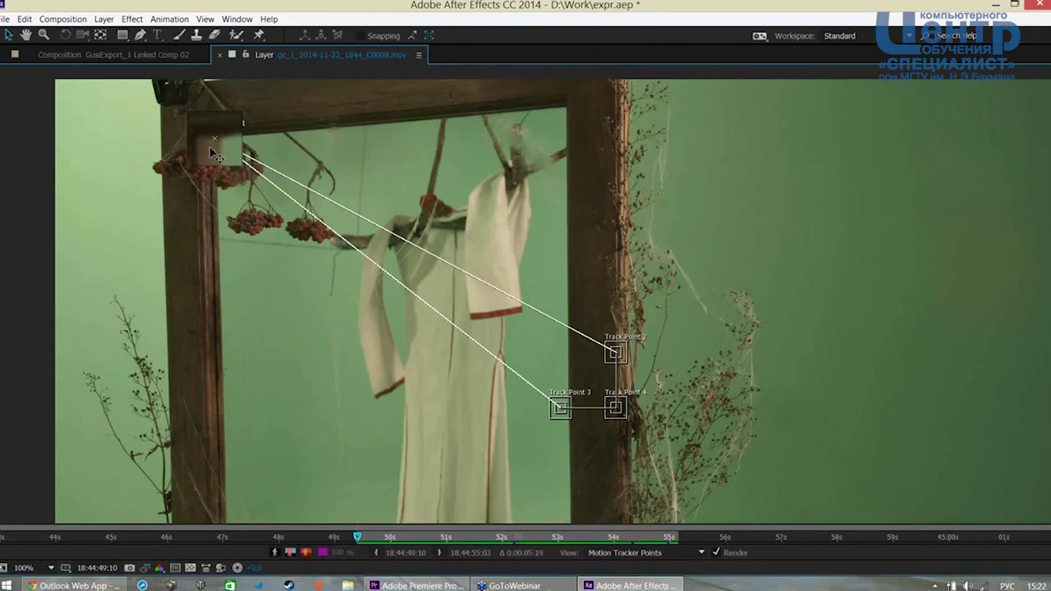
Position the four track points on the window frame's inner corners
left_click_drag(211, 149, 211, 146)
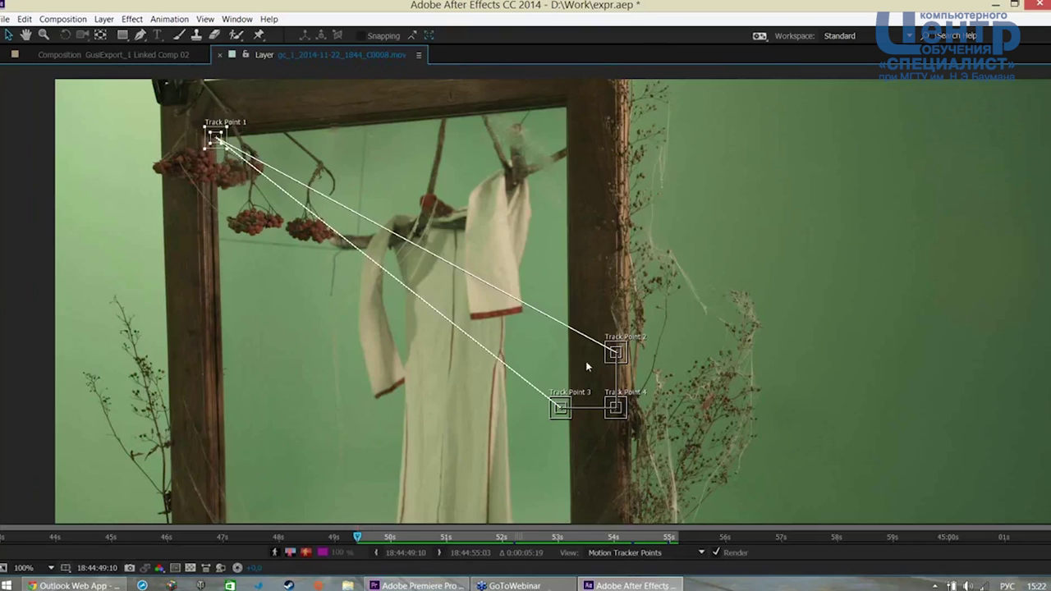
left_click_drag(629, 358, 625, 354)
mouse_move(615, 353)
left_mouse_down()
mouse_move(573, 182)
mouse_move(572, 117)
left_mouse_up()
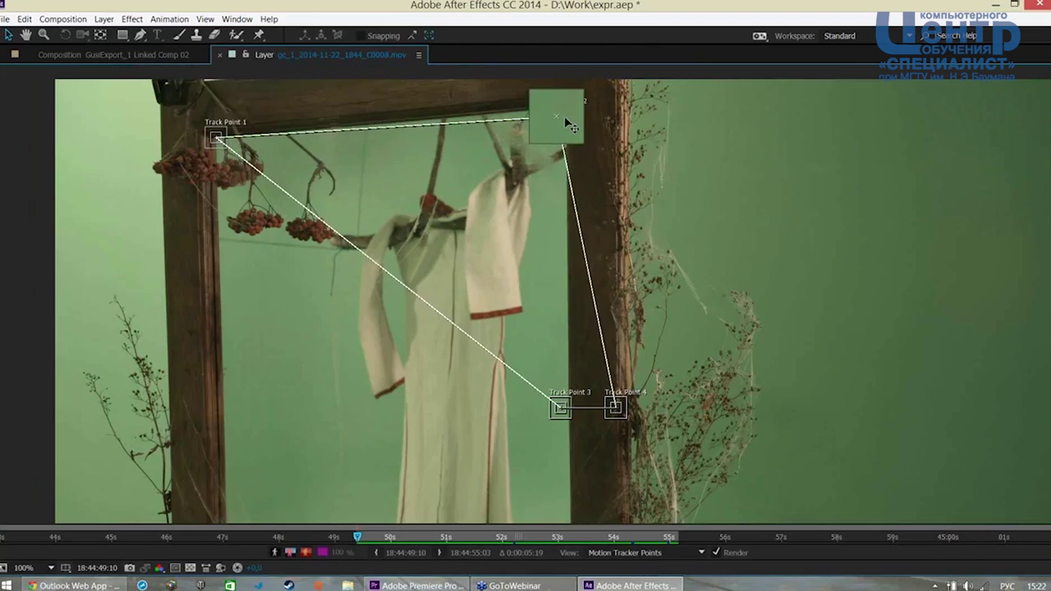
left_click_drag(572, 117, 565, 110)
left_click_drag(410, 422, 541, 229)
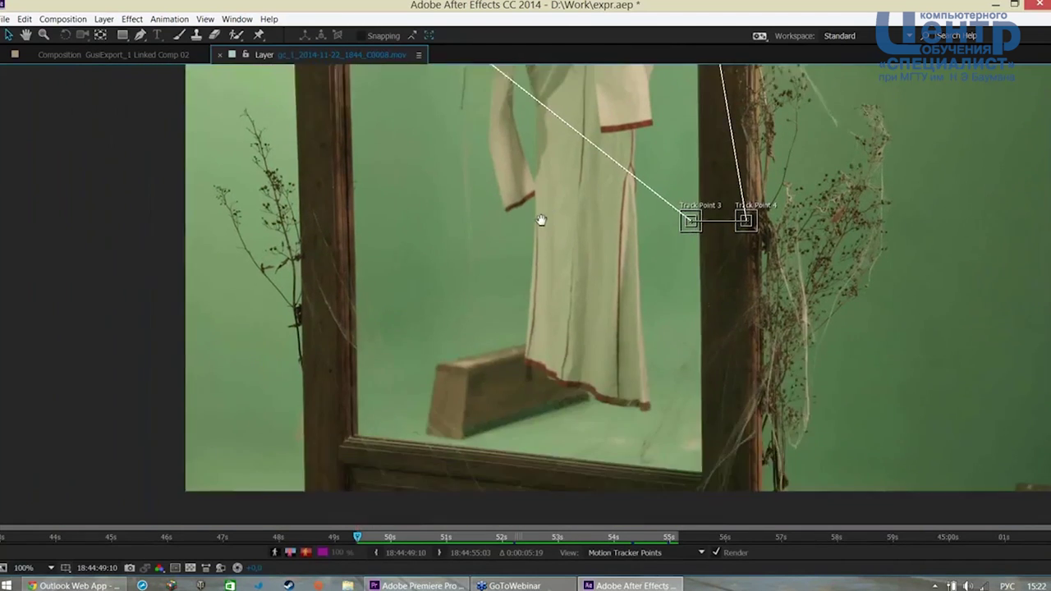
left_click_drag(701, 224, 371, 442)
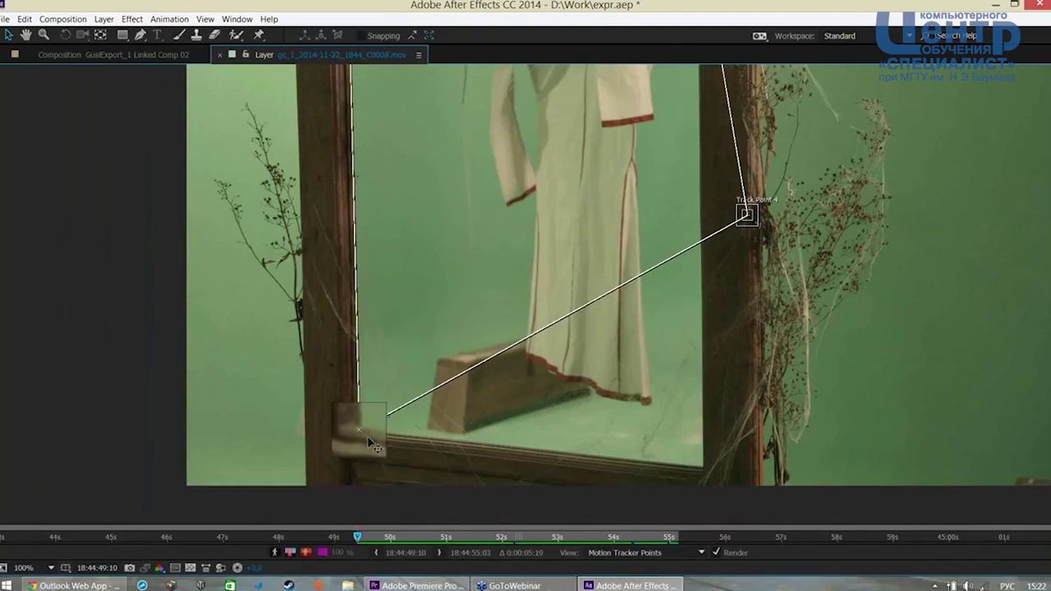
left_click_drag(371, 442, 369, 440)
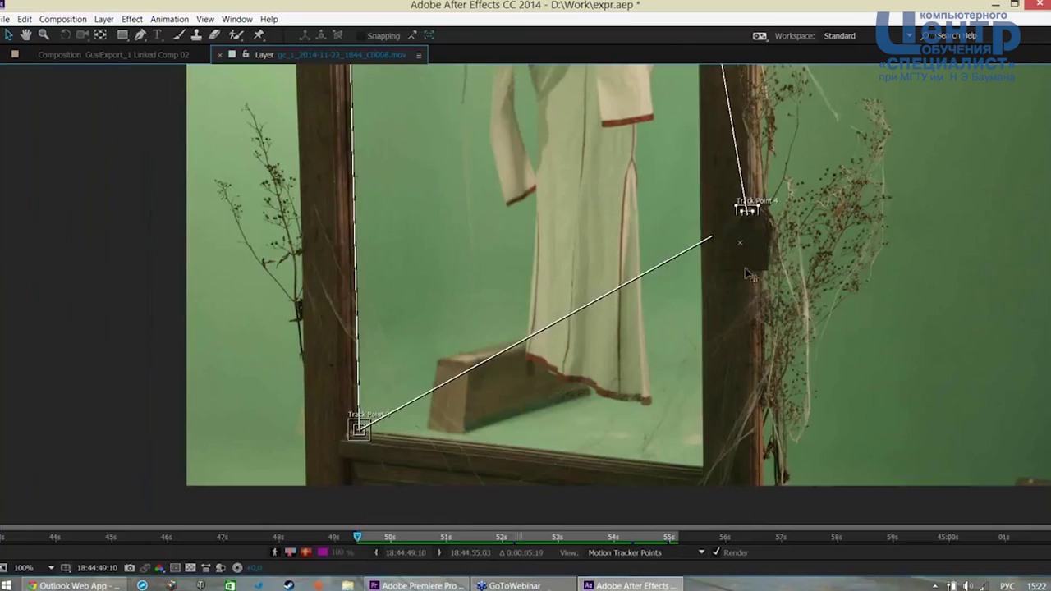
left_click_drag(756, 230, 711, 480)
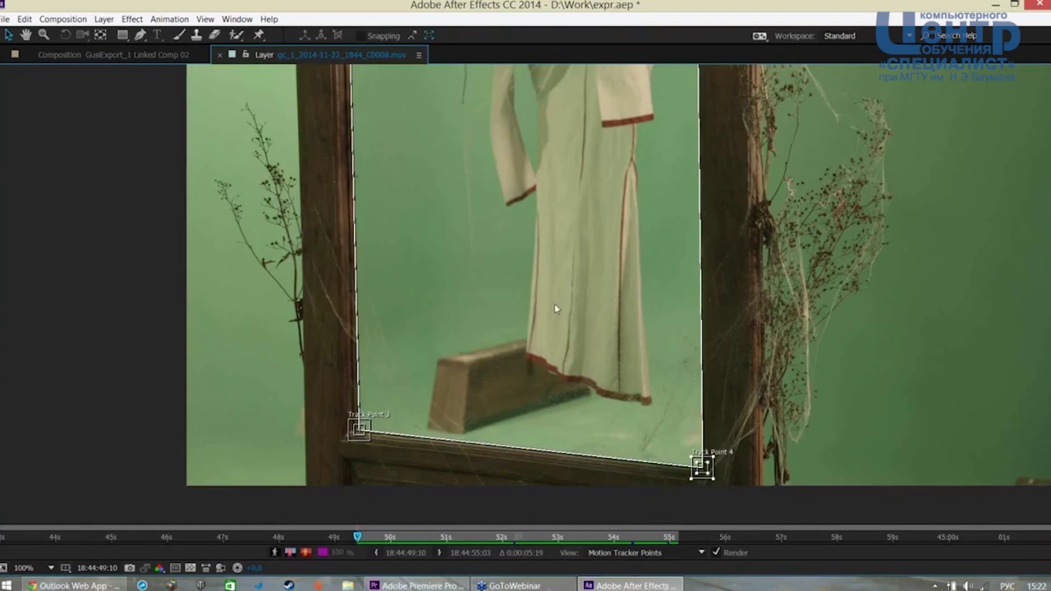
key("grave")
Fit the layer view and analyze the four corner points forward through the clip
left_click(413, 362)
left_click(419, 155)
left_click(1016, 530)
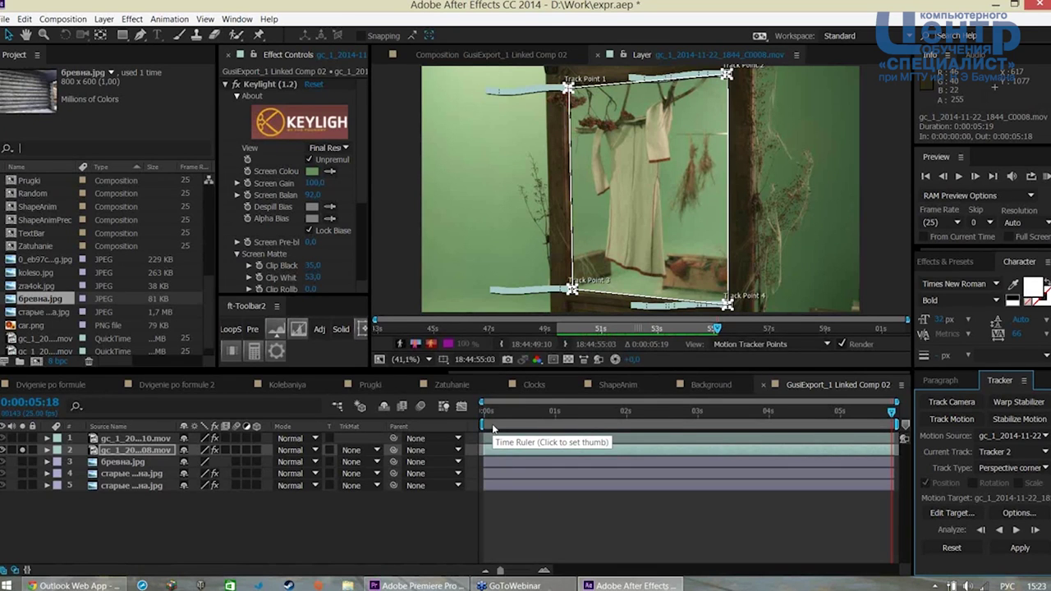
Create a red solid, move it below the window clip as layer 3, and name it Mask
left_click(105, 20)
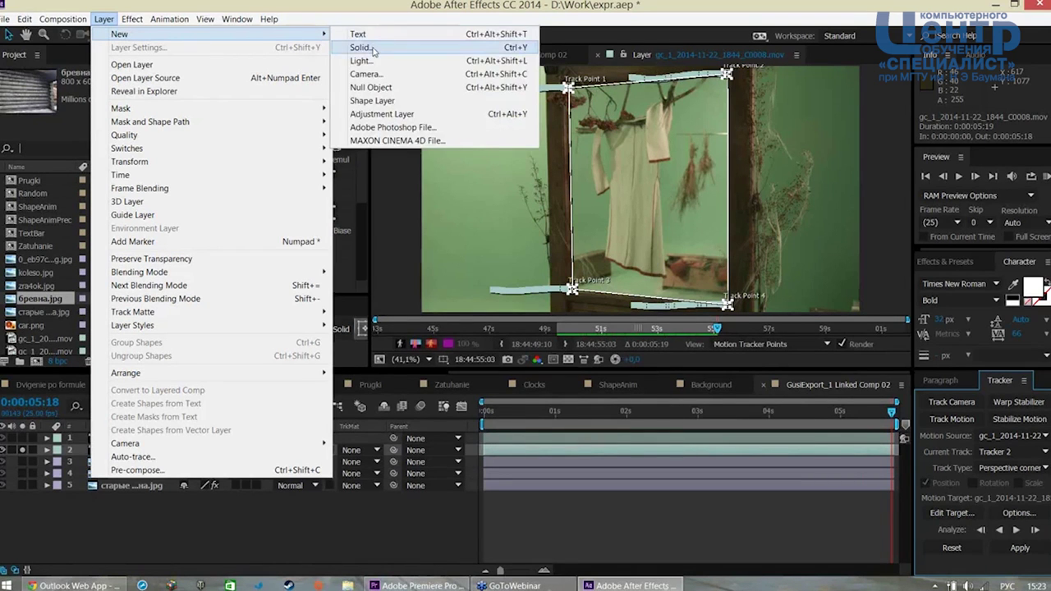
left_click(373, 51)
left_click(706, 497)
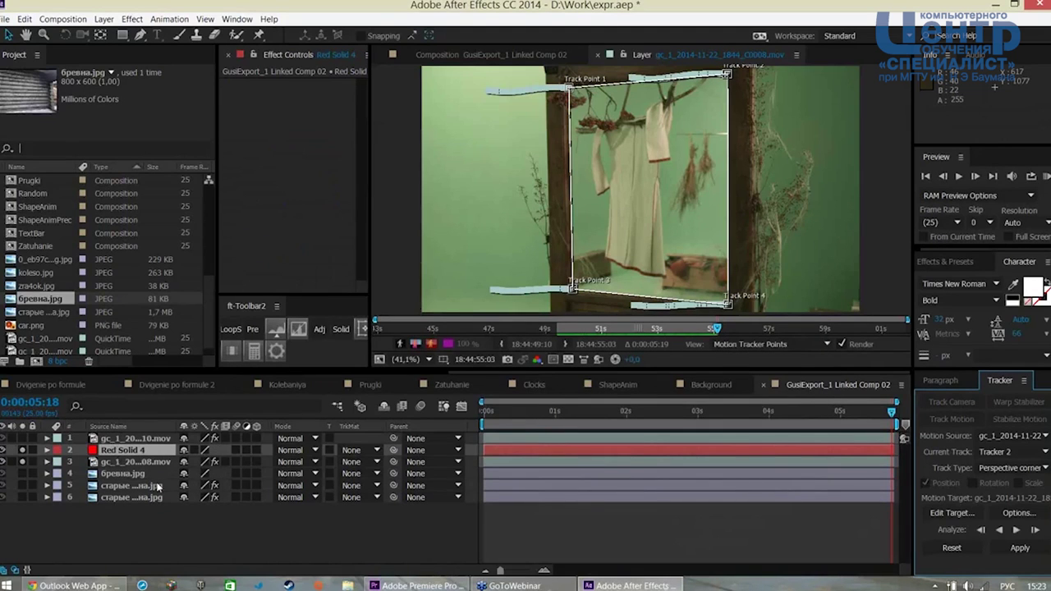
left_click_drag(127, 456, 127, 476)
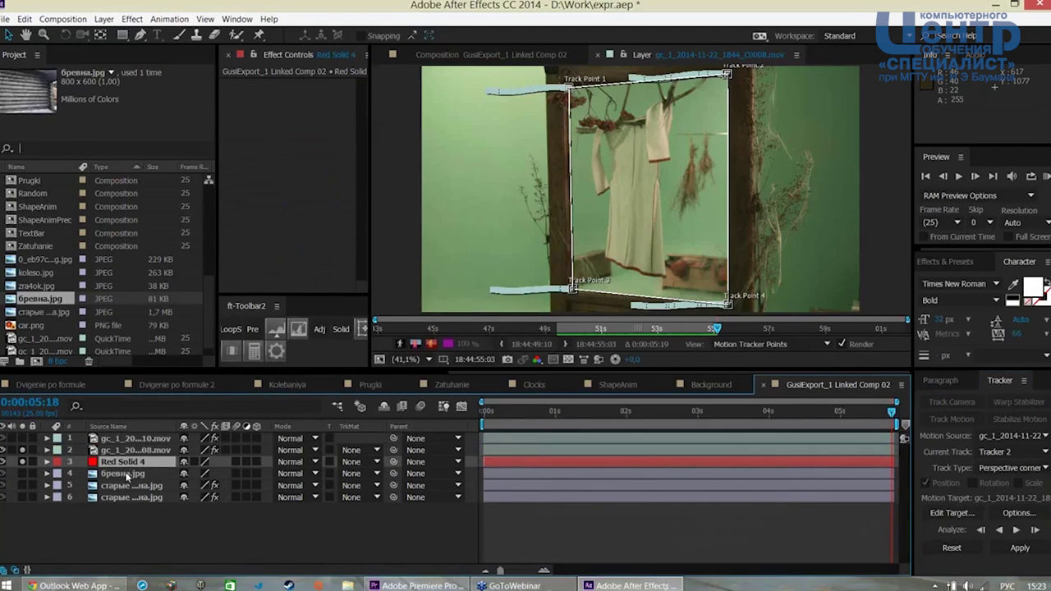
key("Return")
type("ь фы")
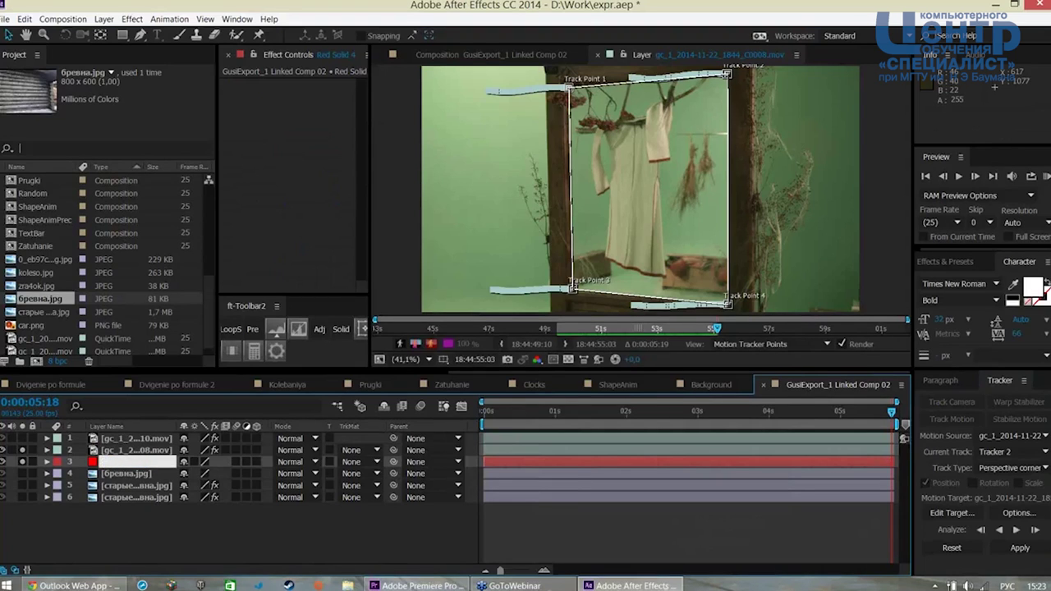
type("Mask")
left_click(156, 557)
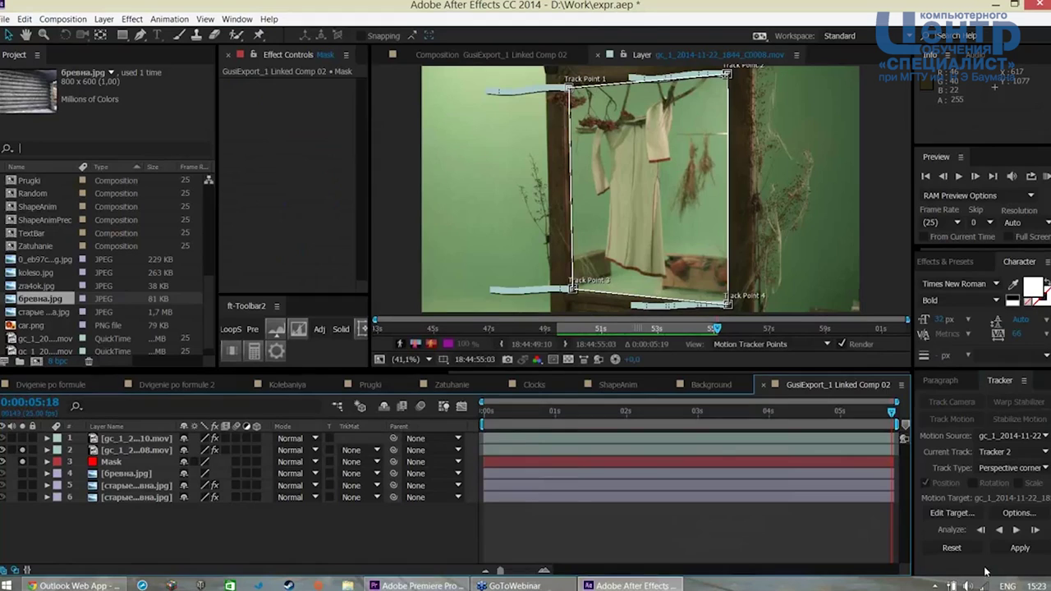
left_click(949, 530)
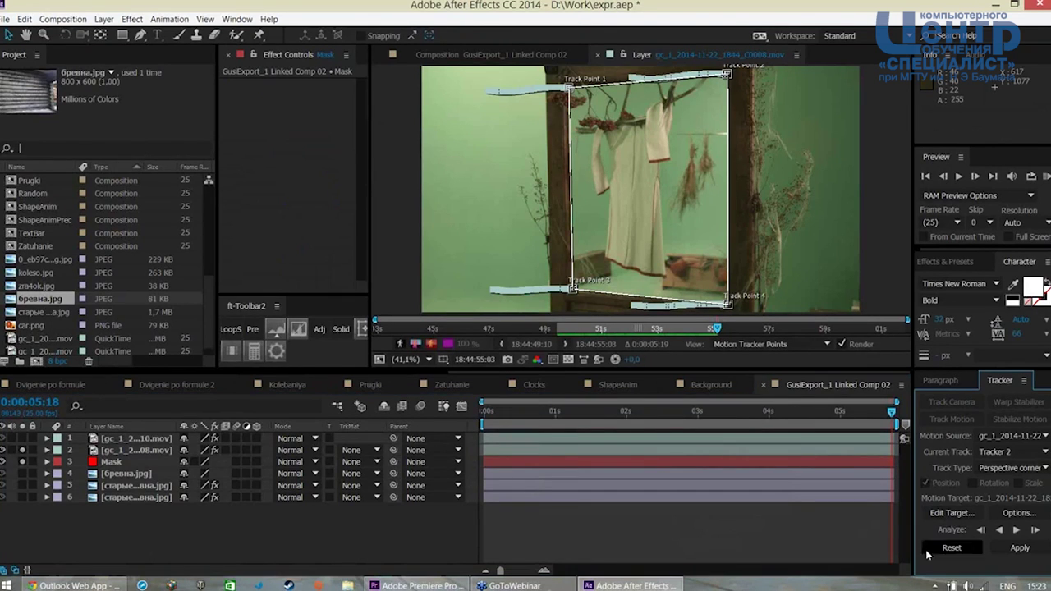
Target the Mask layer in the Tracker and apply the corner-pin track to it
left_click(957, 514)
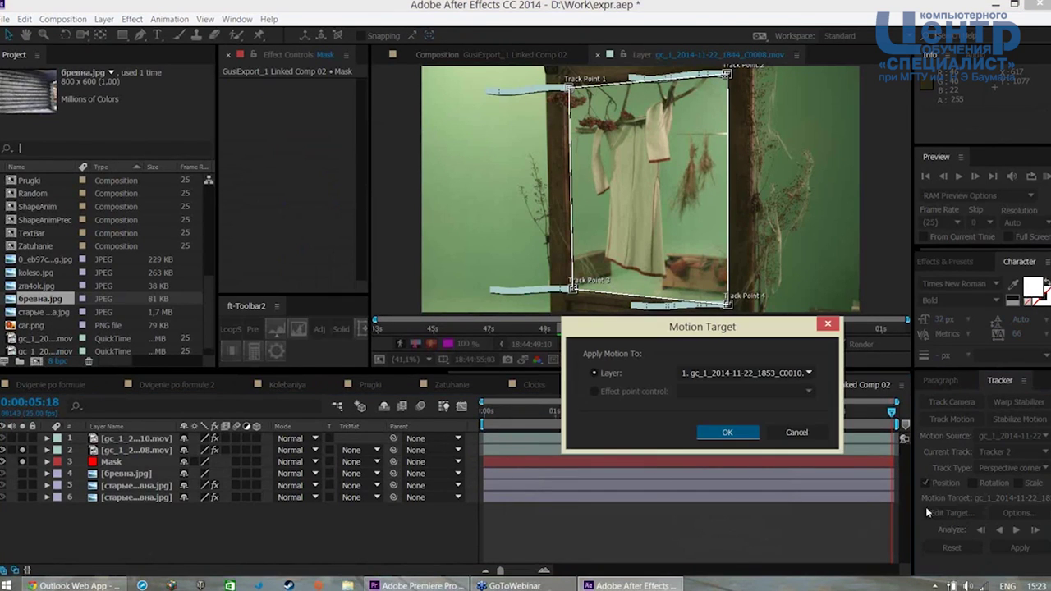
left_click(761, 379)
left_click(722, 417)
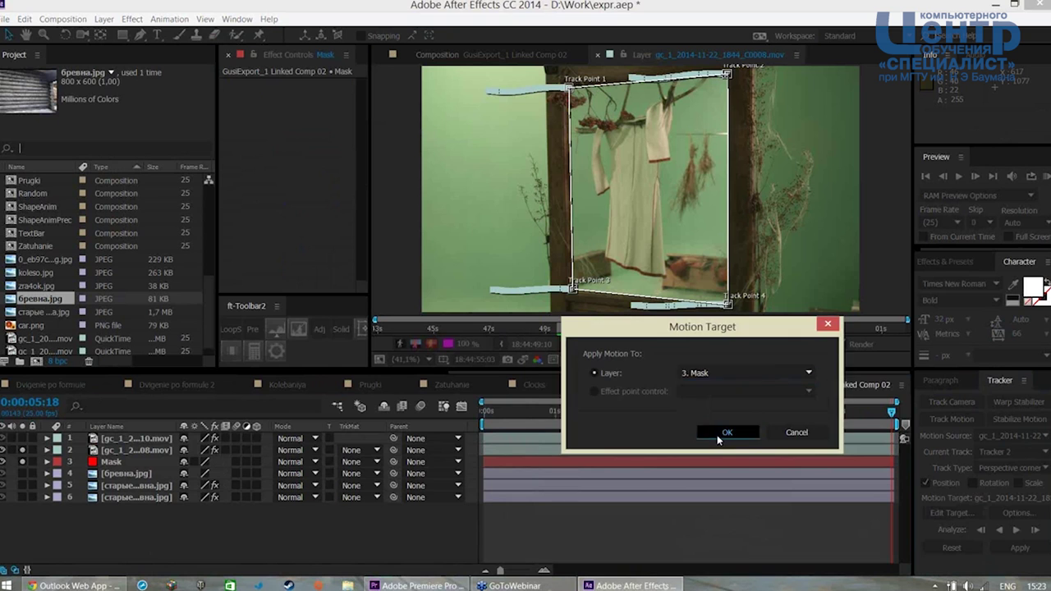
left_click(726, 432)
left_click(1020, 548)
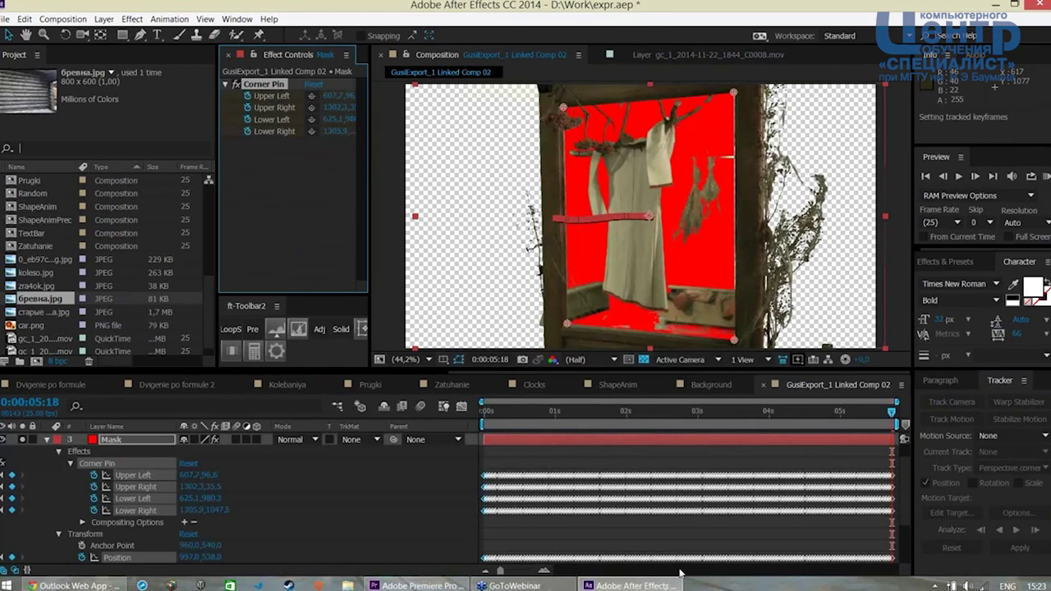
Preview the pinned Mask from near the start and scale it to 103%
left_click(357, 485)
left_click(501, 412)
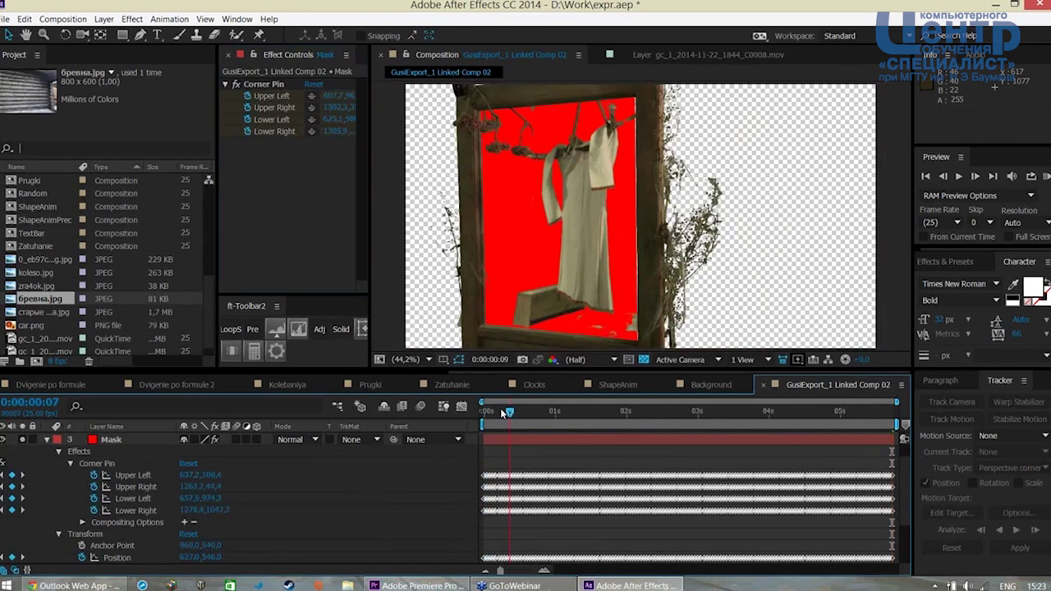
key("space")
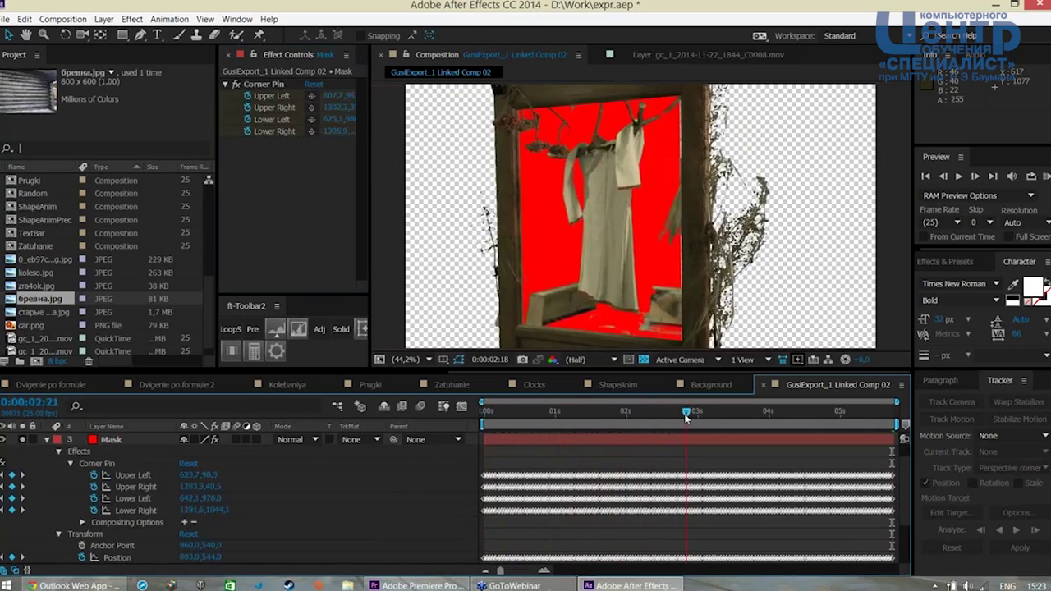
key("space")
key("s")
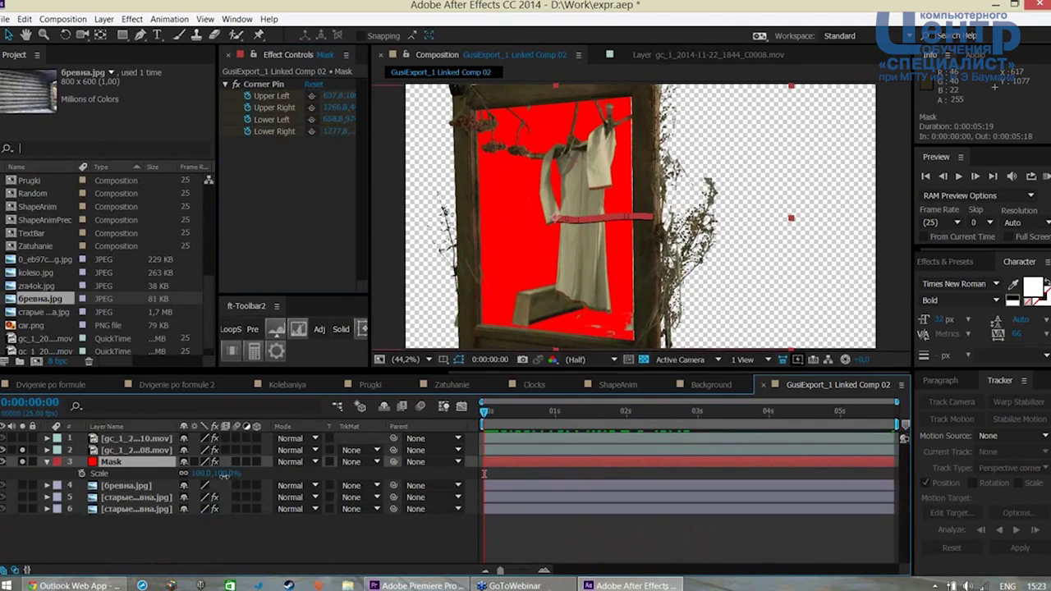
left_click_drag(223, 477, 227, 477)
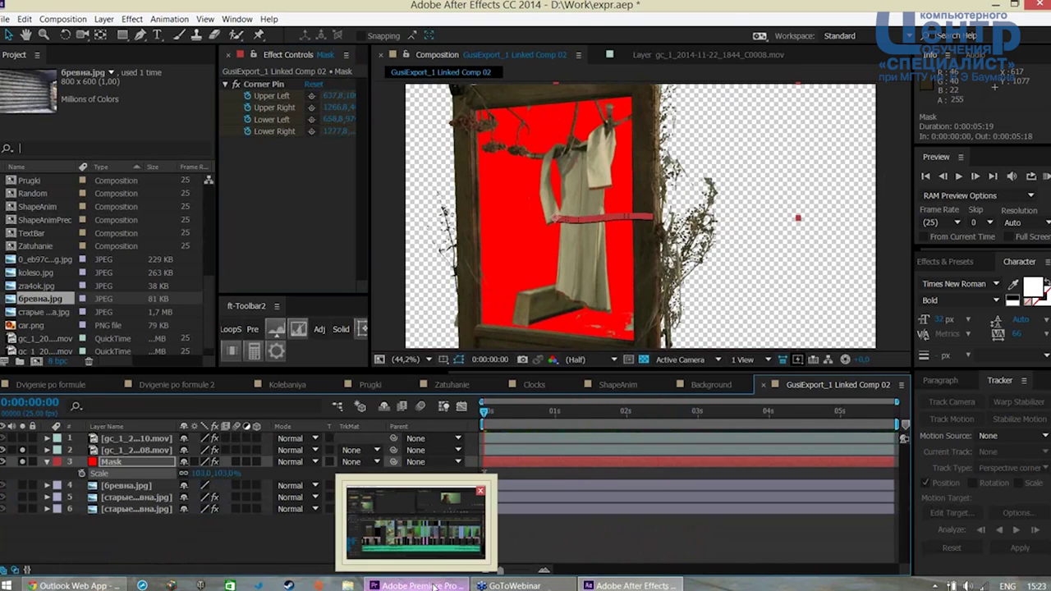
left_click(47, 462)
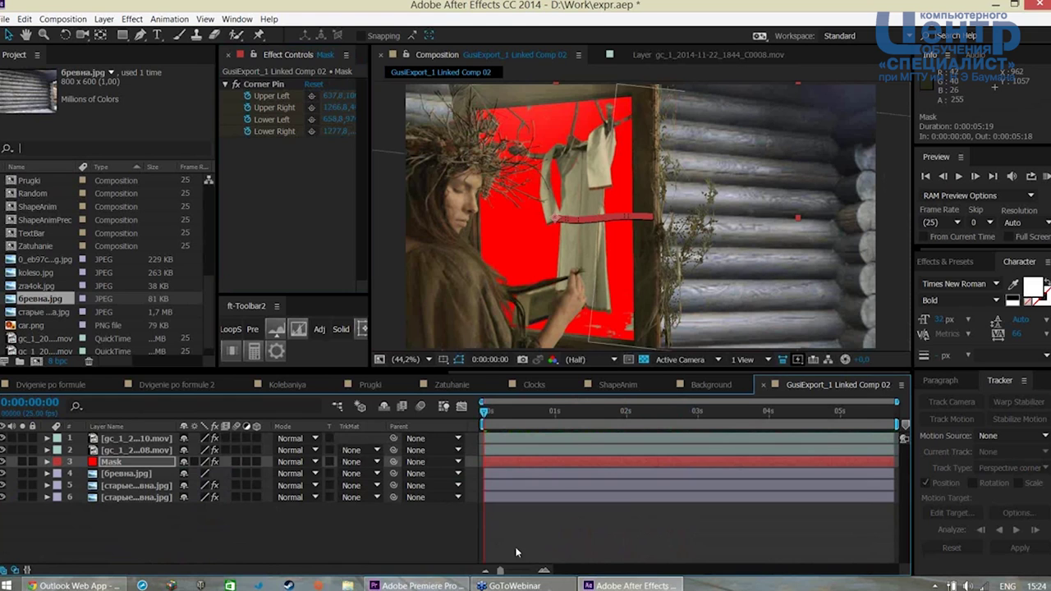
Solo бревна.jpg and set its track matte to Alpha Matte "Mask"
left_click(131, 475)
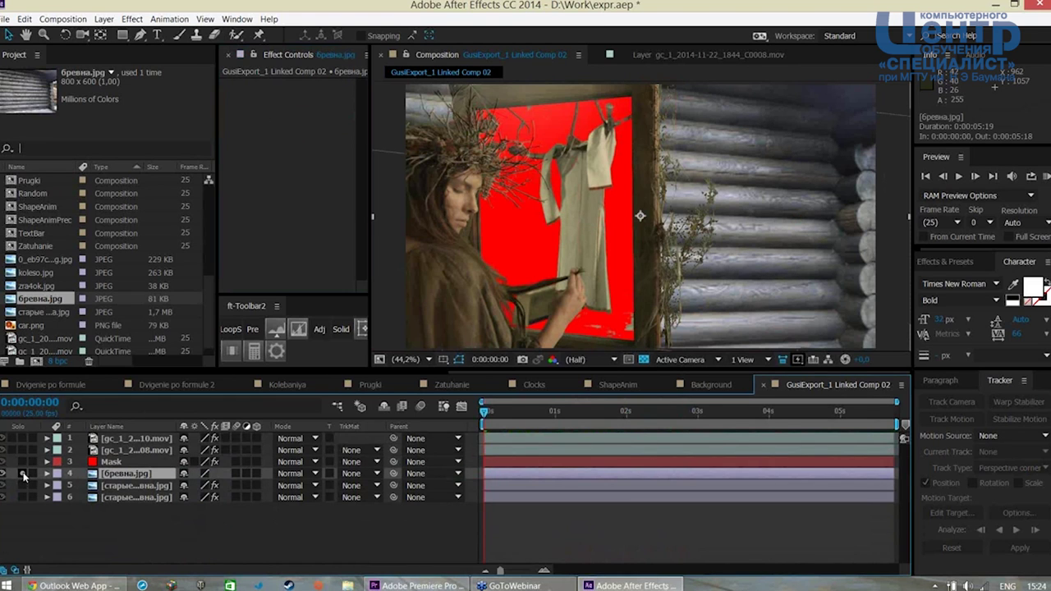
left_click(23, 474)
left_click(23, 462)
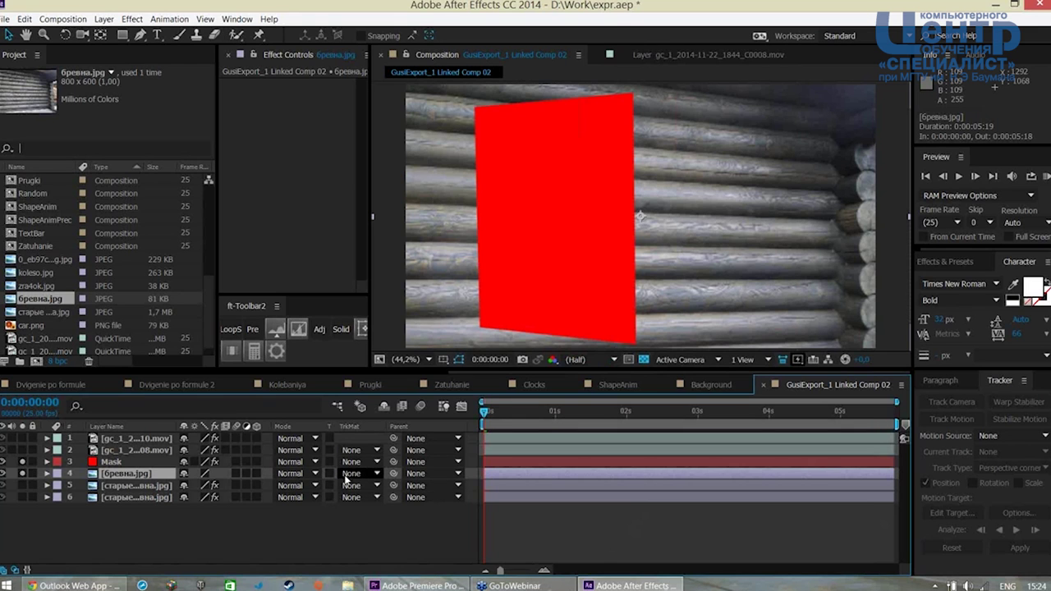
left_click(368, 475)
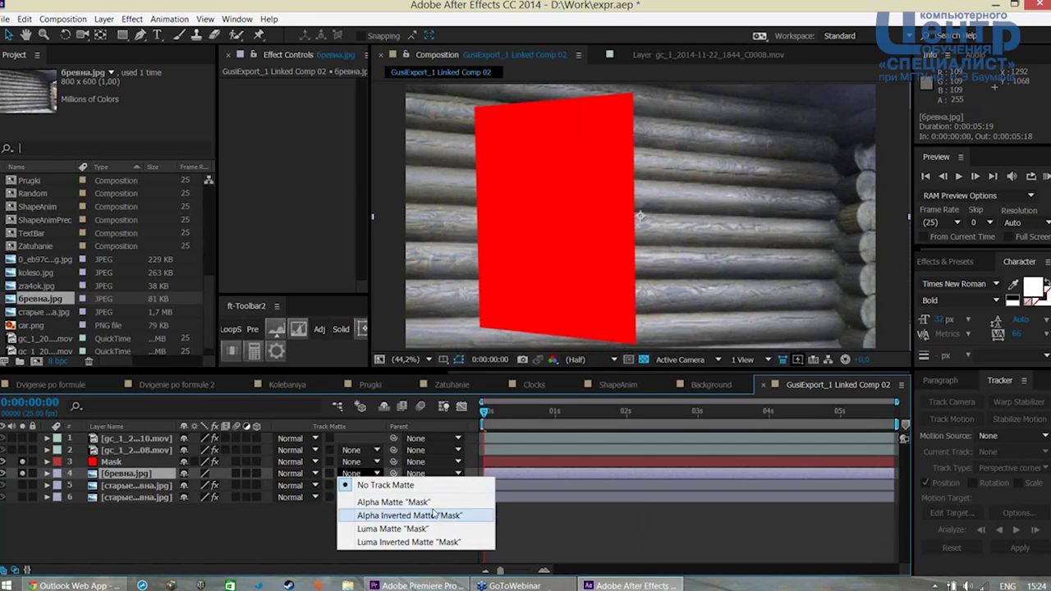
left_click(410, 500)
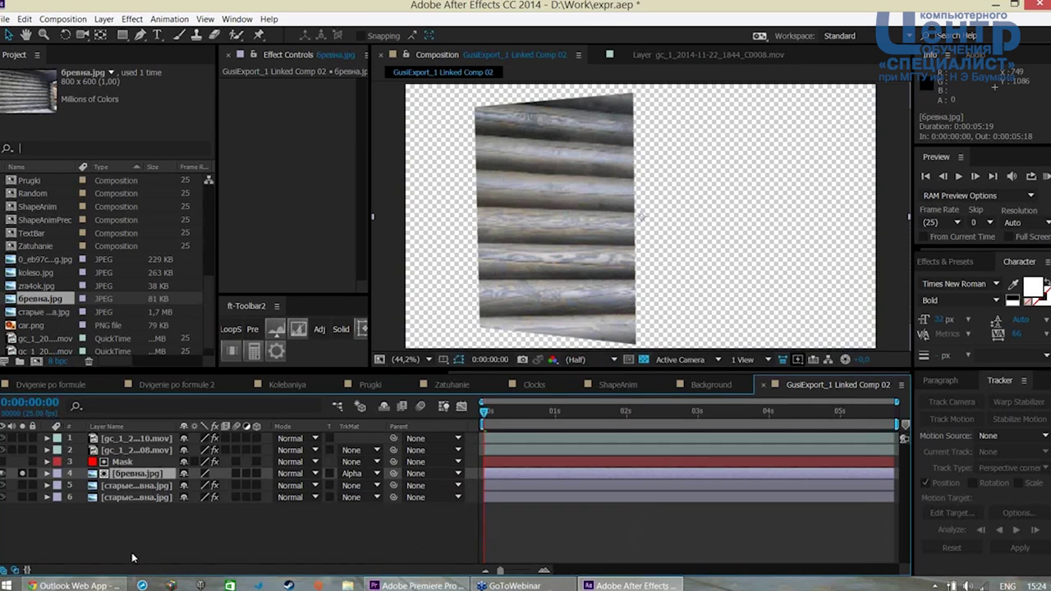
Turn off the logs' solo and scrub and play the composite to check it
left_click(23, 474)
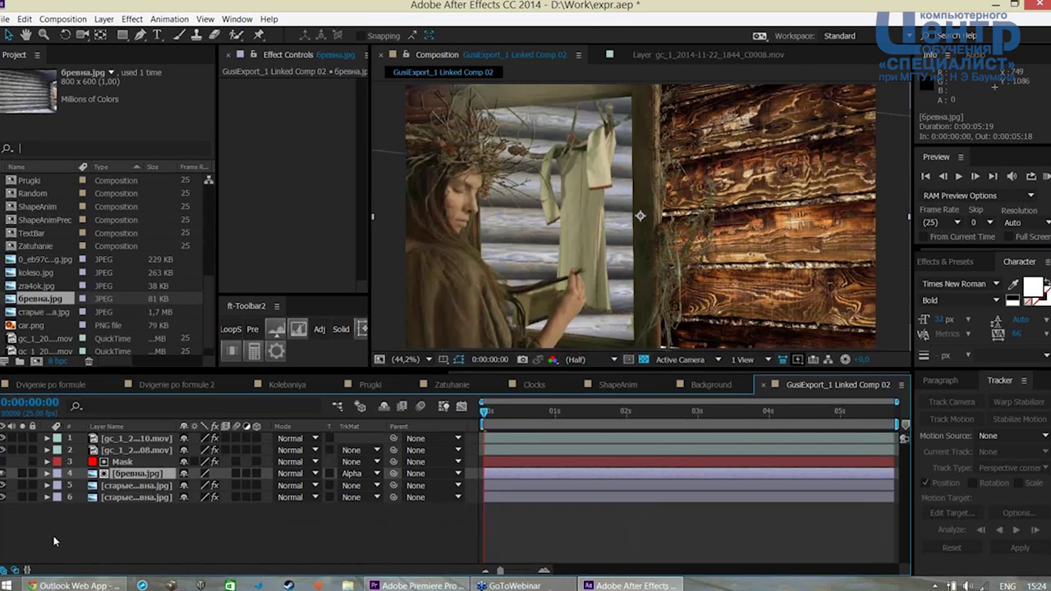
left_click_drag(484, 410, 785, 412)
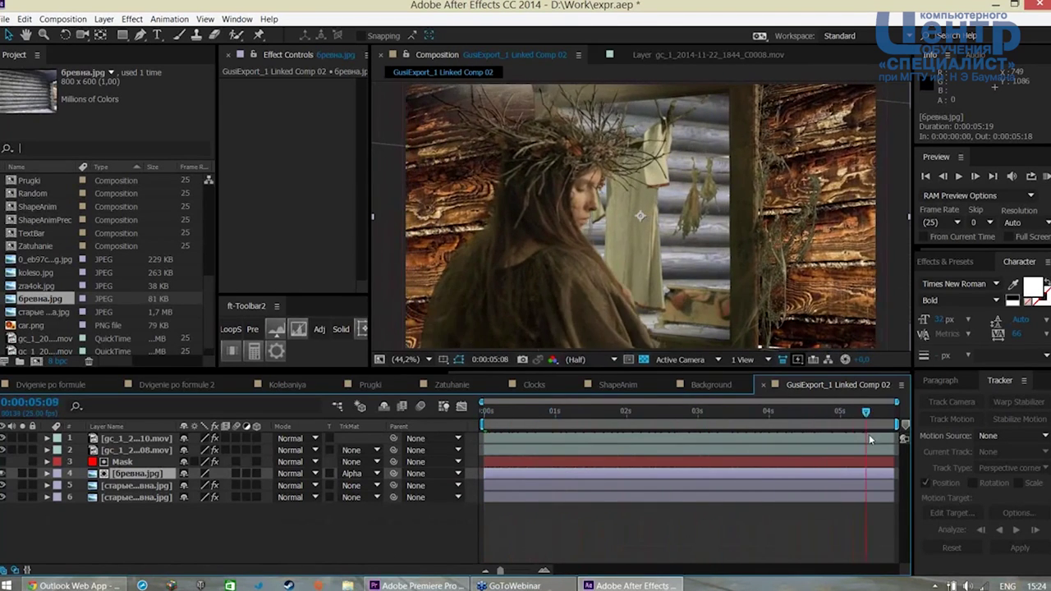
left_click_drag(802, 435, 659, 423)
key("space")
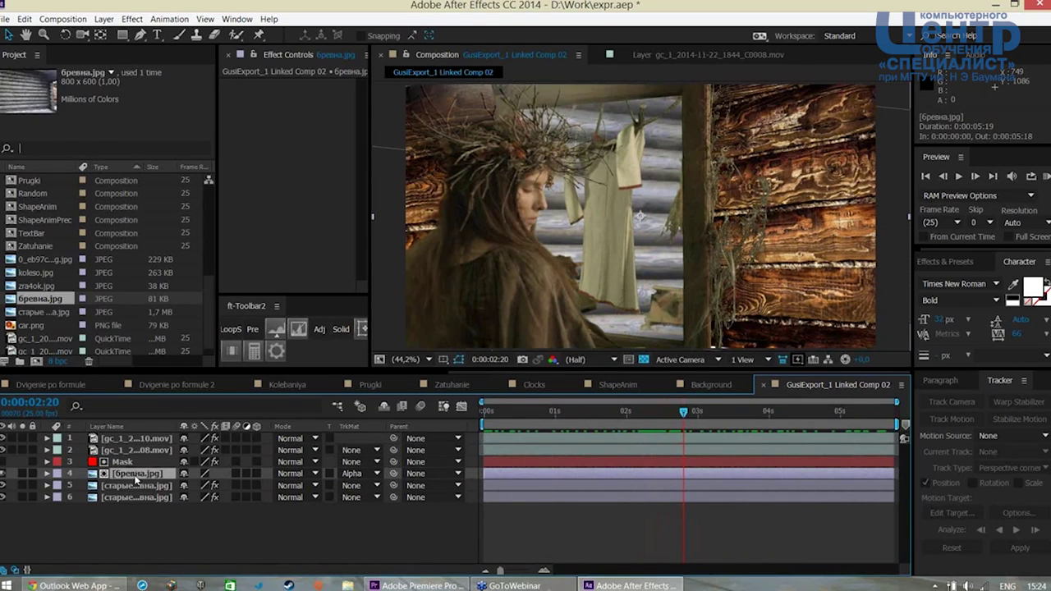
Apply CC Power Pin to бревна.jpg and stretch its left corners outward
key("comma")
key("comma")
left_click(131, 18)
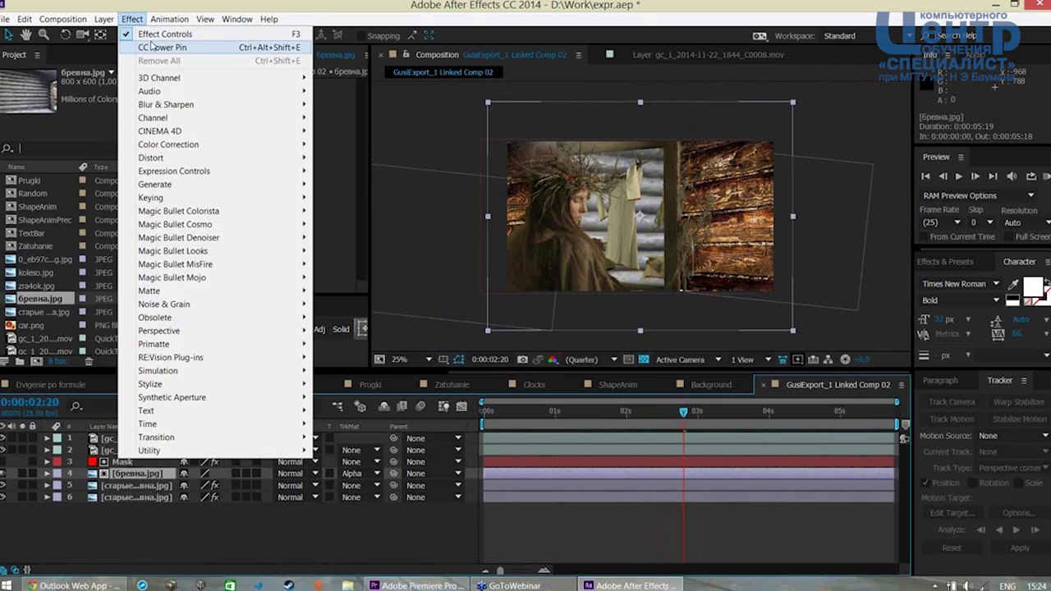
left_click(151, 48)
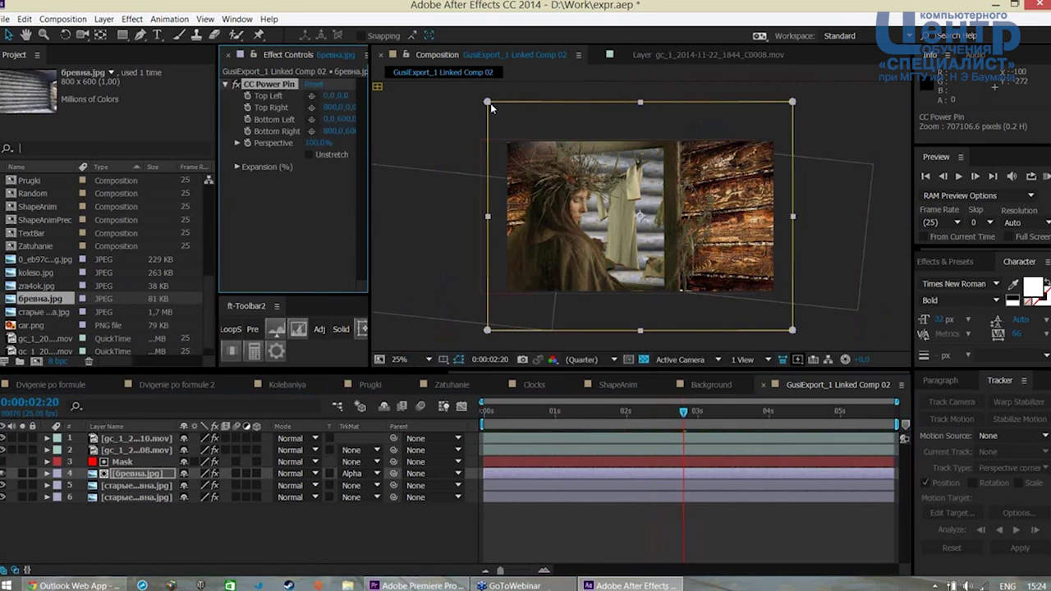
left_click_drag(488, 104, 481, 5)
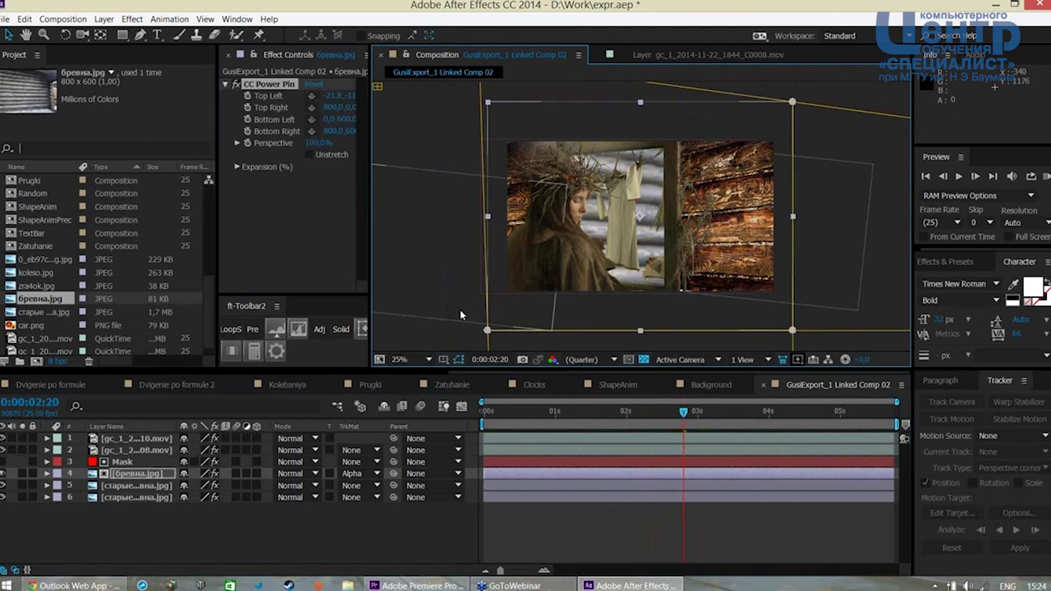
left_click_drag(488, 331, 462, 390)
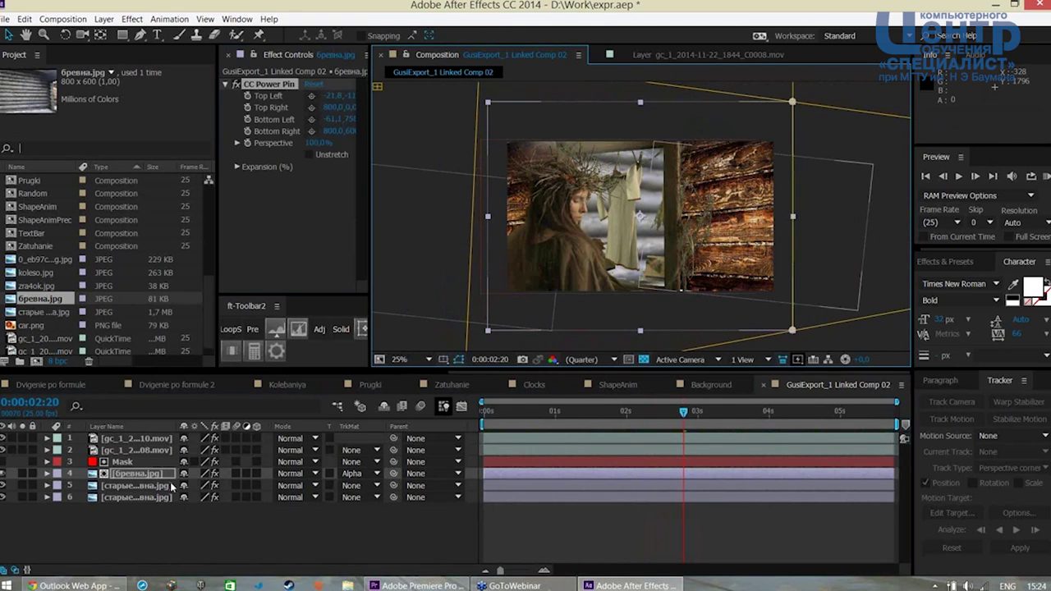
left_click(146, 475)
Reduce the logs' scale, fit the comp in the viewer, and add a Levels effect
key("s")
left_click_drag(215, 485, 192, 485)
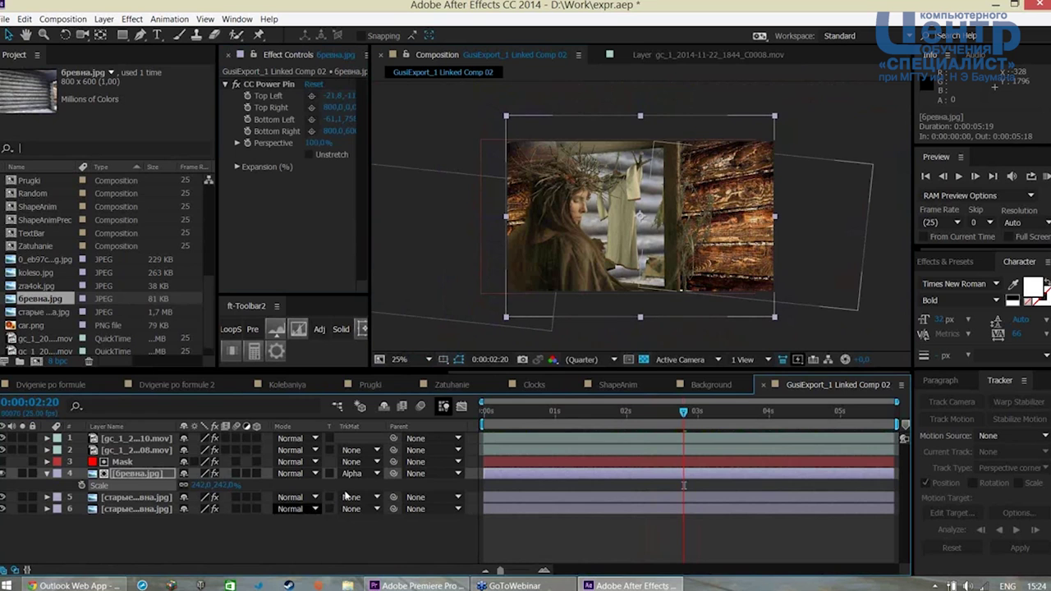
left_click(399, 361)
left_click(431, 86)
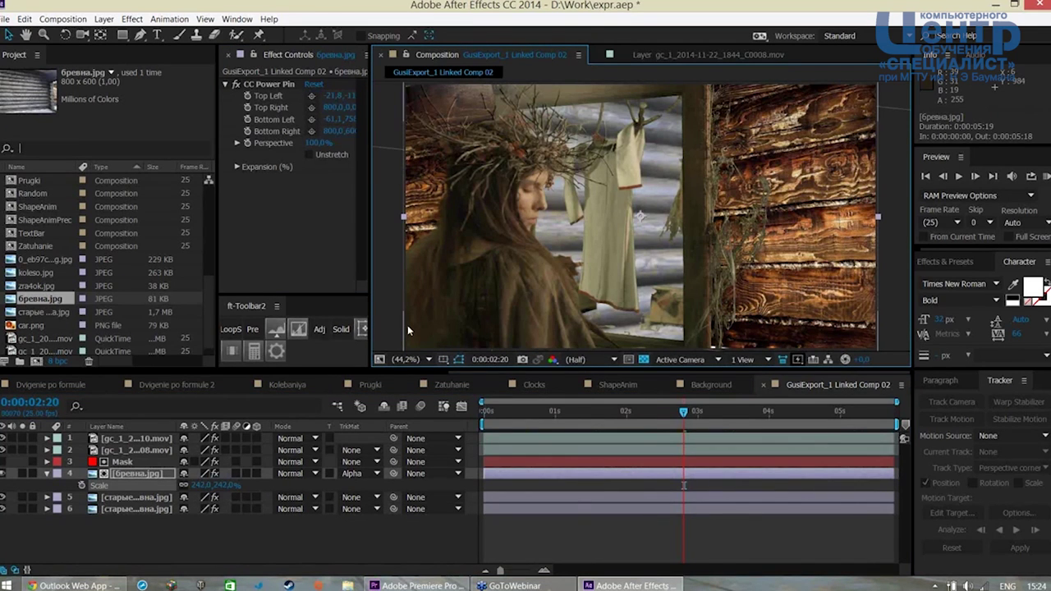
left_click_drag(371, 225, 400, 225)
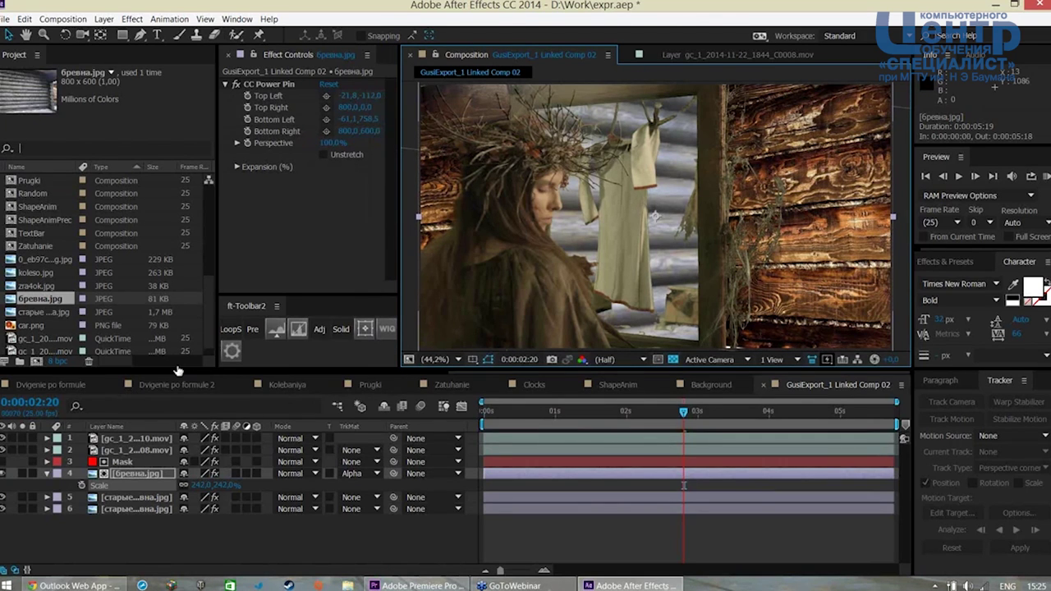
left_click(278, 337)
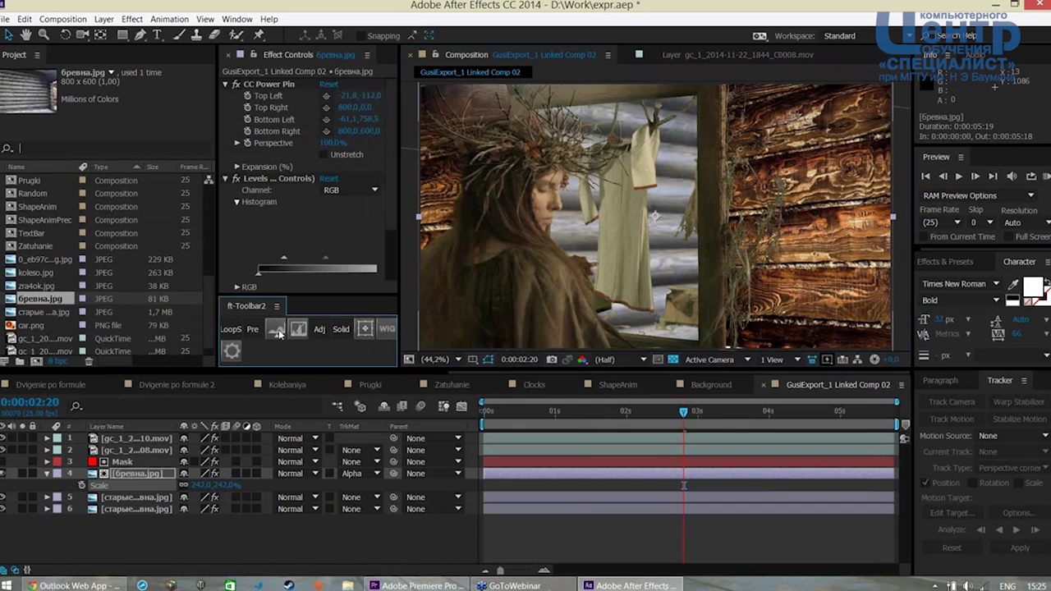
Adjust the Levels histogram sliders to darken the log wall and fit the comp in the viewer
left_click(401, 205)
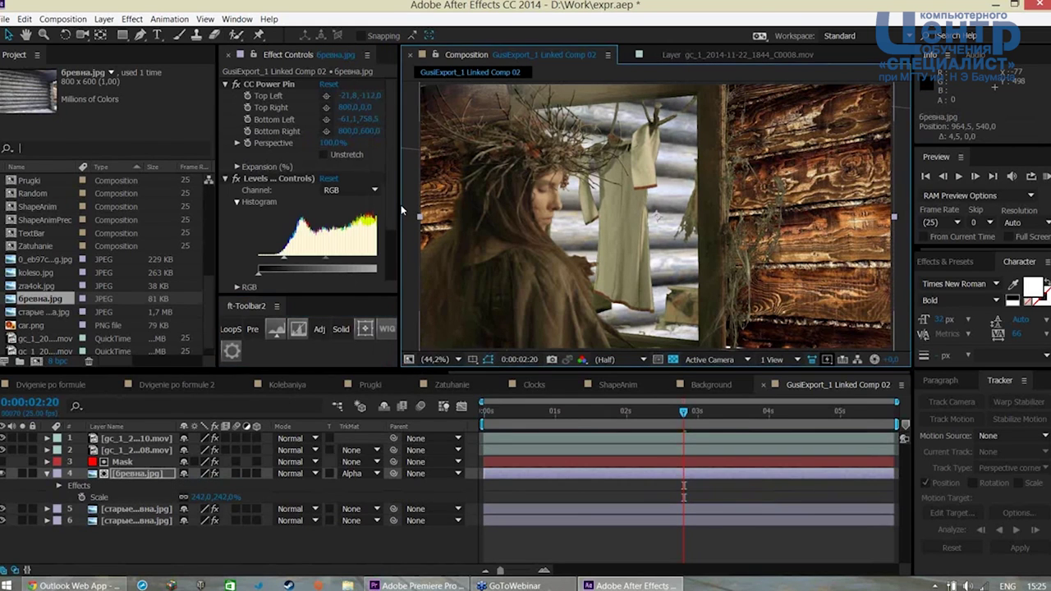
scroll(396, 204, "down", 3)
left_click_drag(400, 205, 420, 212)
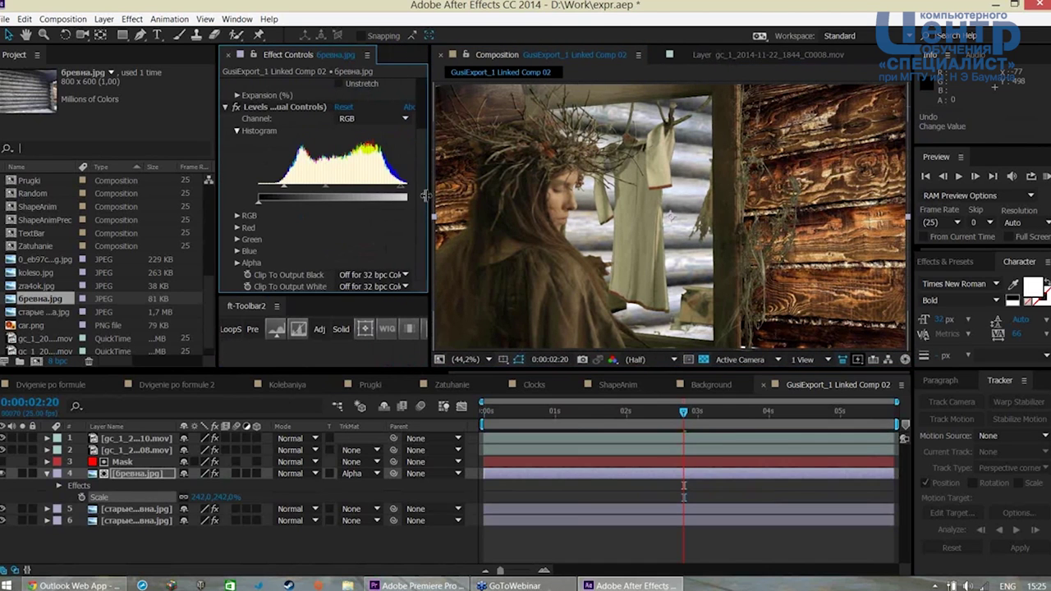
mouse_move(409, 210)
left_mouse_down()
mouse_move(444, 217)
mouse_move(303, 202)
left_mouse_up()
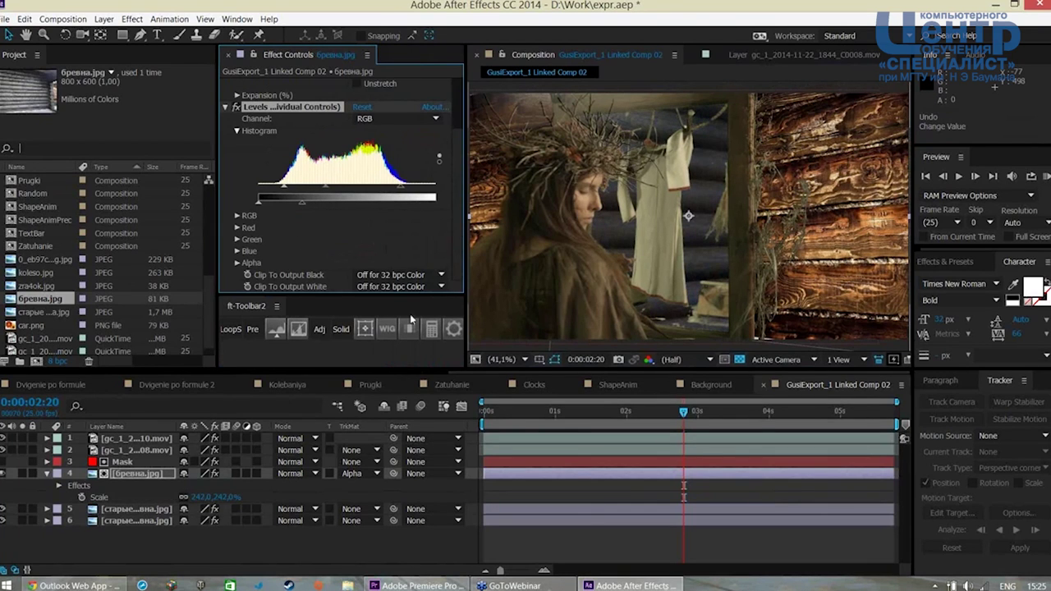
left_click_drag(464, 253, 367, 259)
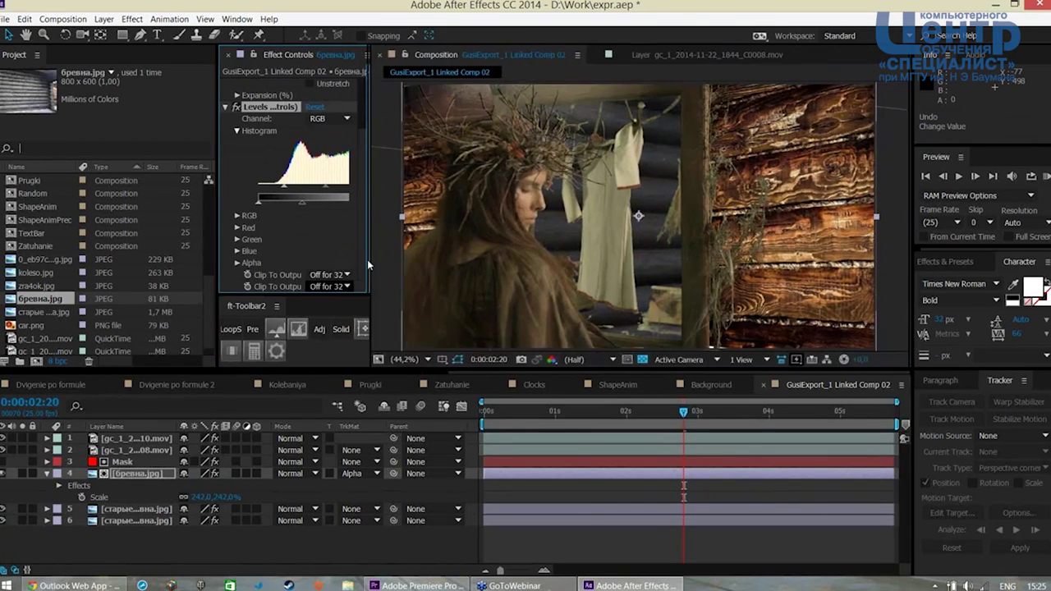
left_click(410, 361)
left_click(416, 143)
key("ctrl+Down")
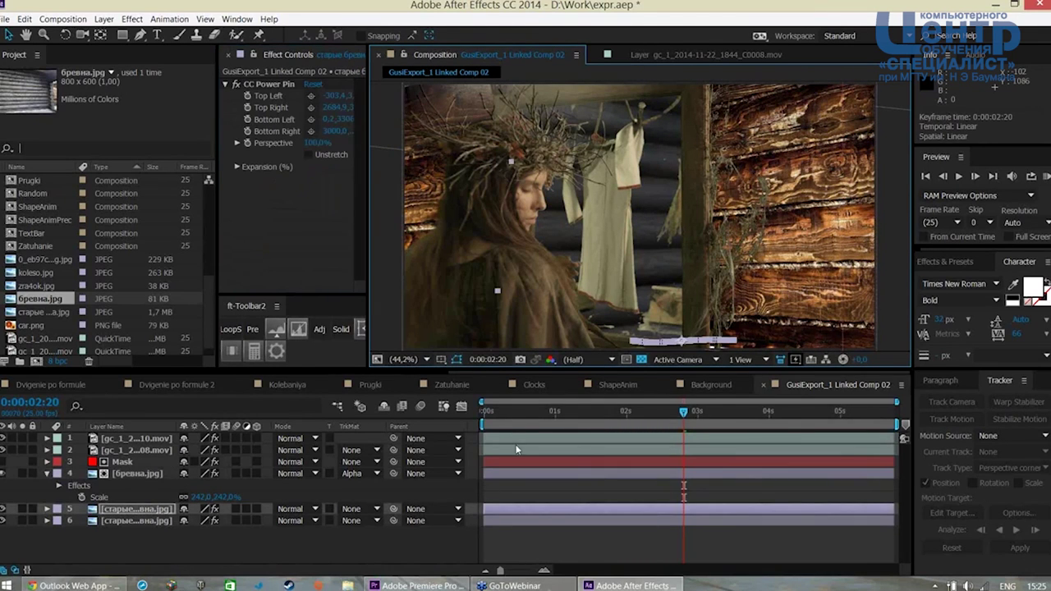
Preview the composite from the beginning
key("Home")
key("space")
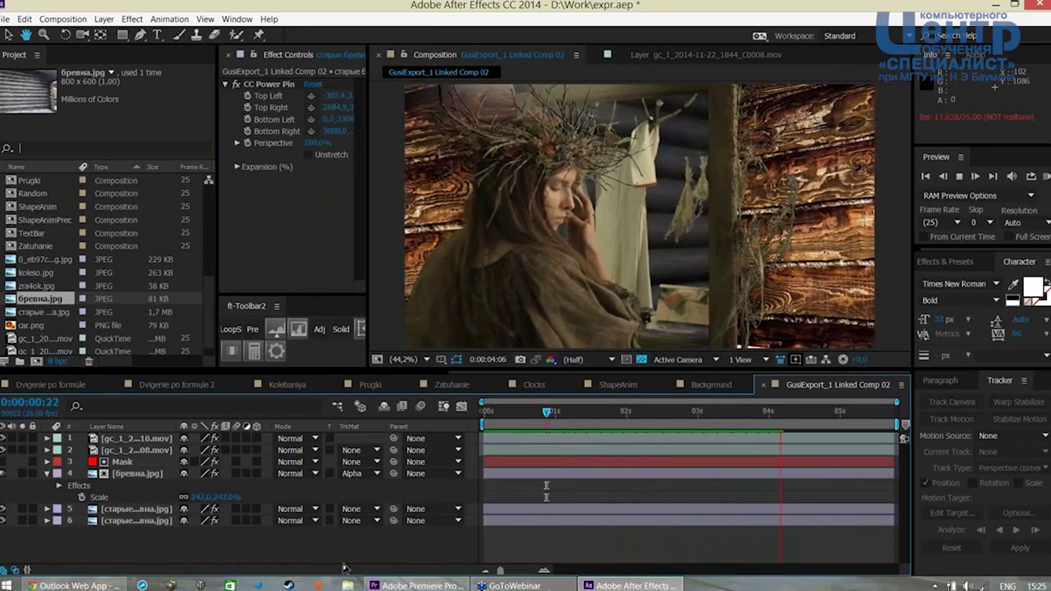
key("space")
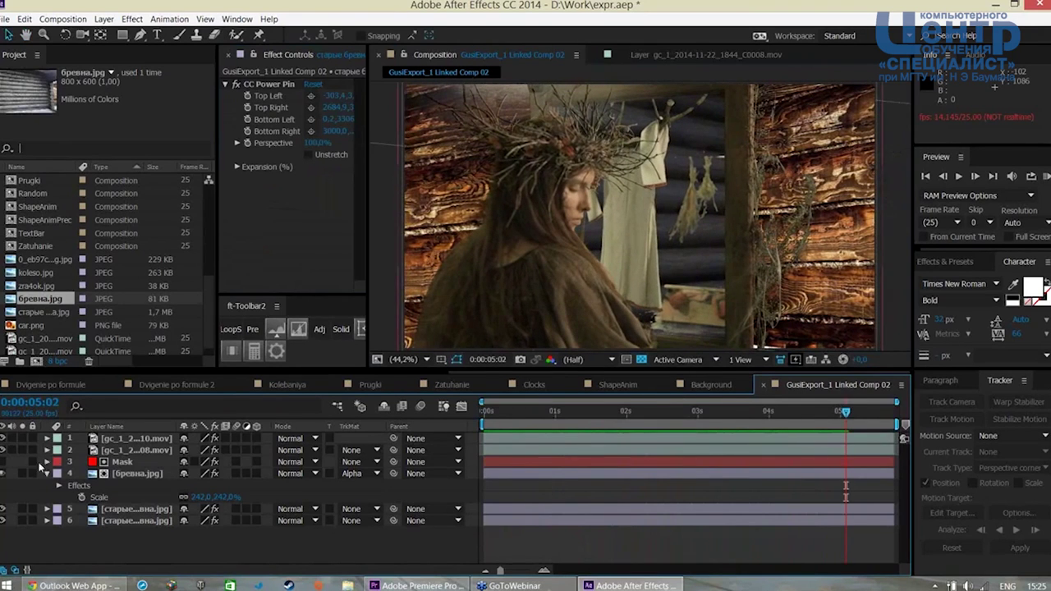
Add an adjustment layer on top and apply Magic Bullet Looks to it
left_click(47, 474)
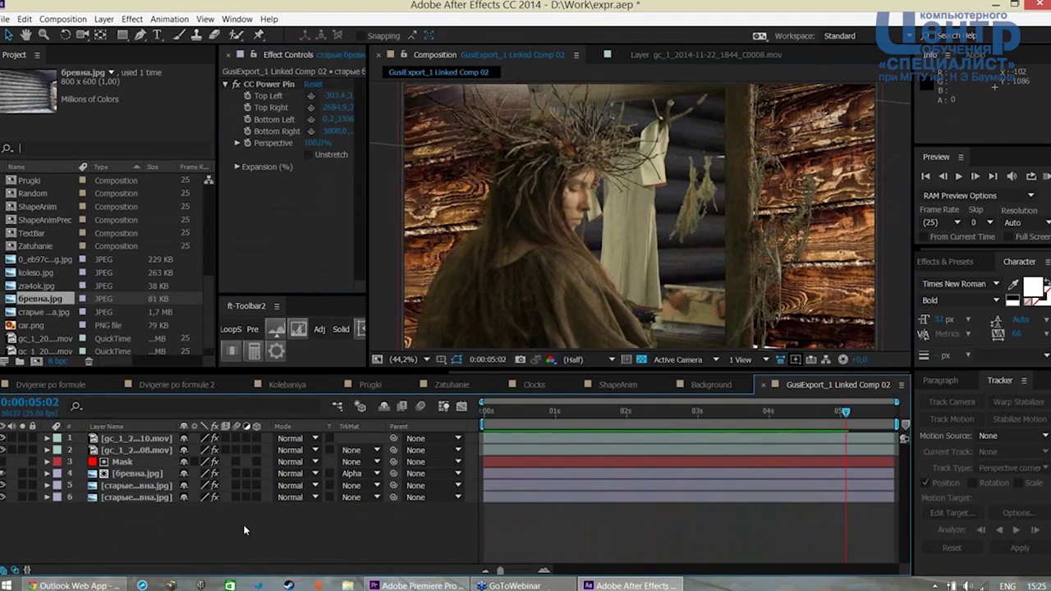
left_click(320, 328)
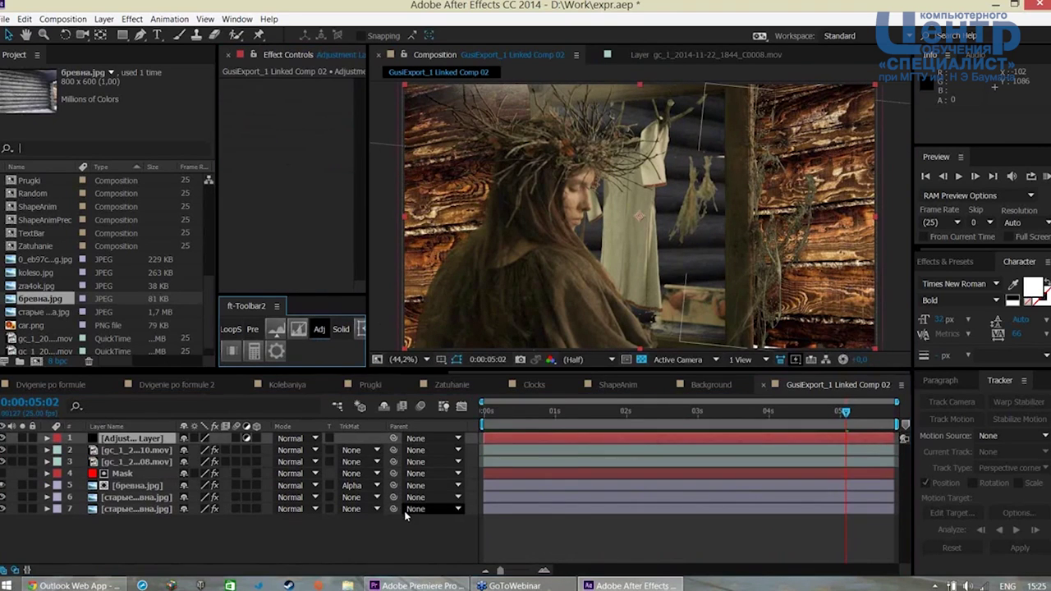
left_click(133, 18)
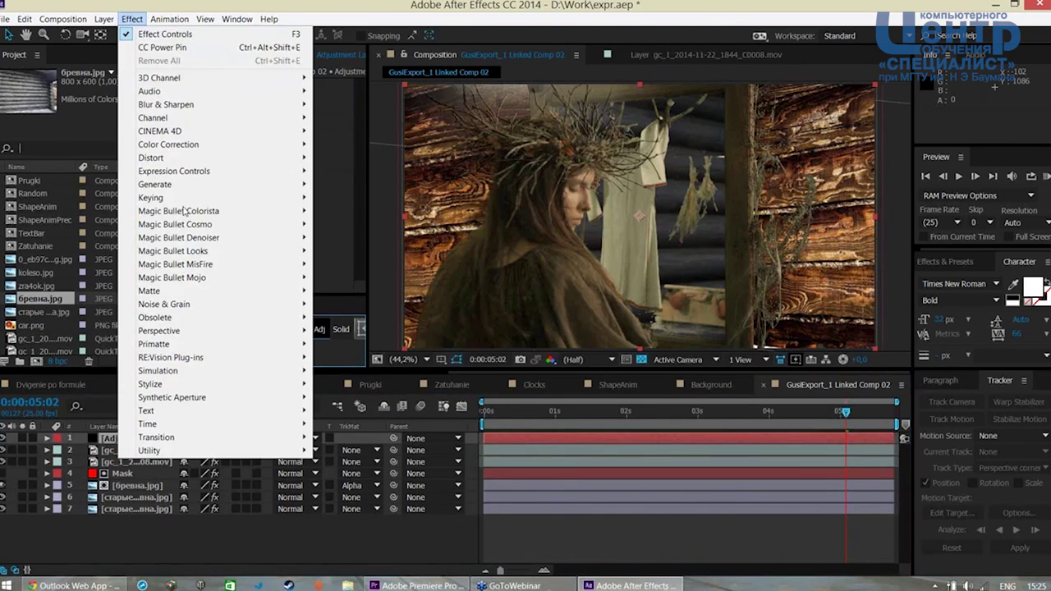
mouse_move(173, 251)
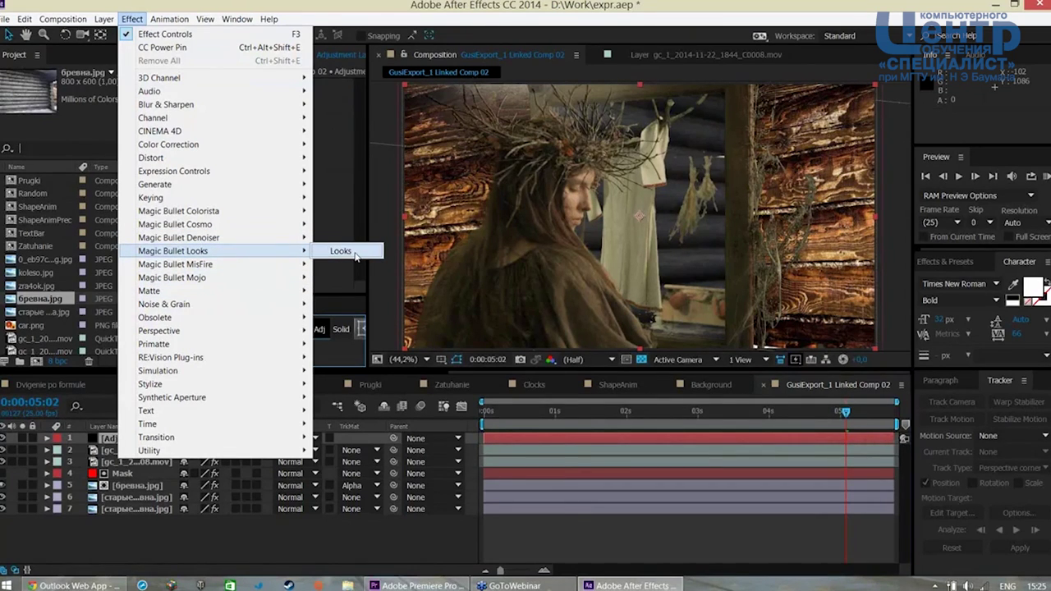
left_click(356, 256)
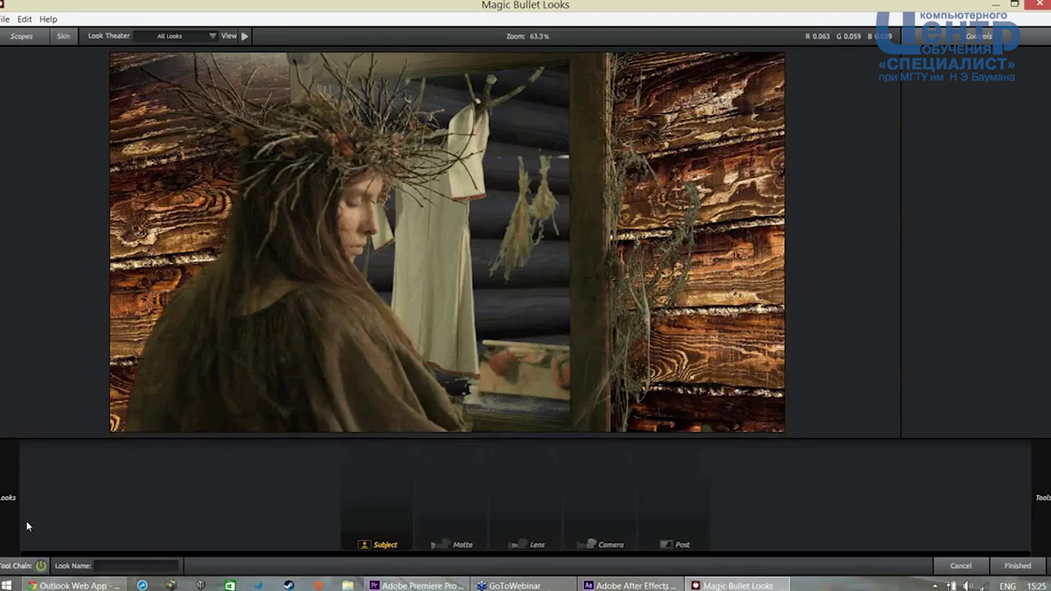
Try Bistrocity, Blockbuster, Buffalo, Epic and Echo Blue, then apply the Warm and Fuzzy look
mouse_move(7, 497)
left_click_drag(243, 105, 228, 397)
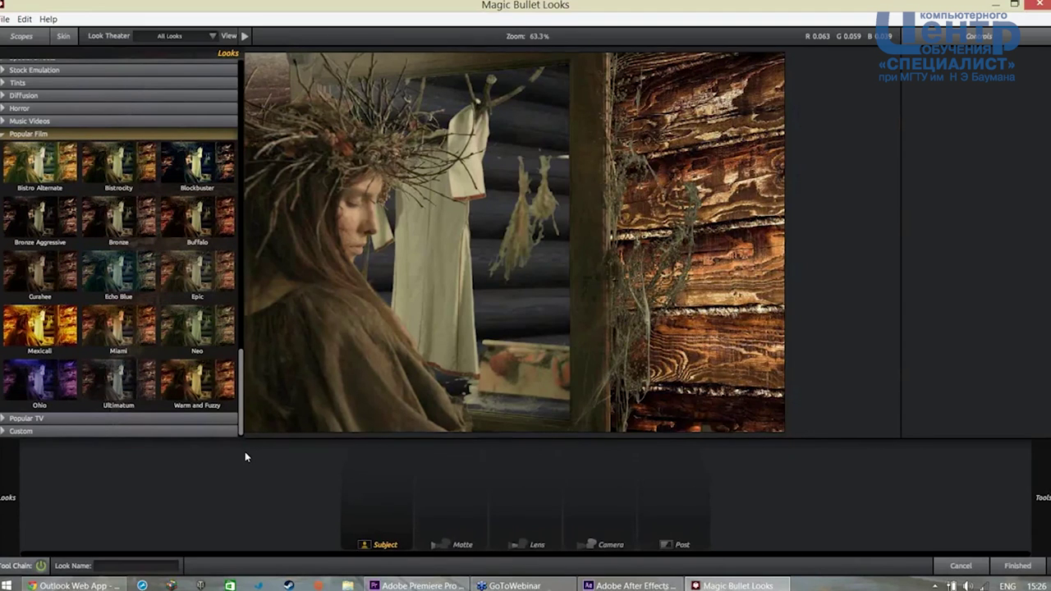
left_click(116, 161)
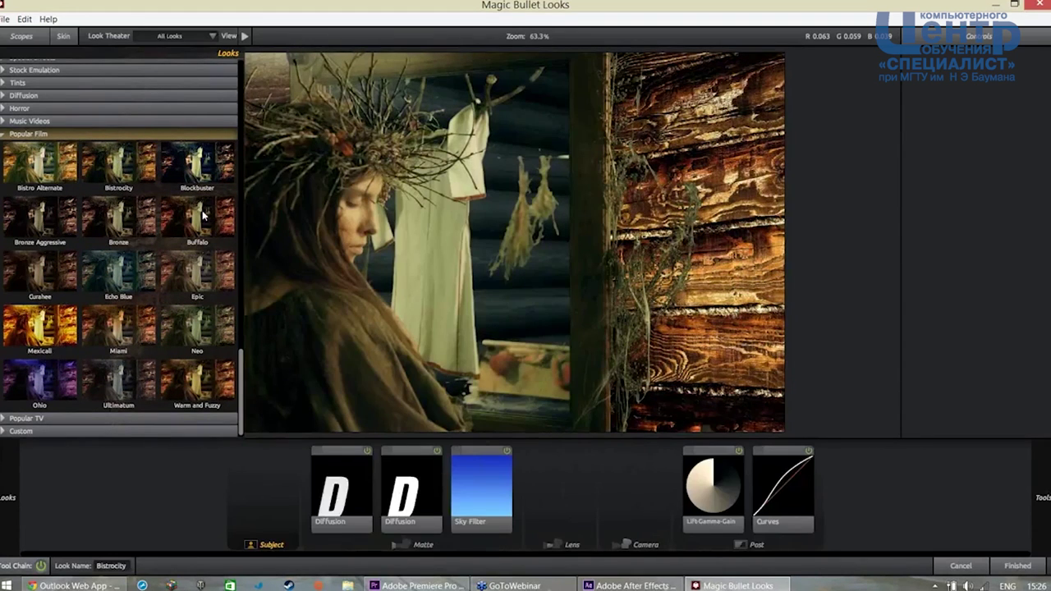
left_click(185, 170)
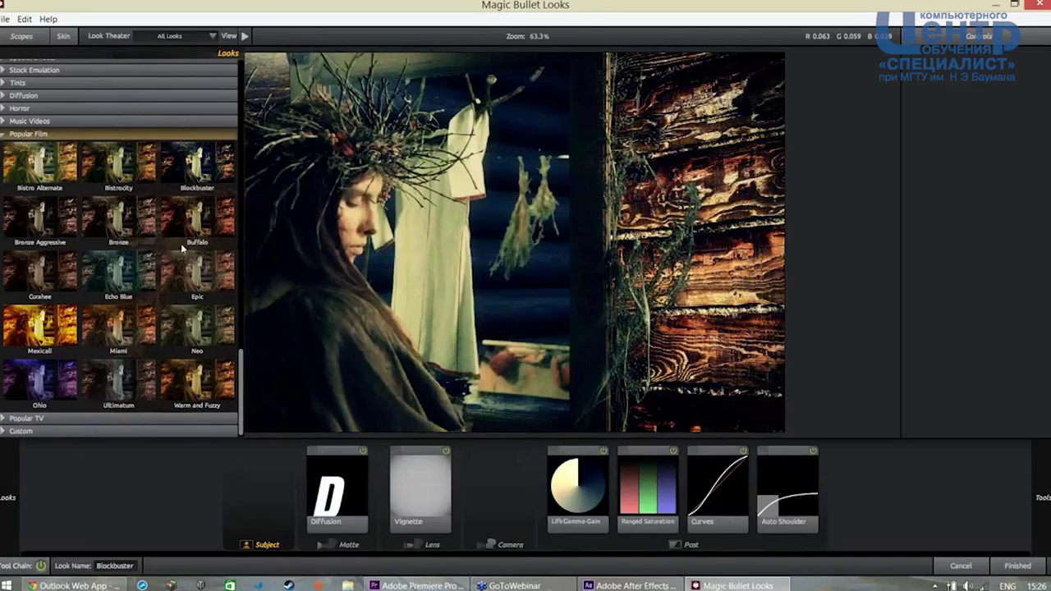
left_click(183, 244)
left_click(181, 289)
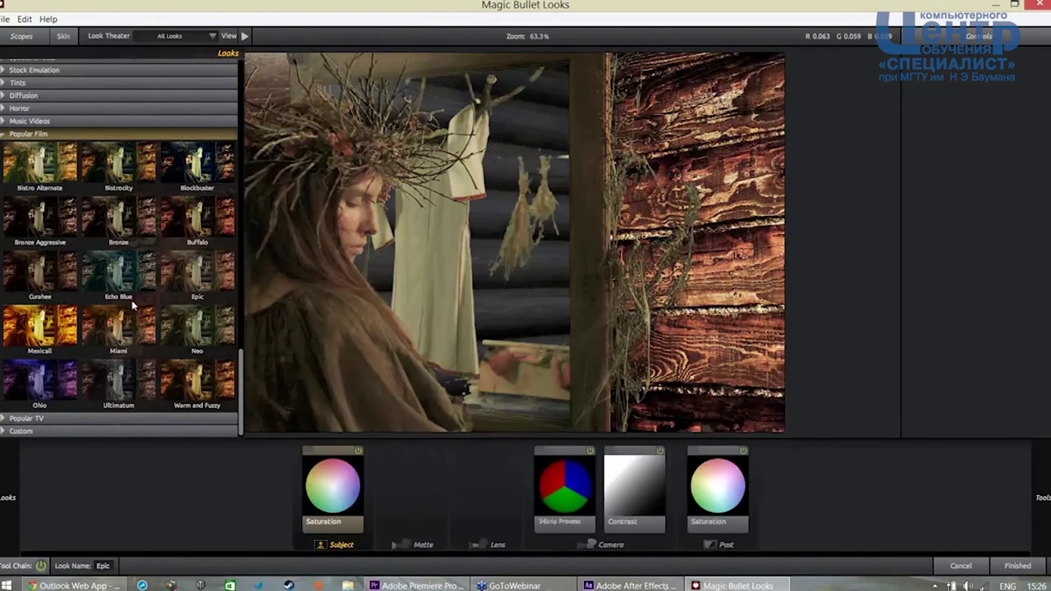
left_click(127, 302)
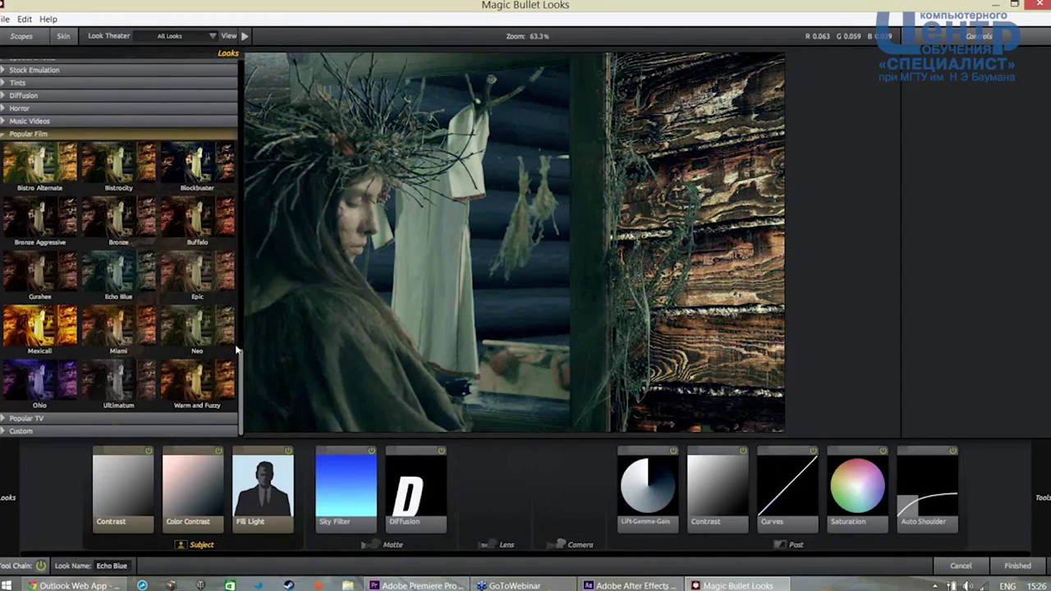
left_click(192, 394)
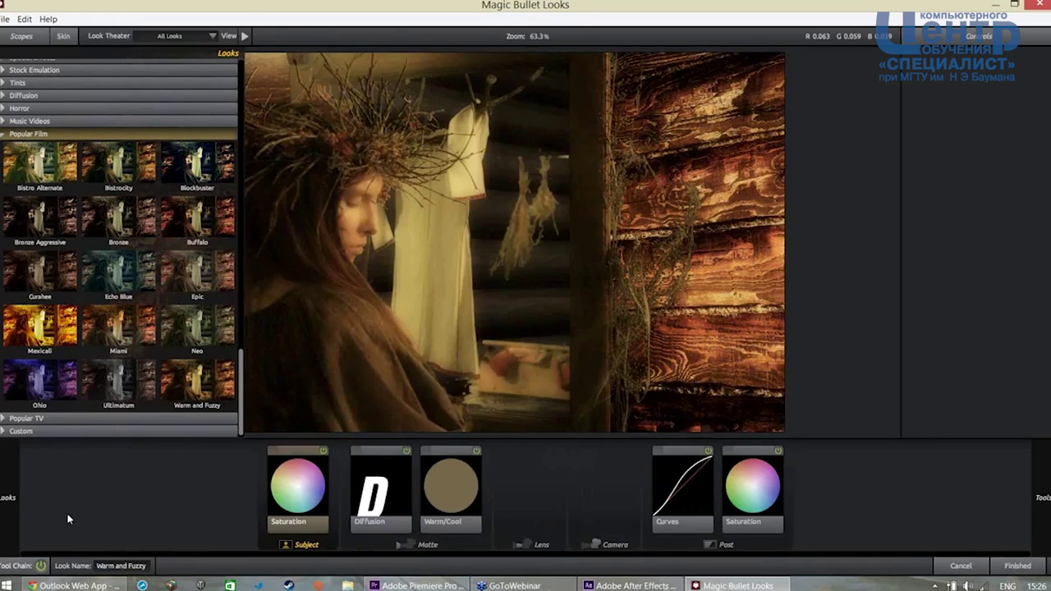
left_click(1017, 565)
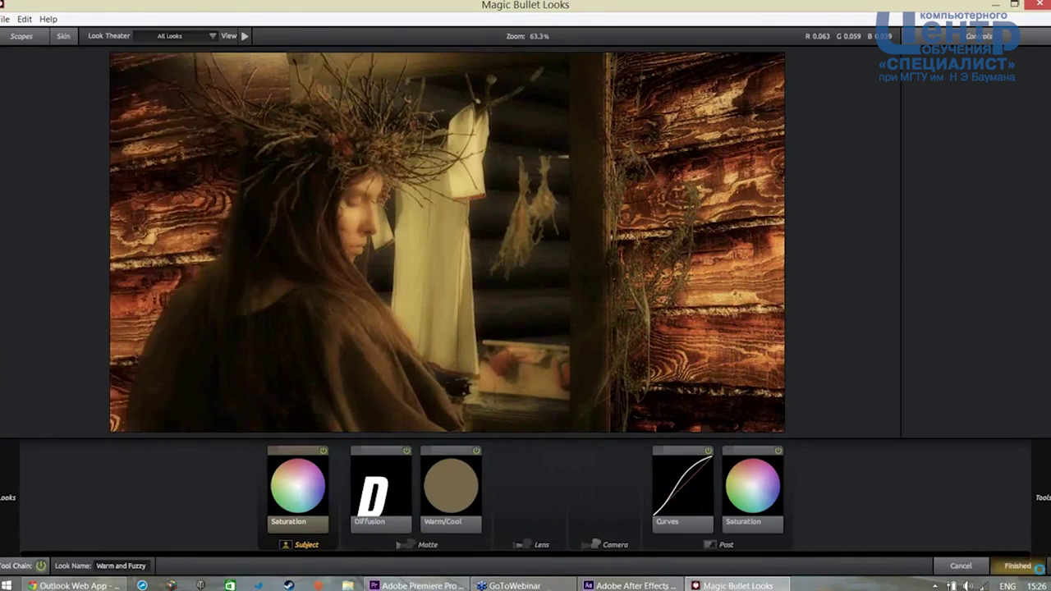
left_click(386, 539)
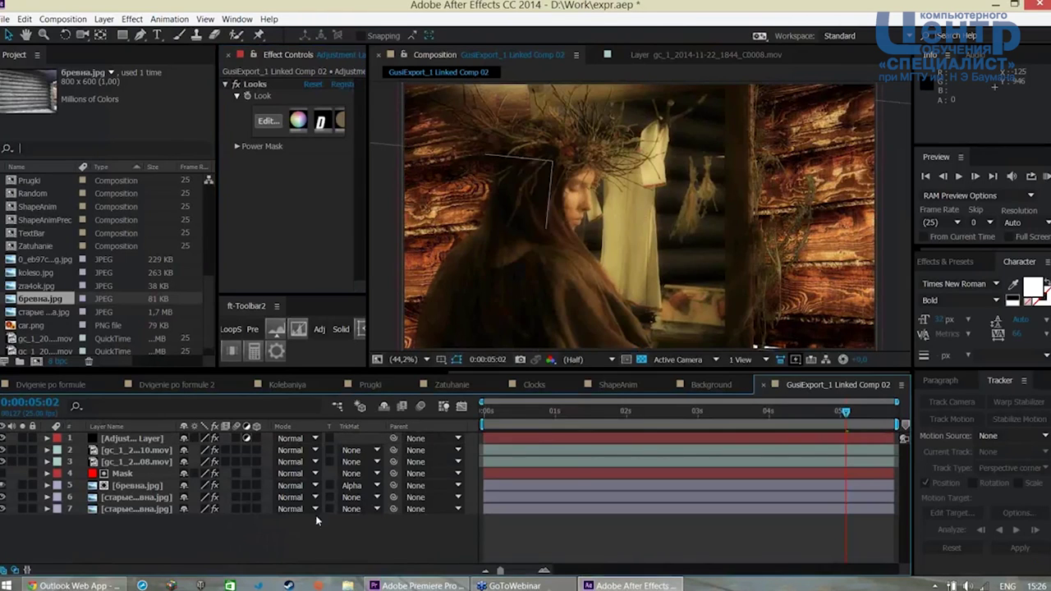
key("space")
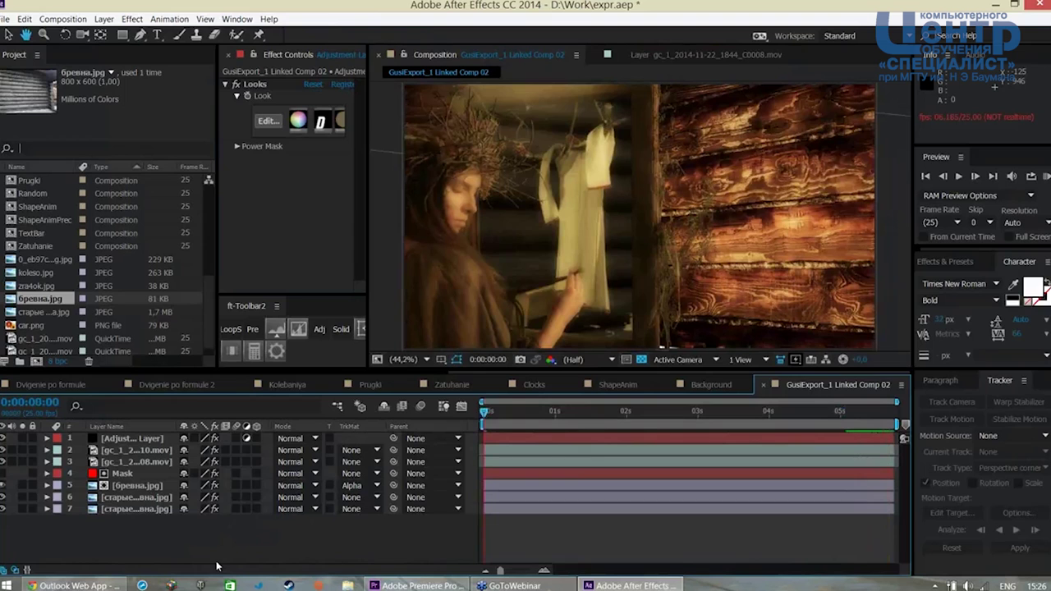
left_click_drag(486, 414, 798, 432)
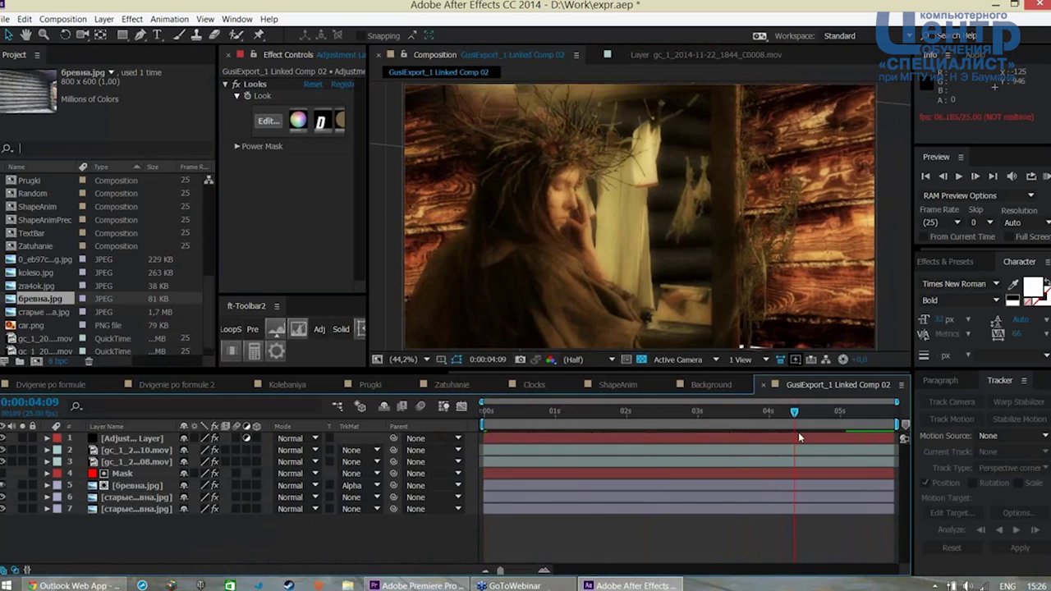
mouse_move(416, 585)
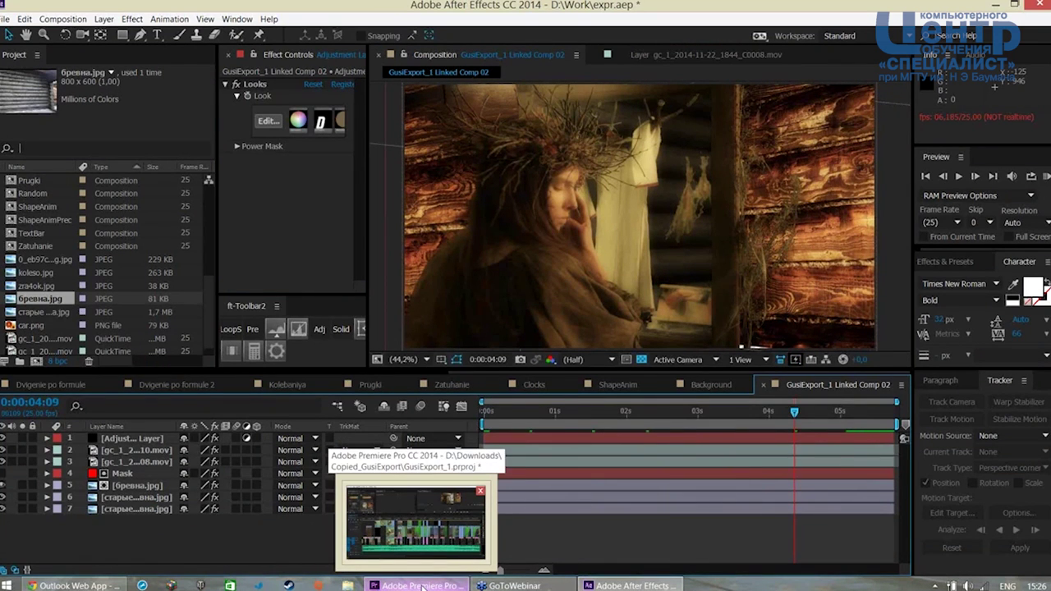
In Premiere Pro, enlarge the Program monitor and park the playhead on the warm-graded linked clip
left_click(421, 587)
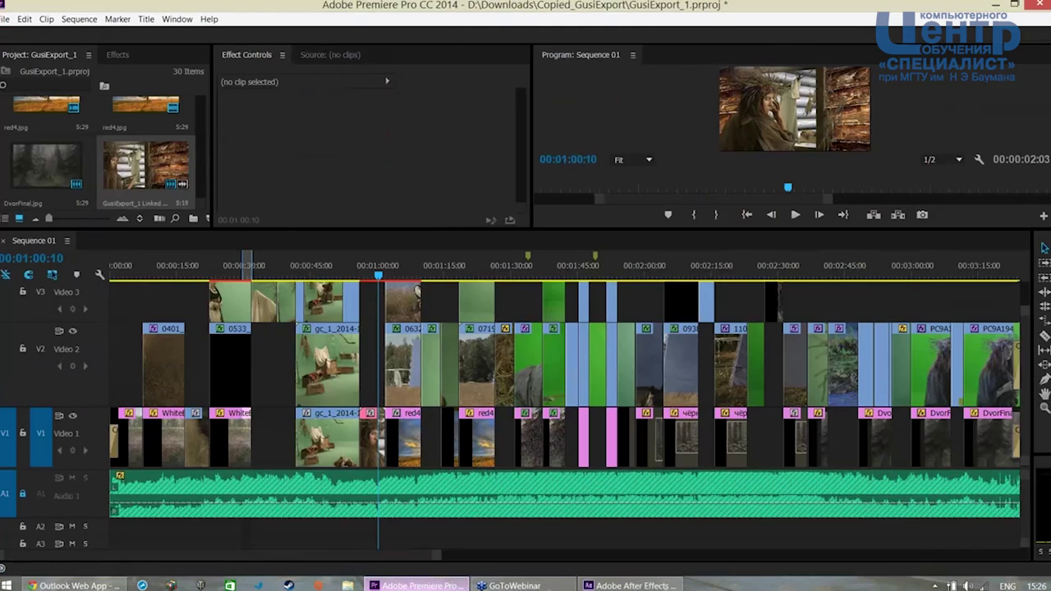
left_click_drag(576, 229, 557, 400)
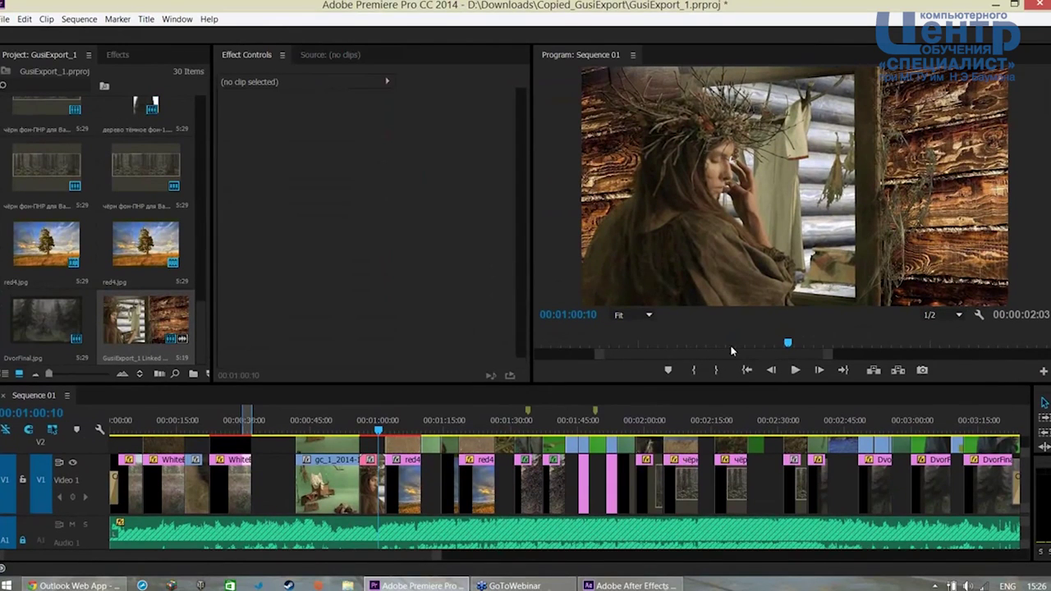
left_click(368, 426)
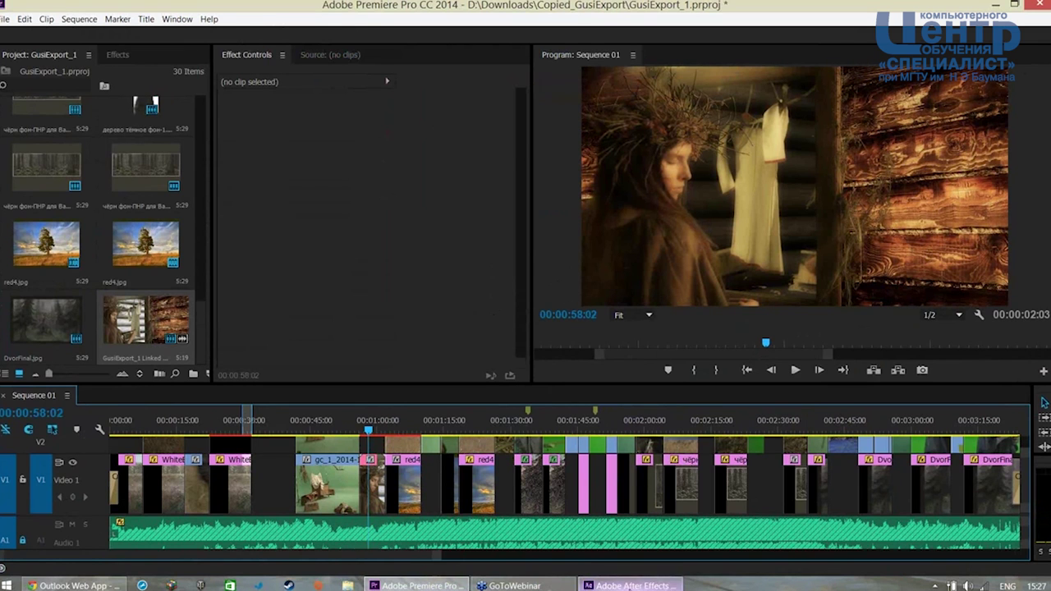
Switch back to After Effects to view the warm-graded GusiExport_1 Linked Comp 02
left_click(584, 585)
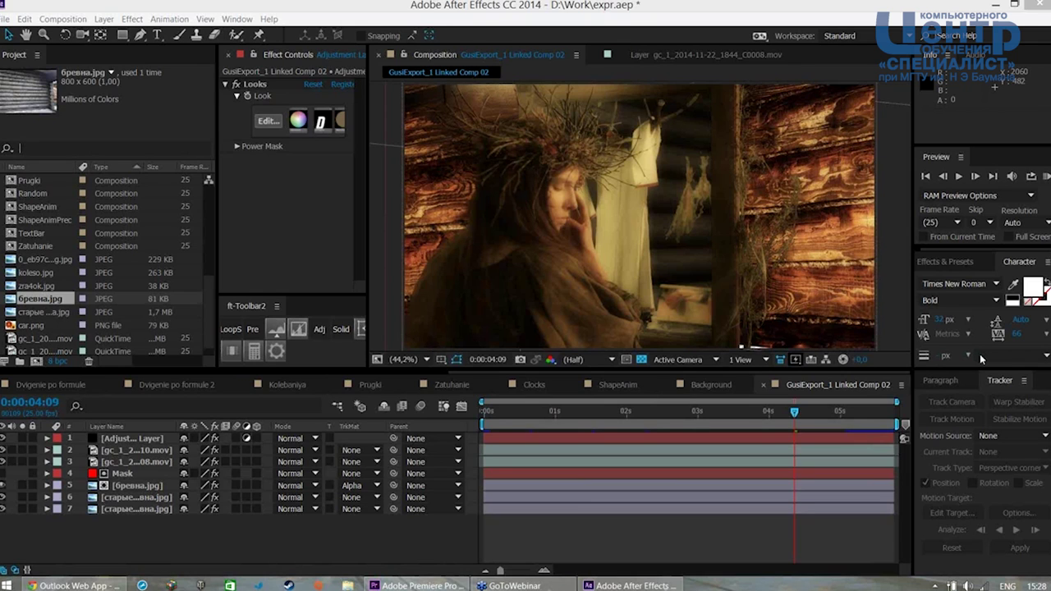
left_click(806, 360)
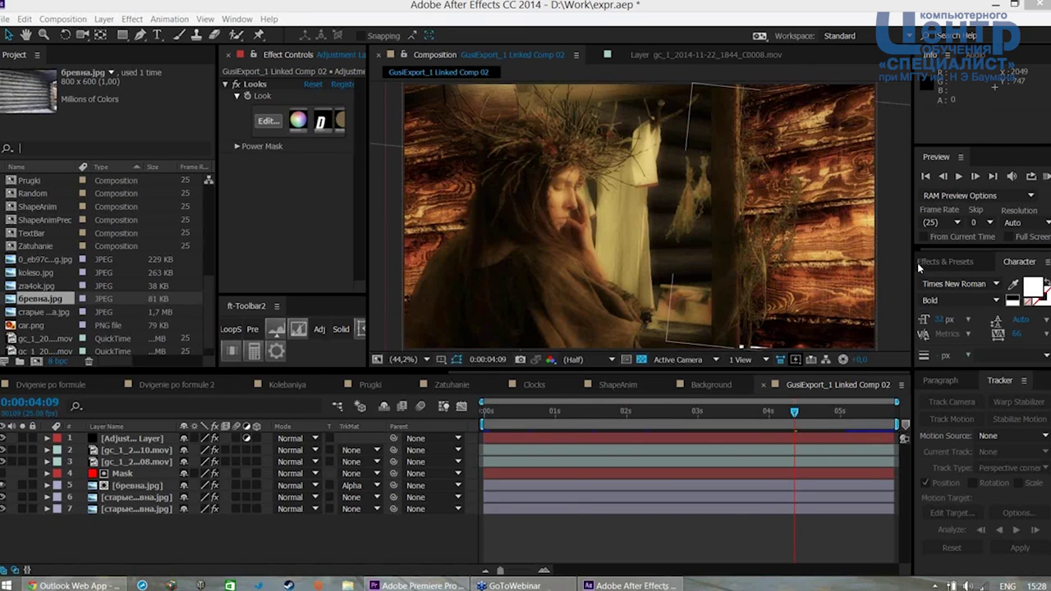
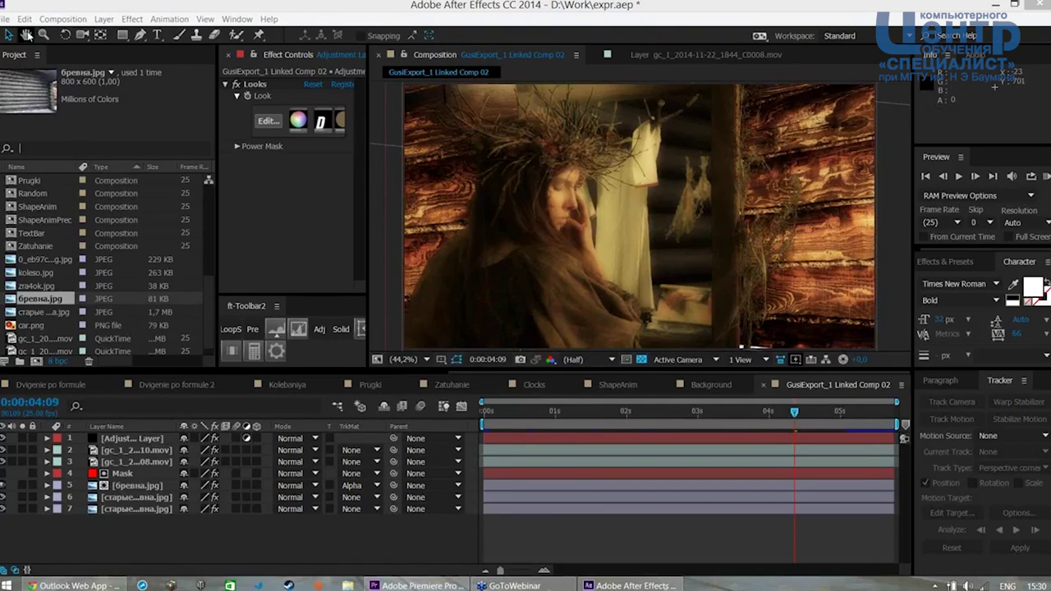
Reopen expr.aep from the recent projects list, discarding the unsaved changes
left_click(7, 19)
mouse_move(31, 60)
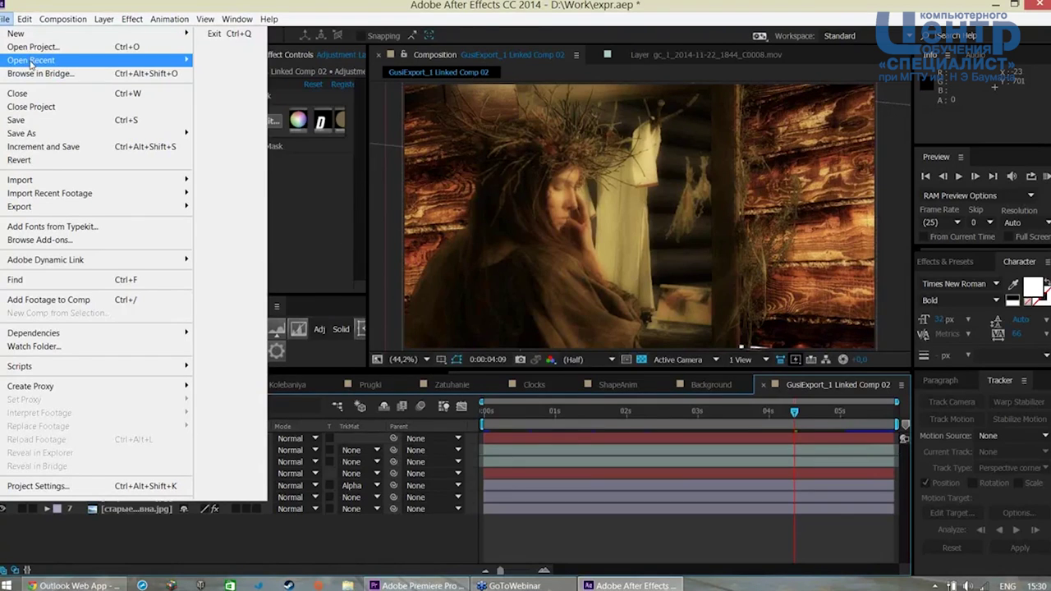
left_click(276, 69)
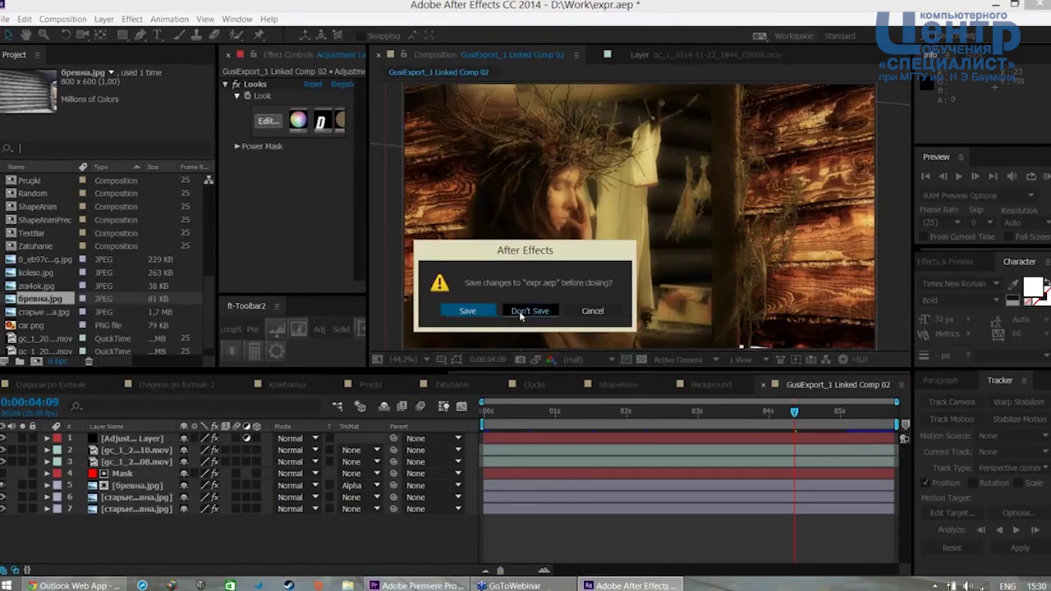
left_click(520, 312)
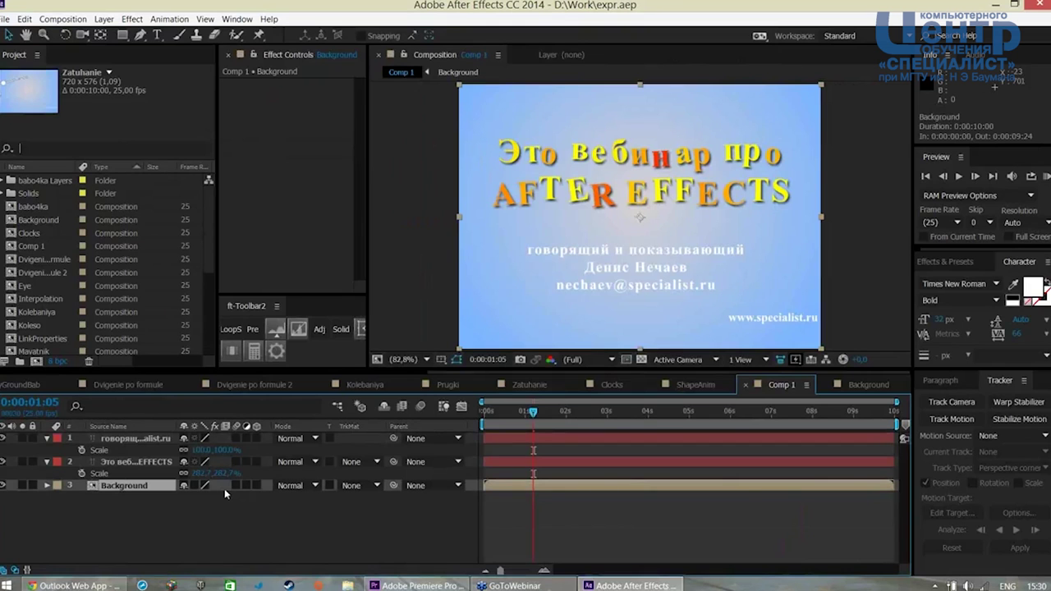
Create a new composition, Comp 2, with the default PAL D1/DV 720×576, 25 fps settings
key("ctrl+n")
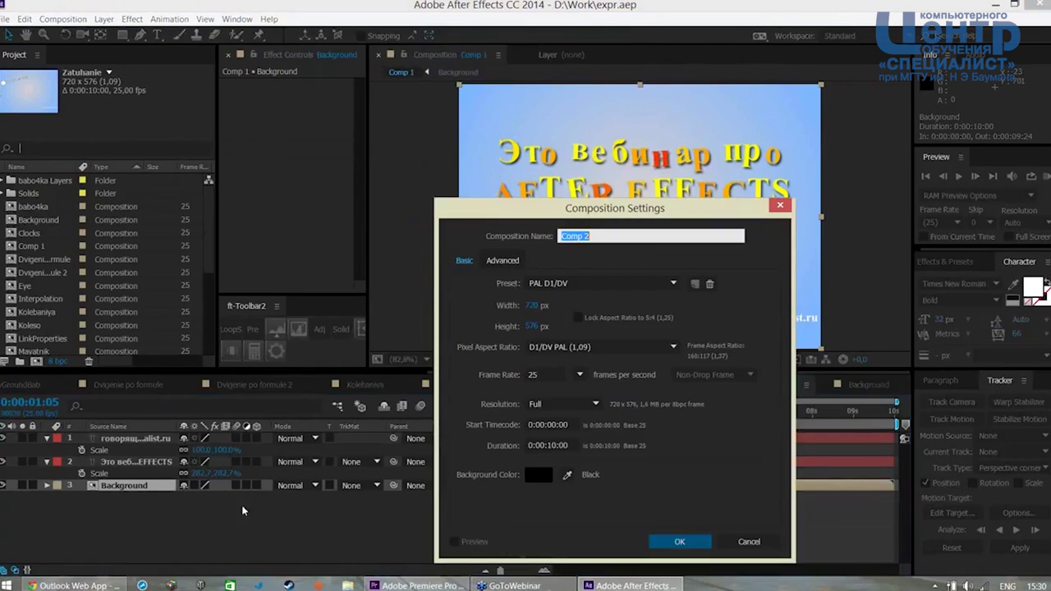
left_click(673, 540)
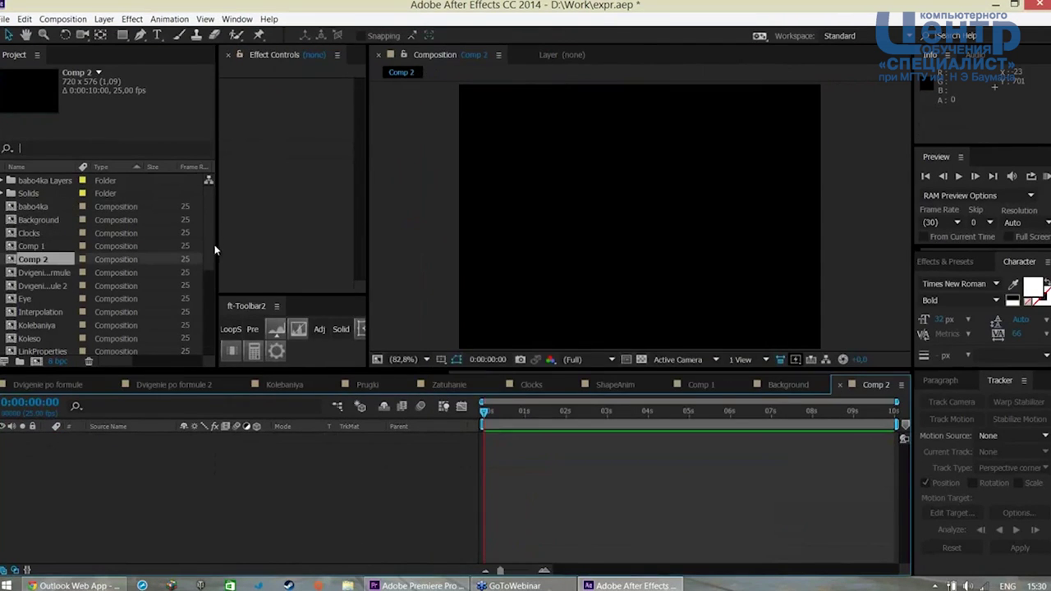
left_click_drag(209, 247, 208, 329)
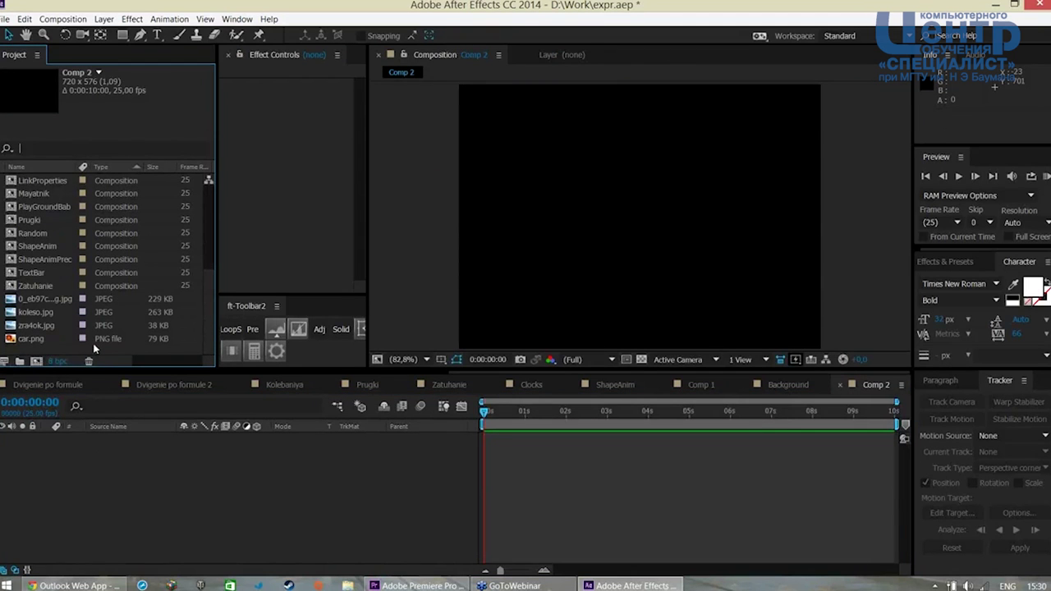
left_click_drag(209, 289, 211, 252)
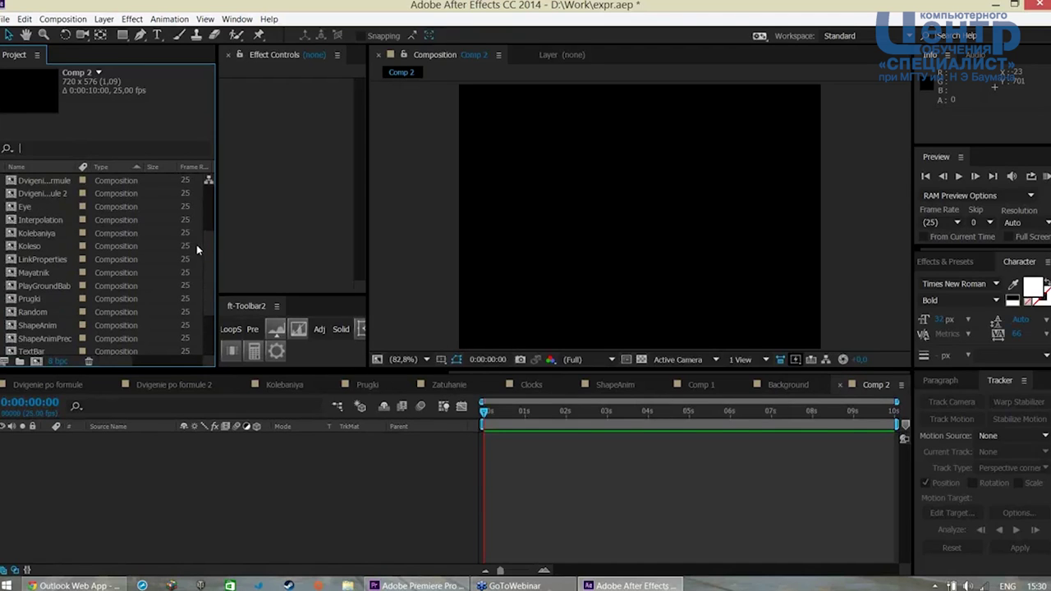
left_click_drag(209, 258, 210, 210)
Place the Background comp into Comp 2 as its only layer
left_click(15, 220)
mouse_move(15, 220)
left_mouse_down()
mouse_move(86, 337)
mouse_move(82, 509)
left_mouse_up()
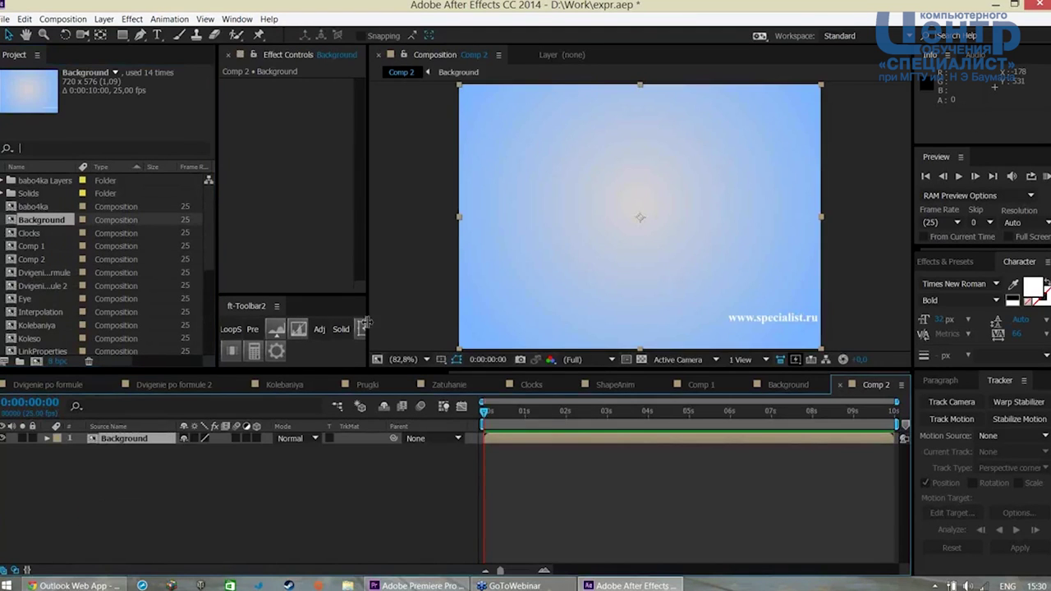
left_click_drag(367, 322, 360, 320)
left_click(319, 519)
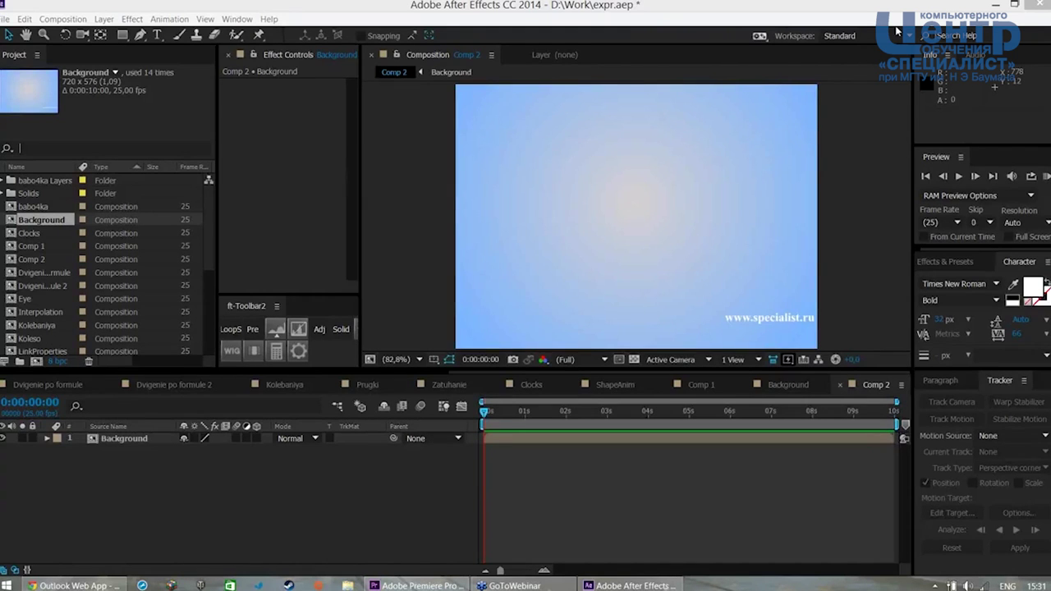
left_click(366, 455)
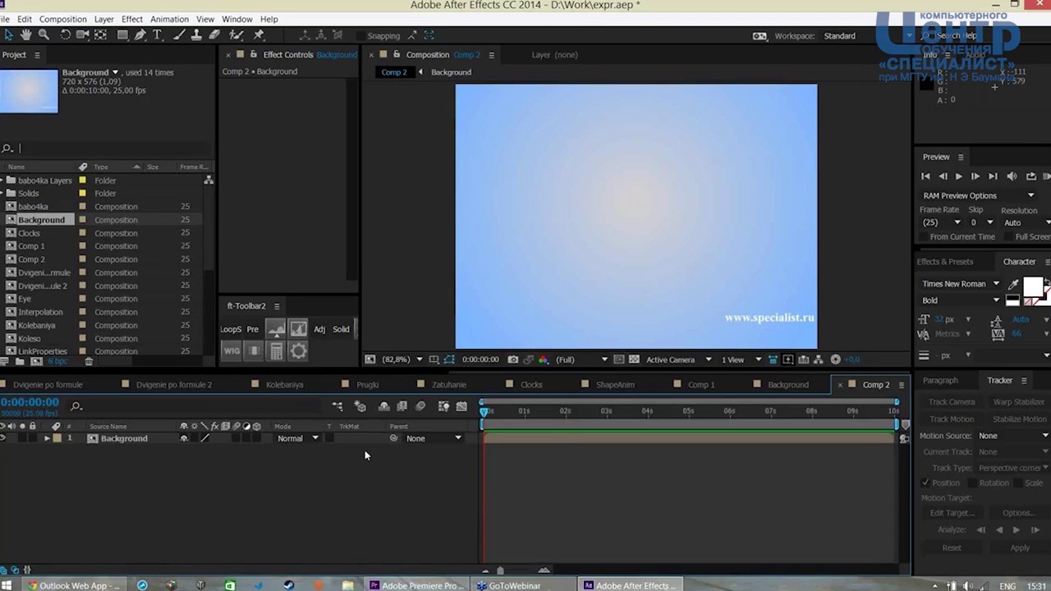
left_click(123, 35)
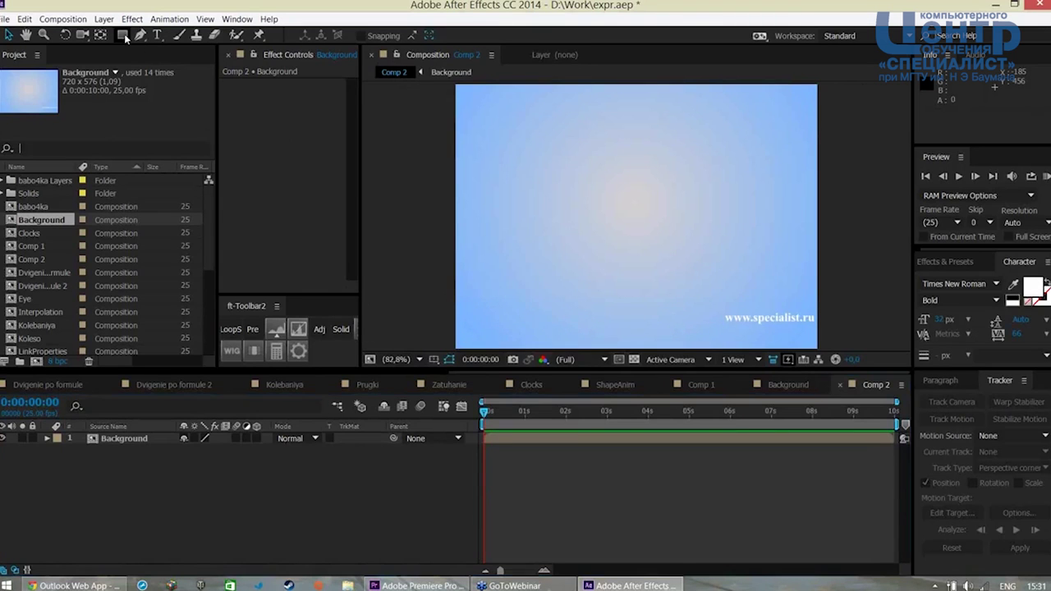
Draw a small white circle near the top of Comp 2 with the Ellipse tool
left_click(181, 65)
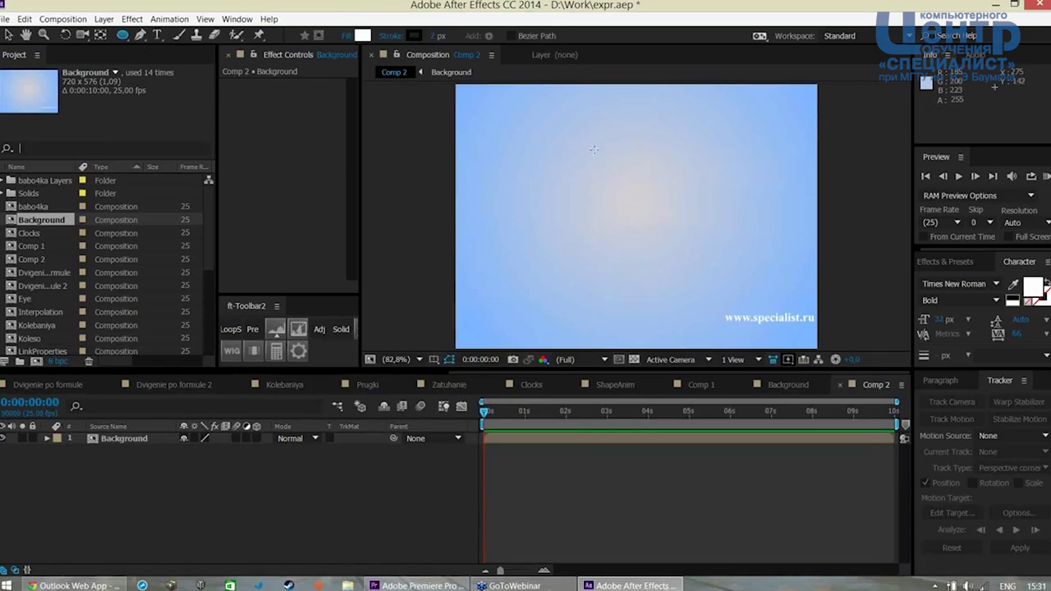
left_click_drag(625, 122, 660, 156)
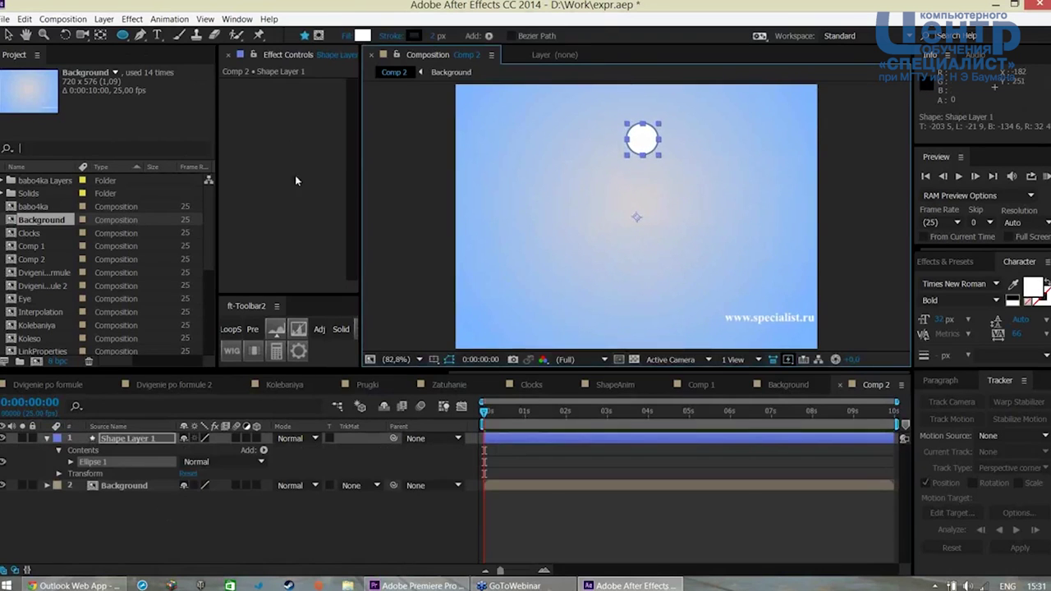
left_click(9, 35)
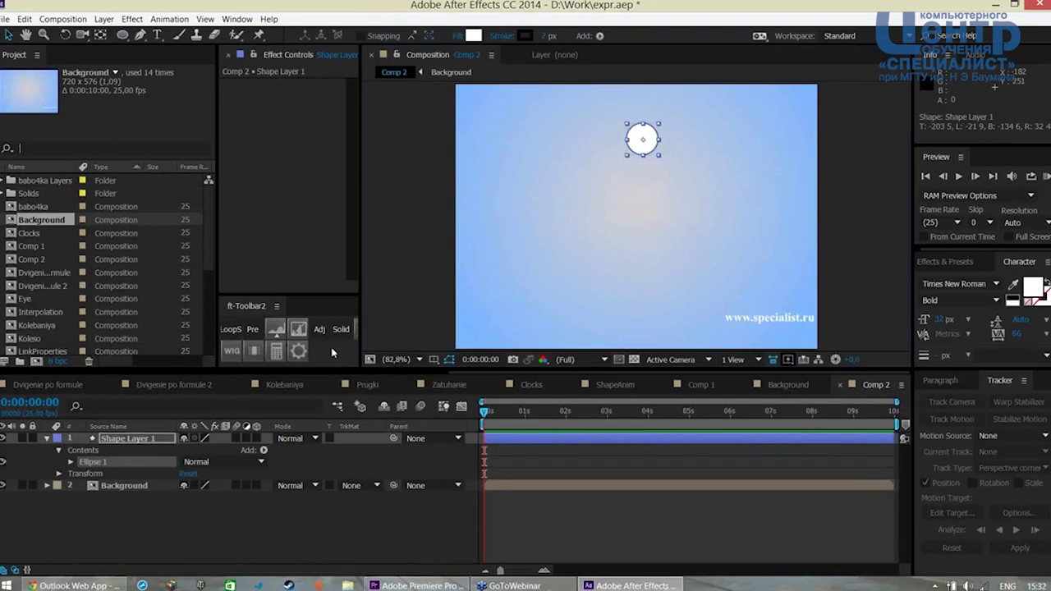
Move the circle's anchor point to its centre with the Pan Behind tool, then collapse its Contents
left_click(100, 34)
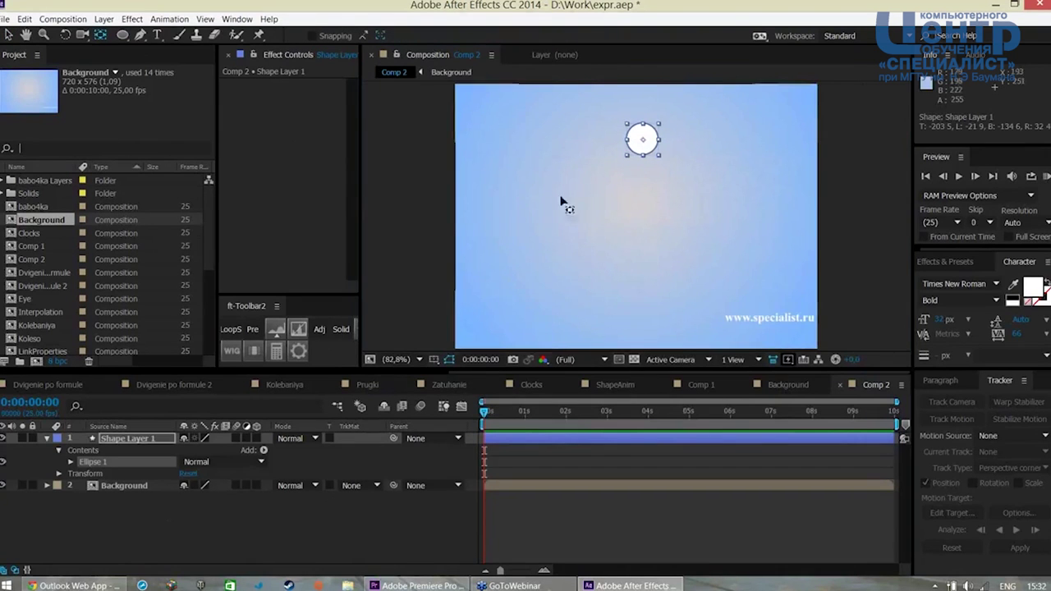
left_click(676, 201)
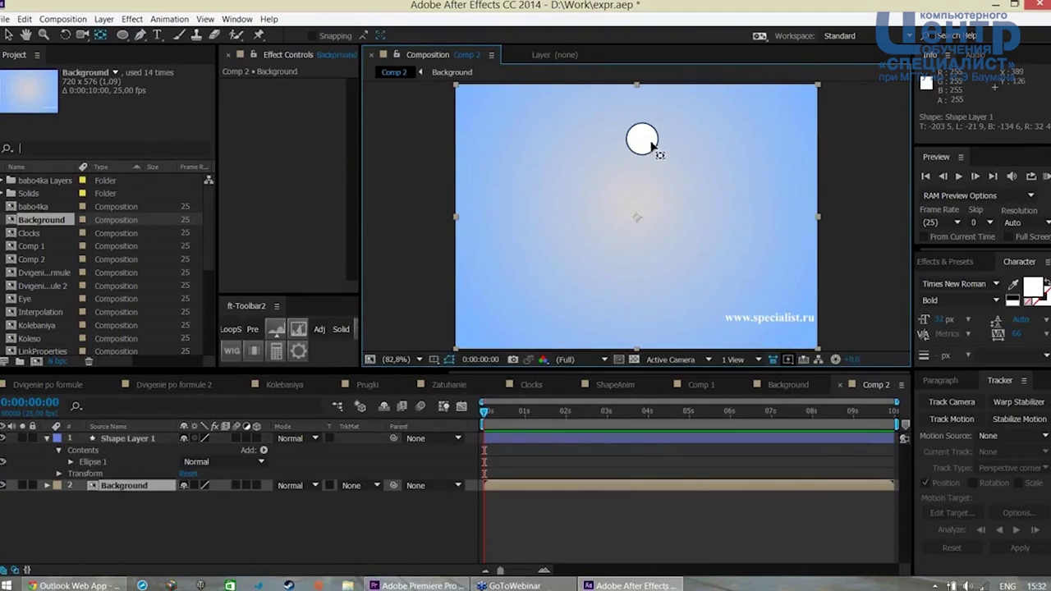
left_click(155, 439)
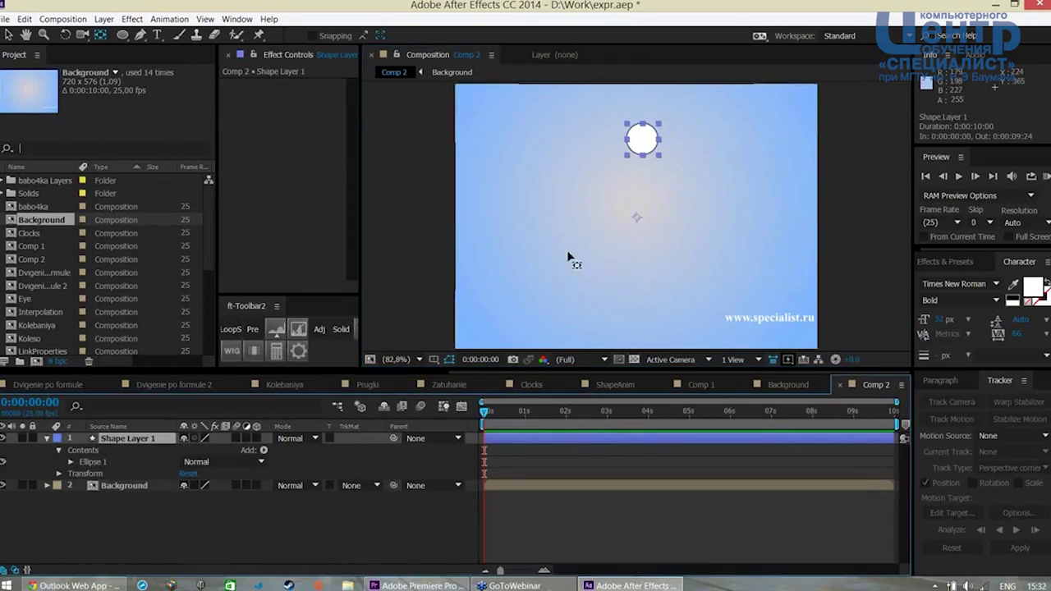
left_click_drag(635, 219, 642, 138)
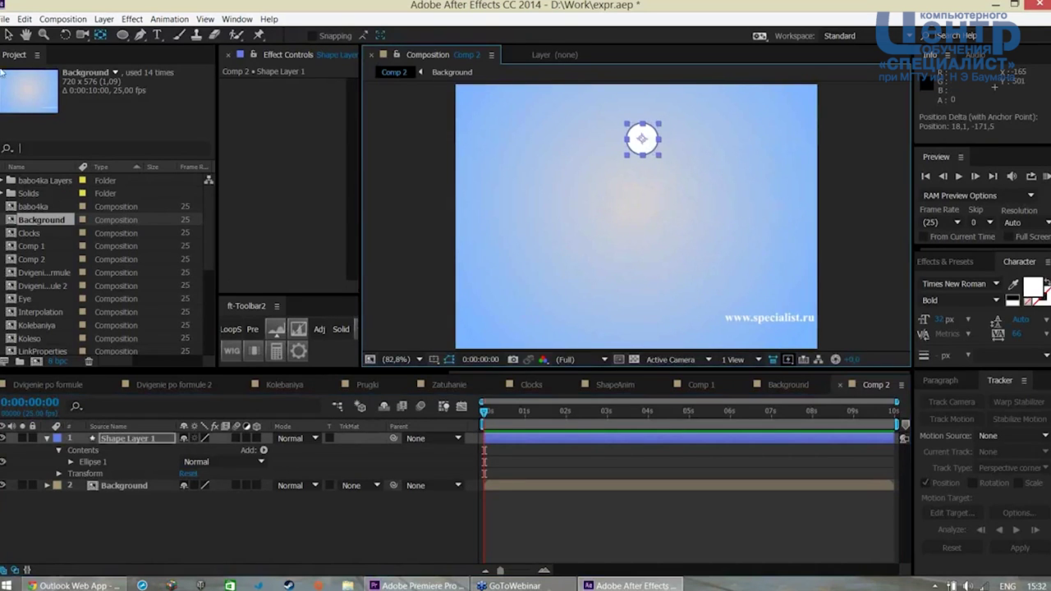
left_click(8, 34)
left_click(402, 257)
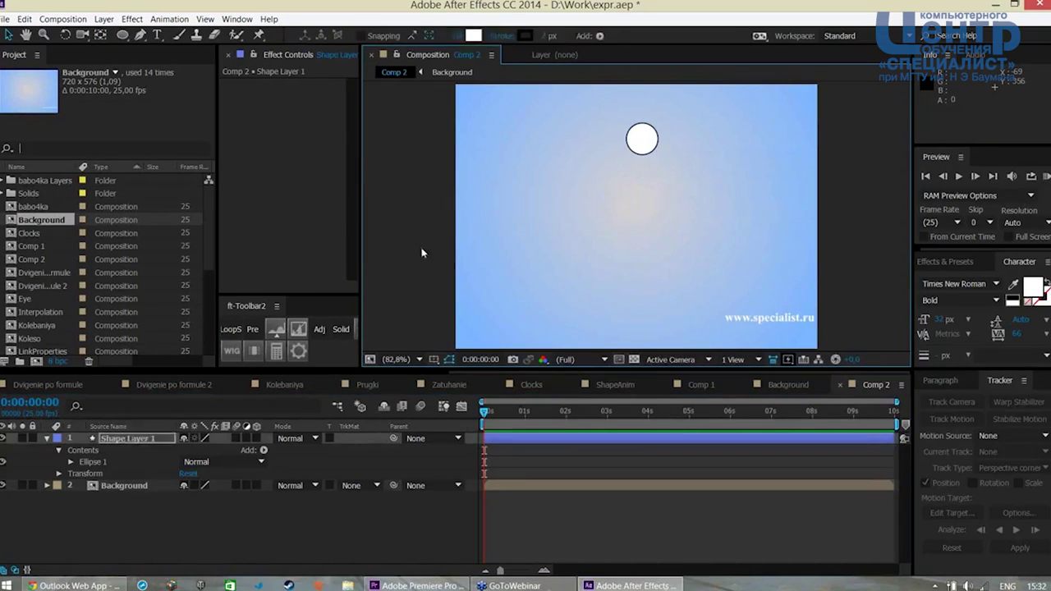
left_click(125, 441)
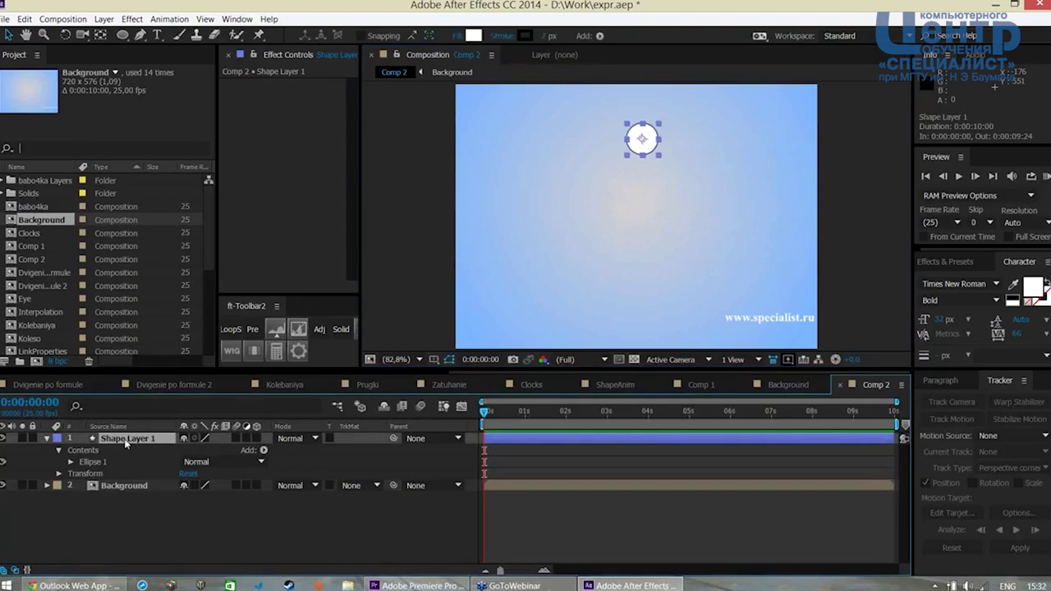
left_click(48, 438)
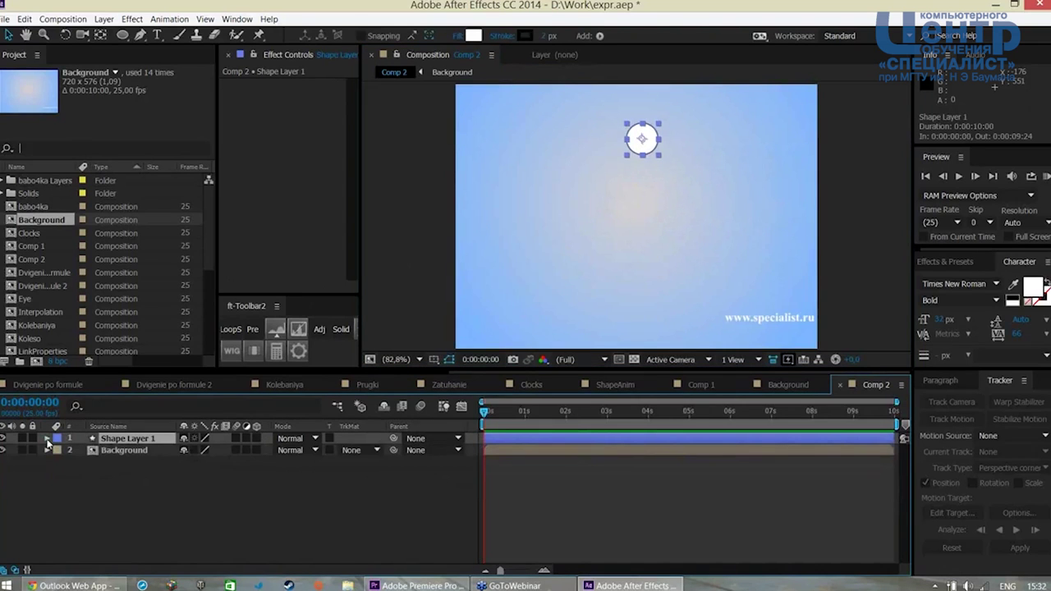
left_click(48, 440)
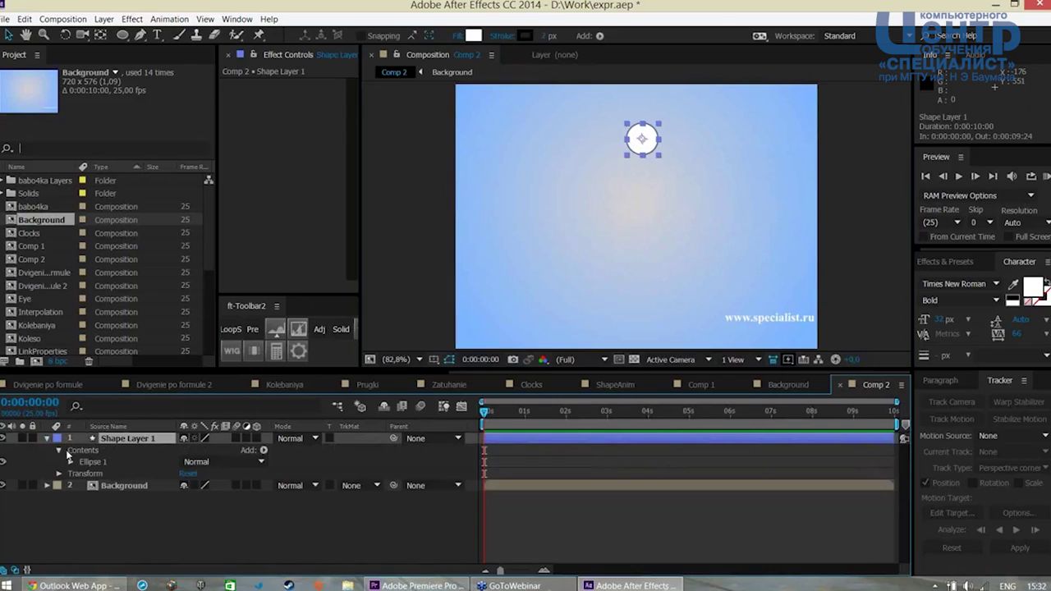
left_click(59, 450)
Reveal Shape Layer 1's Transform properties and test a Position change, then undo it
left_click(59, 462)
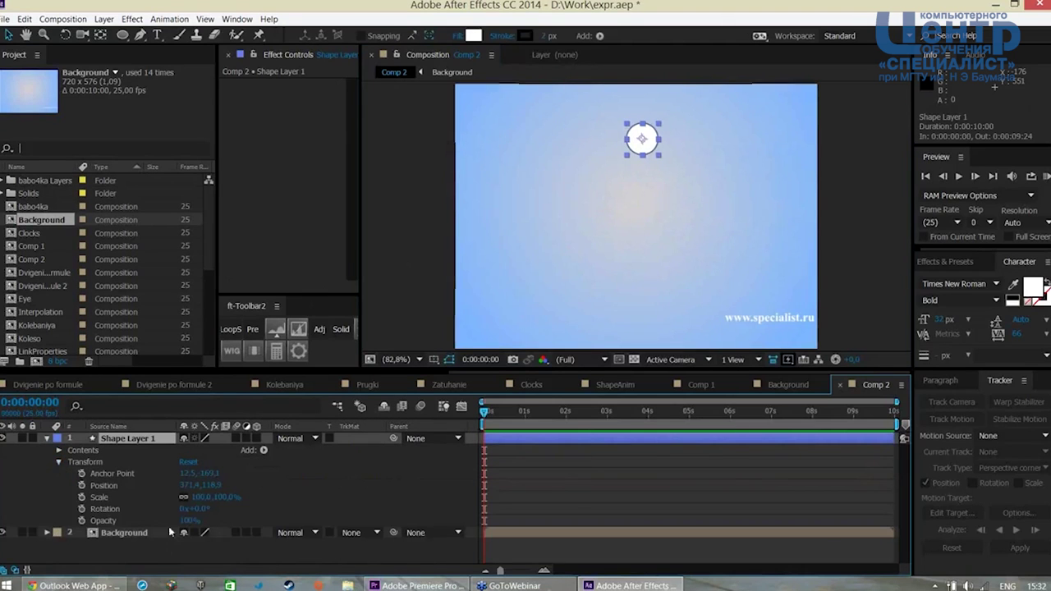
mouse_move(190, 486)
left_mouse_down()
mouse_move(253, 479)
mouse_move(197, 485)
mouse_move(212, 503)
mouse_move(277, 500)
left_mouse_up()
key("ctrl+z")
Move the circle's anchor point down below it, near the comp centre
key("y")
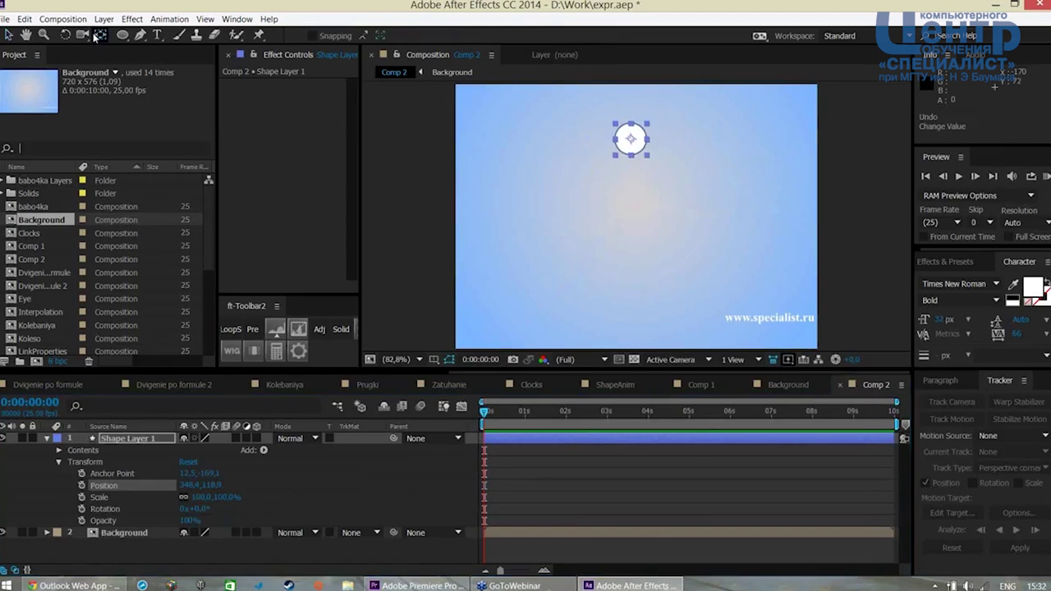
left_click_drag(630, 140, 619, 233)
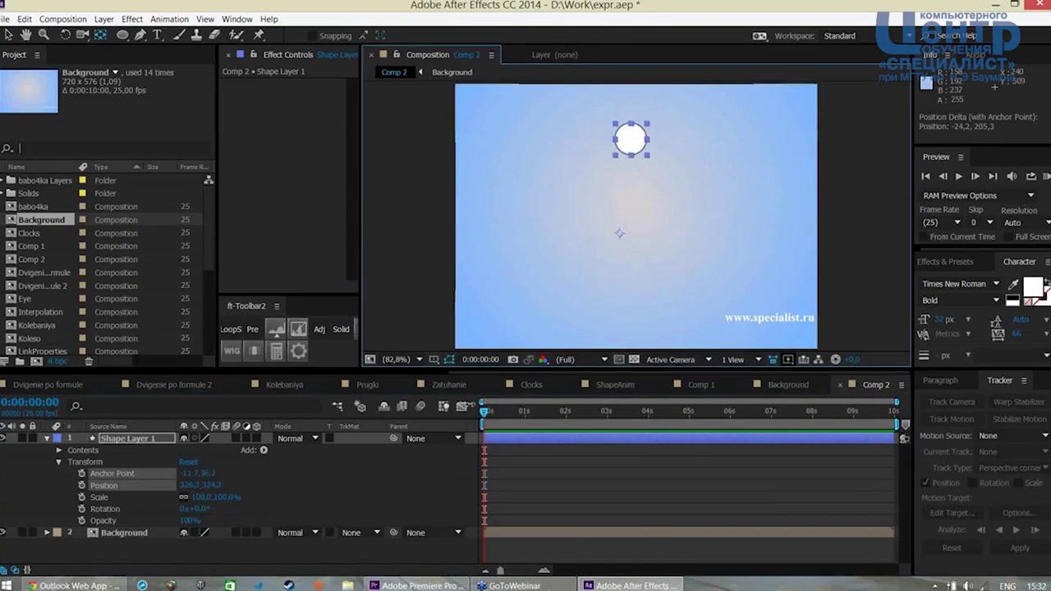
left_click_drag(195, 508, 174, 520)
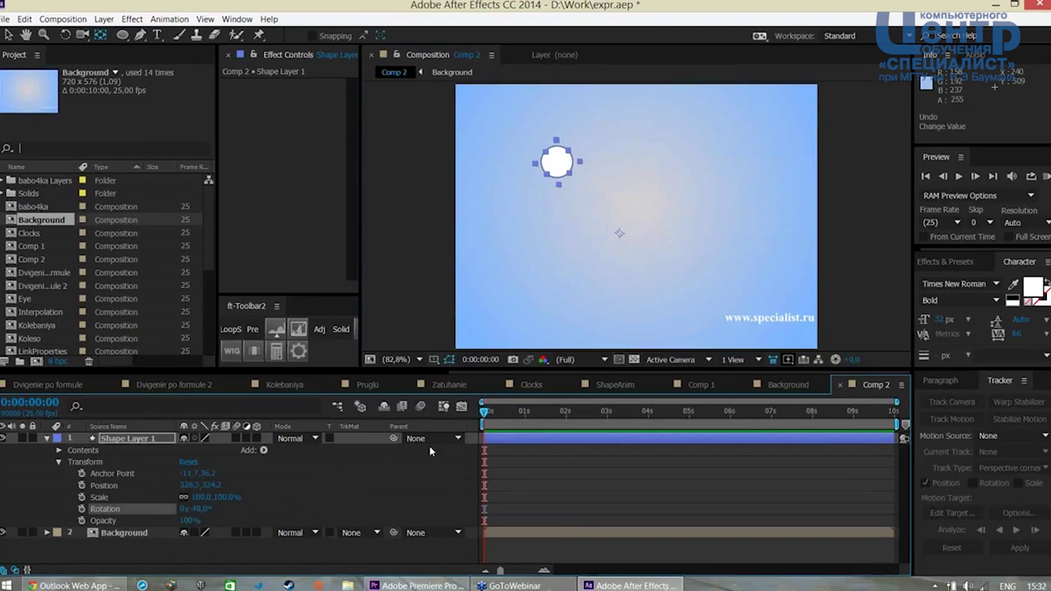
key("ctrl+z")
key("ctrl+z")
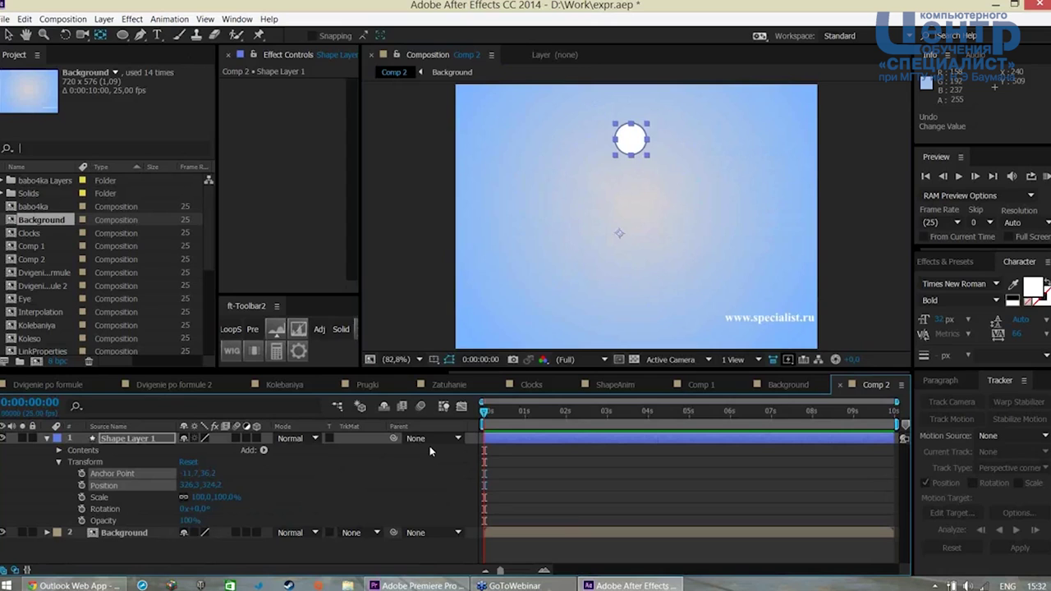
key("ctrl+alt+Home")
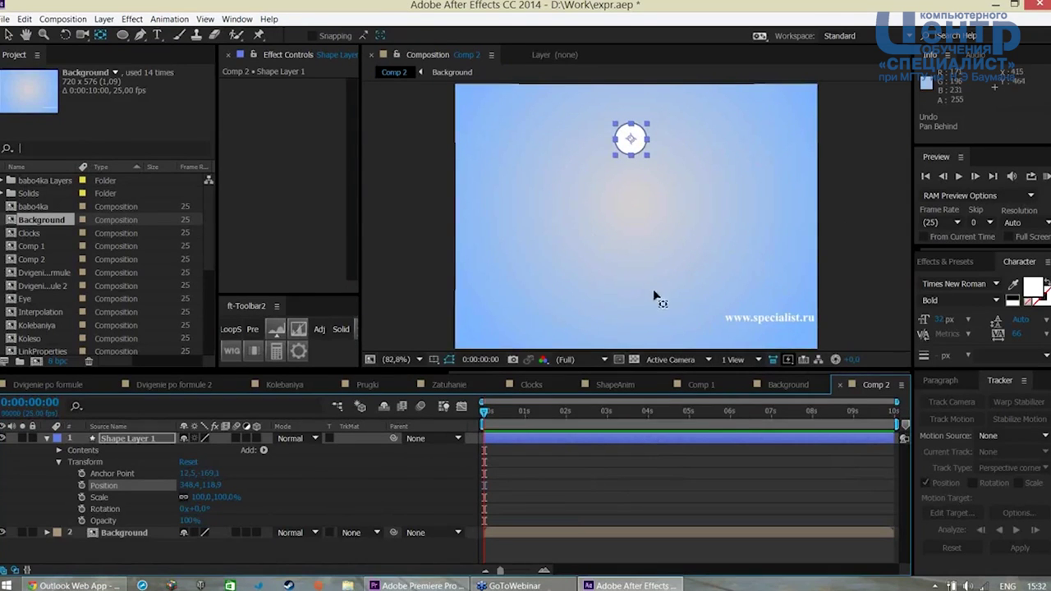
left_click_drag(630, 138, 629, 243)
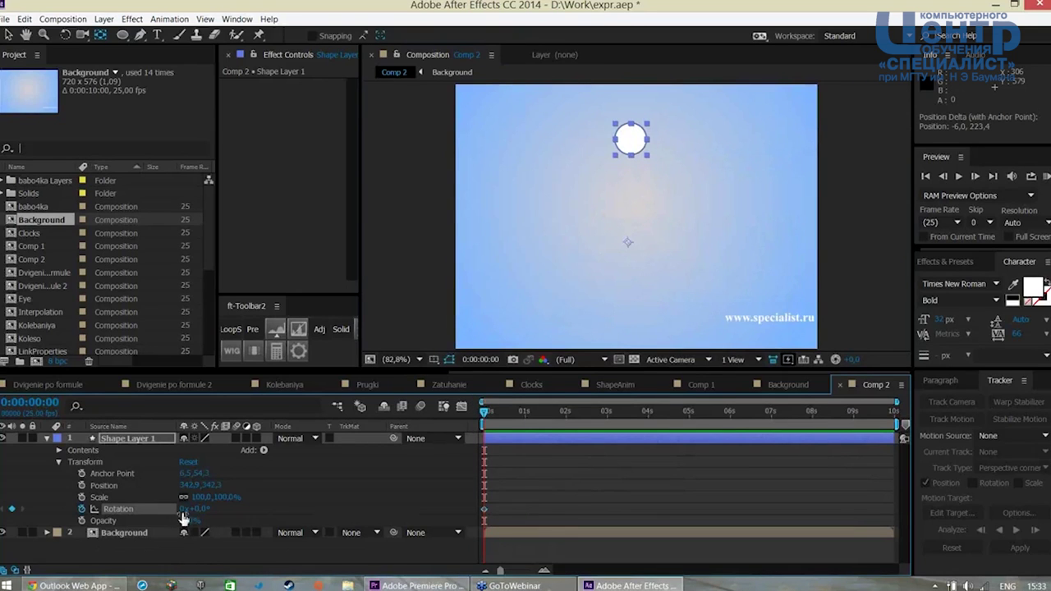
At 0:00:01:23, enter Rotation 360 for a 1x+0.0° keyframe and scrub to preview the spin
left_click_drag(485, 412, 565, 421)
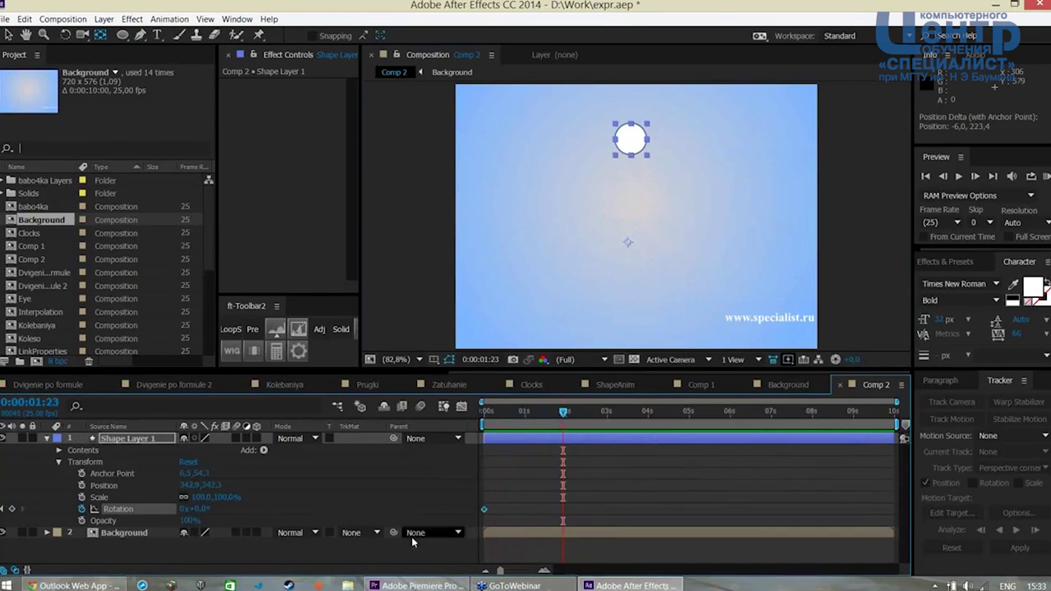
left_click(197, 509)
type("360")
key("Return")
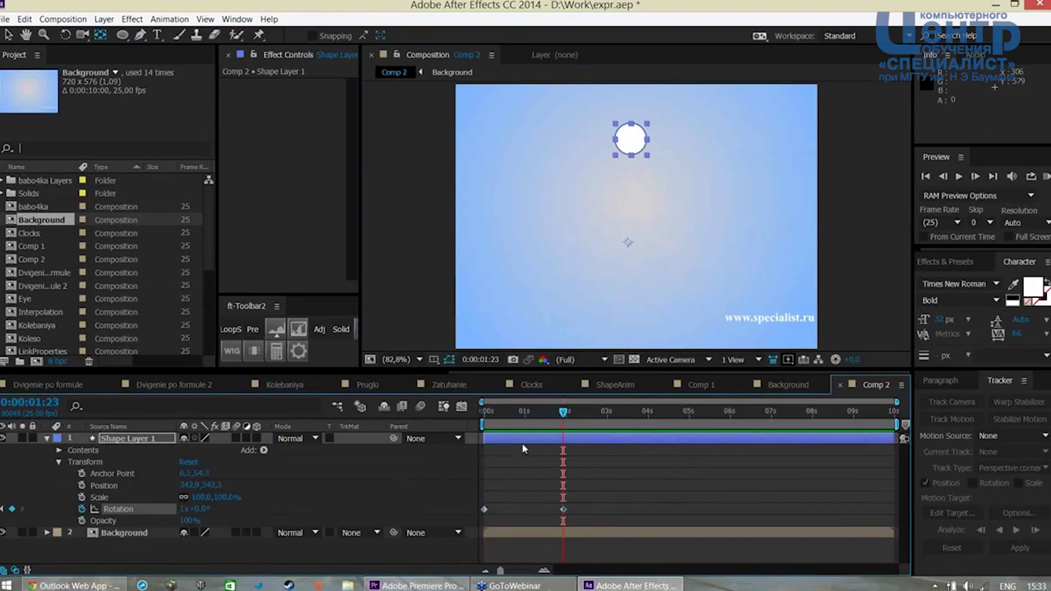
mouse_move(564, 412)
left_mouse_down()
mouse_move(541, 419)
mouse_move(542, 435)
mouse_move(564, 435)
left_mouse_up()
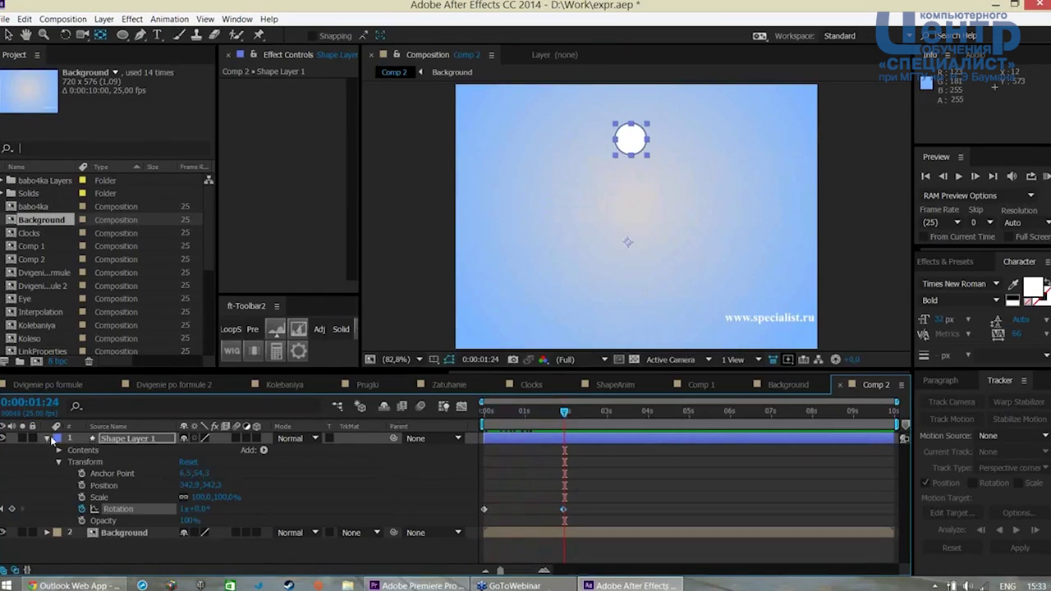
left_click(47, 438)
left_click(112, 440)
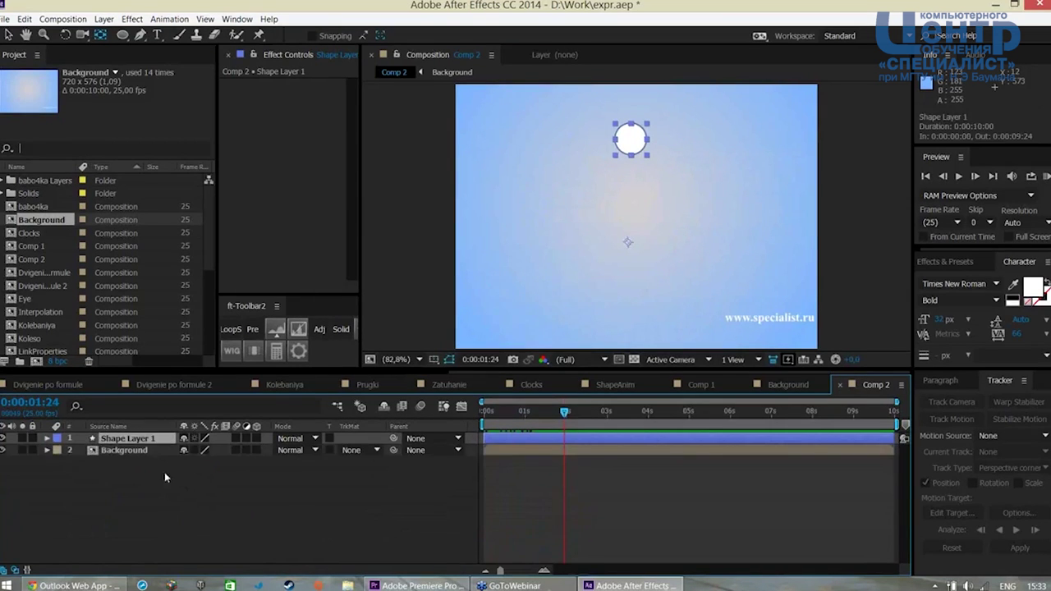
Duplicate the circle as Shape Layer 2 and set its starting Rotation to 22°
key("ctrl+d")
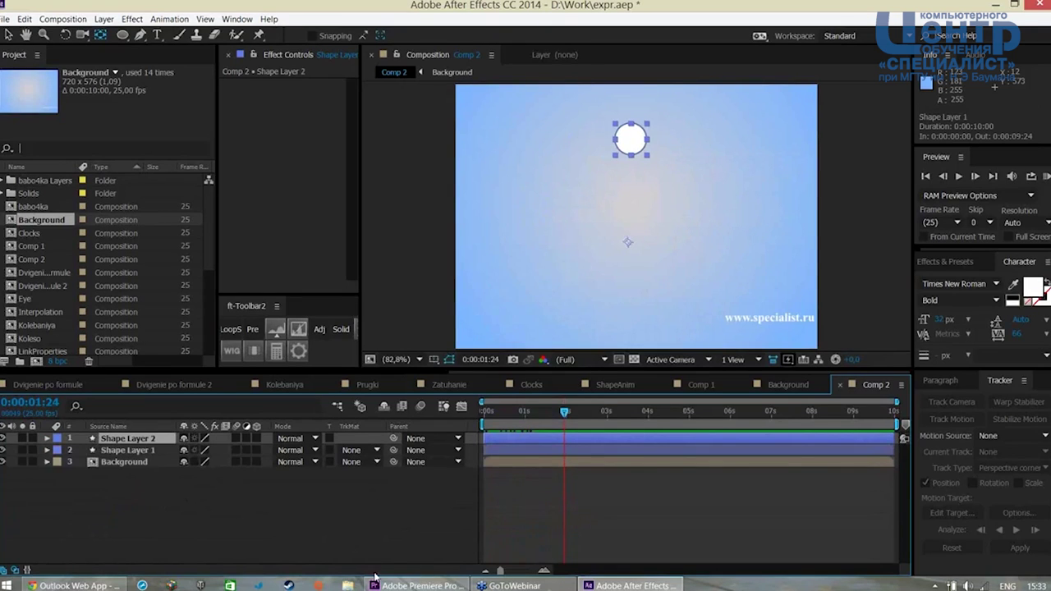
key("u")
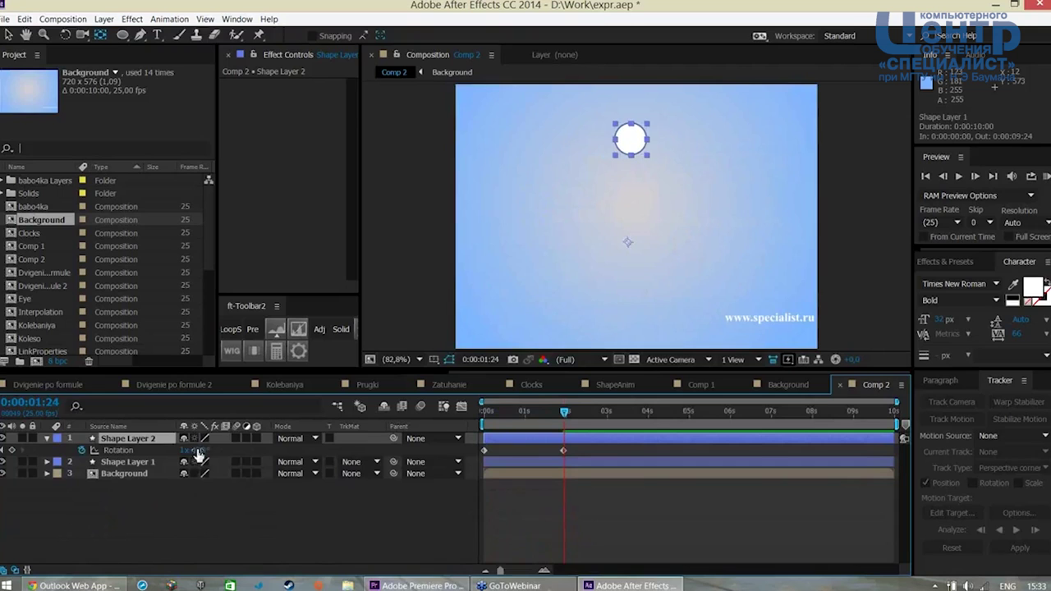
left_click_drag(201, 451, 223, 456)
left_click(562, 414)
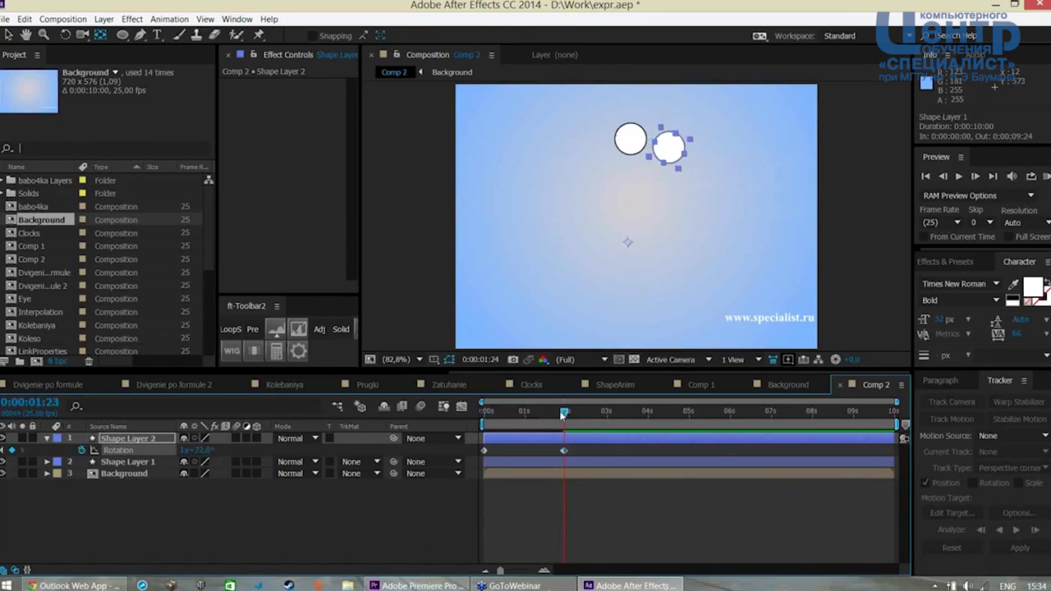
left_click_drag(563, 414, 482, 419)
left_click(201, 450)
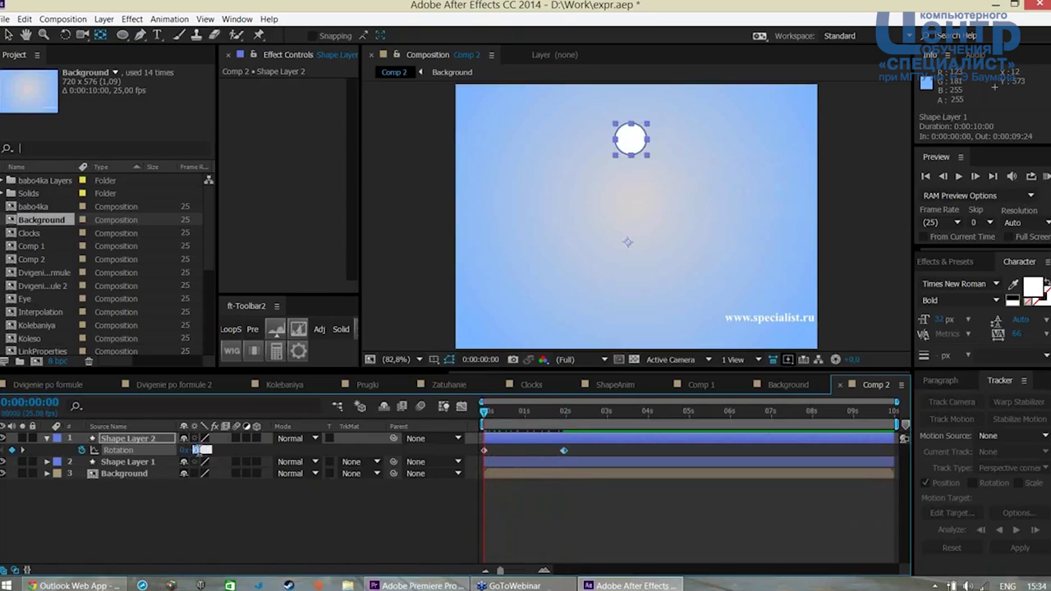
type("22")
key("Return")
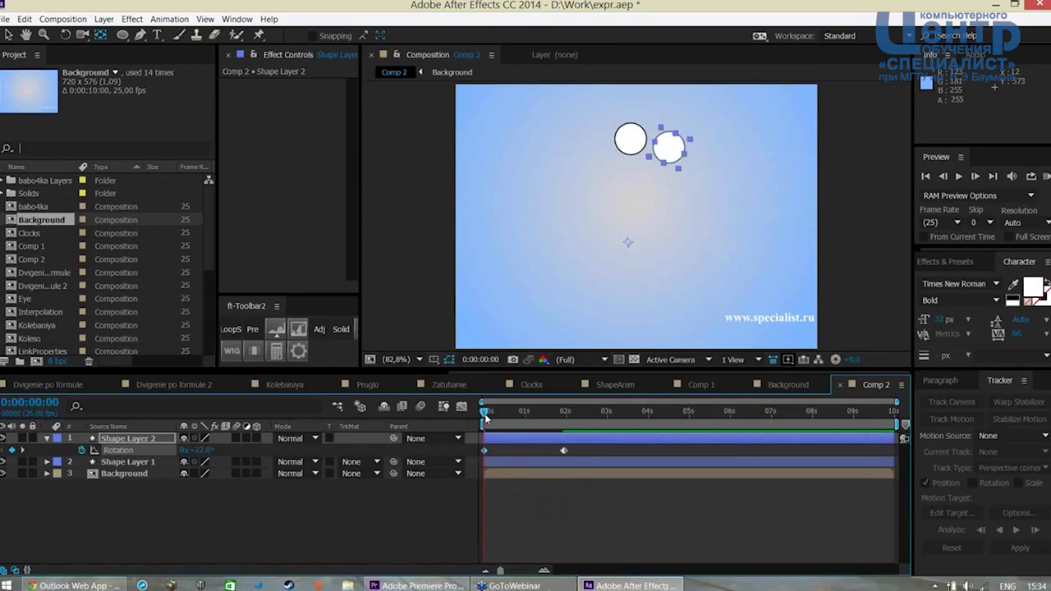
Set the second Rotation keyframe to 1x+22.0° and nudge it to 0:00:02:02
left_click_drag(484, 419, 483, 418)
left_click_drag(485, 417, 562, 419)
left_click(199, 450)
type("22")
key("Return")
left_click_drag(568, 452, 571, 453)
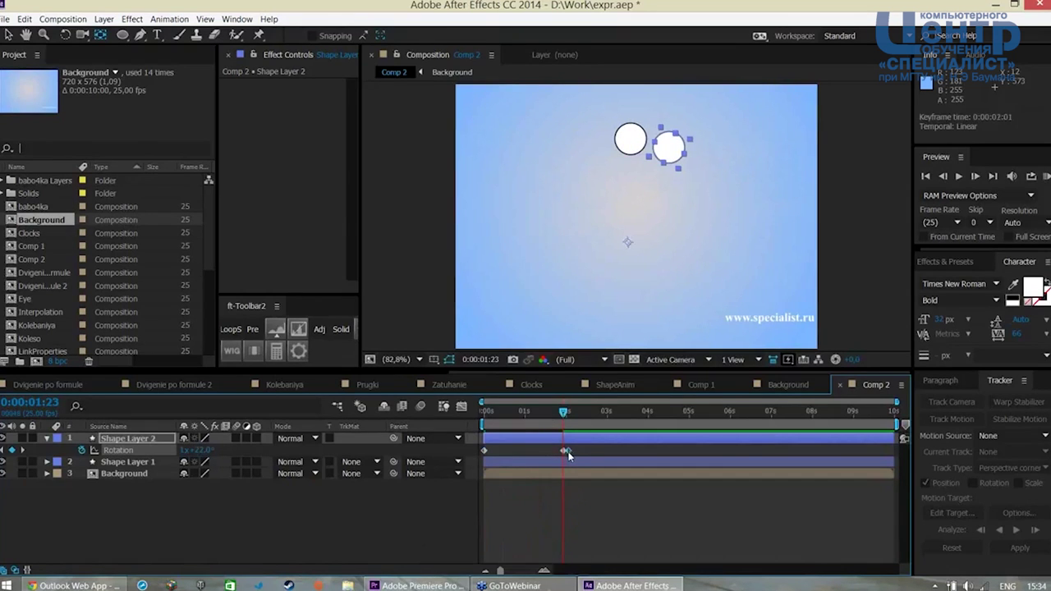
left_click(532, 410)
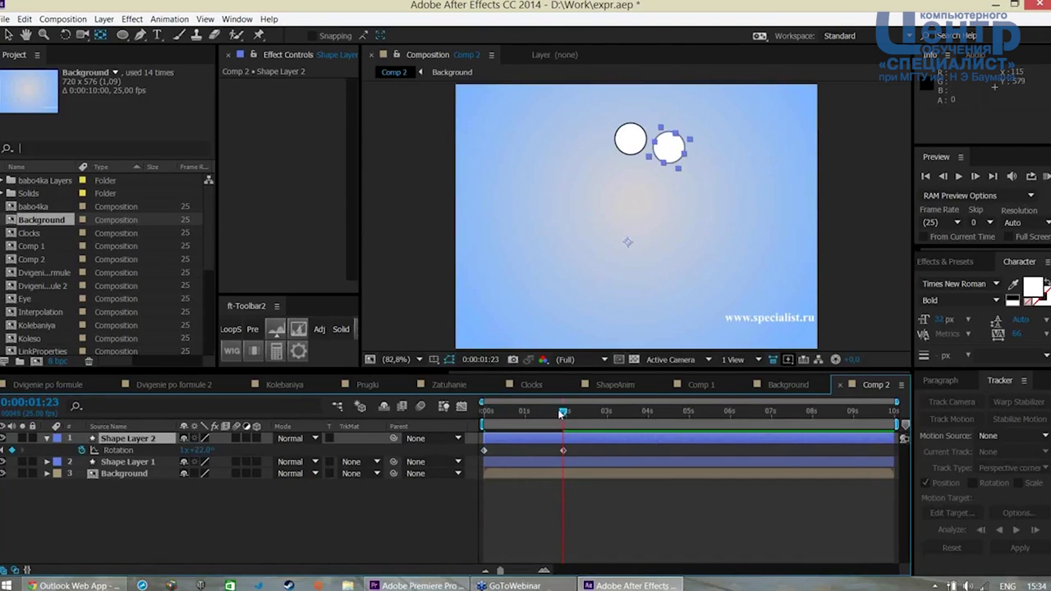
Play back the animation, then raise the second keyframe's Rotation to 3x+22.0°
left_click_drag(560, 413, 470, 424)
key("space")
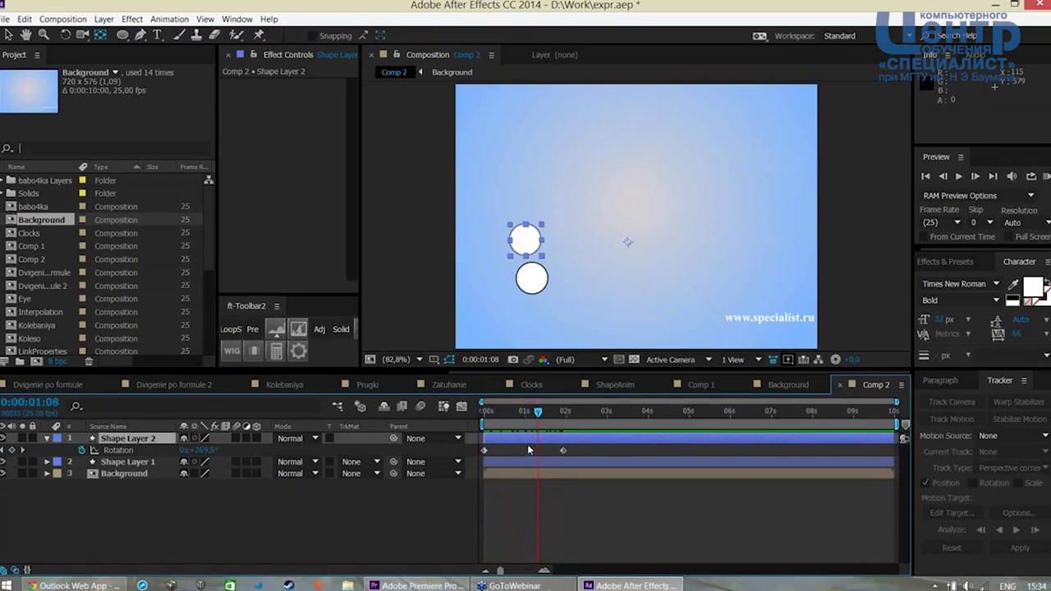
left_click_drag(539, 413, 480, 426)
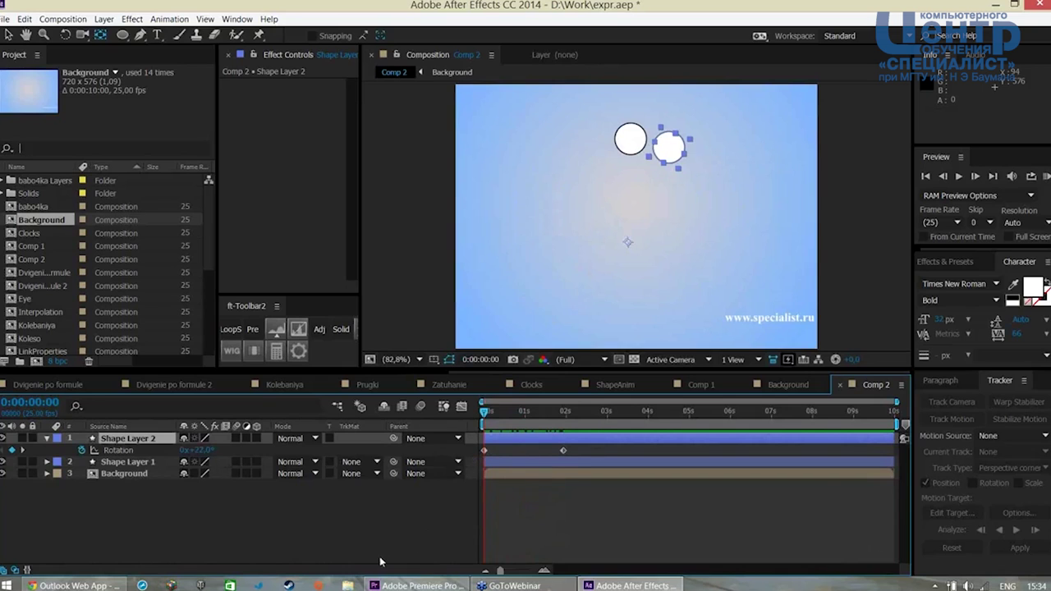
left_click_drag(491, 412, 563, 412)
left_click(183, 452)
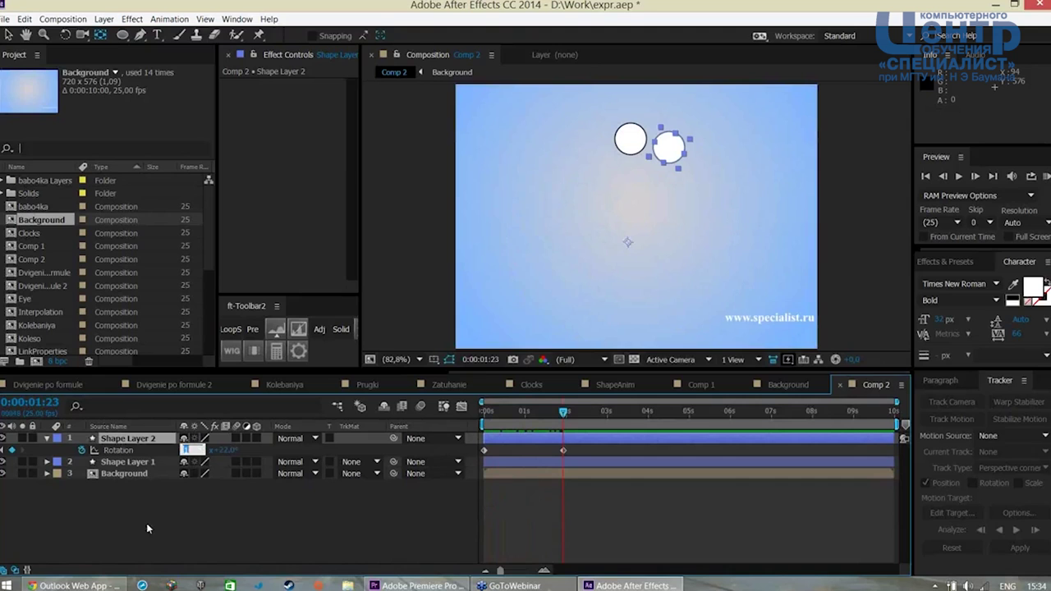
type("3")
key("Return")
left_click_drag(563, 412, 484, 425)
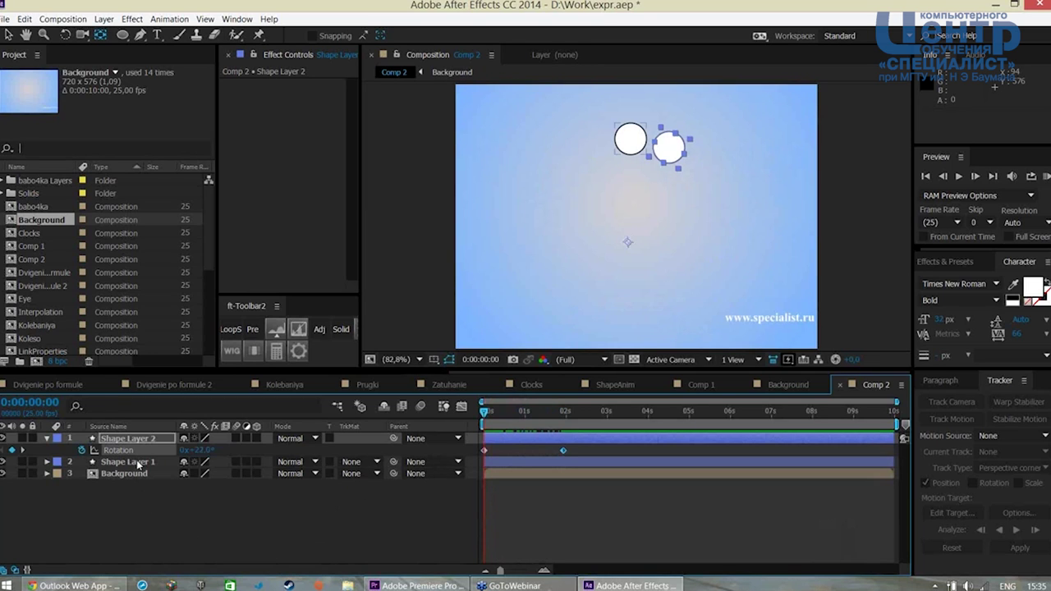
left_click(151, 440)
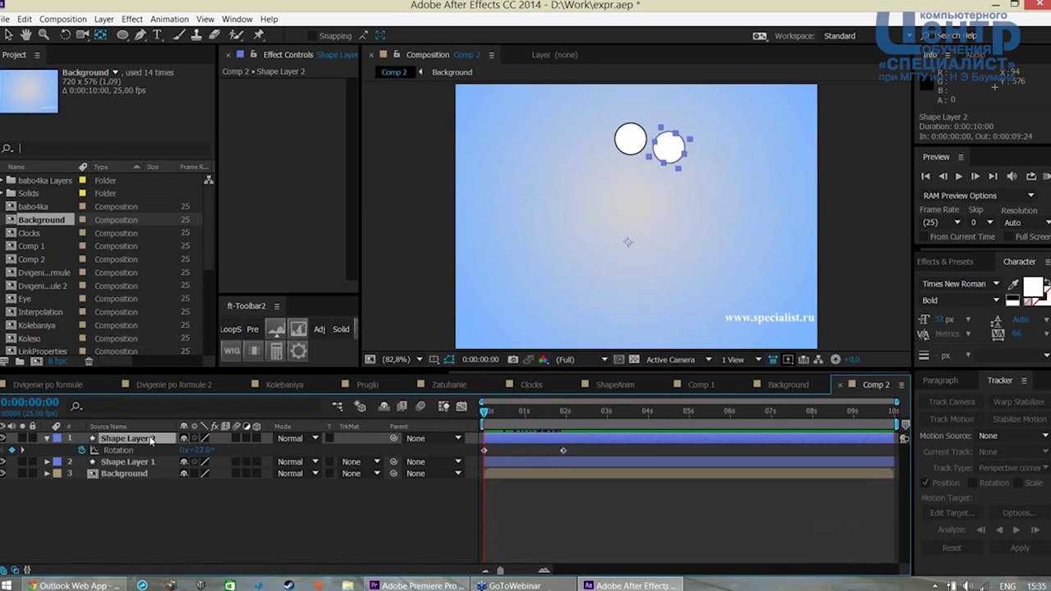
Delete Shape Layer 2 and clear Shape Layer 1's Rotation keyframes, leaving 0x+0.0°
key("Delete")
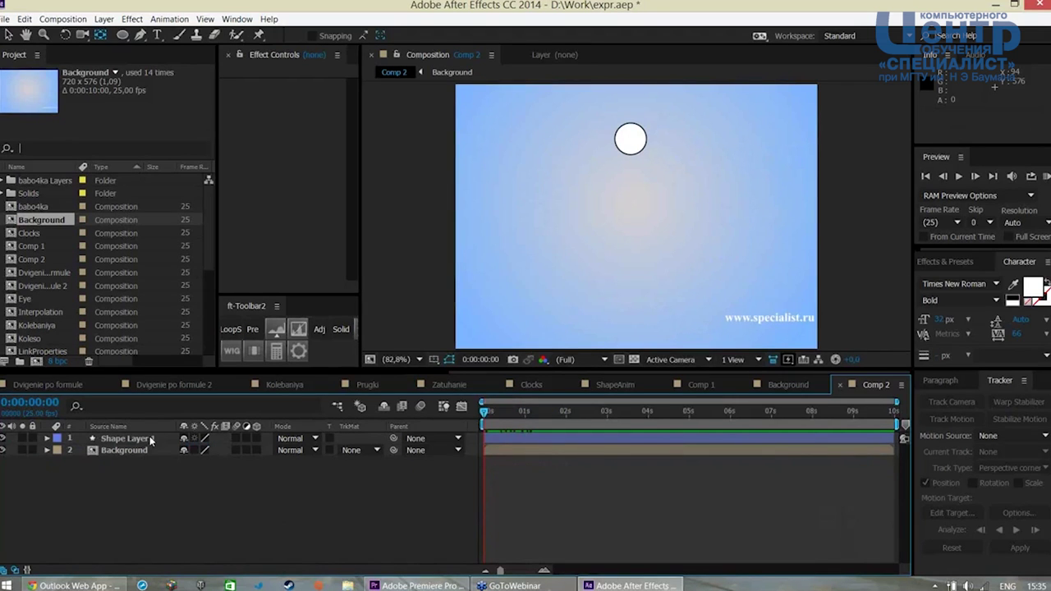
left_click(150, 438)
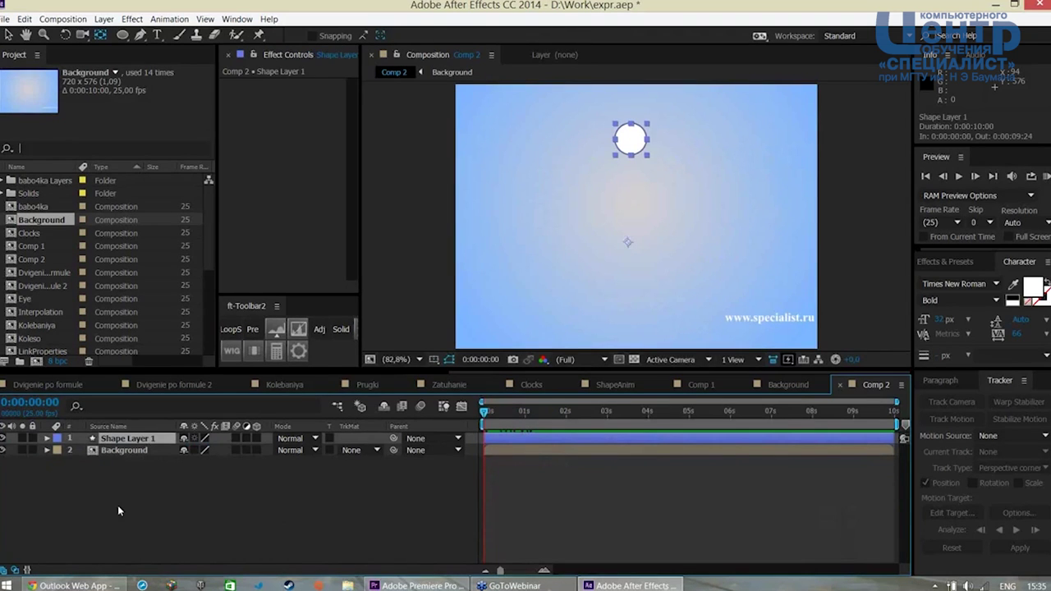
key("u")
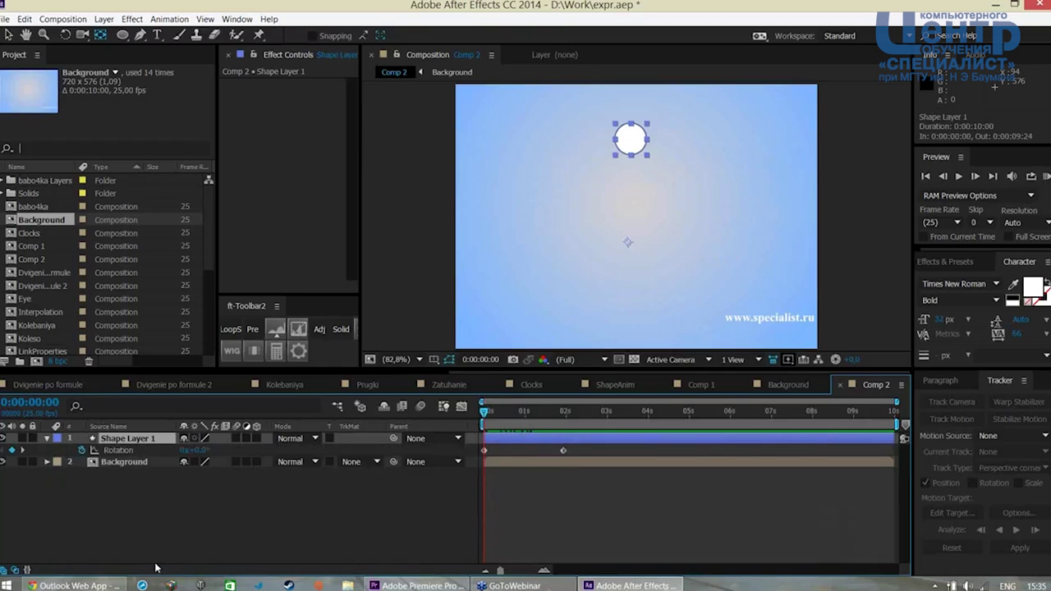
left_click(81, 450)
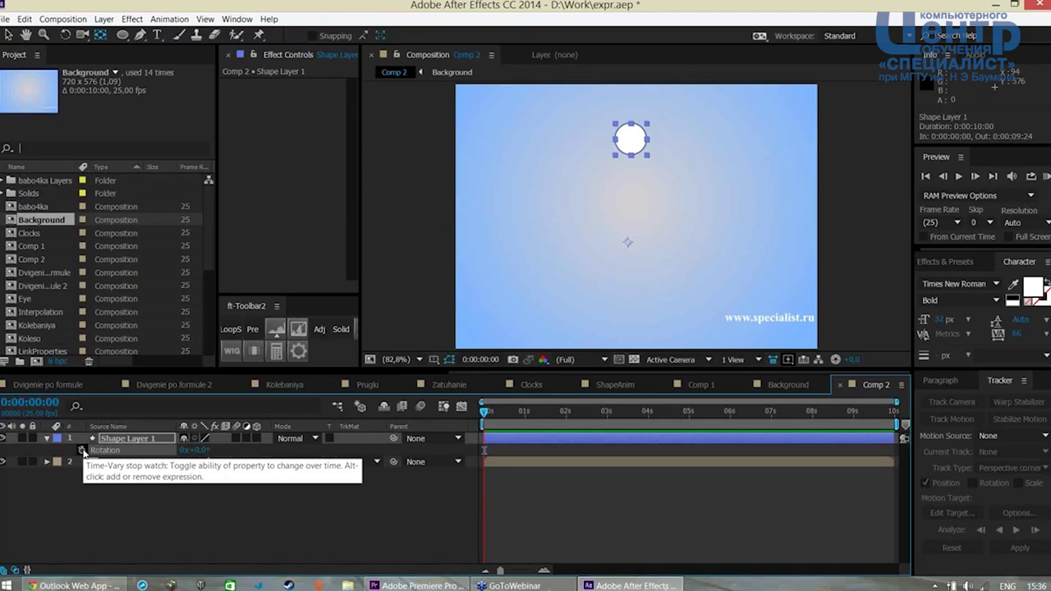
Add the expression 'time' to Shape Layer 1's Rotation, reading 0x+5.0° at 0:00:05:00
left_click(82, 451, "alt")
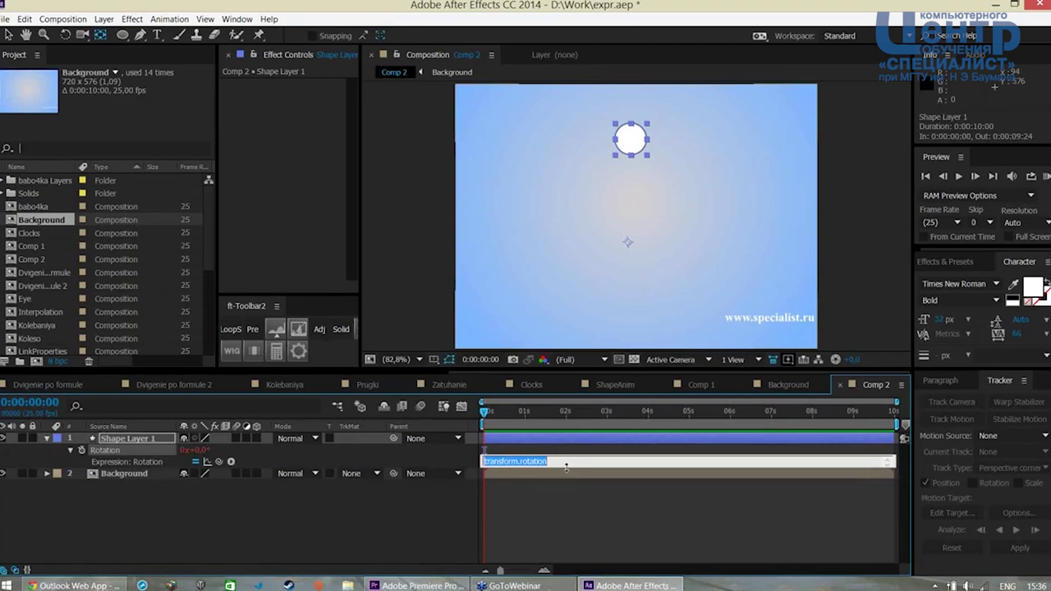
left_click_drag(563, 468, 570, 503)
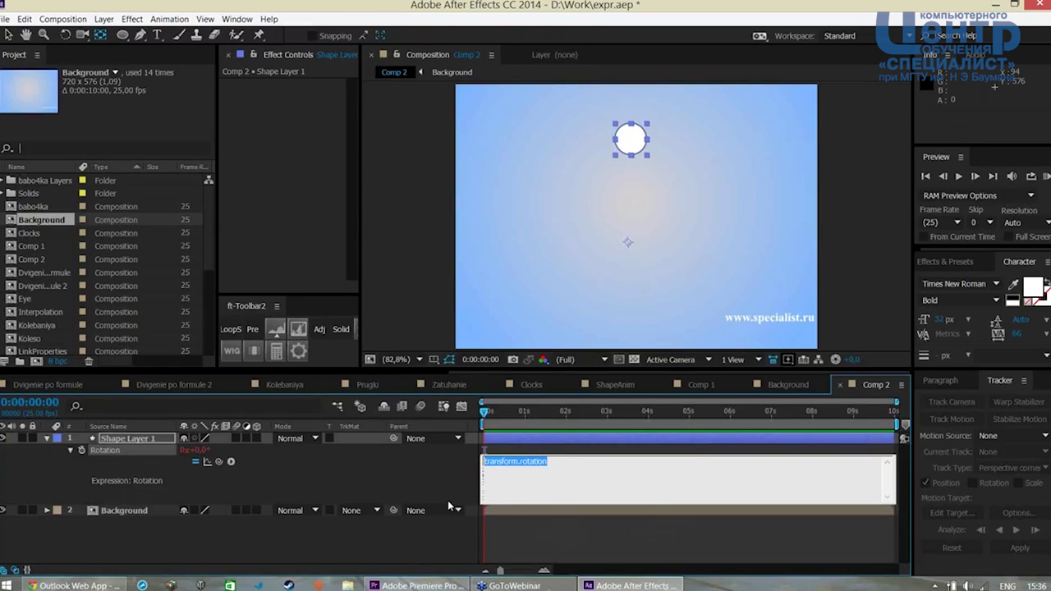
type("ti")
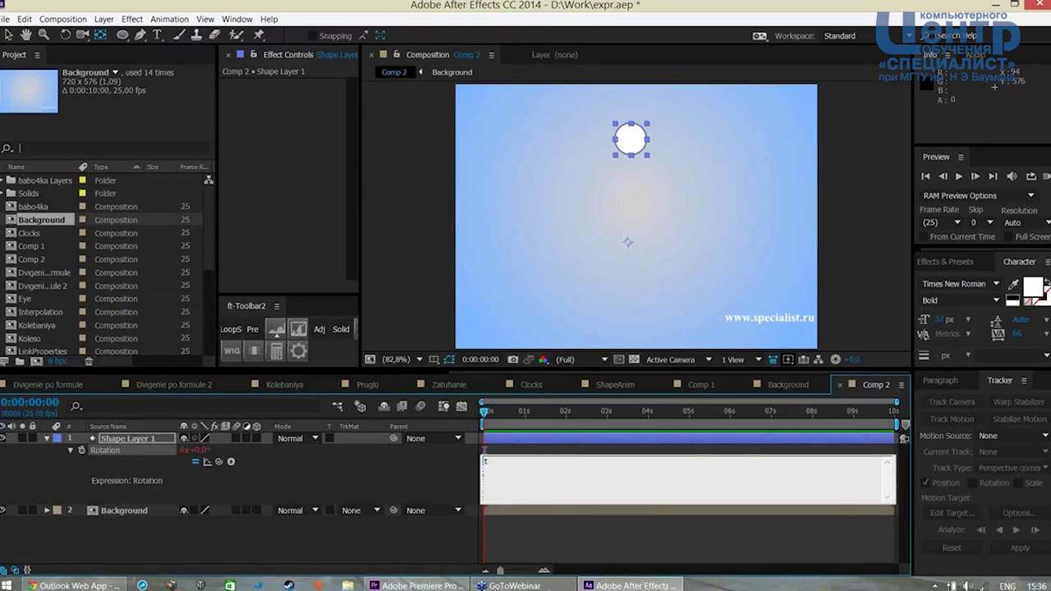
type("me")
left_click(440, 539)
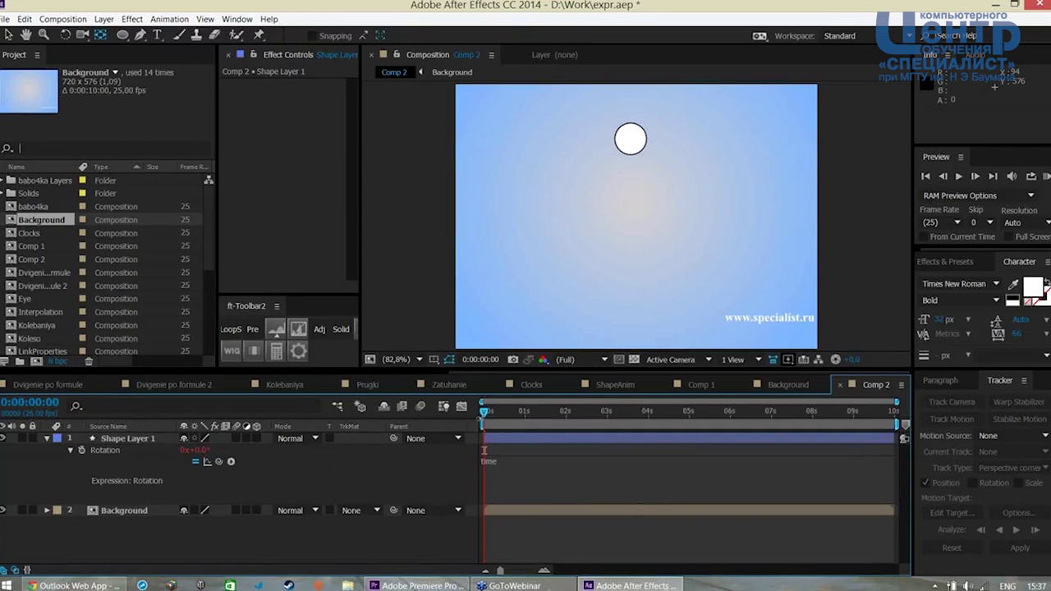
left_click_drag(483, 413, 689, 413)
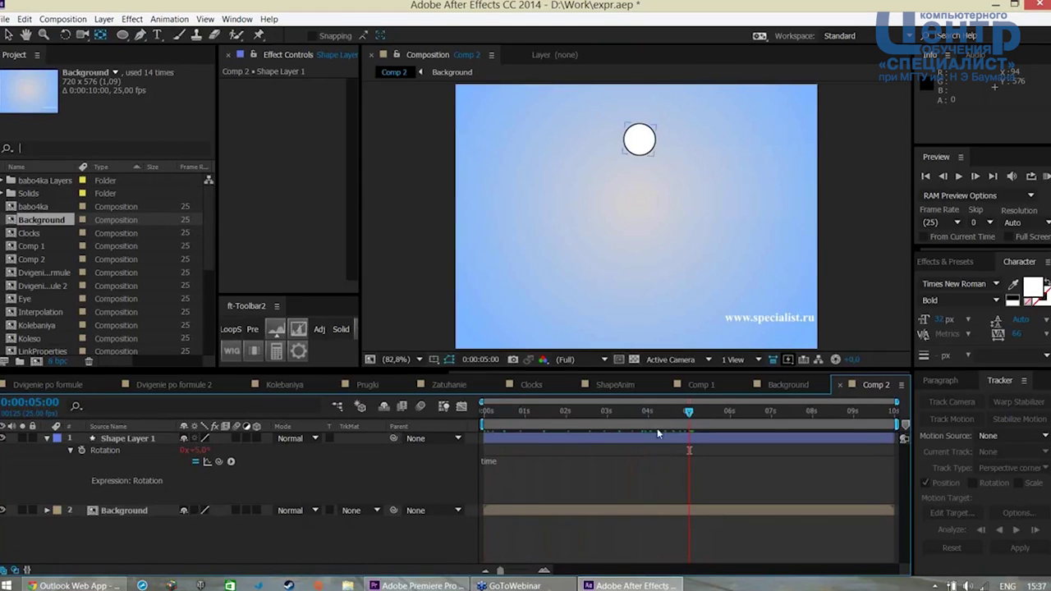
Extend the Rotation expression from time to time*36
left_click_drag(692, 413, 484, 413)
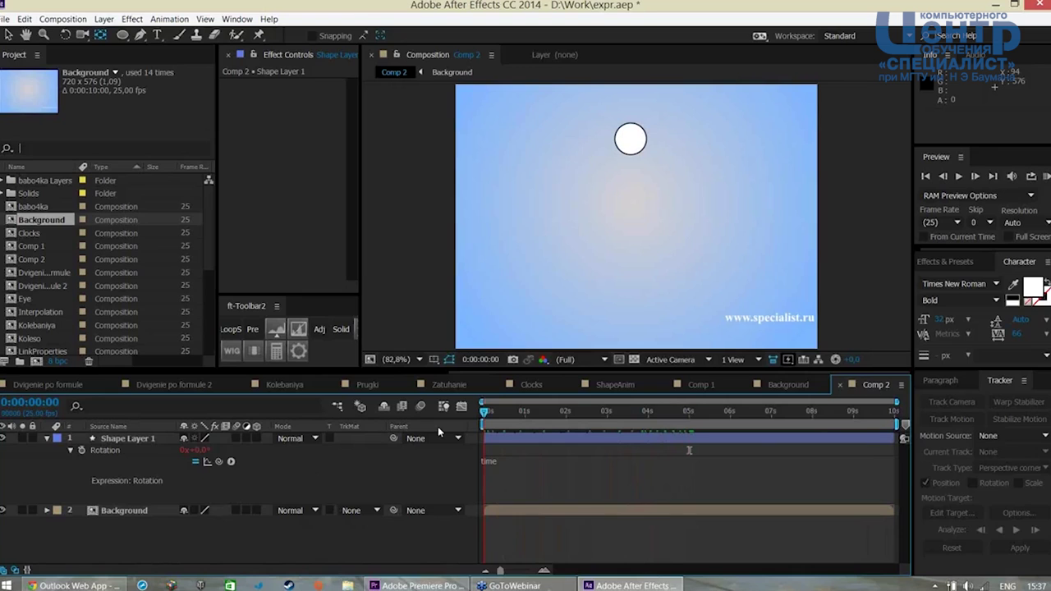
left_click_drag(484, 412, 894, 424)
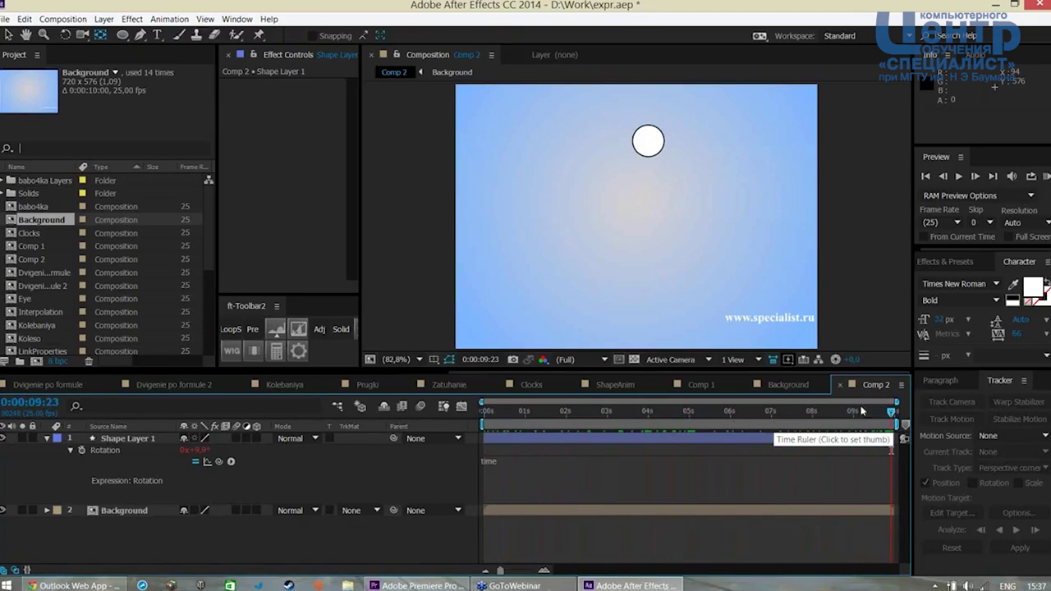
left_click_drag(894, 415, 480, 427)
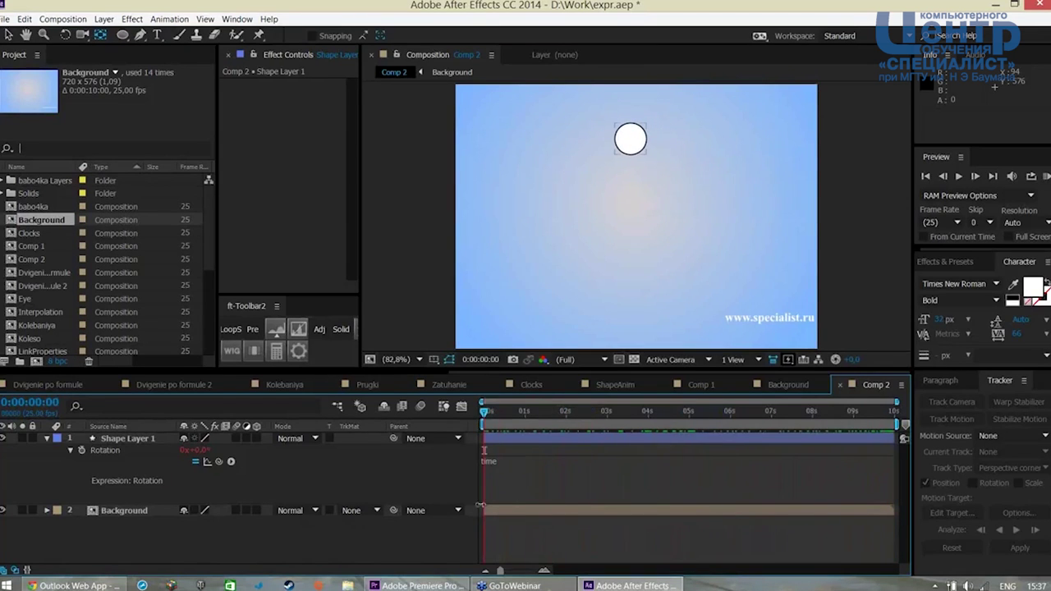
left_click(508, 462)
left_click(513, 460)
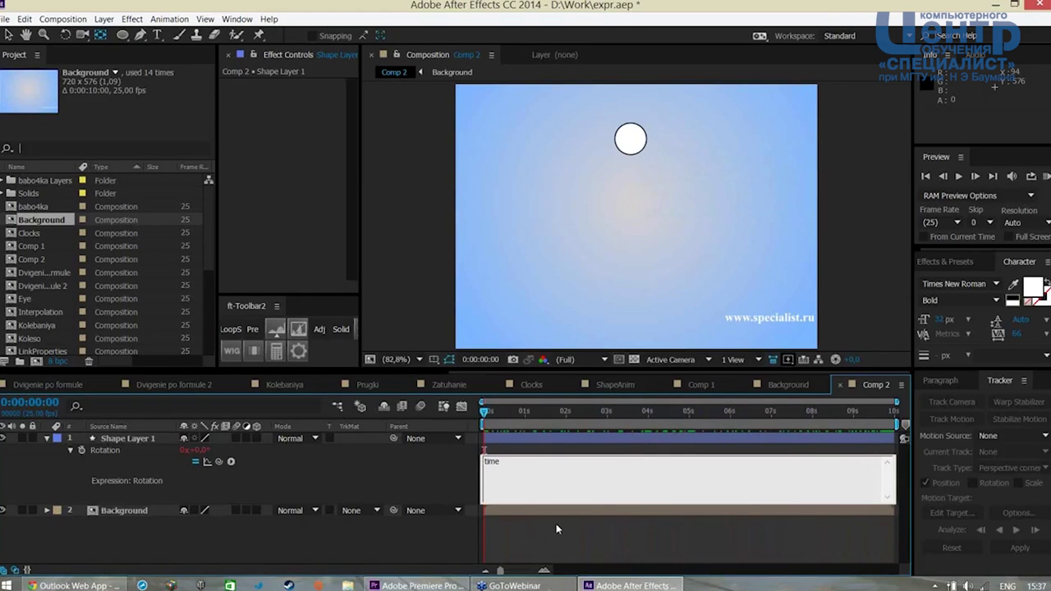
type("*36")
left_click(501, 537)
Preview the circle revolving, then return the playhead to the start
key("space")
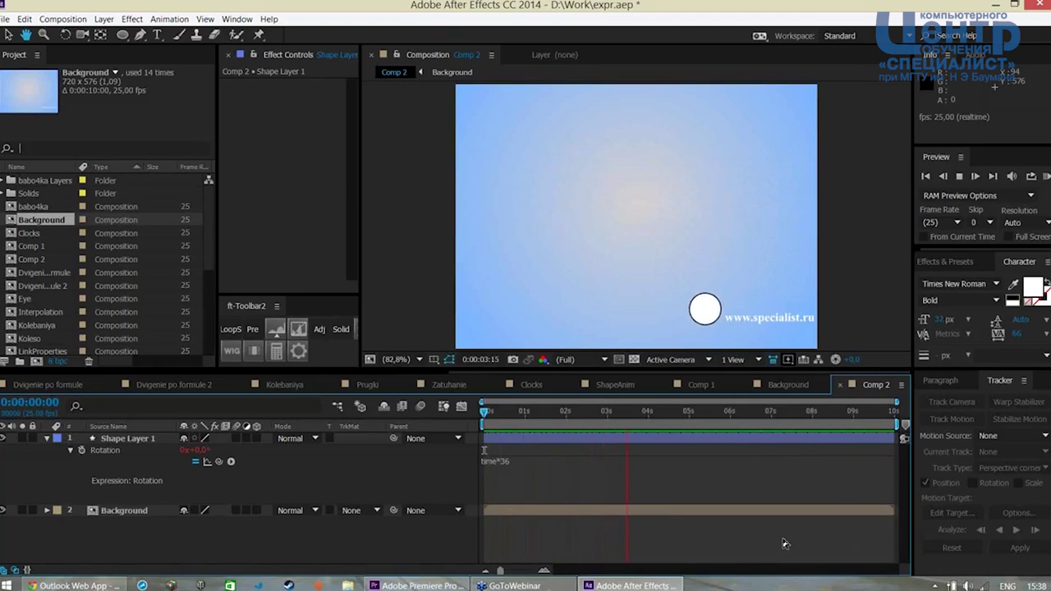
left_click(783, 534)
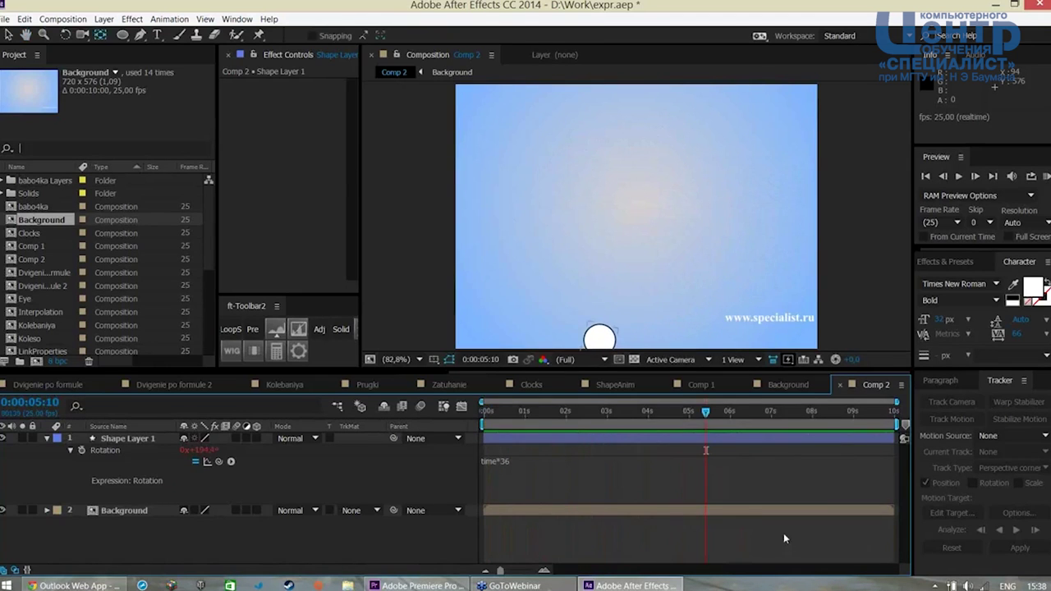
left_click_drag(704, 415, 484, 413)
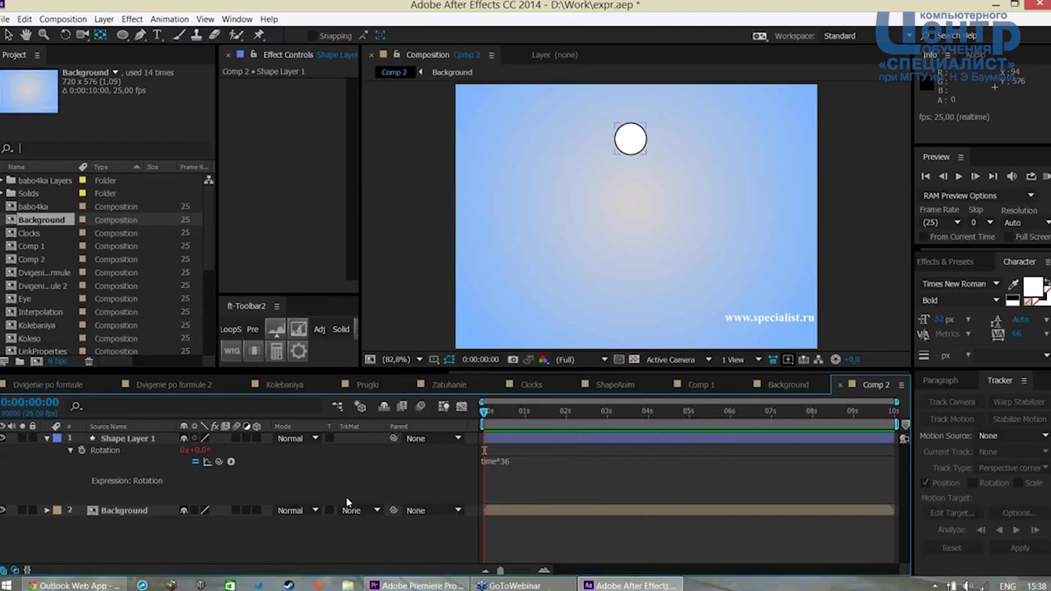
Check the circle layer's Position, then collapse and deselect it
left_click(116, 441)
key("p")
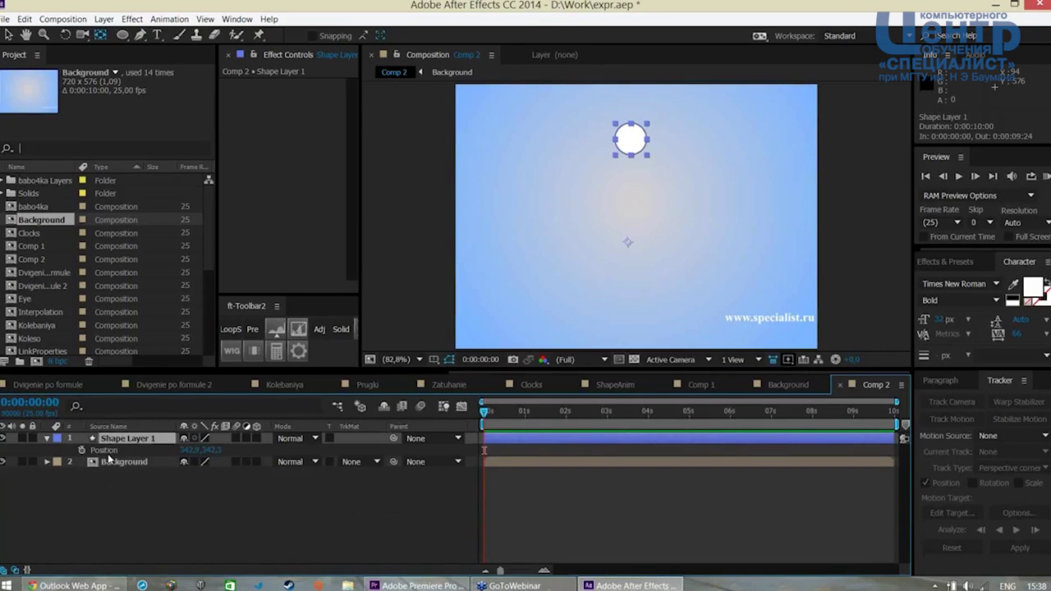
left_click(46, 438)
left_click(102, 510)
Draw a white square with the Rectangle tool as Shape Layer 2
left_click(123, 34)
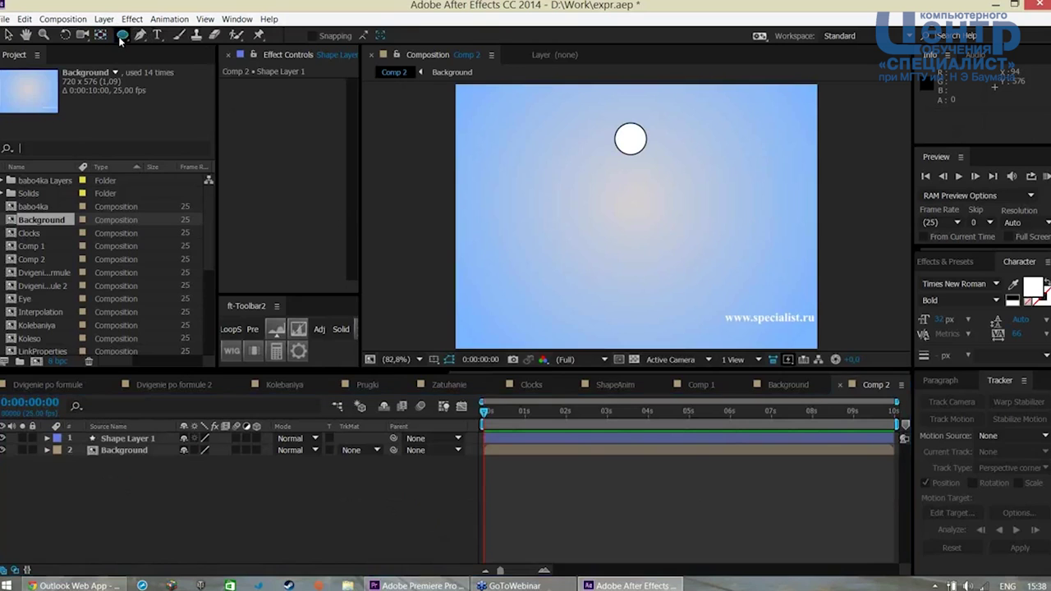
left_click(182, 34)
left_click_drag(490, 216, 534, 261)
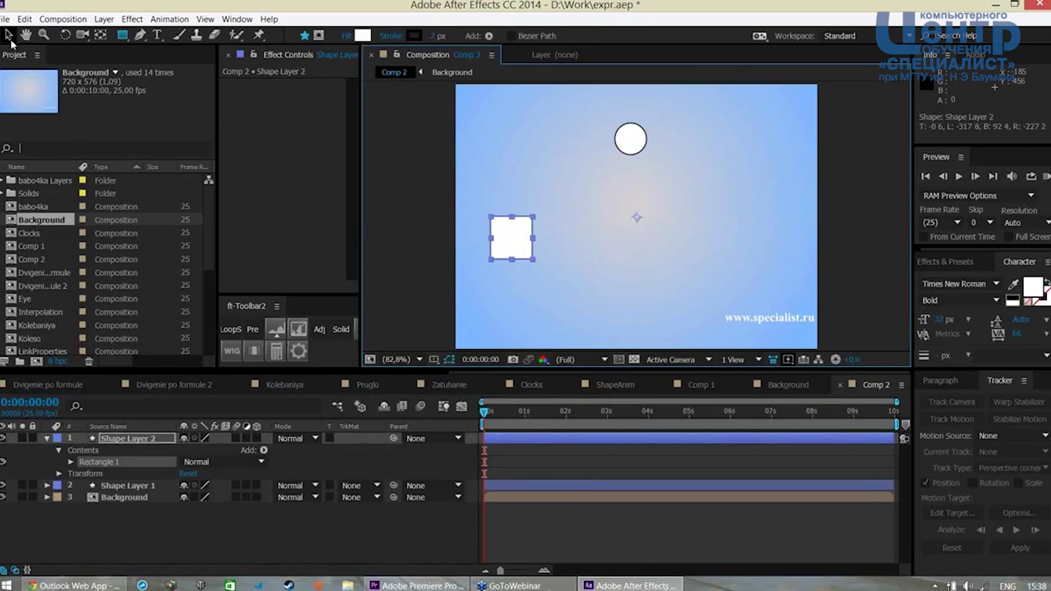
left_click(8, 34)
left_click(151, 505)
left_click(150, 439)
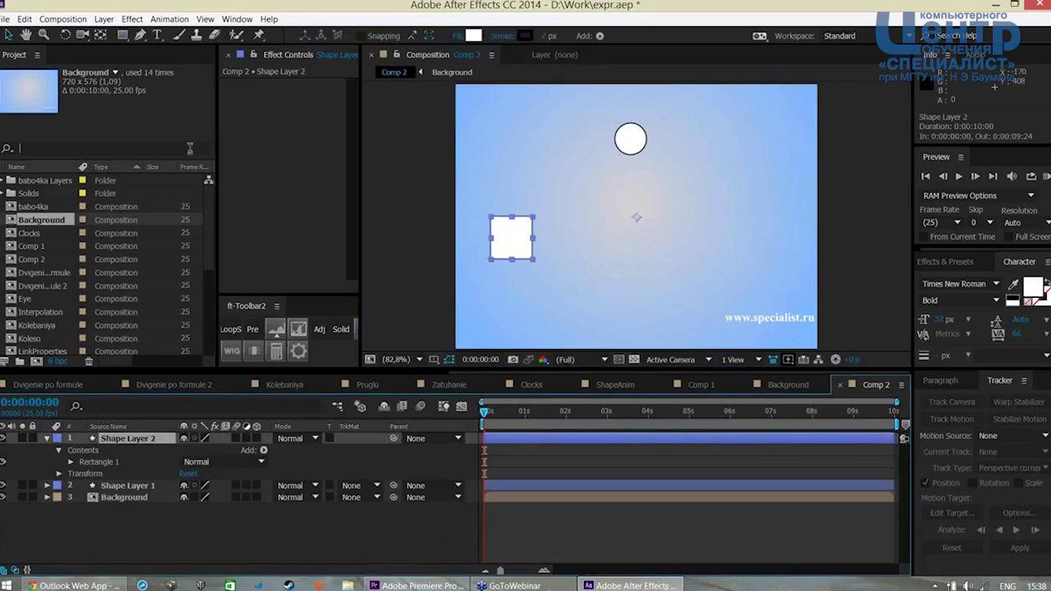
Centre the square's anchor point and move it to Position 315.9,333.9 near the comp centre
left_click(100, 34)
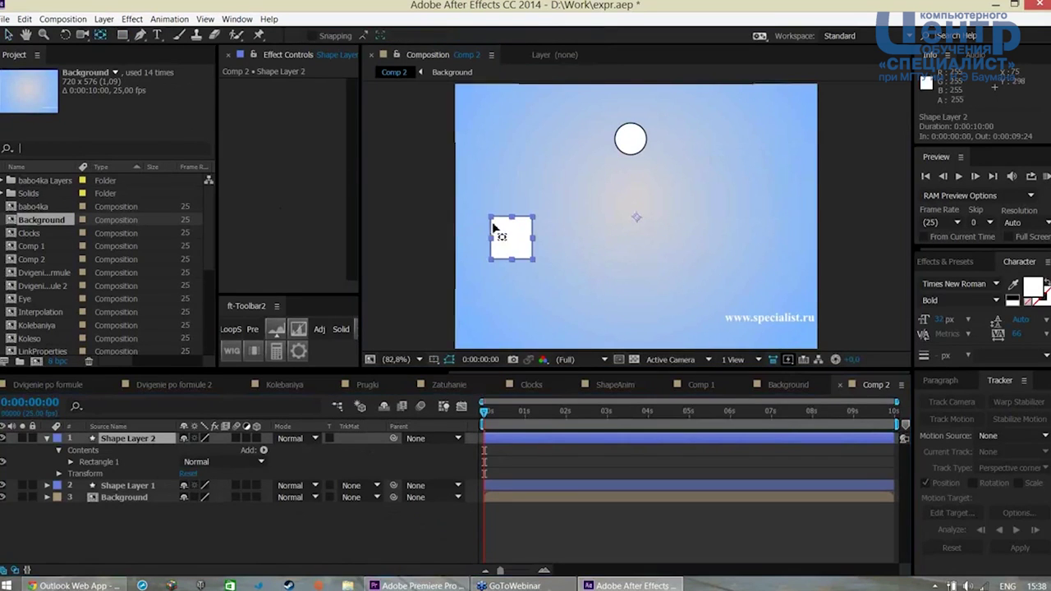
left_click_drag(637, 219, 511, 238)
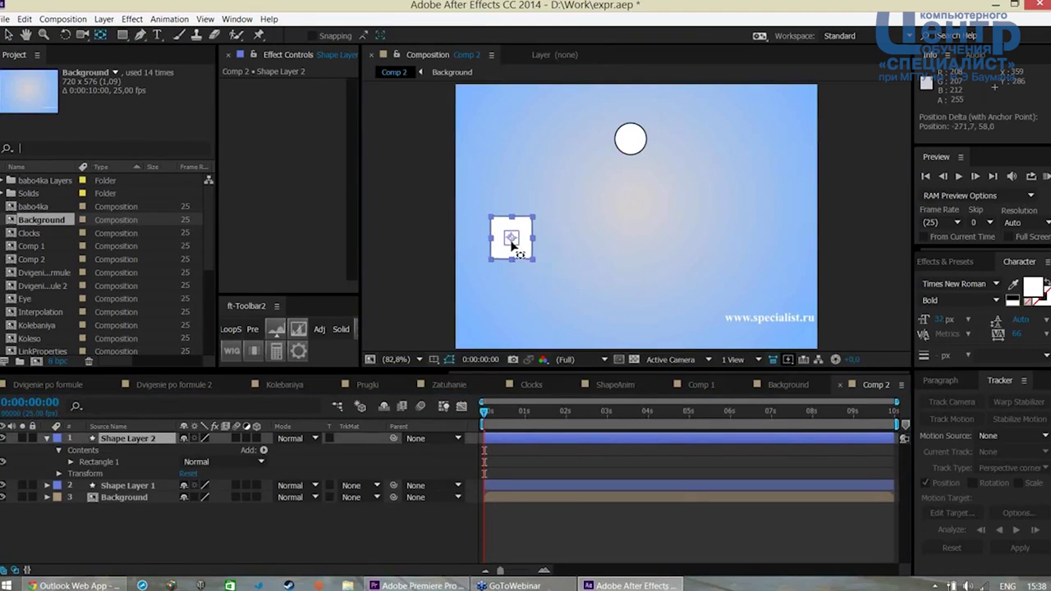
key("v")
left_click(100, 525)
left_click(128, 438)
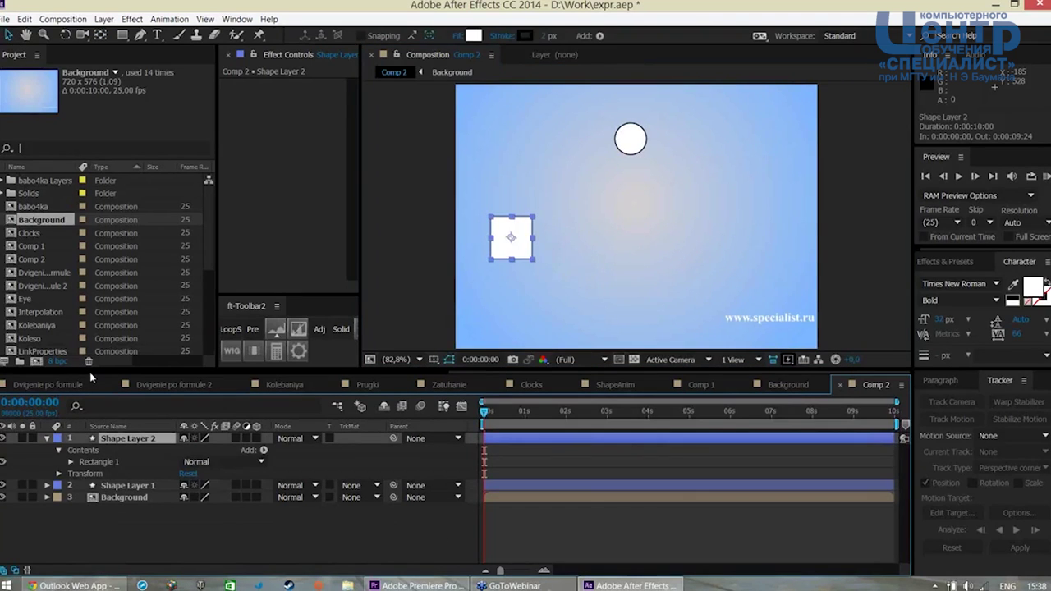
key("p")
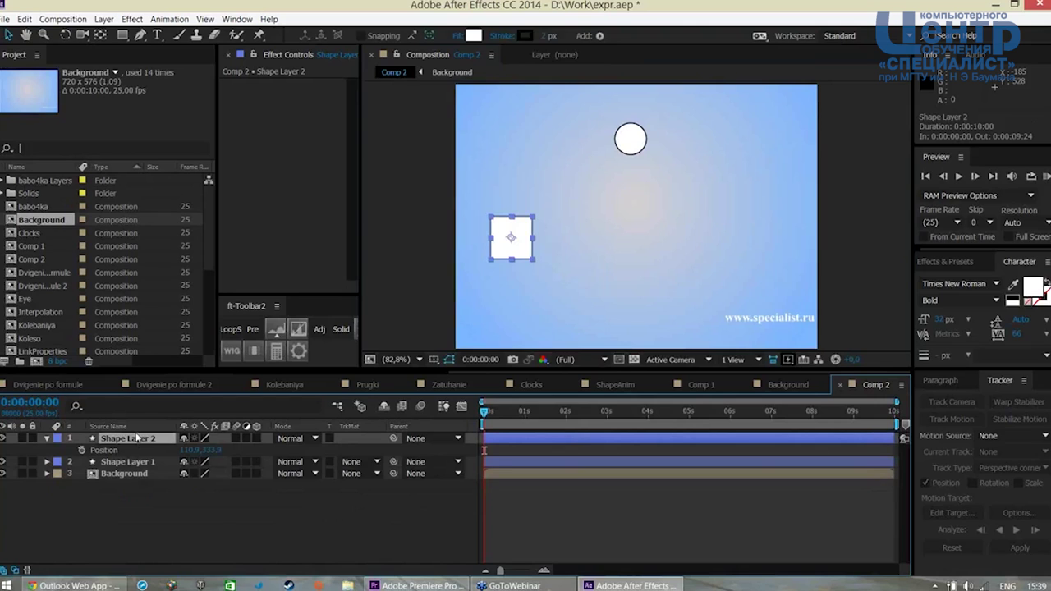
mouse_move(189, 450)
left_mouse_down()
mouse_move(460, 492)
mouse_move(349, 523)
left_mouse_up()
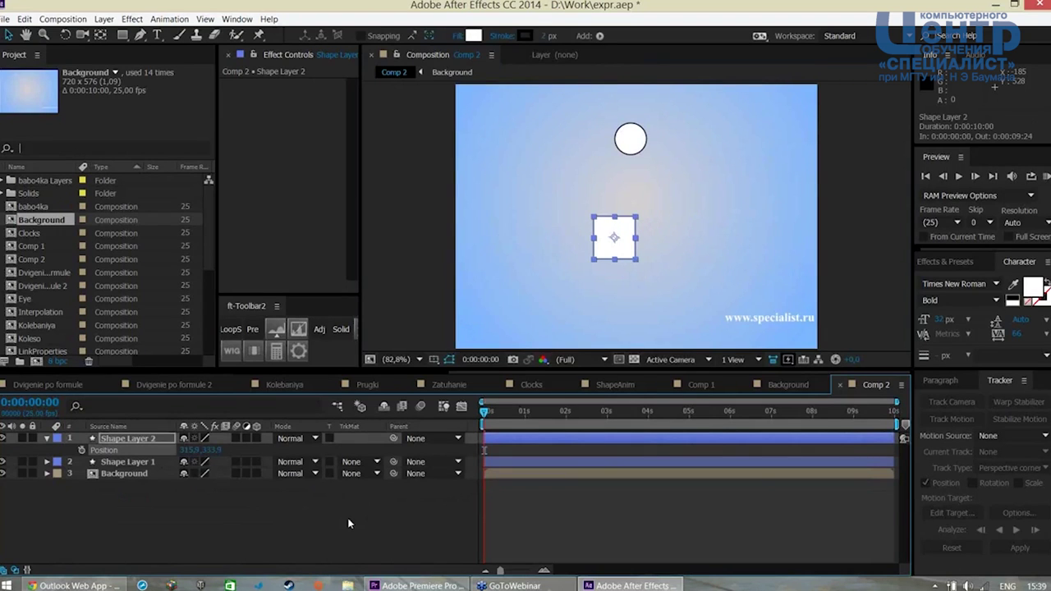
Show Shape Layer 1's Rotation property, then reselect Shape Layer 2 and clear the selection
left_click(127, 462)
key("r")
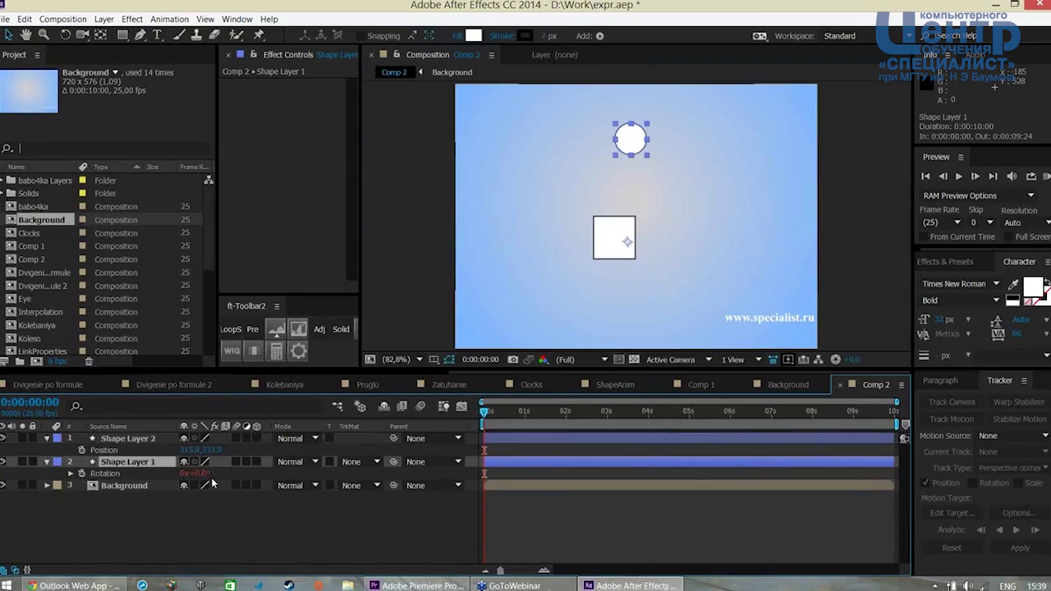
left_click(74, 438)
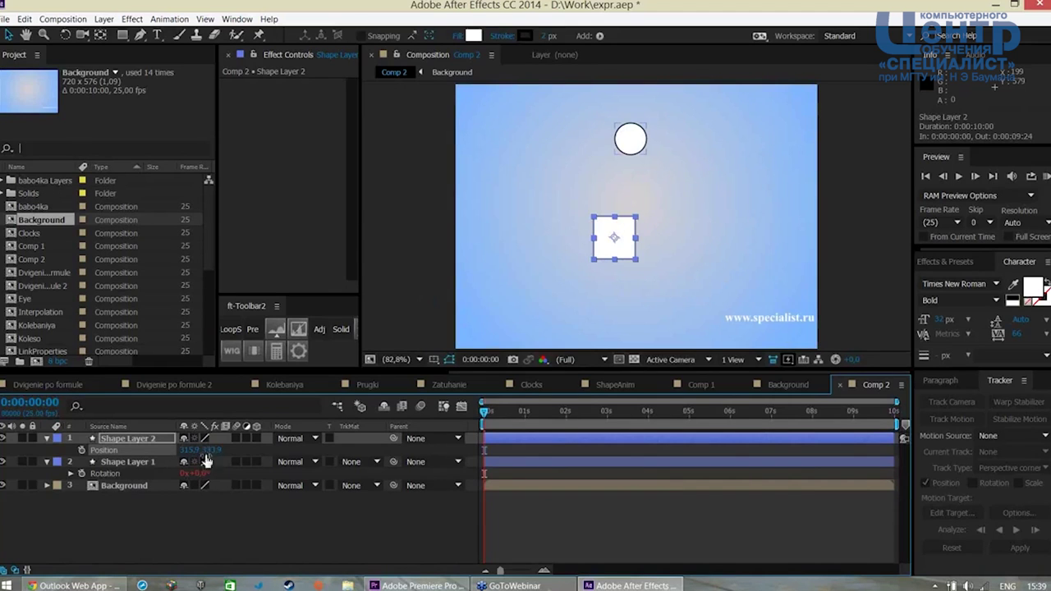
left_click(198, 515)
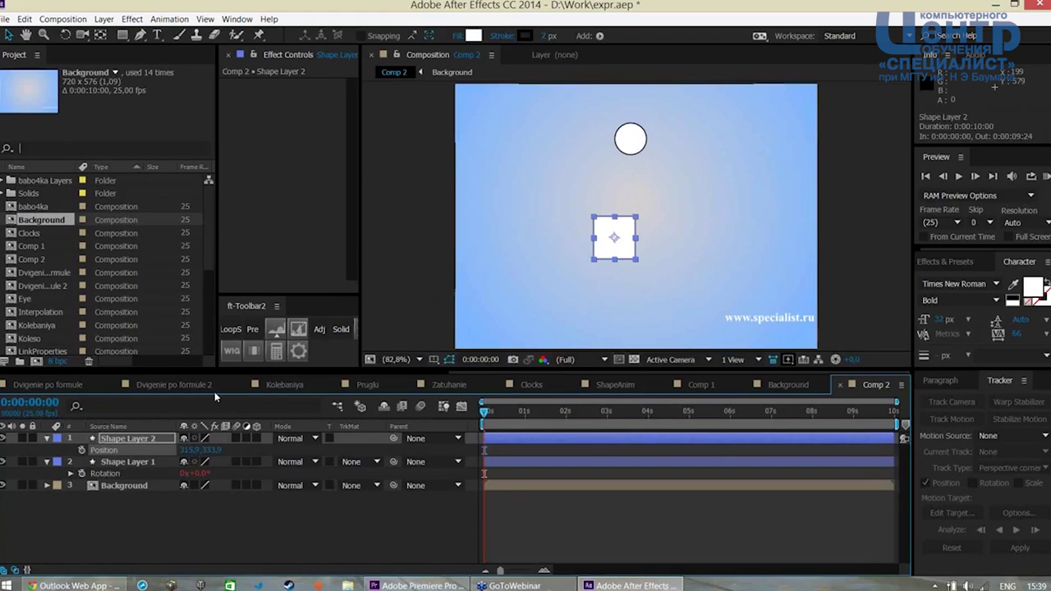
Add a Position expression to Shape Layer 2 reading [time, height/2]
left_click(81, 450, "alt")
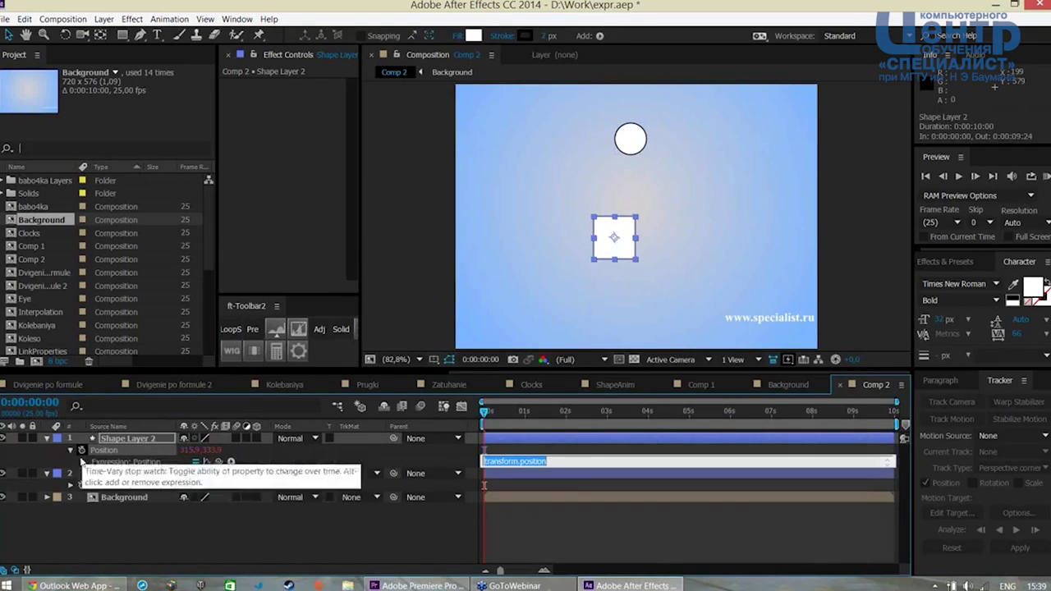
left_click_drag(556, 461, 485, 461)
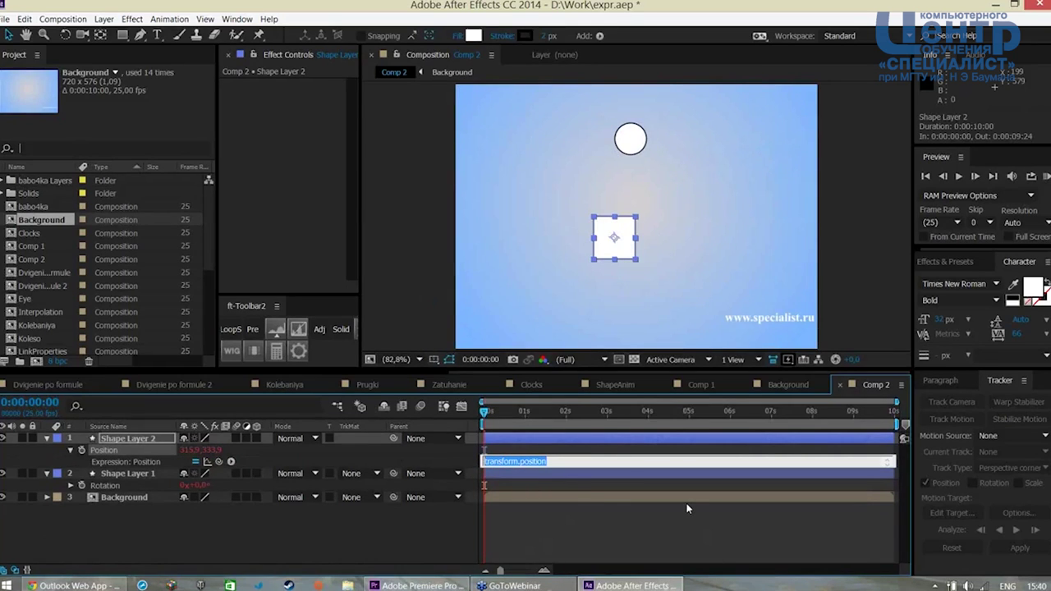
key("BackSpace")
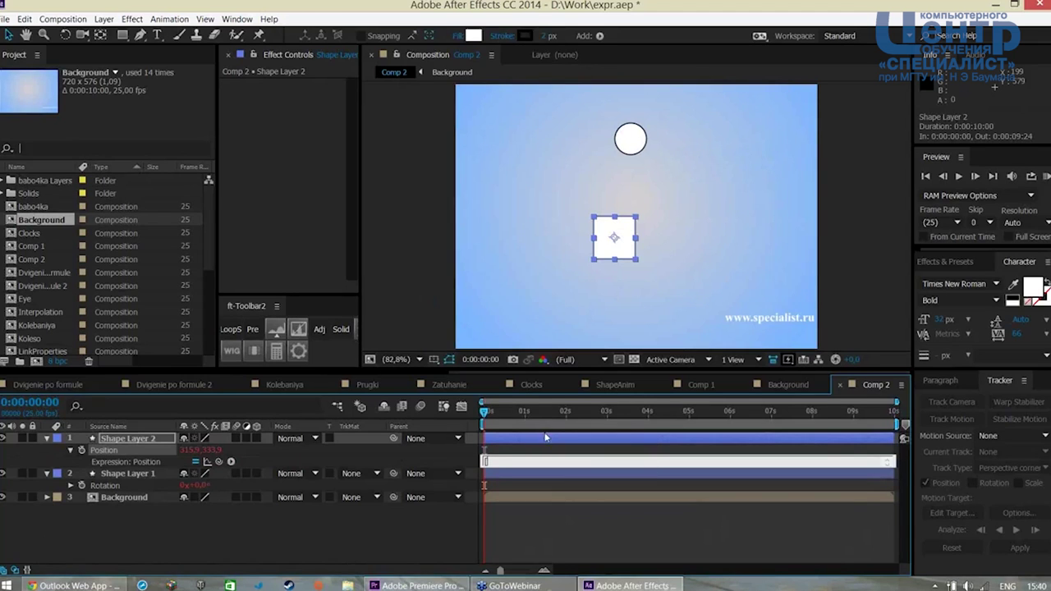
type("[")
type("t")
type("ime")
type(",")
type("height")
type("/2]")
left_click(511, 533)
Preview and scrub the timeline to check the square's motion
key("space")
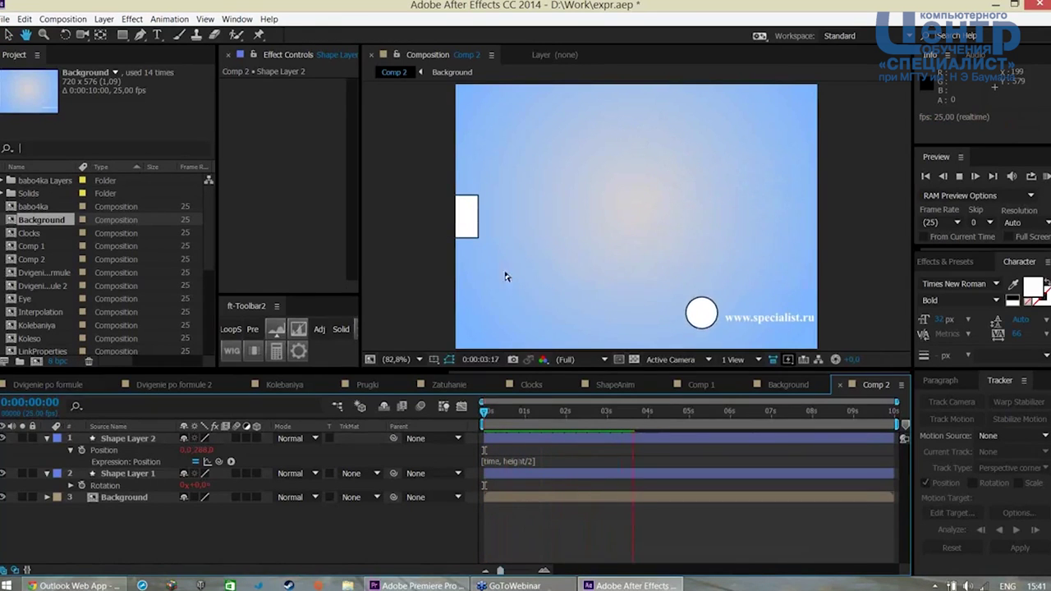
key("space")
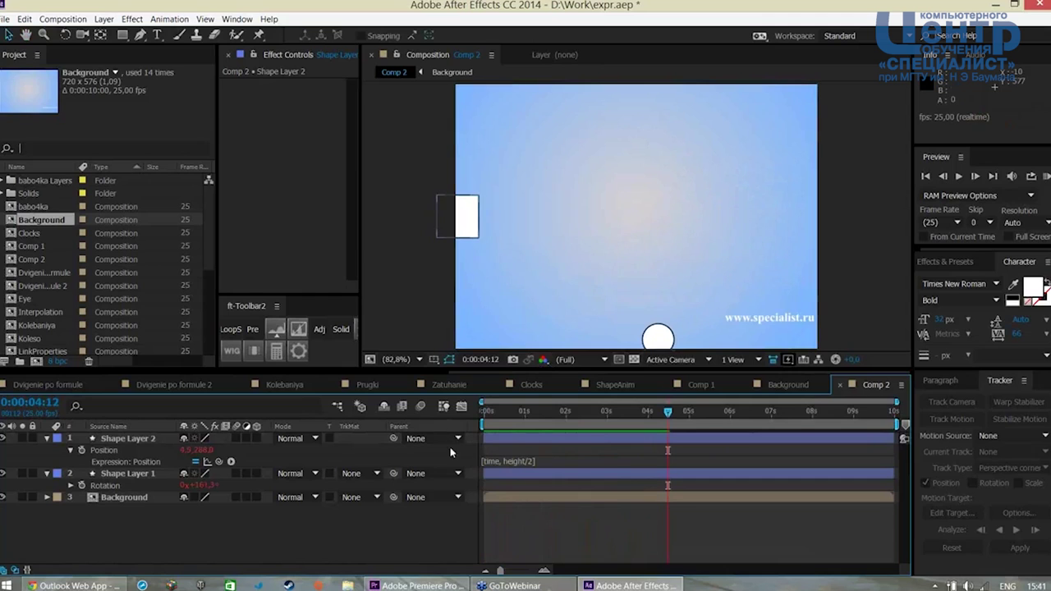
mouse_move(667, 411)
left_mouse_down()
mouse_move(894, 412)
mouse_move(422, 442)
left_mouse_up()
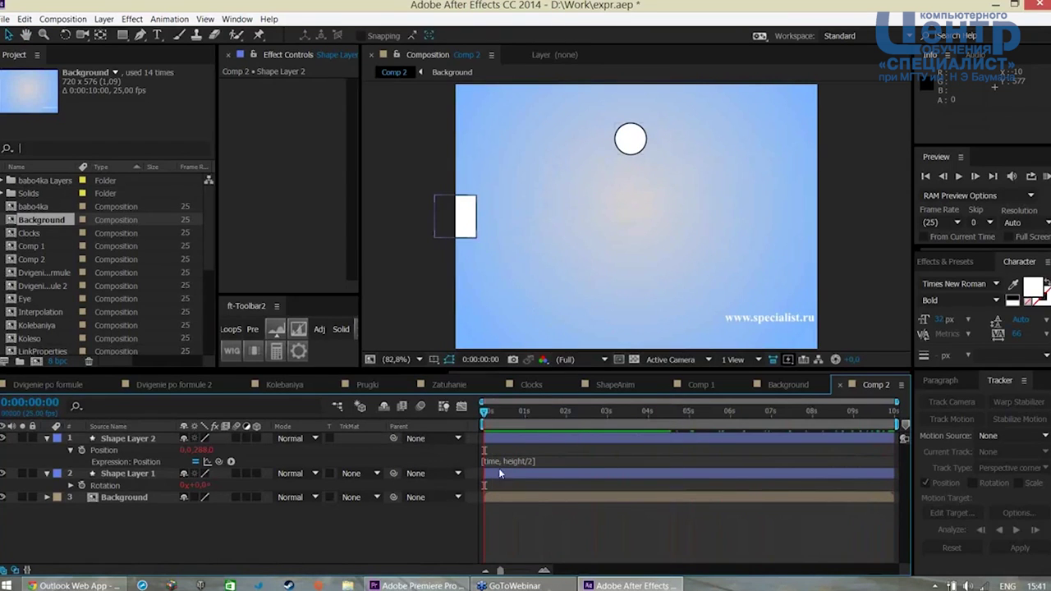
left_click(498, 466)
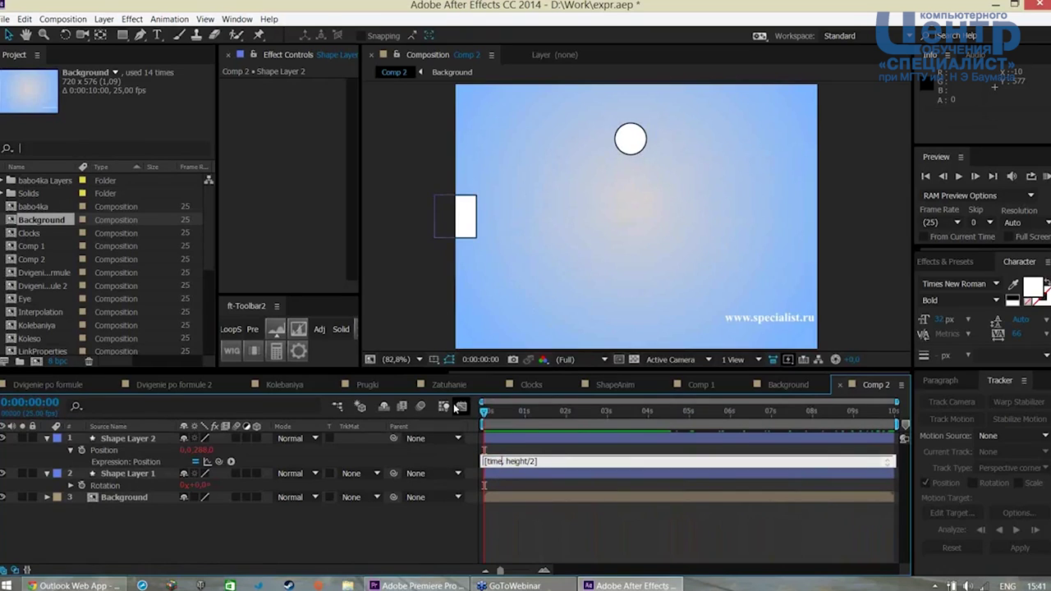
Change the Position expression to [time*50, height/2] and preview the square sliding right
type("*50")
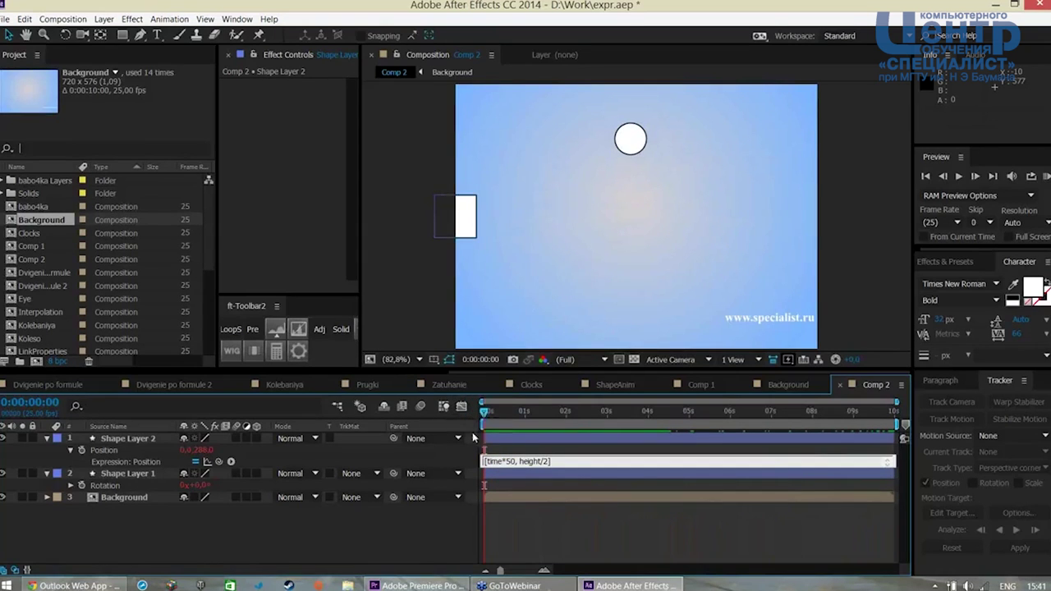
left_click(532, 533)
key("space")
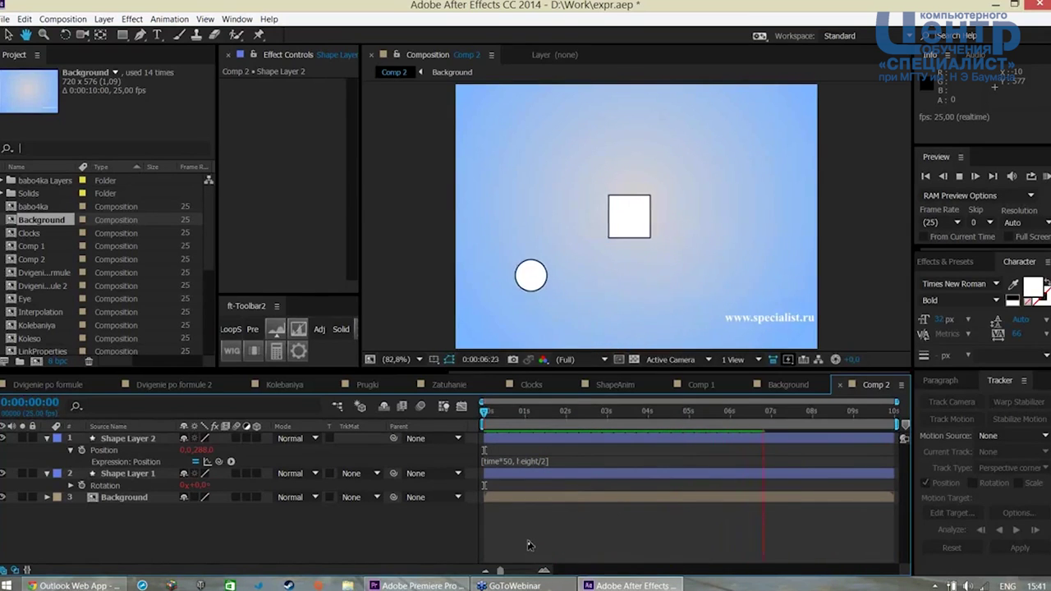
key("space")
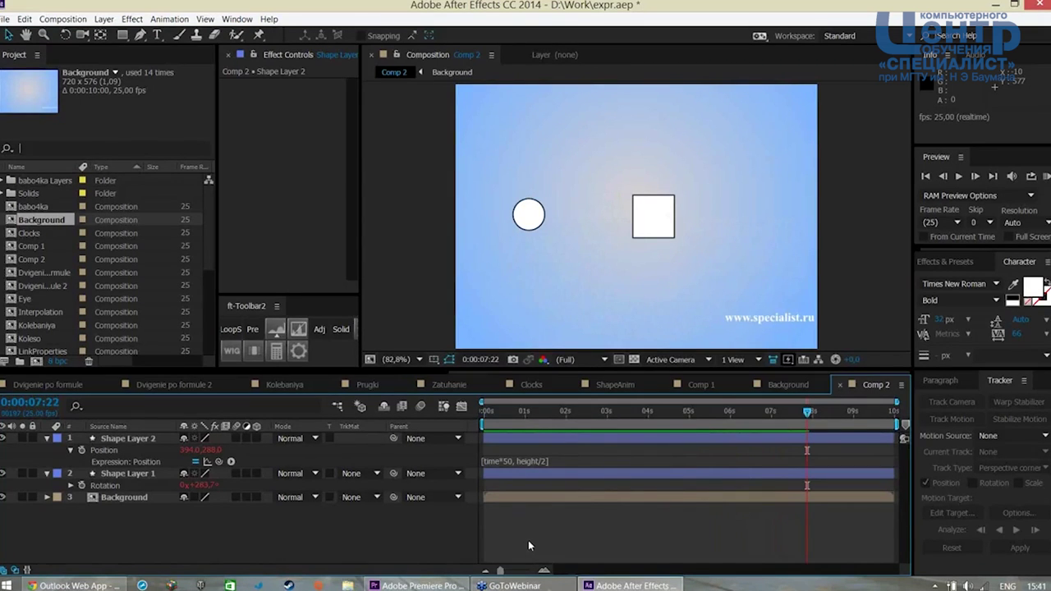
left_click(508, 471)
left_click(48, 438)
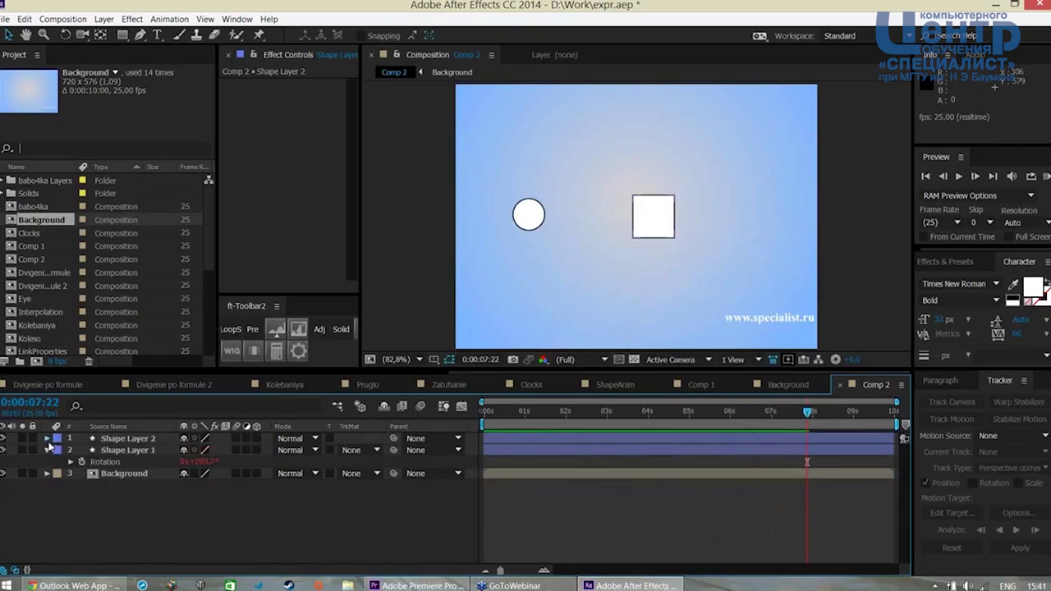
left_click(135, 441)
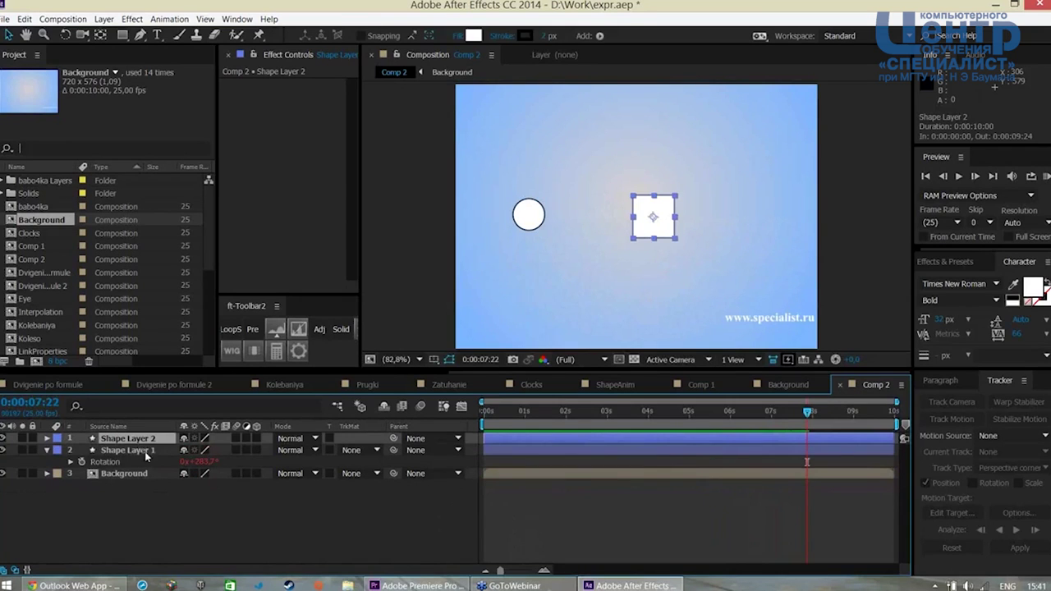
key("e")
key("e")
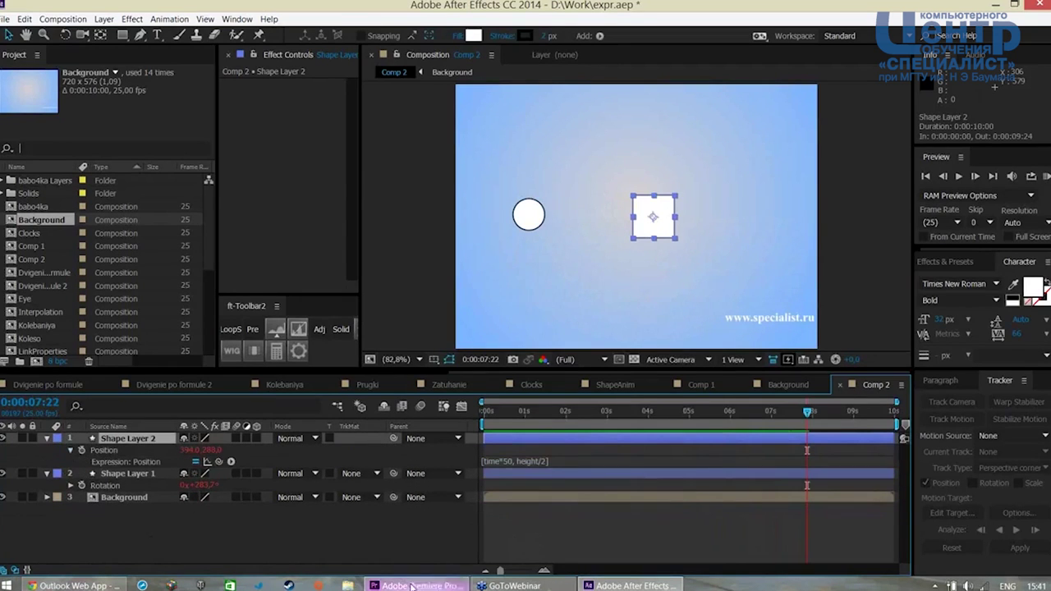
left_click(507, 461)
left_click(507, 490)
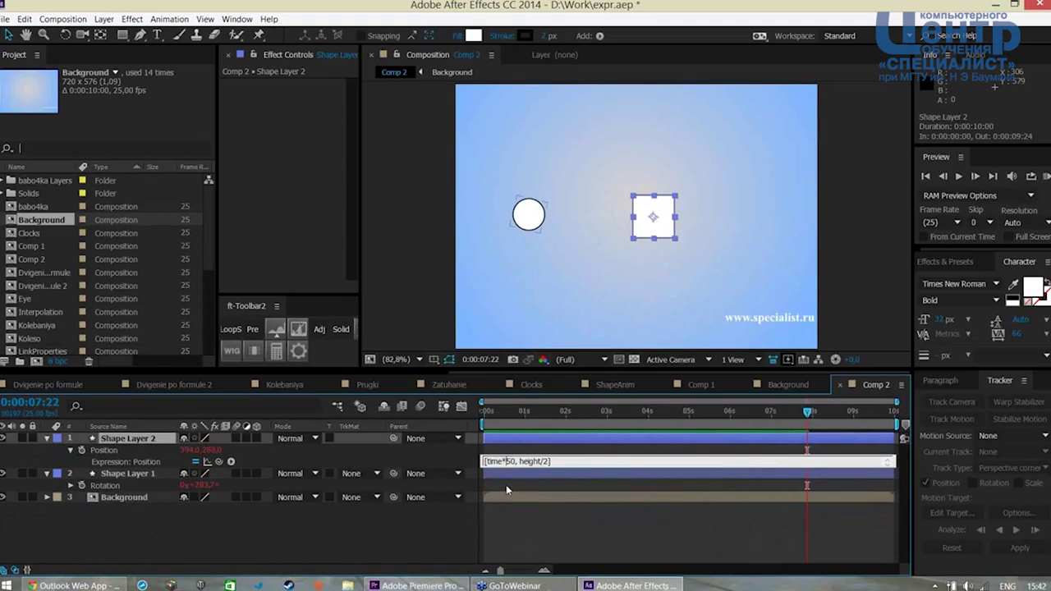
type("1")
key("BackSpace")
type("10")
left_click(559, 537)
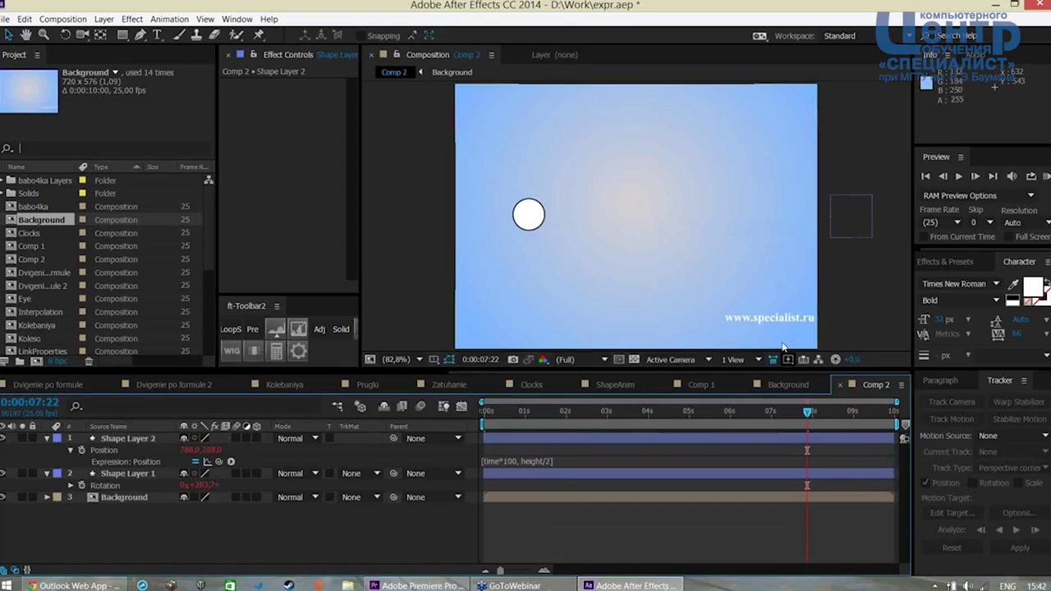
mouse_move(808, 413)
left_mouse_down()
mouse_move(550, 416)
mouse_move(565, 422)
left_mouse_up()
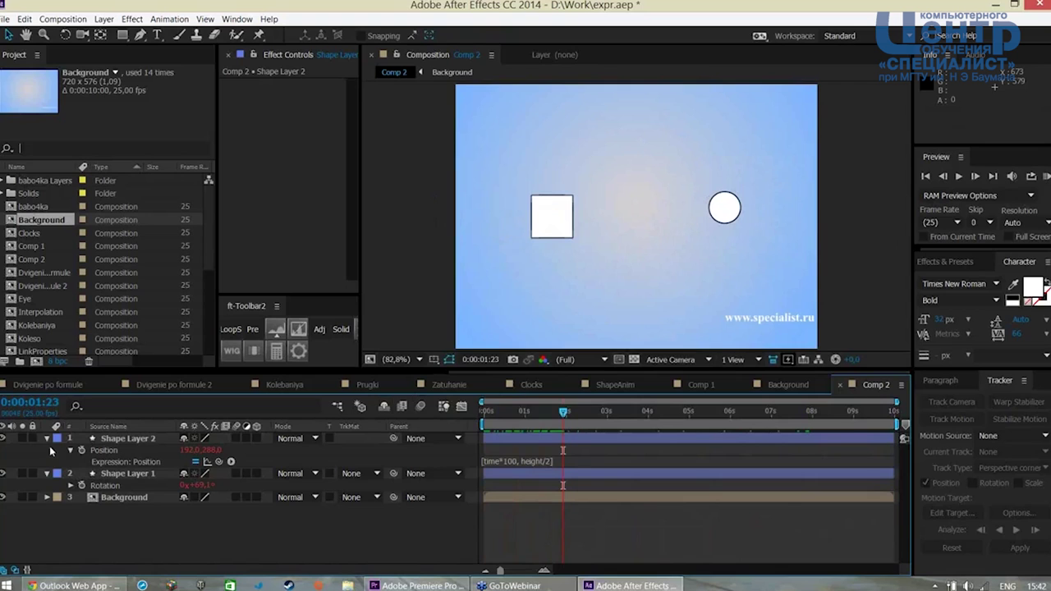
left_click(128, 438)
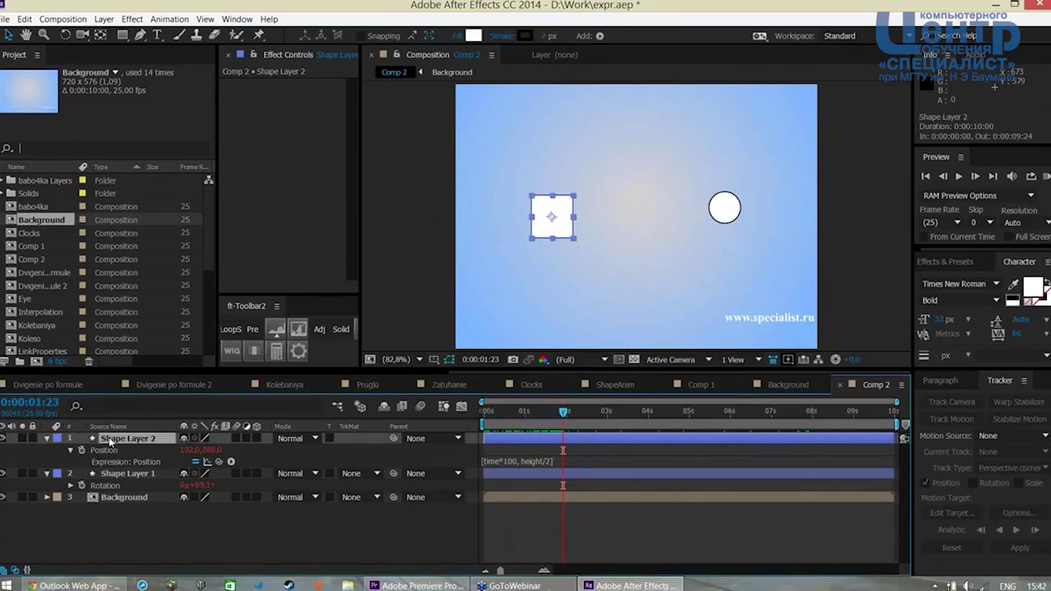
Add a Slider Control to Shape Layer 2, rename it vel, and keep its value at 0.00
left_click(133, 19)
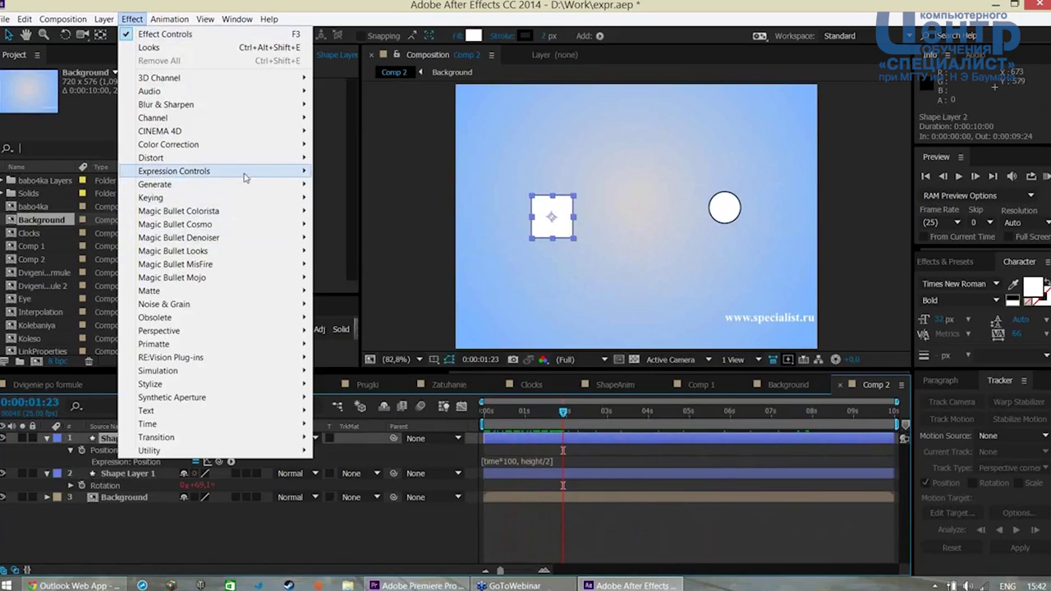
mouse_move(174, 171)
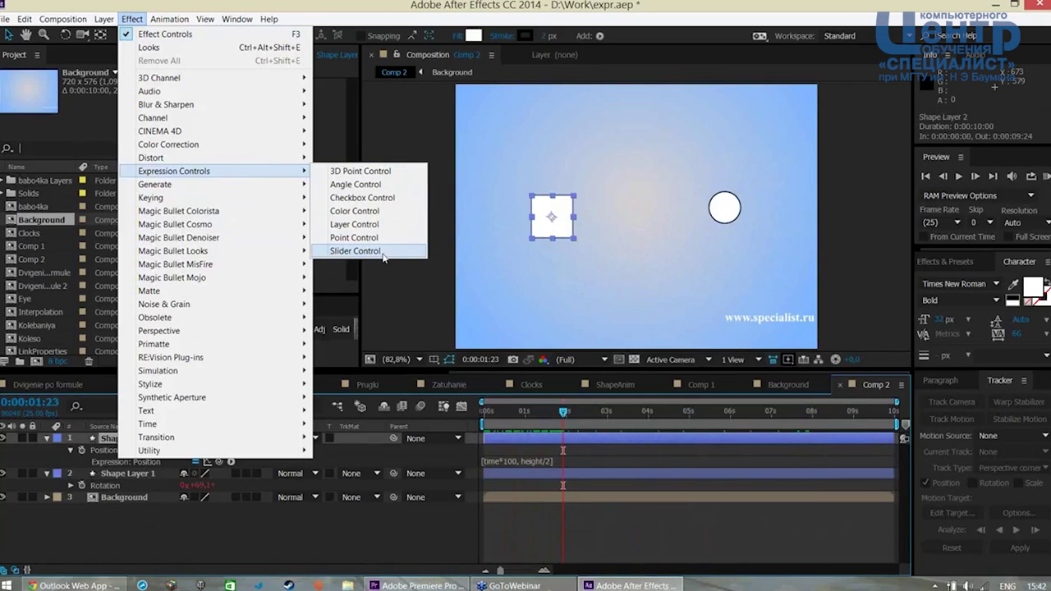
left_click(383, 257)
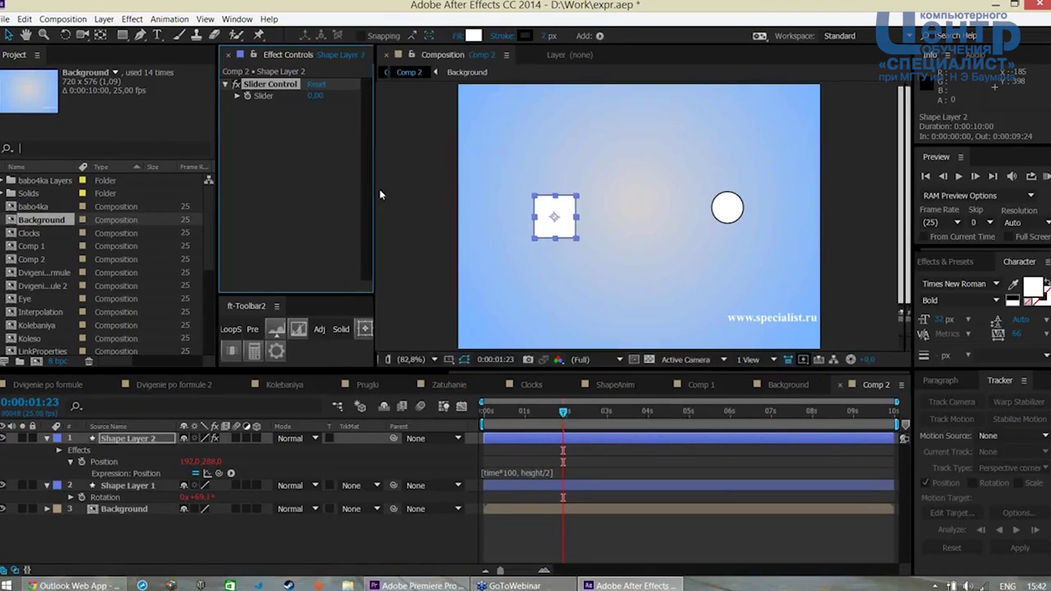
left_click_drag(358, 189, 389, 189)
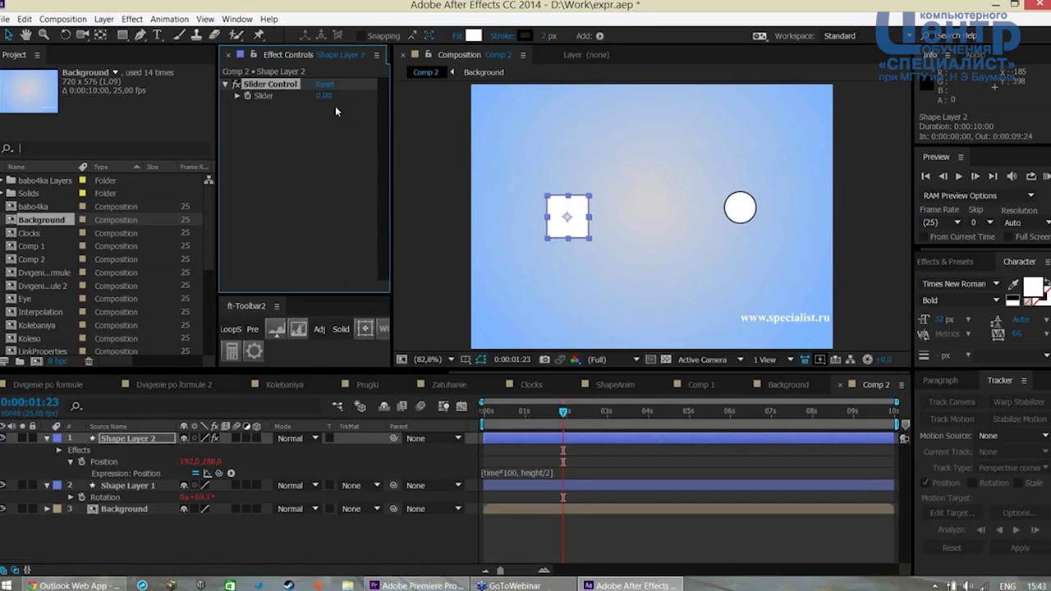
key("Return")
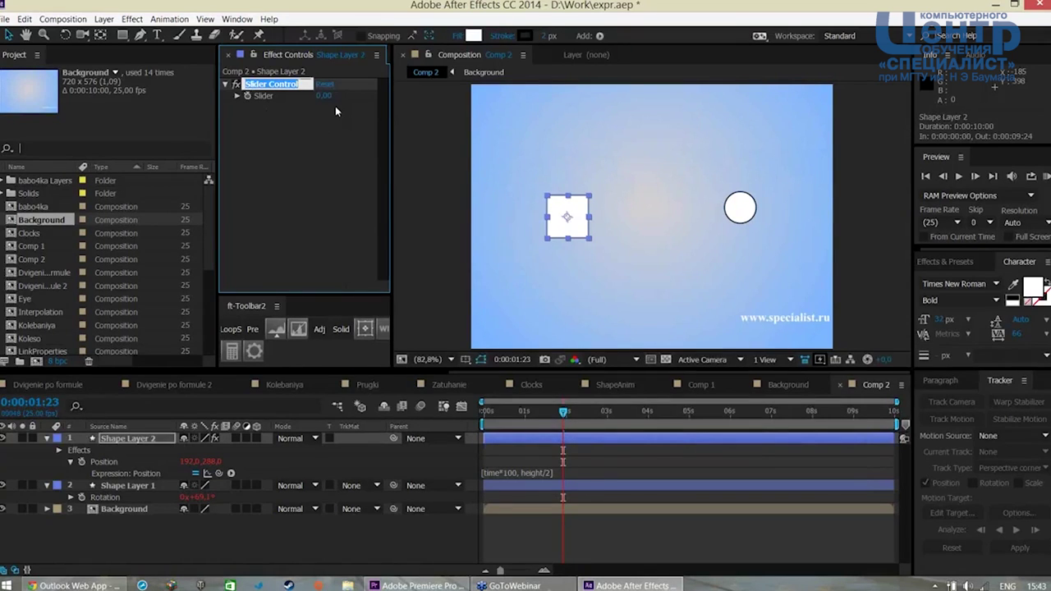
type("vel")
key("Return")
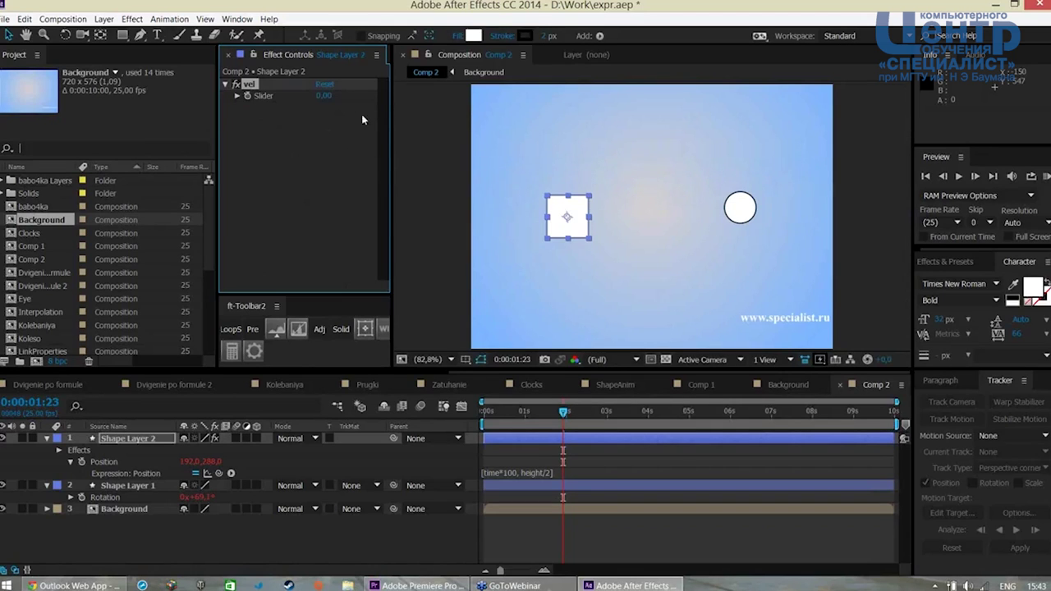
mouse_move(323, 95)
left_mouse_down()
mouse_move(449, 98)
mouse_move(359, 168)
left_mouse_up()
key("ctrl+z")
left_click(511, 474)
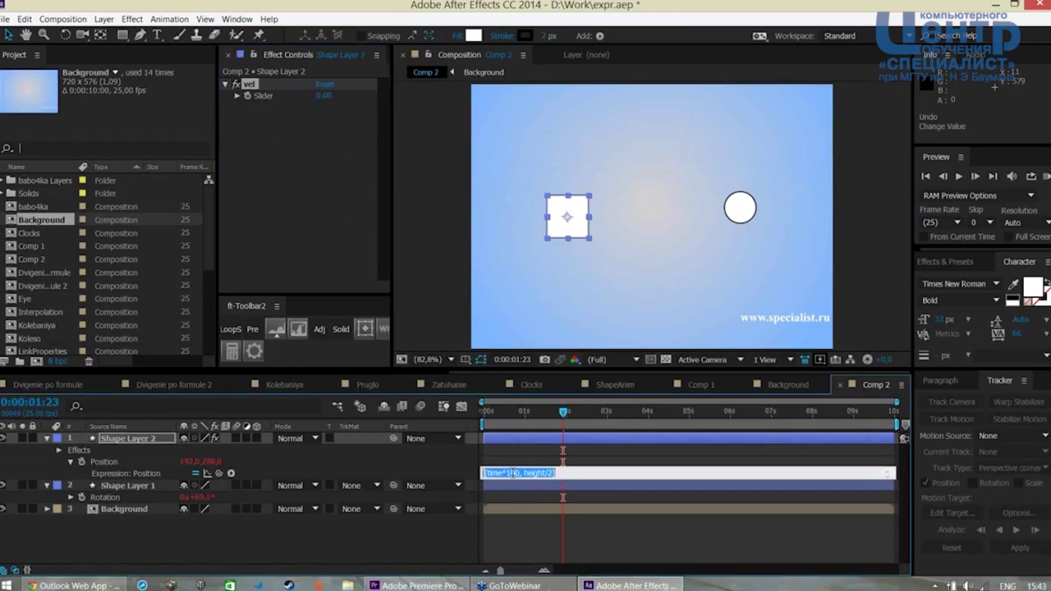
Replace the 100 multiplier in the Position expression with a pick-whip link to the vel slider
left_click(509, 475)
double_click(513, 474)
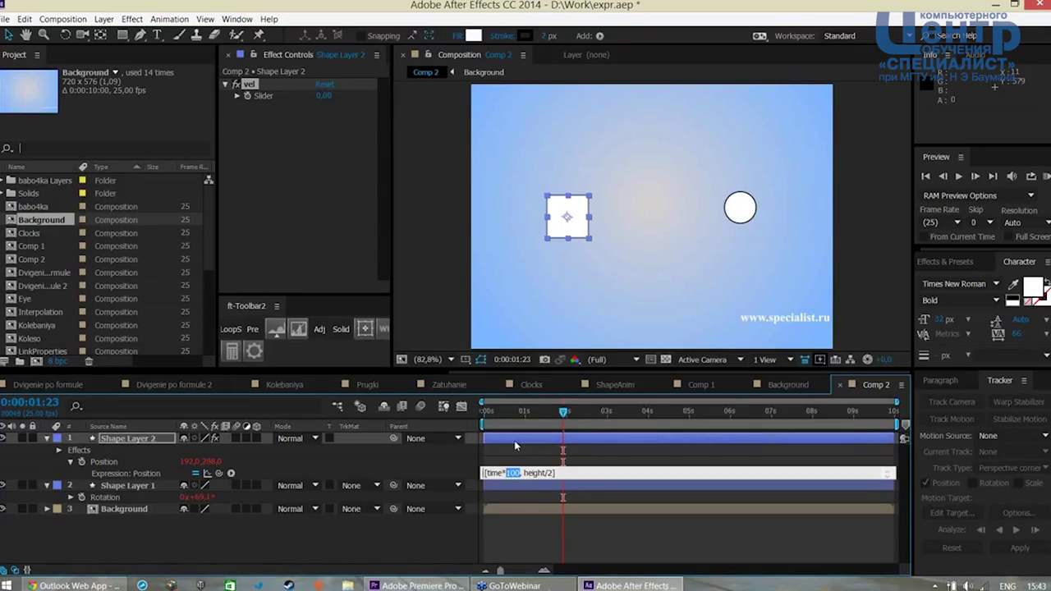
key("BackSpace")
mouse_move(219, 473)
left_mouse_down()
mouse_move(257, 106)
mouse_move(268, 97)
left_mouse_up()
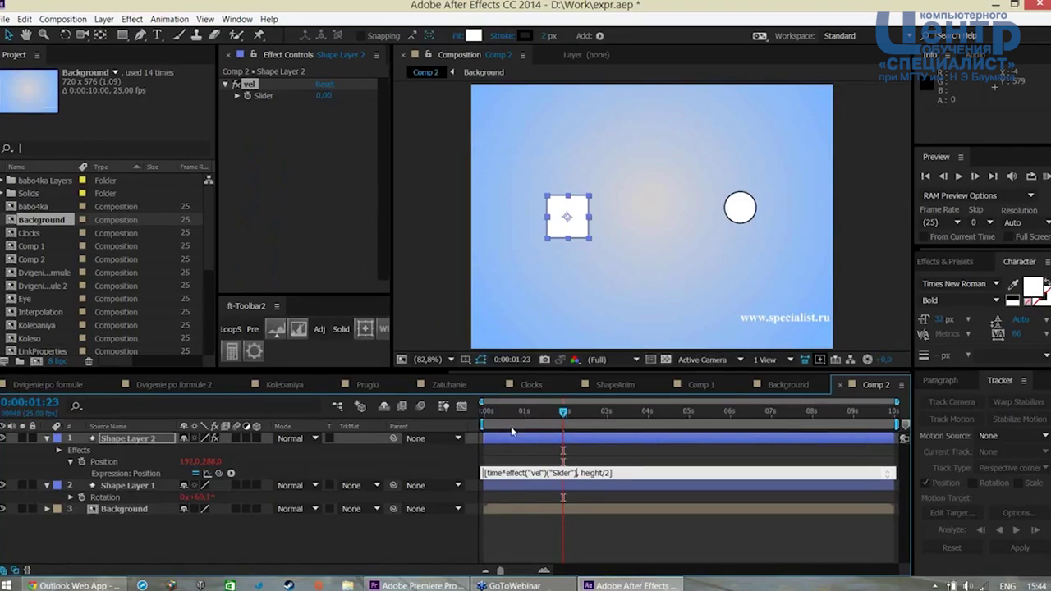
left_click(498, 535)
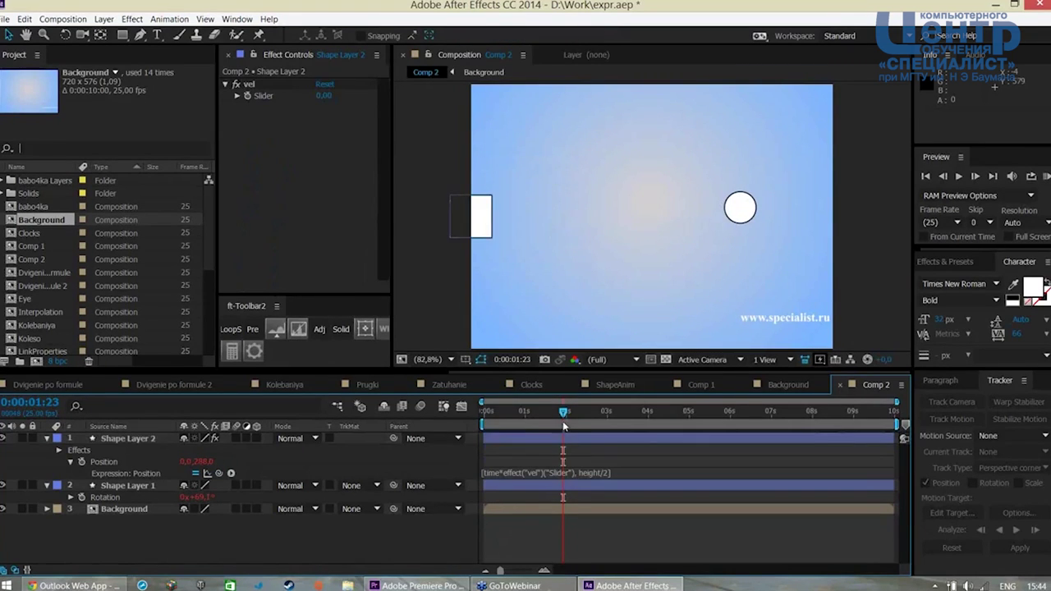
Set the vel slider to 100 and preview the square's speed
key("KP_0")
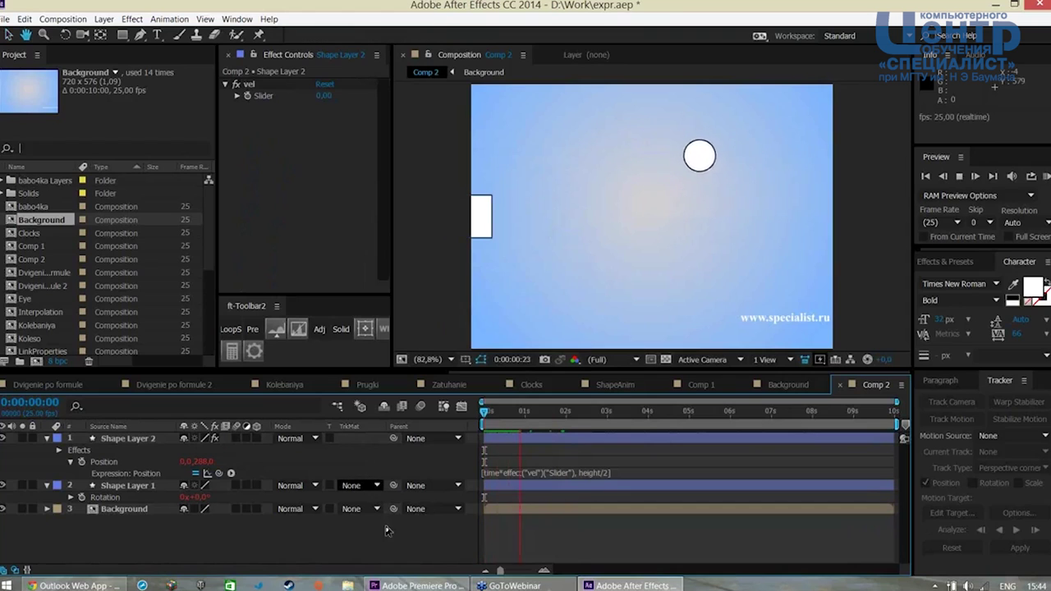
key("space")
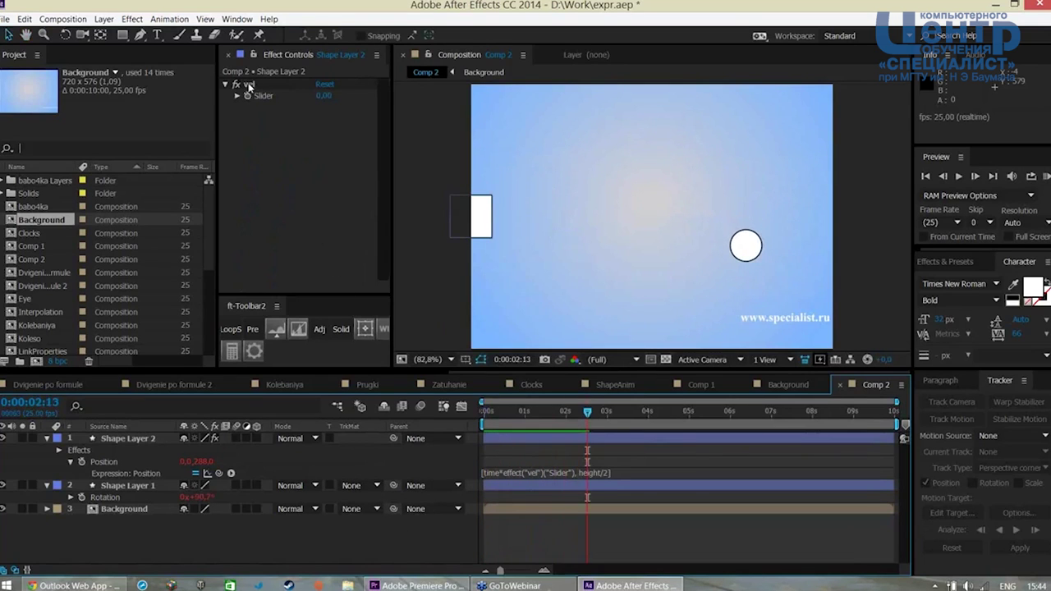
left_click(323, 96)
type("100")
key("Return")
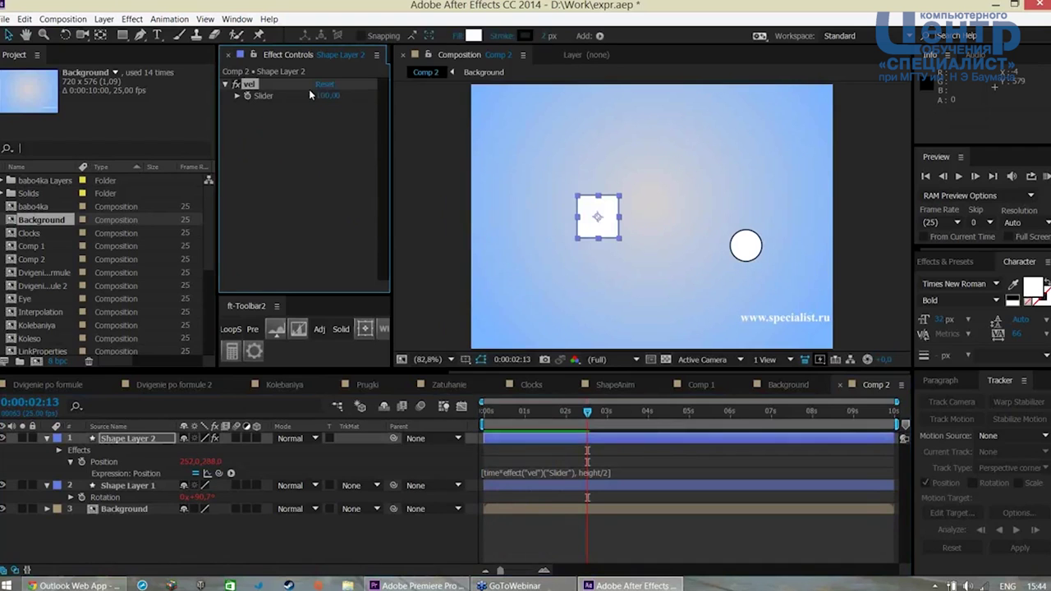
key("space")
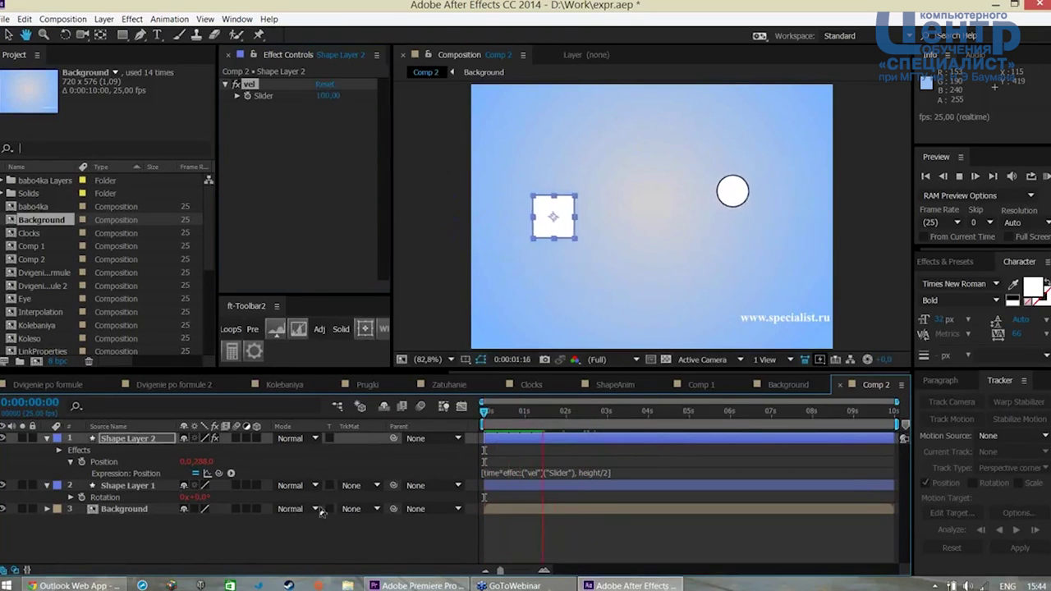
key("space")
Lower the vel slider to 26, rewind to 0:00:00:00, and preview again
mouse_move(329, 102)
left_mouse_down()
mouse_move(280, 108)
mouse_move(289, 108)
left_mouse_up()
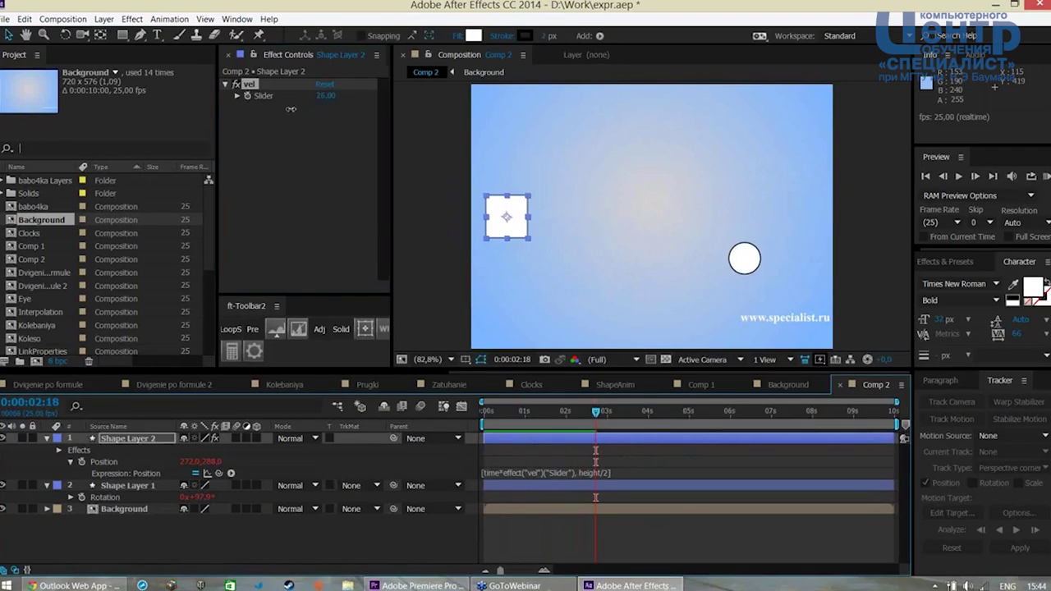
left_click_drag(586, 416, 441, 437)
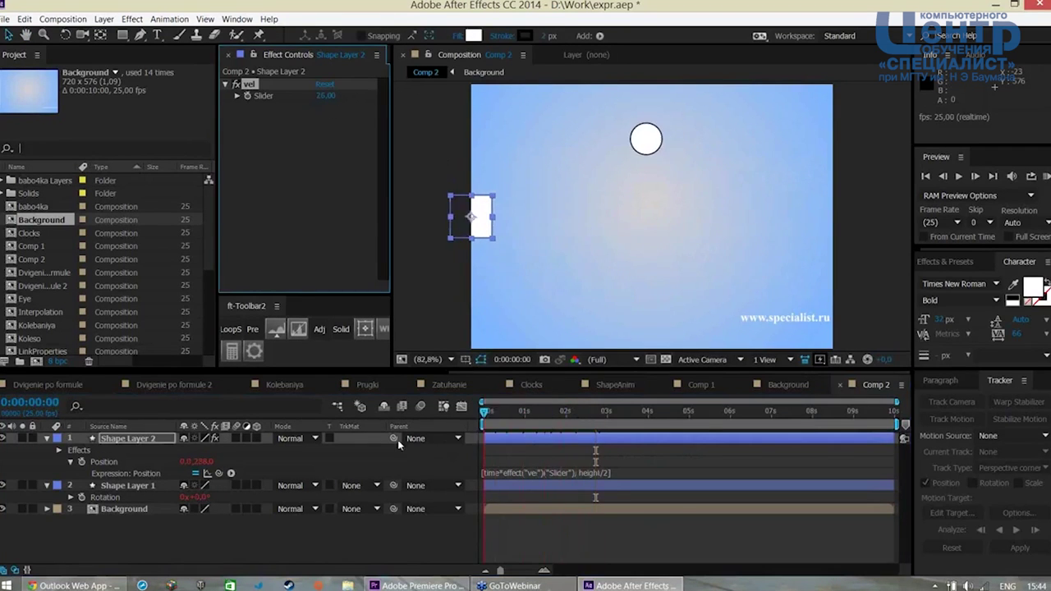
key("space")
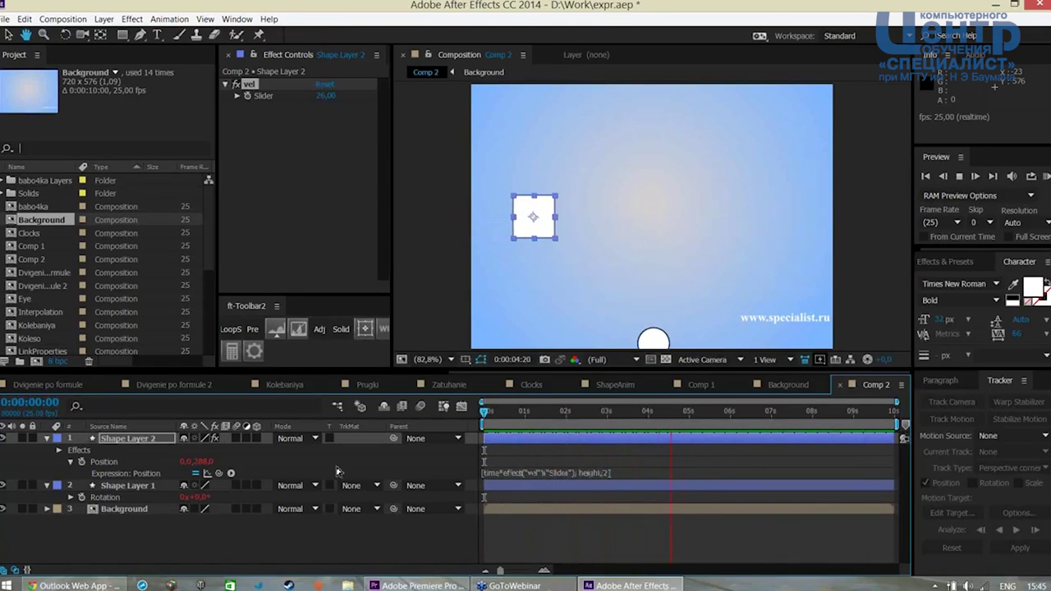
key("space")
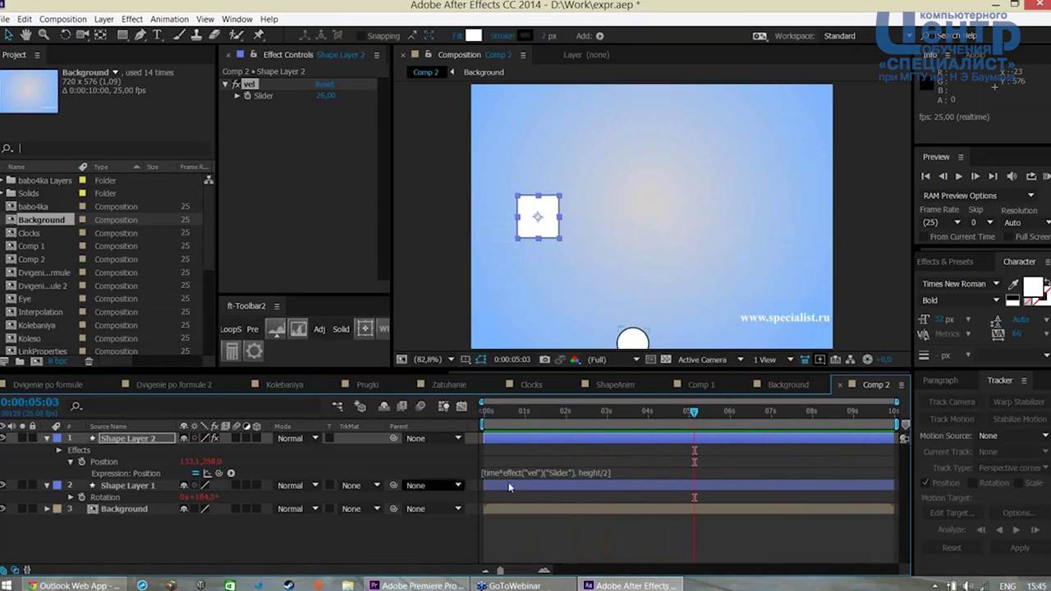
left_click_drag(692, 411, 480, 413)
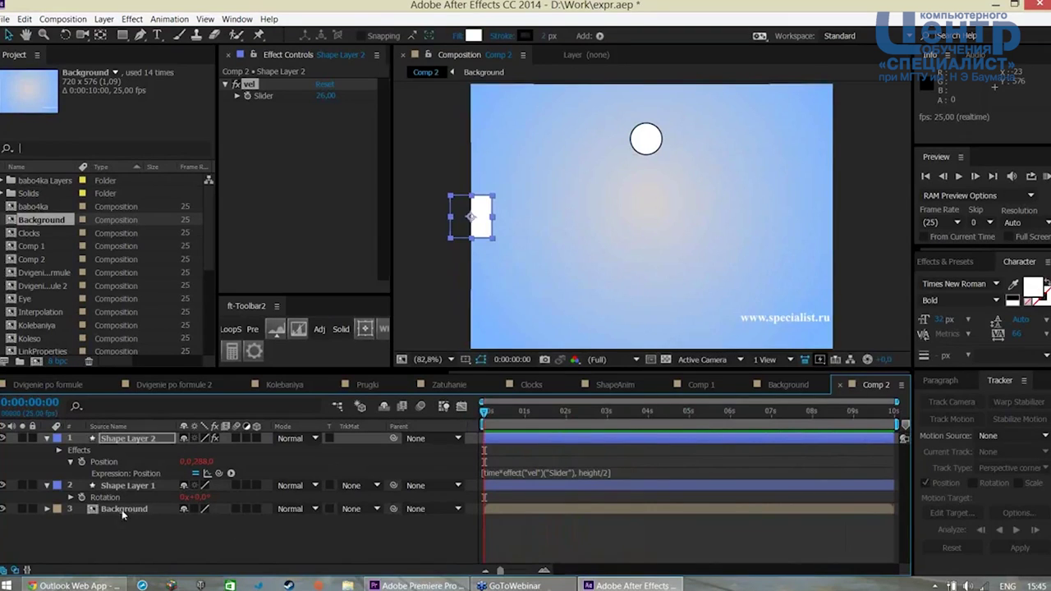
Replace 36 in Shape Layer 1's Rotation expression with a link to Shape Layer 2's vel slider
left_click(71, 498)
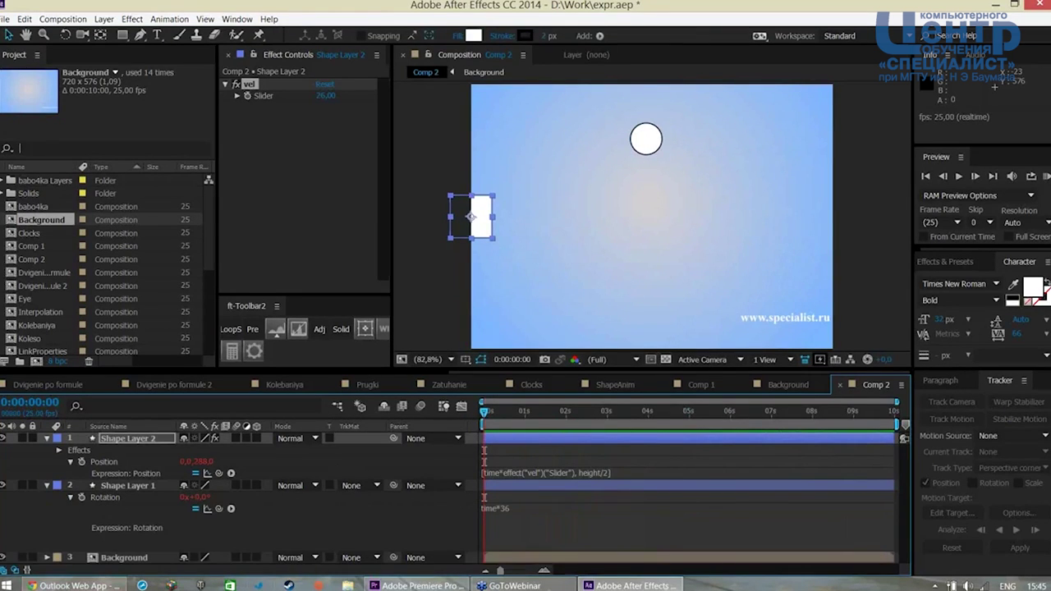
left_click(508, 509)
left_click_drag(513, 510, 504, 510)
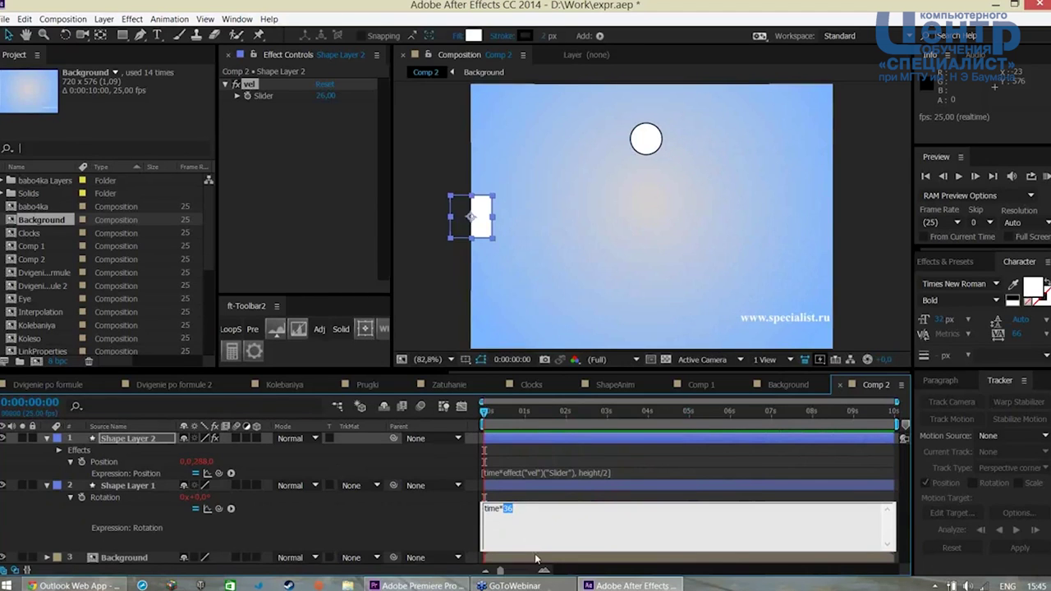
key("BackSpace")
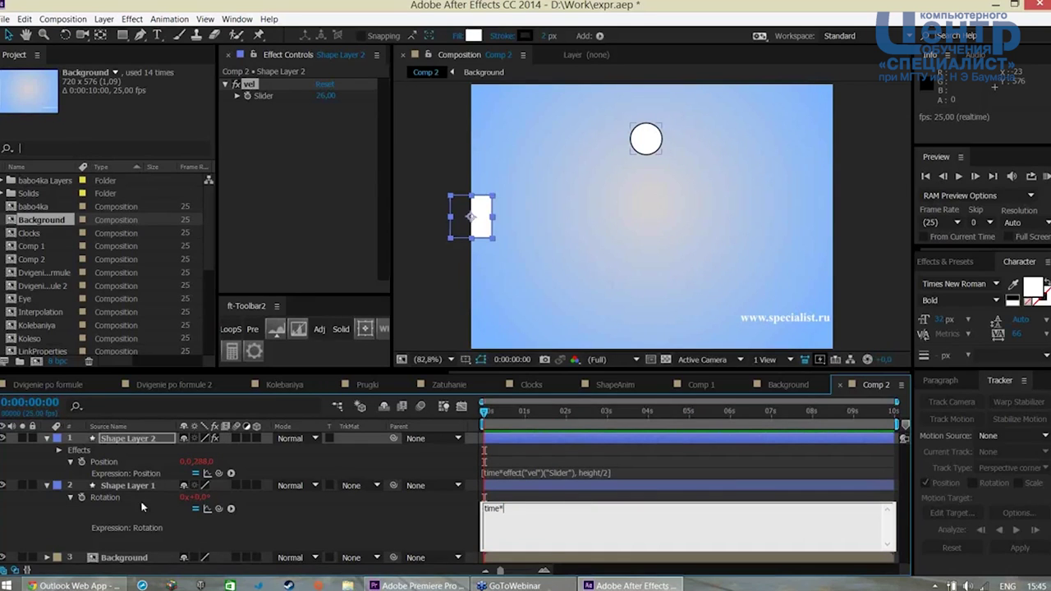
left_click_drag(218, 508, 265, 102)
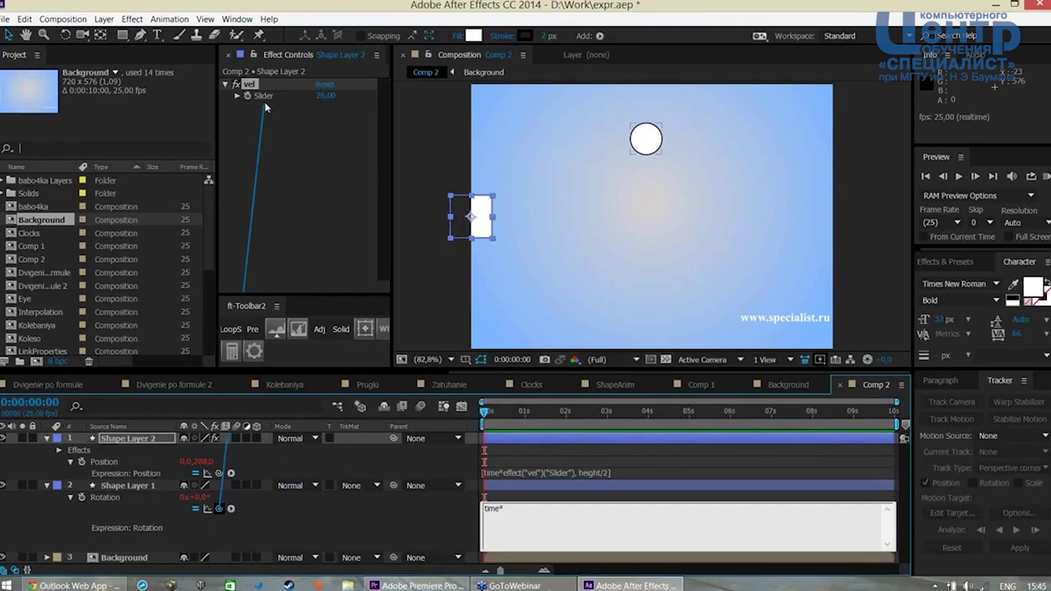
left_click_drag(264, 101, 264, 102)
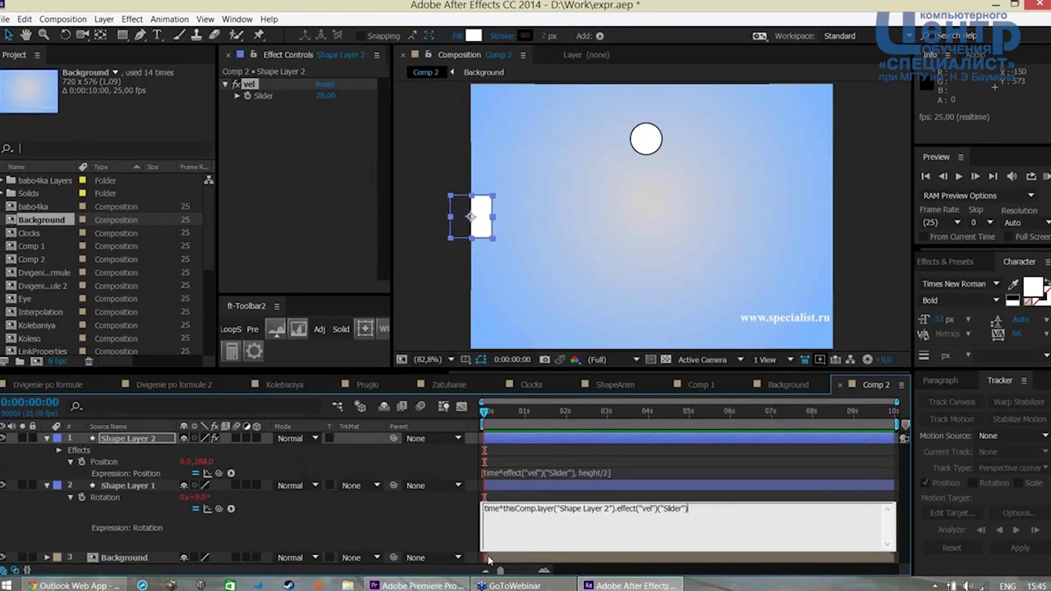
left_click(328, 525)
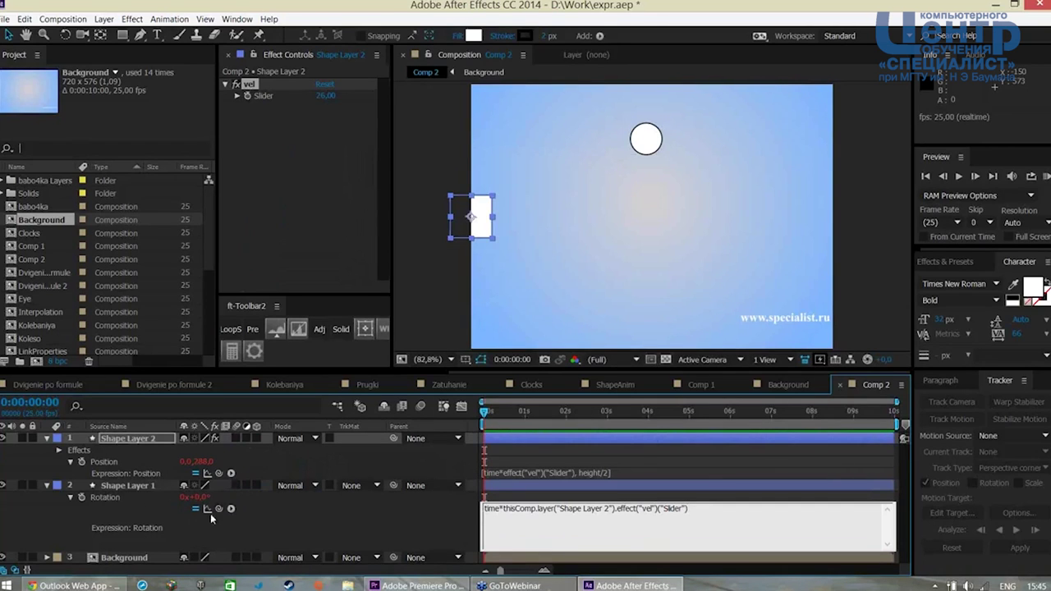
left_click(688, 472)
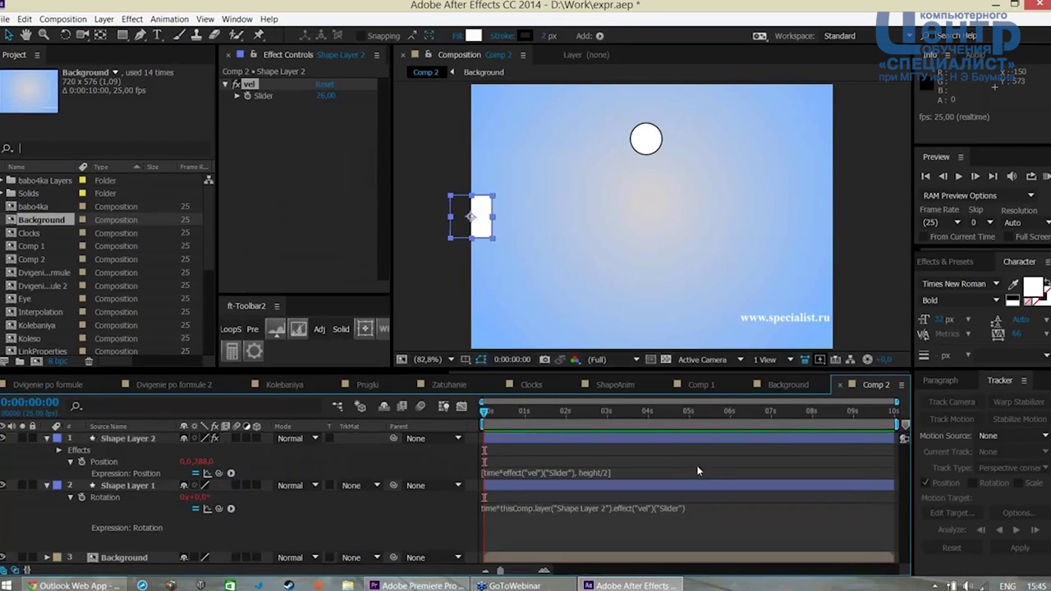
key("space")
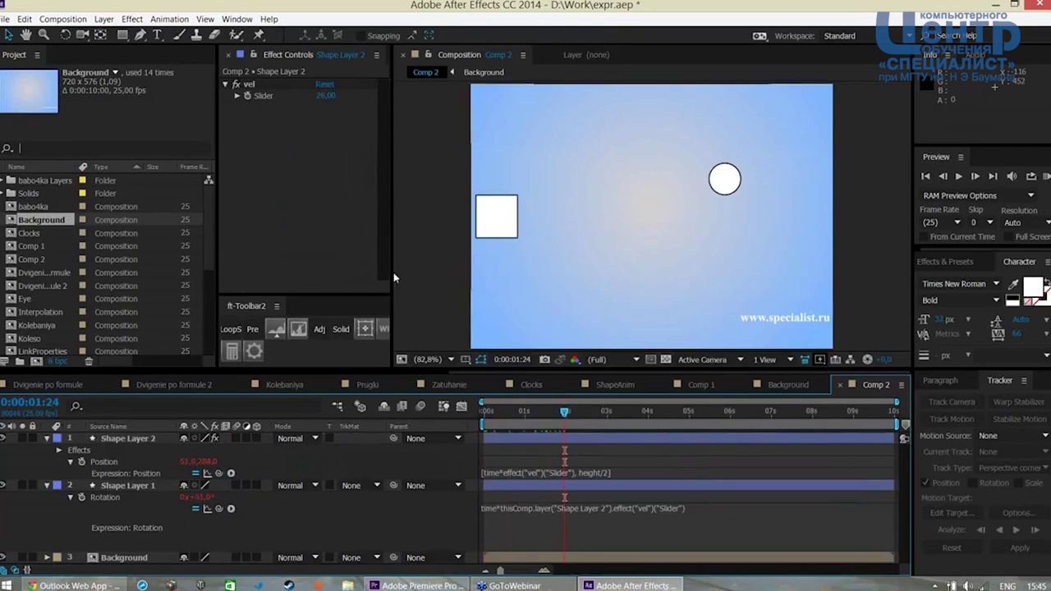
left_click_drag(321, 105, 450, 105)
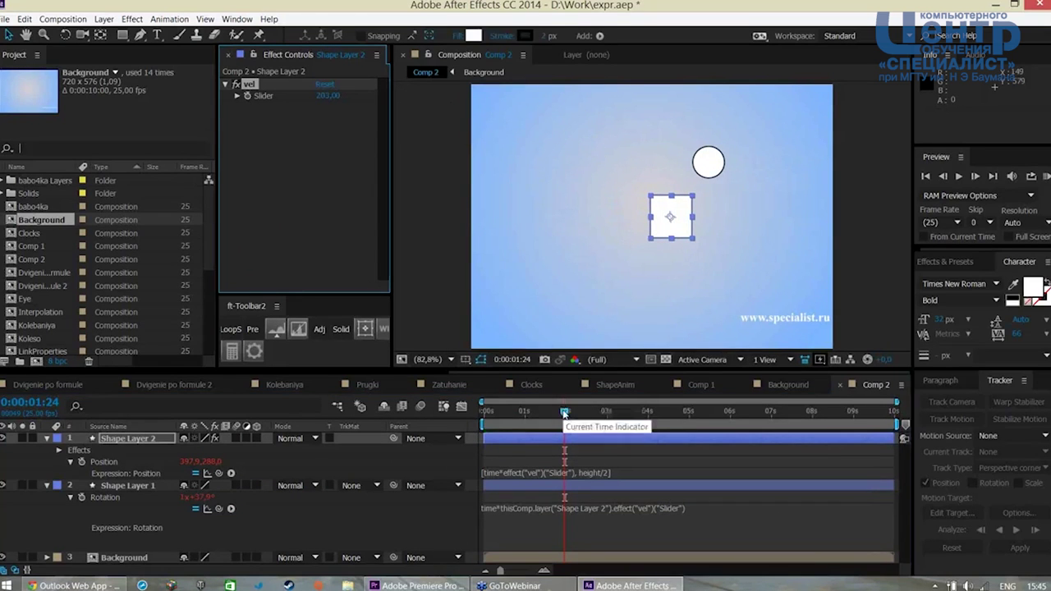
left_click_drag(564, 411, 444, 433)
key("space")
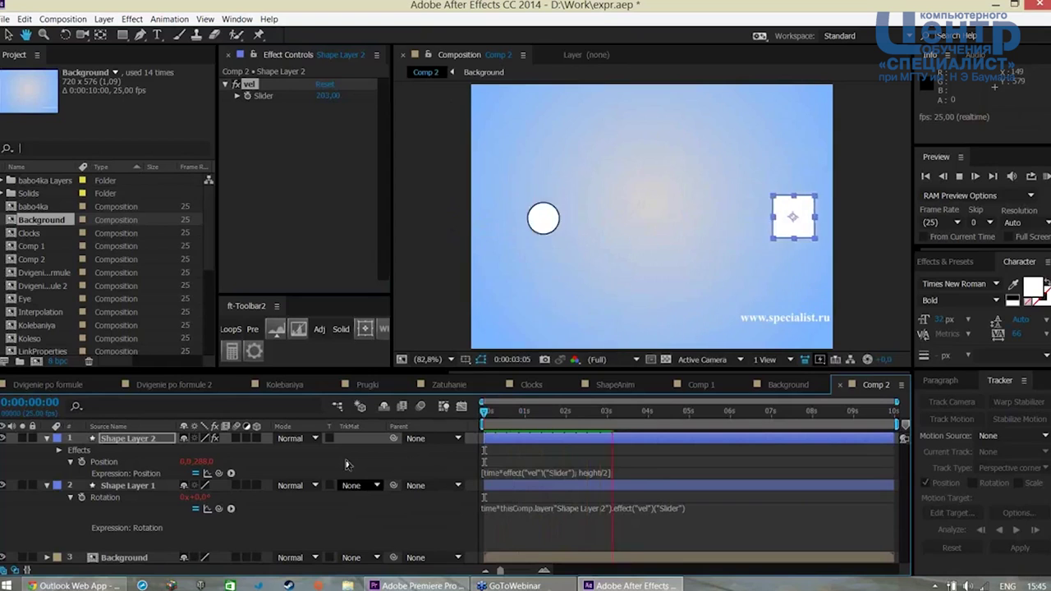
key("space")
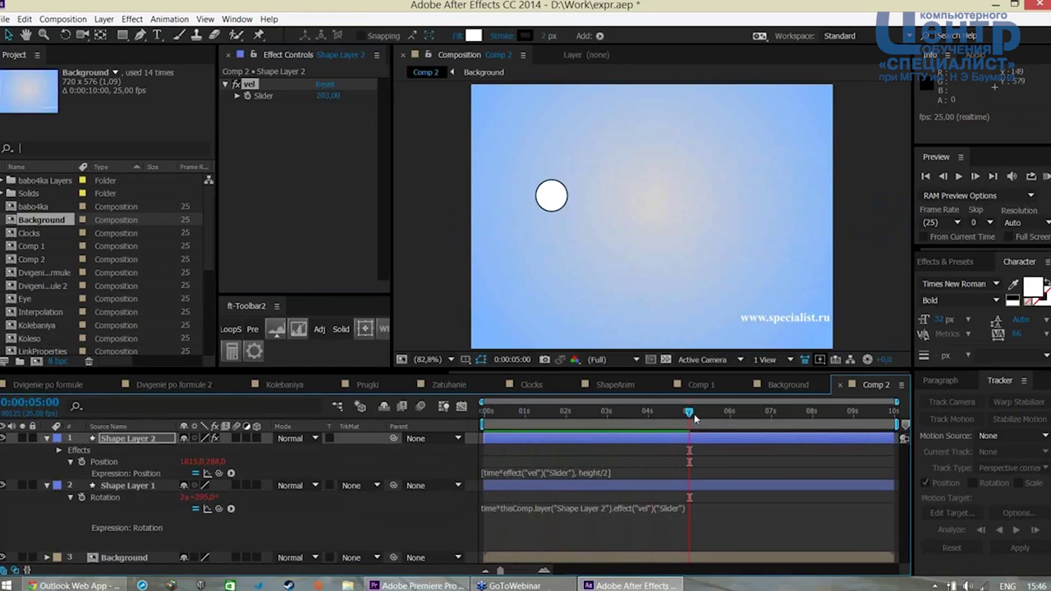
Scrub Comp 2's timeline to inspect the motion, then start a new 720×576, 25 fps composition
left_click(673, 426)
left_click_drag(672, 425, 498, 424)
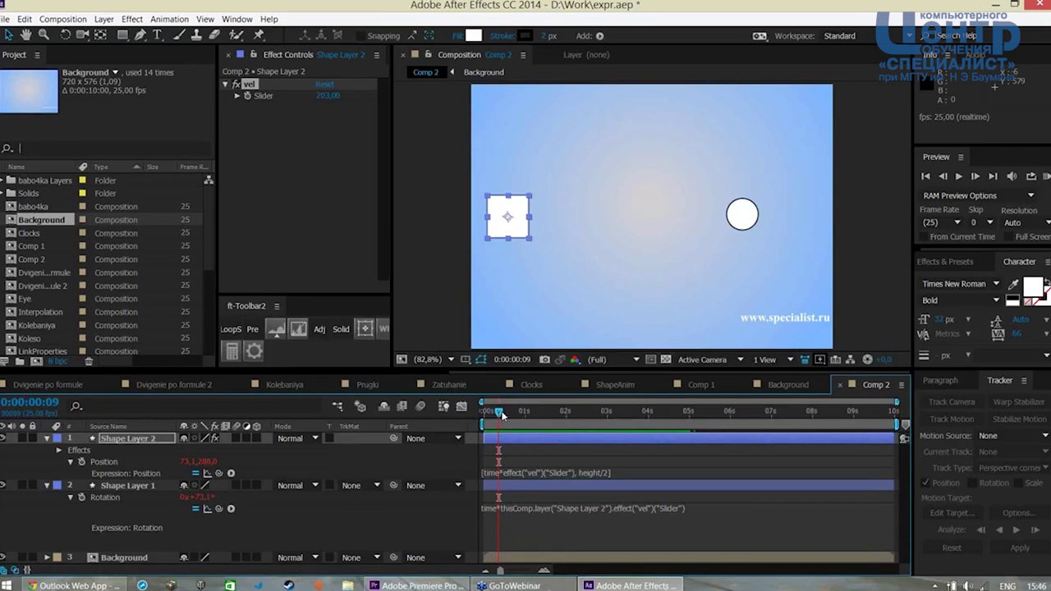
left_click_drag(503, 415, 495, 427)
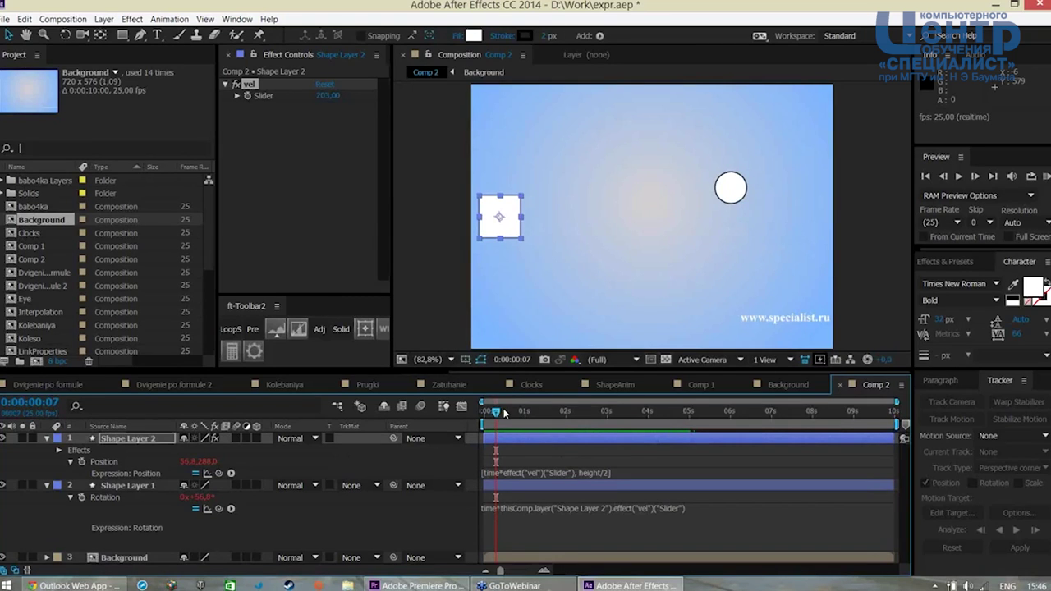
left_click_drag(496, 413, 524, 412)
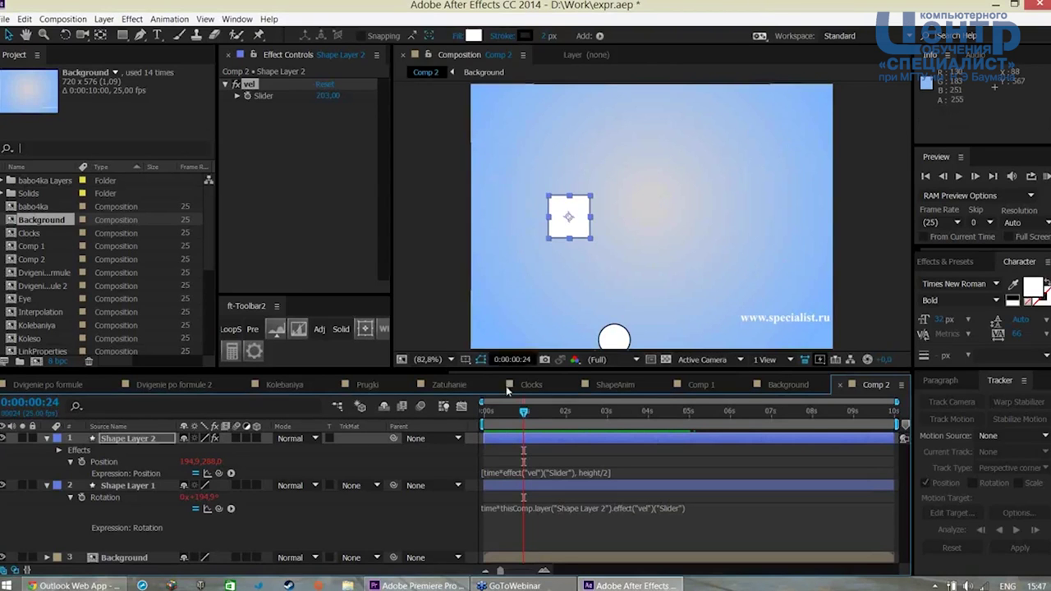
mouse_move(524, 418)
left_mouse_down()
mouse_move(492, 419)
mouse_move(614, 433)
left_mouse_up()
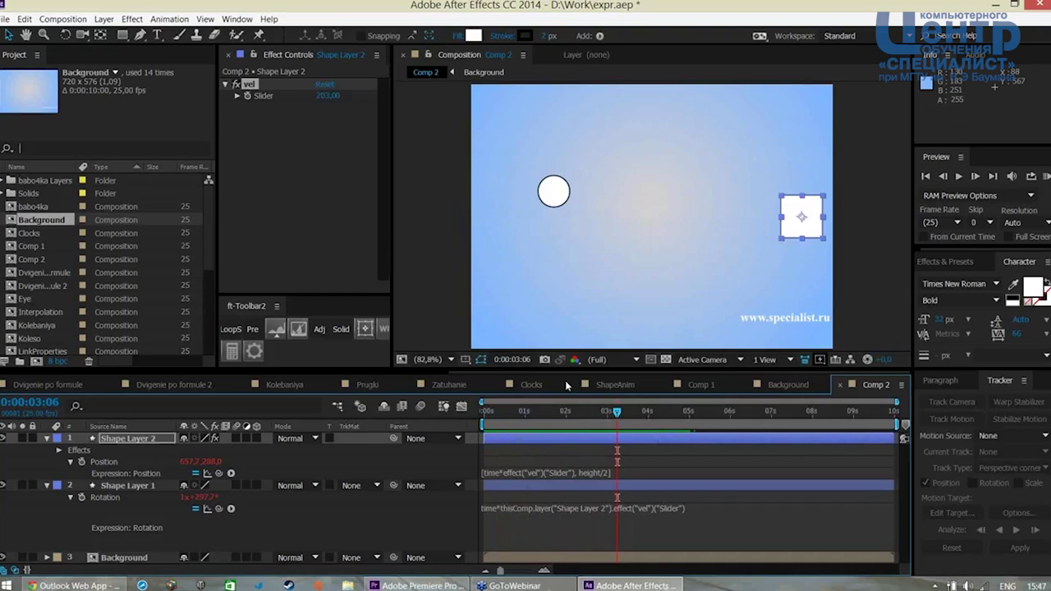
key("ctrl+n")
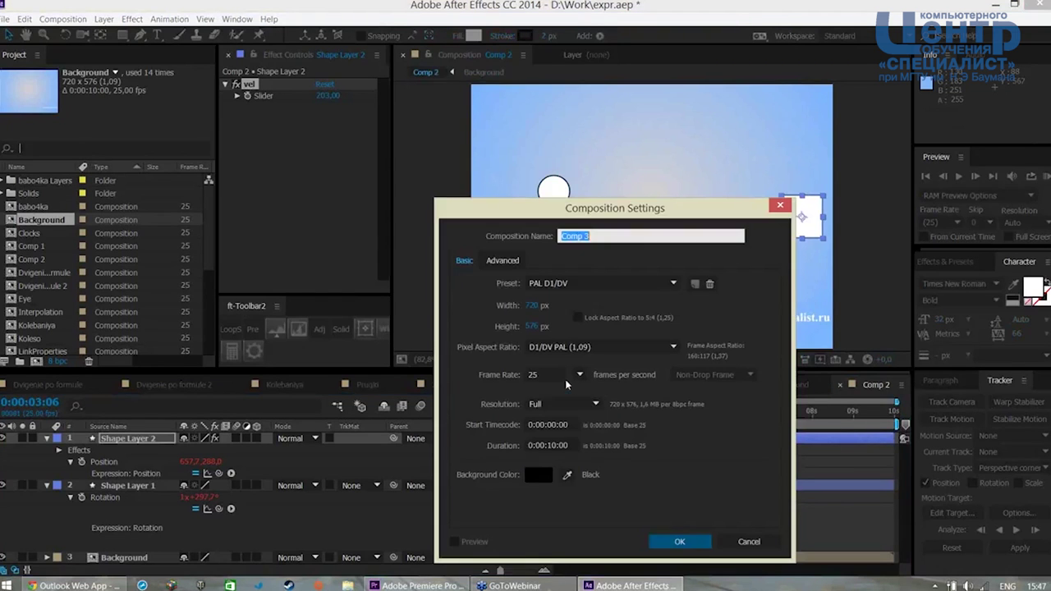
Create Comp 3, add the Background composition as its layer, and enlarge the viewer
left_click(675, 543)
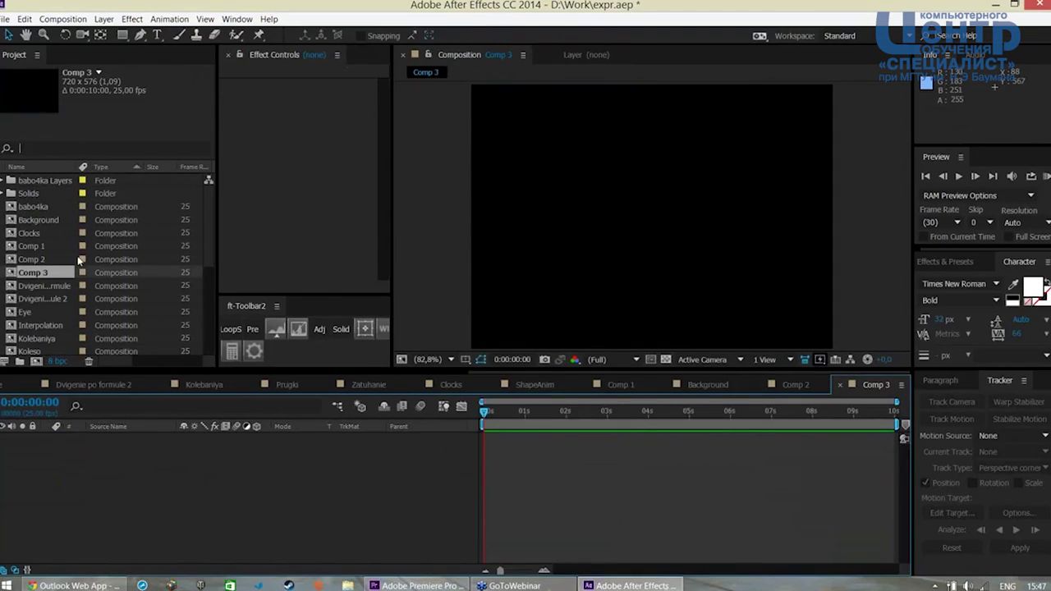
left_click_drag(41, 221, 113, 518)
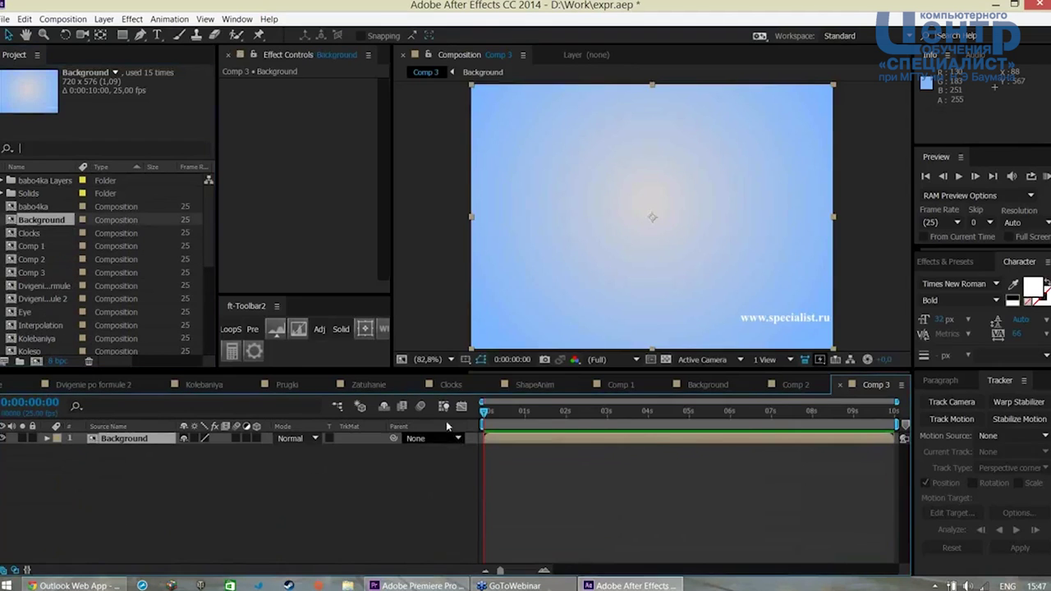
left_click_drag(451, 375, 428, 401)
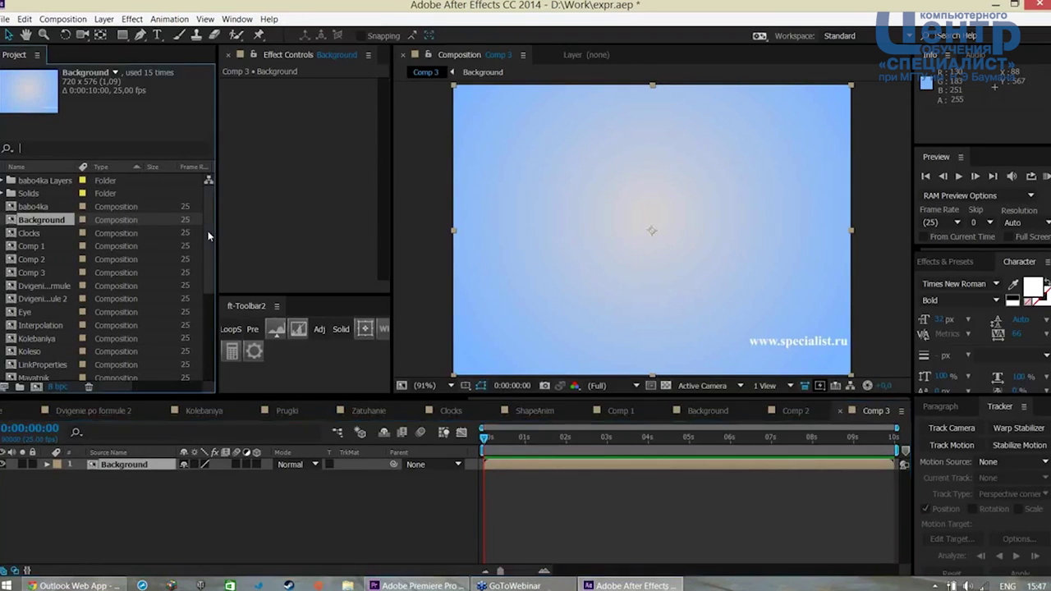
left_click_drag(207, 231, 215, 343)
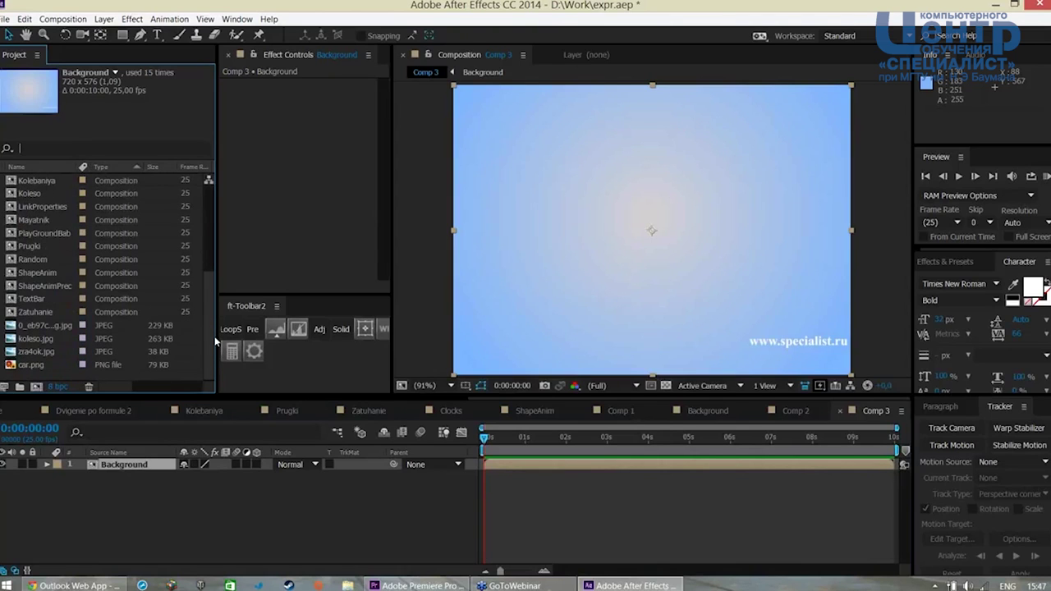
Place zra4ok.jpg above Background in Comp 3 and scale it to 66%
left_click(47, 353)
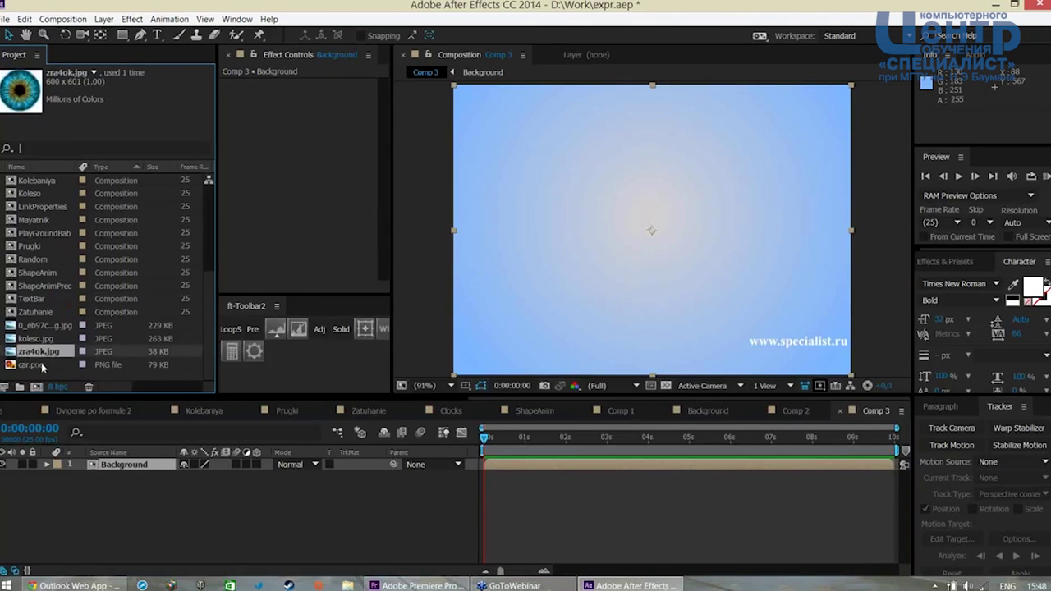
left_click_drag(45, 353, 172, 467)
key("s")
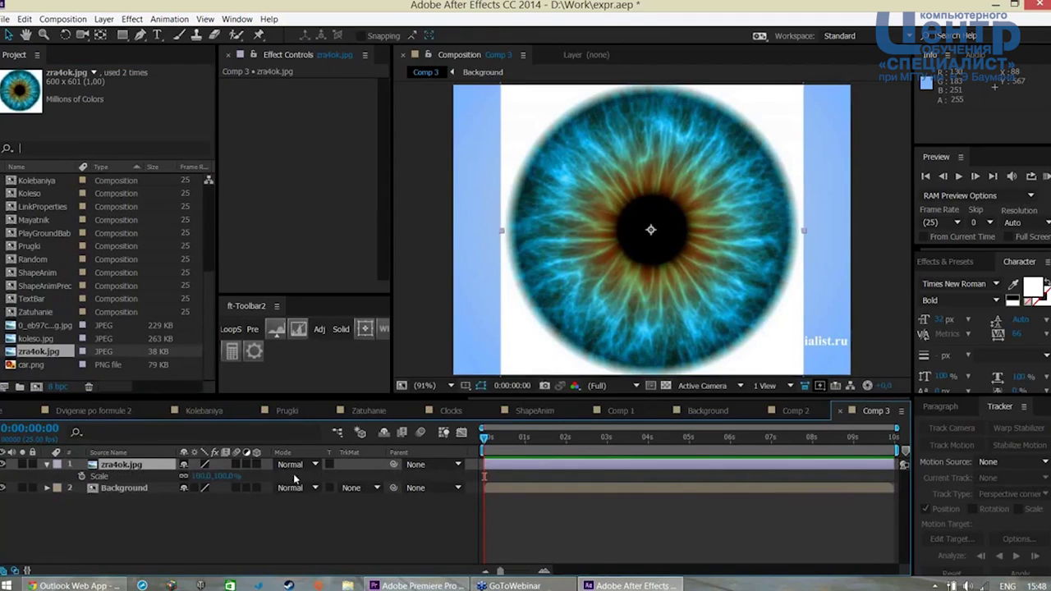
left_click_drag(224, 477, 201, 480)
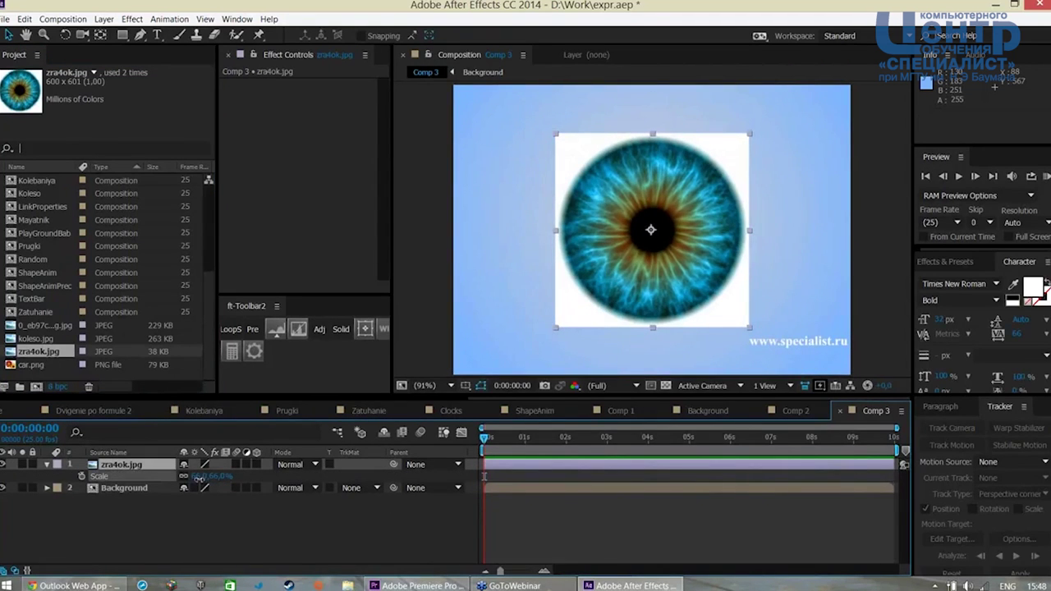
left_click(134, 20)
mouse_move(151, 197)
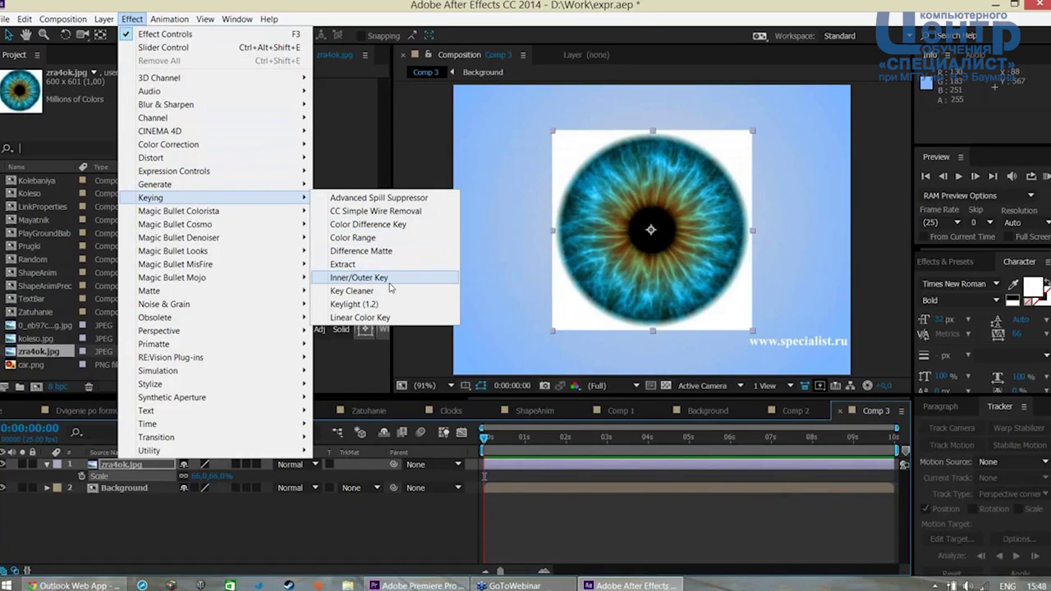
Key out the eye image's white backdrop with Extract at a lowered White Point, then soften it with Refine Soft Matte
left_click(369, 264)
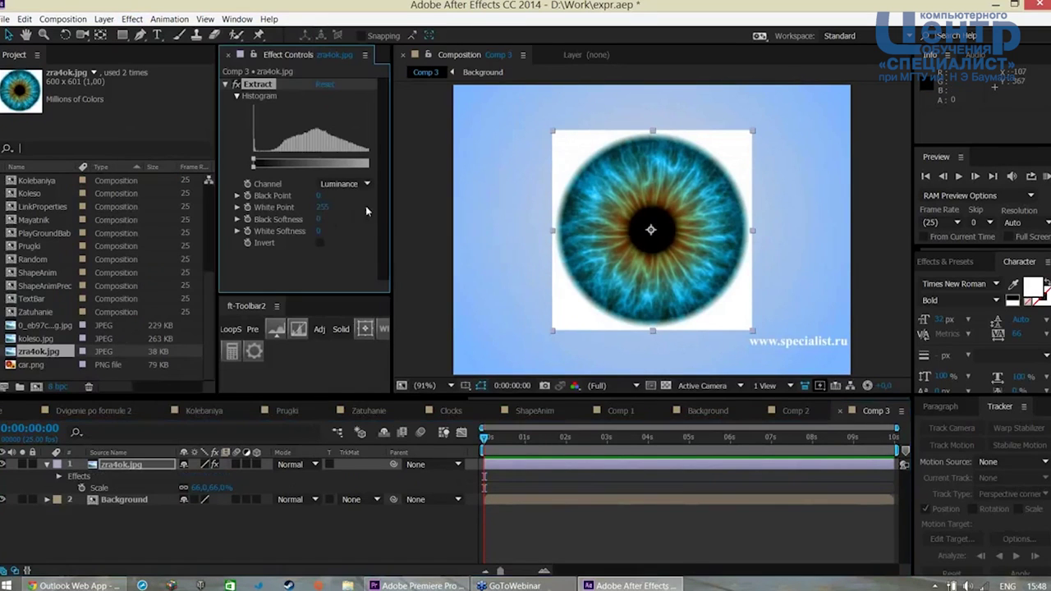
left_click_drag(322, 207, 287, 212)
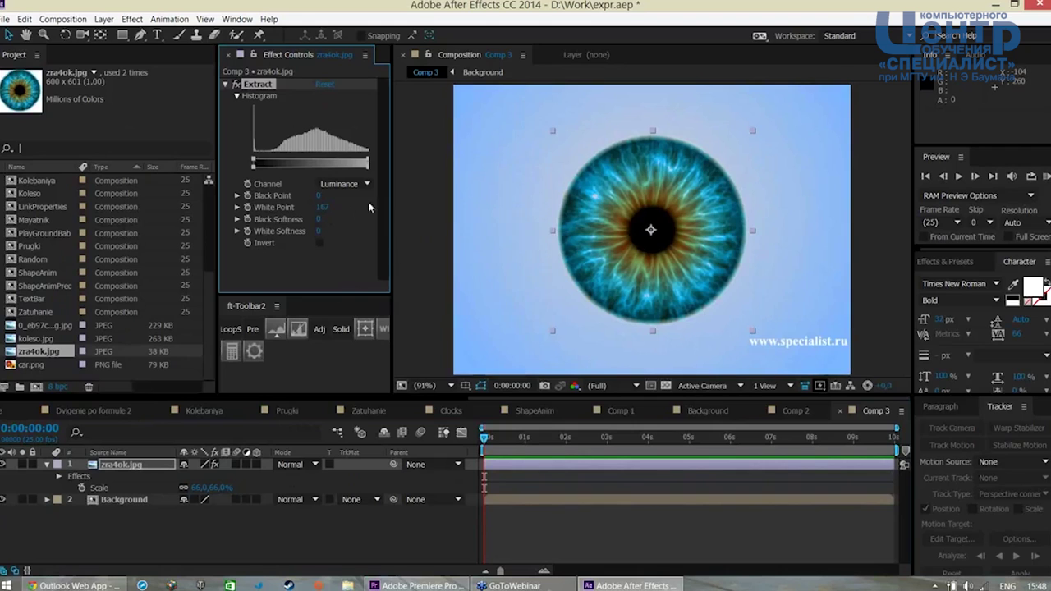
left_click(139, 19)
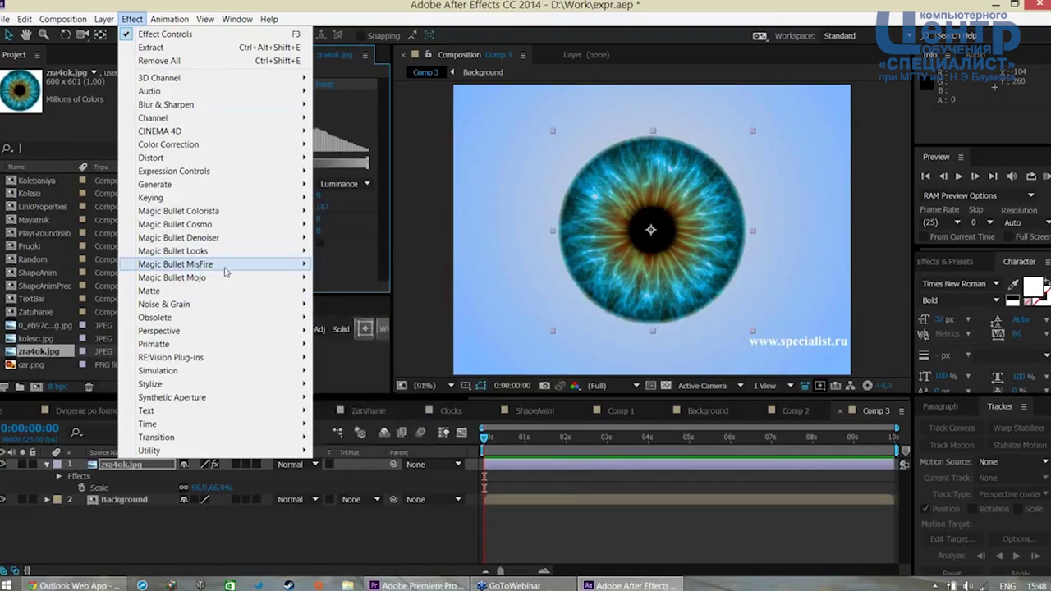
mouse_move(150, 290)
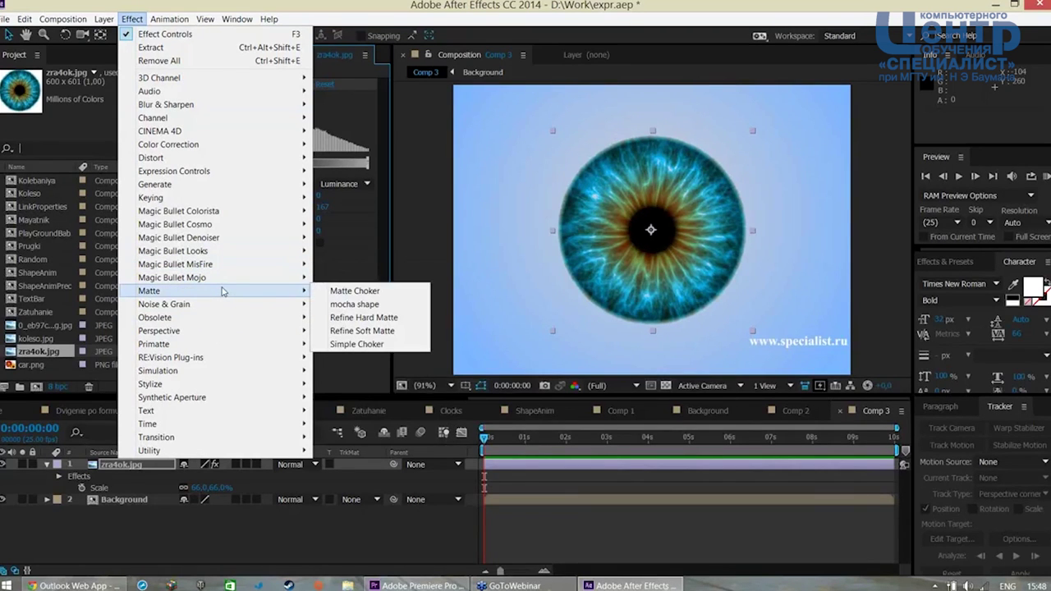
left_click(371, 330)
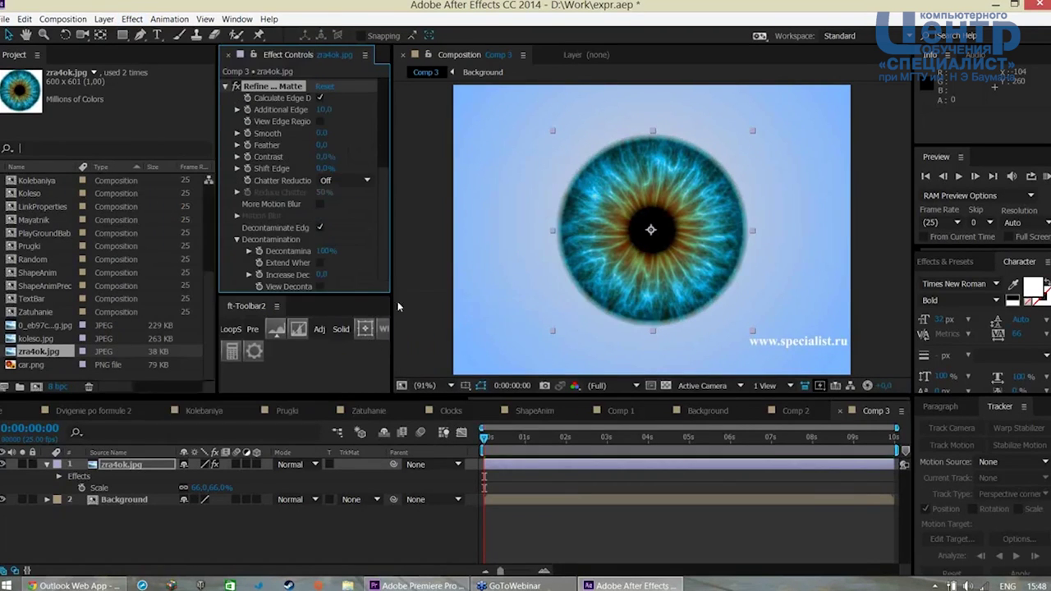
left_click_drag(351, 297, 341, 320)
Scale the zra4ok.jpg eye layer down to 40%
left_click(307, 535)
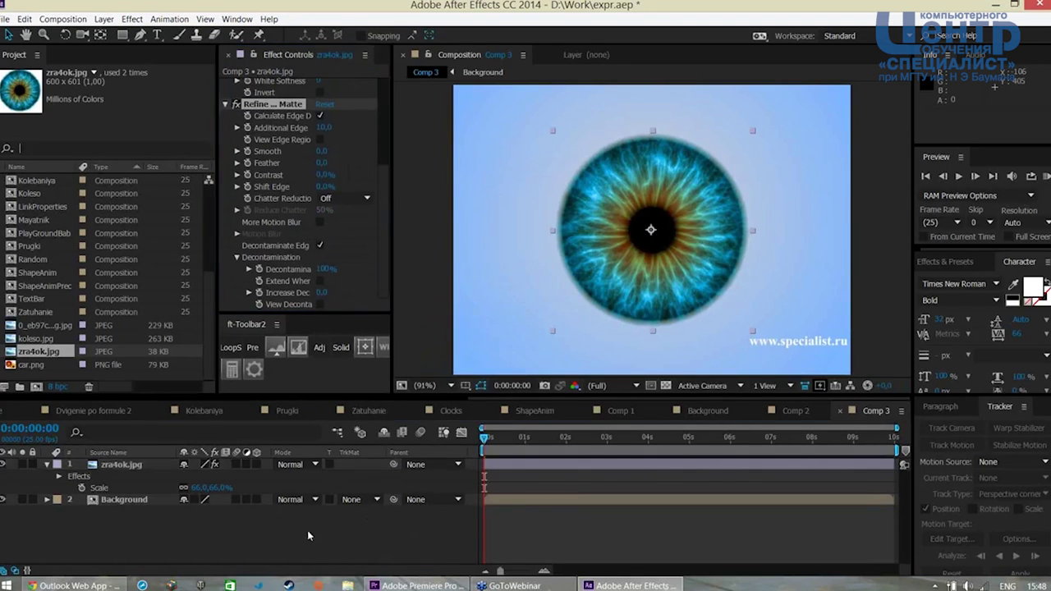
key("u")
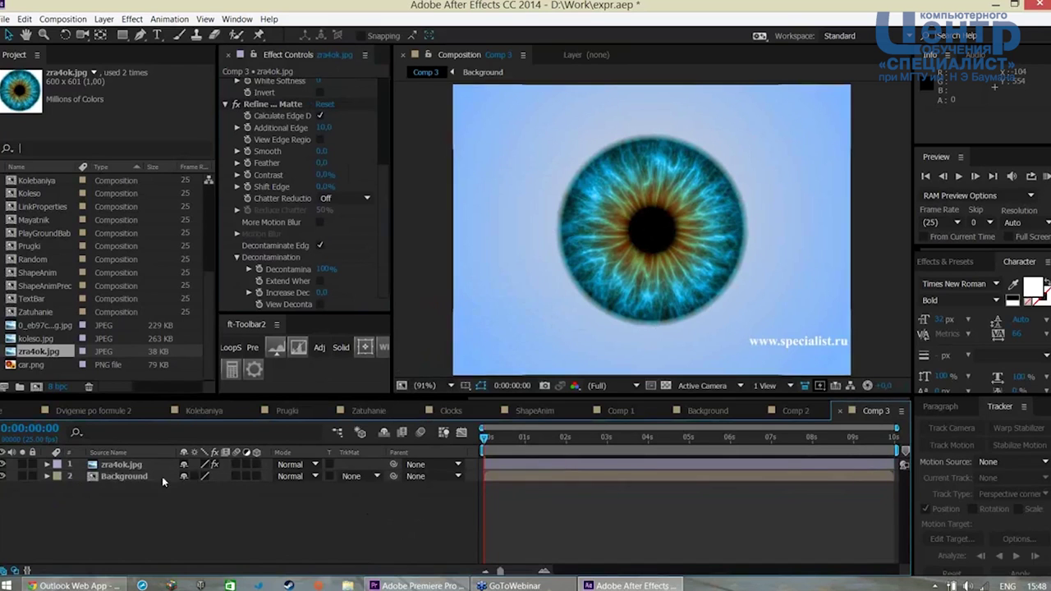
left_click(124, 464)
key("s")
left_click_drag(222, 477, 209, 482)
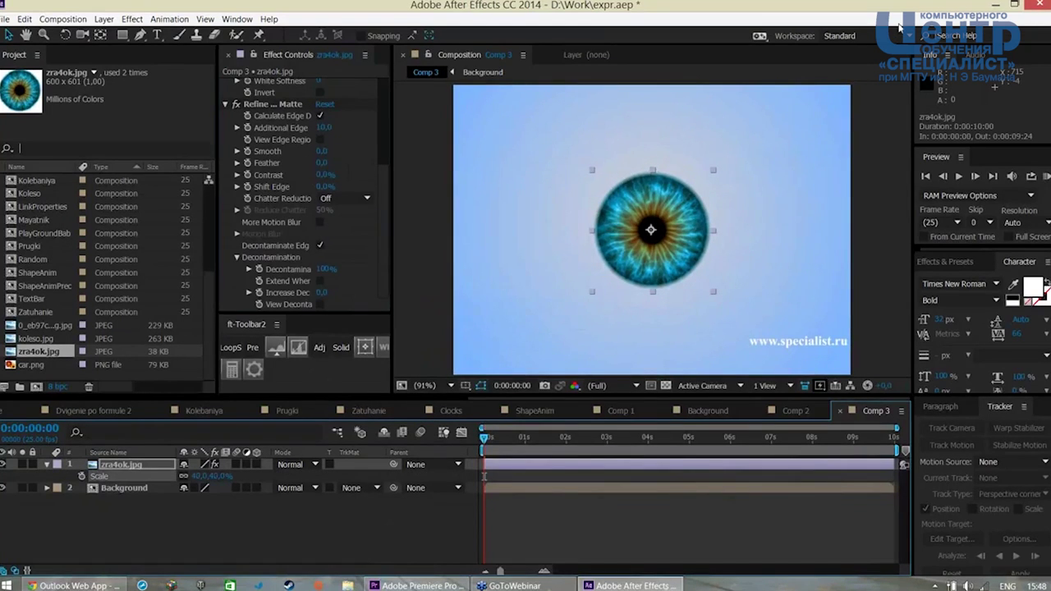
key("F2")
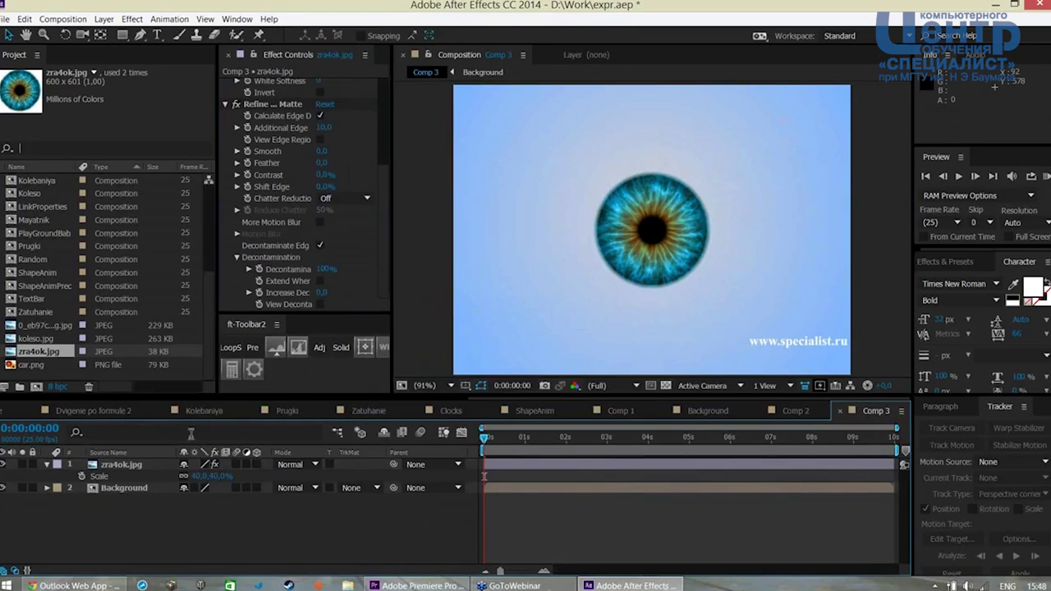
Draw a closed almond-shaped eye outline with curved top and bottom points
left_click(142, 37)
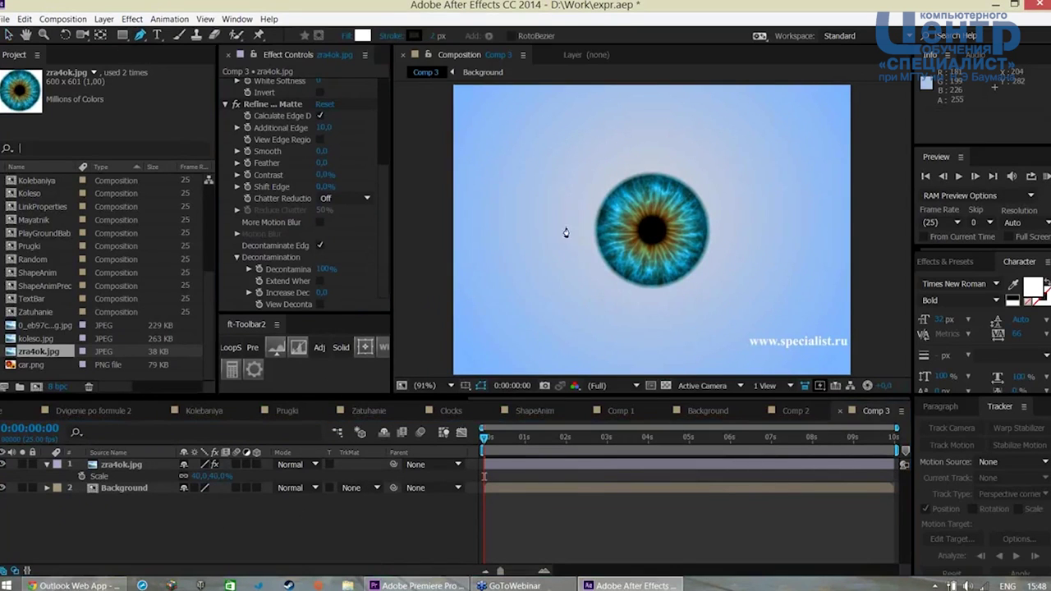
left_click(514, 229)
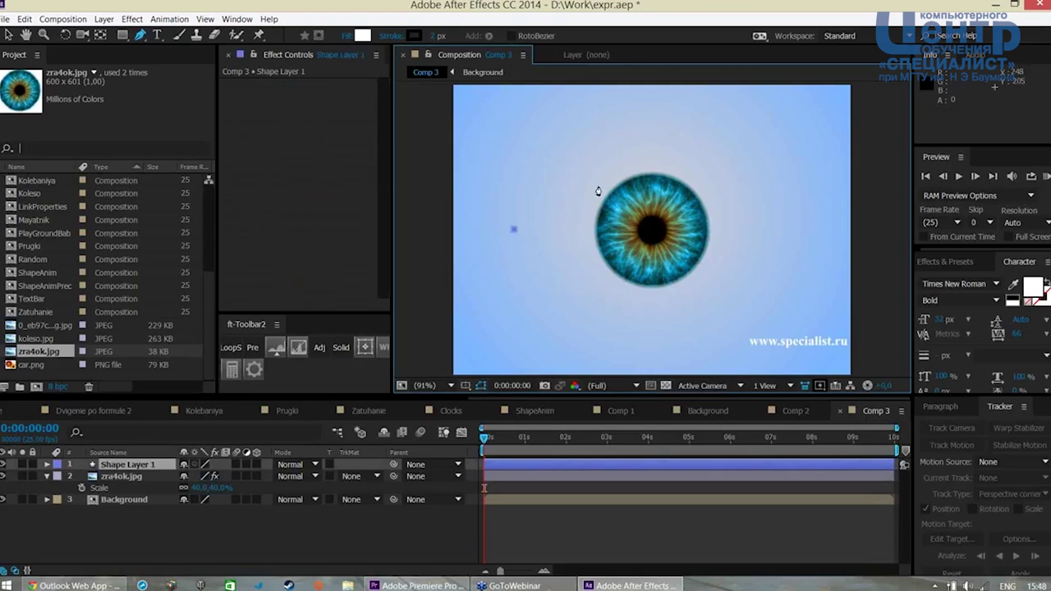
left_click_drag(633, 156, 678, 159)
left_click(781, 219)
left_click_drag(649, 289, 584, 289)
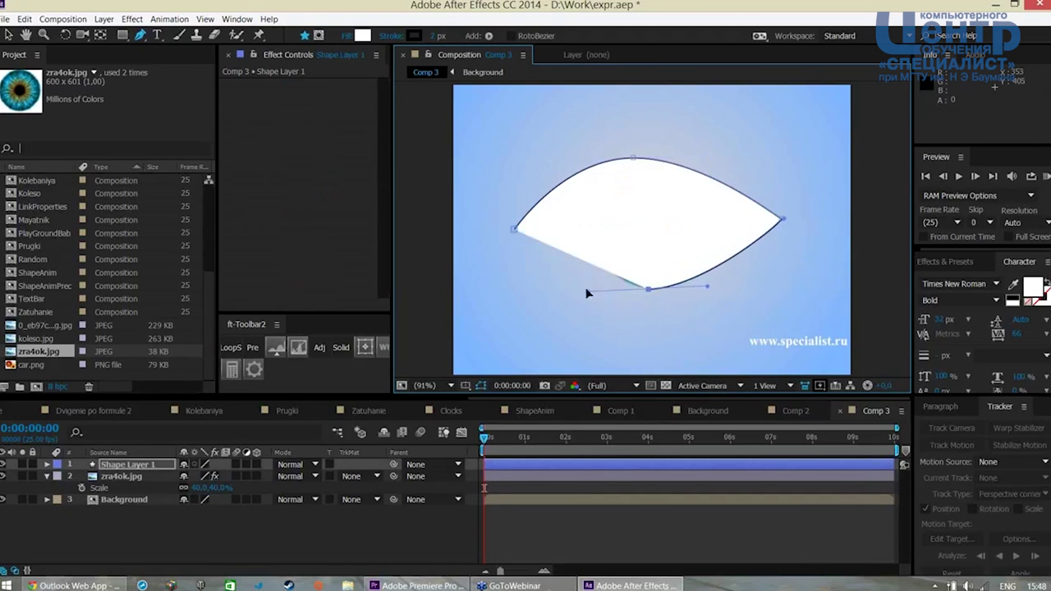
left_click(515, 233)
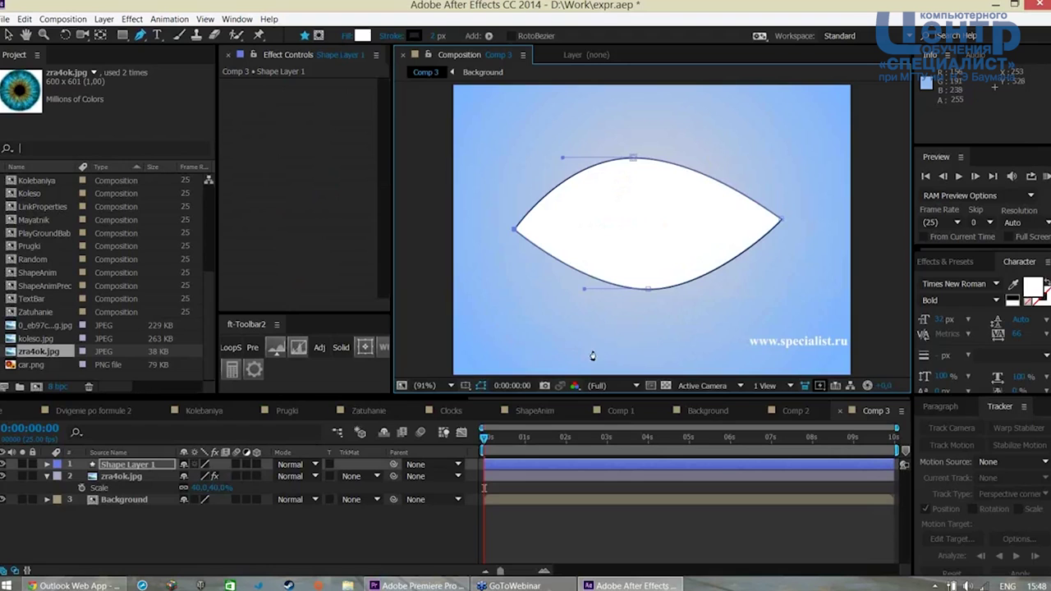
left_click_drag(649, 289, 637, 290)
left_click_drag(630, 157, 700, 155)
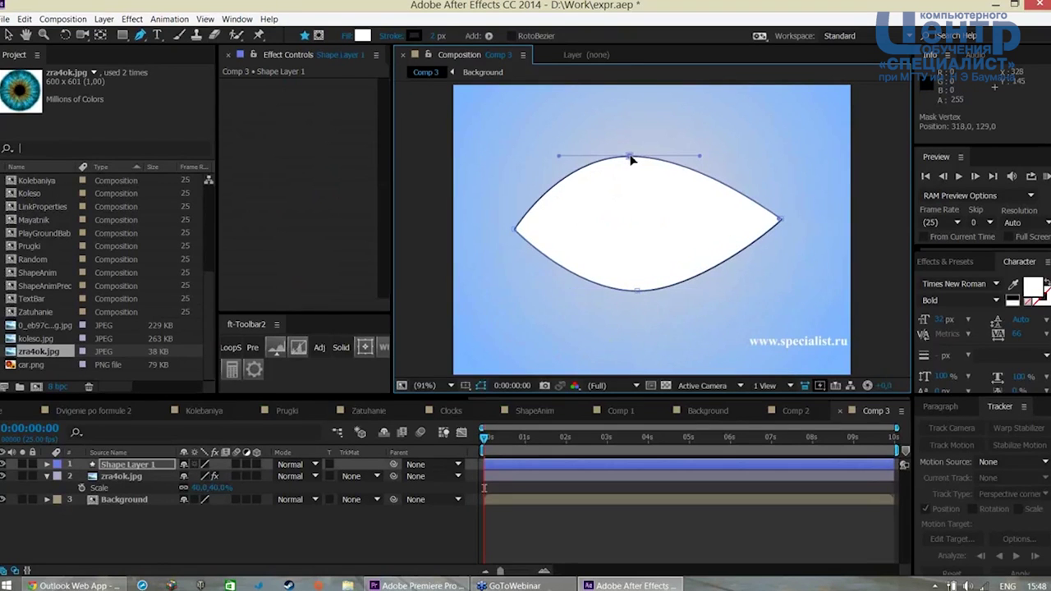
Set the eye shape's stroke to None and stack zra4ok.jpg above Shape Layer 1
left_click(392, 37)
left_click(477, 272)
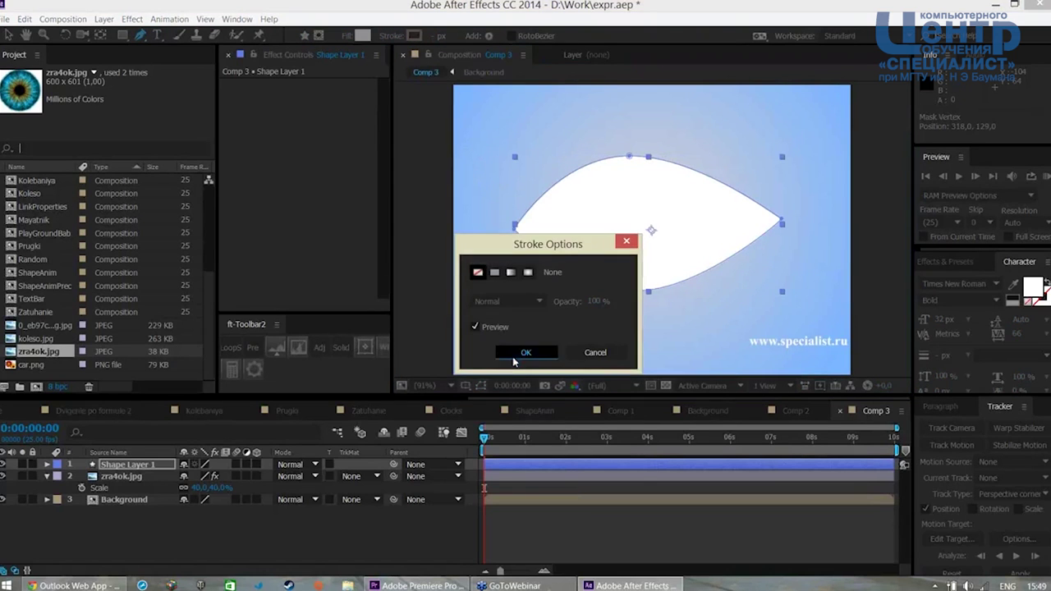
left_click(522, 351)
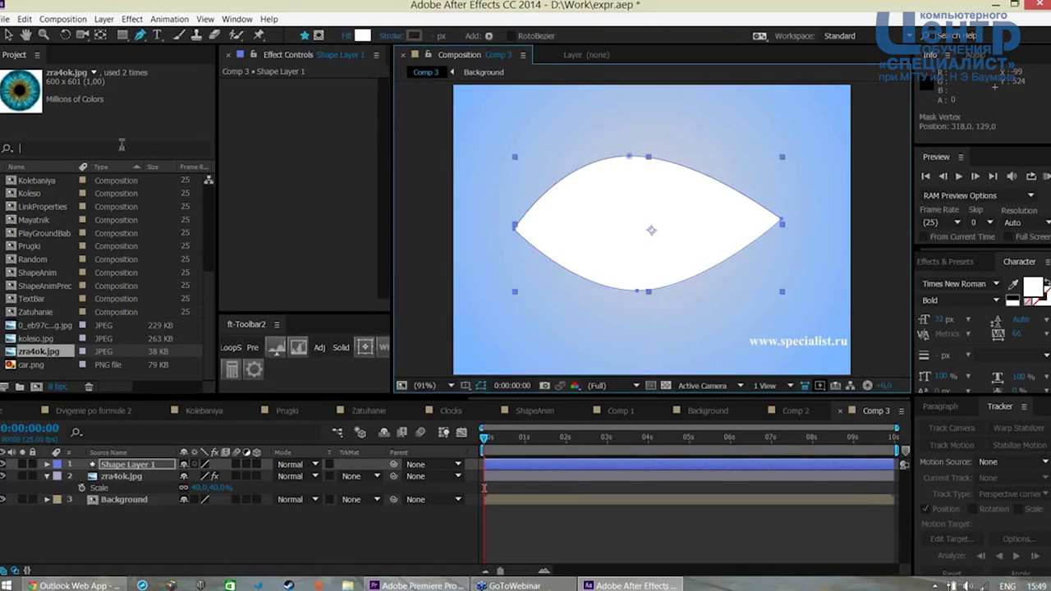
left_click(47, 476)
left_click_drag(131, 466, 129, 486)
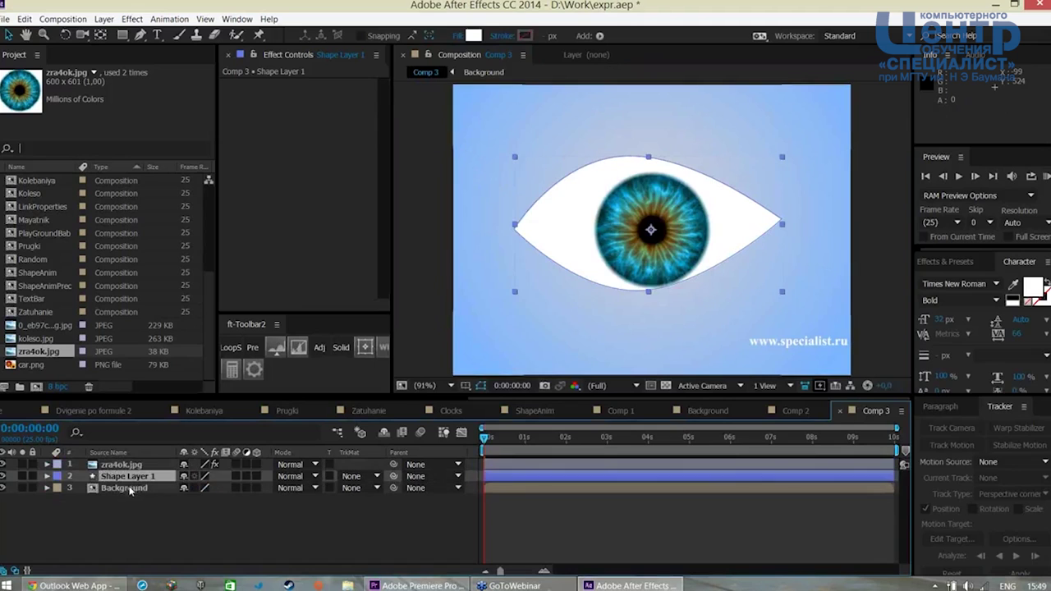
Squash the eye shape vertically so it is slightly flatter and shifted right
left_click(157, 472)
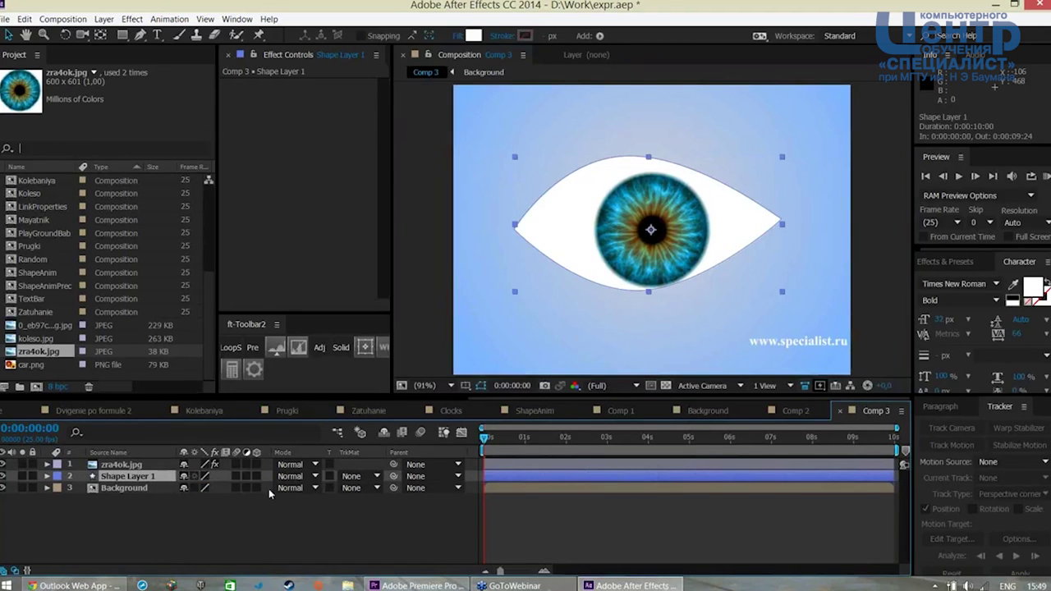
left_click_drag(648, 156, 649, 176)
left_click_drag(558, 236, 568, 241)
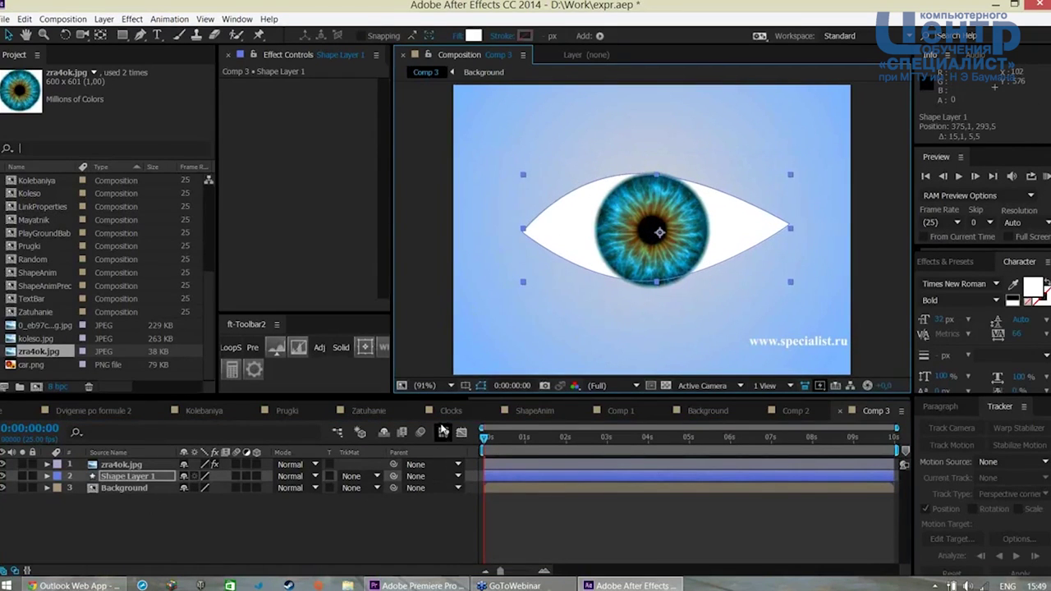
left_click(147, 548)
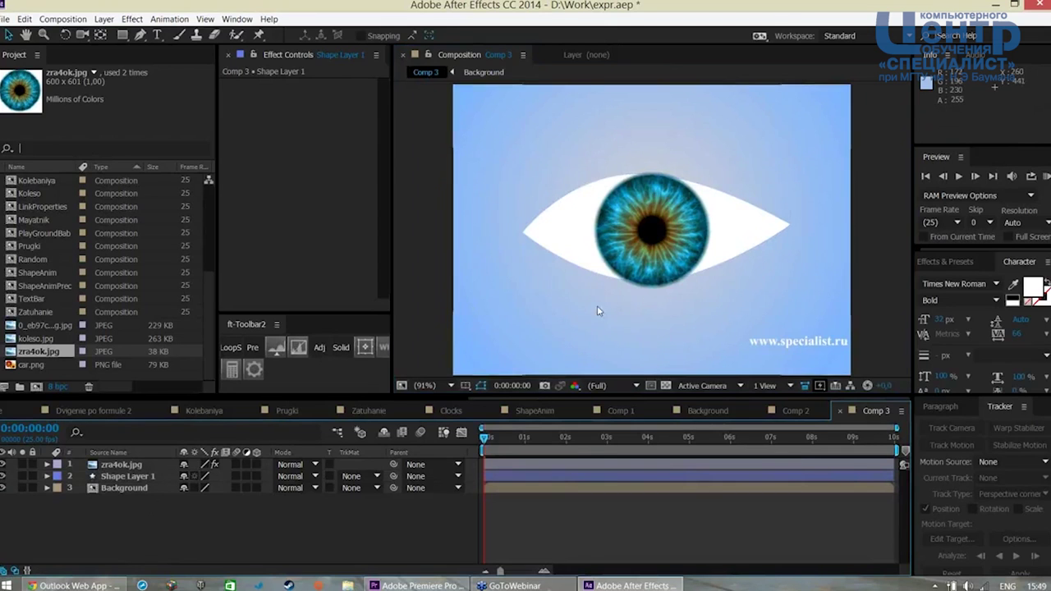
Enlarge the zra4ok.jpg iris by scrubbing its Scale up
left_click(127, 466)
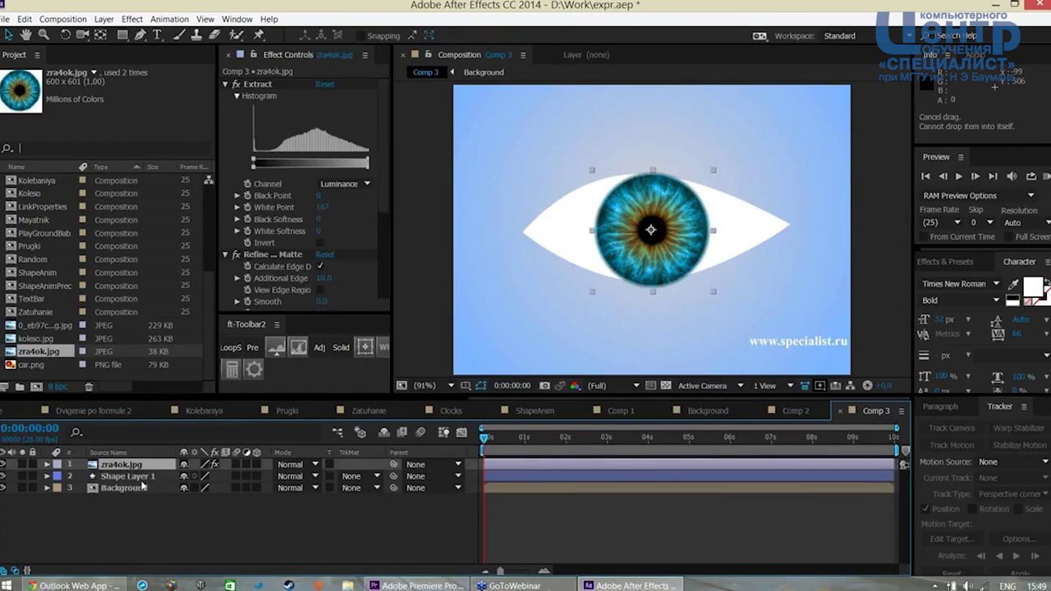
key("s")
left_click_drag(224, 476, 207, 464)
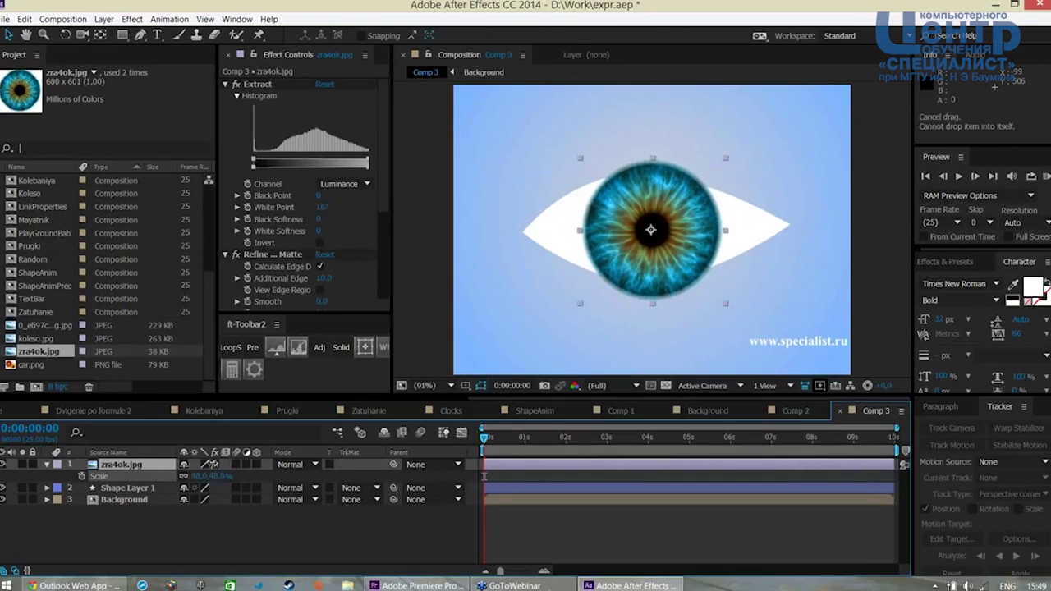
Duplicate Shape Layer 1, move the copy to the top, and set zra4ok.jpg's TrkMat to Alpha Matte
key("F2")
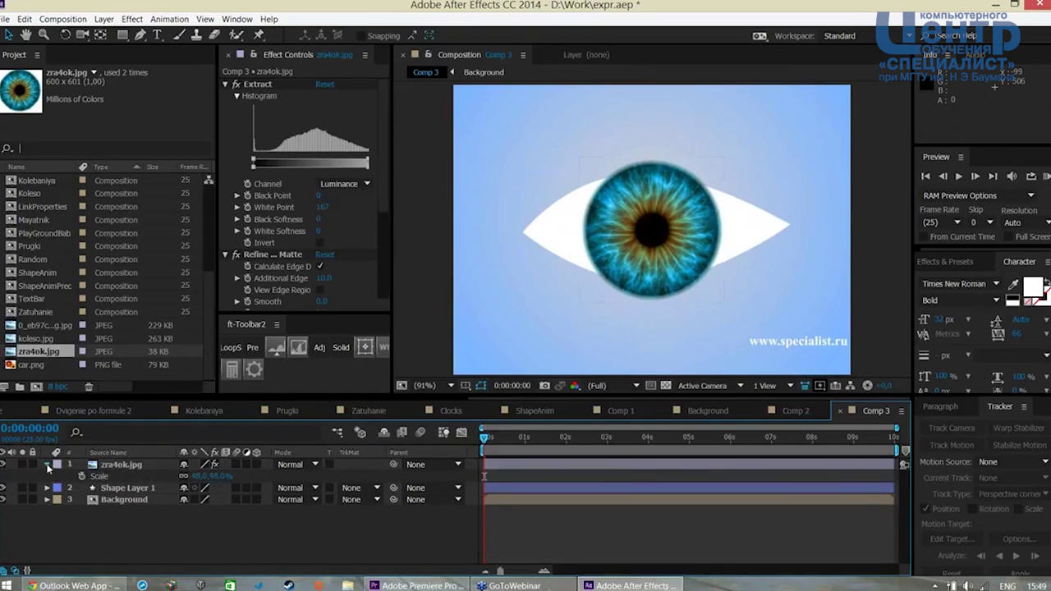
left_click(47, 463)
left_click(127, 476)
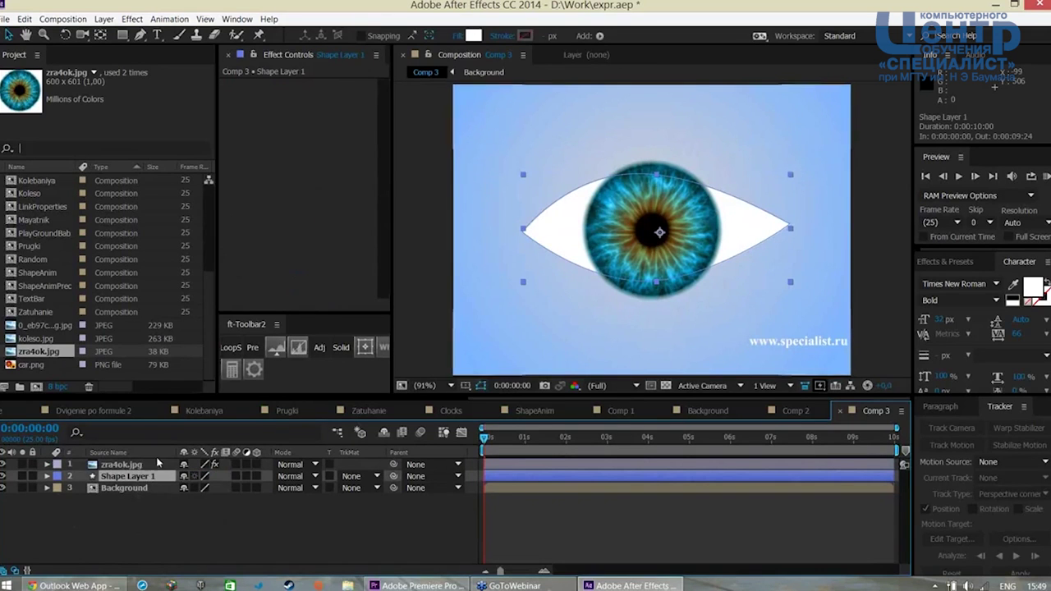
key("ctrl+d")
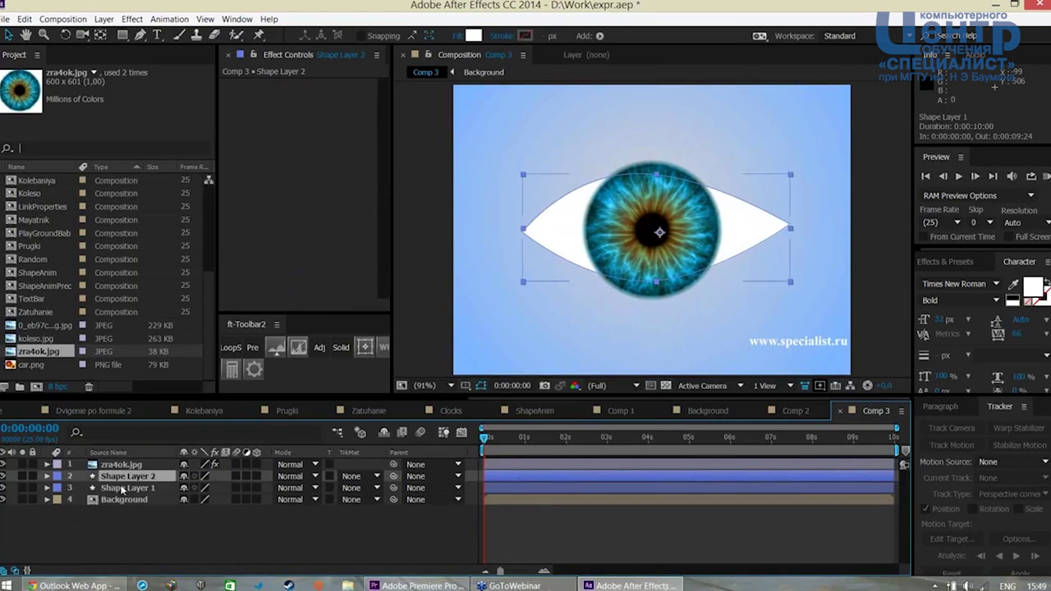
left_click_drag(119, 479, 119, 461)
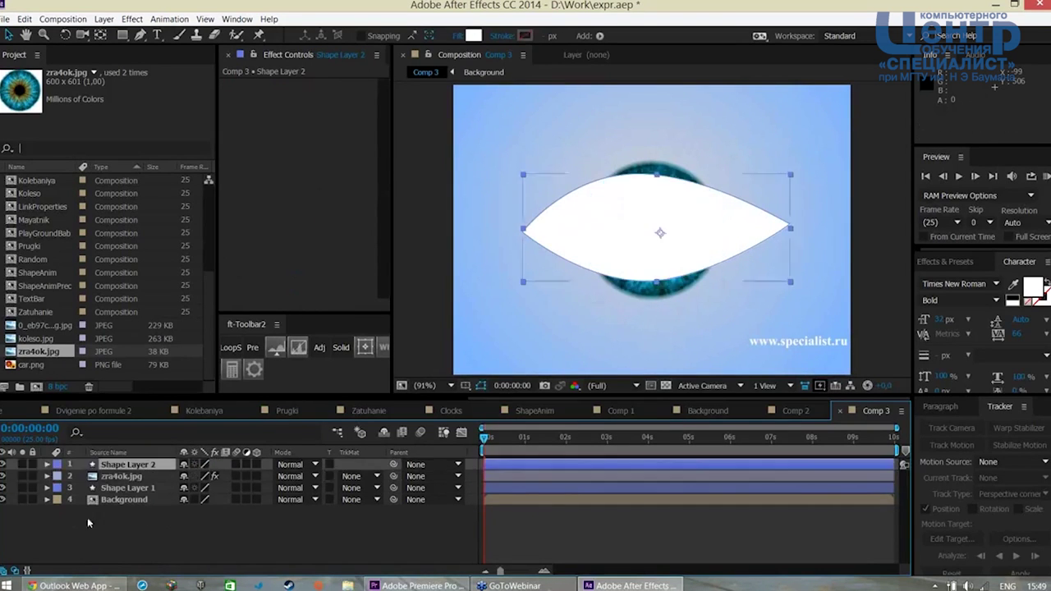
left_click(361, 476)
left_click(385, 505)
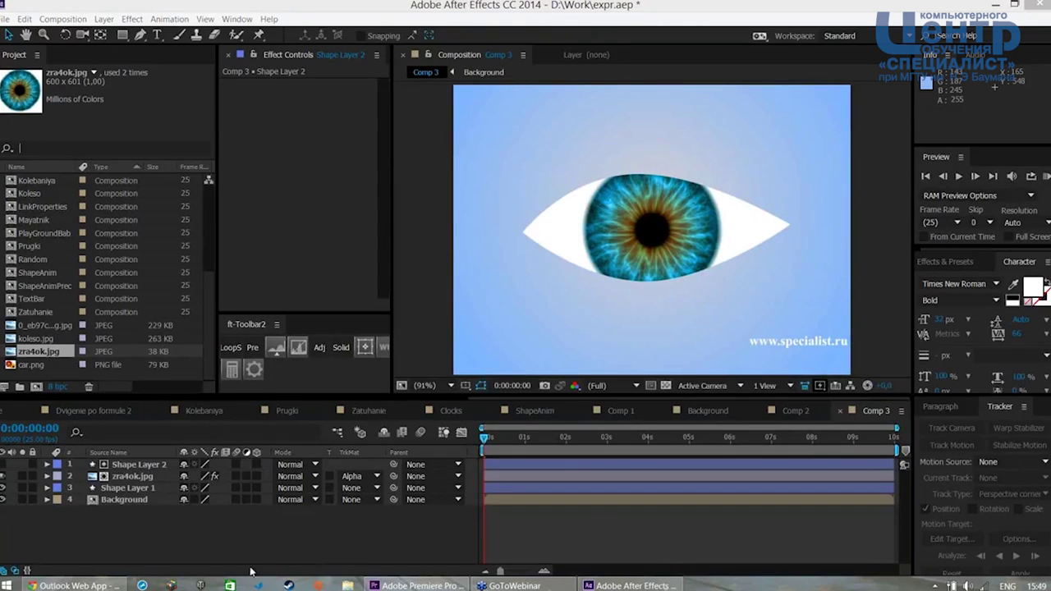
left_click(789, 414)
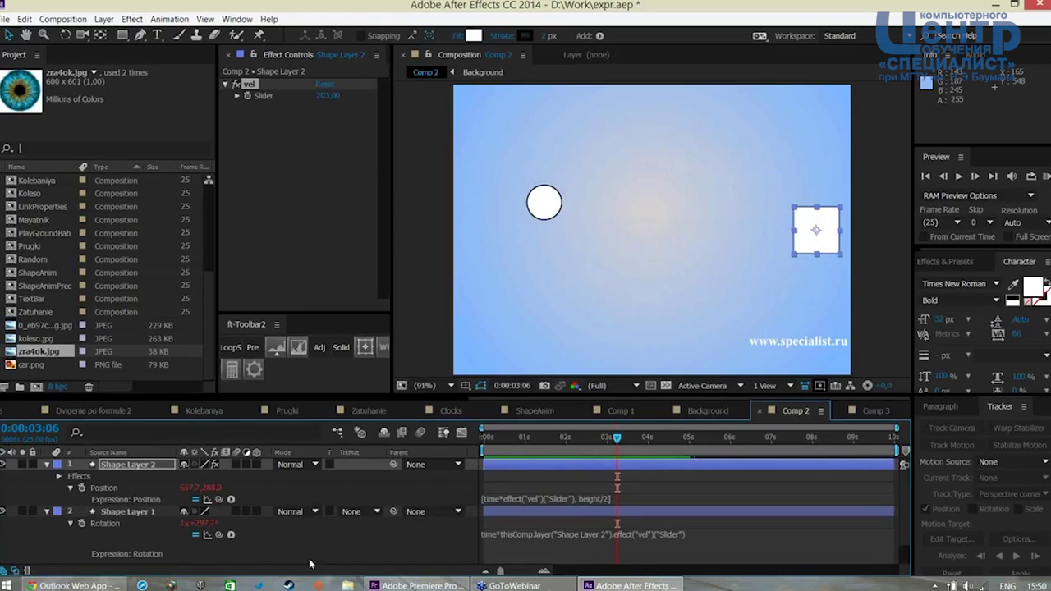
left_click(231, 500)
mouse_move(296, 264)
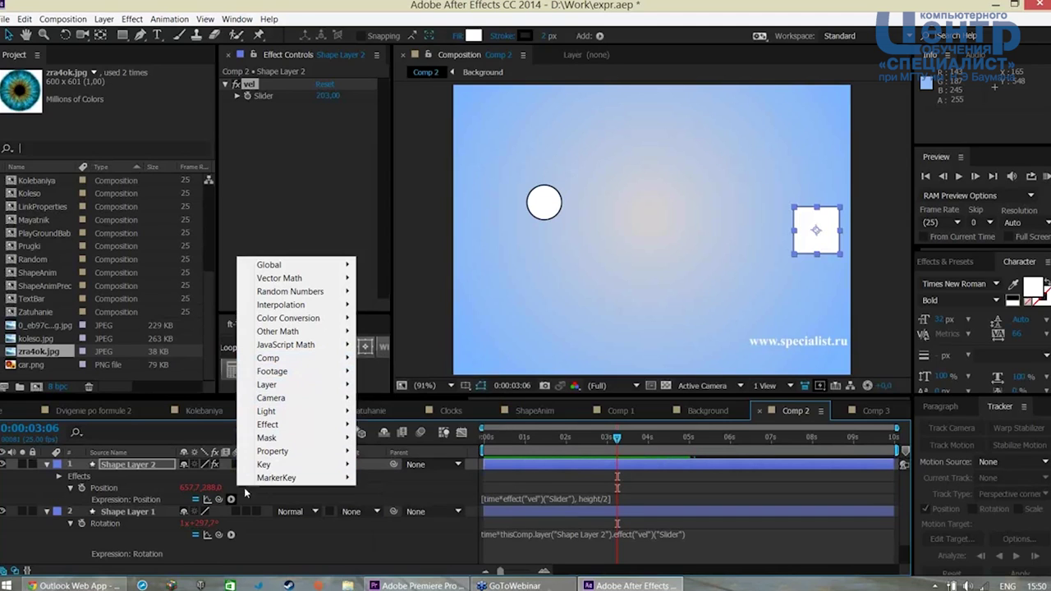
left_click(230, 499)
left_click(12, 534)
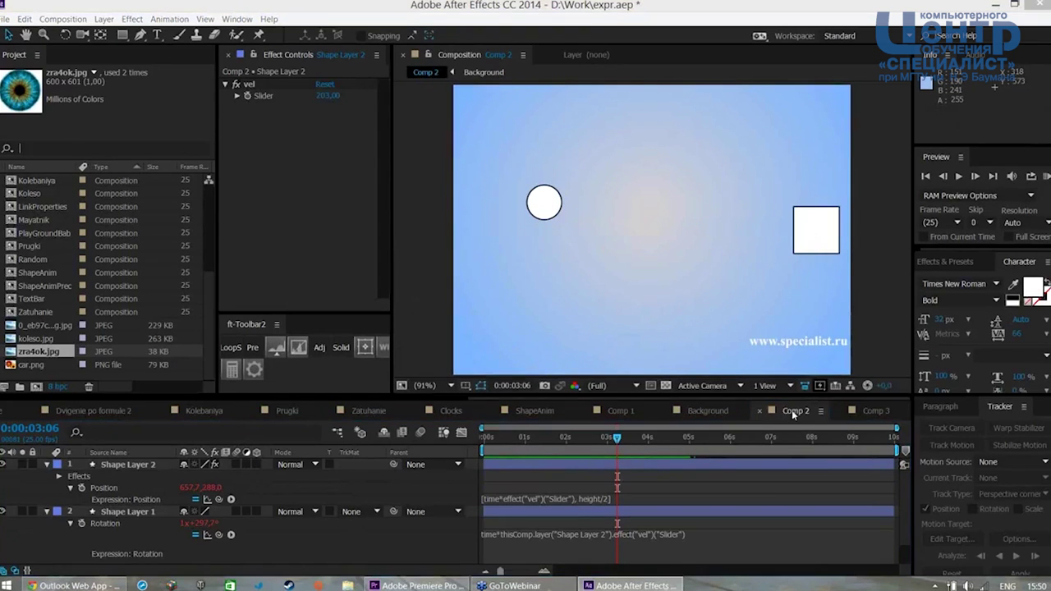
left_click(875, 410)
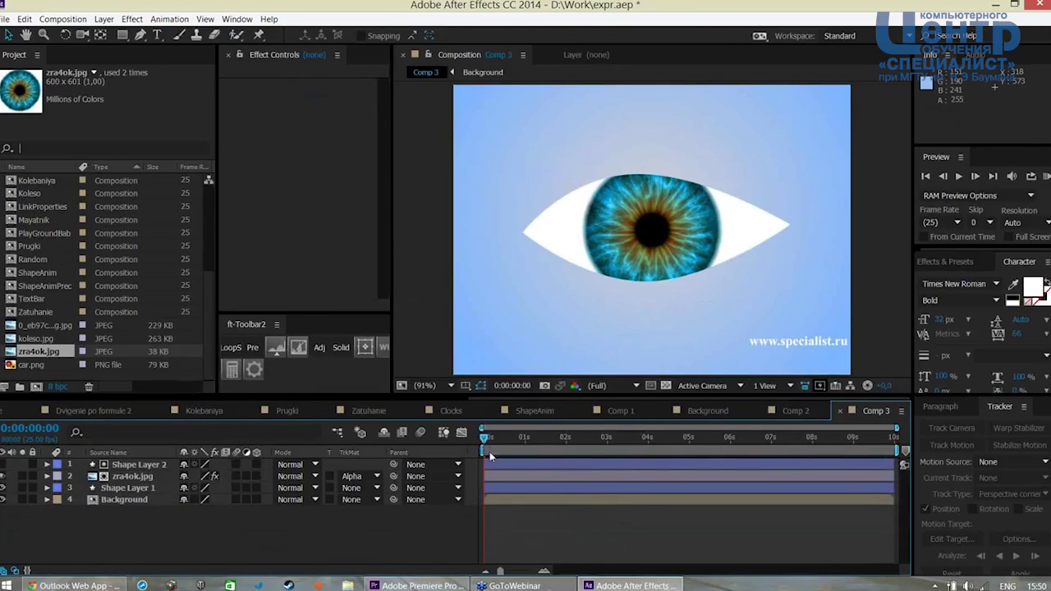
Give the iris layer's Position the expression wiggle(2,100)
left_click_drag(486, 437, 790, 438)
left_click(132, 477)
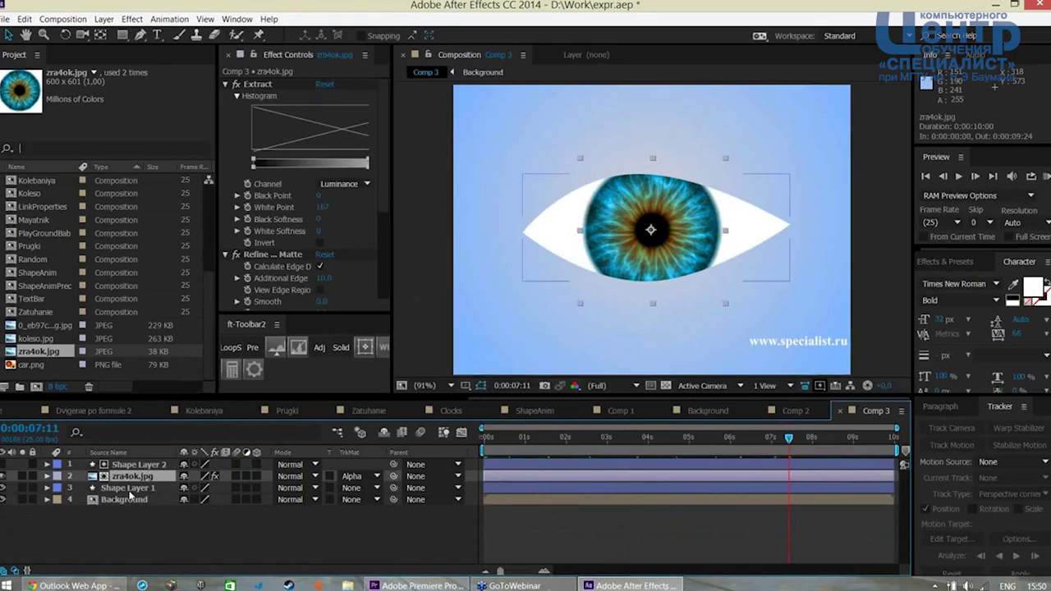
key("p")
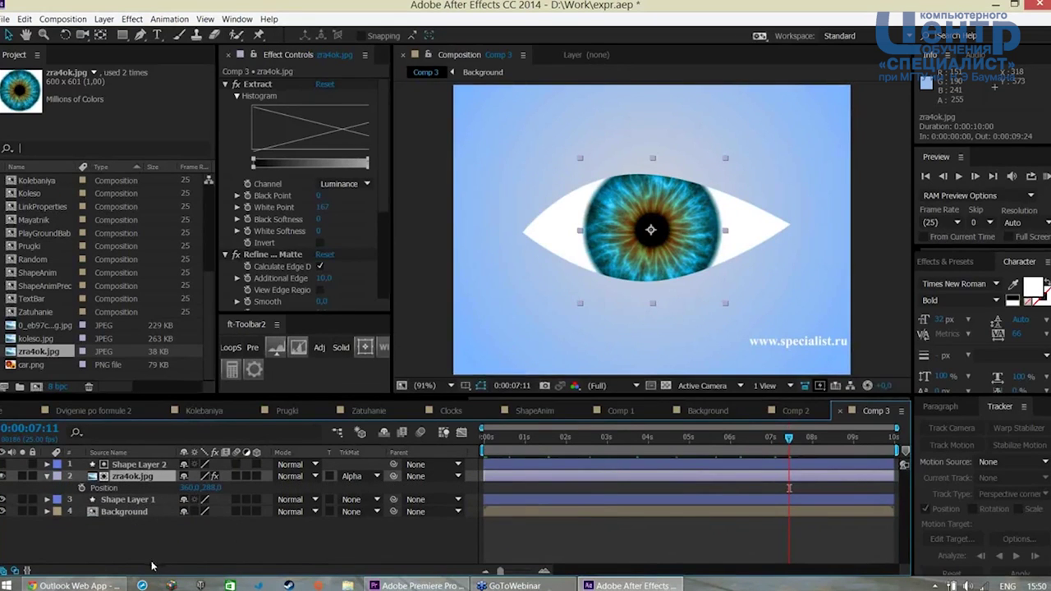
left_click(82, 488, "alt")
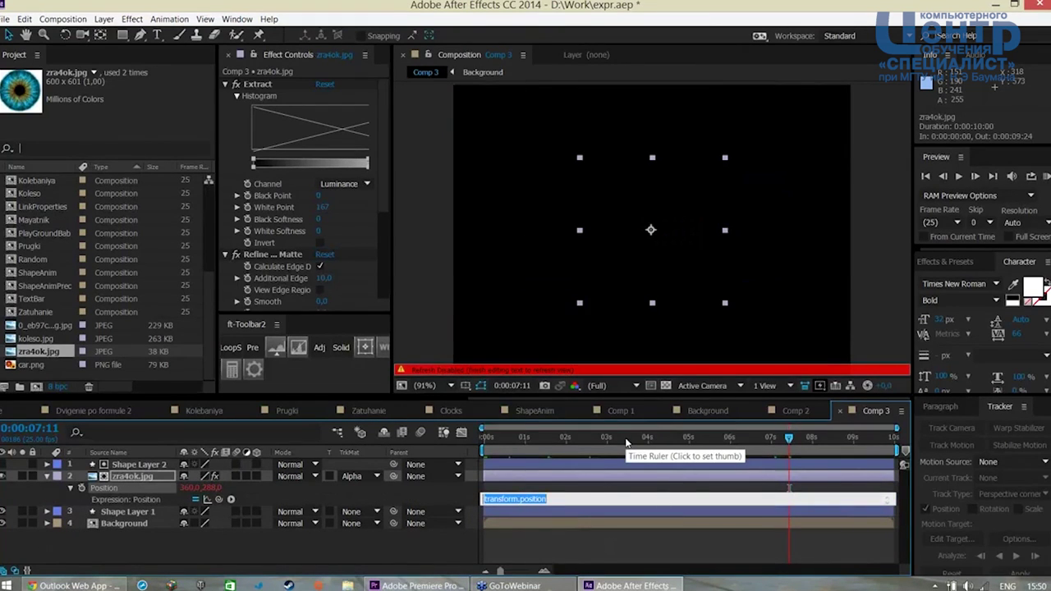
type("wigle")
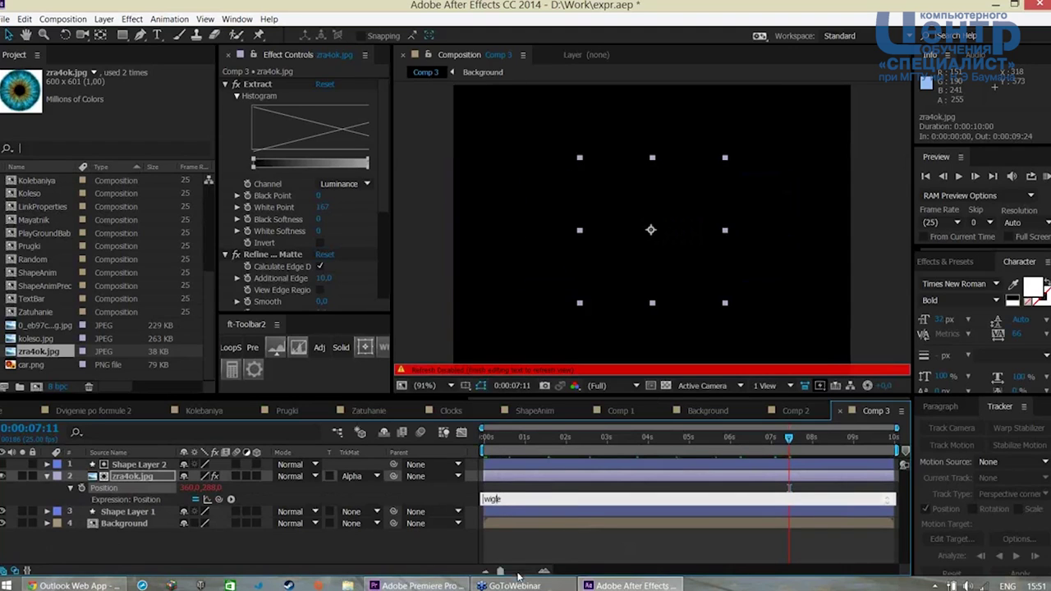
type("g")
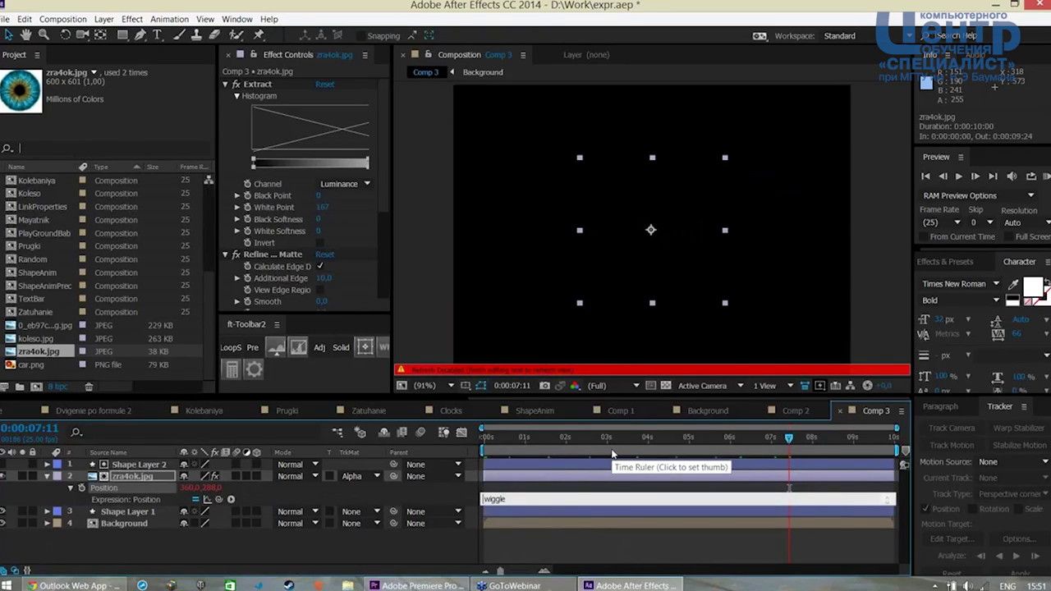
type("(2,")
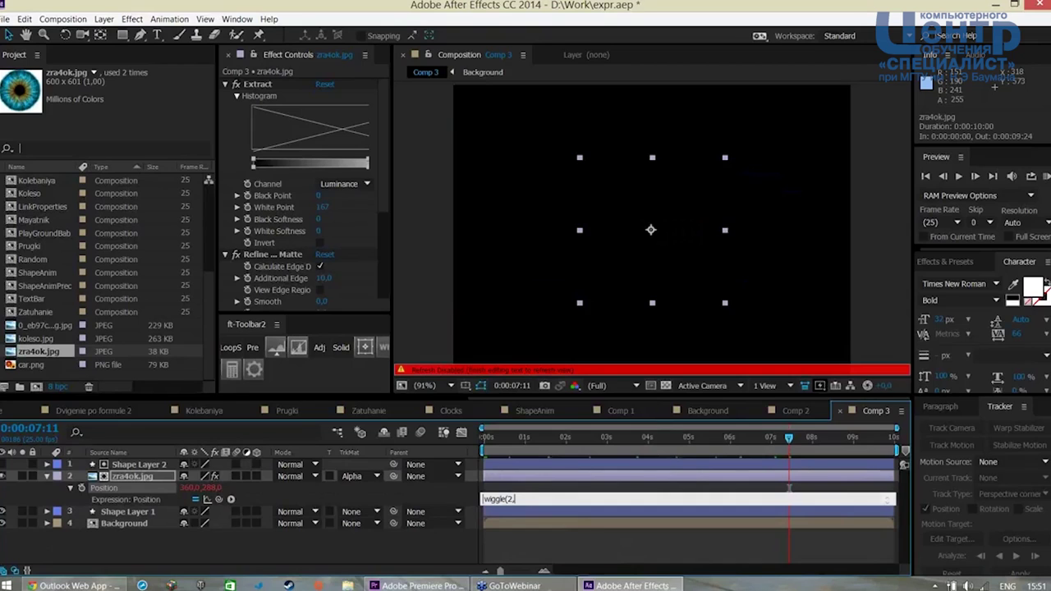
type("100")
key("KP_Enter")
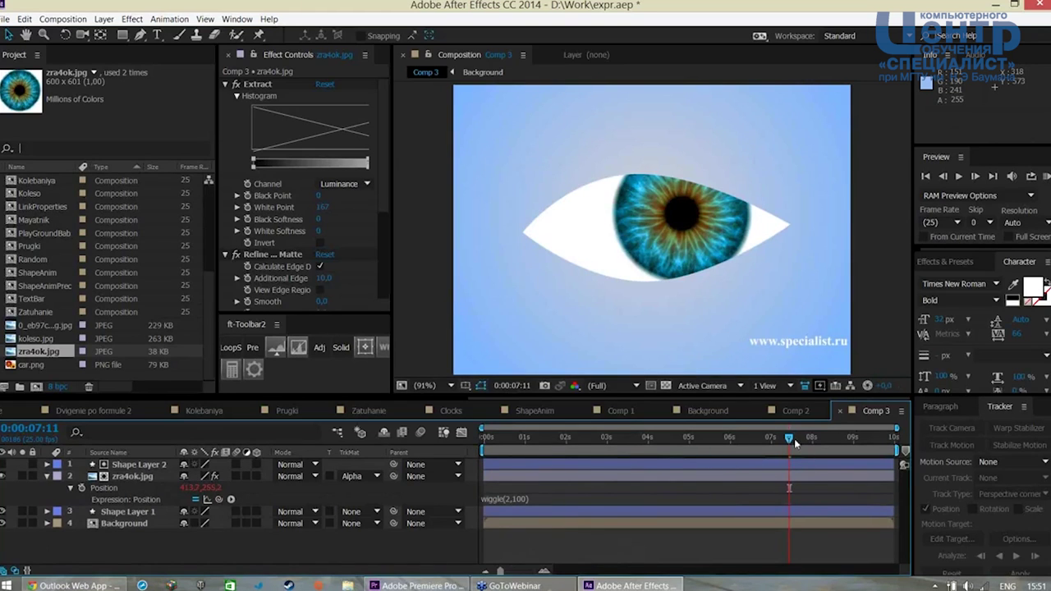
Preview the wiggle, then change the wiggle frequency to 5 and play again
left_click_drag(789, 438, 602, 438)
key("KP_0")
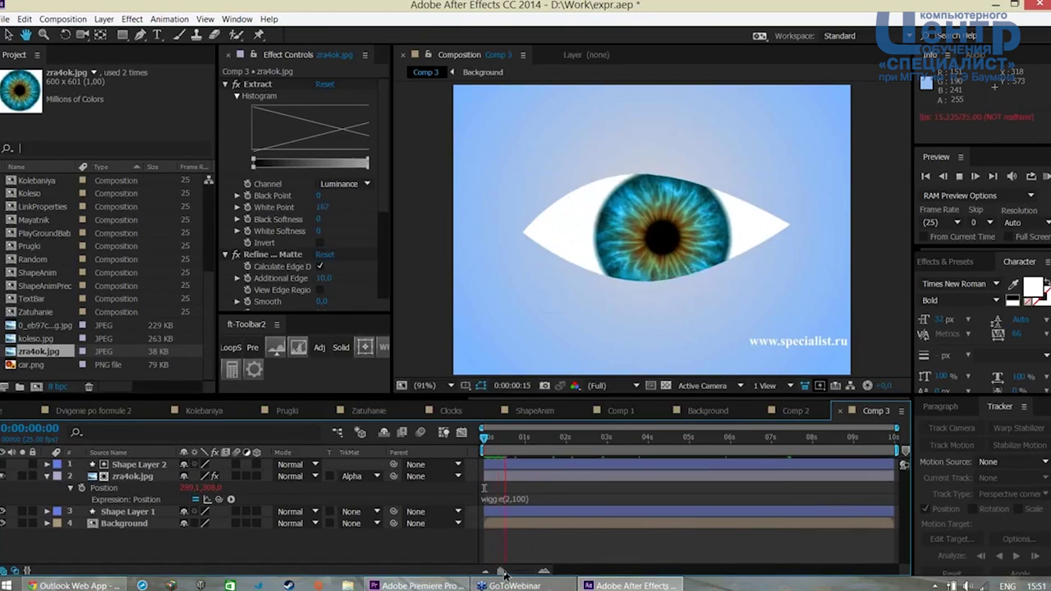
key("space")
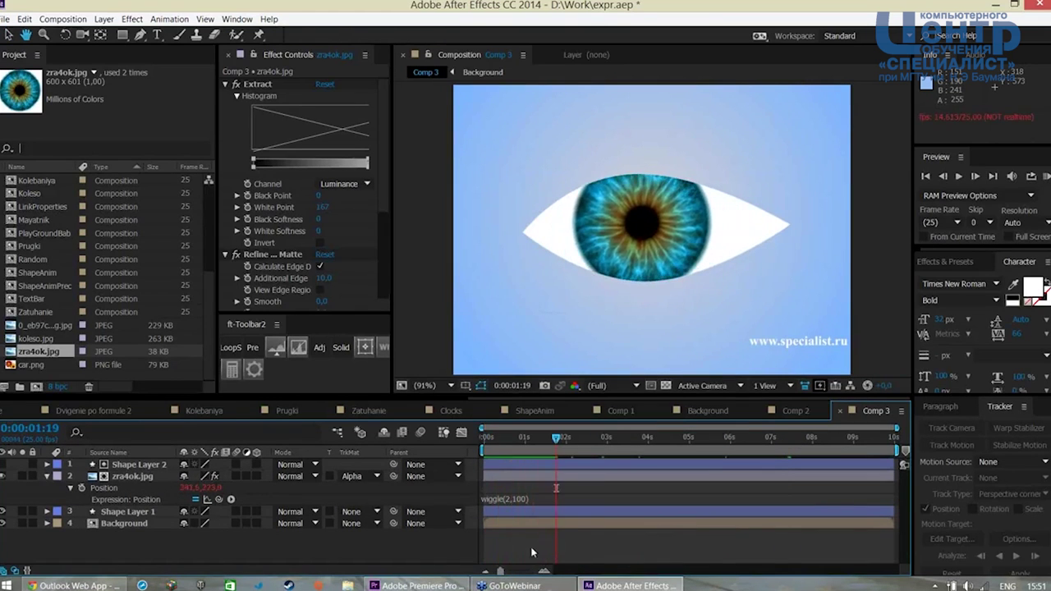
left_click(505, 501)
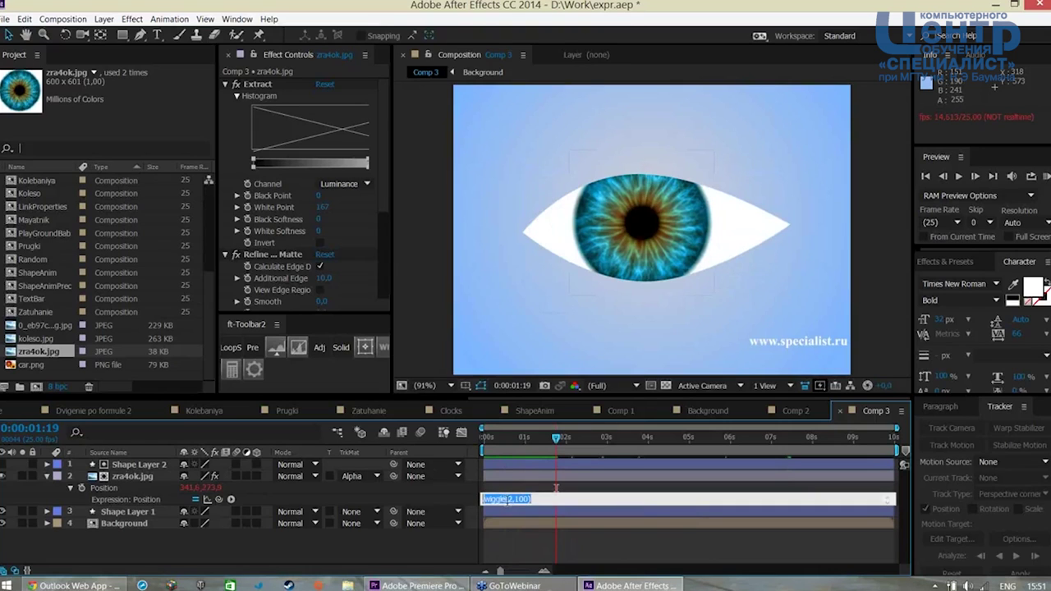
double_click(506, 498)
type("5")
left_click(501, 560)
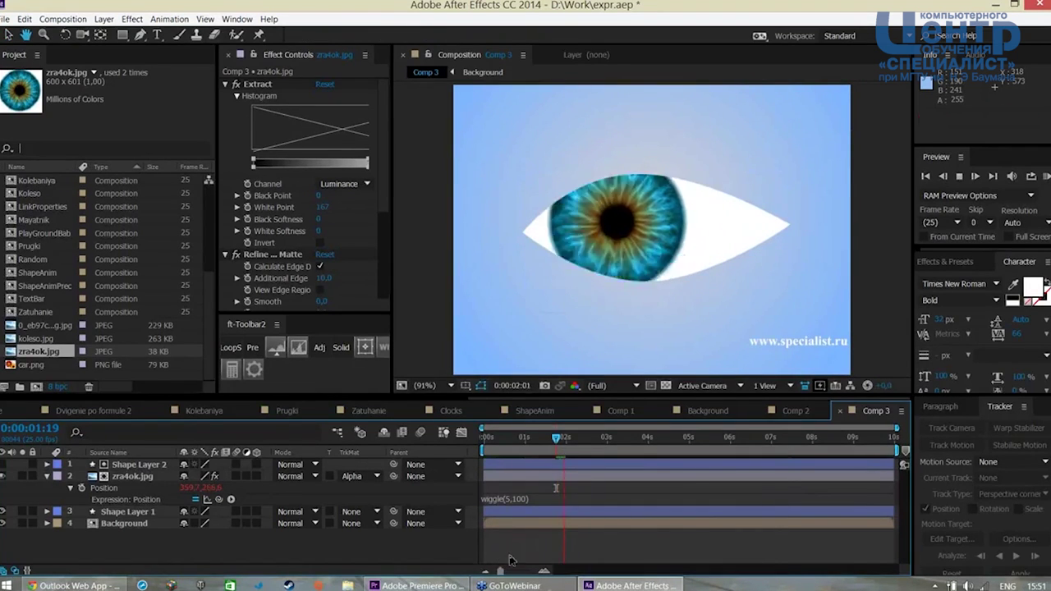
key("space")
Raise the wiggle frequency to 10, making it wiggle(10,100), and preview the result
left_click(504, 502)
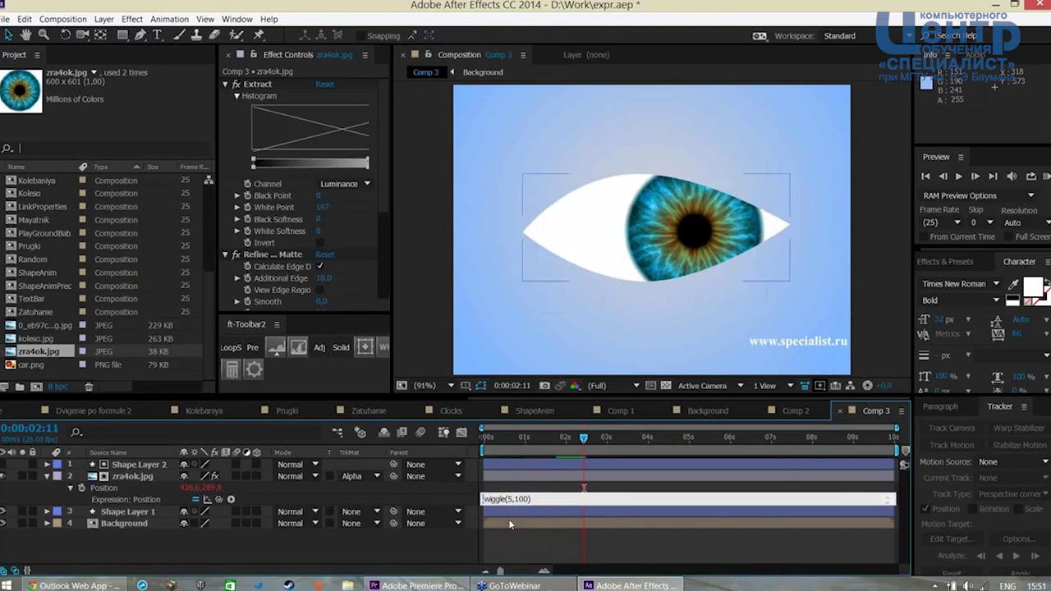
key("BackSpace")
type("10")
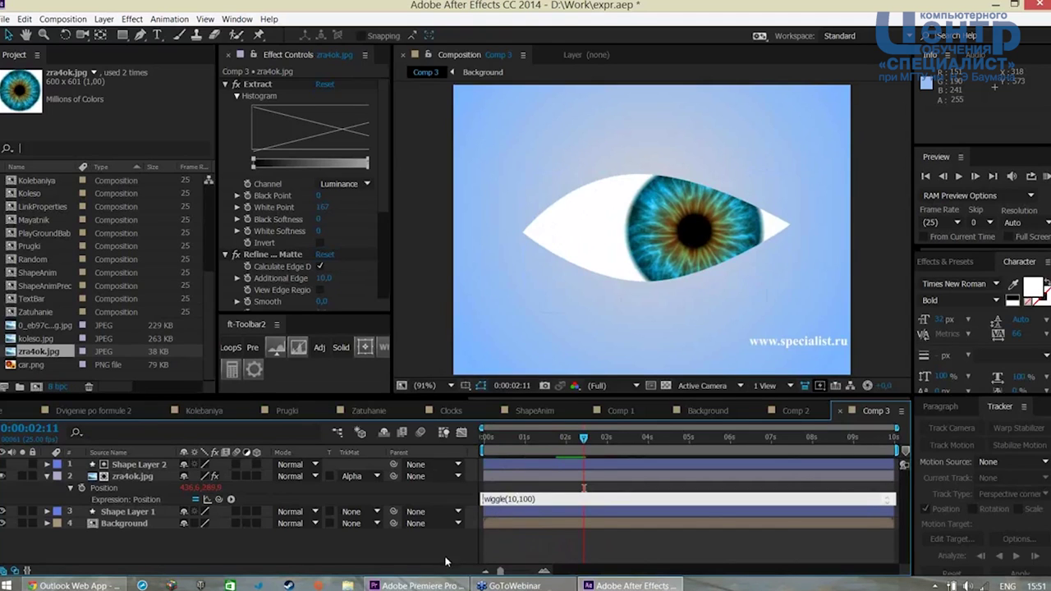
left_click(446, 560)
key("space")
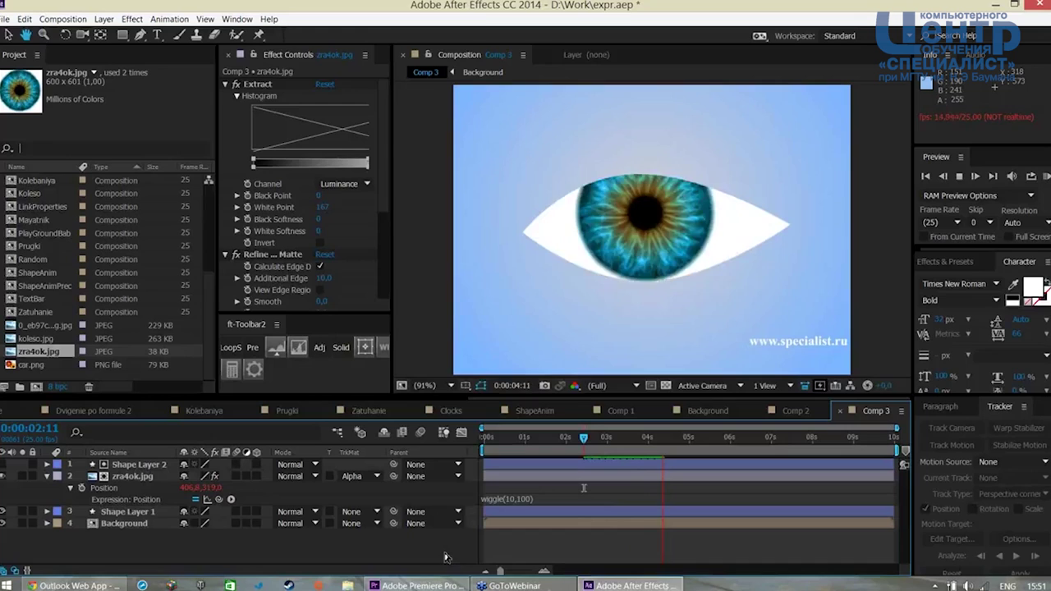
key("space")
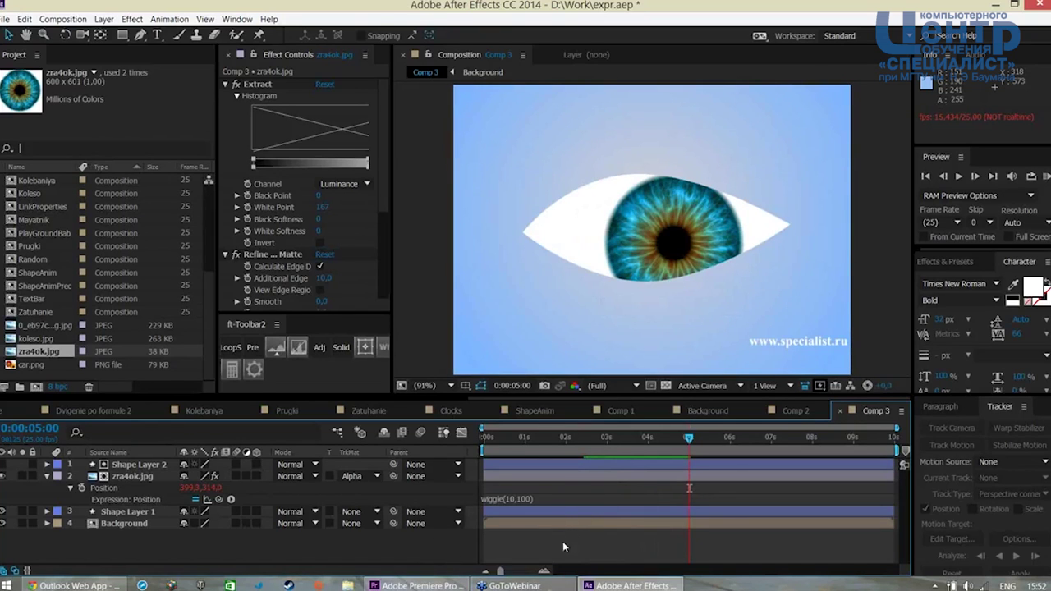
Reopen the Position expression and add a comma before wiggle(10,100)
left_click(578, 497)
left_click(578, 496)
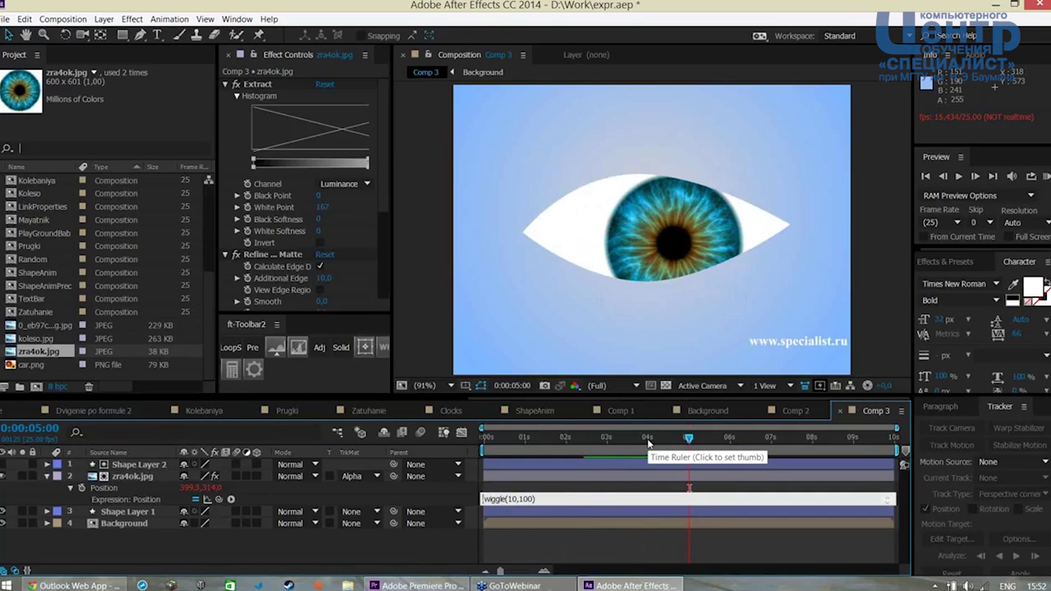
left_click(485, 499)
type("[")
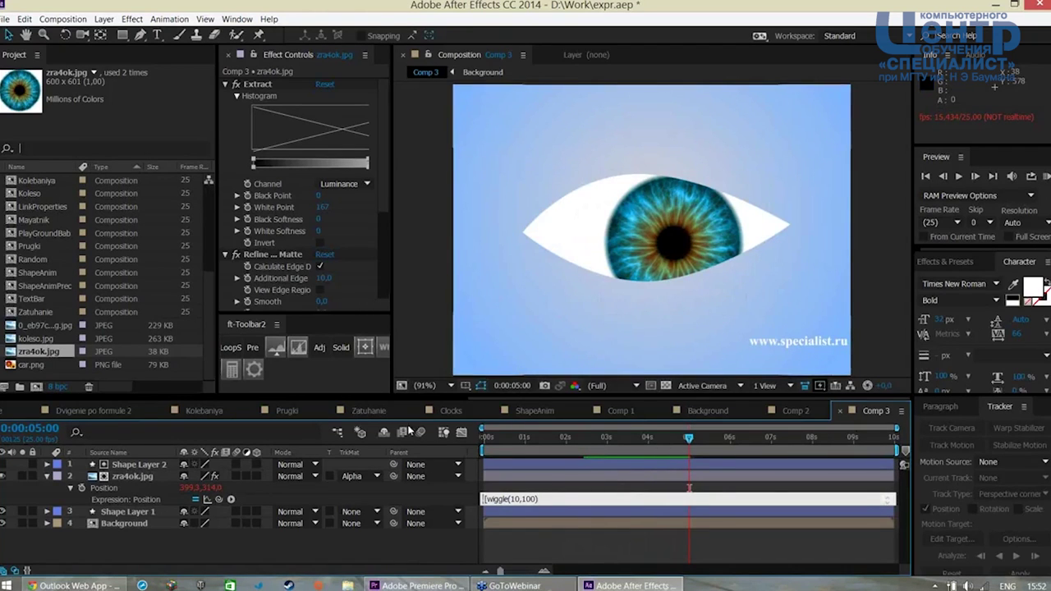
type(",")
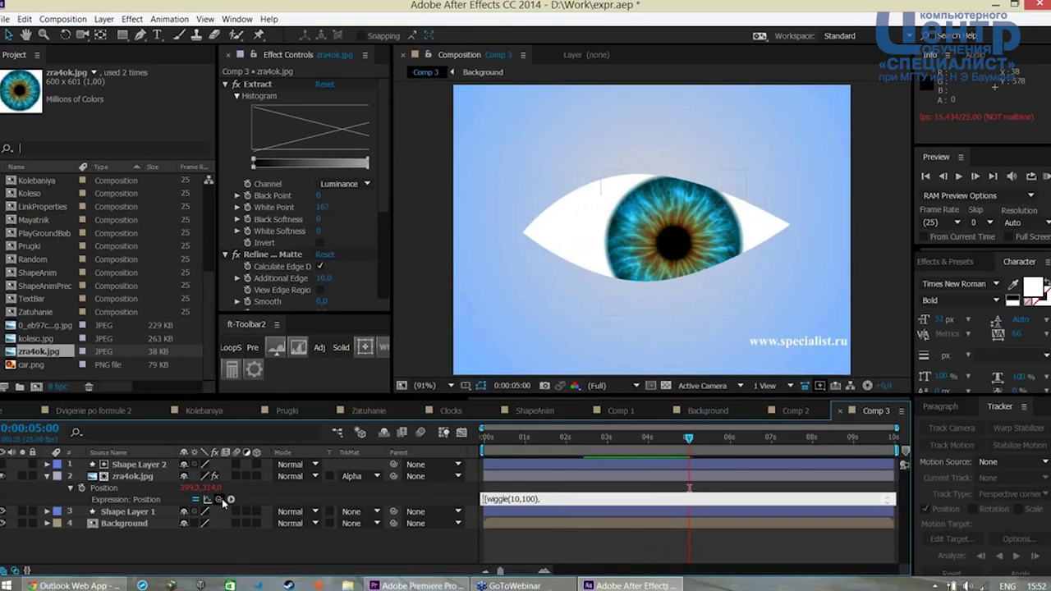
Pick-whip Position Y into the expression, apply it, and dismiss the resulting error
left_click_drag(218, 499, 218, 491)
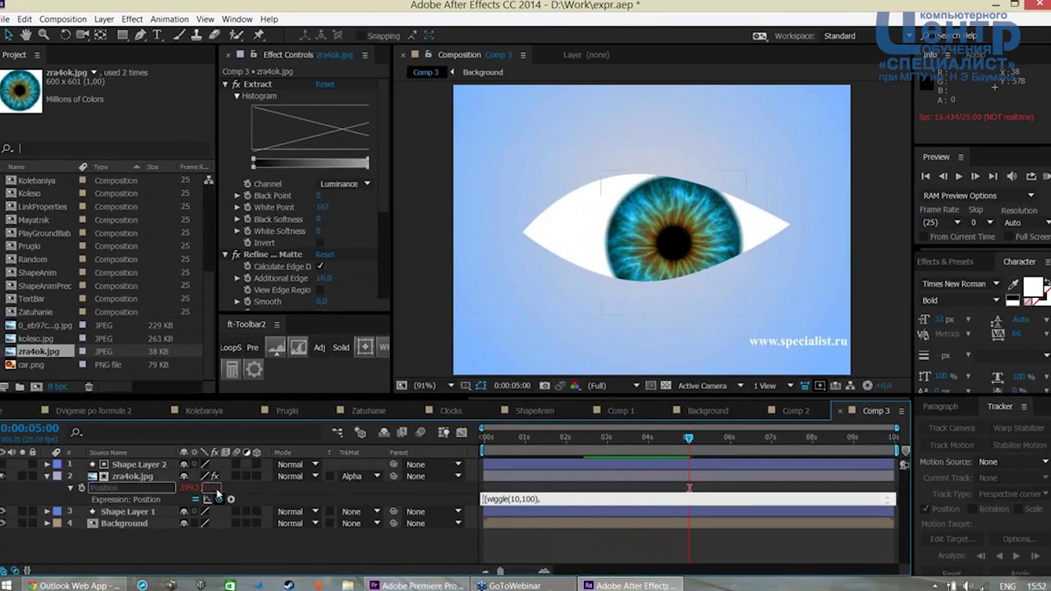
left_click_drag(218, 496, 212, 488)
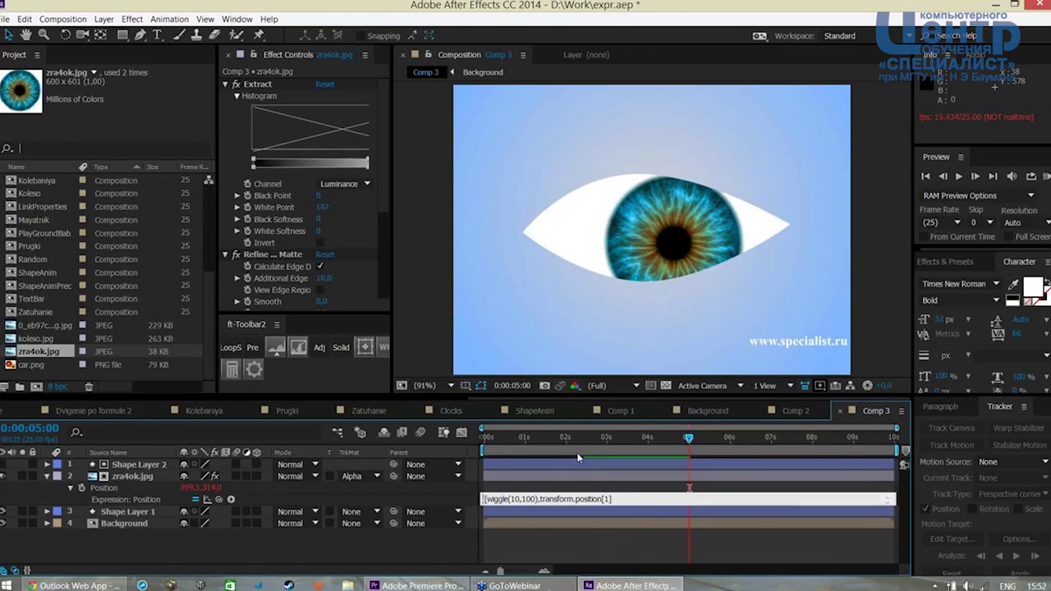
left_click(633, 548)
left_click(696, 323)
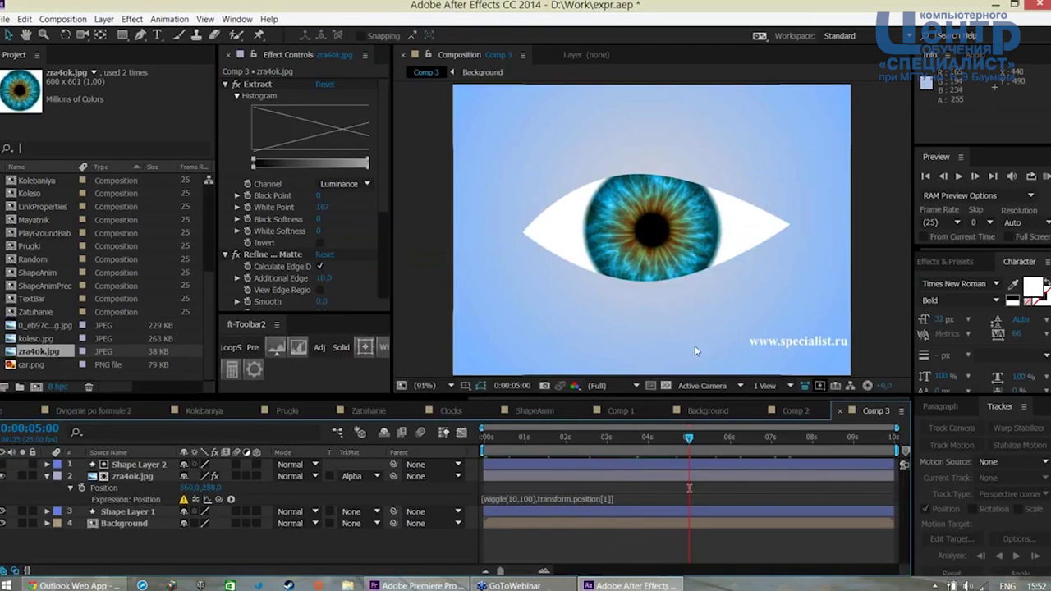
Correct the expression to [wiggle(10,100)[0],transform.position[1]] and preview from the start
left_click(595, 516)
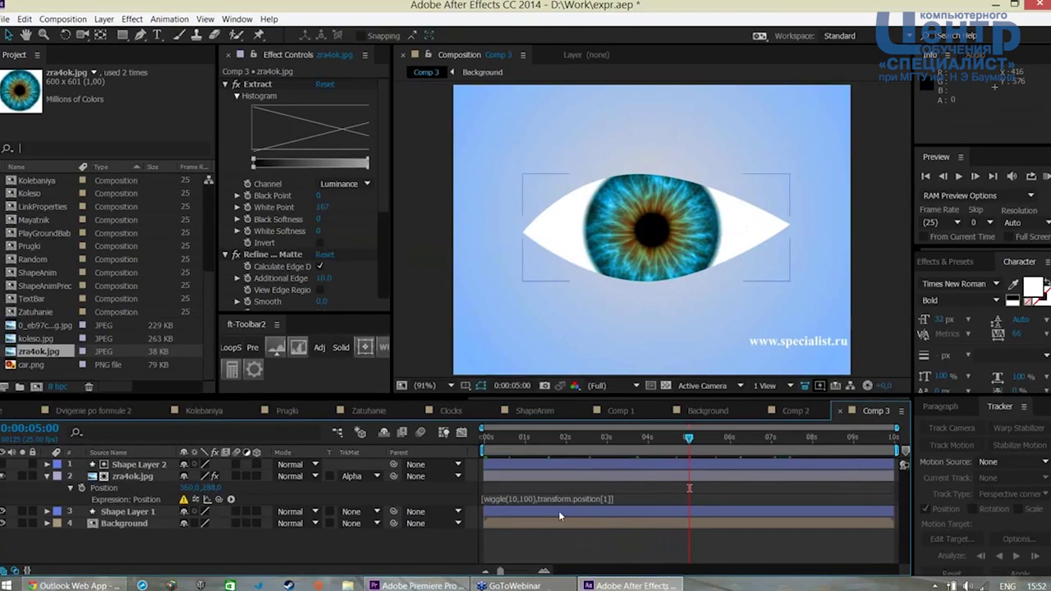
left_click(537, 498)
left_click(540, 498)
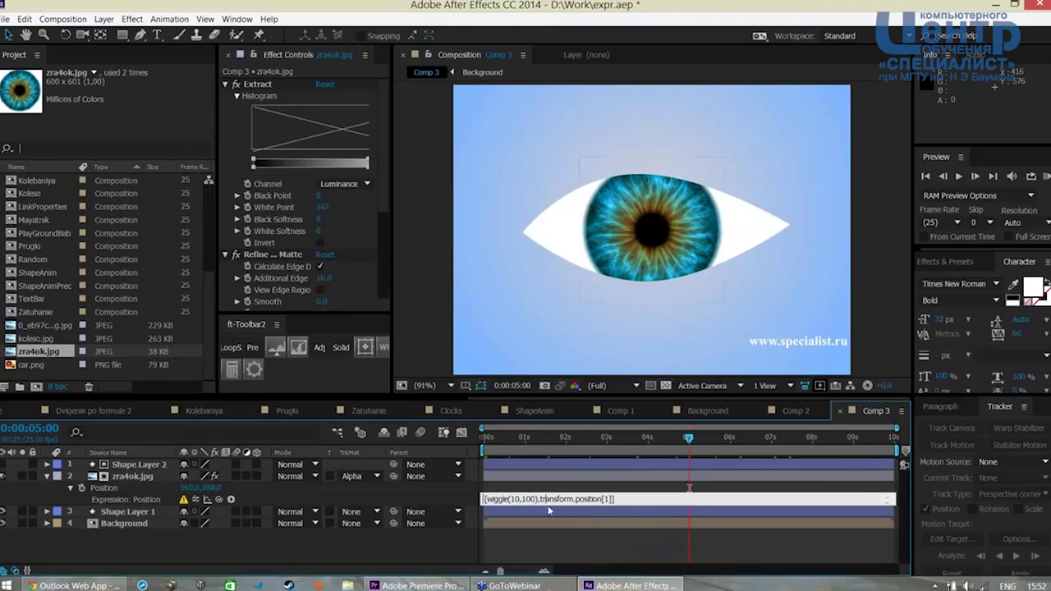
key("Left")
key("Left")
type(",100)")
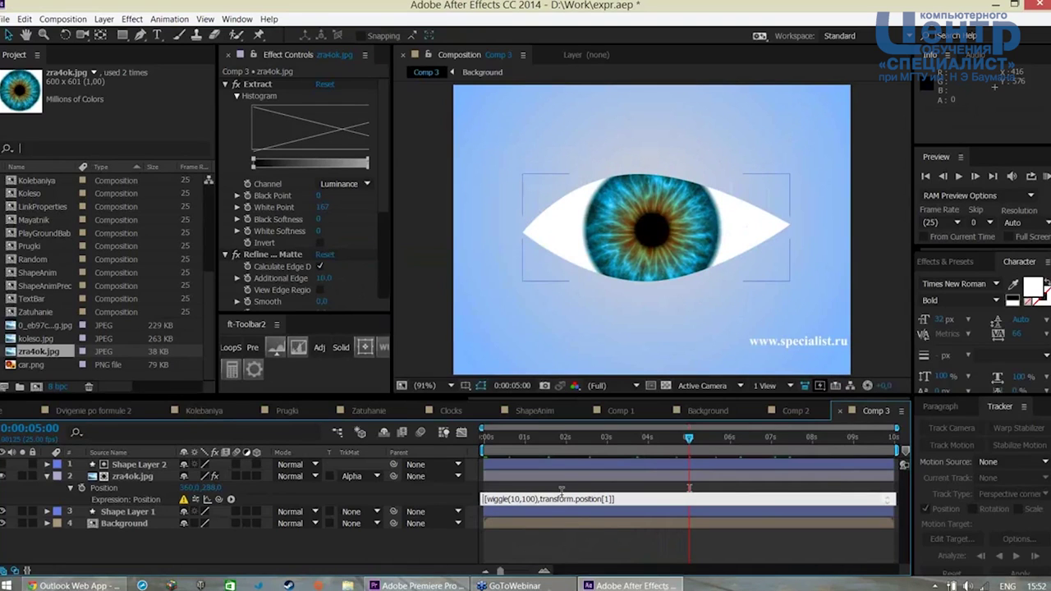
type("[0]")
left_click(514, 544)
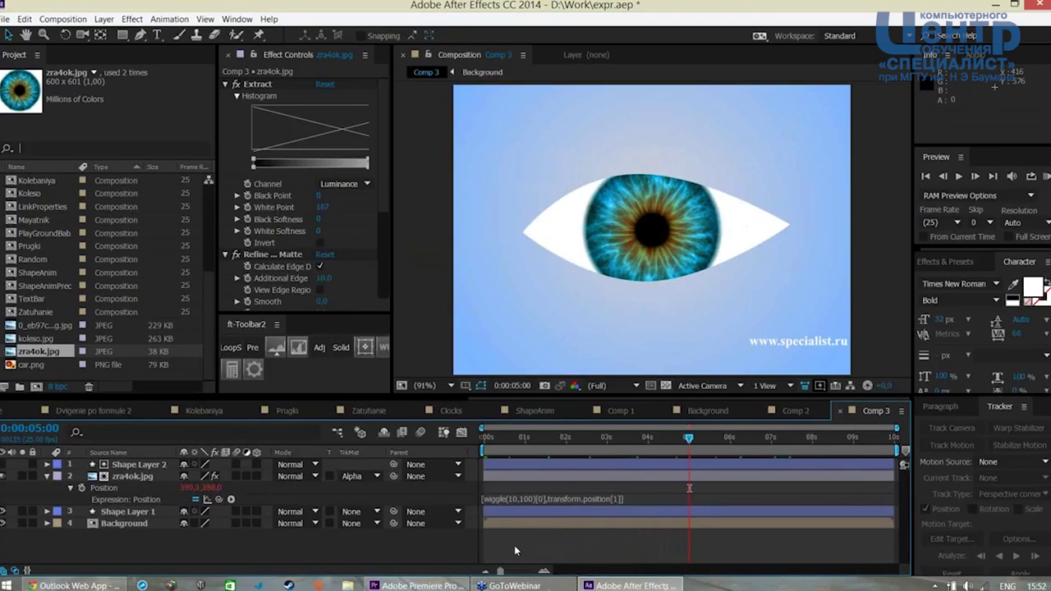
key("KP_0")
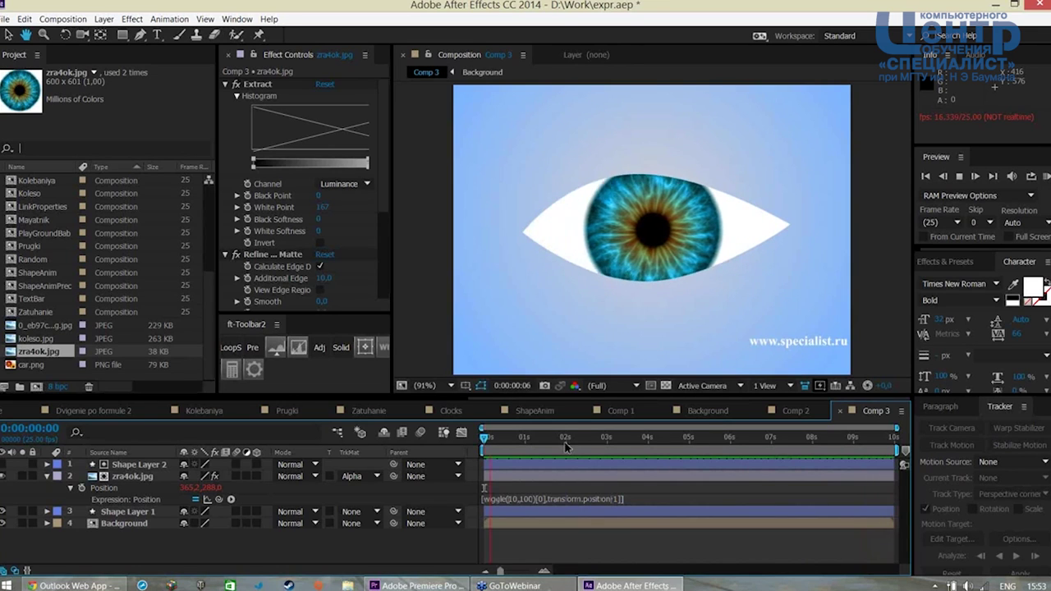
Stop the preview, inspect the sideways-only iris at frame 10, and collapse zra4ok.jpg
left_click(566, 447)
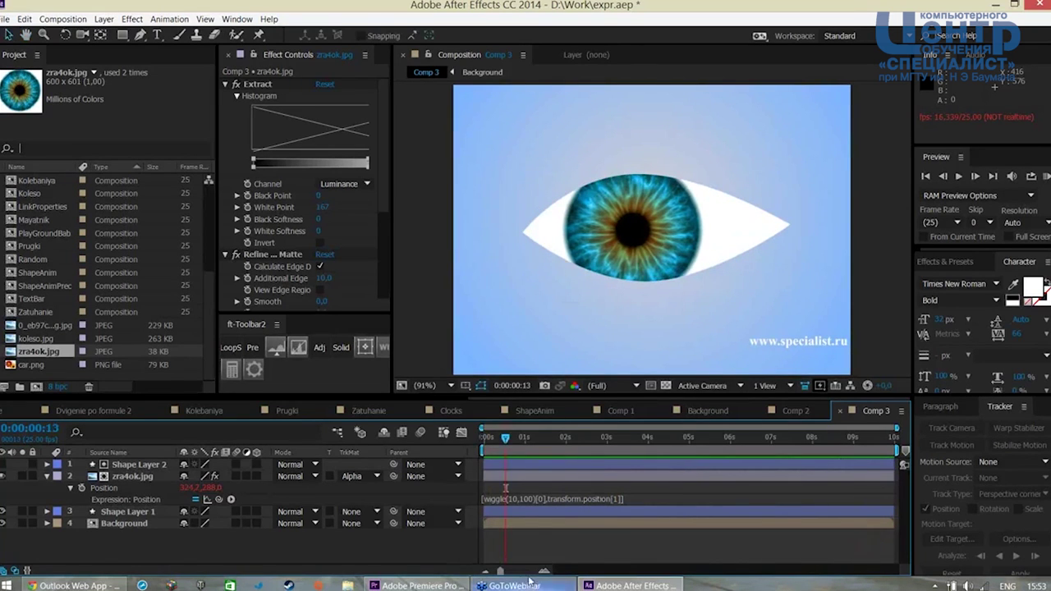
left_click_drag(505, 438, 476, 443)
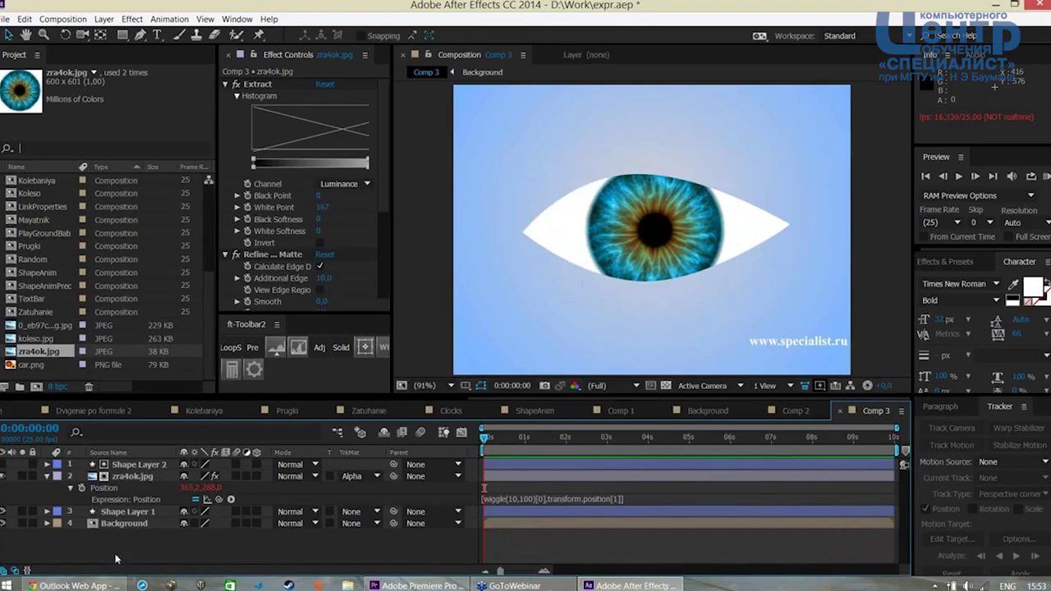
left_click(47, 476)
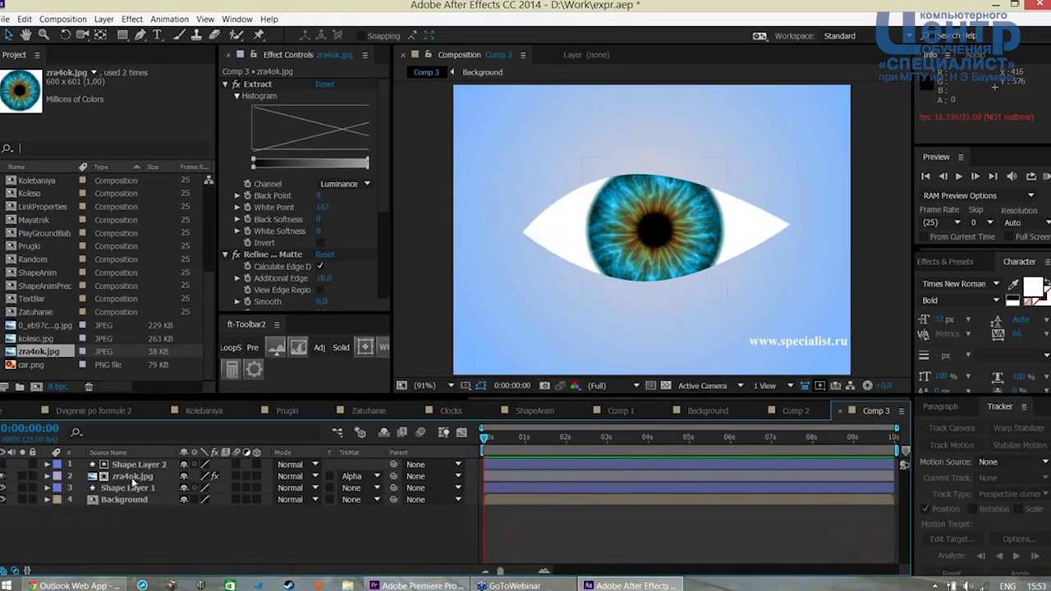
Collapse Extract and Refine Matte, then add a Slider Control to zra4ok.jpg renamed 'amplitude'
left_click(131, 476)
left_click(225, 84)
left_click(226, 96)
left_click(132, 19)
mouse_move(174, 171)
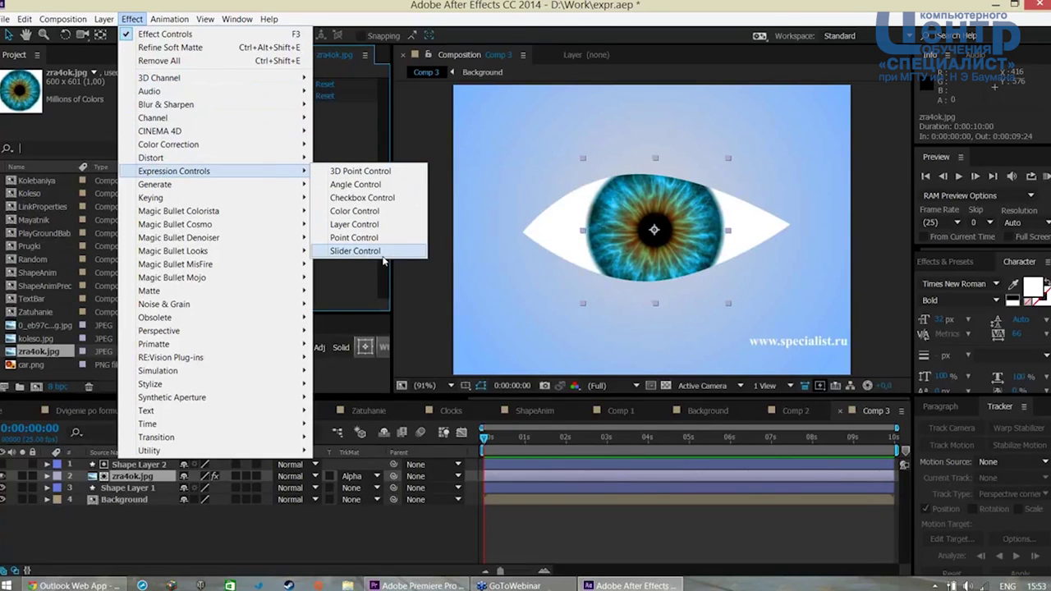
left_click(356, 250)
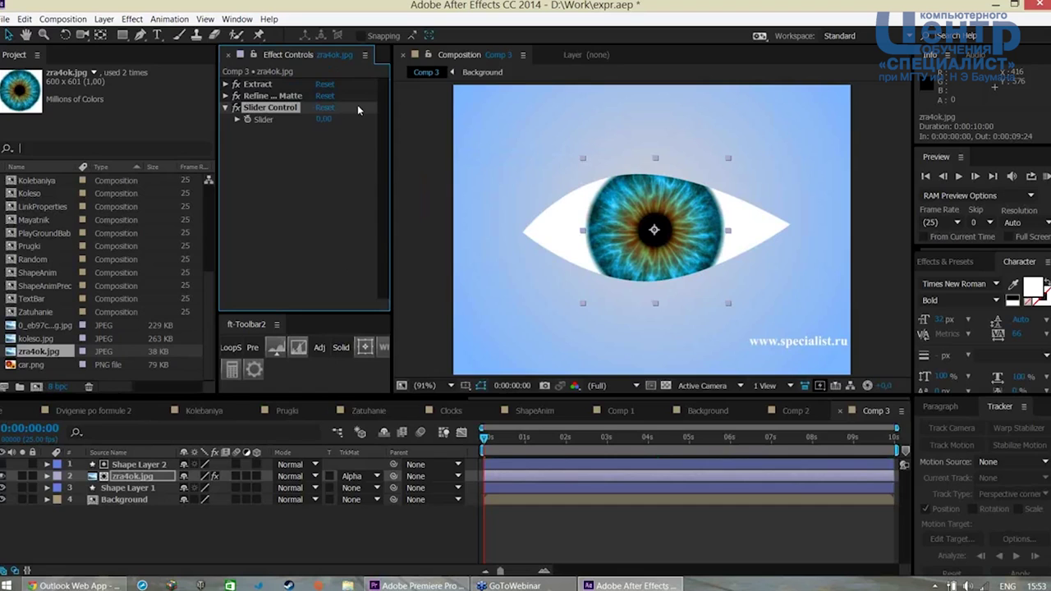
key("Return")
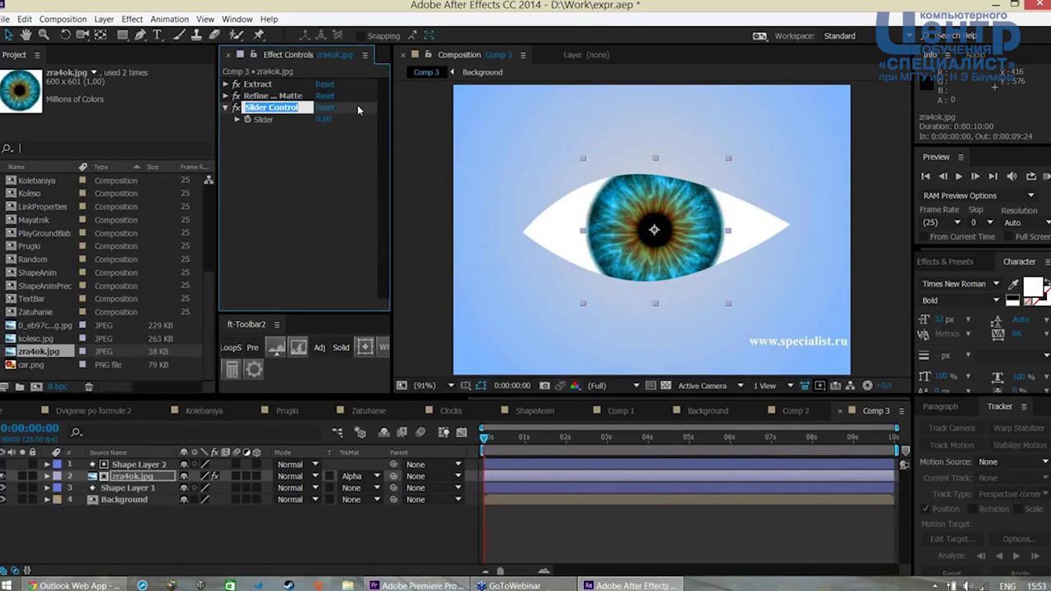
type("amplitude")
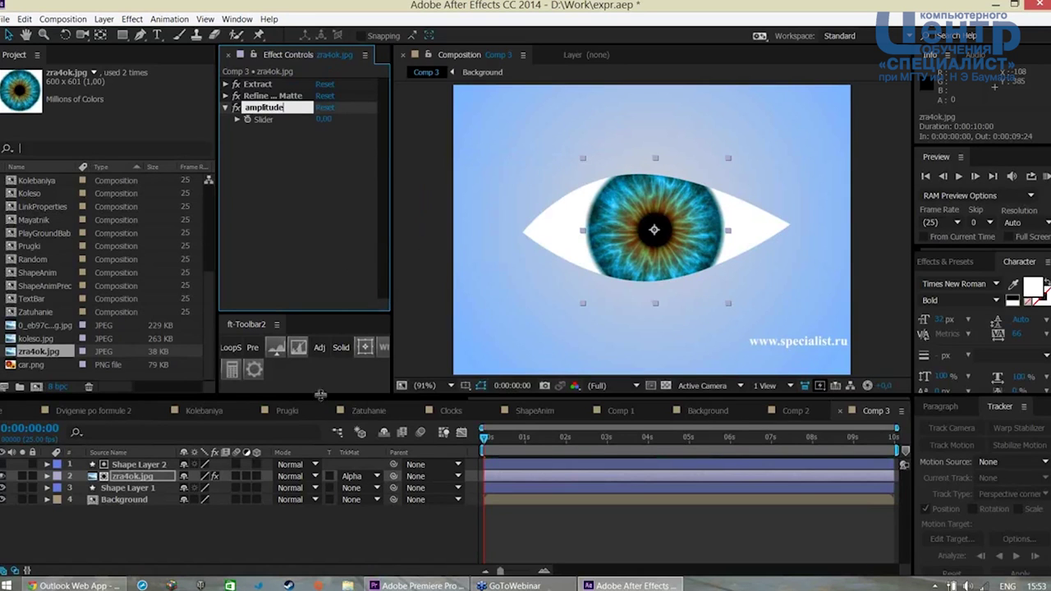
left_click(210, 538)
left_click(131, 476)
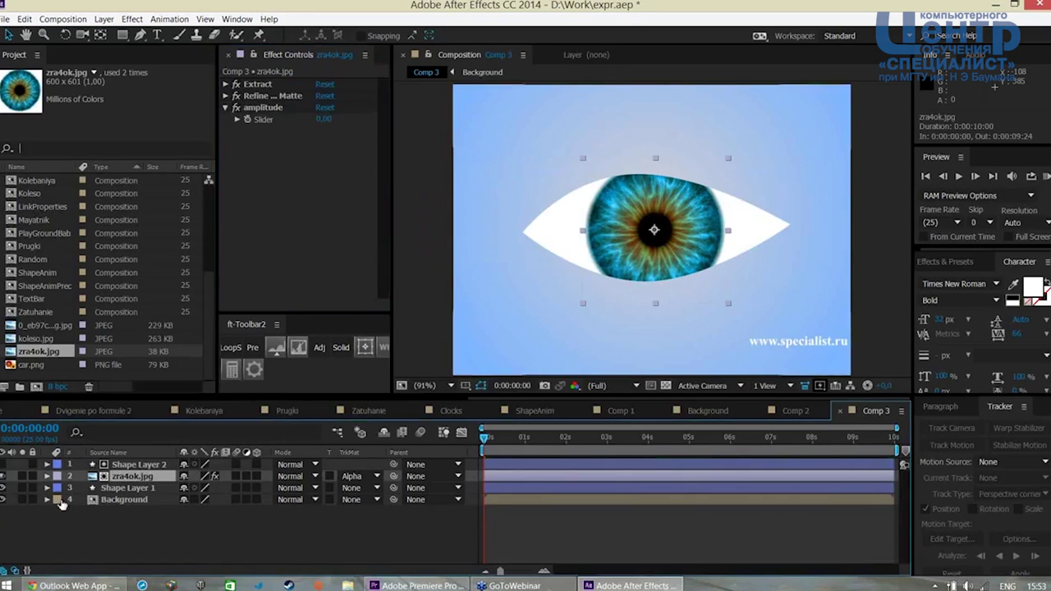
Multiply the iris Position wiggle expression by the amplitude Slider using the pick-whip
key("p")
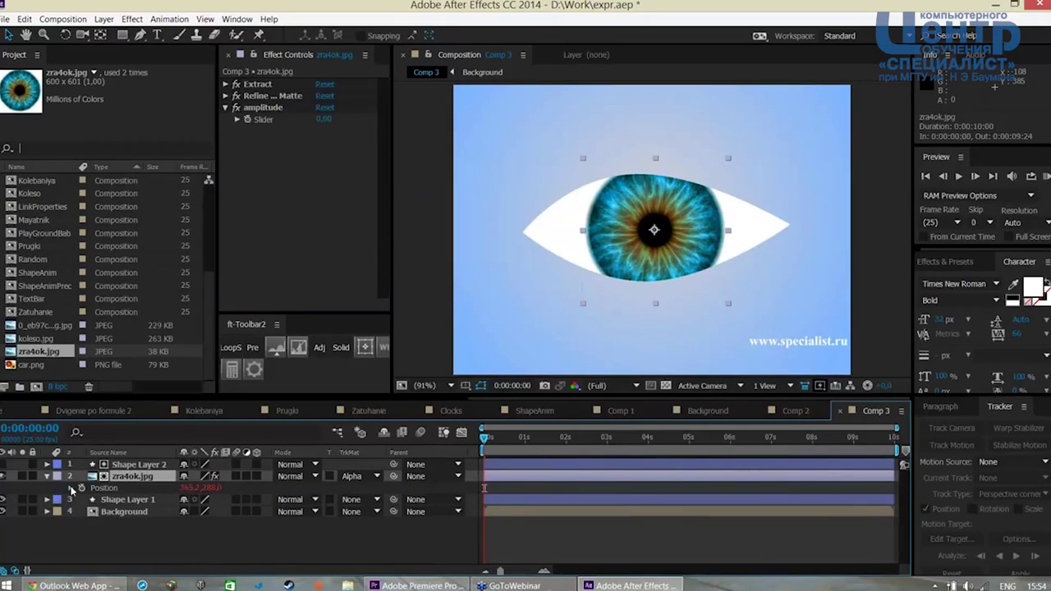
left_click(81, 488, "alt")
left_click(539, 501)
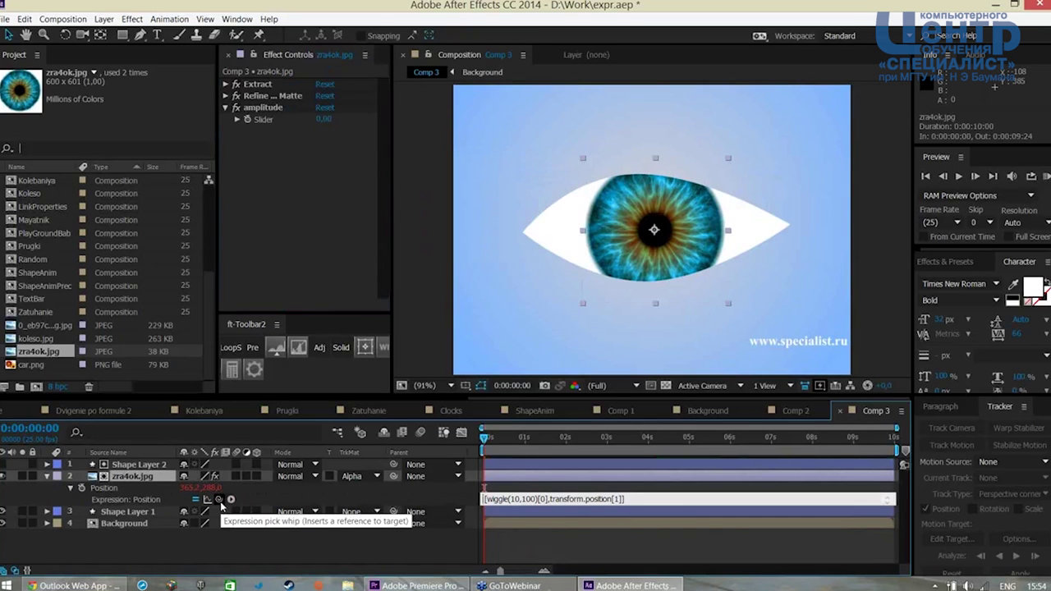
left_click_drag(220, 503, 265, 141)
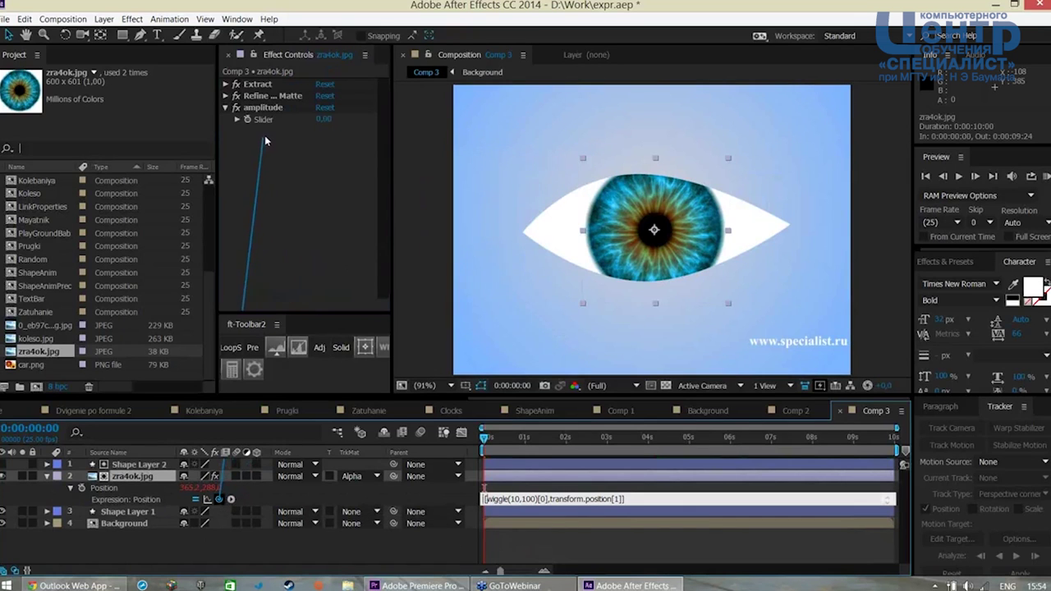
left_click_drag(265, 141, 267, 120)
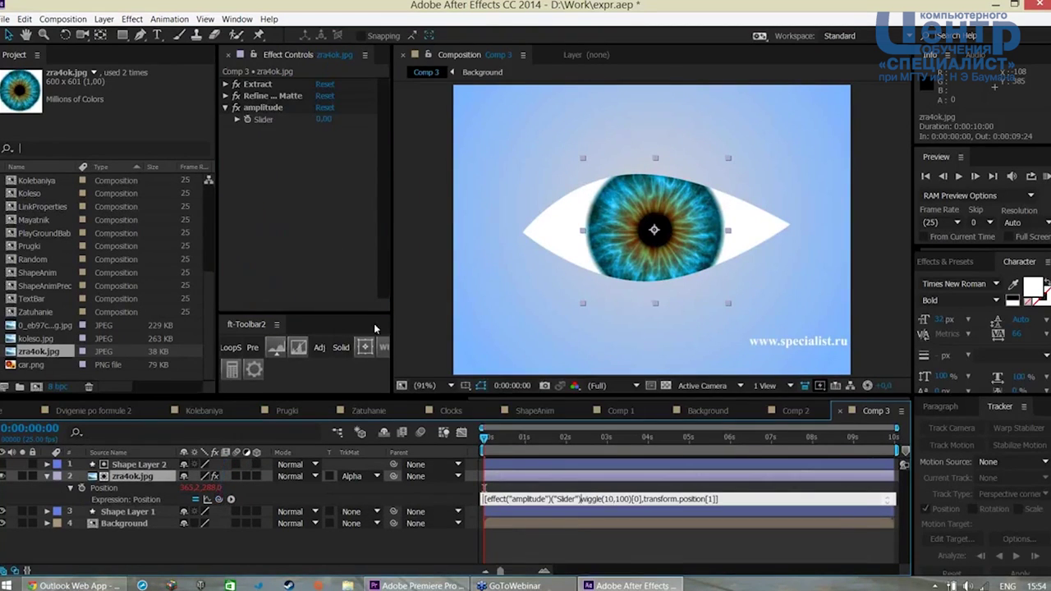
type("*")
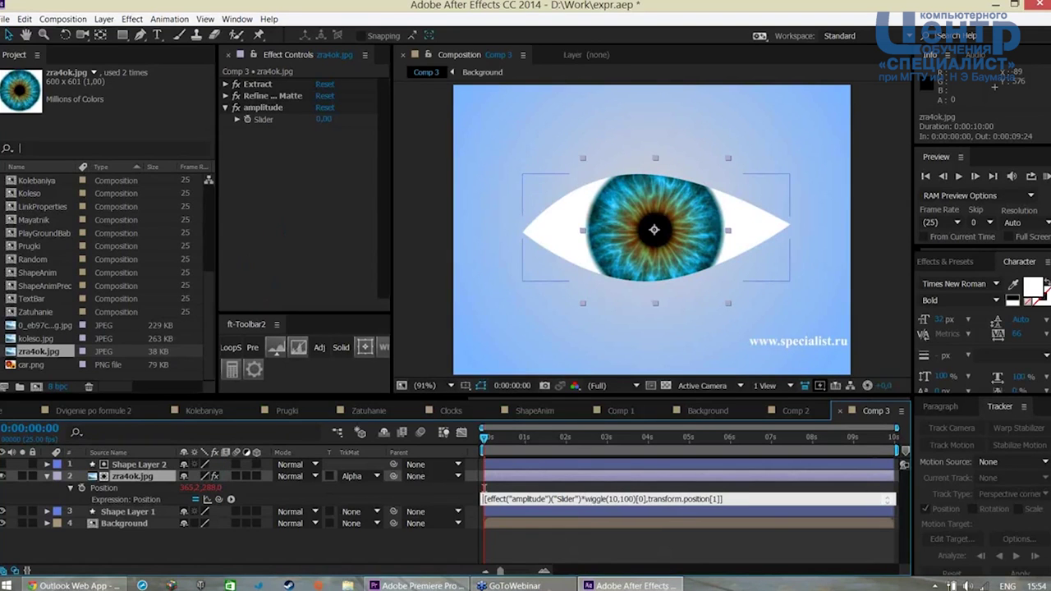
left_click(703, 532)
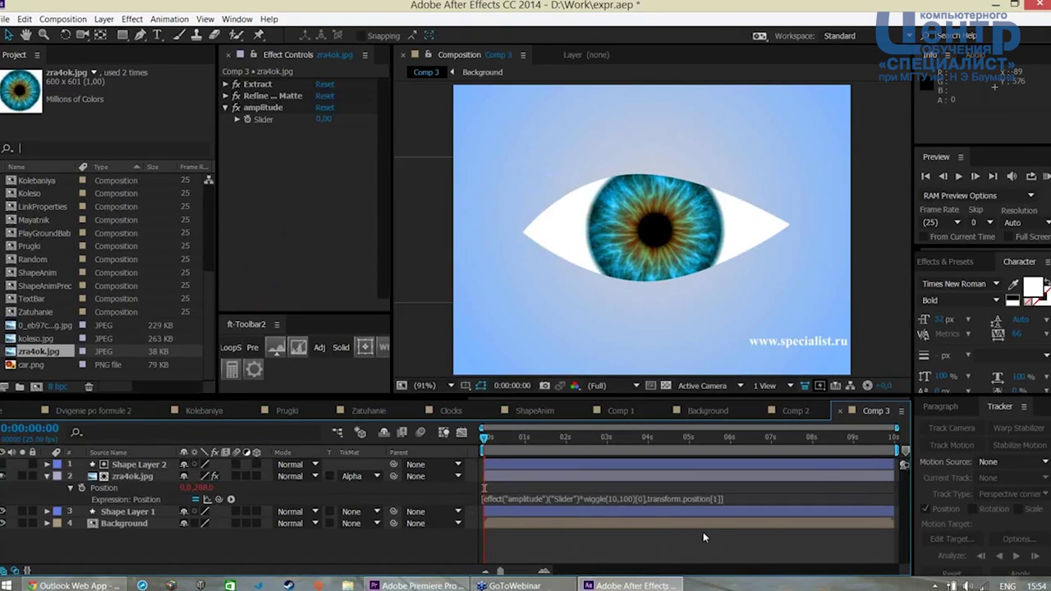
Change the expression to wiggle(10,10) and set the amplitude slider to 55.00
left_click(628, 499)
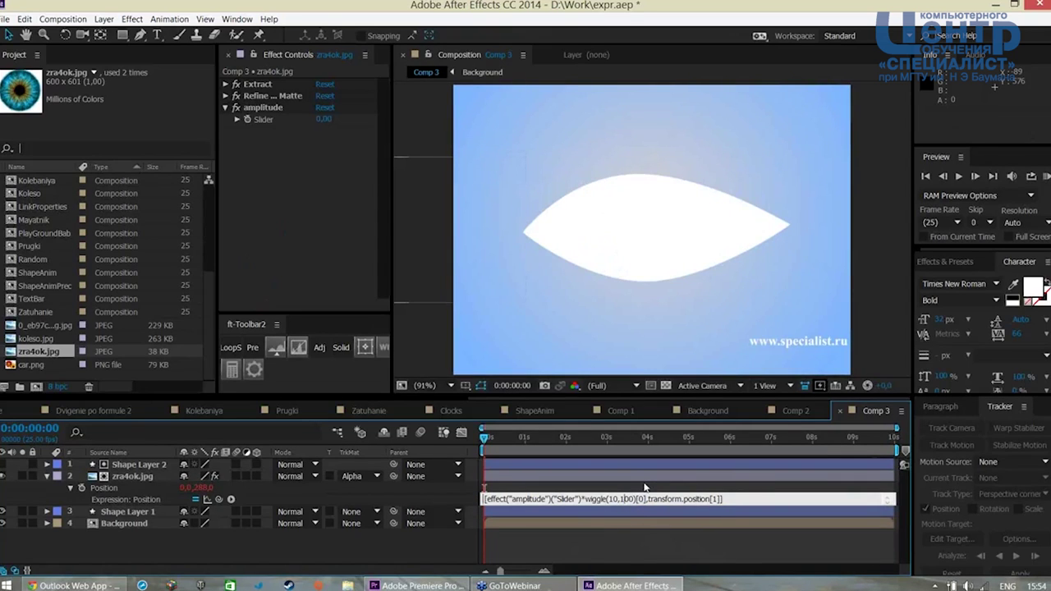
key("BackSpace")
left_click(303, 147)
left_click_drag(329, 119, 347, 115)
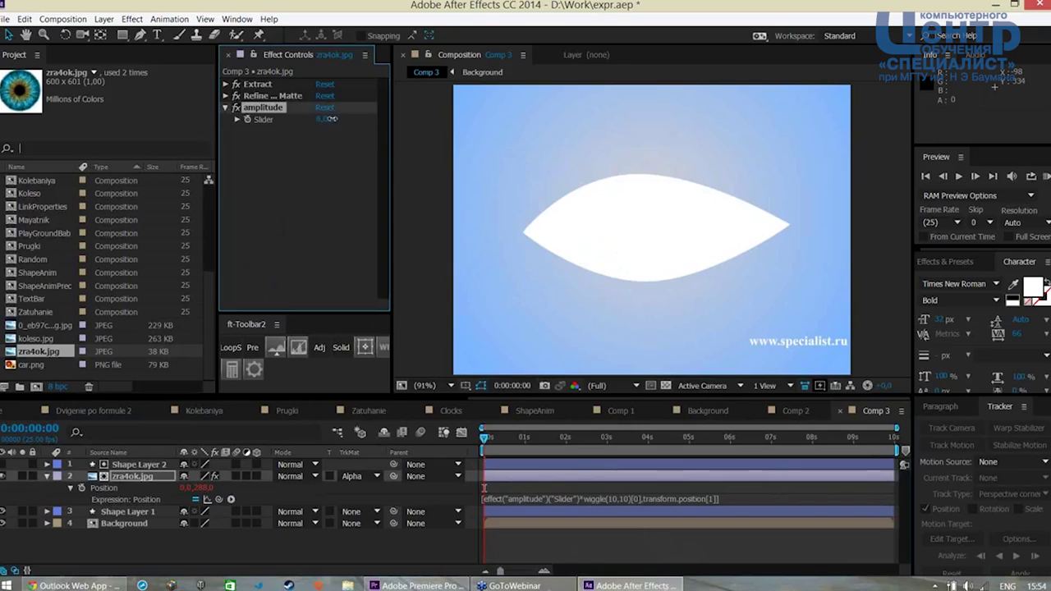
Check frame 10, return to the composition start, and reopen the Position expression
left_click(500, 437)
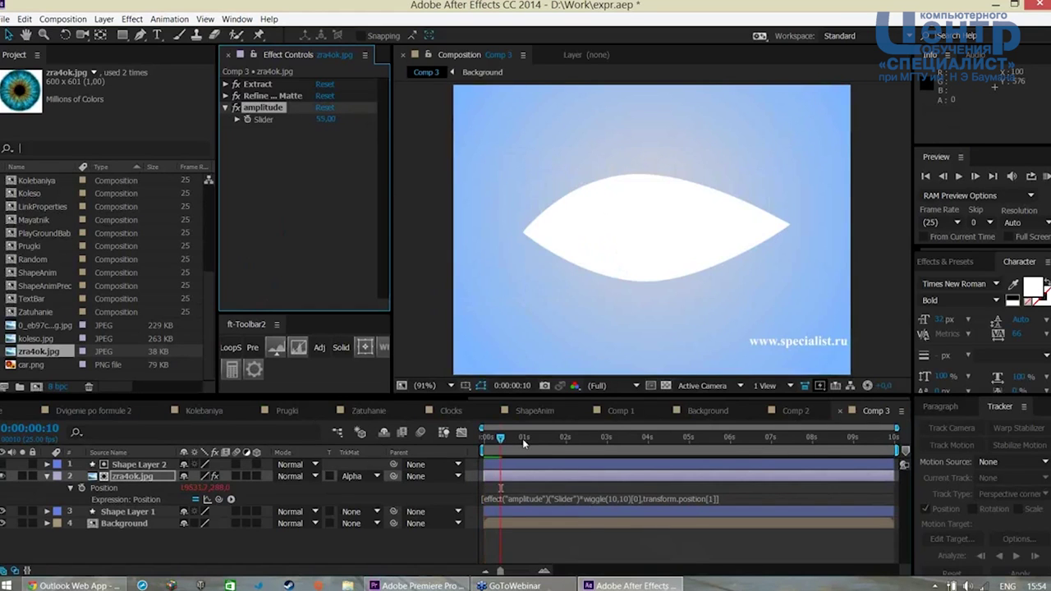
left_click(555, 567)
left_click(535, 466)
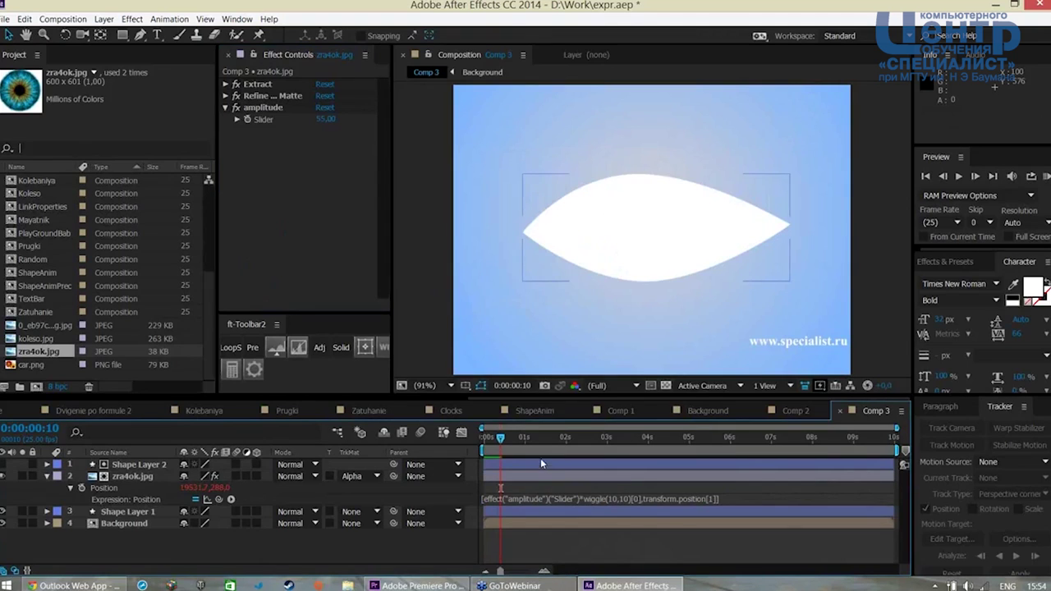
key("Home")
left_click(574, 498)
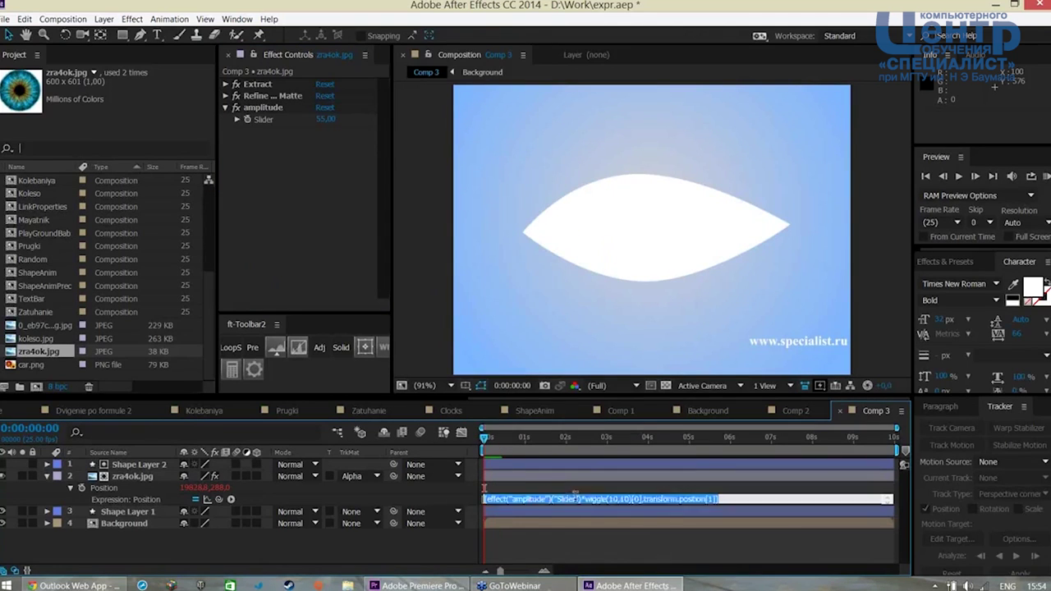
Rewrite the expression as wiggle(10, amplitude slider), preview the iris inside the eye, and collapse the layer
left_click(583, 499)
key("BackSpace")
key("BackSpace")
key("BackSpace")
key("BackSpace")
key("BackSpace")
key("BackSpace")
key("BackSpace")
key("BackSpace")
key("BackSpace")
key("BackSpace")
key("BackSpace")
key("BackSpace")
key("BackSpace")
key("BackSpace")
key("BackSpace")
key("BackSpace")
key("BackSpace")
key("BackSpace")
key("BackSpace")
key("BackSpace")
key("BackSpace")
key("BackSpace")
key("BackSpace")
key("BackSpace")
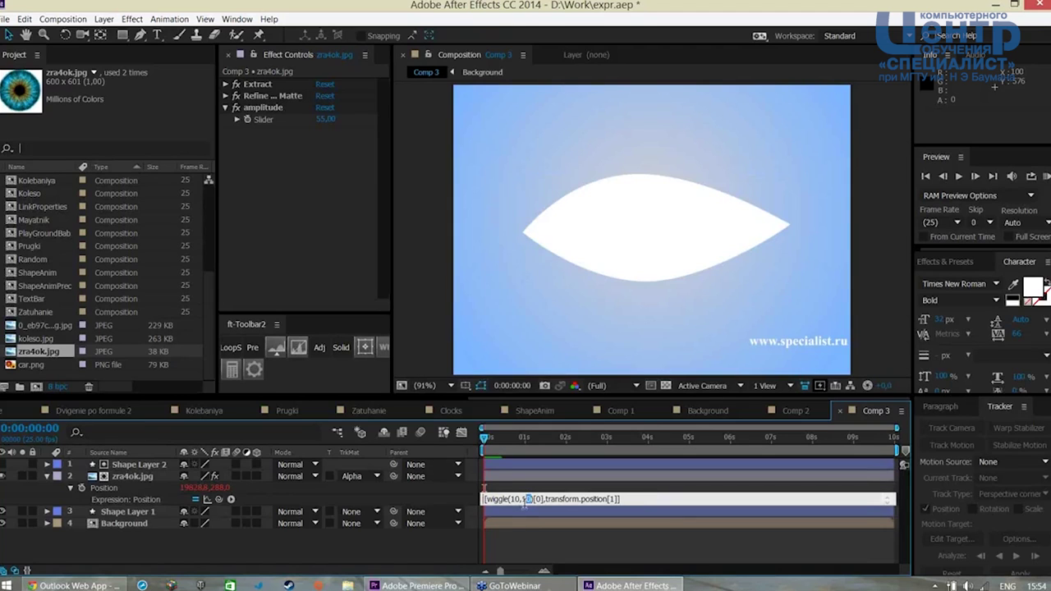
type("10")
key("BackSpace")
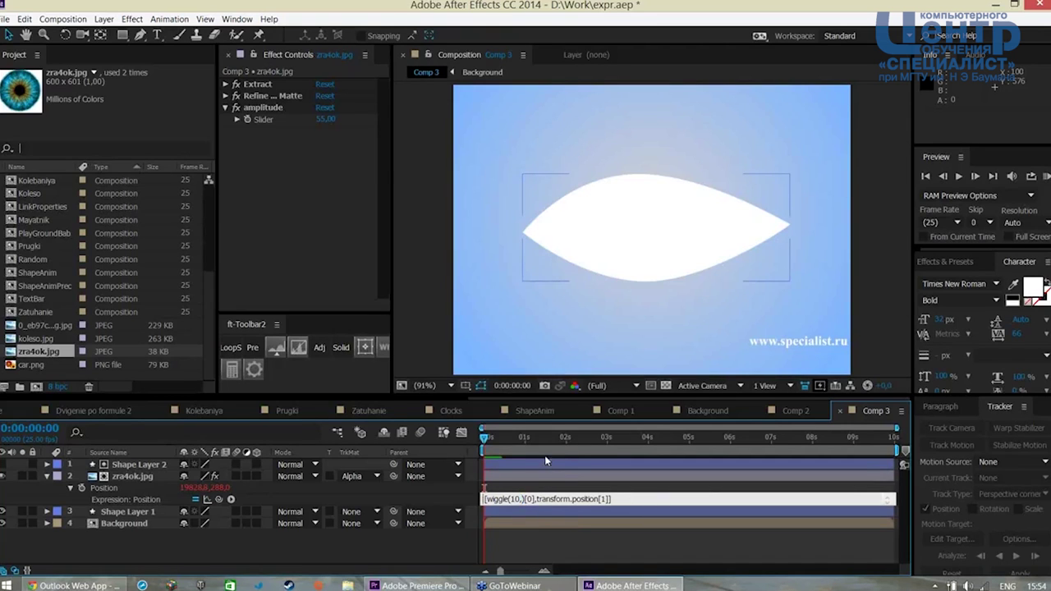
left_click_drag(231, 499, 263, 119)
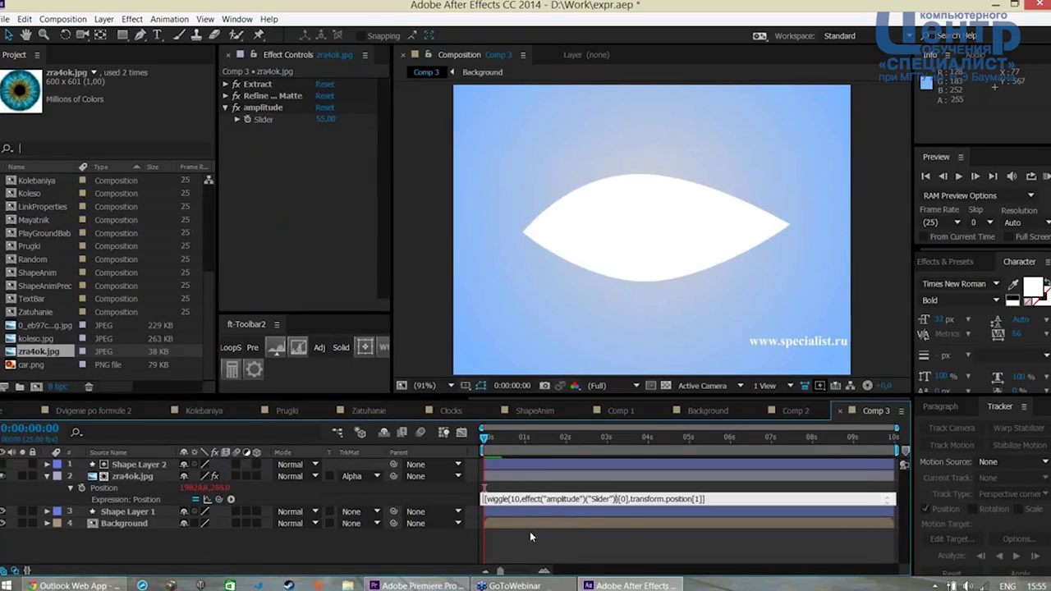
left_click(532, 536)
key("space")
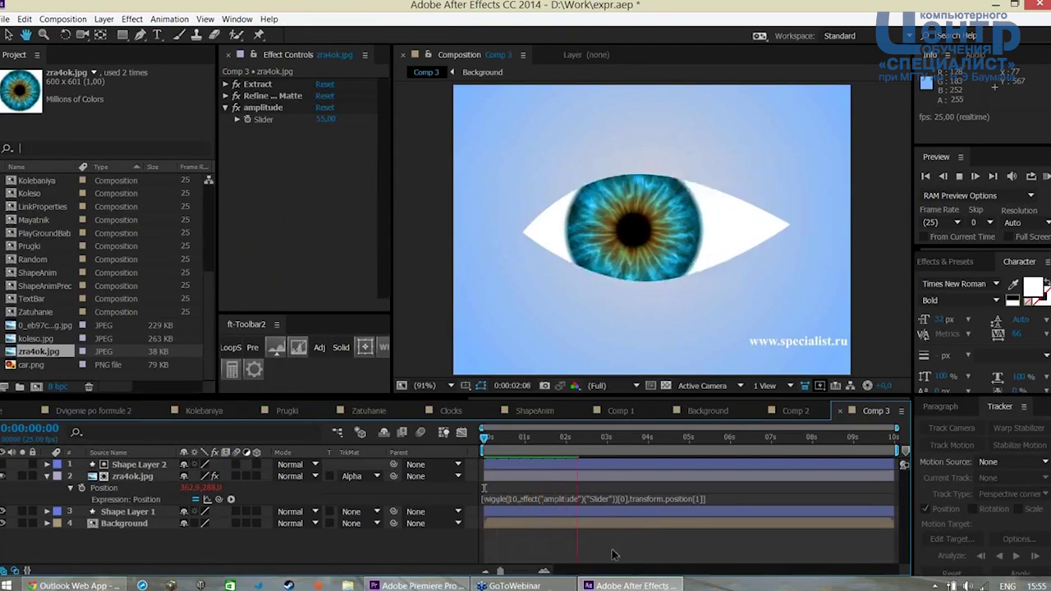
left_click(134, 477)
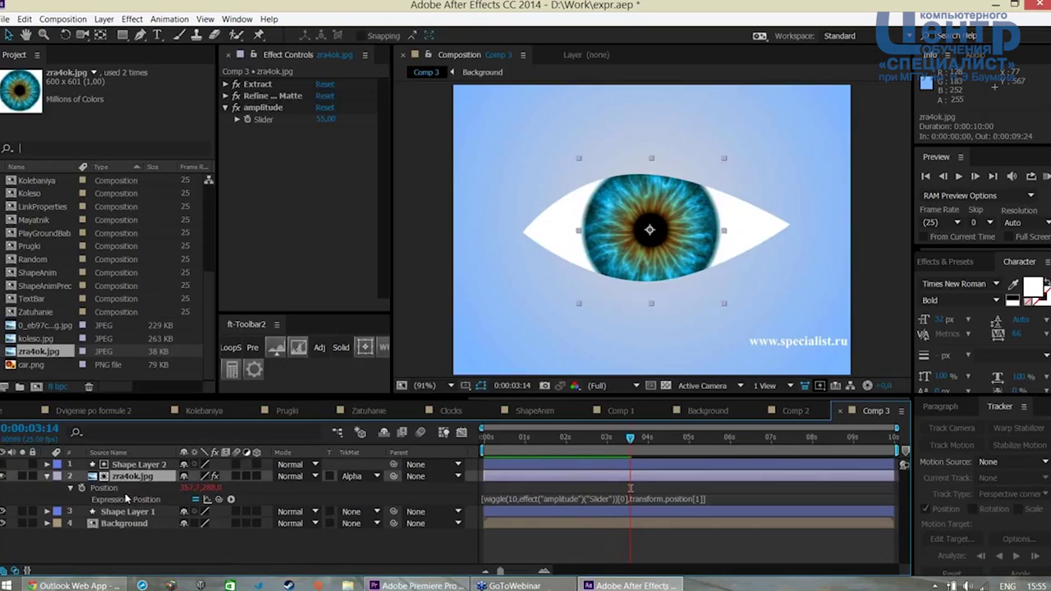
left_click(47, 477)
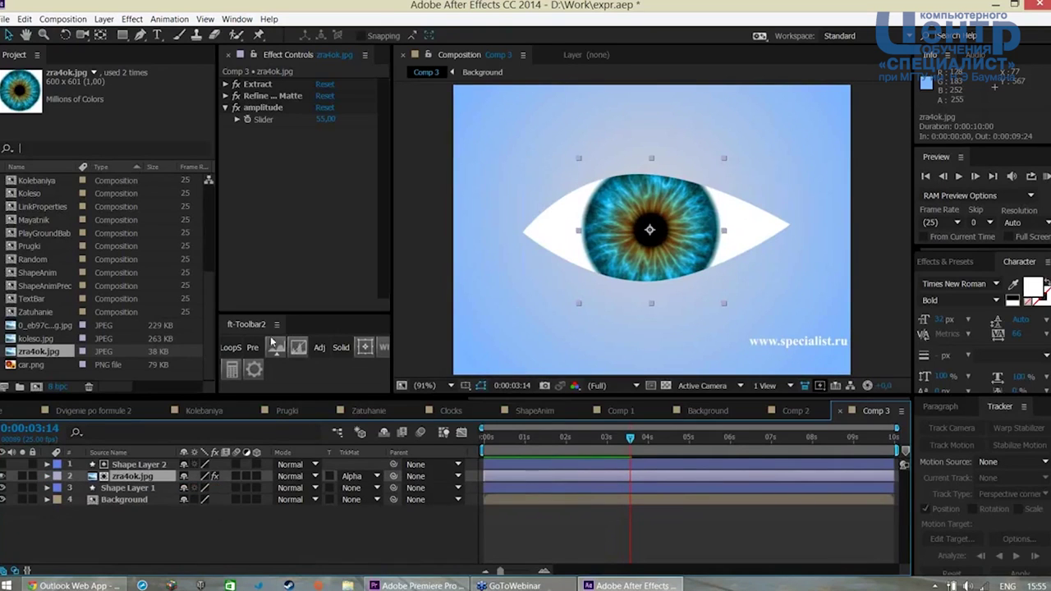
Try amplitude values up to about 143 while previewing the wiggle, then set the Slider to 0
mouse_move(325, 119)
left_mouse_down()
mouse_move(283, 123)
mouse_move(297, 124)
left_mouse_up()
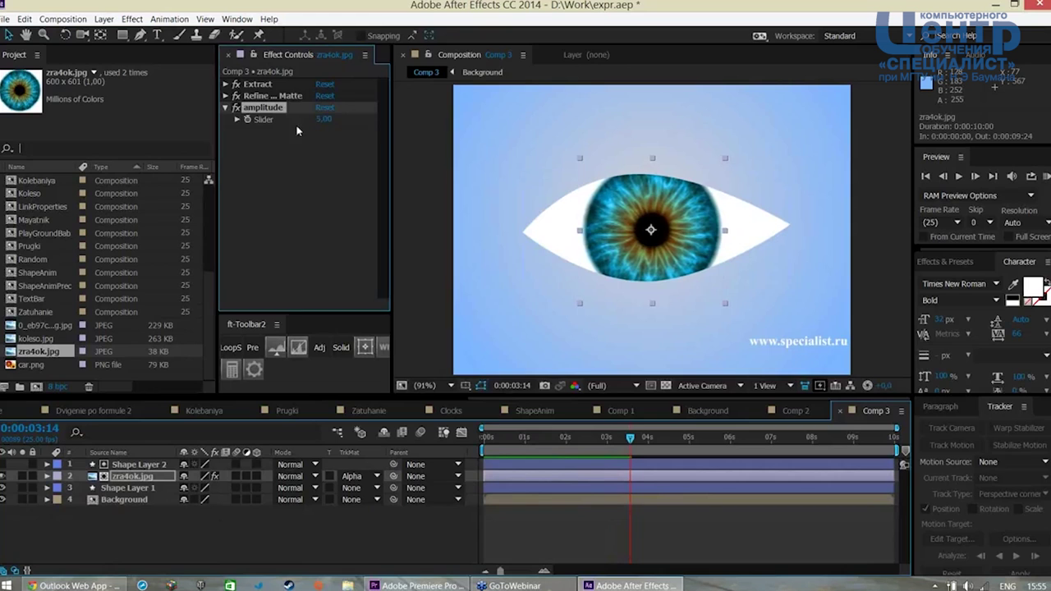
key("space")
left_click_drag(324, 119, 419, 120)
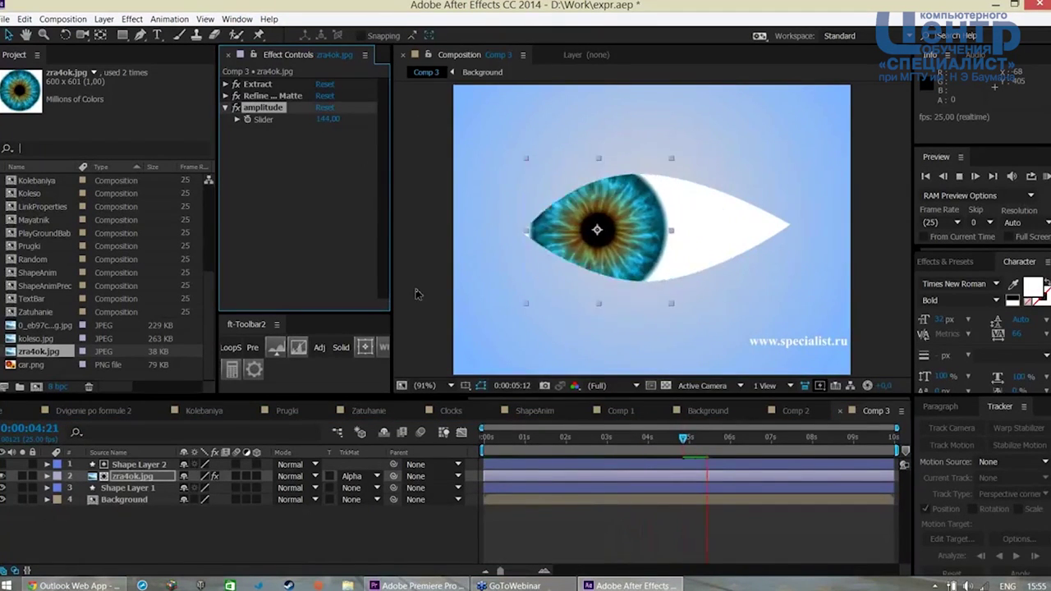
left_click_drag(735, 441, 484, 455)
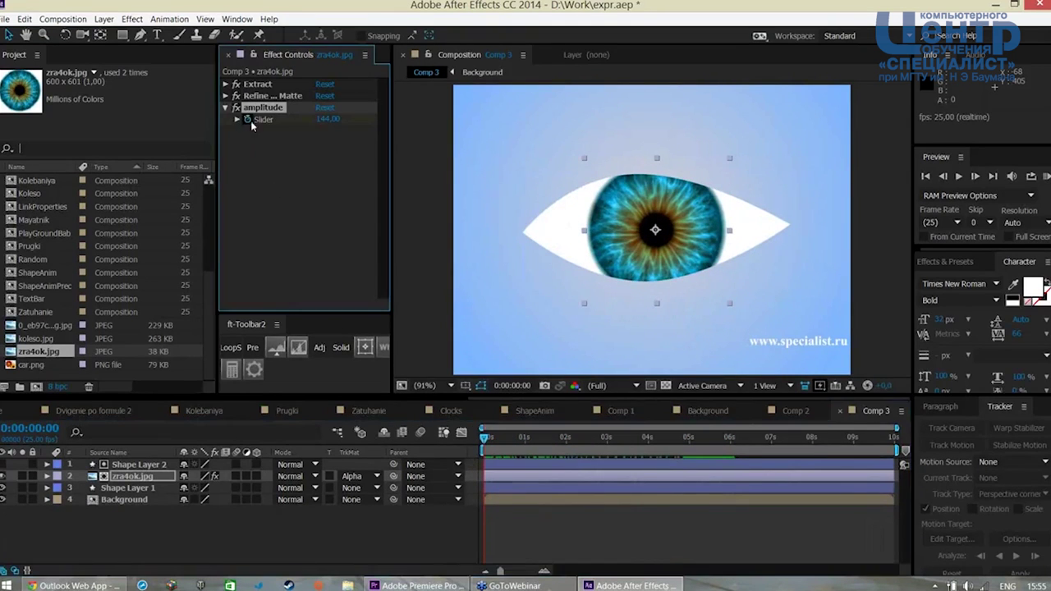
left_click(328, 120)
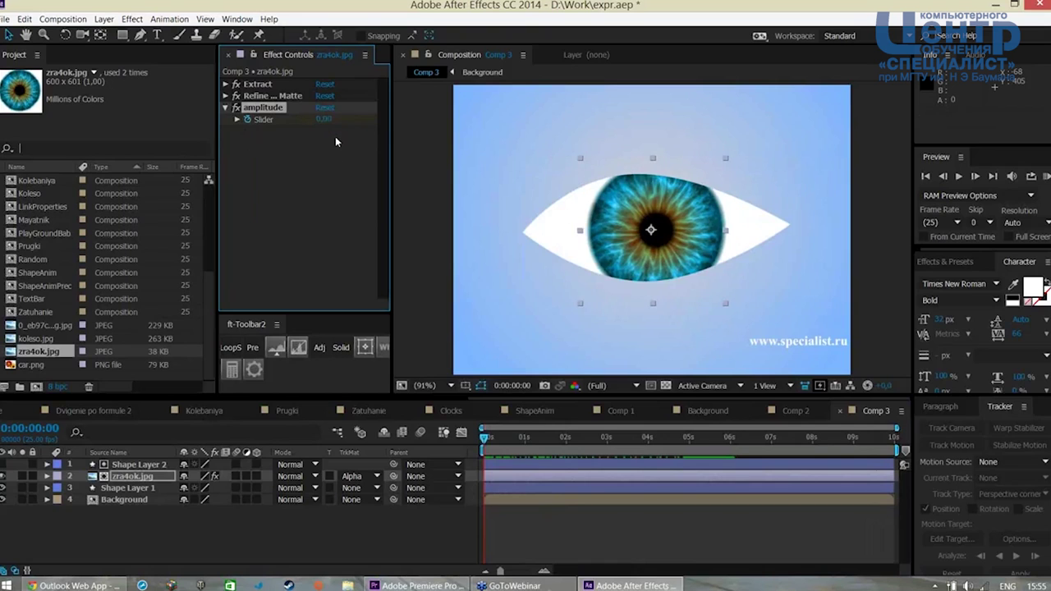
type("0")
key("Return")
Set the amplitude to about 22 at 1 s, 140 at 2 s, and 0 at 0:00:03:04
left_click_drag(485, 439, 523, 444)
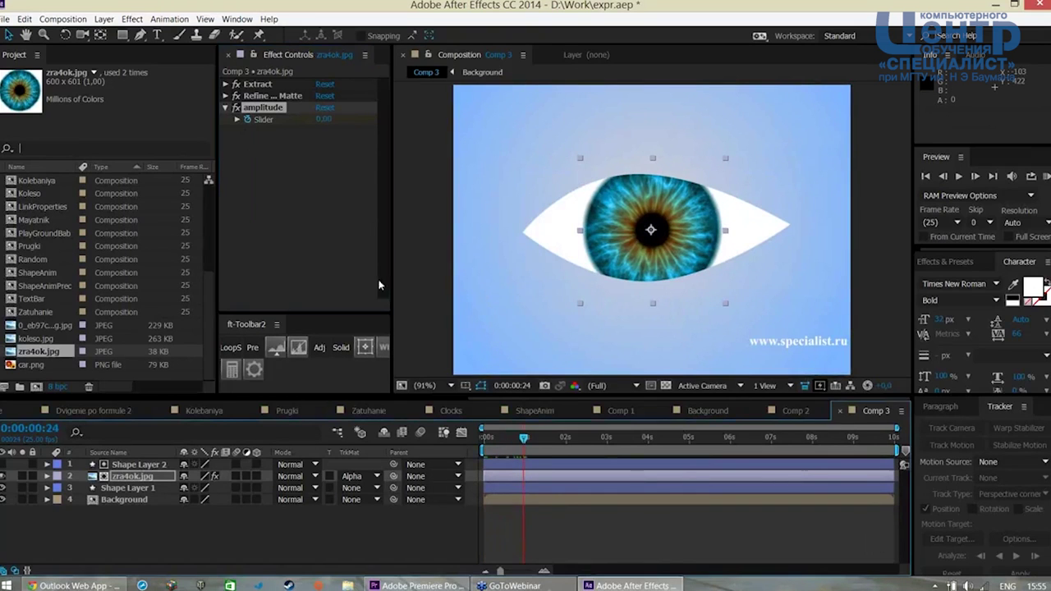
left_click_drag(324, 119, 336, 120)
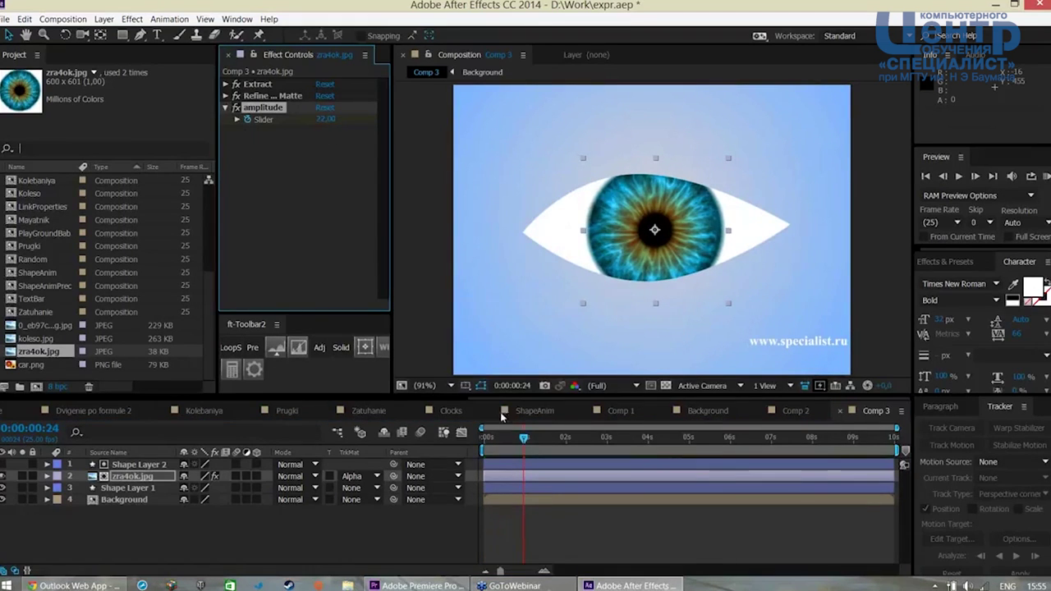
left_click_drag(524, 440, 564, 439)
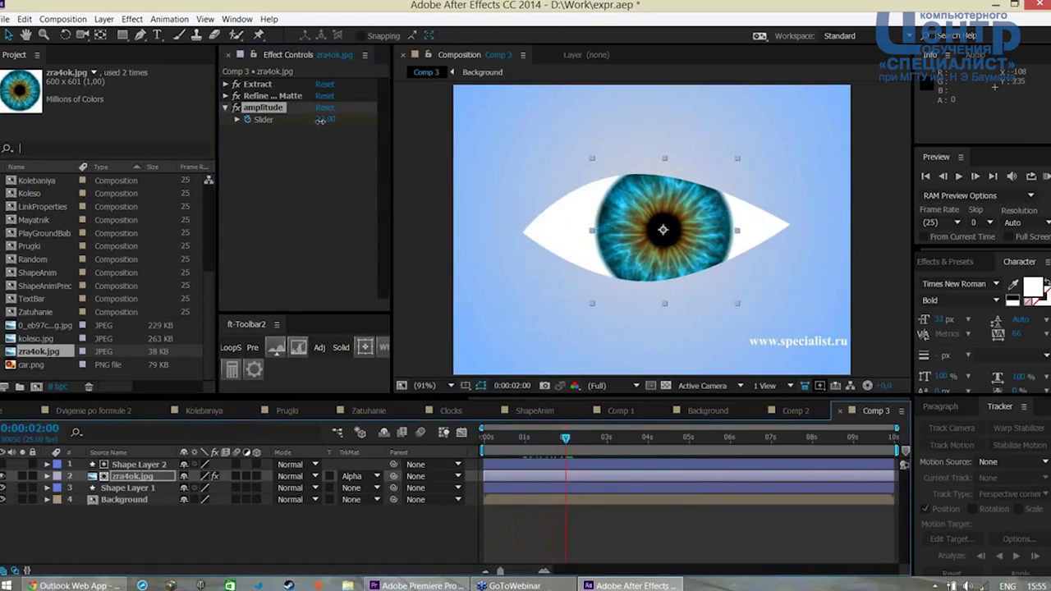
left_click_drag(324, 120, 388, 123)
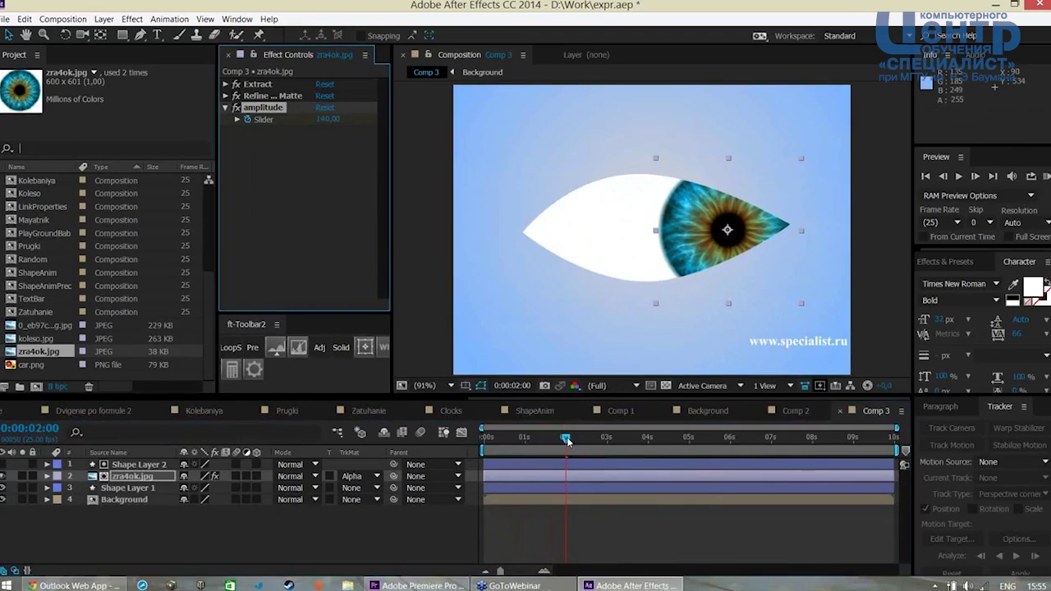
left_click_drag(565, 438, 612, 438)
left_click(322, 120)
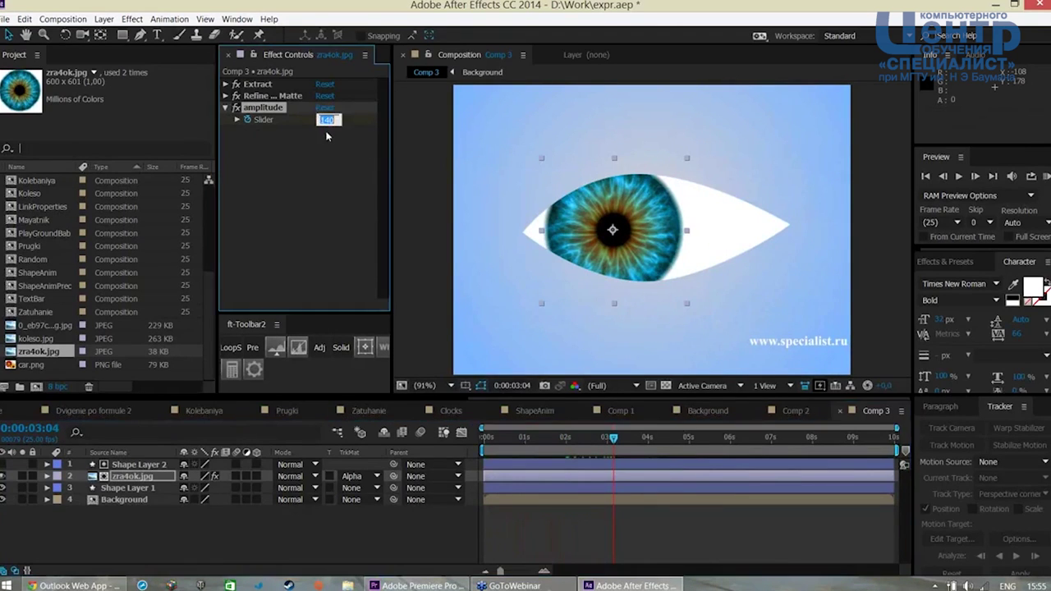
type("0")
key("Return")
Preview the animation from the start with the iris centred, then switch the timeline to the Graph Editor
left_click_drag(613, 439, 484, 437)
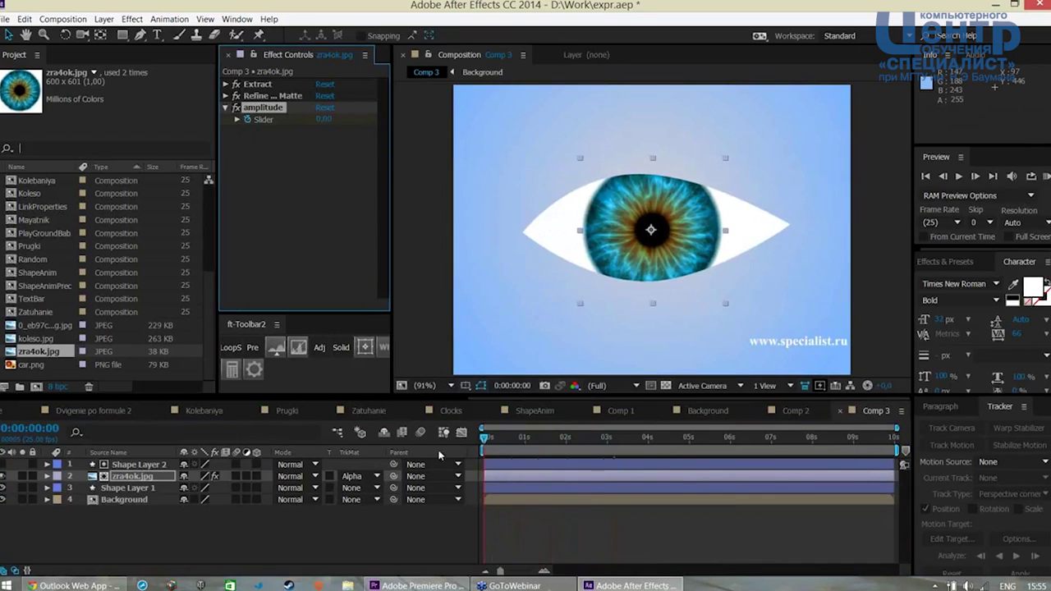
key("space")
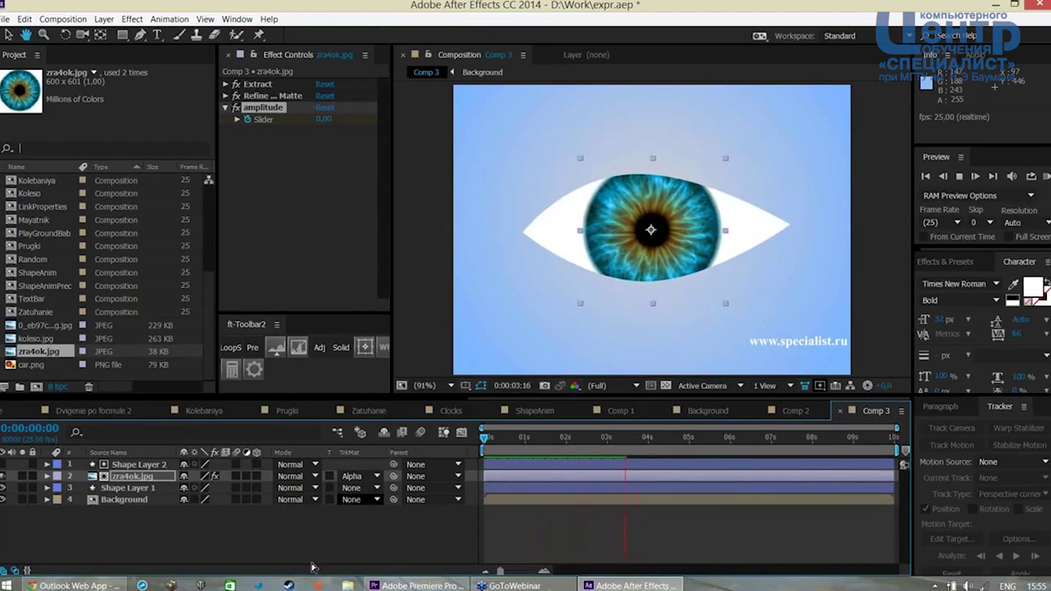
key("space")
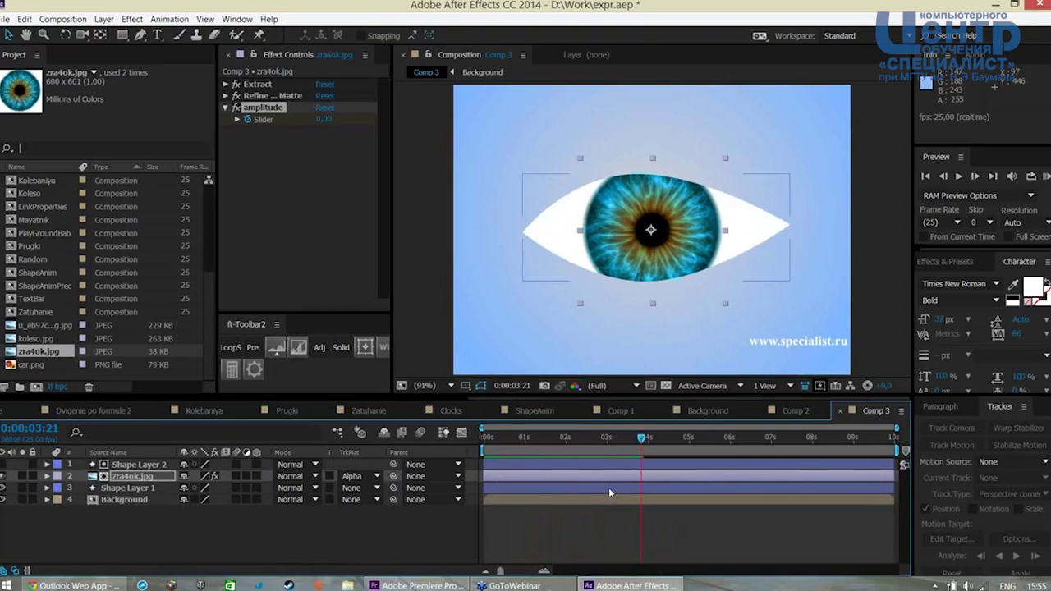
mouse_move(643, 438)
left_mouse_down()
mouse_move(509, 443)
mouse_move(482, 457)
left_mouse_up()
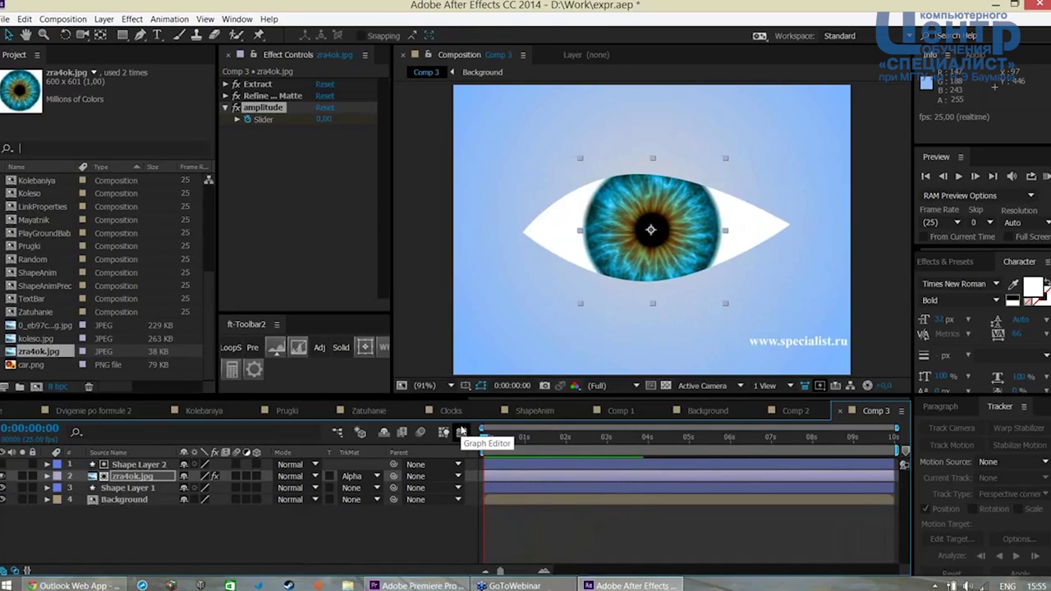
left_click(461, 431)
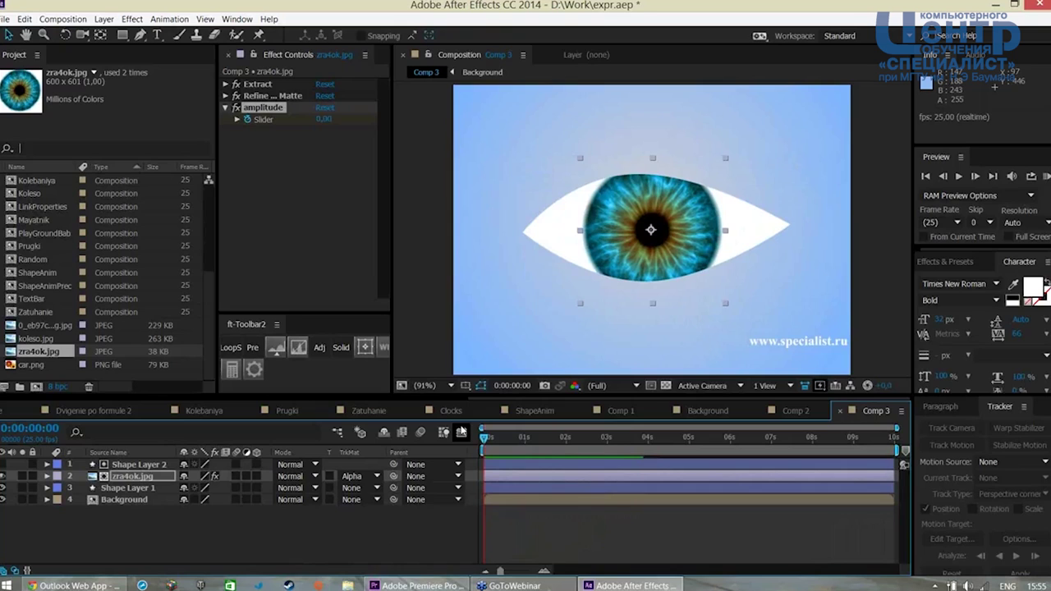
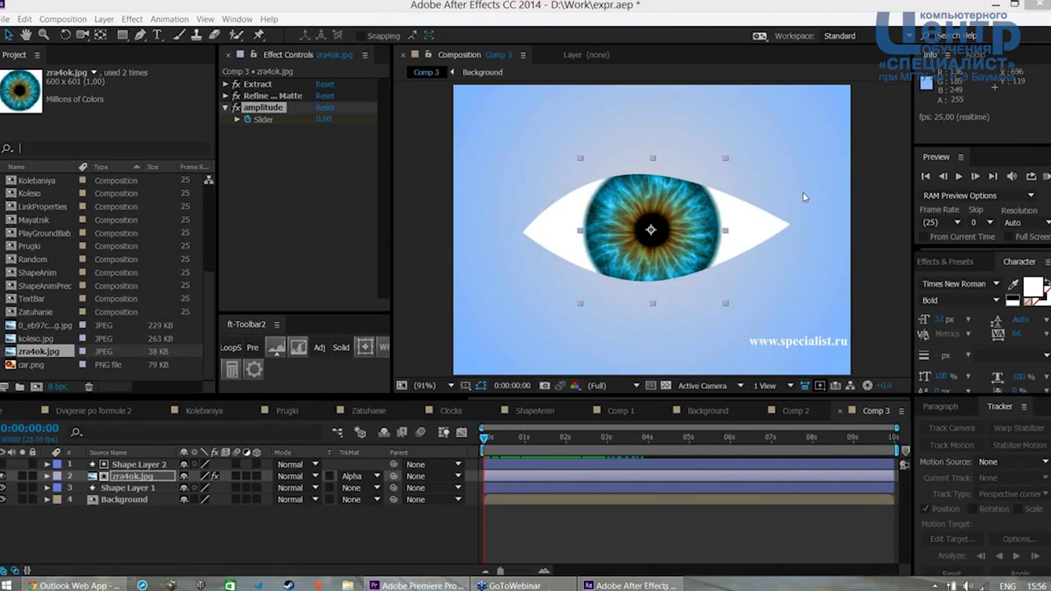
Deselect the eye layer and its effect
left_click(236, 495)
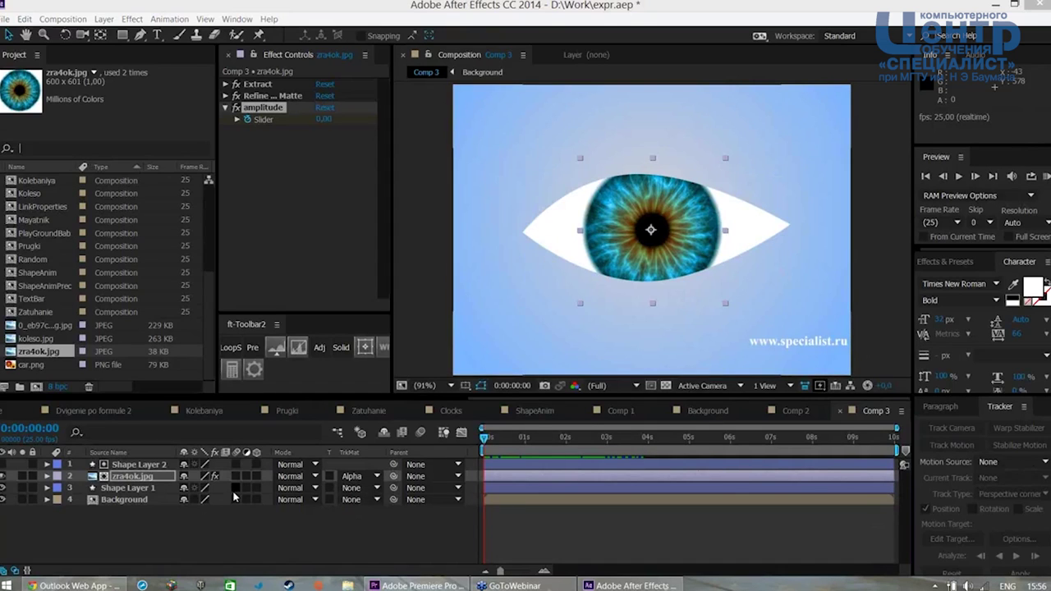
left_click(236, 495)
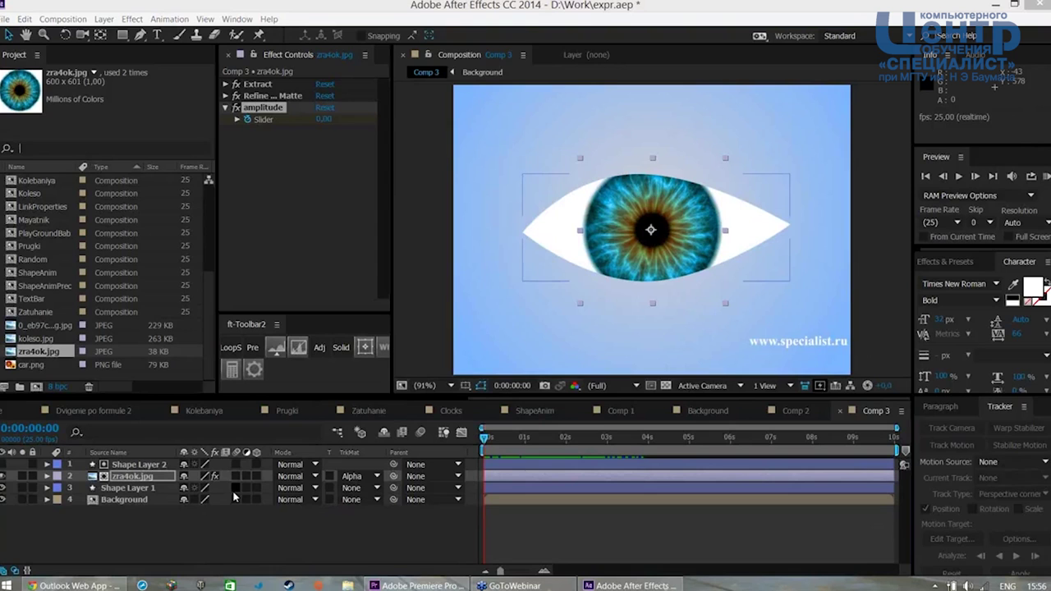
left_click(299, 530)
Create a PAL D1/DV Comp 4 holding the Background comp and enlarge the viewer
key("ctrl+n")
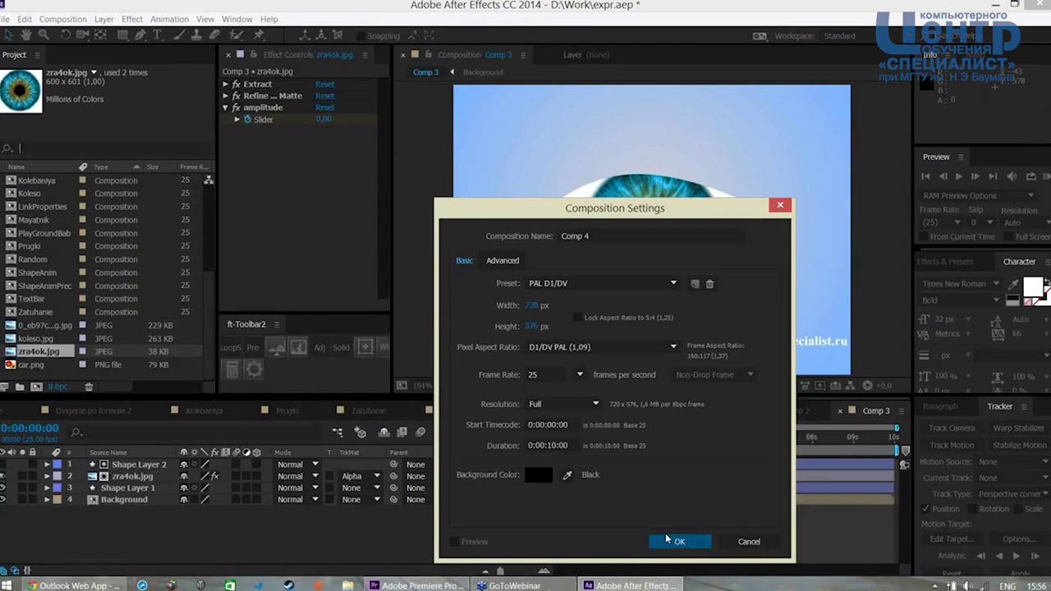
left_click(669, 541)
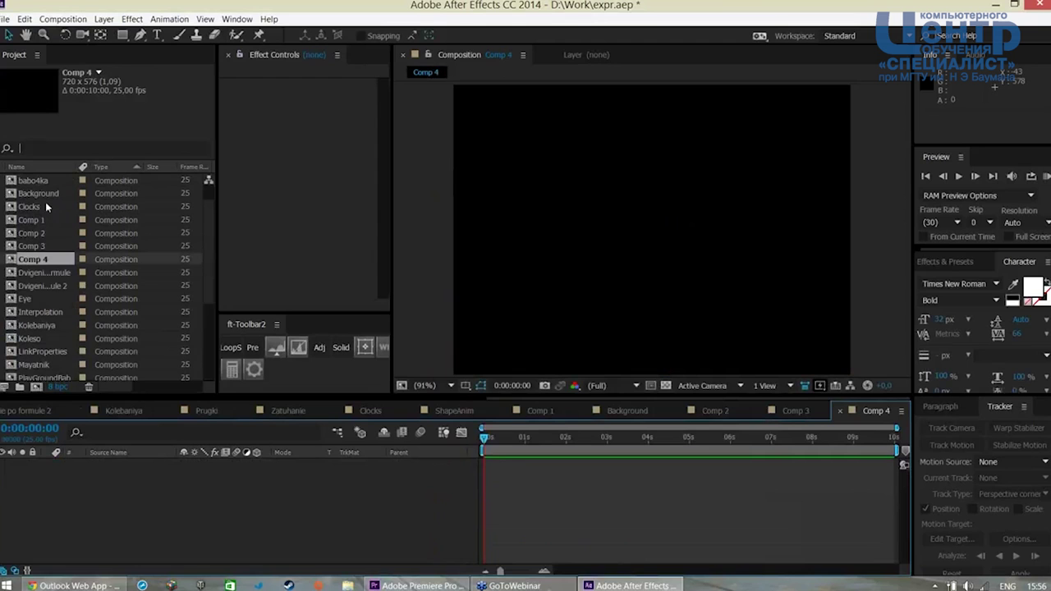
left_click_drag(37, 193, 112, 543)
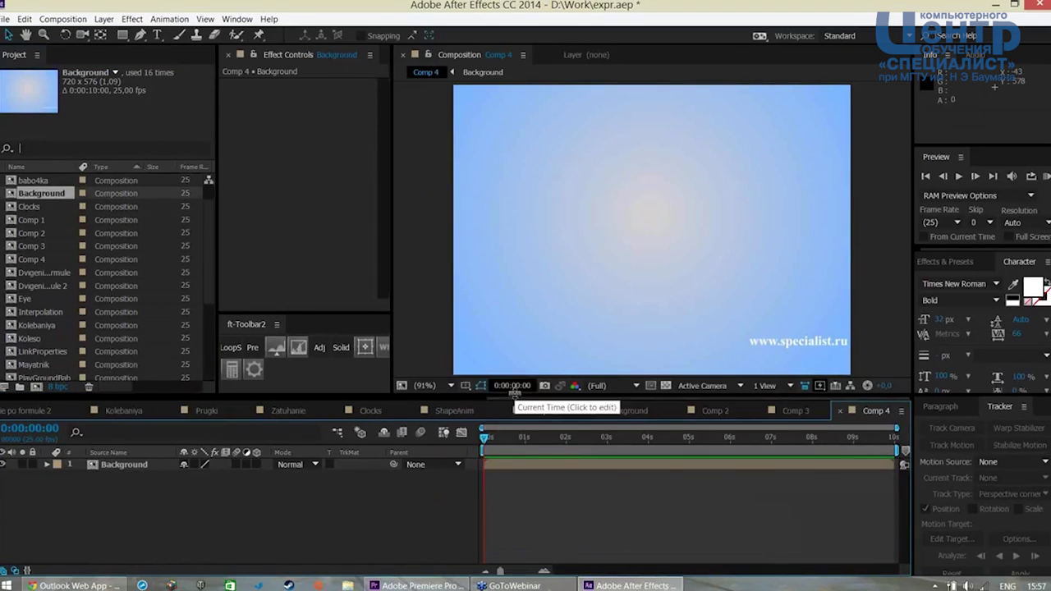
left_click_drag(514, 394, 512, 436)
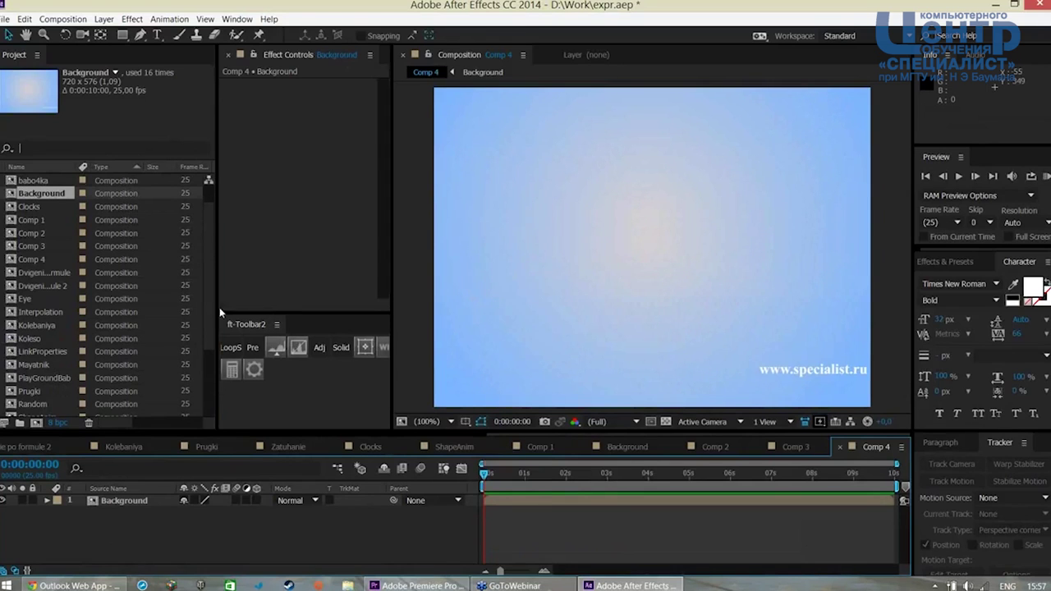
left_click(122, 36)
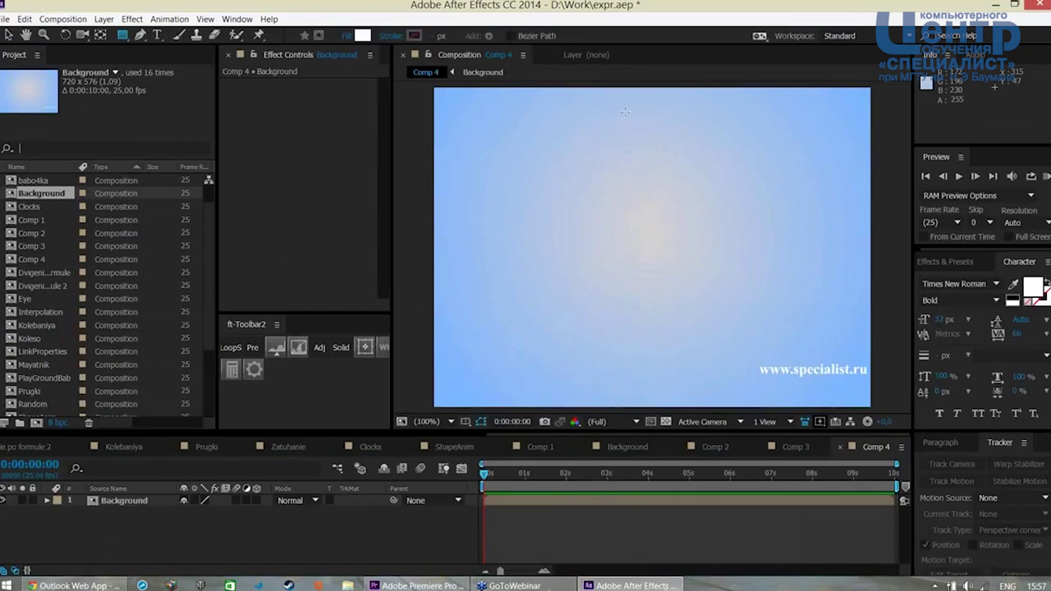
Draw a tall thin white rod with a large circle at its bottom
left_click_drag(625, 110, 637, 289)
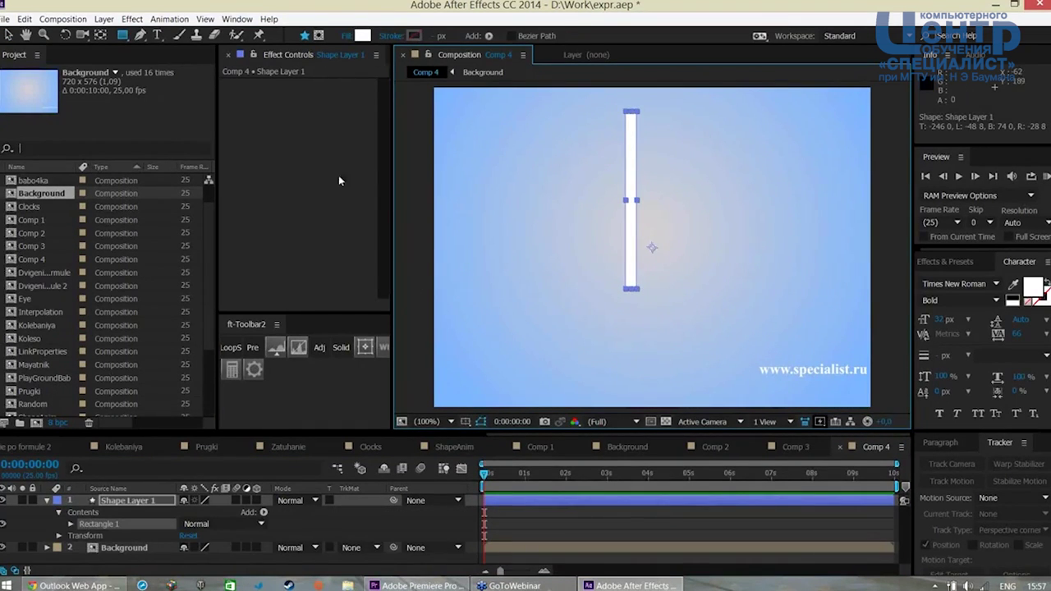
left_click(123, 35)
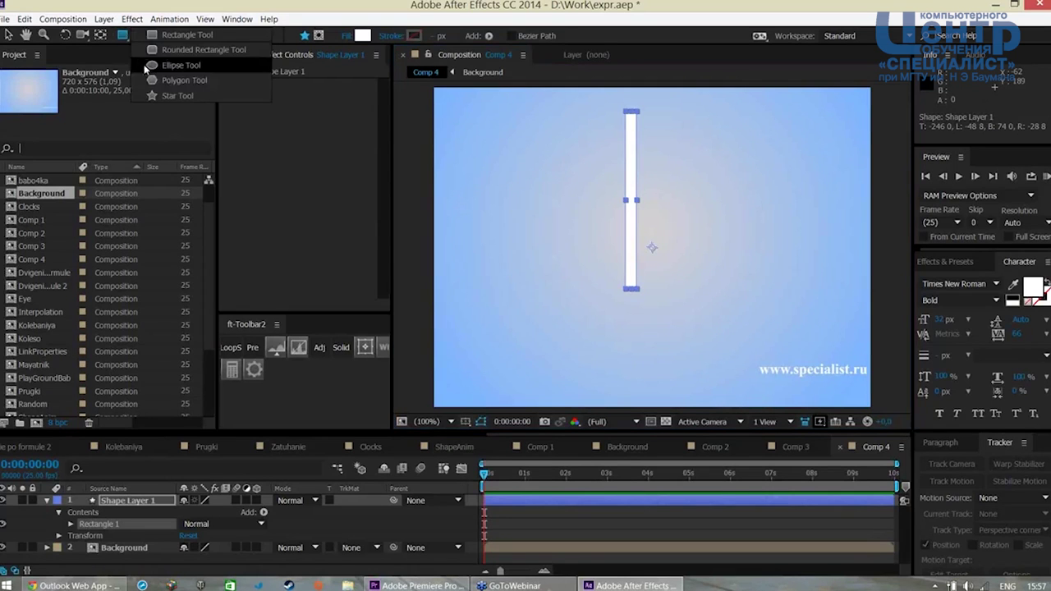
left_click(156, 71)
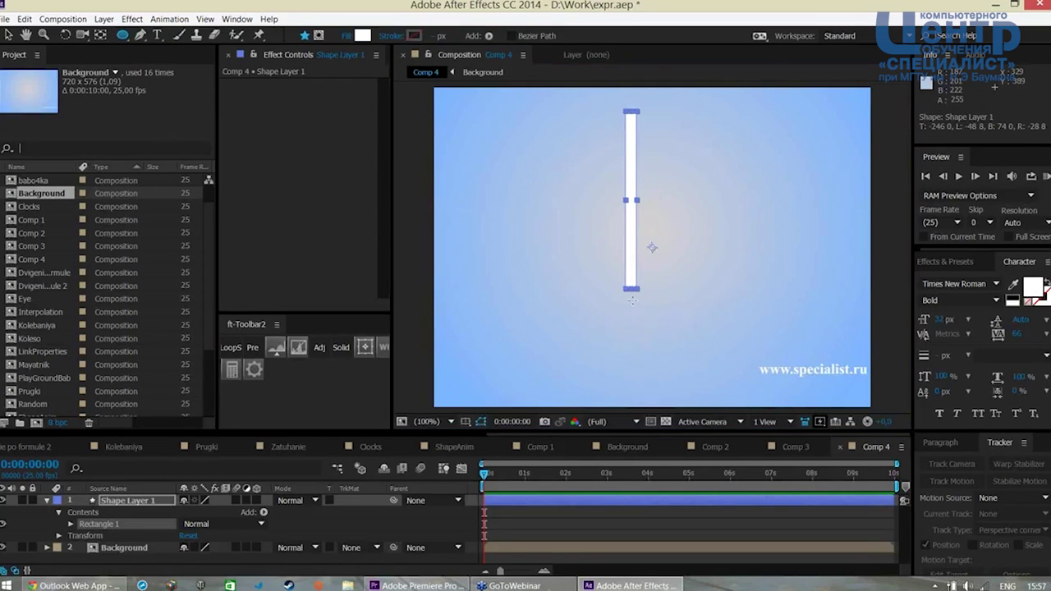
left_click_drag(629, 301, 642, 316)
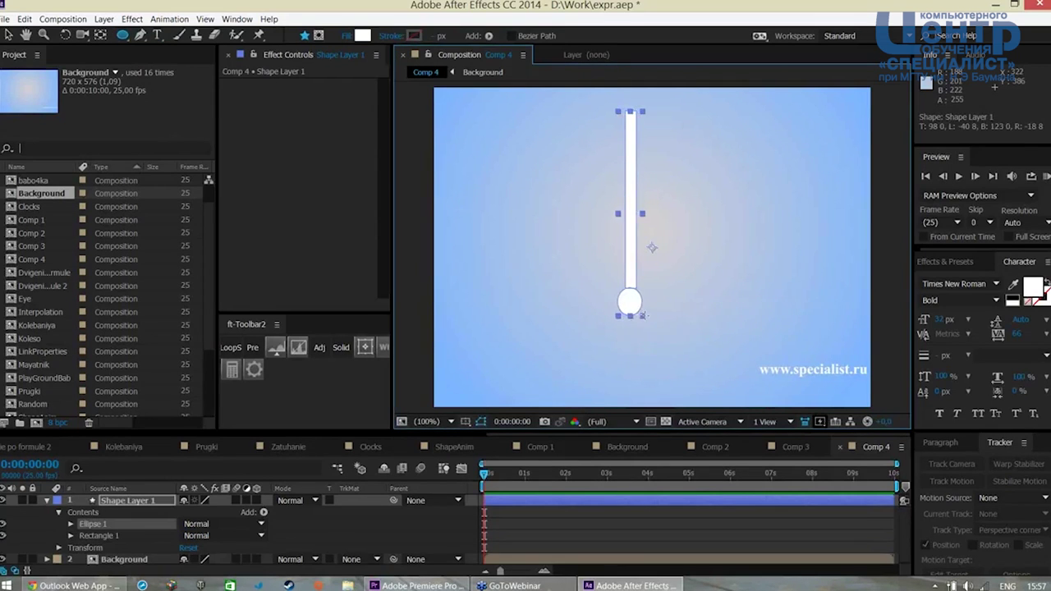
left_click_drag(642, 316, 658, 317)
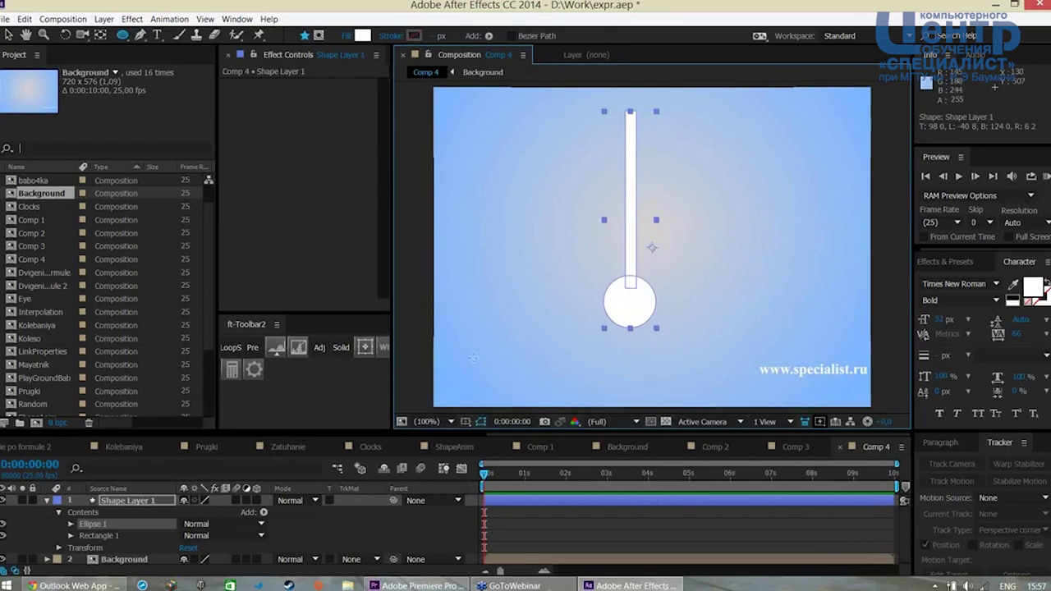
Centre the circle on the rod and collapse the shape layer's properties
key("v")
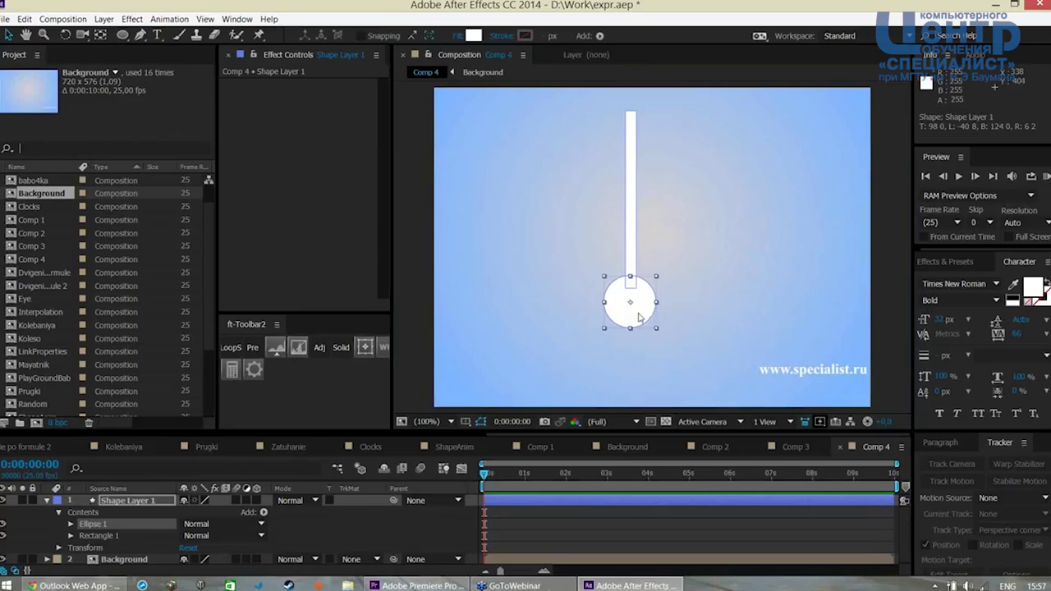
left_click_drag(648, 324, 651, 316)
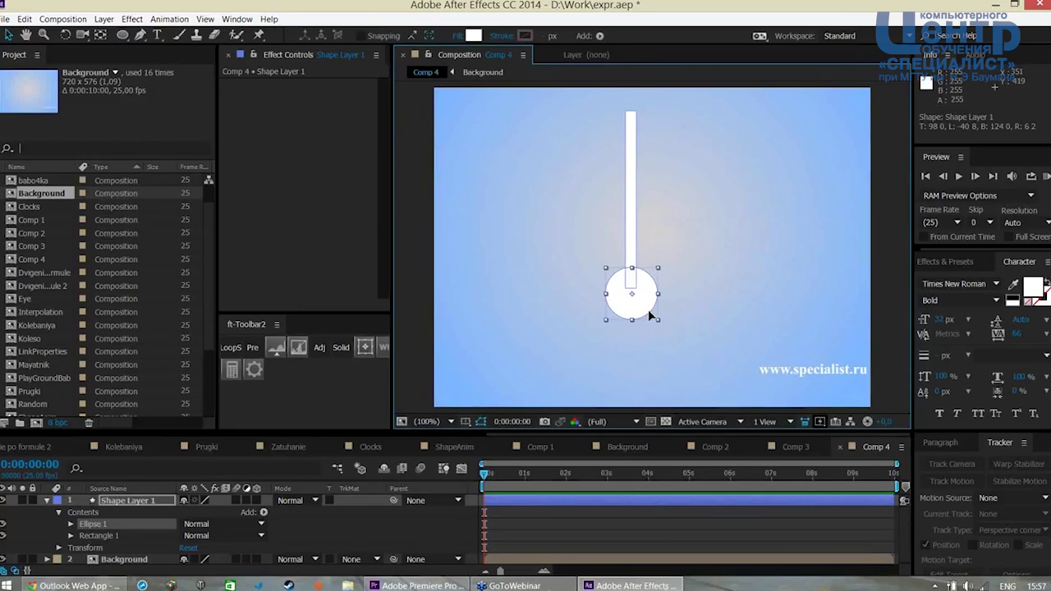
left_click(136, 501)
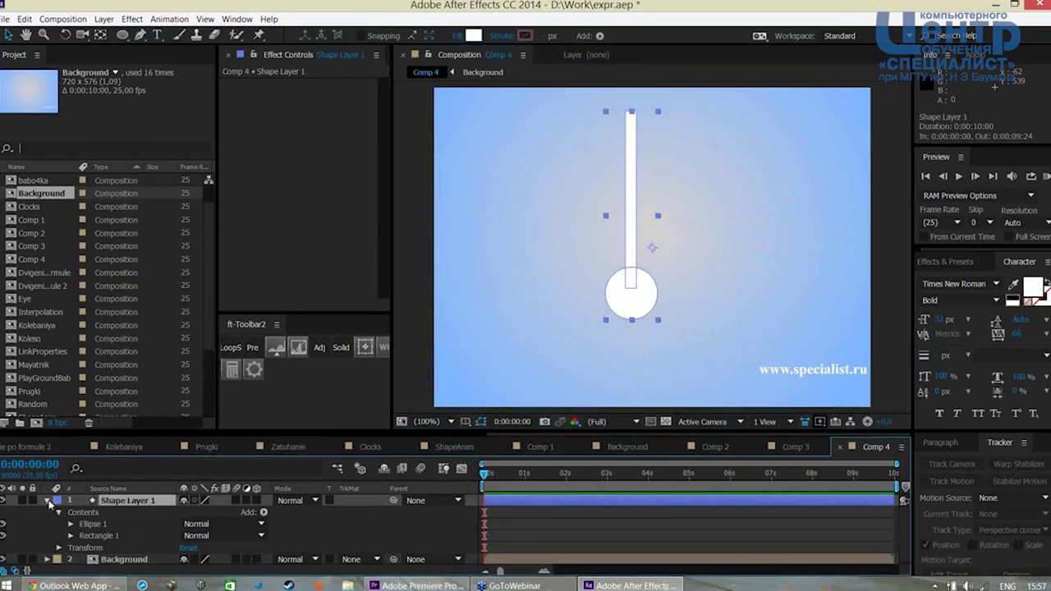
left_click(49, 503)
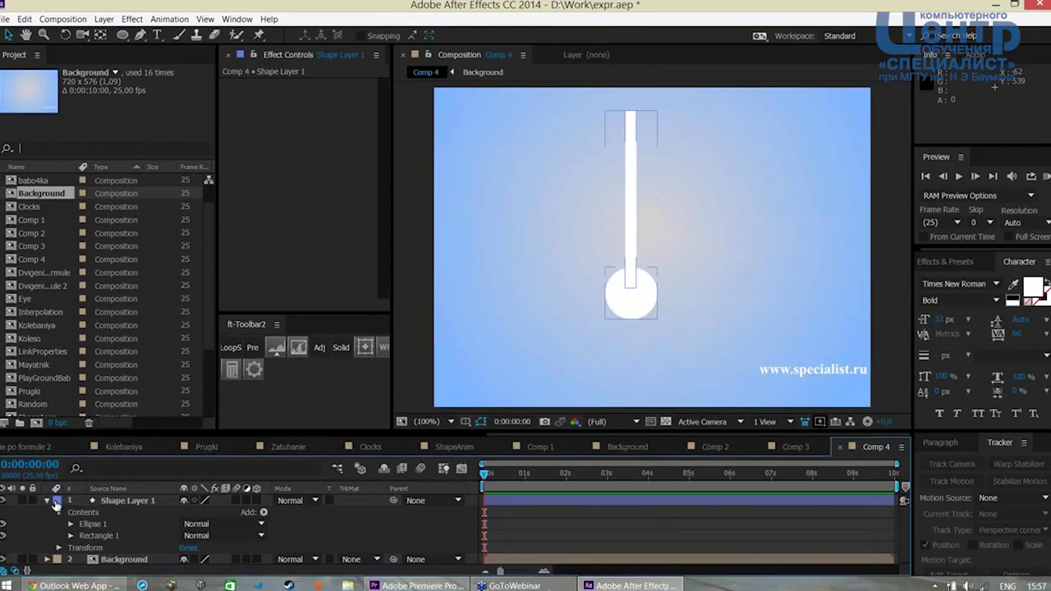
left_click(123, 501)
left_click(47, 501)
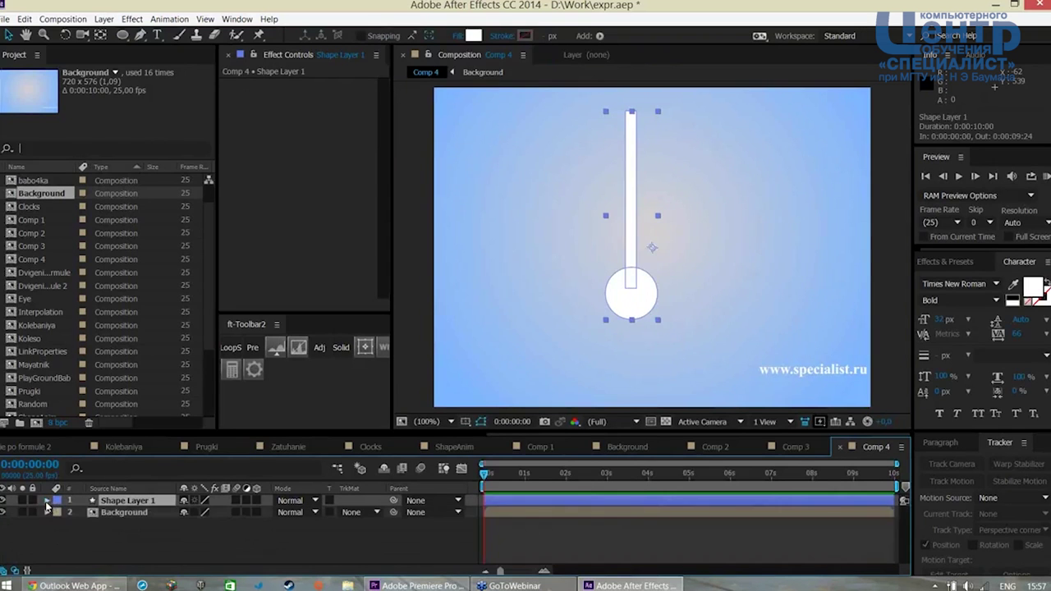
left_click(109, 534)
Move the pendulum and place its anchor point at the top of the rod
mouse_move(650, 294)
left_mouse_down()
mouse_move(669, 328)
mouse_move(656, 335)
left_mouse_up()
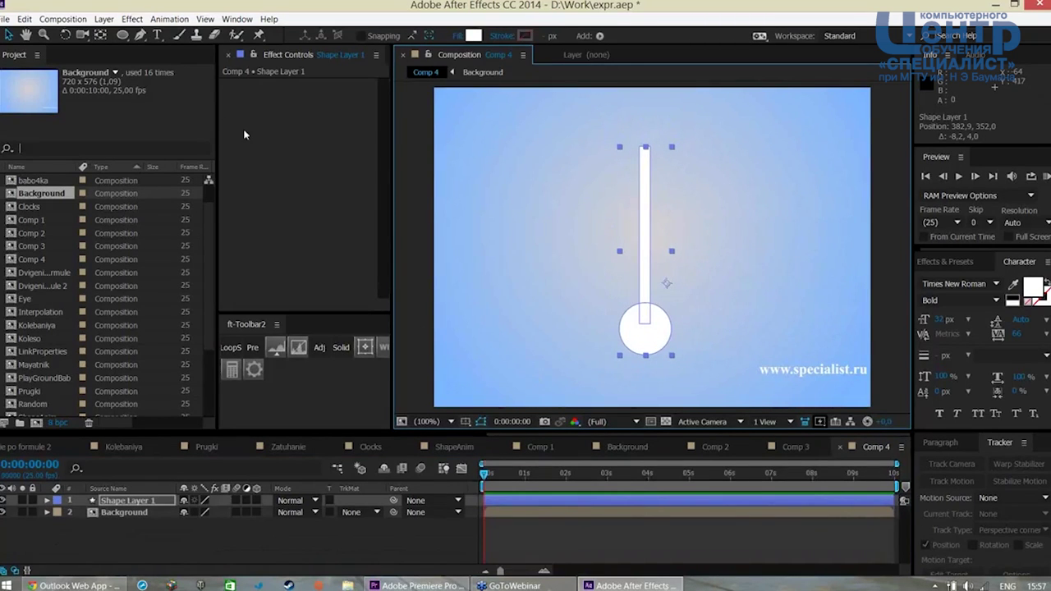
key("y")
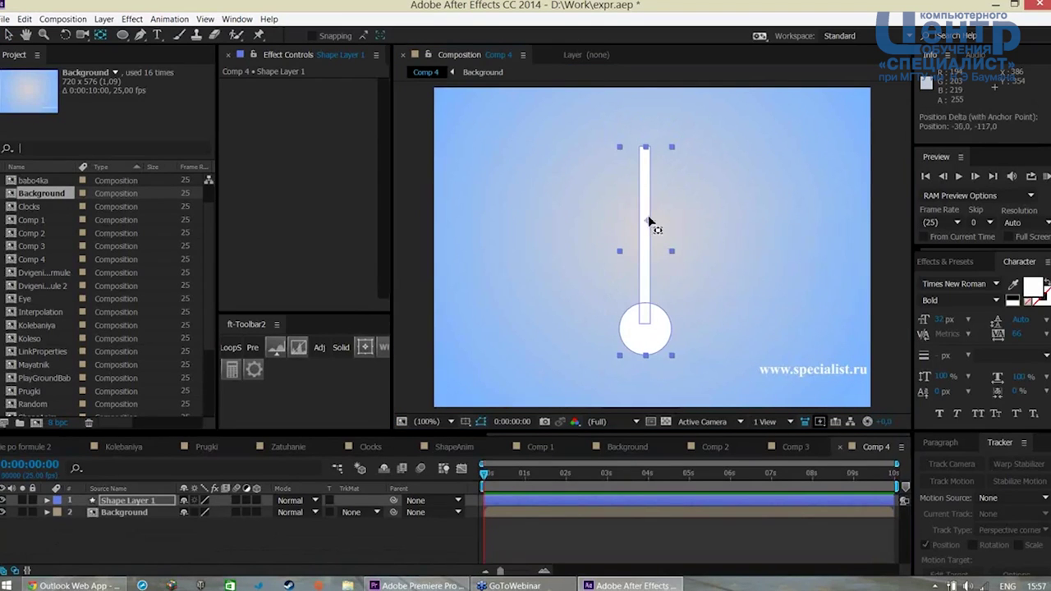
mouse_move(669, 287)
left_mouse_down()
mouse_move(640, 182)
mouse_move(644, 147)
left_mouse_up()
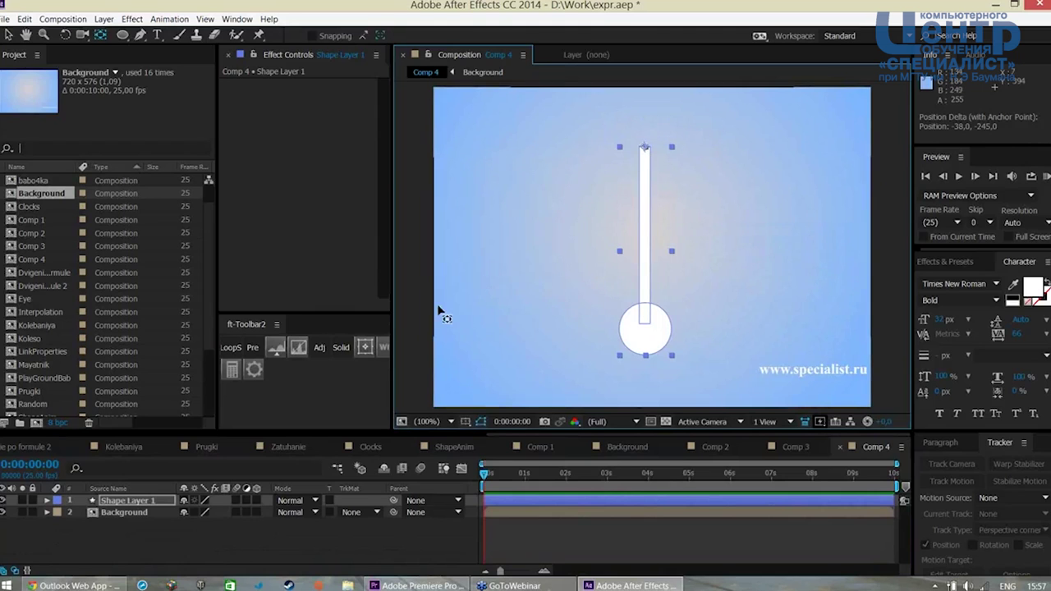
Key the pendulum's Rotation at 25° on the first frame
left_click(143, 503)
key("r")
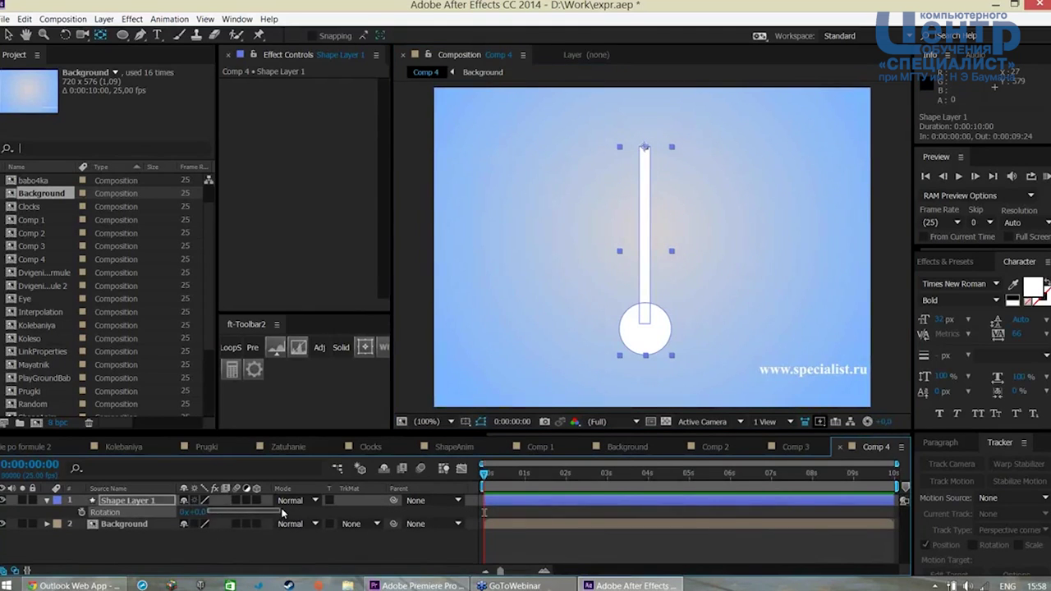
mouse_move(201, 512)
left_mouse_down()
mouse_move(176, 517)
mouse_move(197, 519)
left_mouse_up()
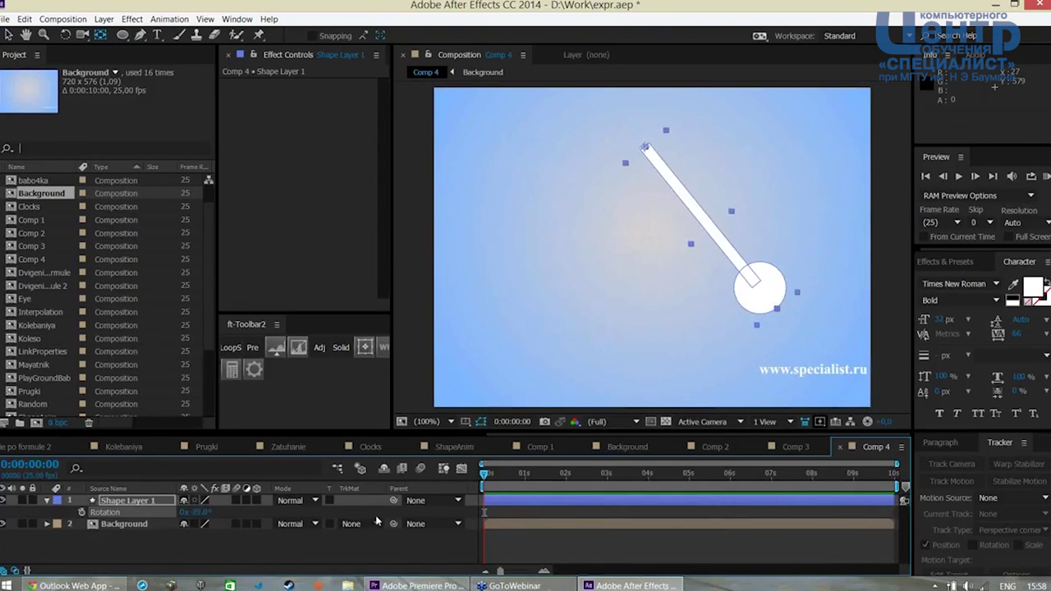
key("ctrl+z")
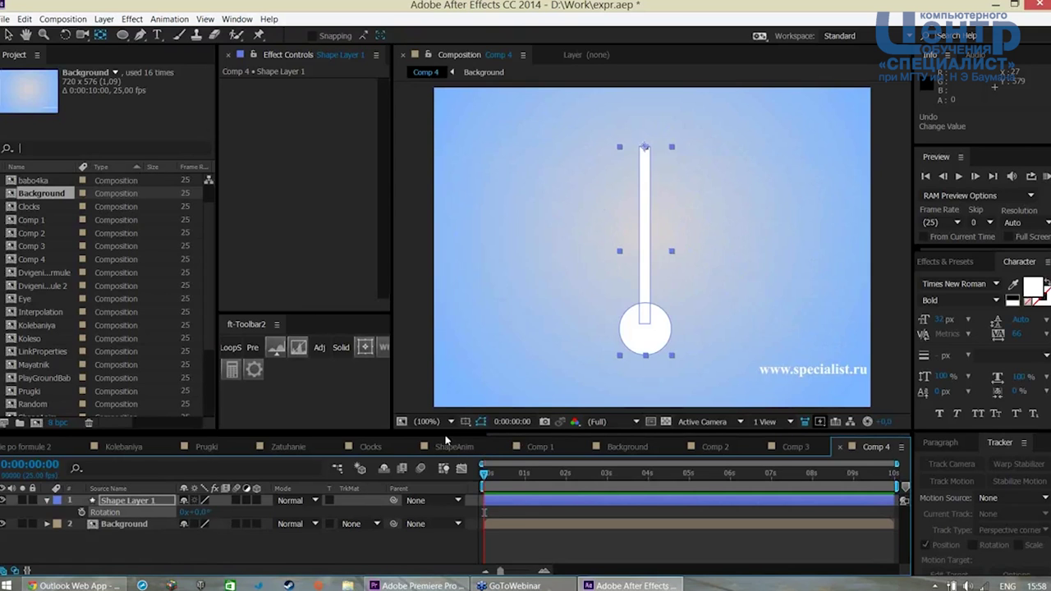
left_click_drag(445, 433, 445, 412)
left_click(78, 495)
mouse_move(187, 492)
left_mouse_down()
mouse_move(233, 509)
mouse_move(218, 543)
left_mouse_up()
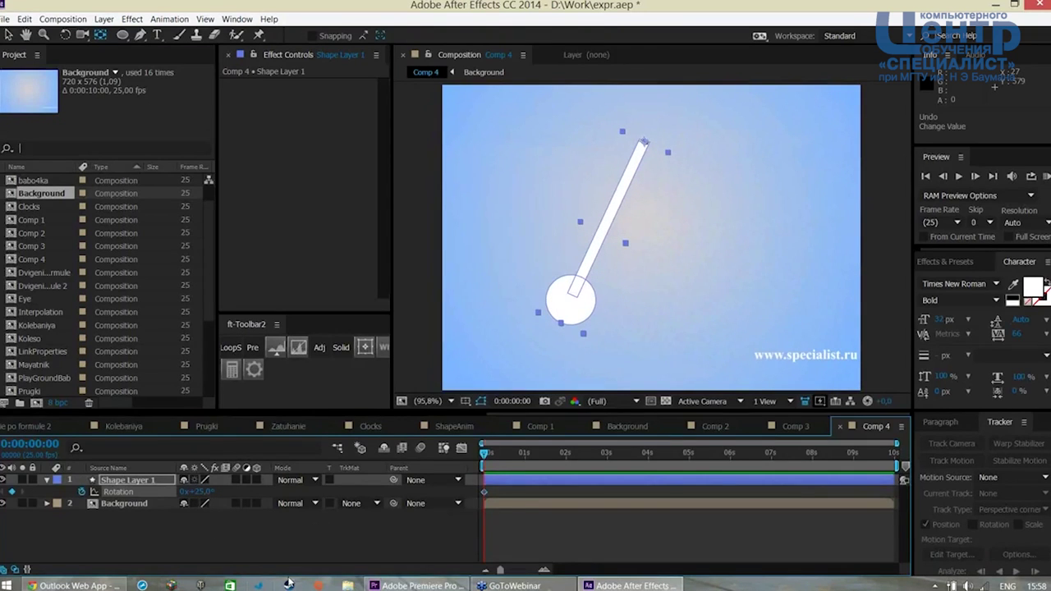
Add a −25° Rotation keyframe at 0:00:01:24
left_click_drag(484, 452, 566, 465)
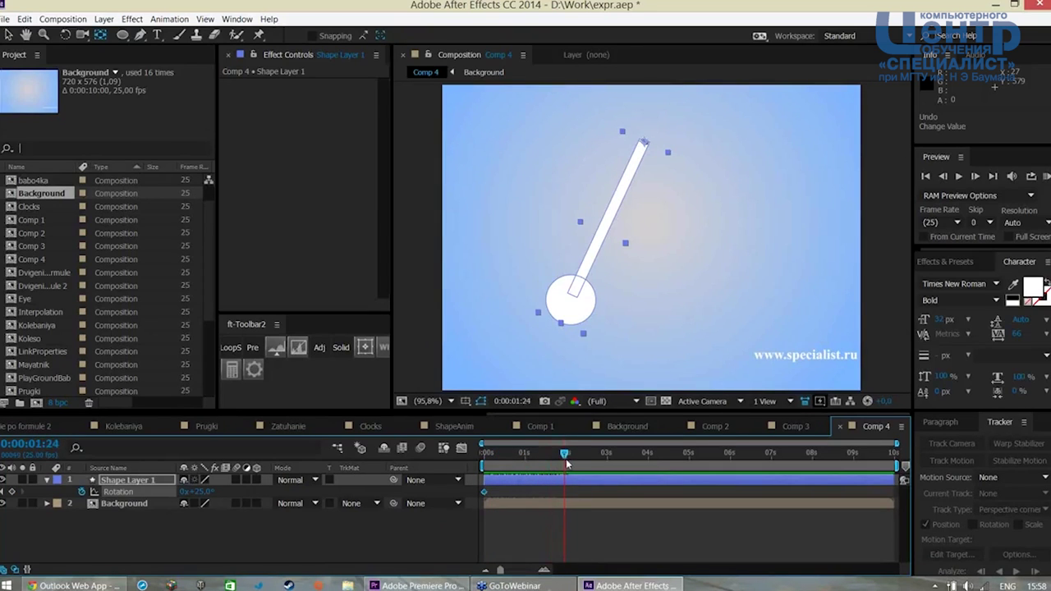
left_click(199, 491)
type("25")
key("Return")
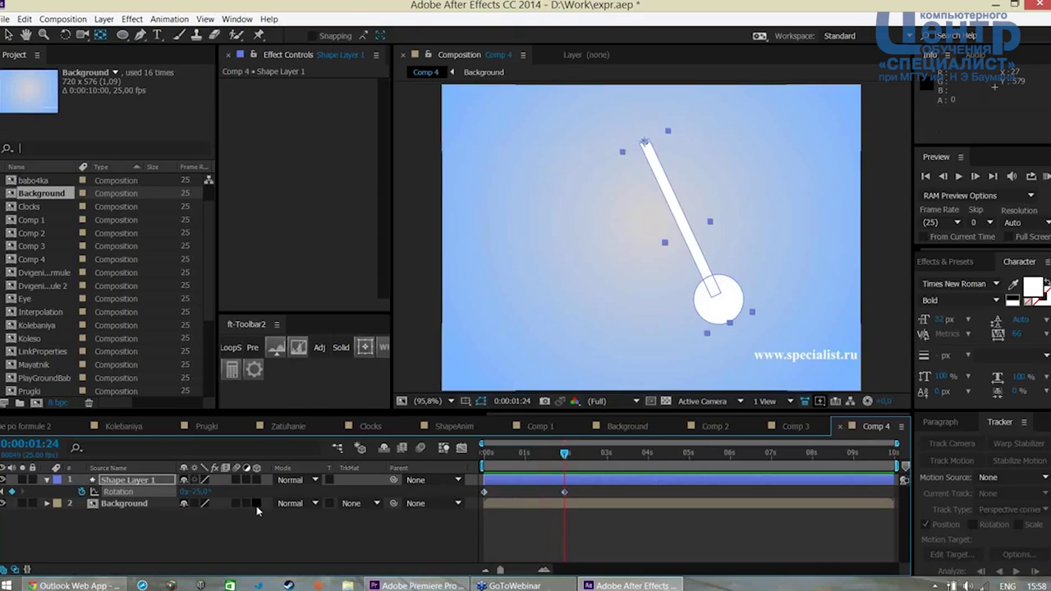
Move the second Rotation keyframe to 1 second and preview the swing
left_click_drag(563, 457, 484, 457)
key("space")
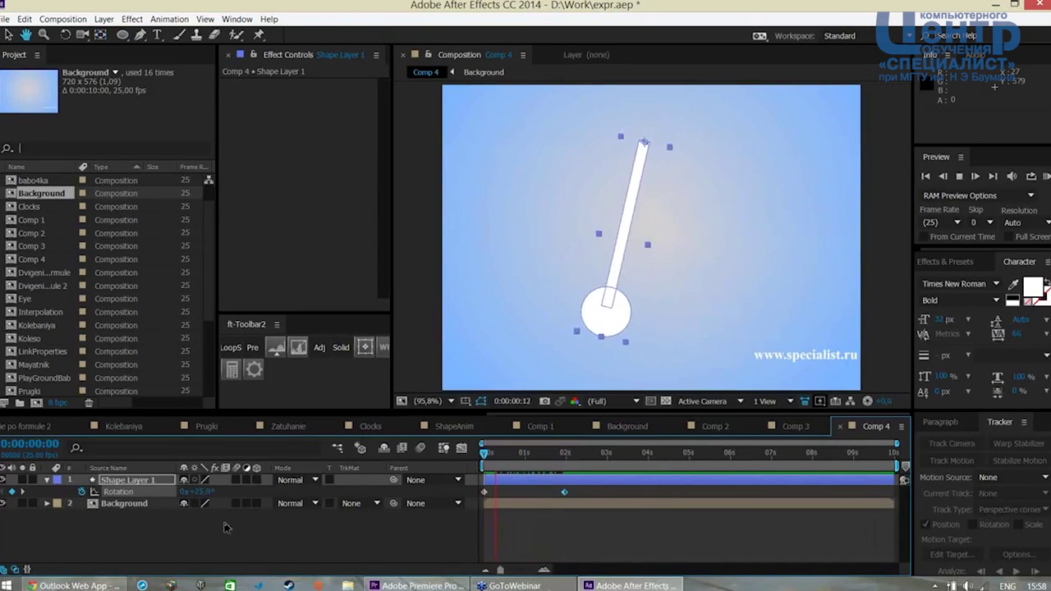
key("space")
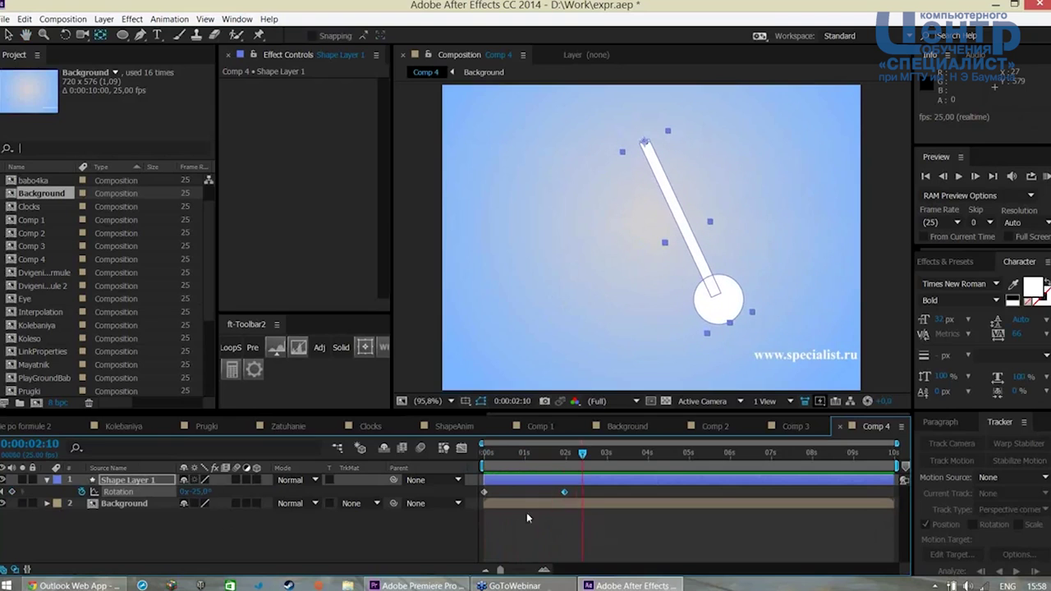
left_click(565, 492)
left_click_drag(562, 493, 526, 494)
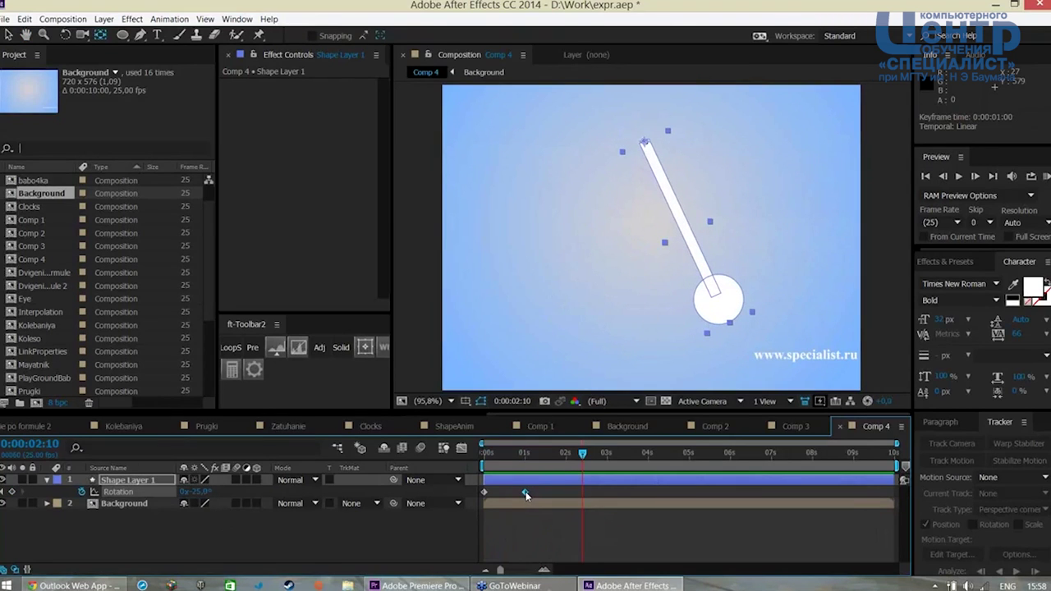
key("KP_0")
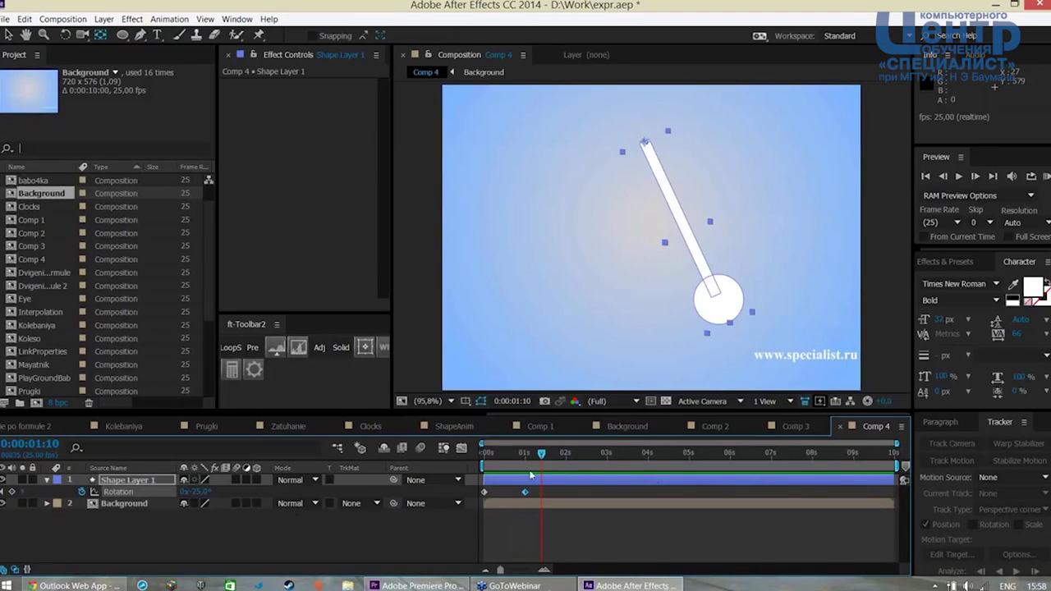
left_click_drag(541, 452, 482, 456)
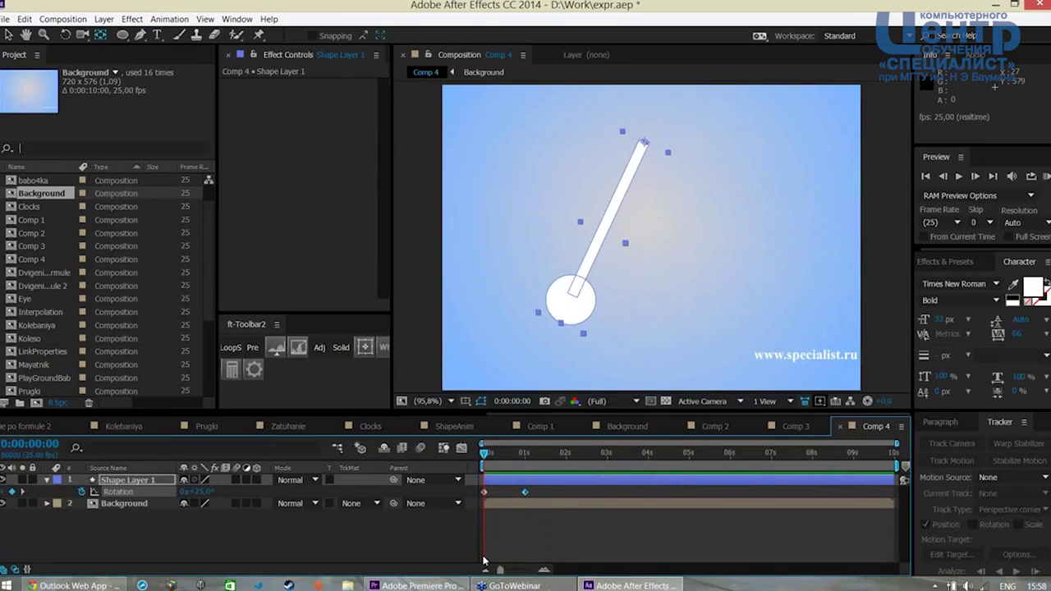
key("space")
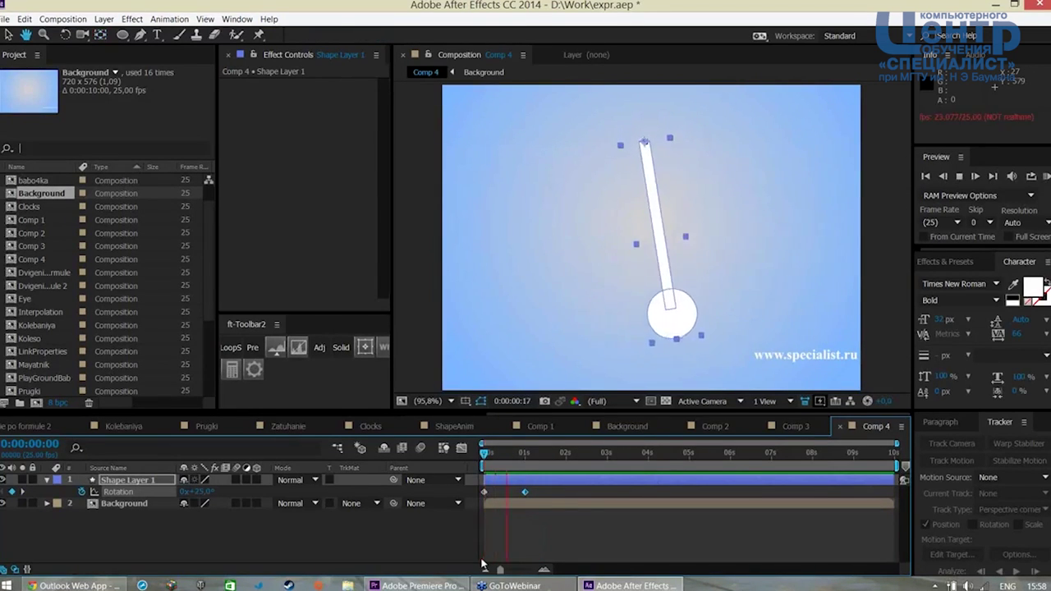
left_click_drag(523, 453, 482, 456)
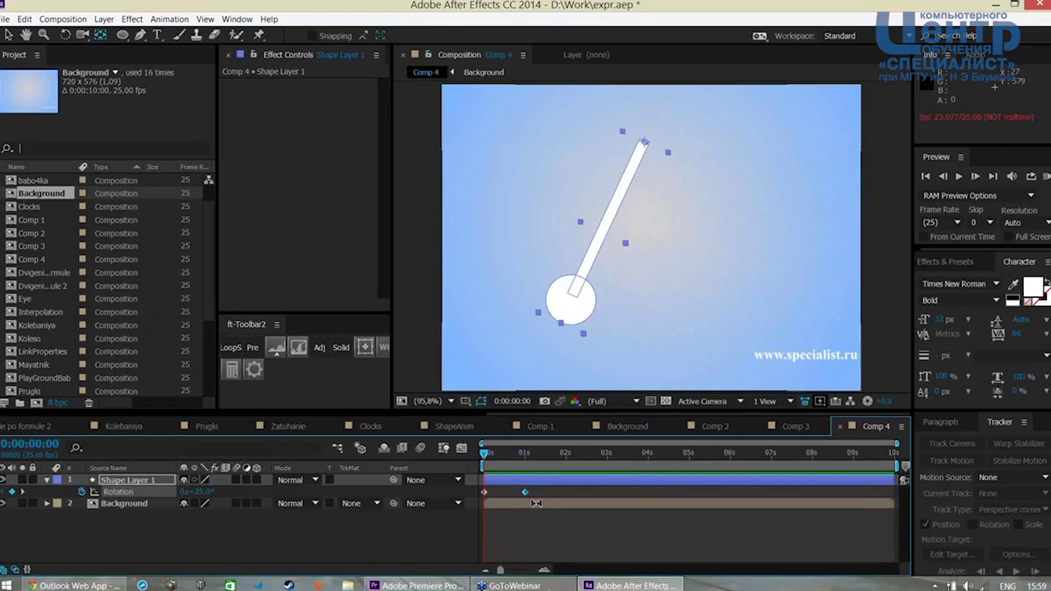
Apply Easy Ease (F9) to both Rotation keyframes and preview the eased swing
left_click_drag(535, 489, 472, 498)
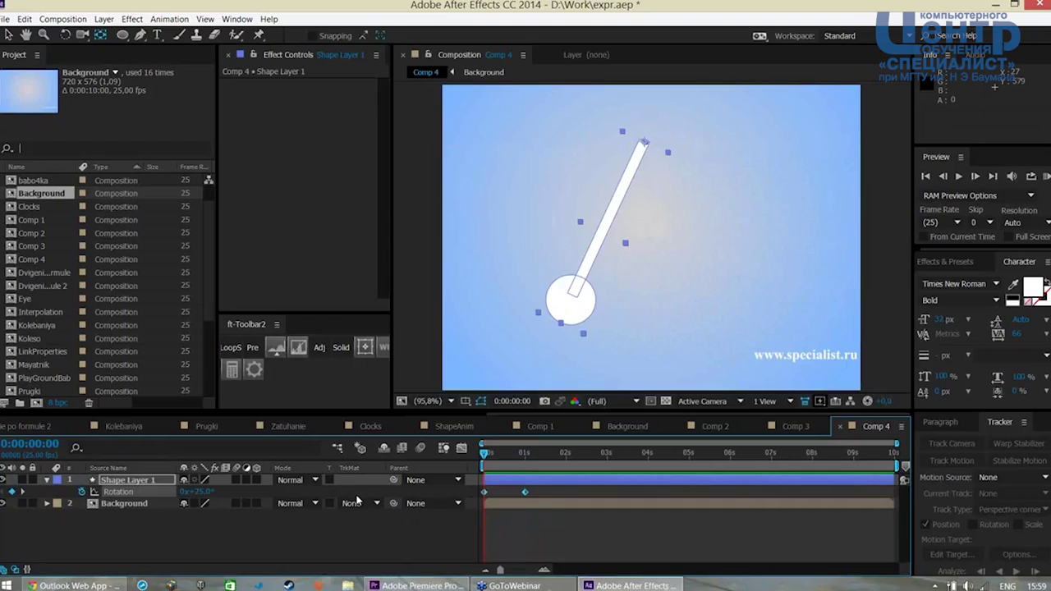
key("F9")
key("space")
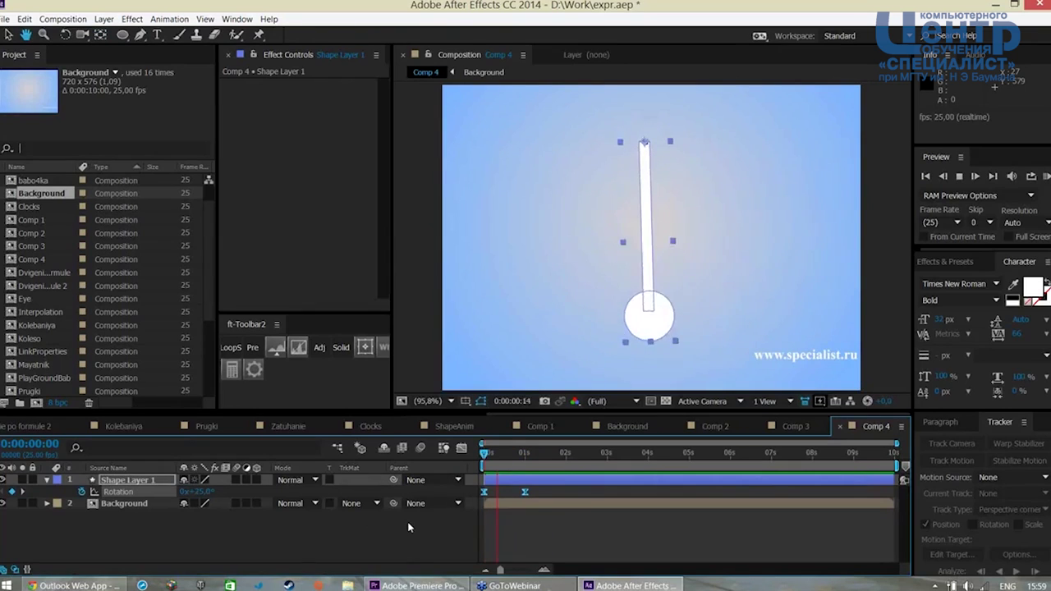
key("y")
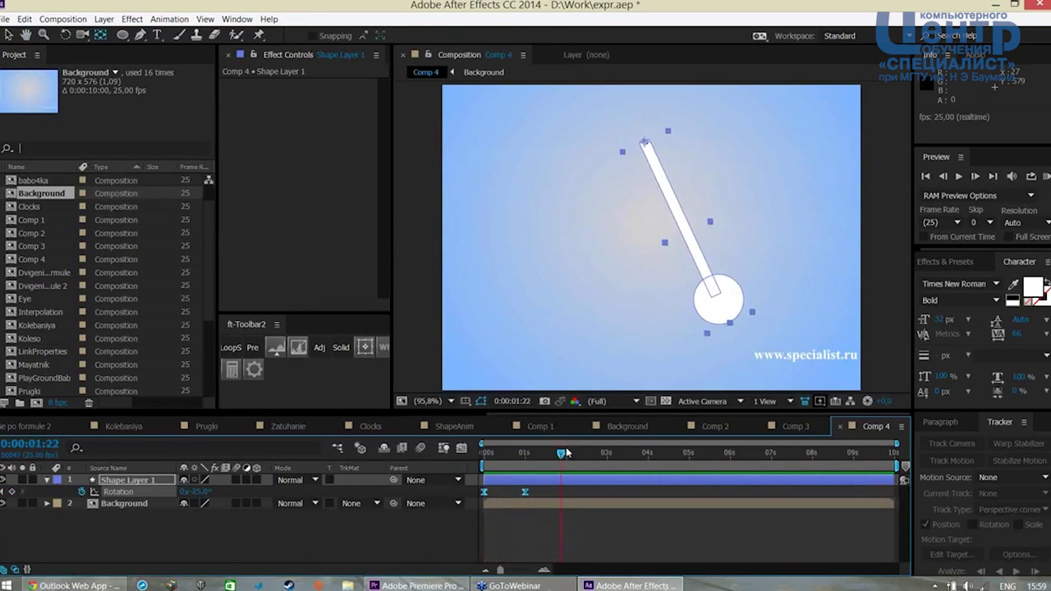
key("space")
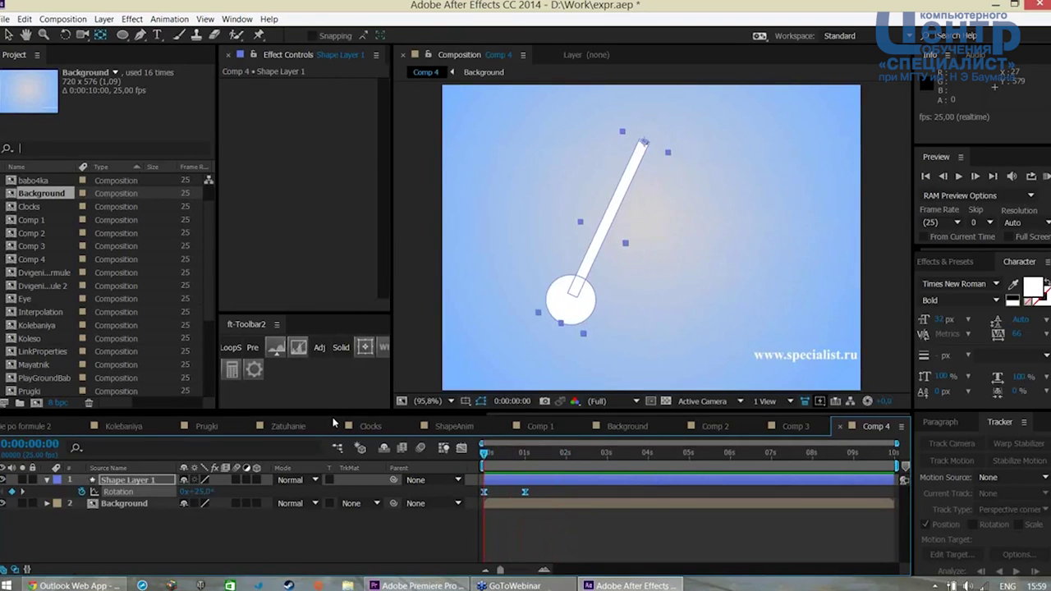
left_click_drag(330, 412, 333, 365)
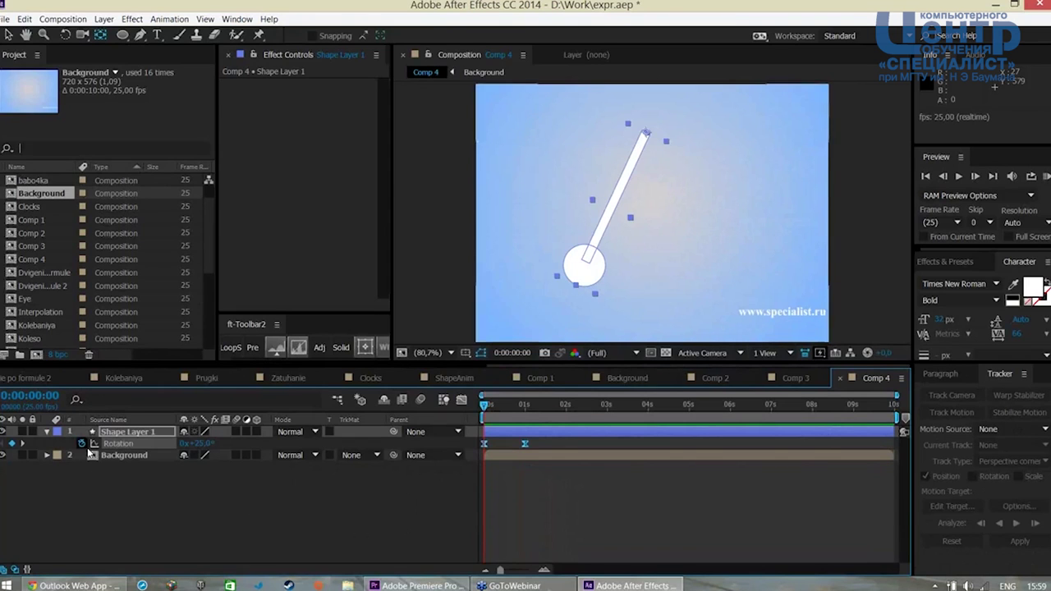
Show the Rotation curve in the Graph Editor, zoomed to the first two seconds
left_click(462, 401)
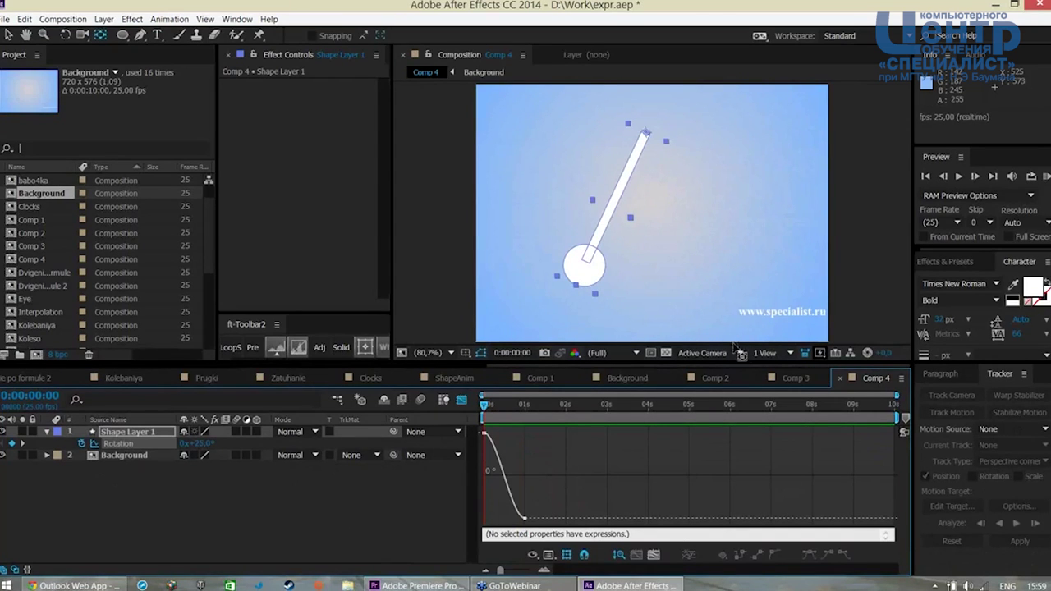
left_click(544, 570)
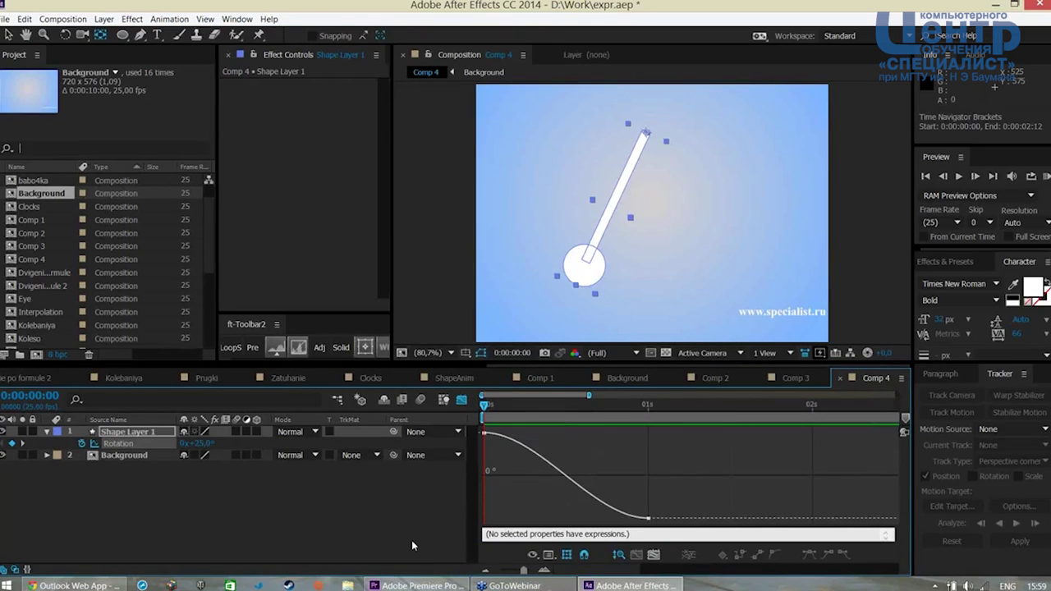
mouse_move(485, 411)
left_mouse_down()
mouse_move(634, 425)
mouse_move(471, 416)
left_mouse_up()
left_click(84, 443, "alt")
Give Rotation the expression loopOut() and preview the repeating swing
left_click(507, 534)
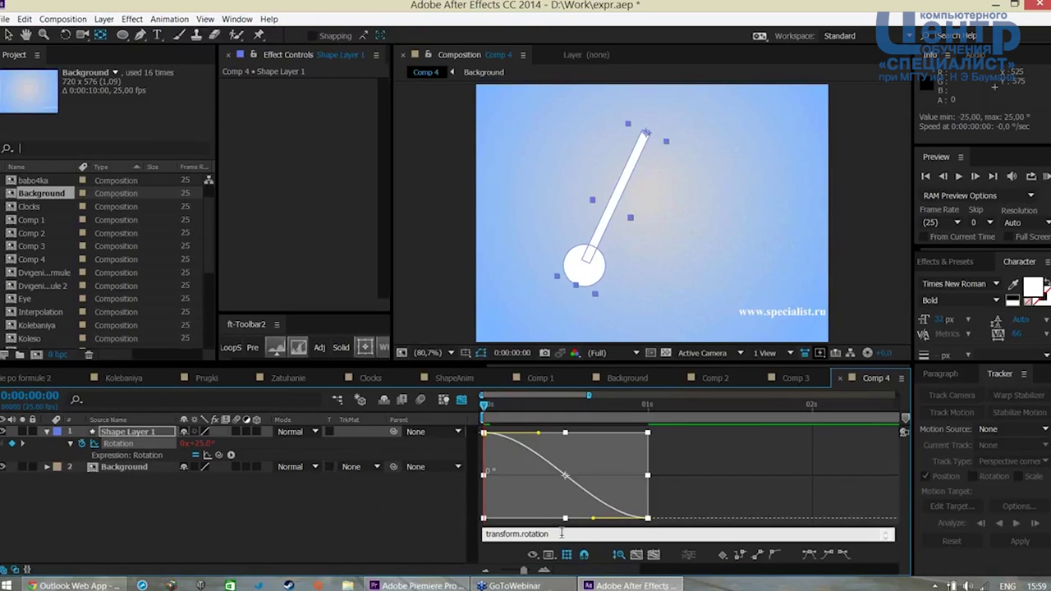
key("ctrl+a")
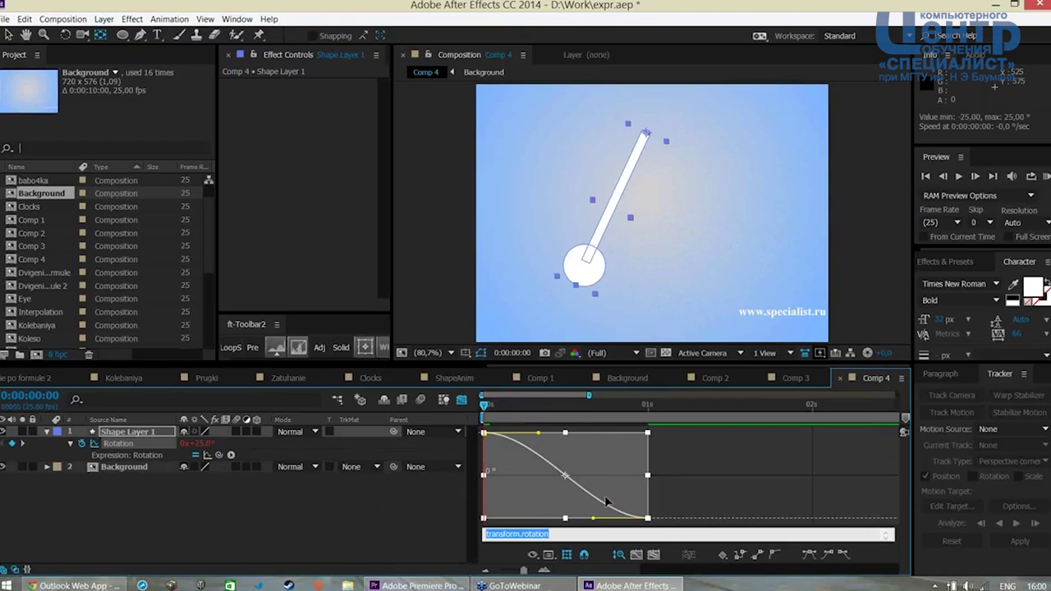
type("loopOut()")
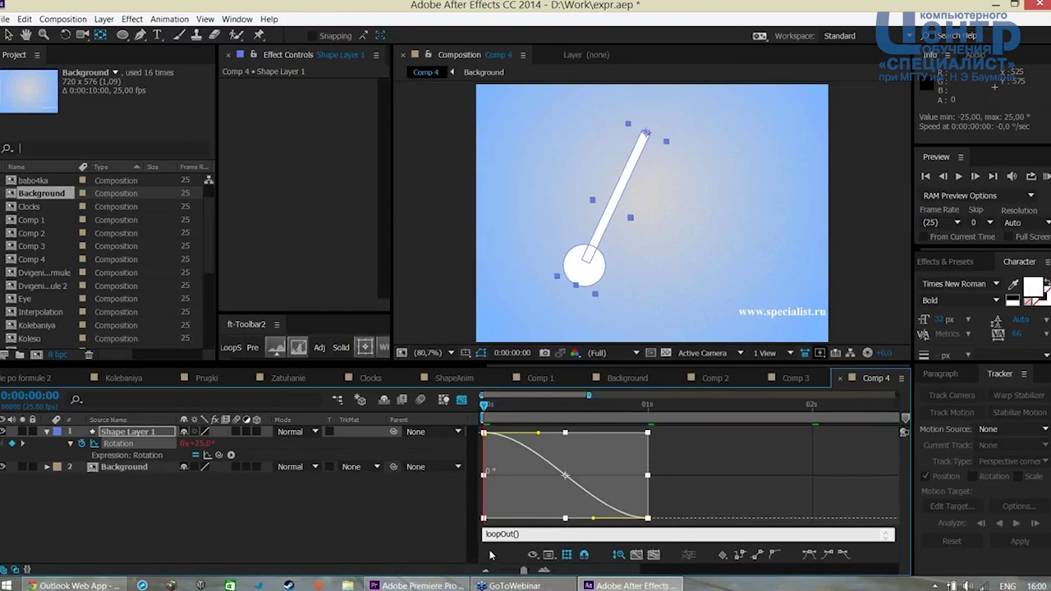
left_click(427, 540)
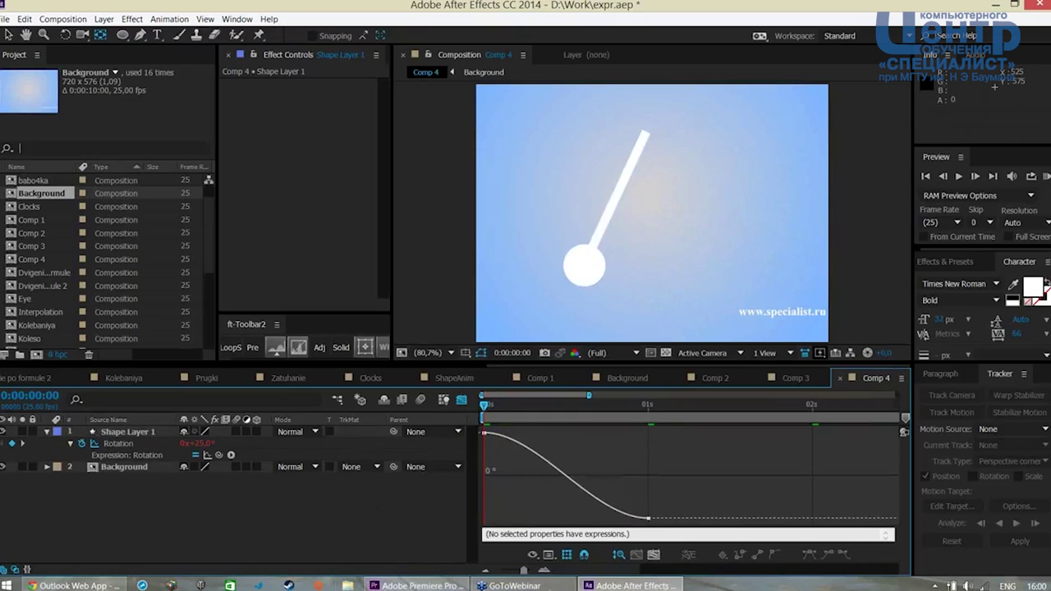
key("space")
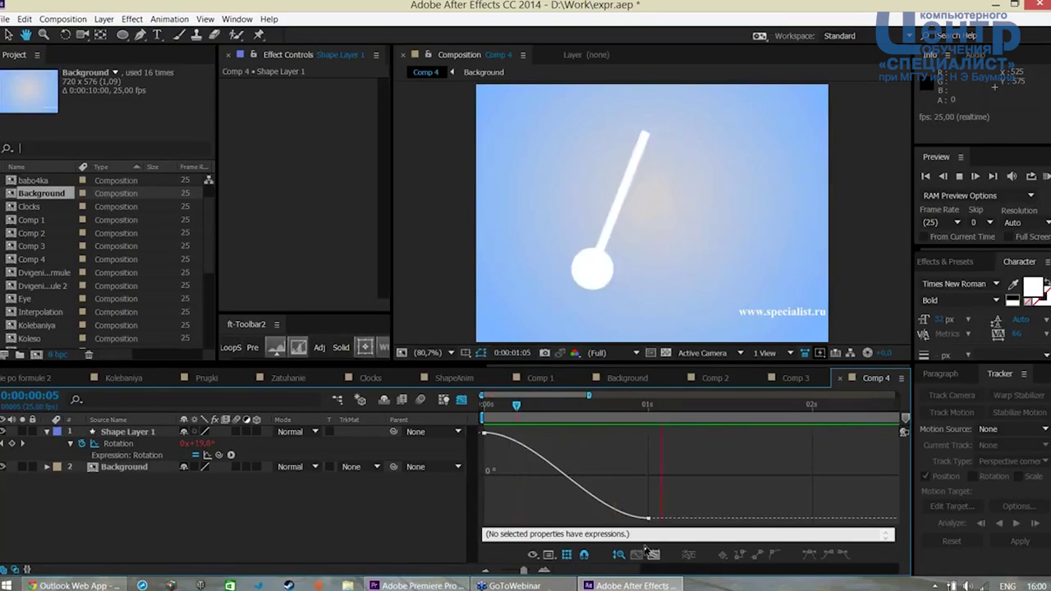
key("space")
Show the post-expression graph over several seconds and check the one-second loop point
mouse_move(509, 405)
left_mouse_down()
mouse_move(494, 406)
mouse_move(643, 425)
left_mouse_up()
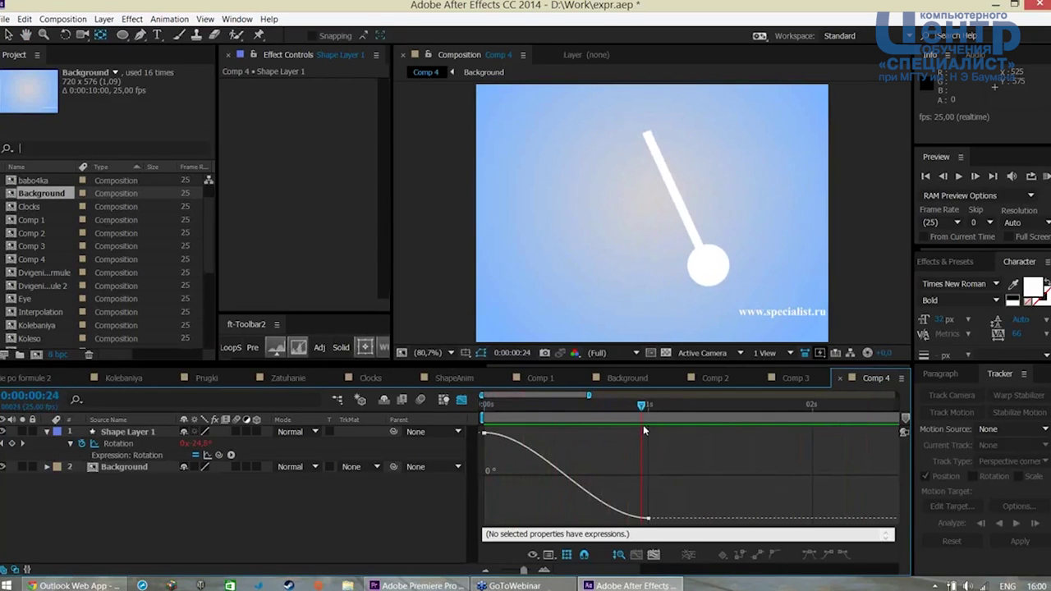
left_click(207, 455)
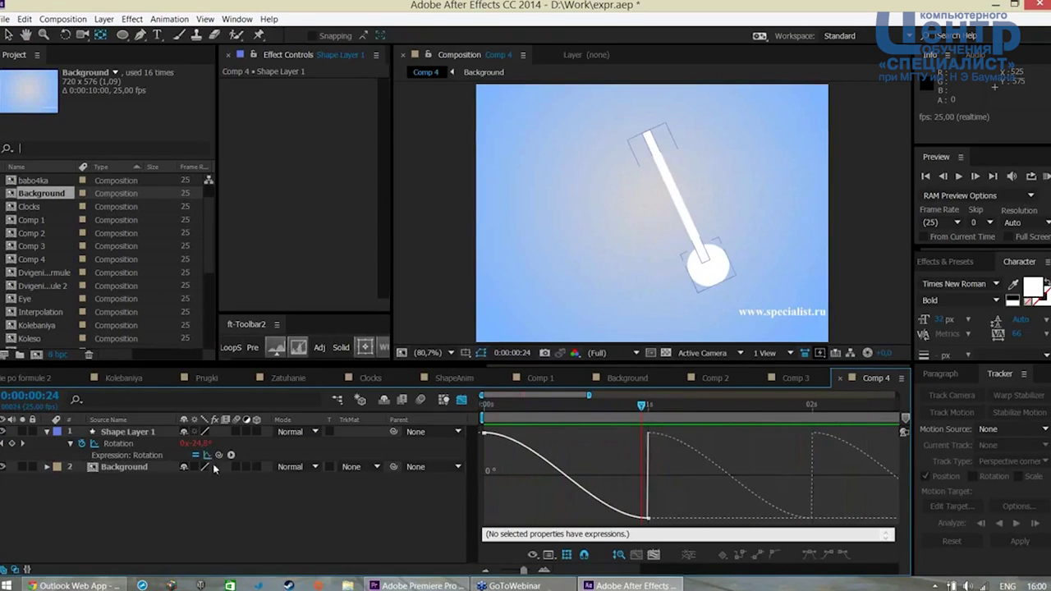
left_click_drag(588, 395, 673, 395)
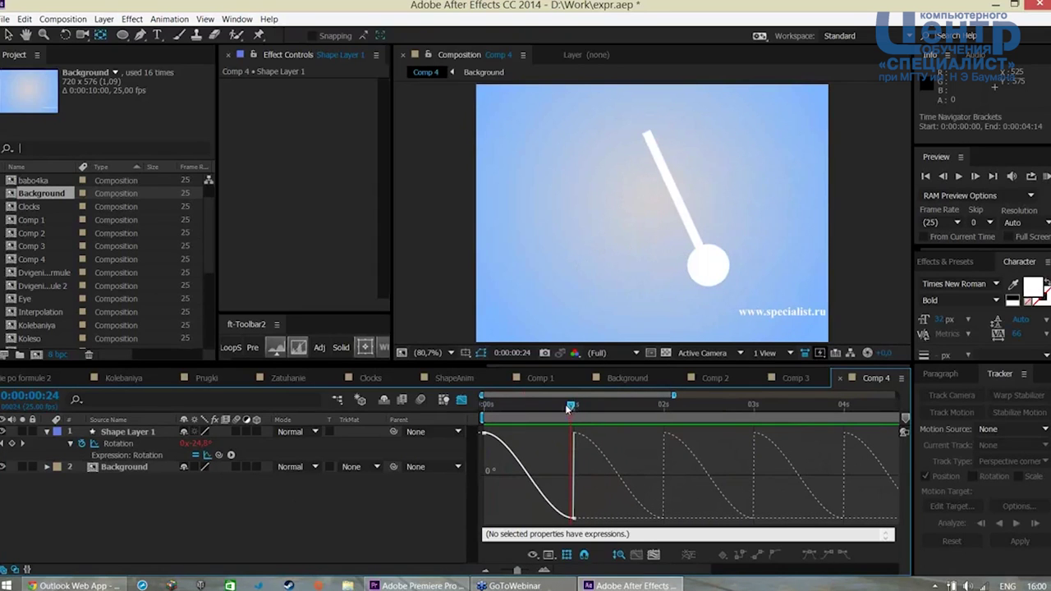
mouse_move(572, 406)
left_mouse_down()
mouse_move(491, 409)
mouse_move(575, 429)
left_mouse_up()
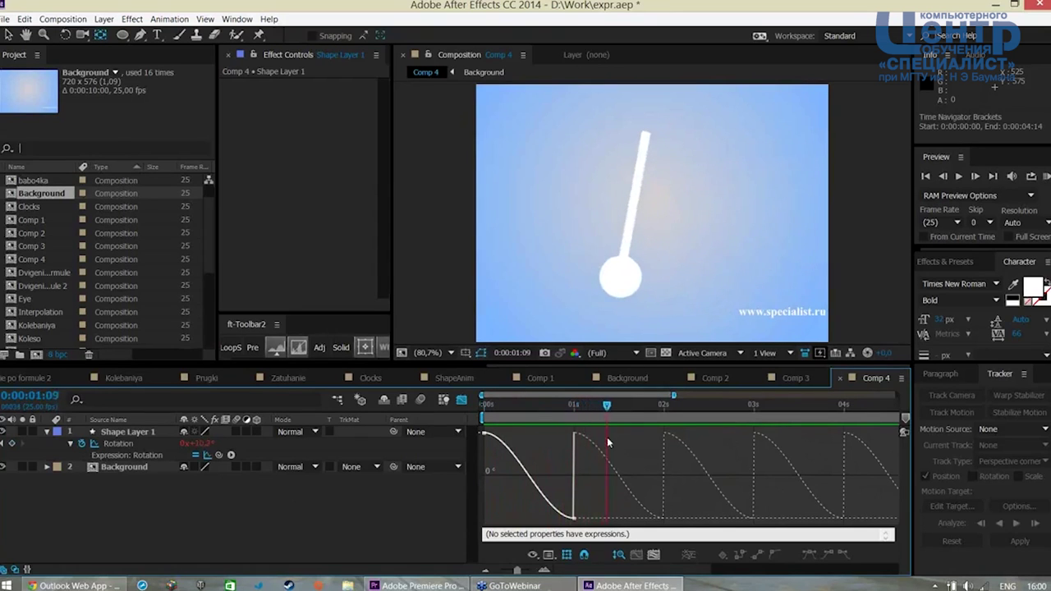
left_click_drag(575, 428, 451, 431)
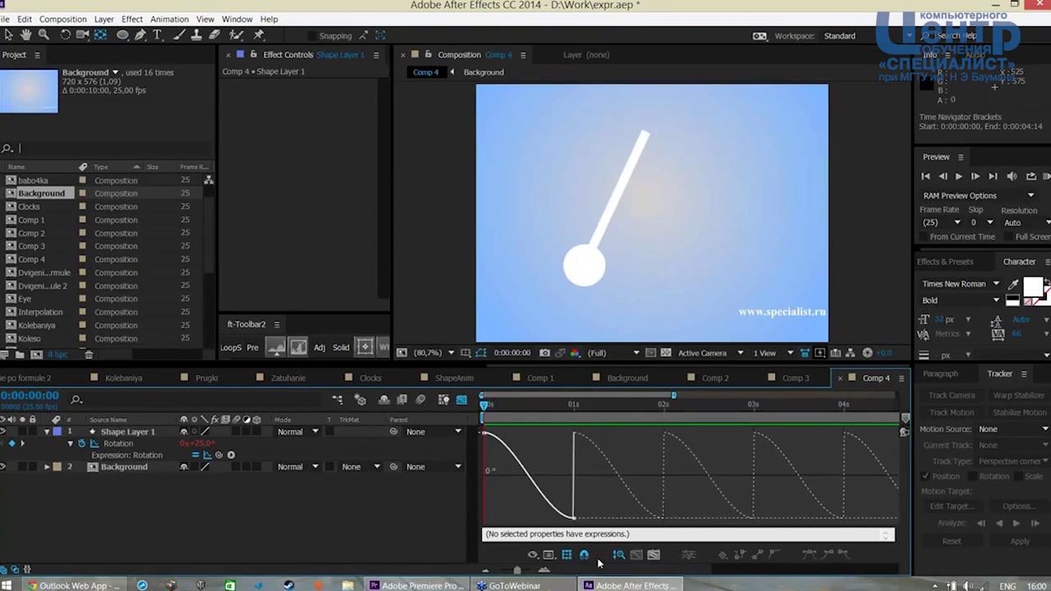
key("space")
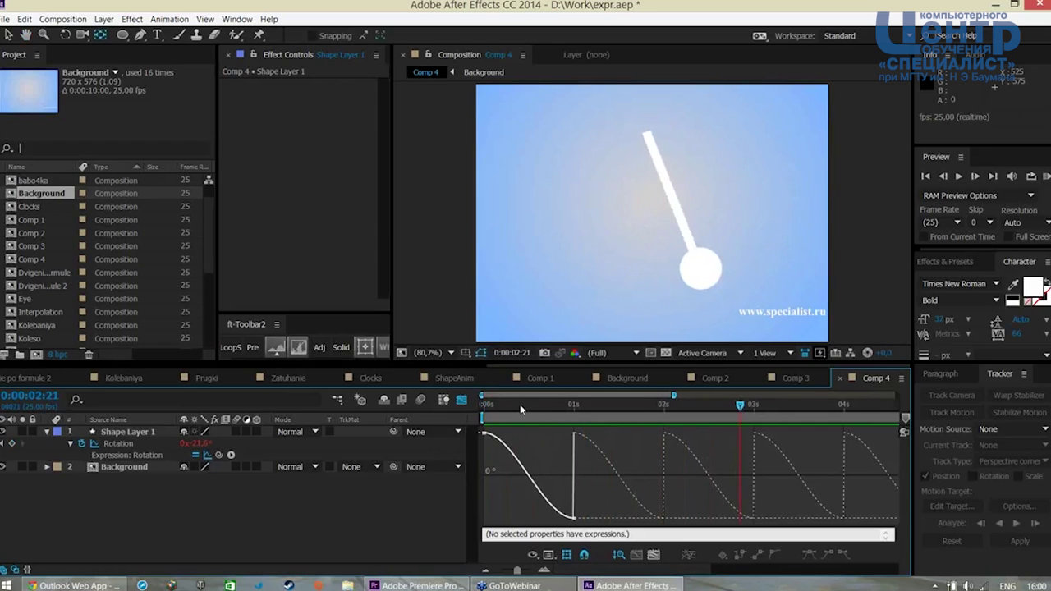
key("space")
left_click(105, 443)
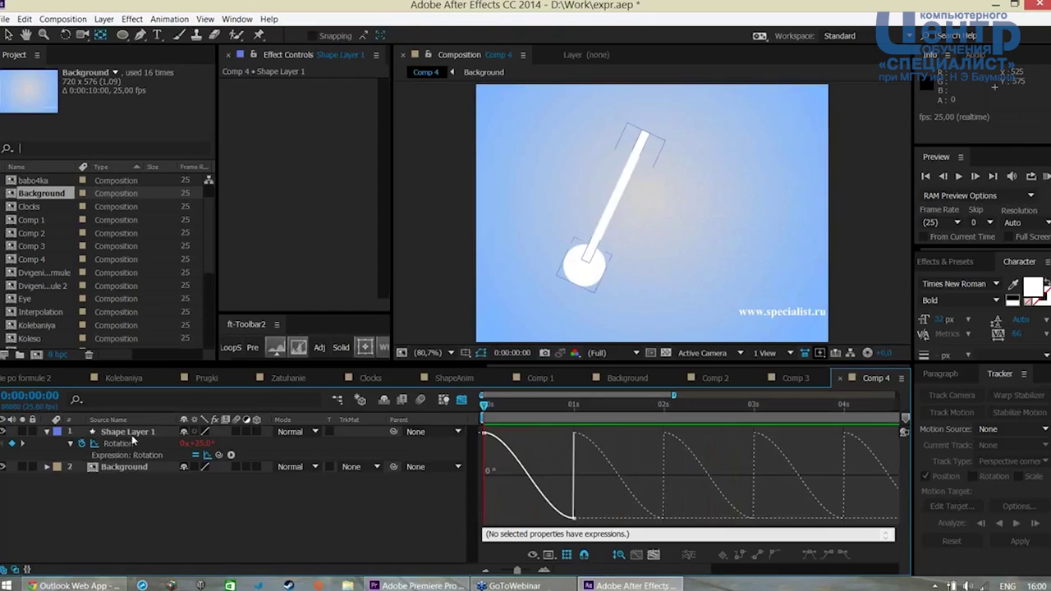
Change the Rotation expression to loopOut("pingpong") and preview the back-and-forth swing
left_click(131, 431)
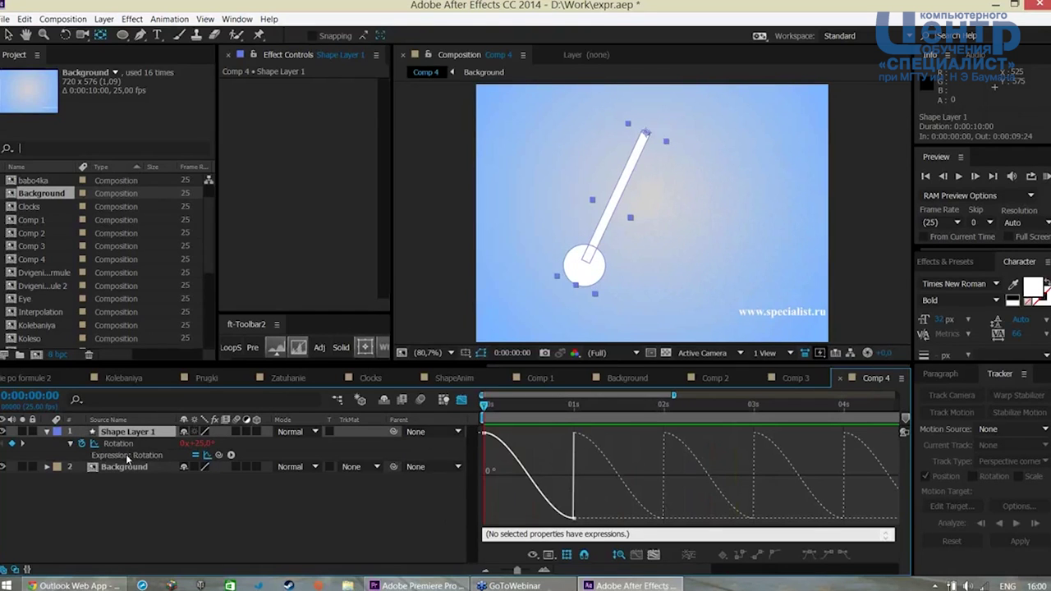
left_click(127, 447)
left_click(516, 534)
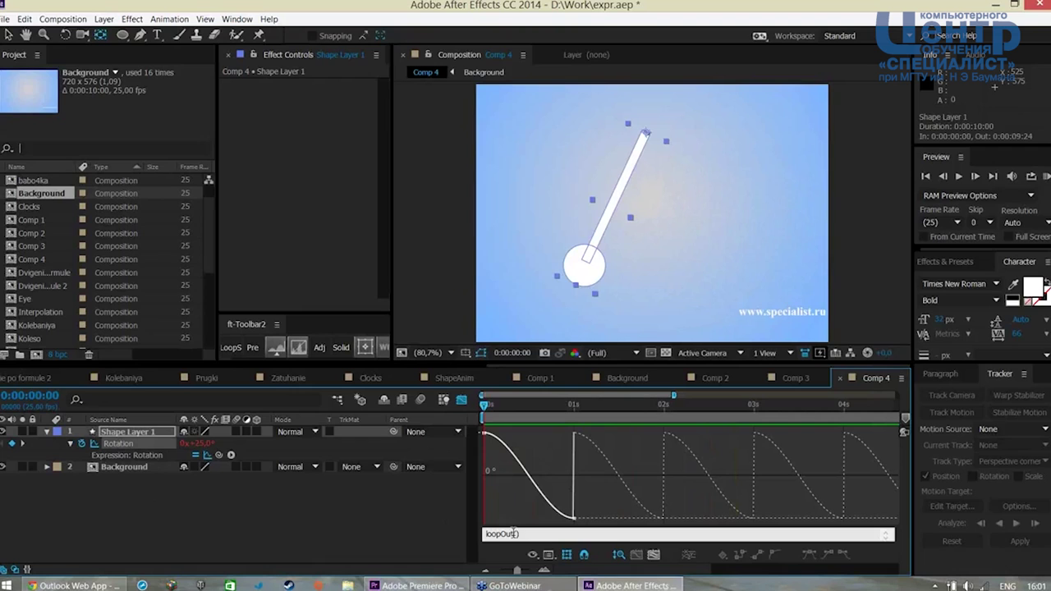
type("\"")
type("pingpong\"")
left_click(411, 541)
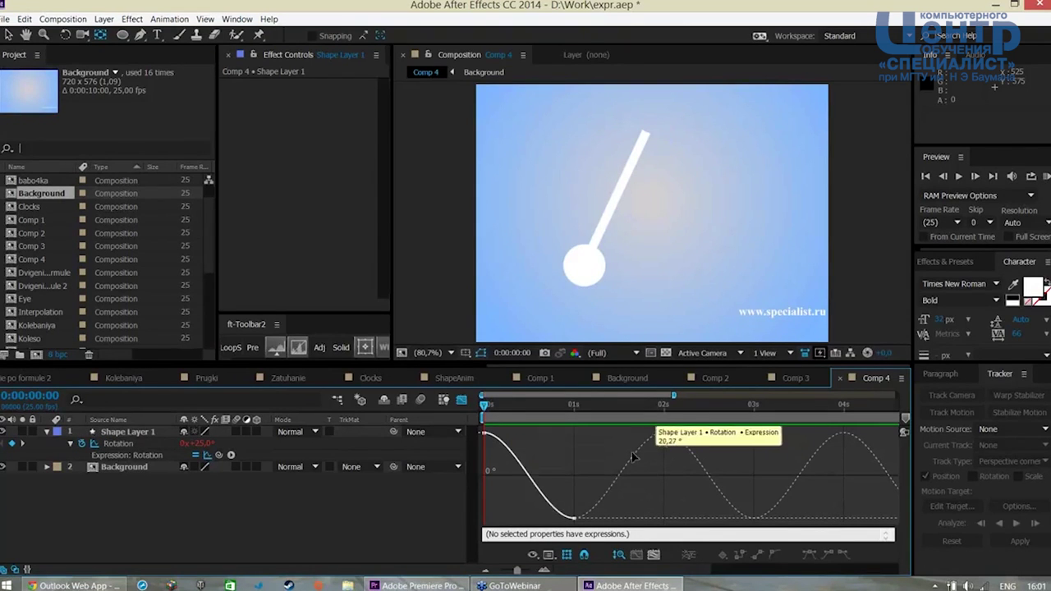
key("space")
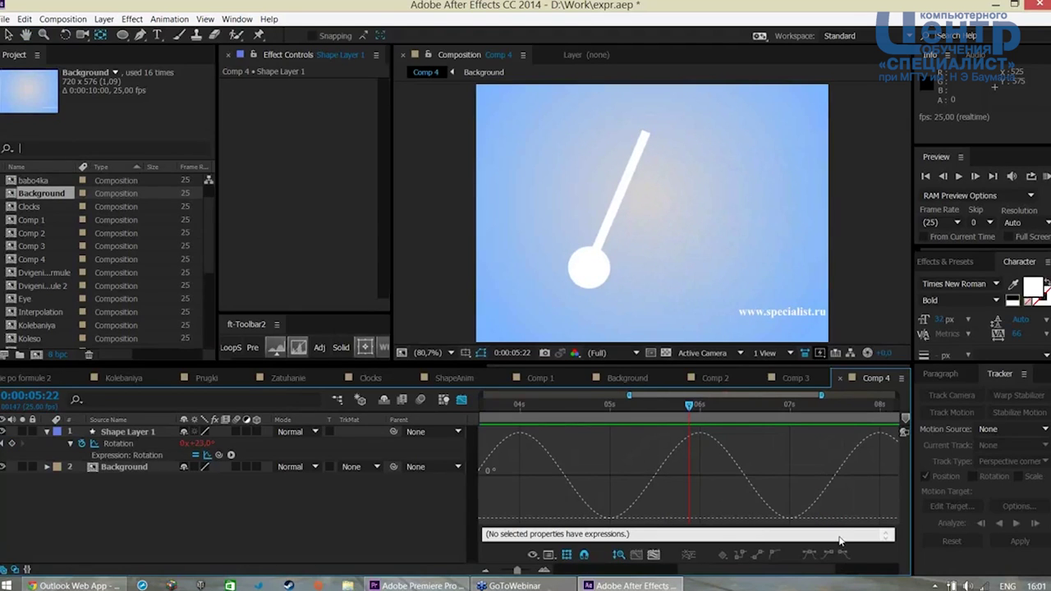
left_click_drag(671, 395, 551, 402)
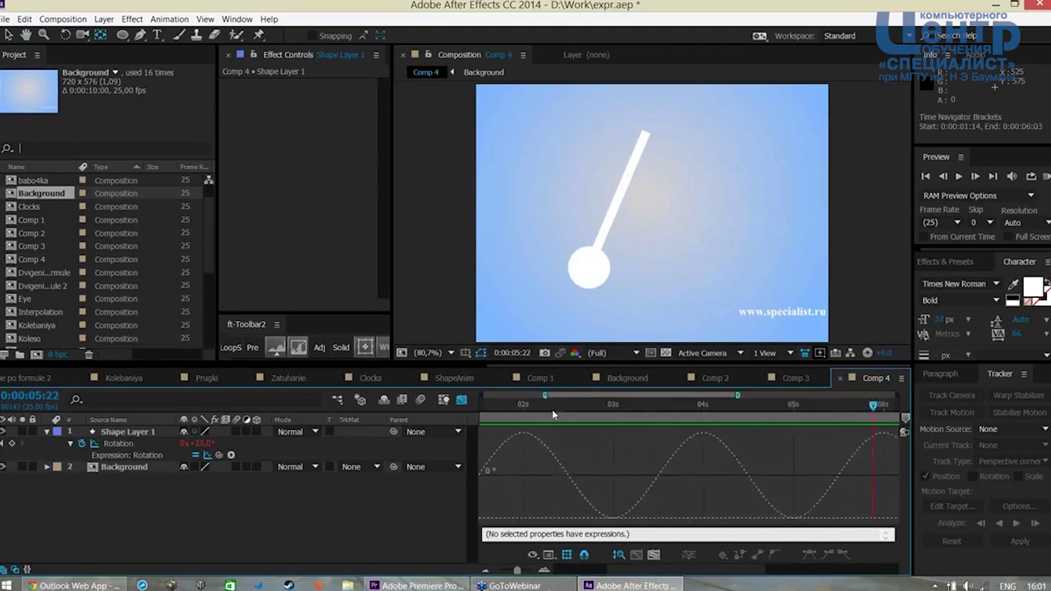
left_click(139, 454)
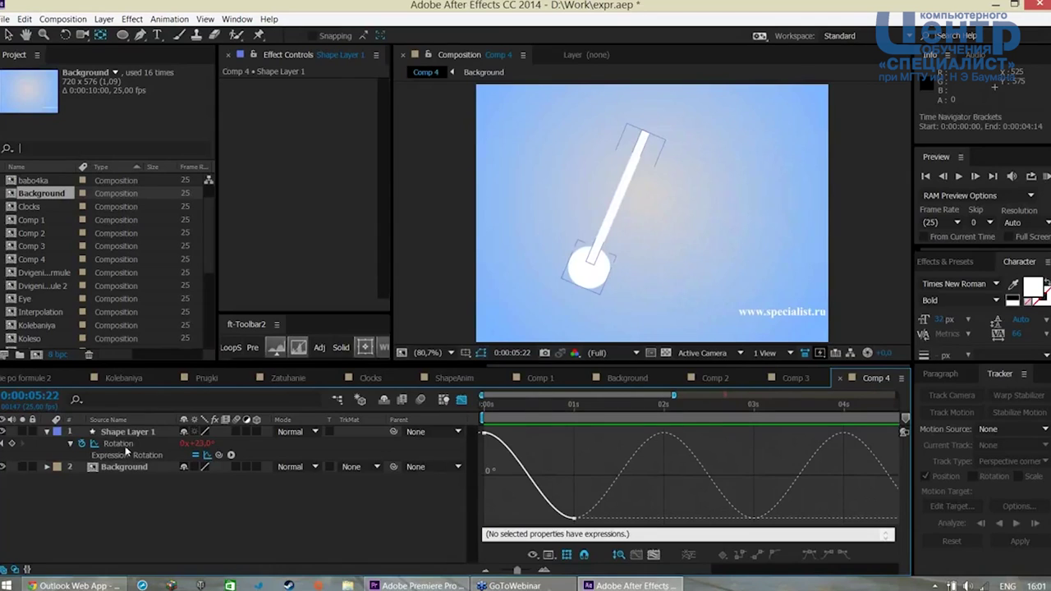
left_click(126, 446)
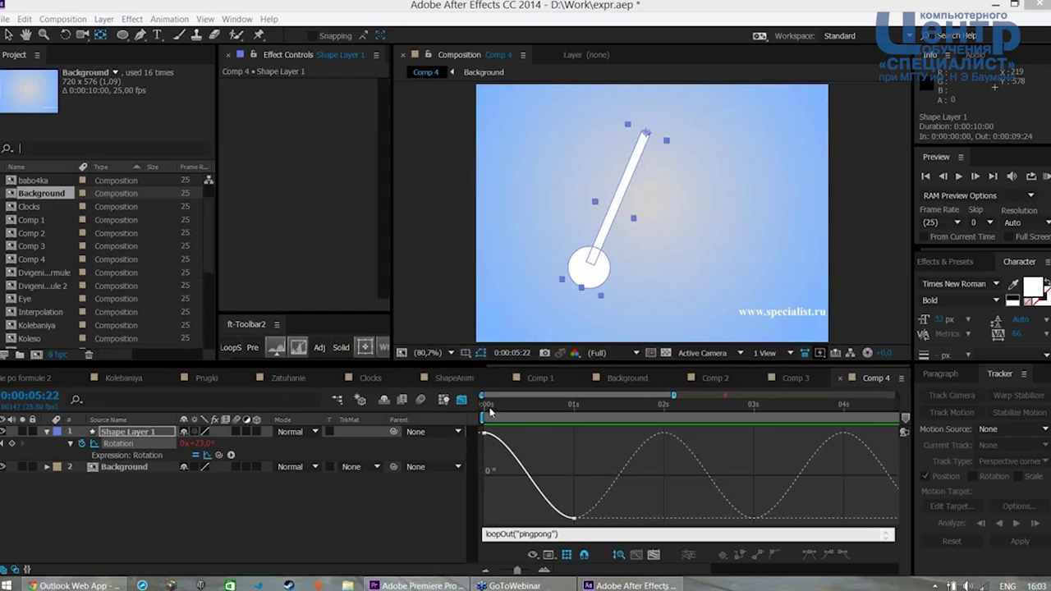
left_click(480, 406)
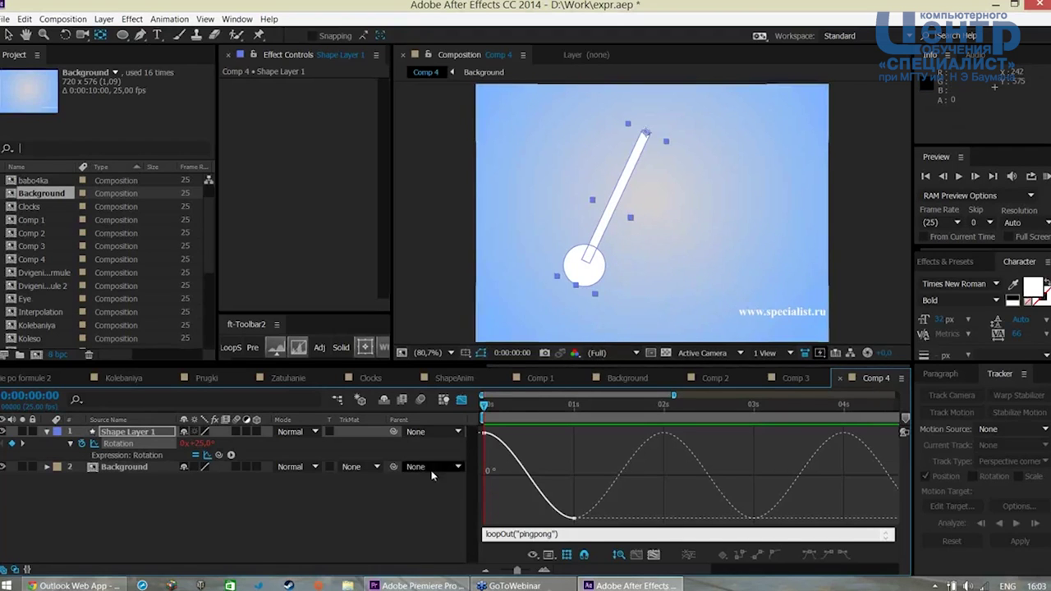
Widen the left panels and start a new 720×576, 25 fps, 10-second Comp 5
left_click(208, 517)
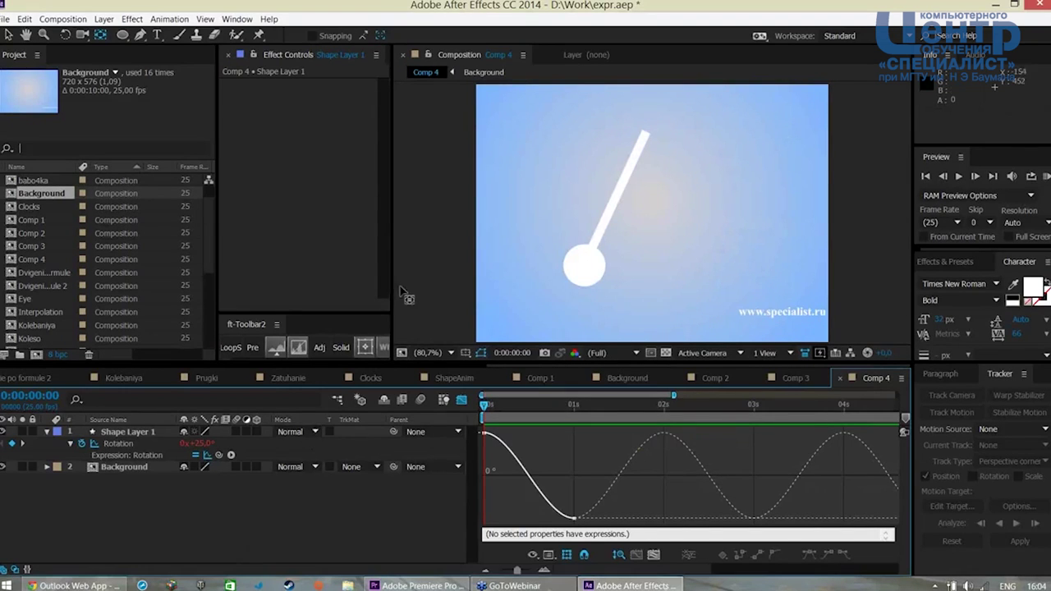
left_click_drag(390, 288, 418, 291)
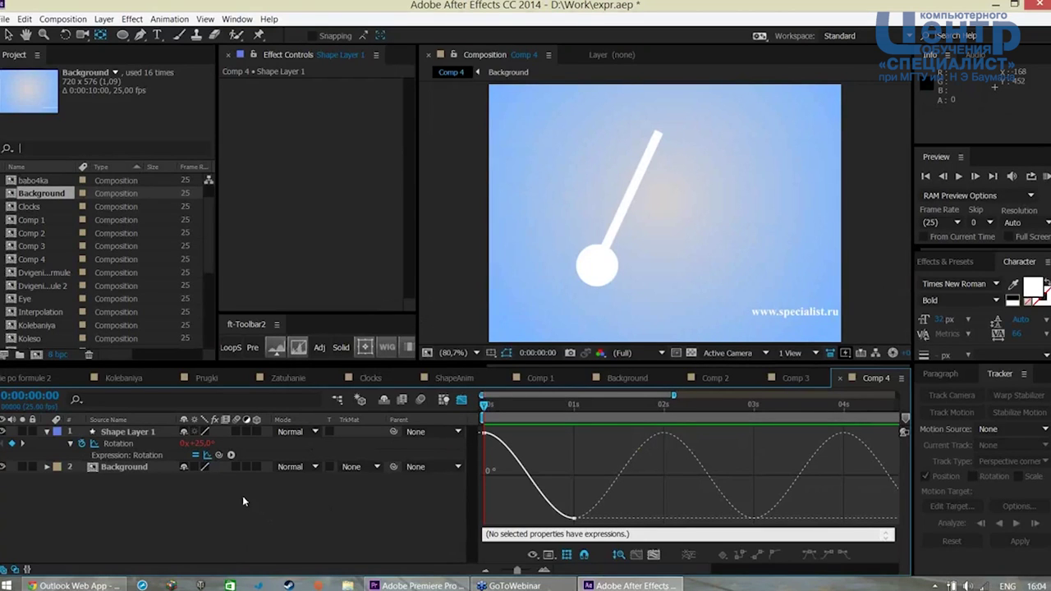
key("ctrl+n")
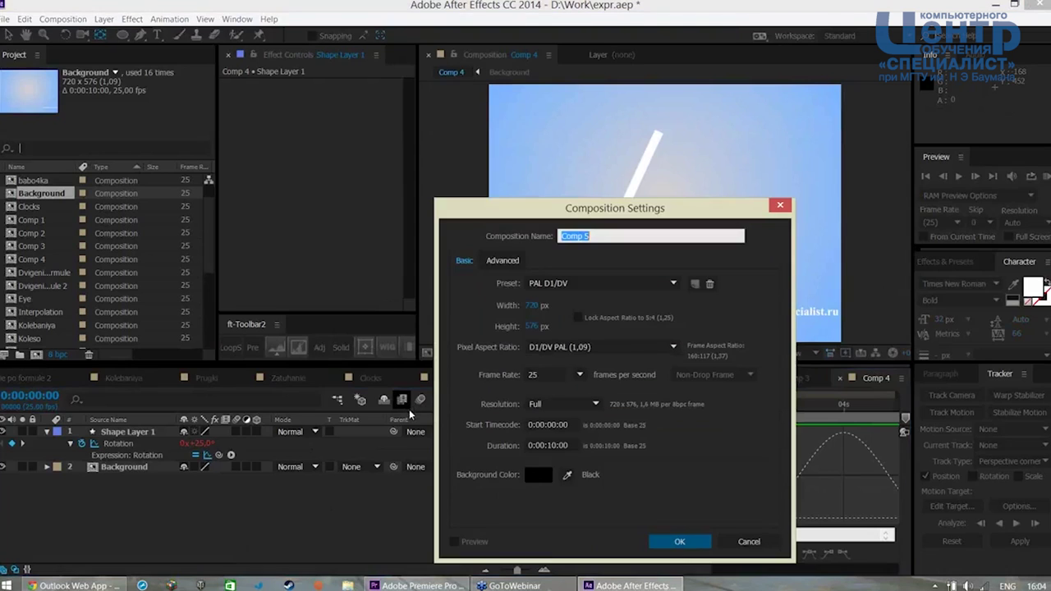
Confirm Comp 5, add the Background composition as its layer, and enlarge the viewer
left_click(671, 542)
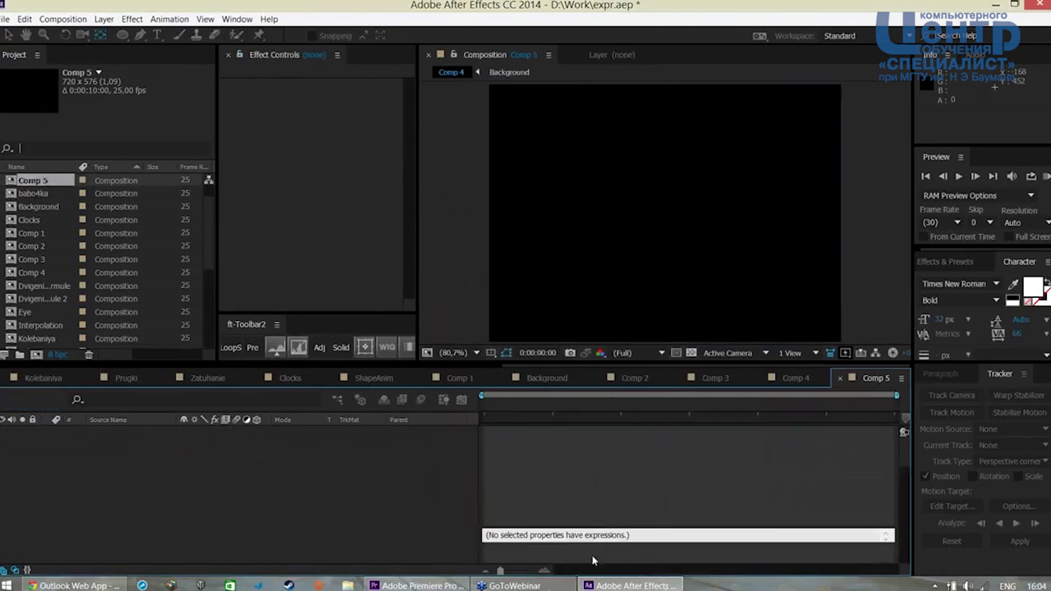
left_click_drag(41, 196, 50, 508)
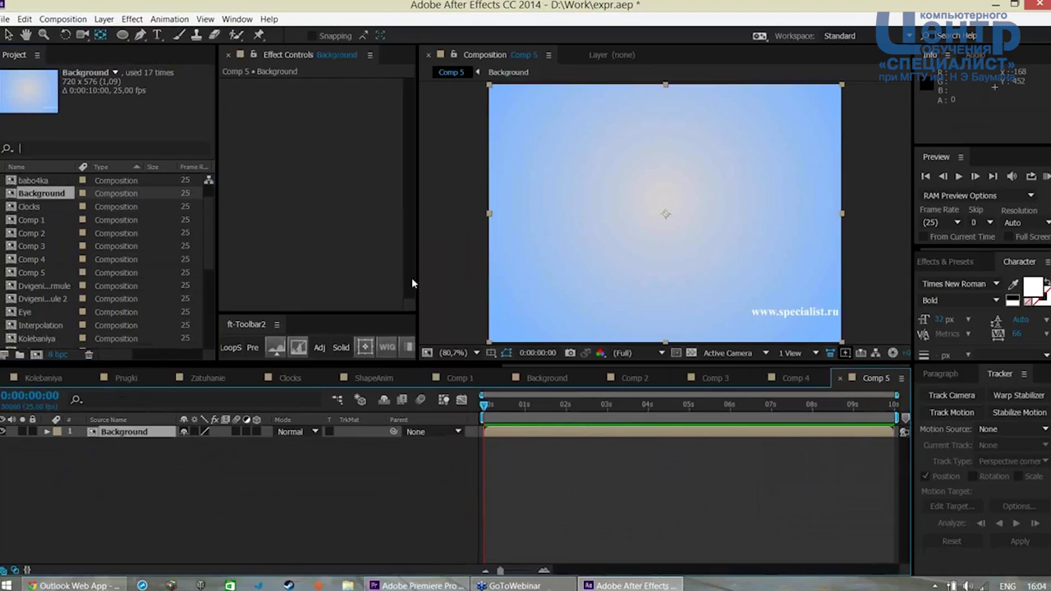
left_click(454, 353)
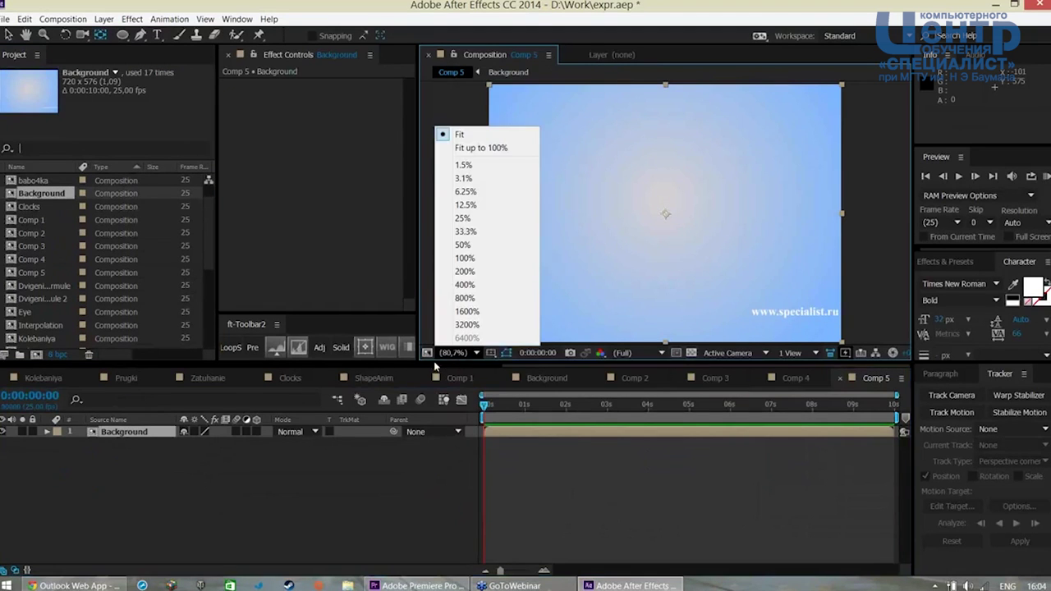
left_click(358, 491)
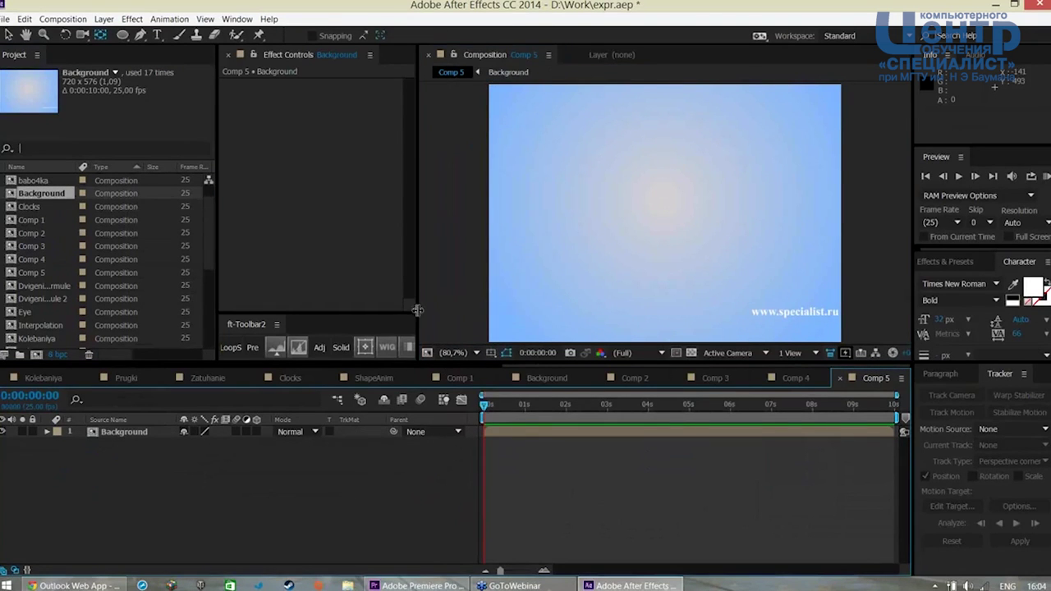
left_click_drag(419, 309, 377, 312)
left_click_drag(419, 362, 419, 386)
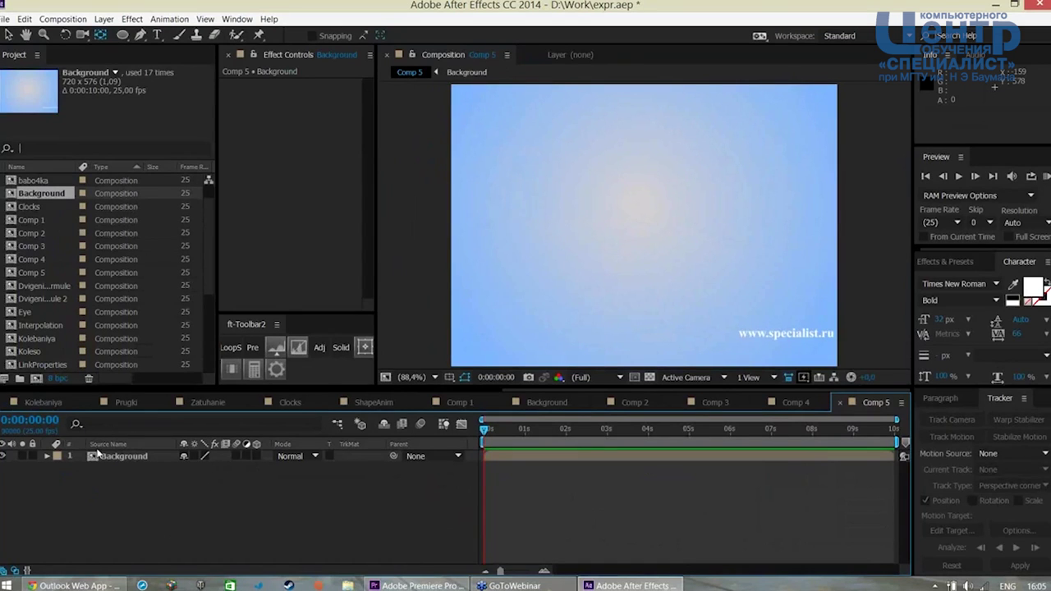
Create an empty text layer and add an expression to its Source Text
left_click(158, 36)
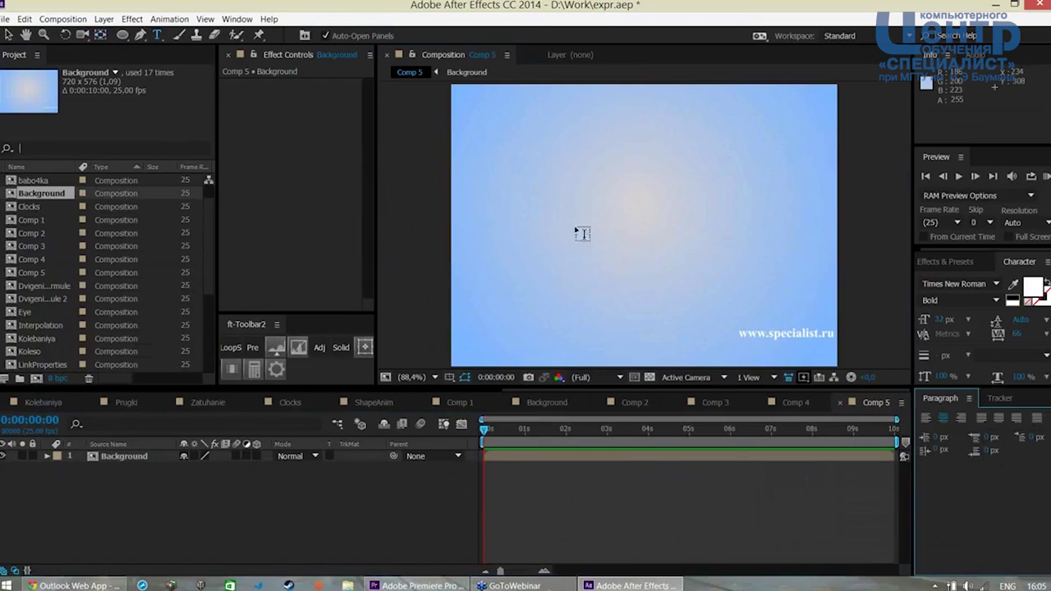
left_click(543, 199)
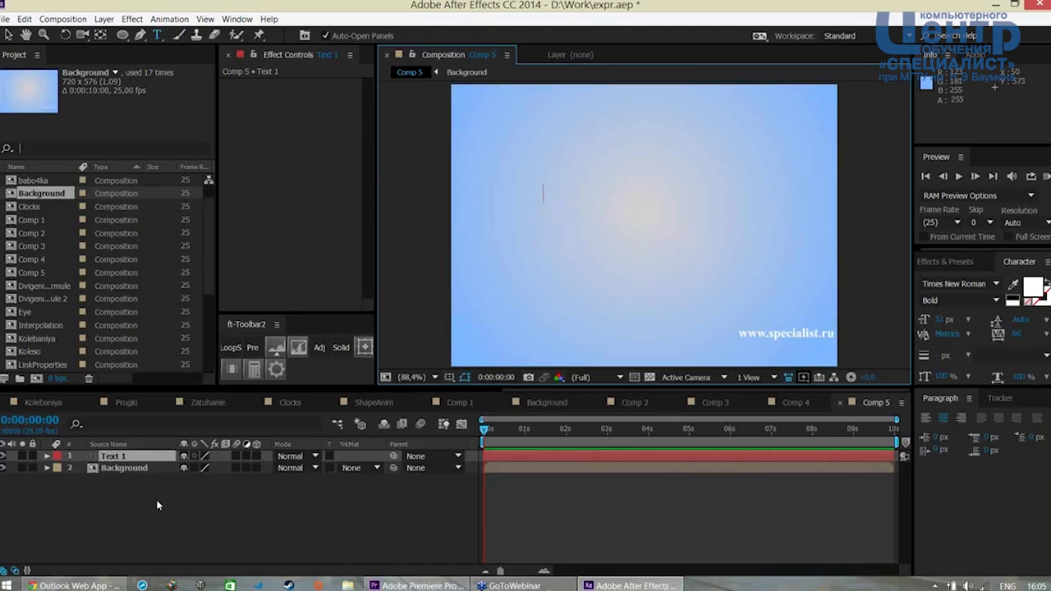
left_click(48, 456)
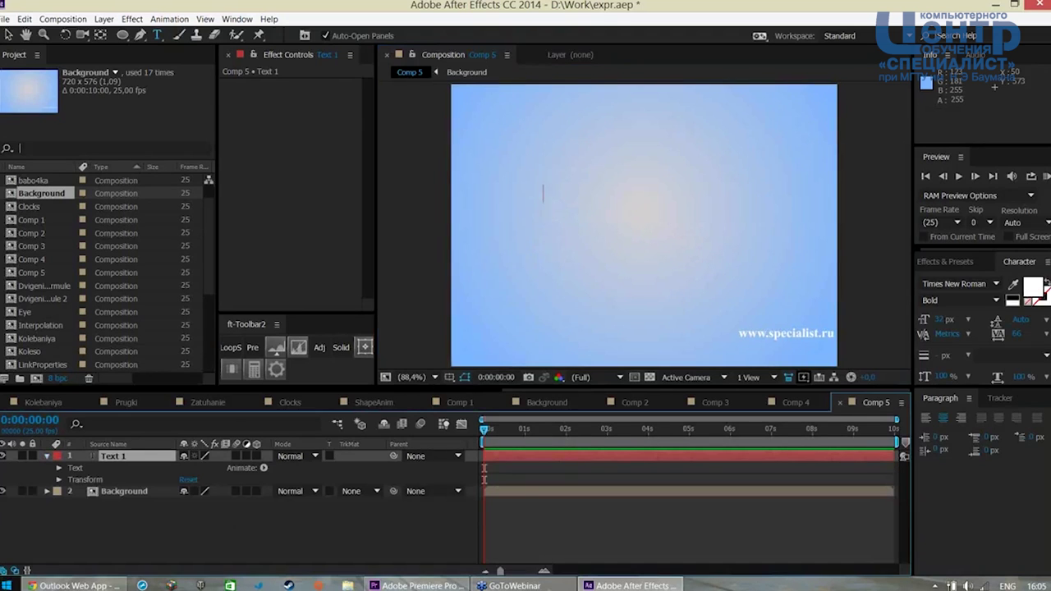
left_click(58, 468)
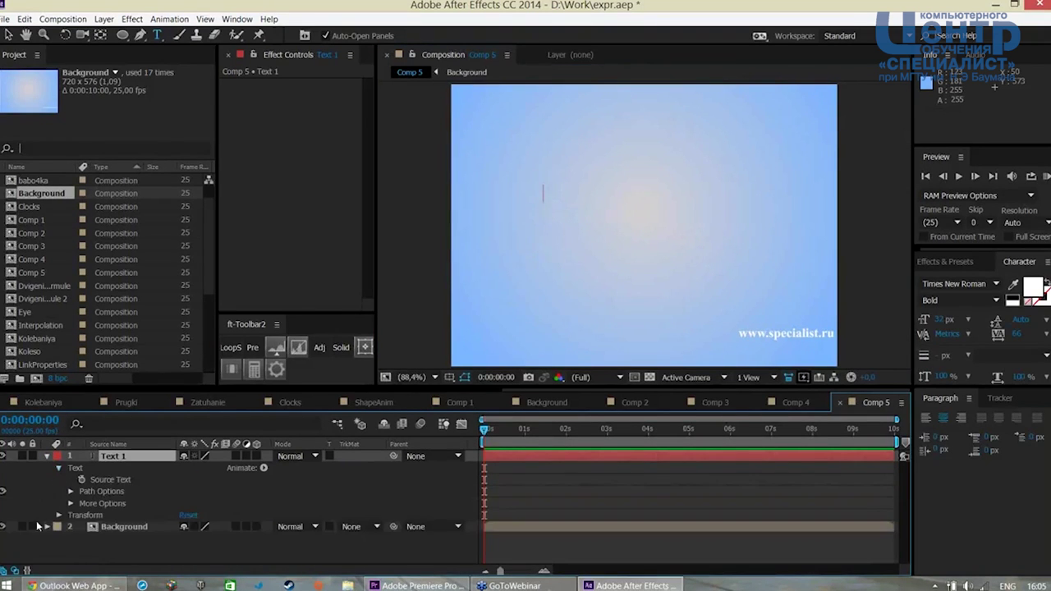
left_click(123, 480)
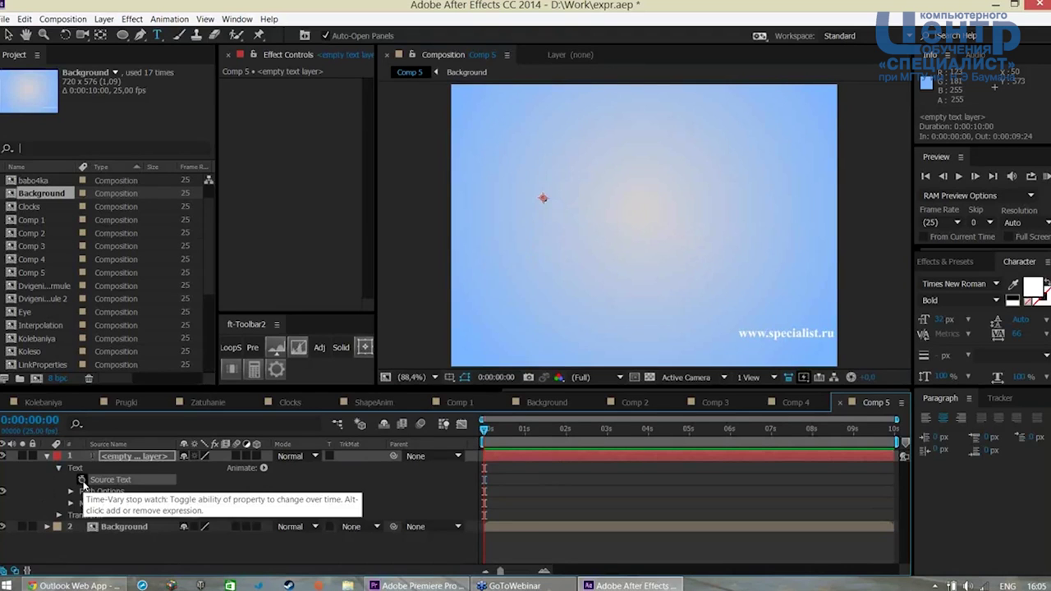
left_click(82, 479, "alt")
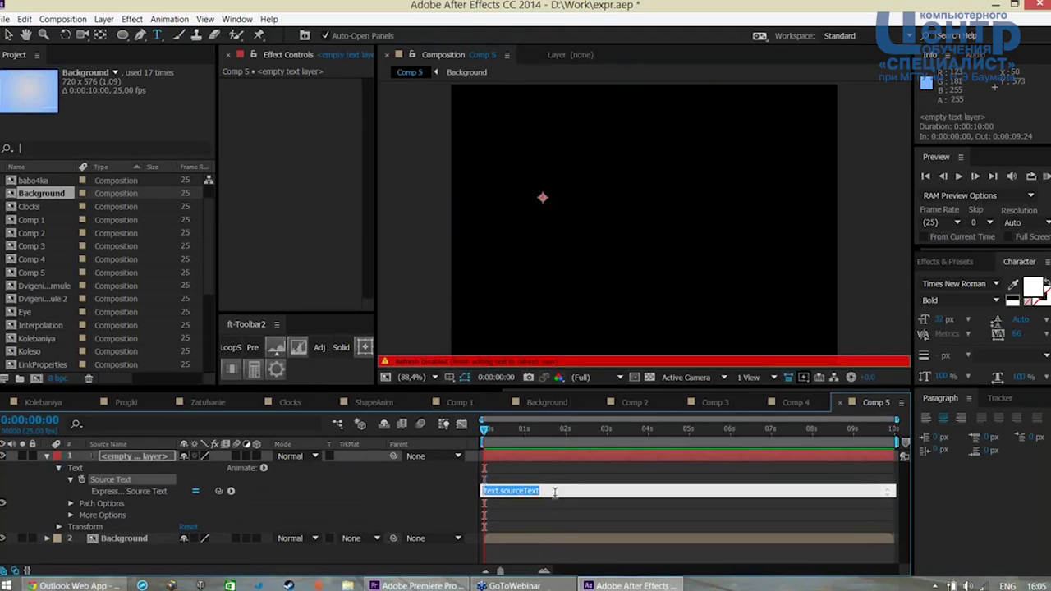
Set the Source Text expression to 15 and enlarge the number to about 162 px
left_click_drag(555, 496, 556, 515)
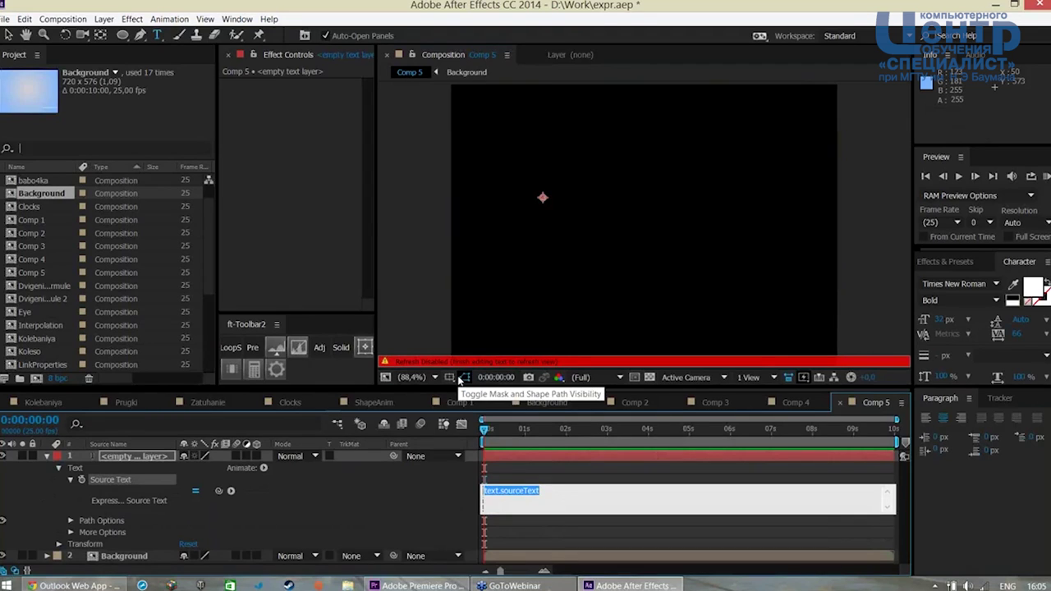
type("15")
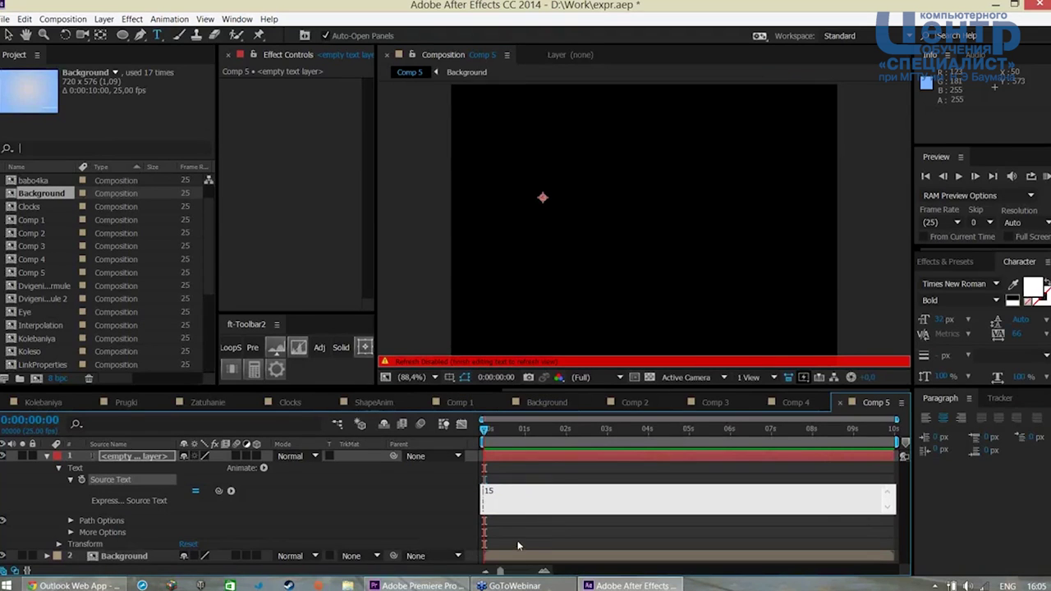
left_click(518, 540)
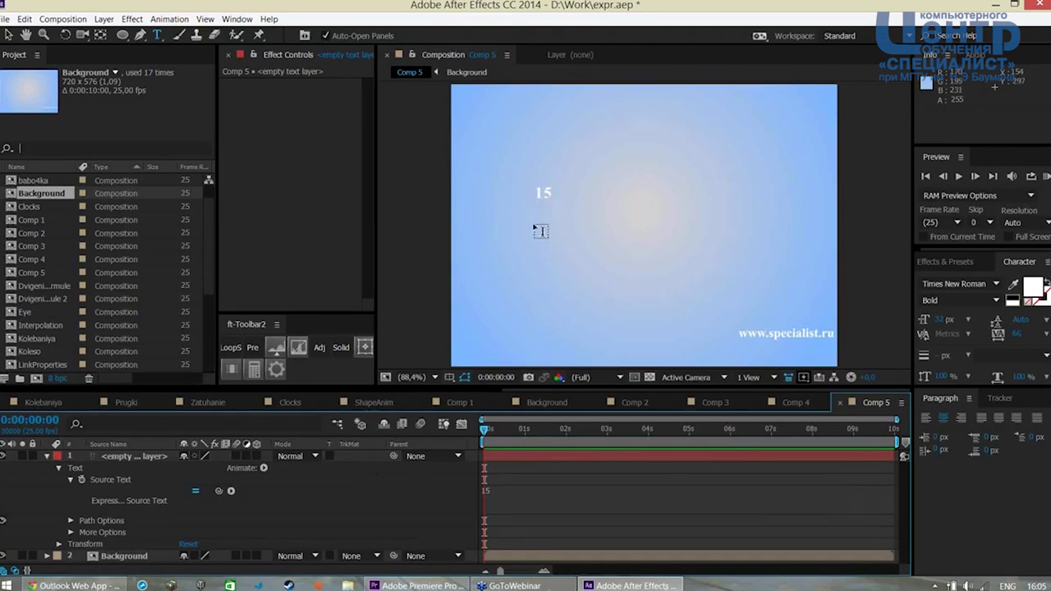
left_click(7, 36)
left_click(553, 202)
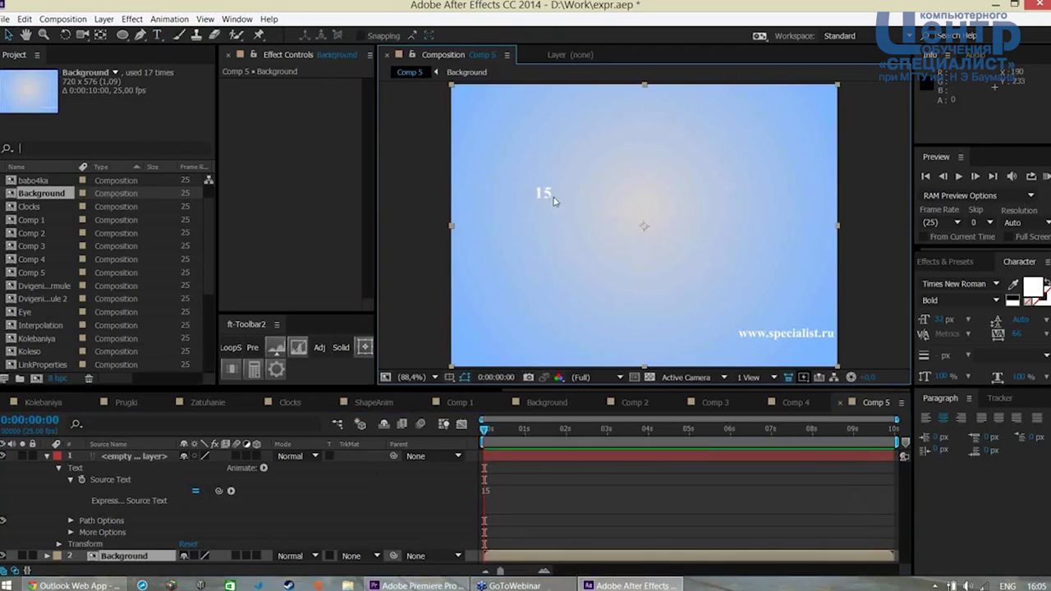
left_click(127, 460)
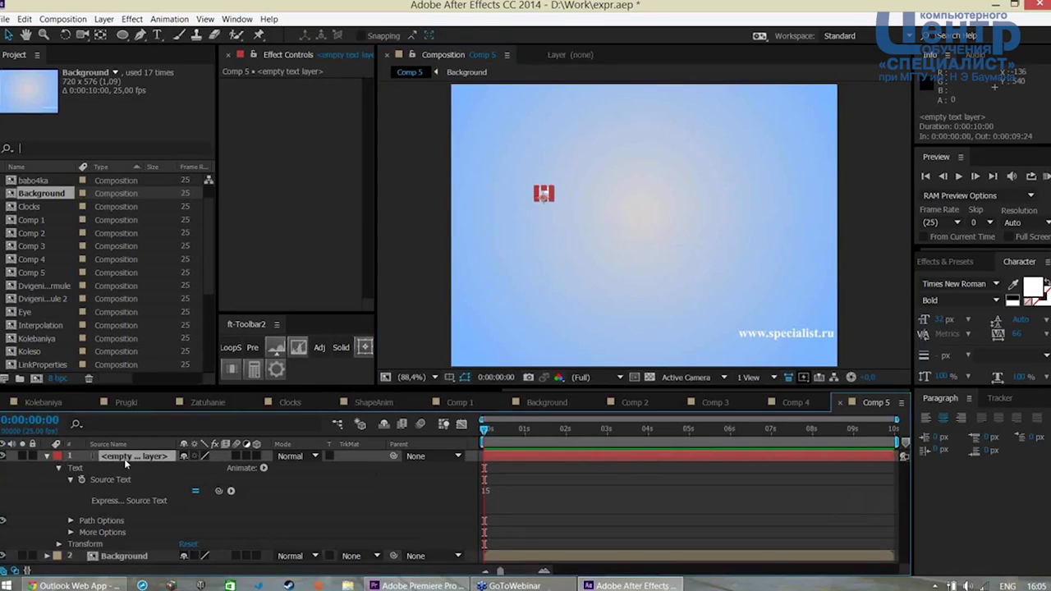
left_click_drag(944, 320, 1018, 305)
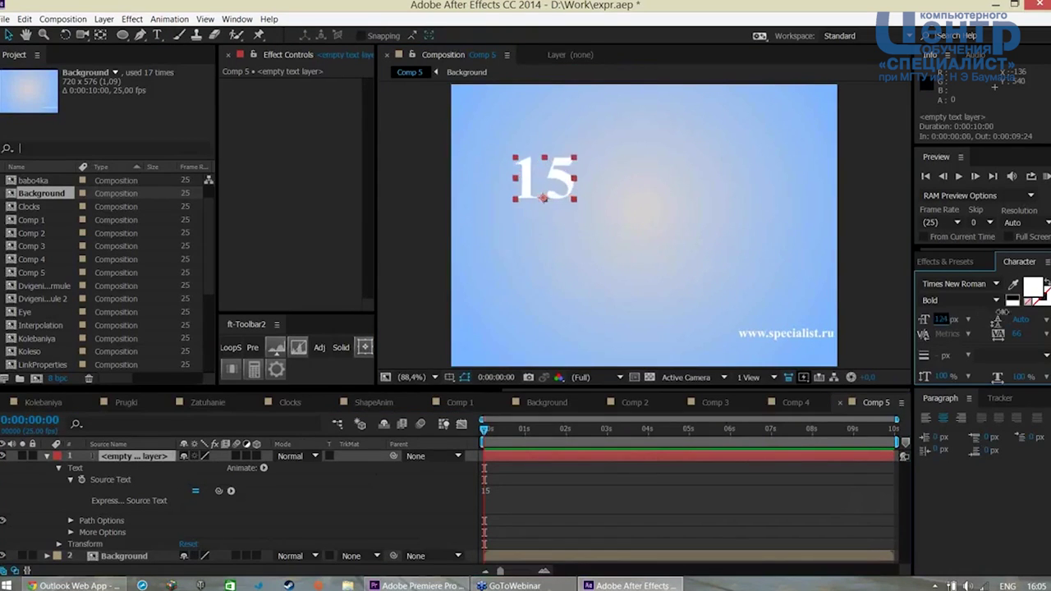
Change the Source Text expression to 15*Math.sin(5), correcting the typing before committing
left_click(534, 503)
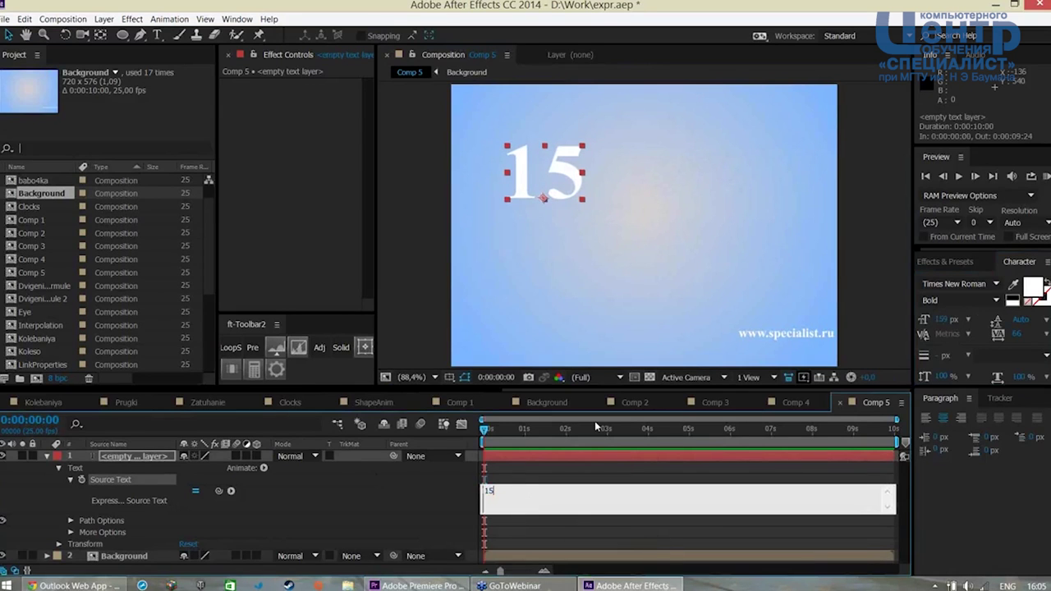
type("*")
type("Math.sin")
key("BackSpace")
key("BackSpace")
key("BackSpace")
type("sin(")
type("5);")
key("BackSpace")
left_click(402, 522)
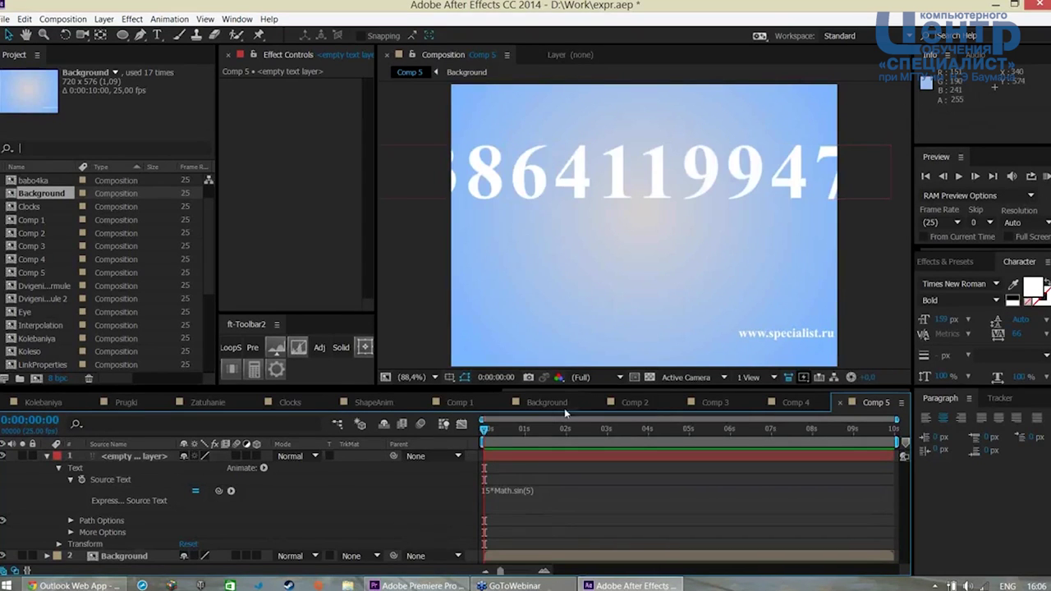
Shrink the number to 64 px and move it so it fits across the frame
left_click(147, 457)
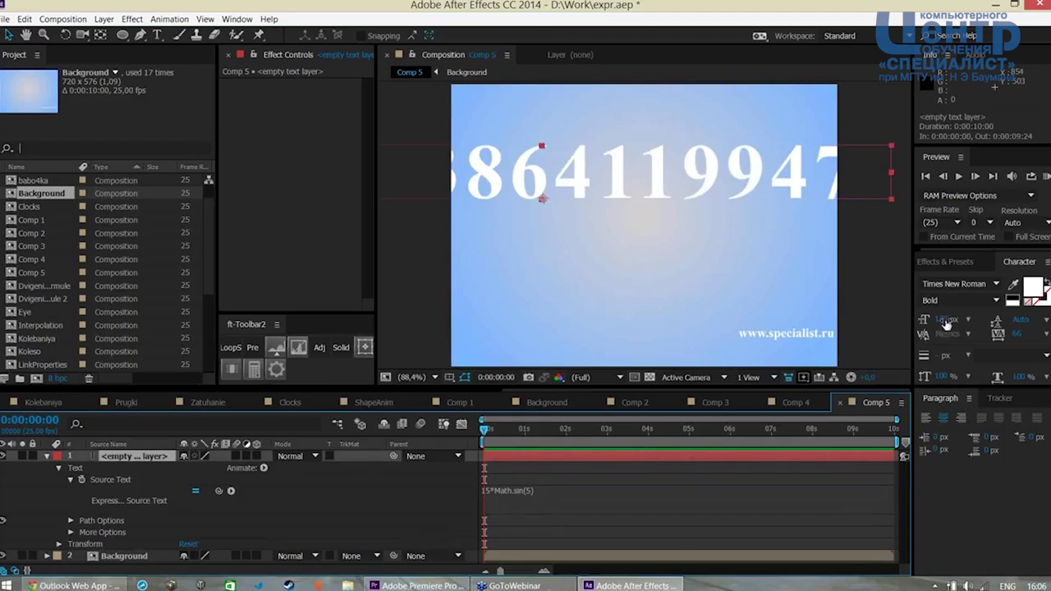
left_click_drag(946, 324, 887, 335)
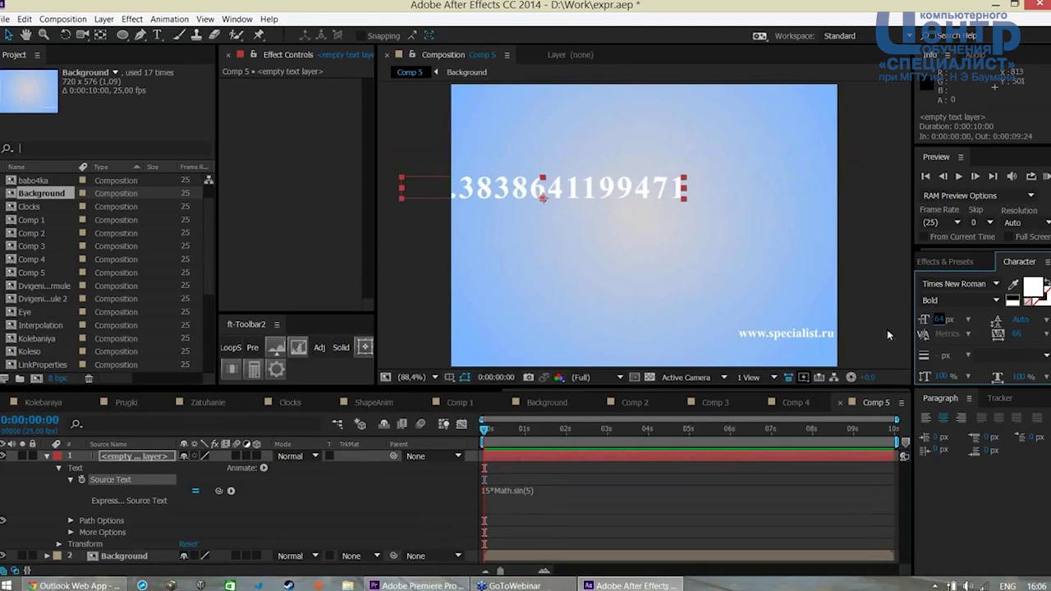
mouse_move(541, 197)
left_mouse_down()
mouse_move(641, 200)
mouse_move(614, 192)
left_mouse_up()
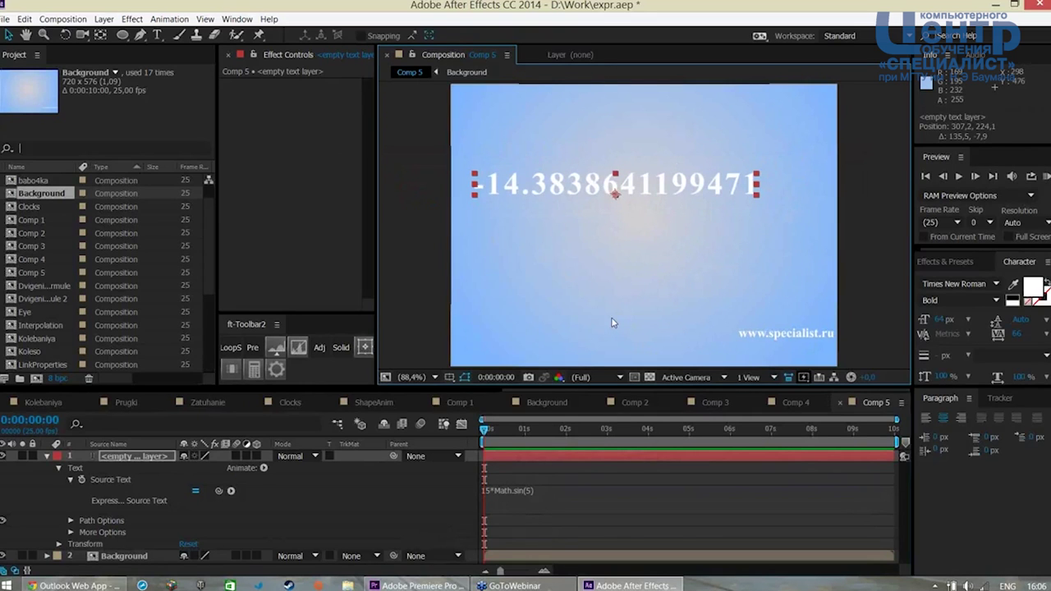
left_click(535, 488)
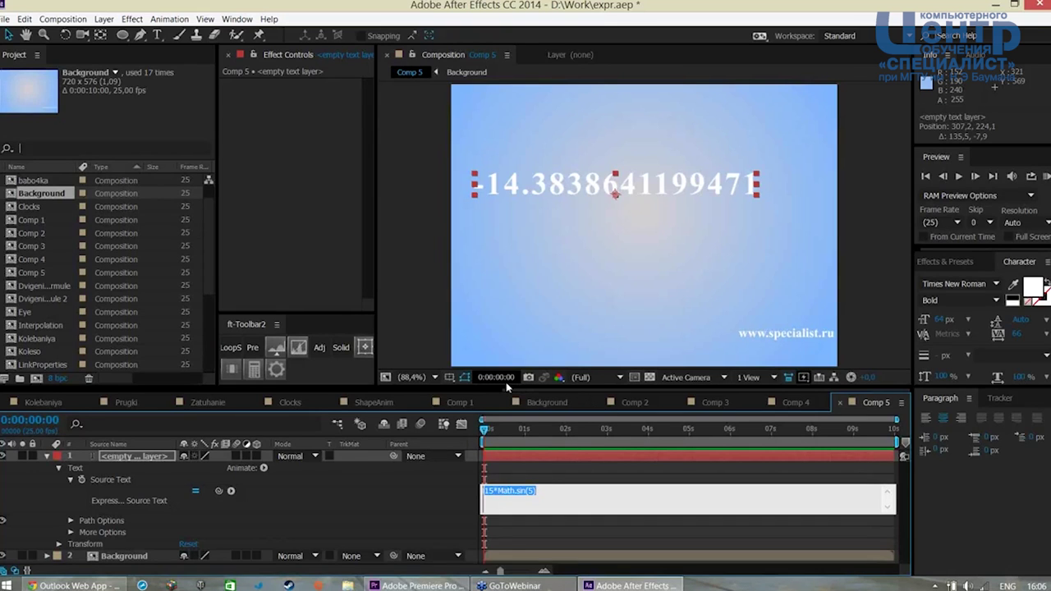
Replace the Source Text expression with random(-10,10)
type("random")
type("(")
type("-10,10)")
left_click(353, 533)
Preview the random number changing, then scrub back to frame 9
key("space")
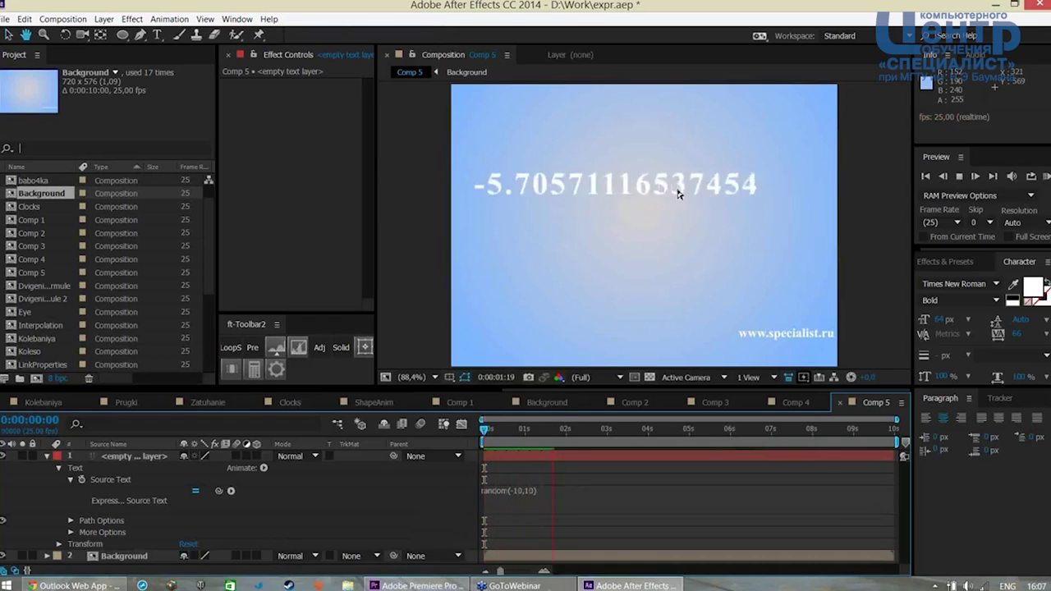
mouse_move(597, 431)
left_mouse_down()
mouse_move(538, 438)
mouse_move(543, 452)
left_mouse_up()
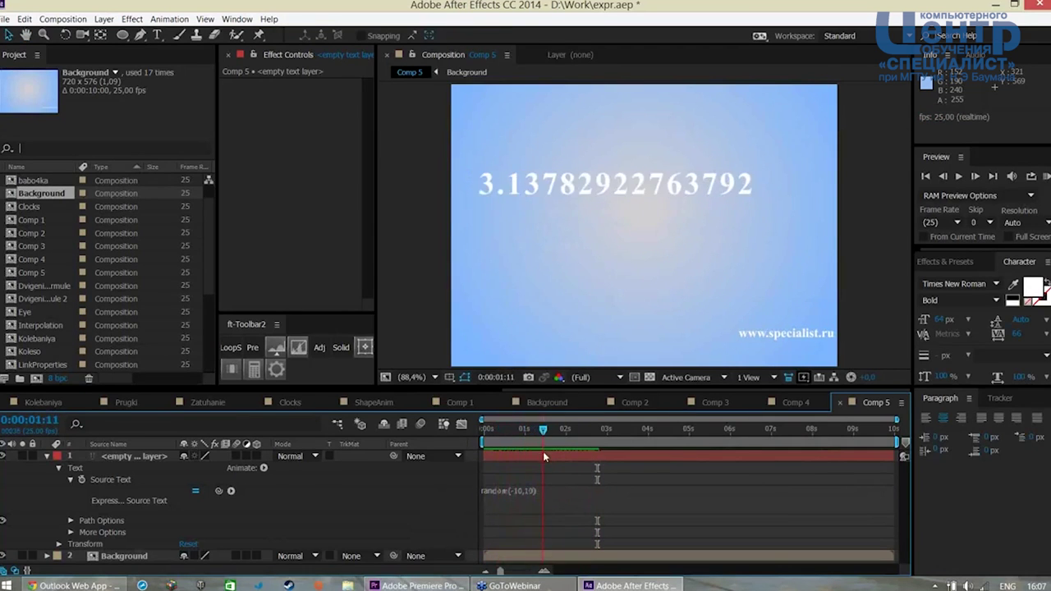
left_click(483, 501)
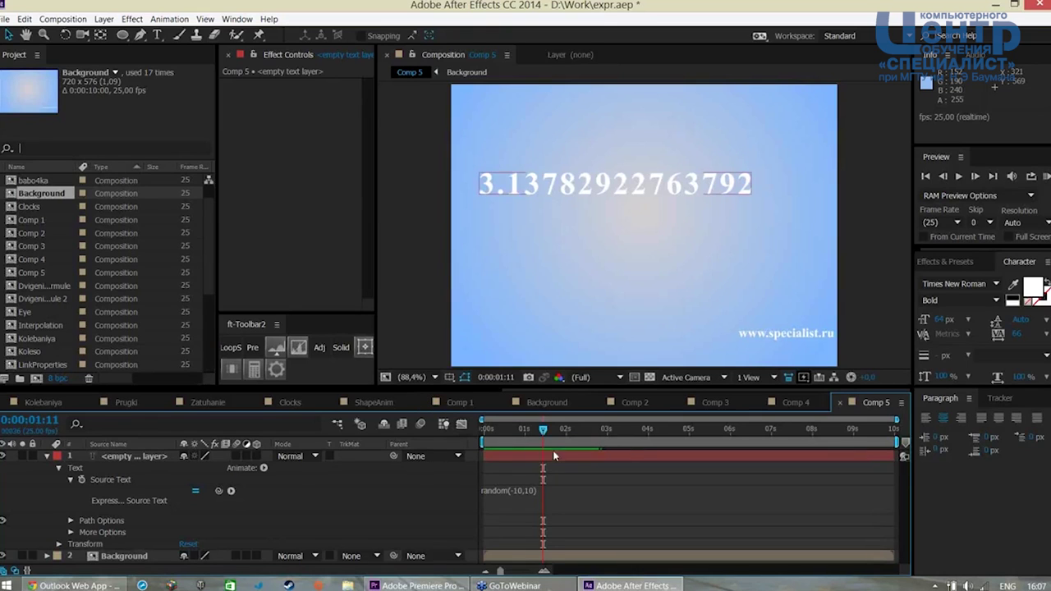
left_click_drag(542, 429, 499, 429)
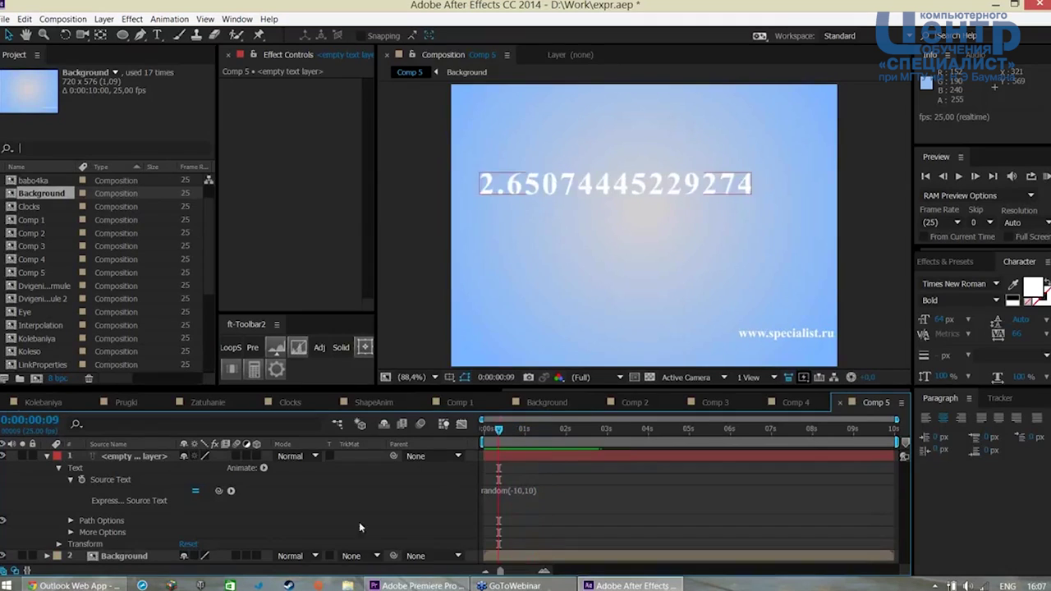
left_click(207, 551)
left_click(202, 548)
left_click(511, 474)
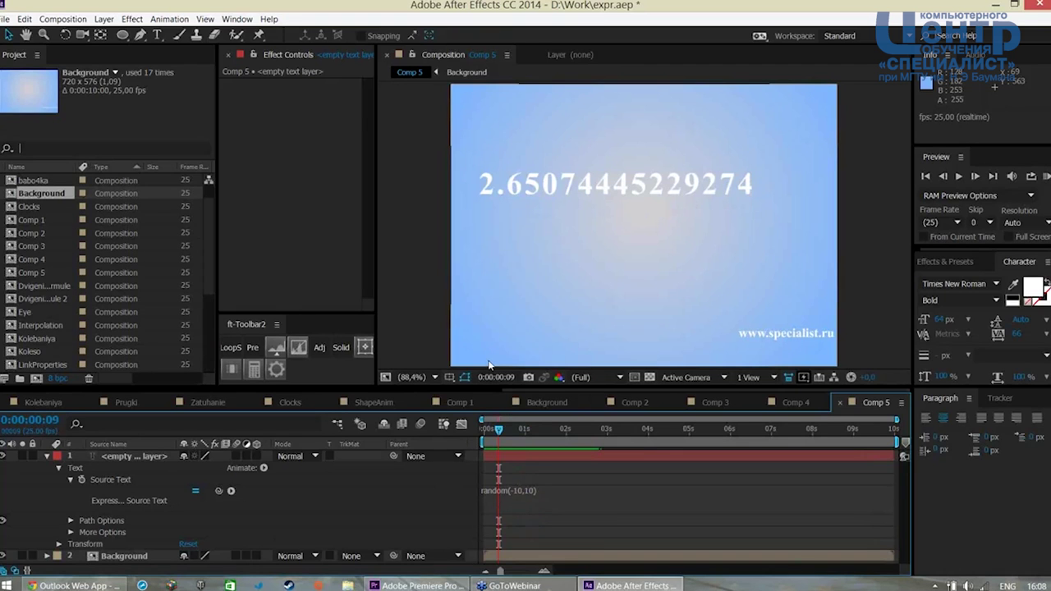
Create Comp 6, add the Background composition as its layer, and select car.png
key("ctrl+n")
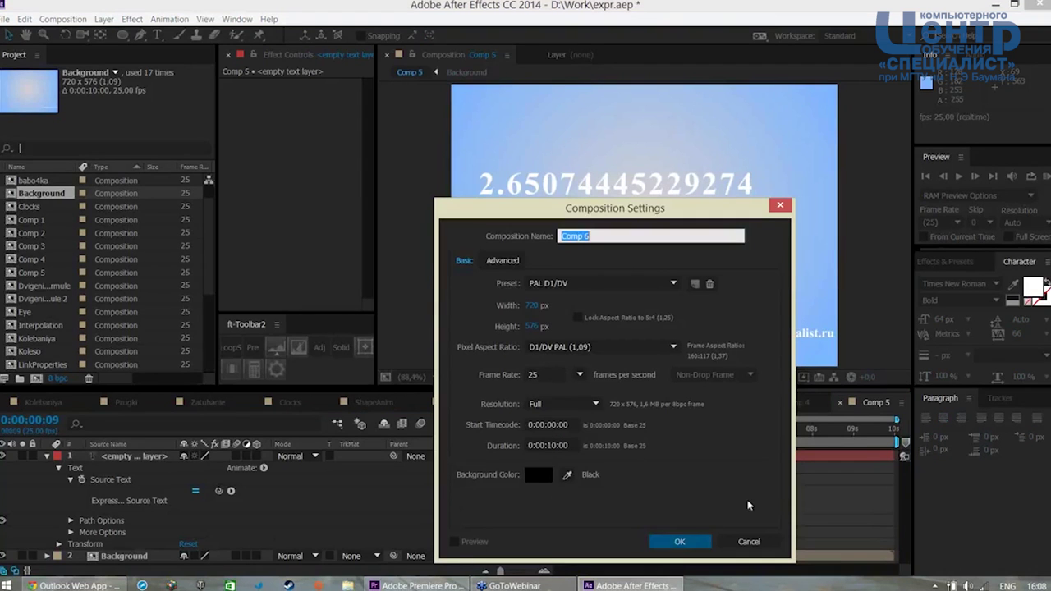
left_click(689, 542)
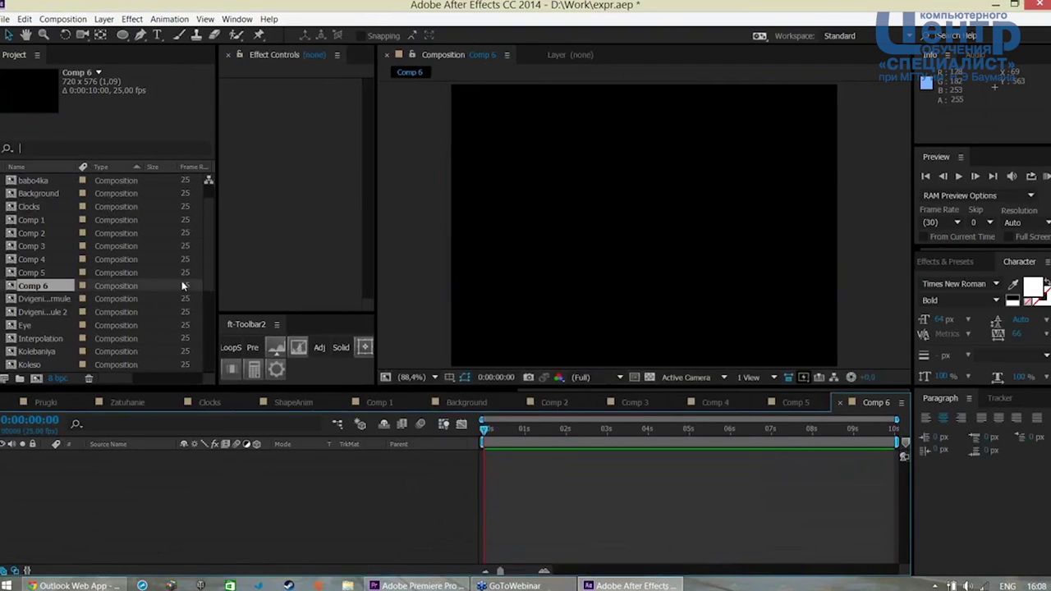
left_click_drag(211, 281, 205, 375)
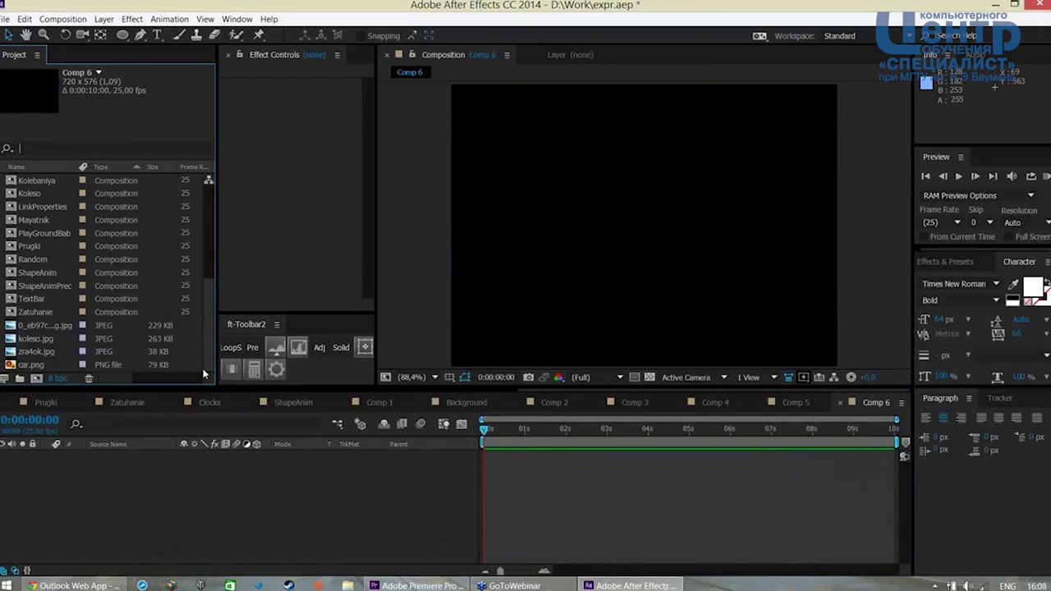
left_click_drag(206, 331, 182, 257)
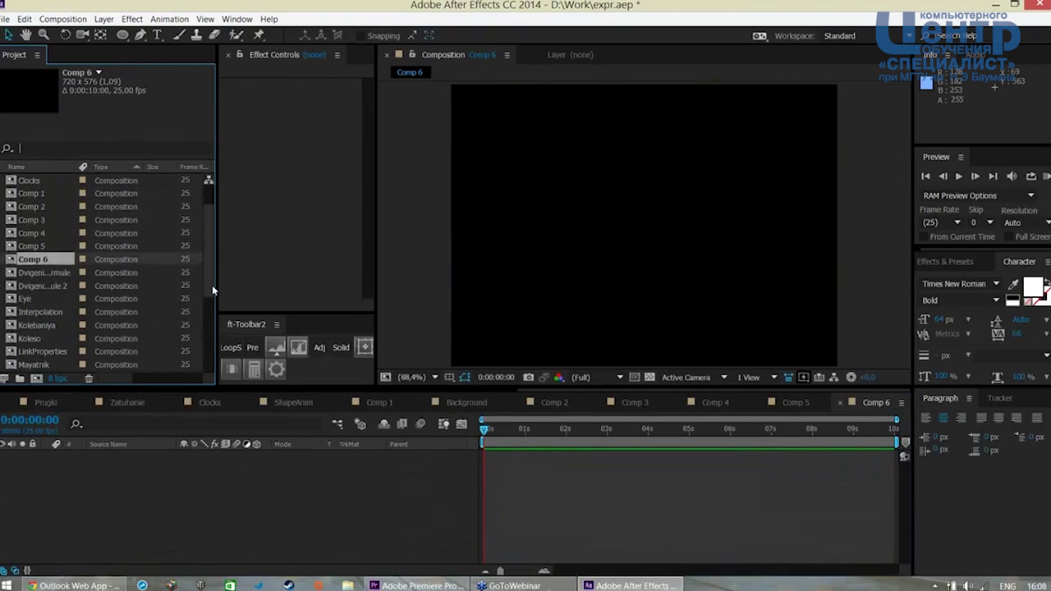
left_click_drag(37, 219, 116, 538)
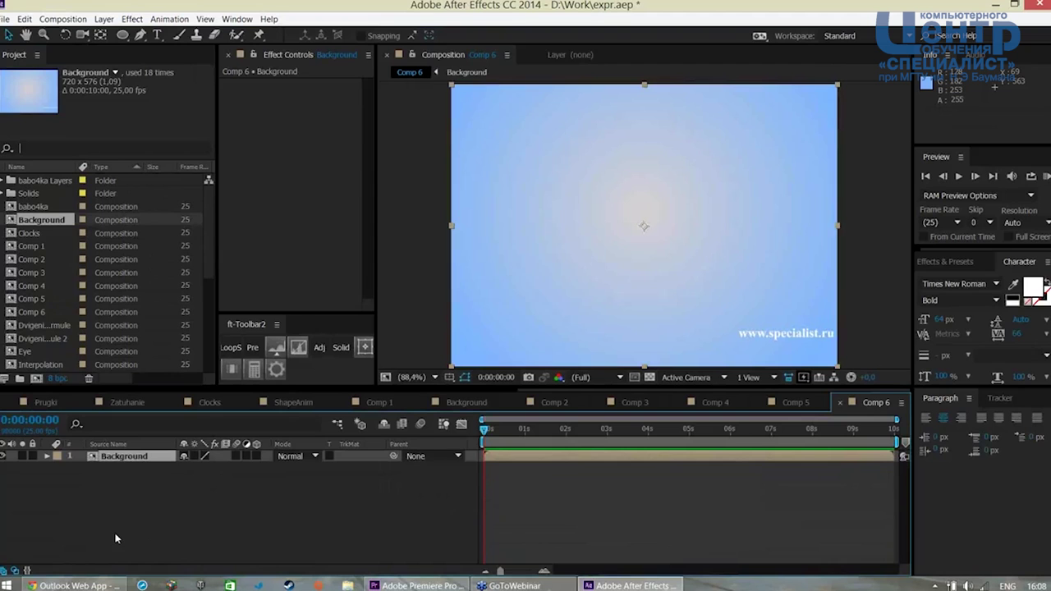
left_click_drag(212, 347, 199, 375)
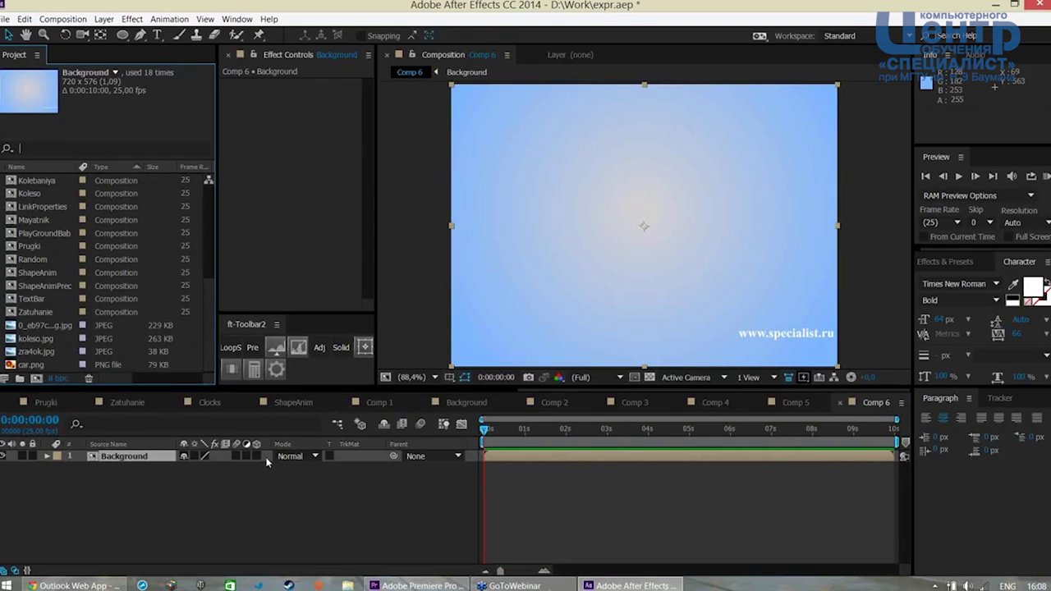
left_click(33, 364)
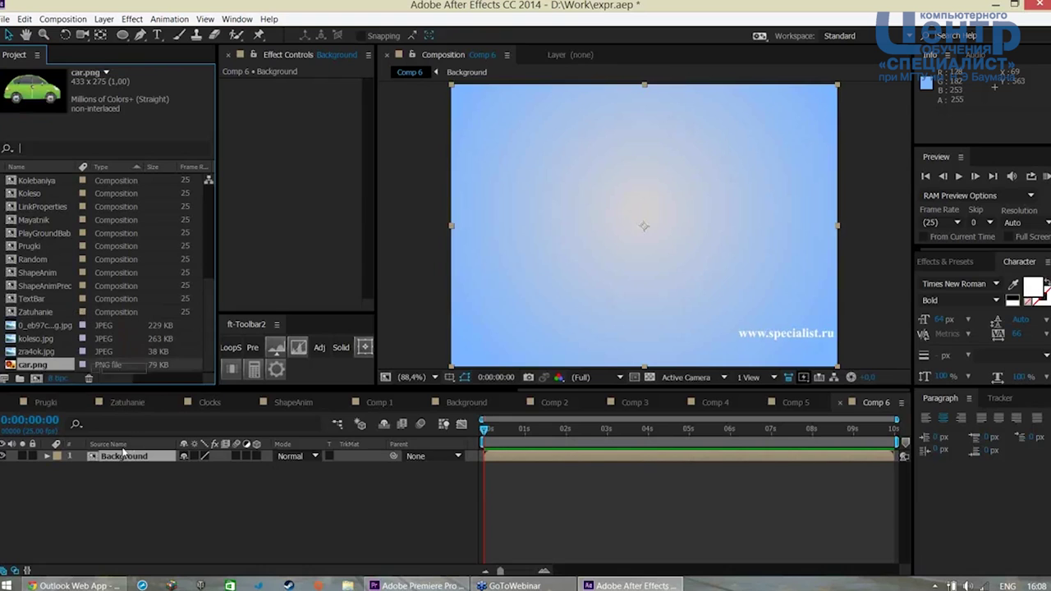
Add car.png to Comp 6 and scale it to 53%
left_click_drag(120, 454, 123, 458)
key("s")
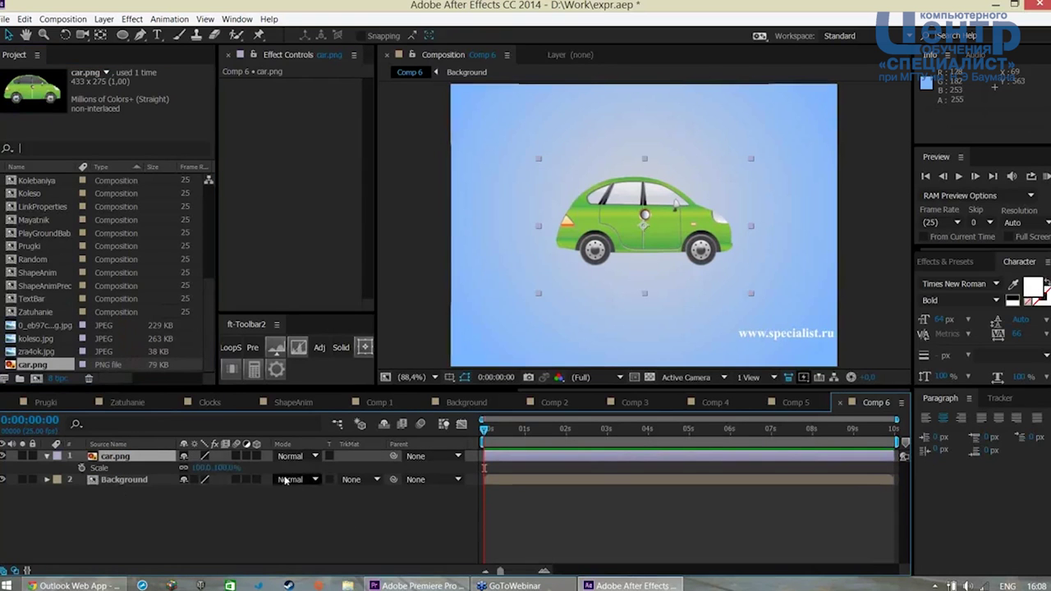
left_click_drag(220, 469, 189, 470)
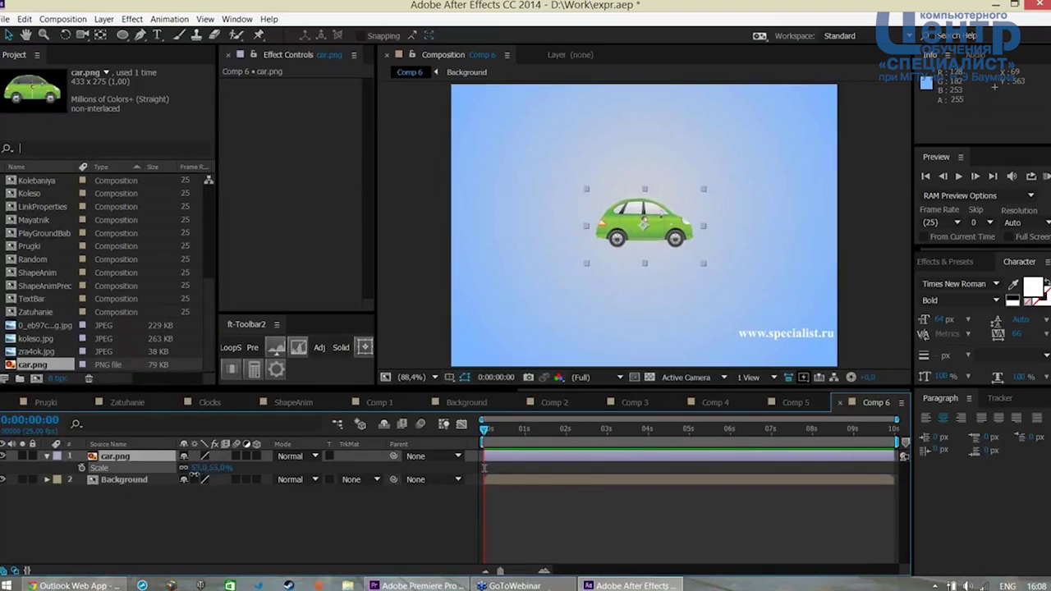
left_click(289, 535)
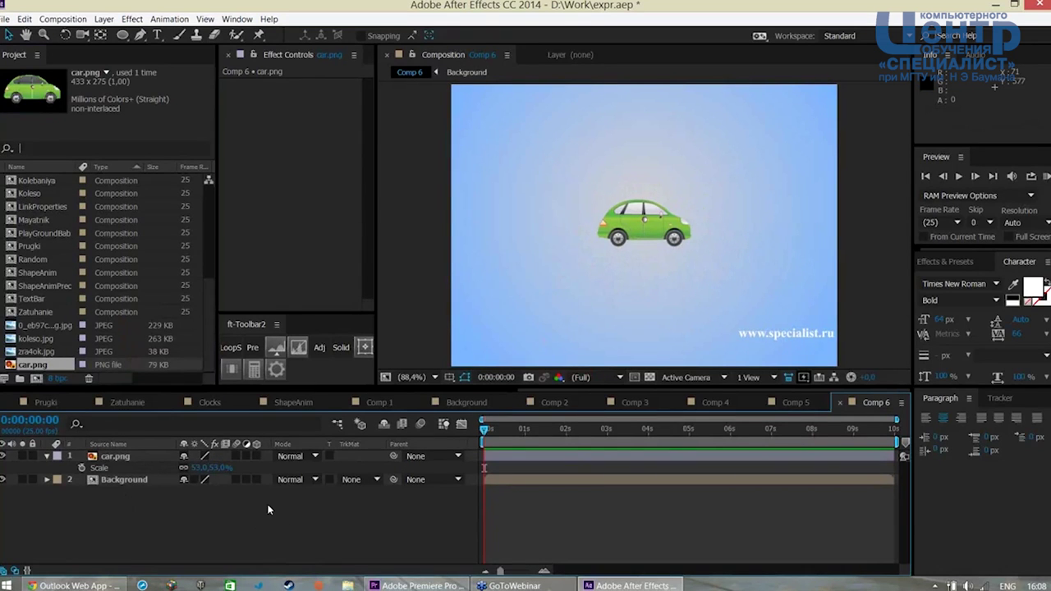
Keyframe the car's Position from the left edge to the right side at the last frame
left_click(115, 458)
key("p")
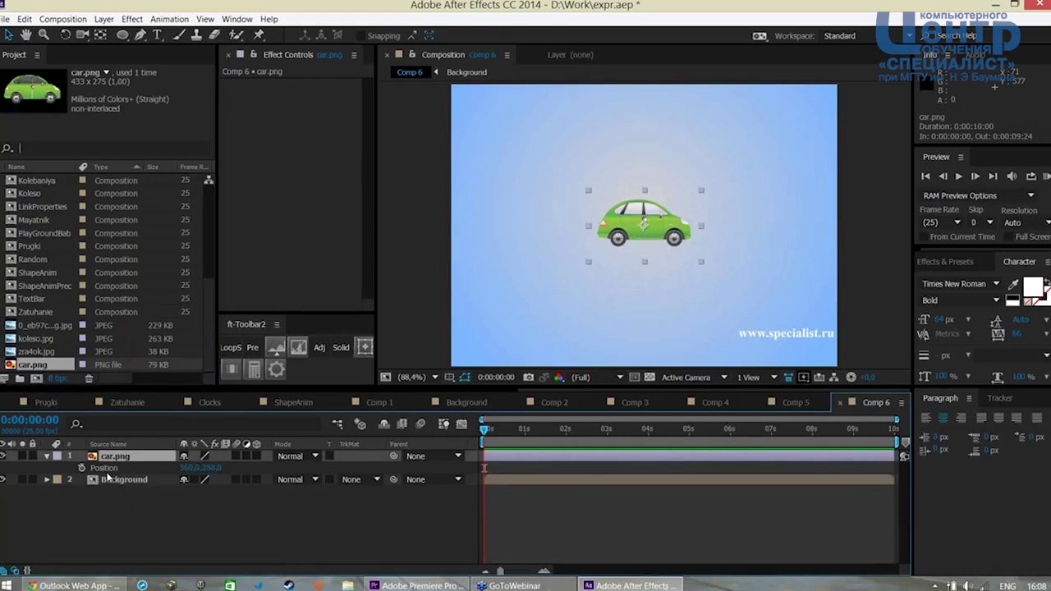
left_click(81, 467)
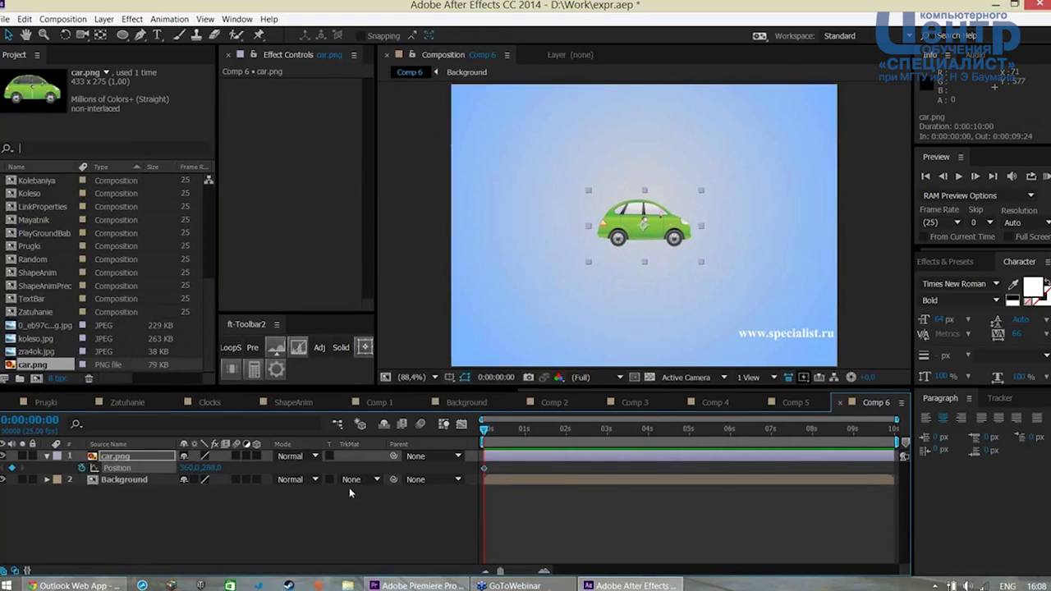
left_click_drag(662, 238, 536, 237)
left_click_drag(484, 428, 916, 452)
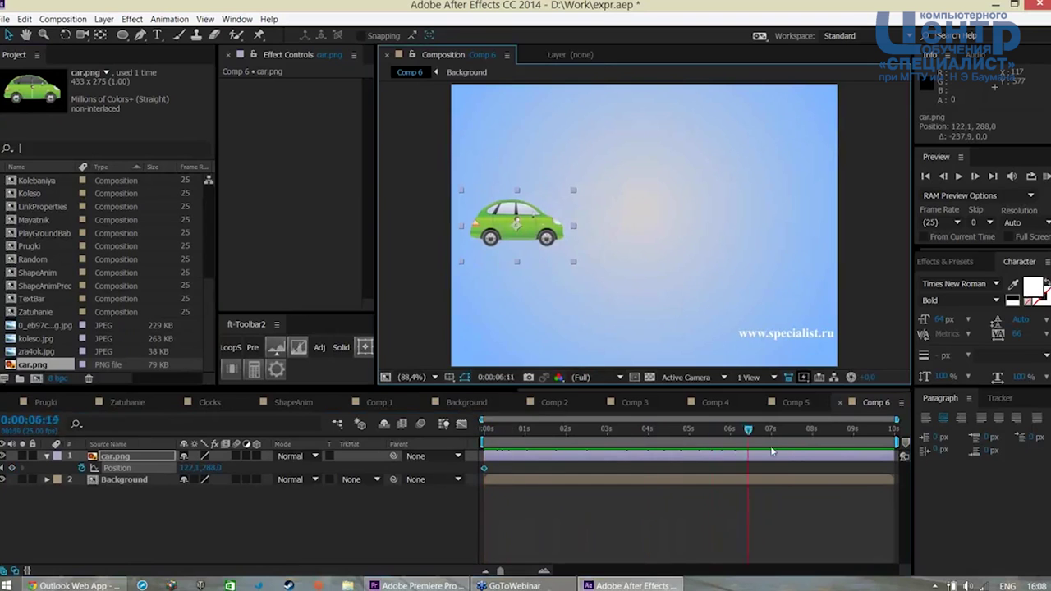
left_click_drag(543, 236, 815, 236)
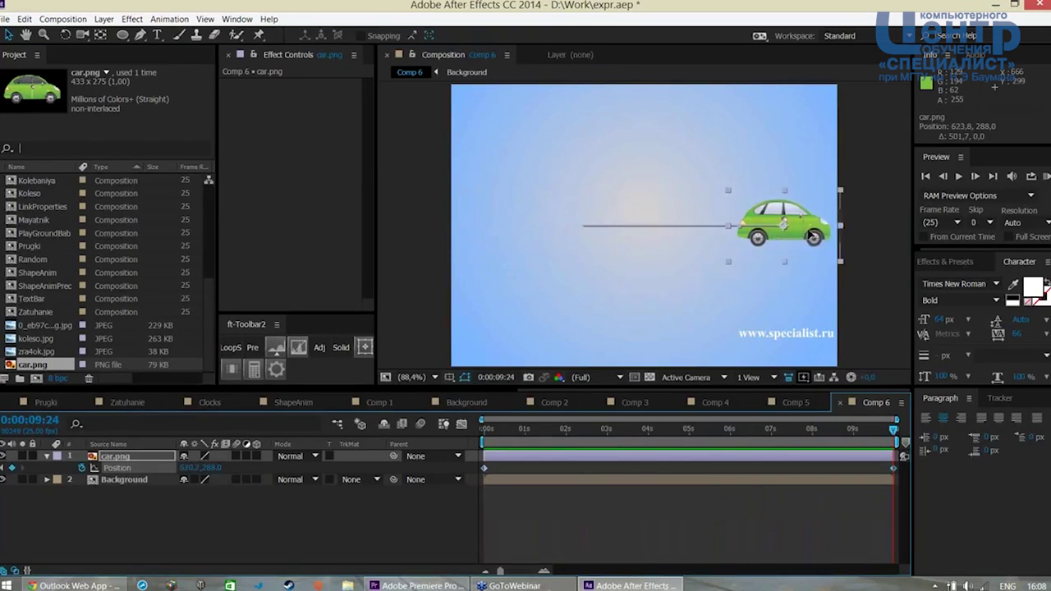
left_click_drag(893, 428, 485, 427)
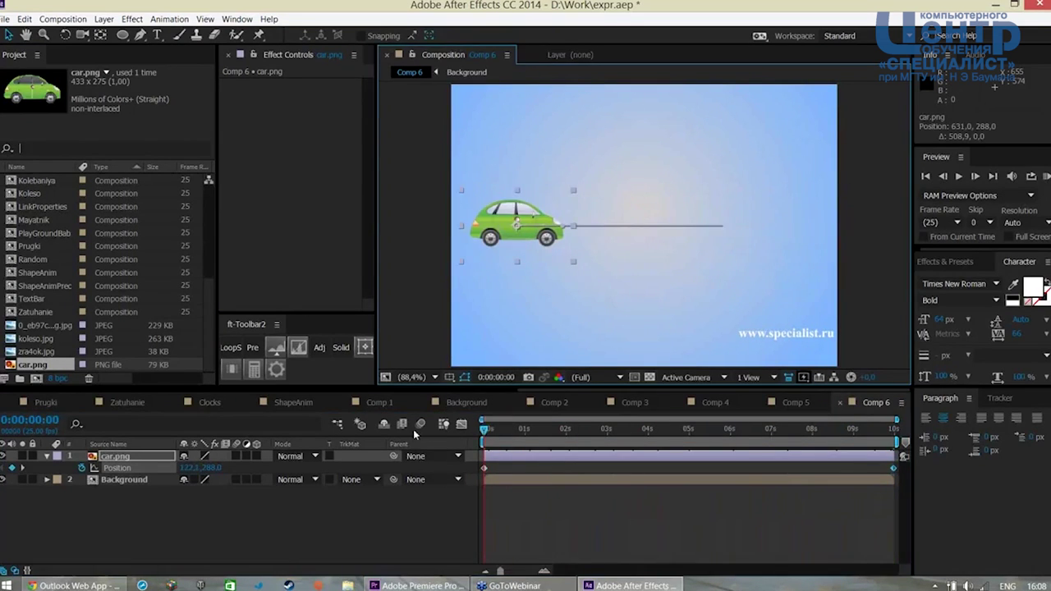
Preview the car's drive, then remove its Position keyframes
key("space")
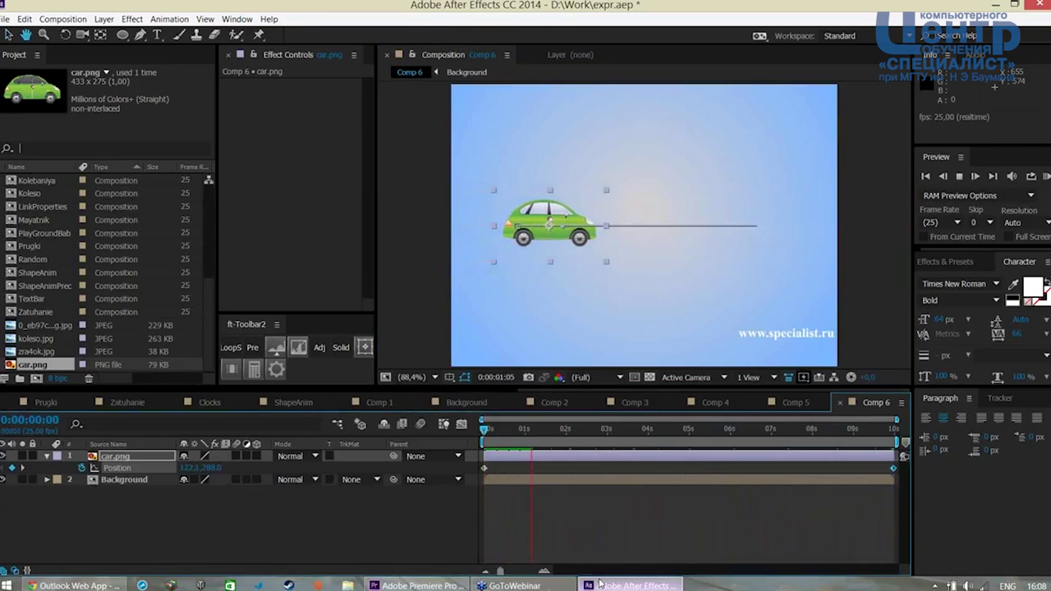
key("space")
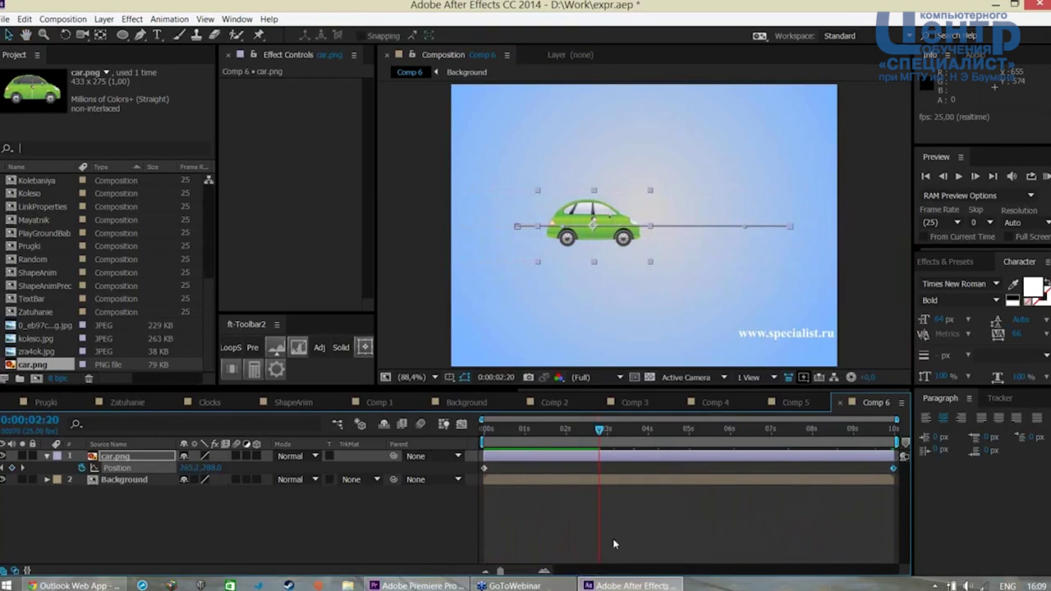
key("Home")
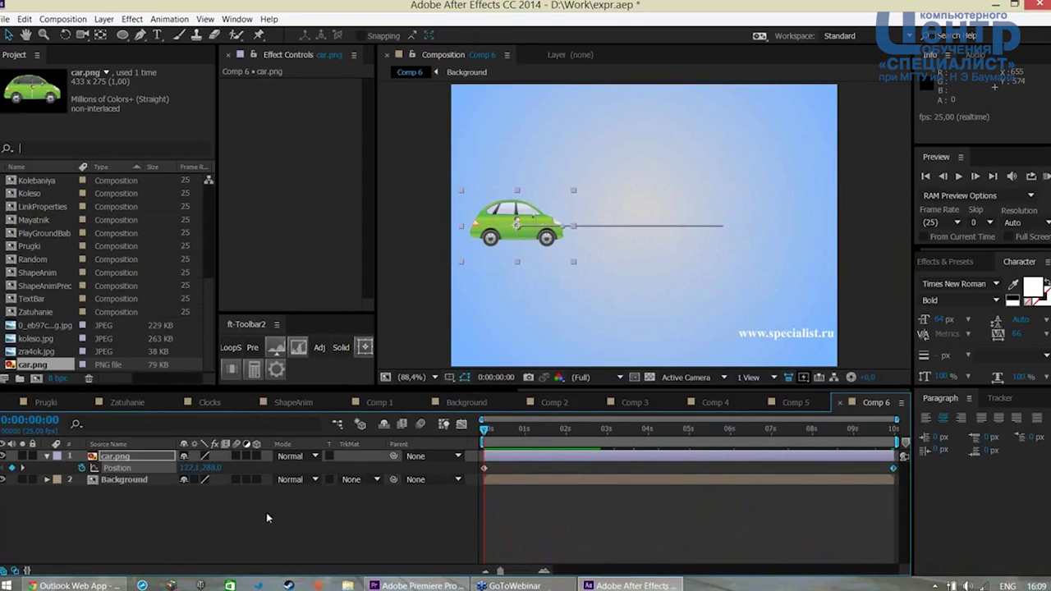
left_click(82, 468)
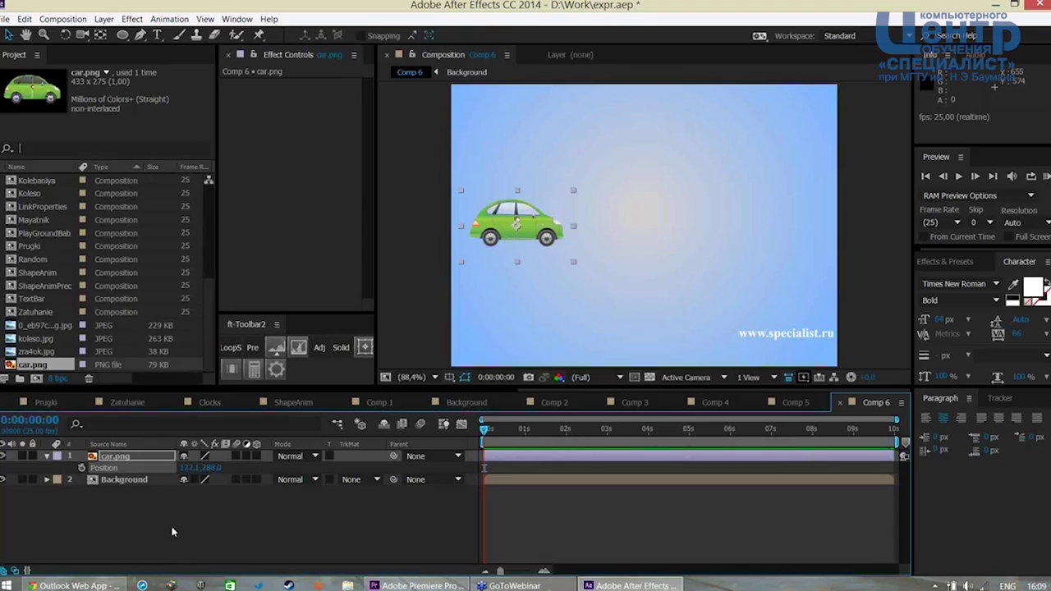
Add a Position expression to the car and begin it with linear(time,1,5,
left_click(81, 468, "alt")
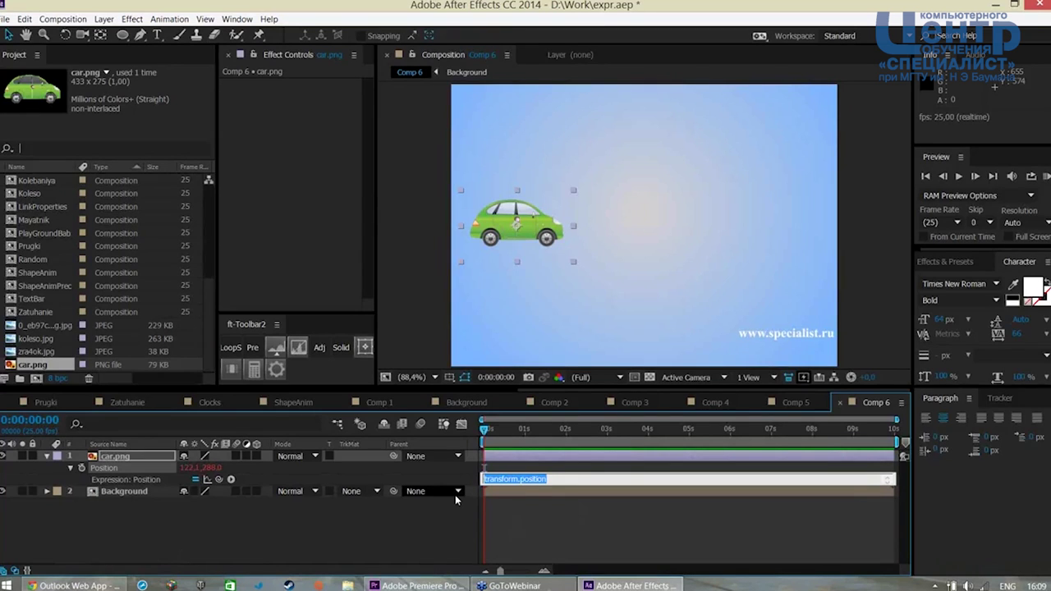
type("linear")
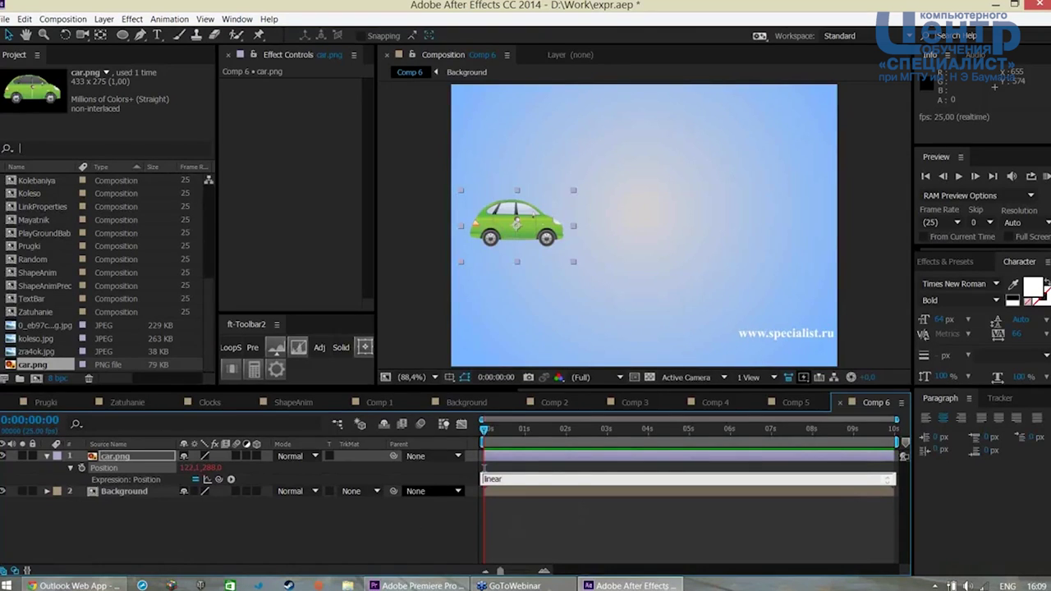
type("(")
type("time,")
type("1,")
type("5")
type(",")
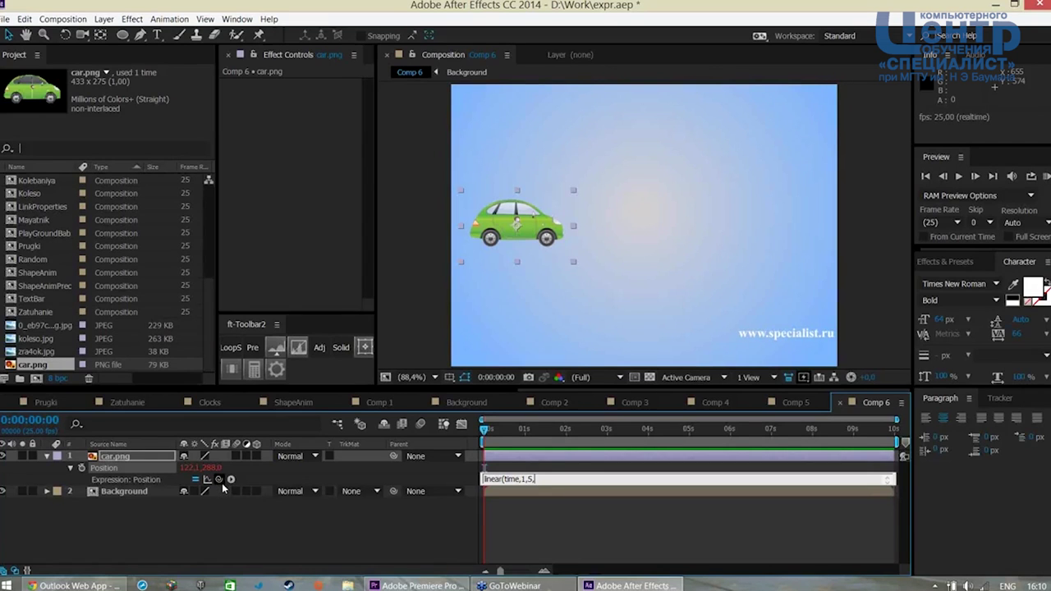
left_click_drag(222, 482, 191, 475)
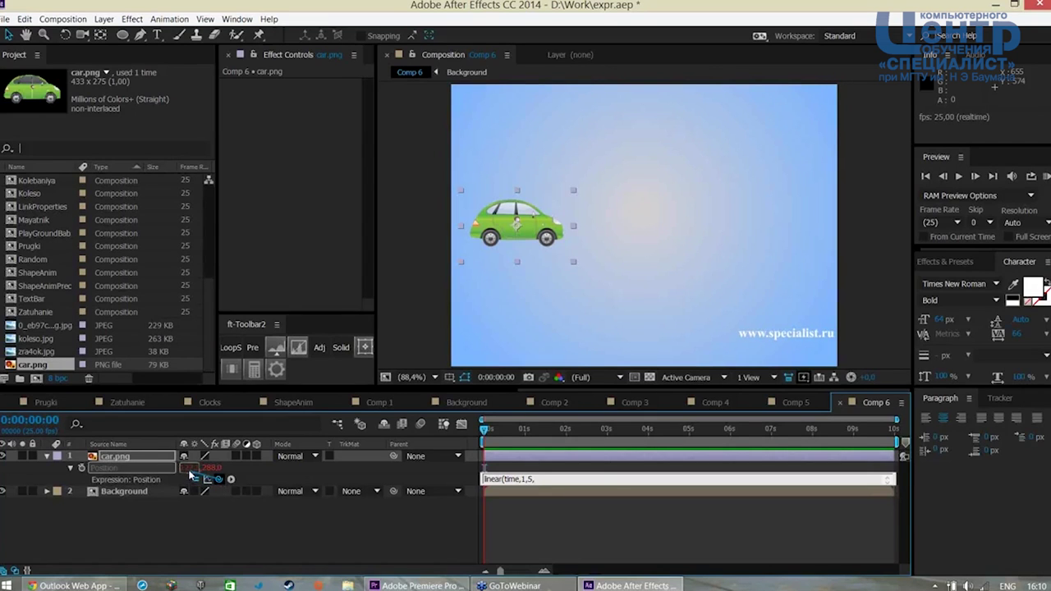
Pick-whip transform.position[0] twice into the expression, adding +450 to the second
left_click_drag(190, 474, 191, 474)
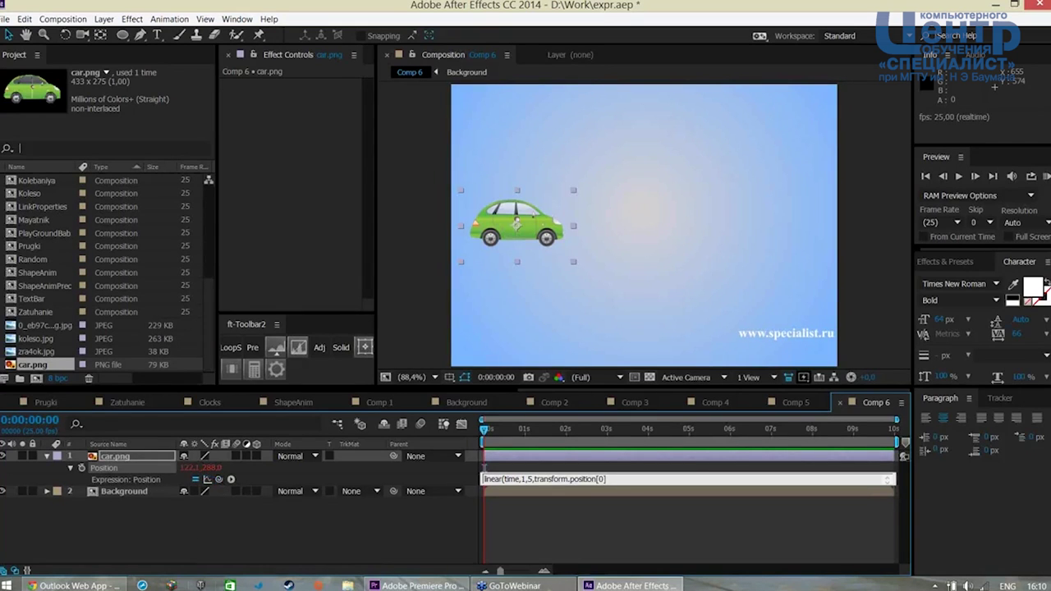
type(",")
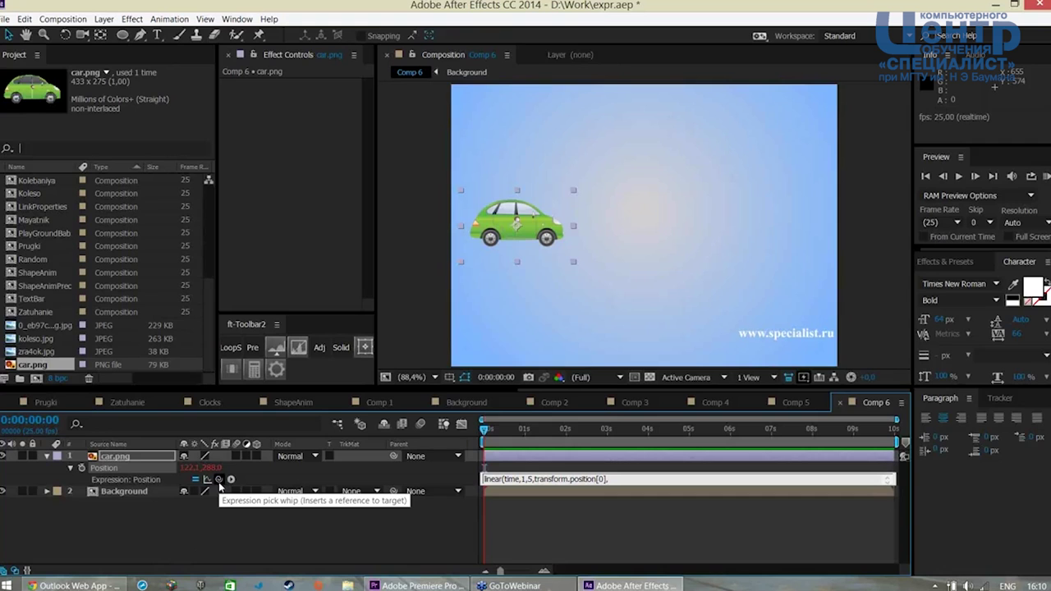
left_click_drag(220, 486, 189, 474)
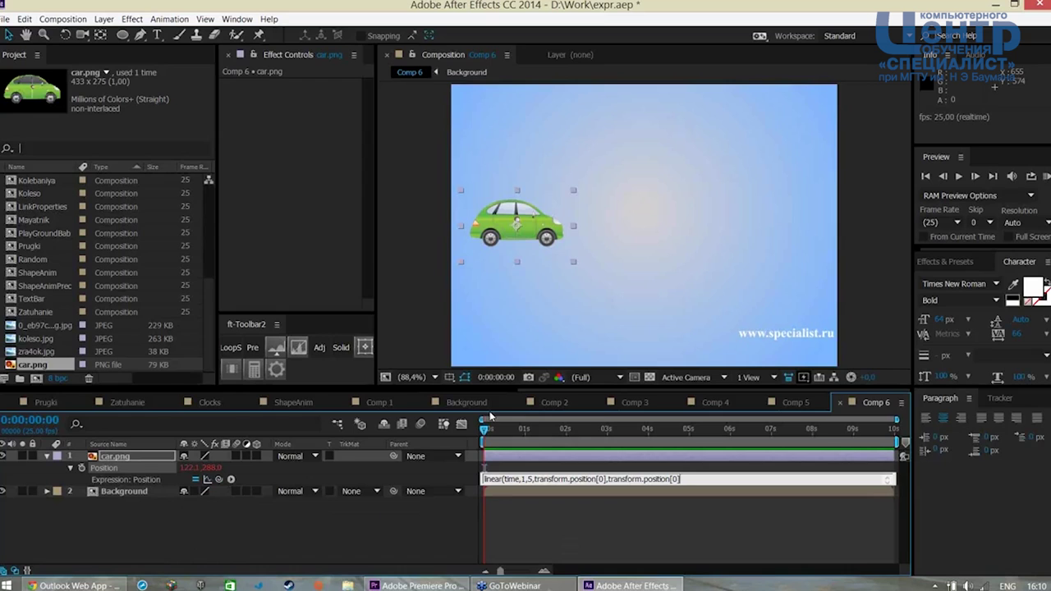
type("+")
type("450")
Wrap the expression in brackets with transform.position[1], apply it, and dismiss the error
left_click(484, 479)
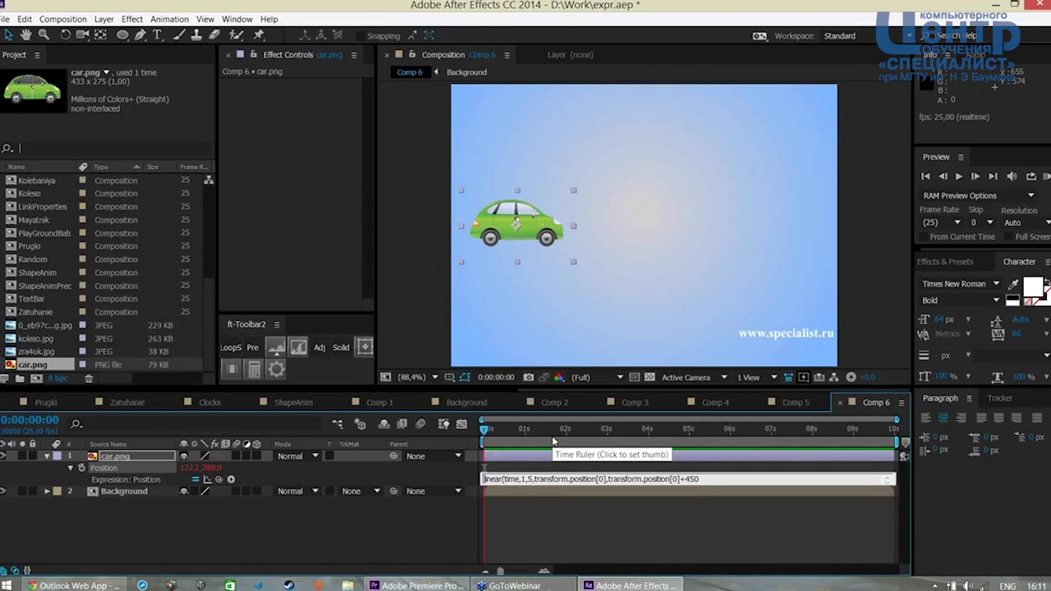
type("[0]")
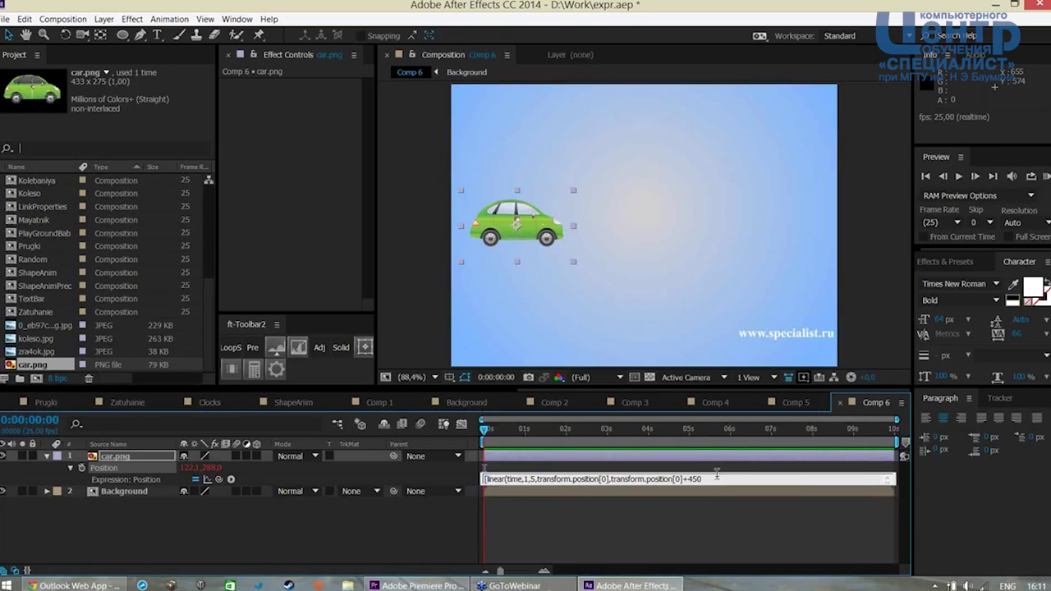
type(",")
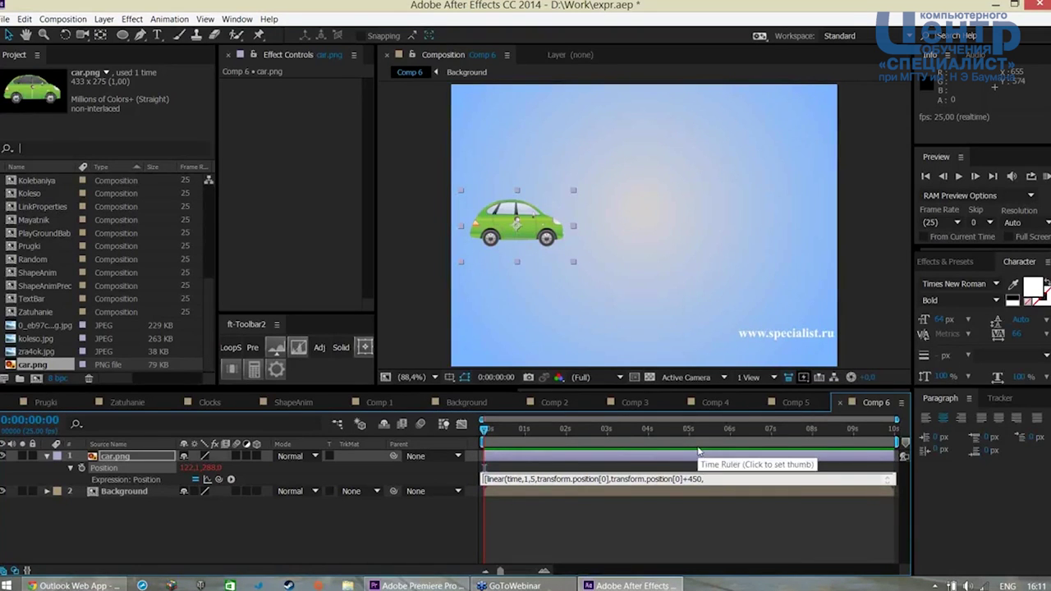
left_click_drag(217, 477, 215, 468)
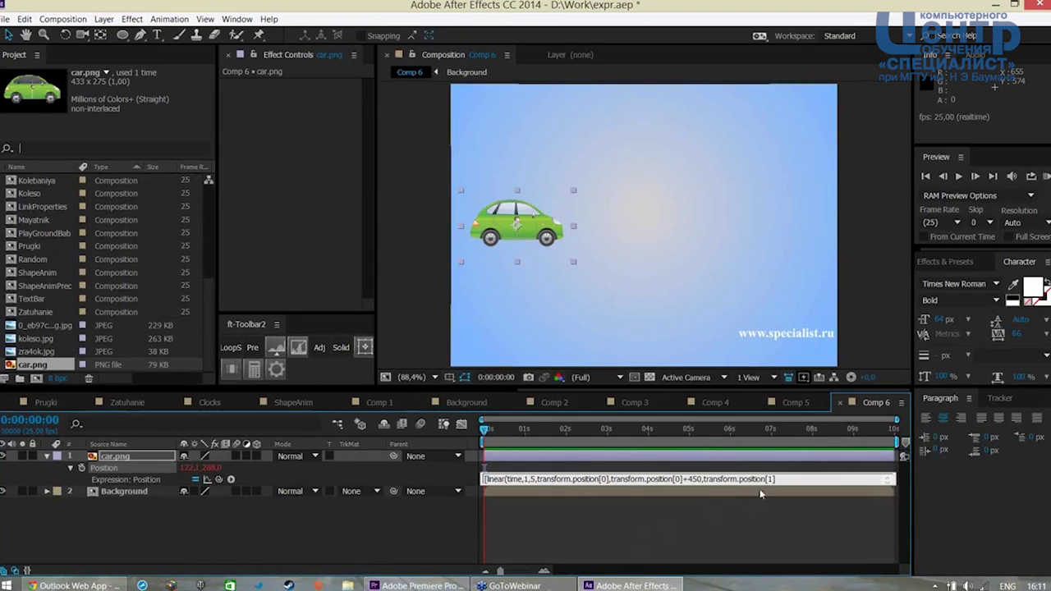
type("]")
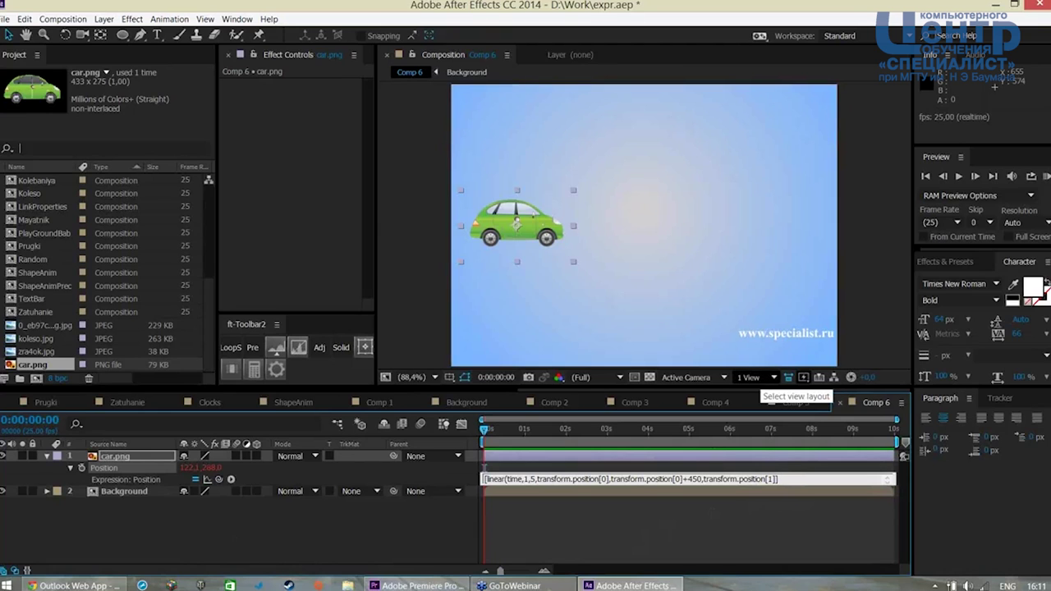
left_click(603, 528)
left_click(704, 329)
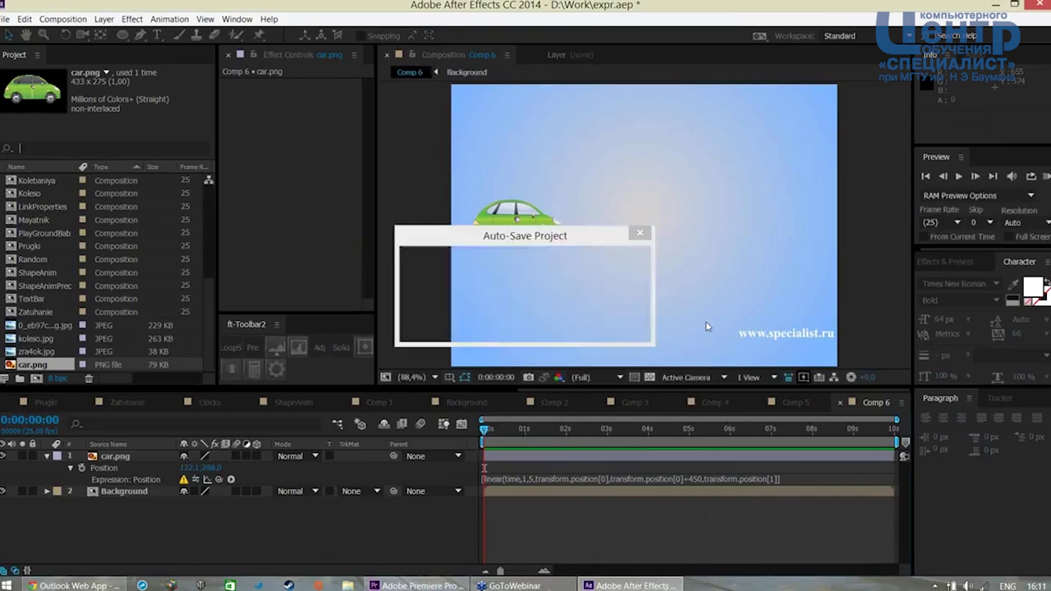
Insert the missing ) after +450 and apply the corrected expression
left_click(655, 484)
left_click(665, 479)
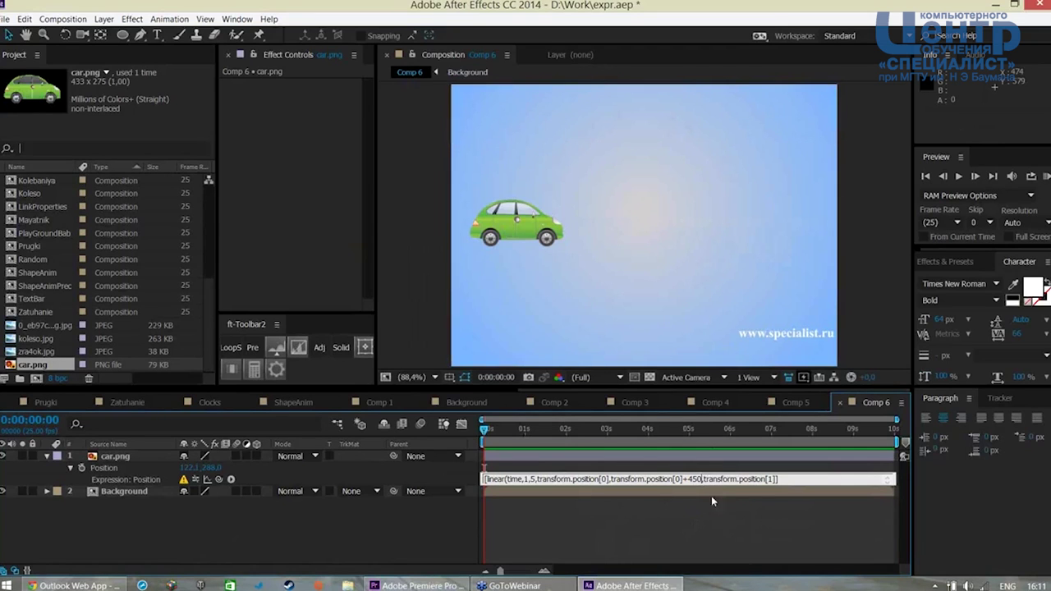
type(")")
left_click(429, 535)
Preview the car driving 450 px right between 1 and 5 seconds
key("space")
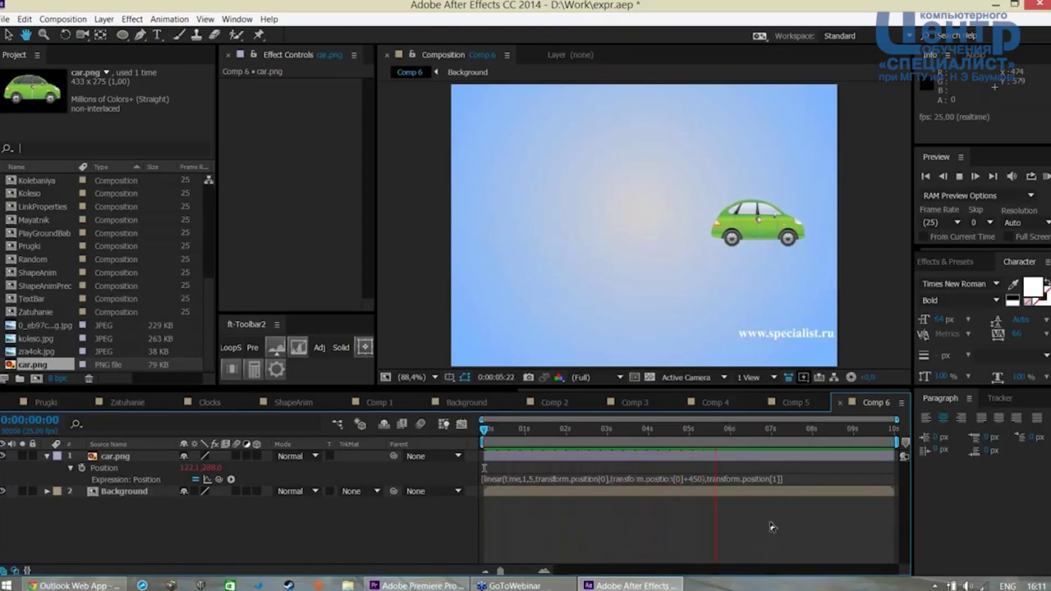
key("space")
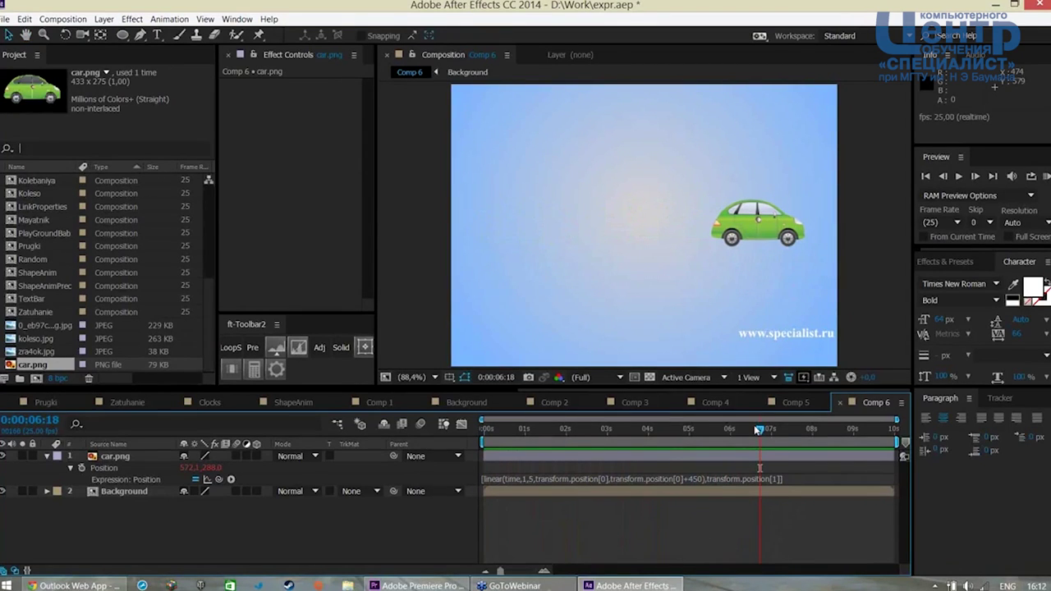
left_click_drag(752, 428, 464, 448)
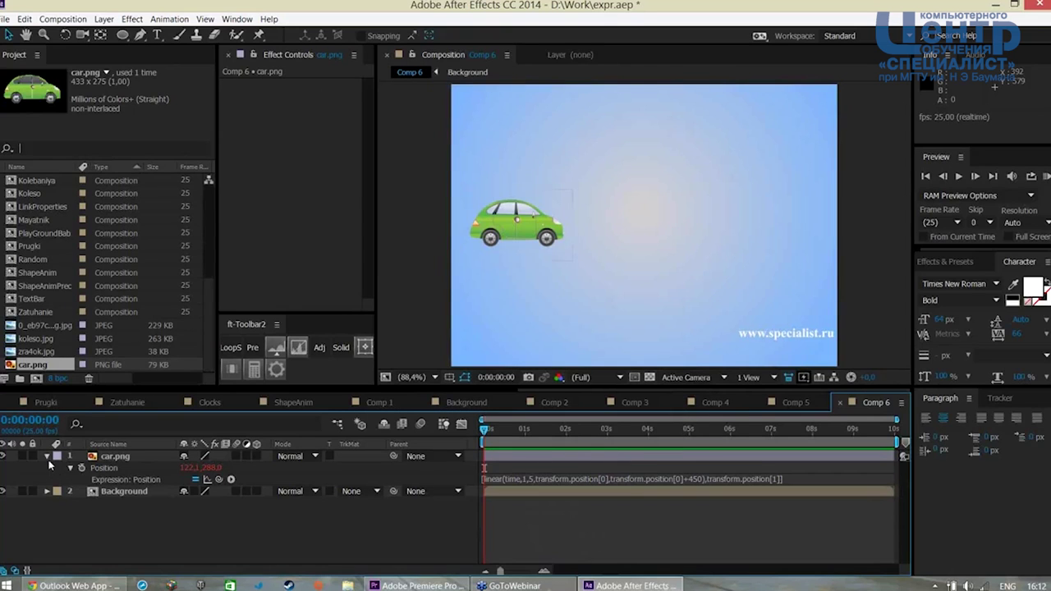
left_click(107, 457)
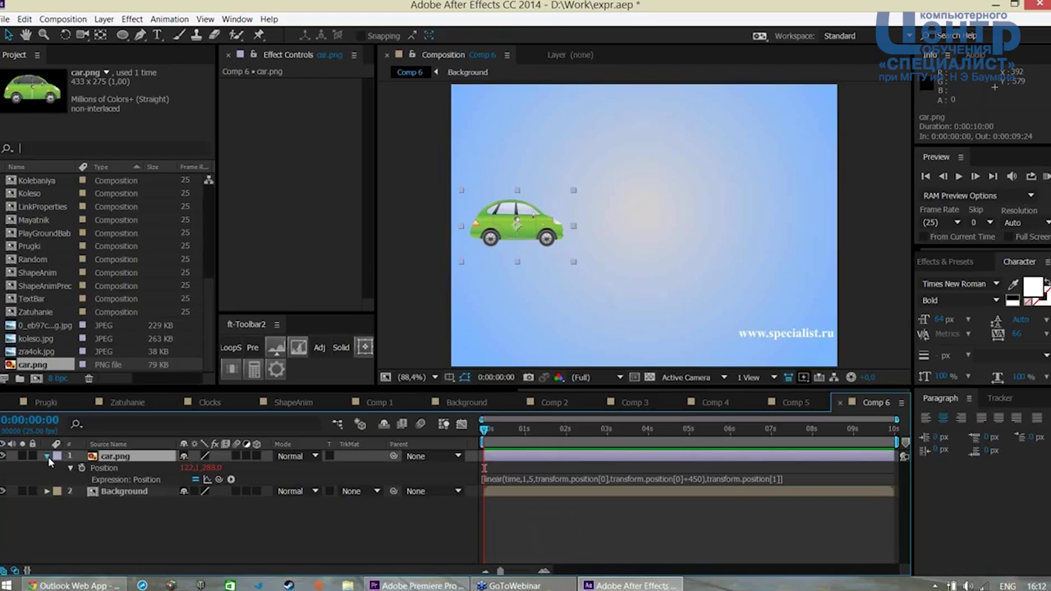
Move the car near the top, duplicate it, and place the copy directly below
left_click(46, 456)
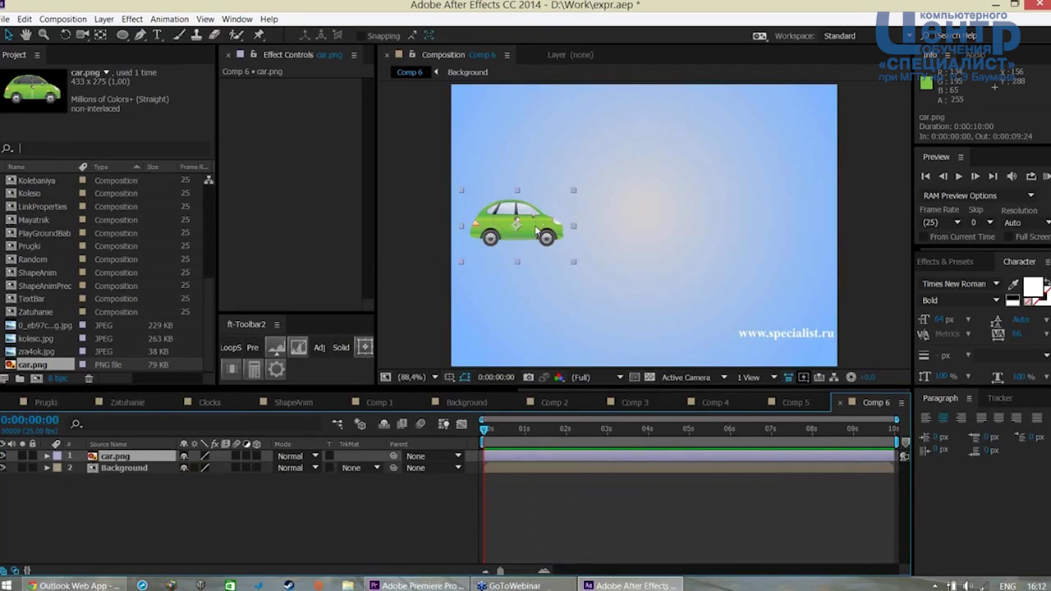
left_click_drag(537, 232, 529, 161)
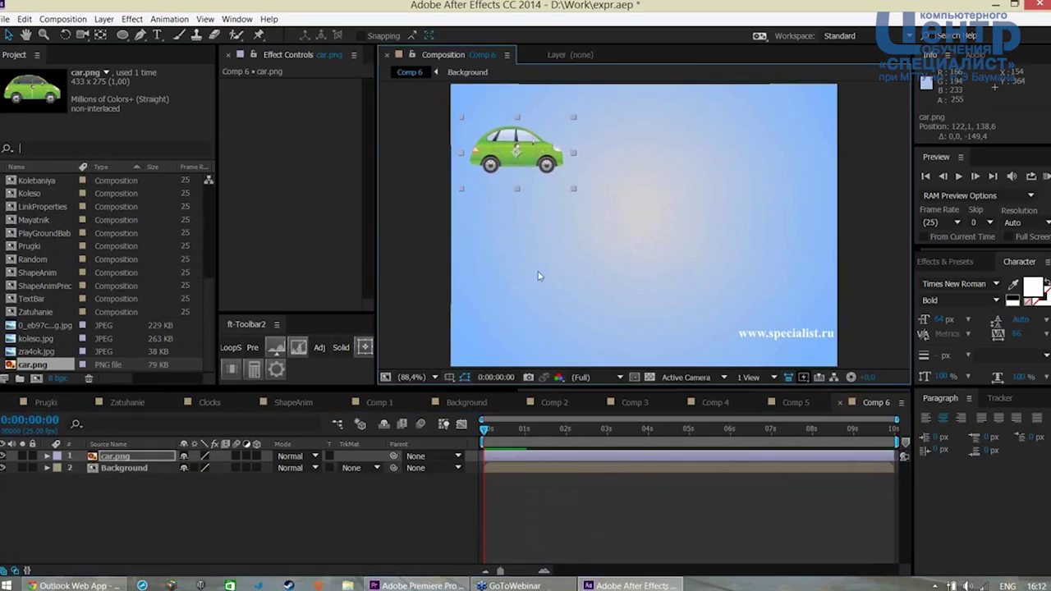
key("ctrl+d")
left_click_drag(527, 153, 534, 233)
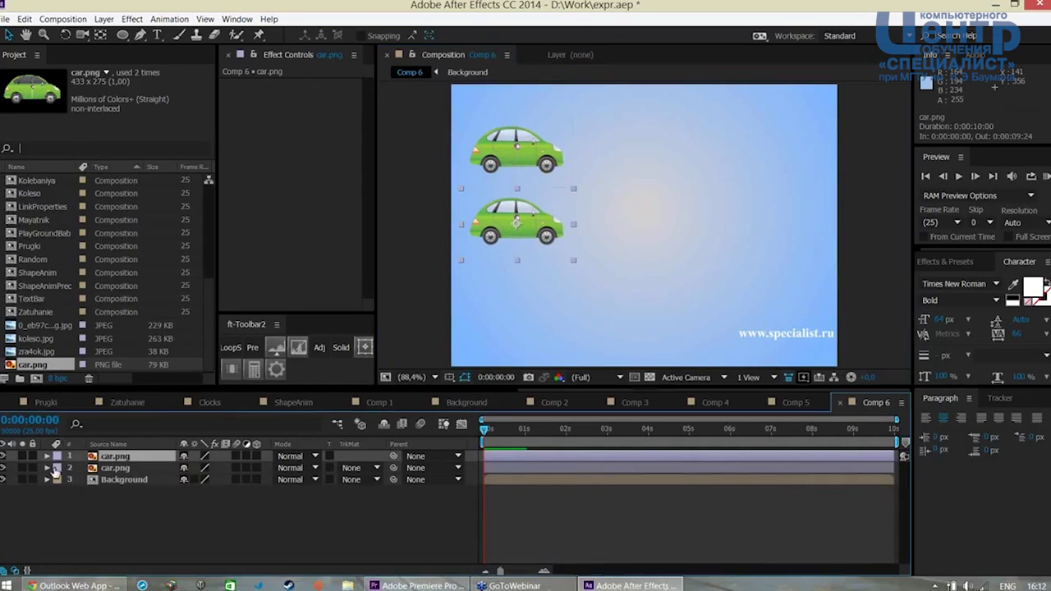
left_click(47, 455)
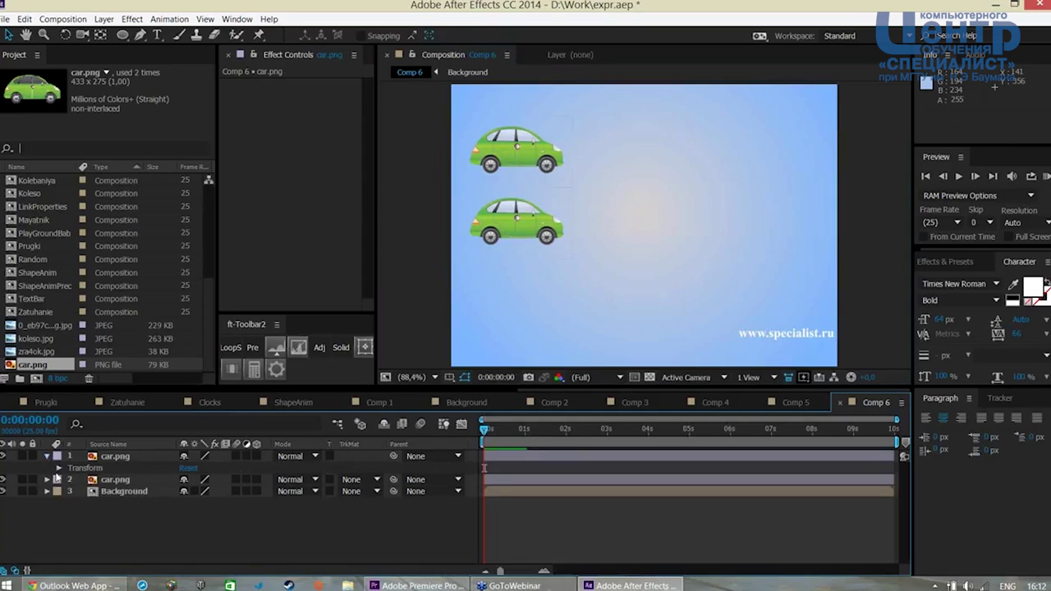
left_click(59, 468)
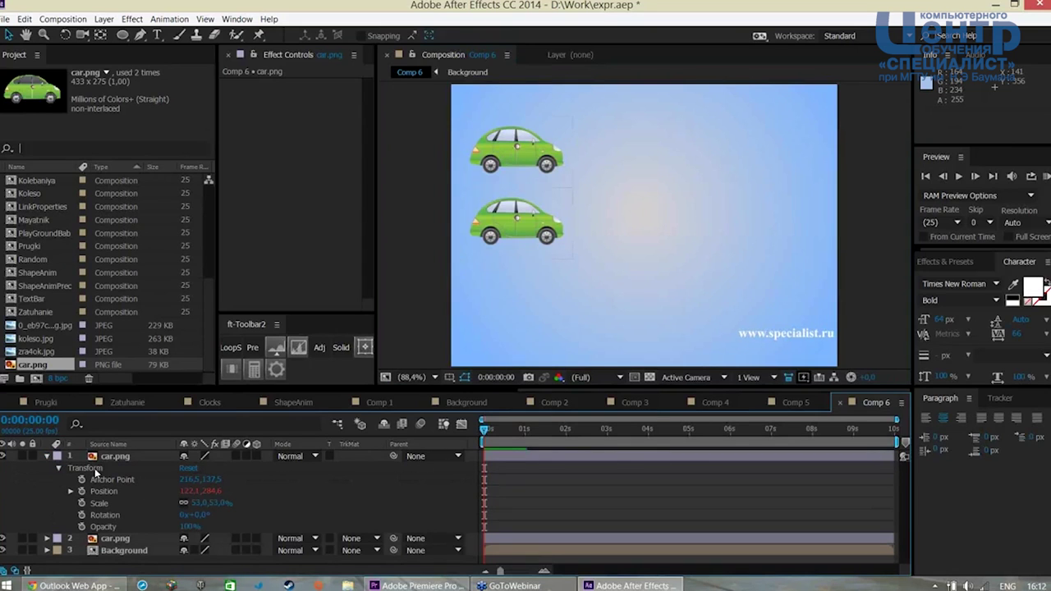
Replace linear with ease in the lower car's Position expression
left_click(113, 460)
key("p")
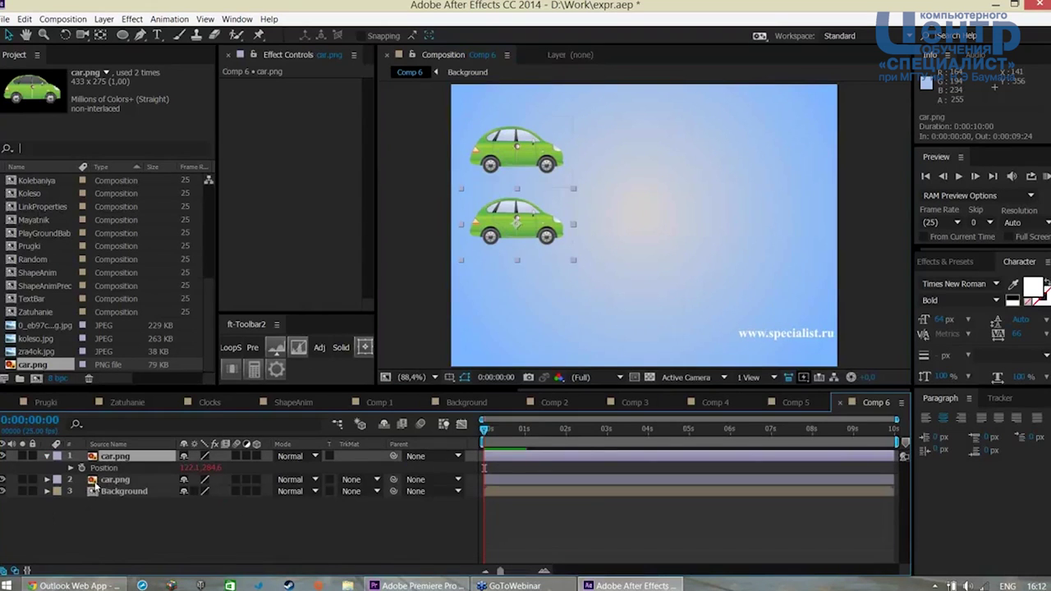
left_click(71, 467)
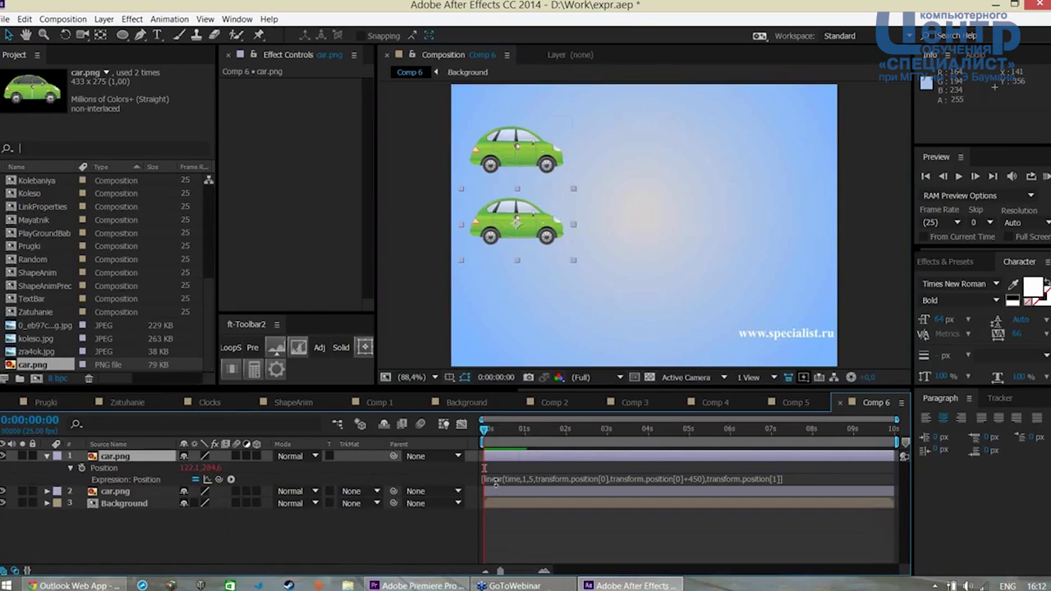
left_click(503, 479)
key("Home")
type("[")
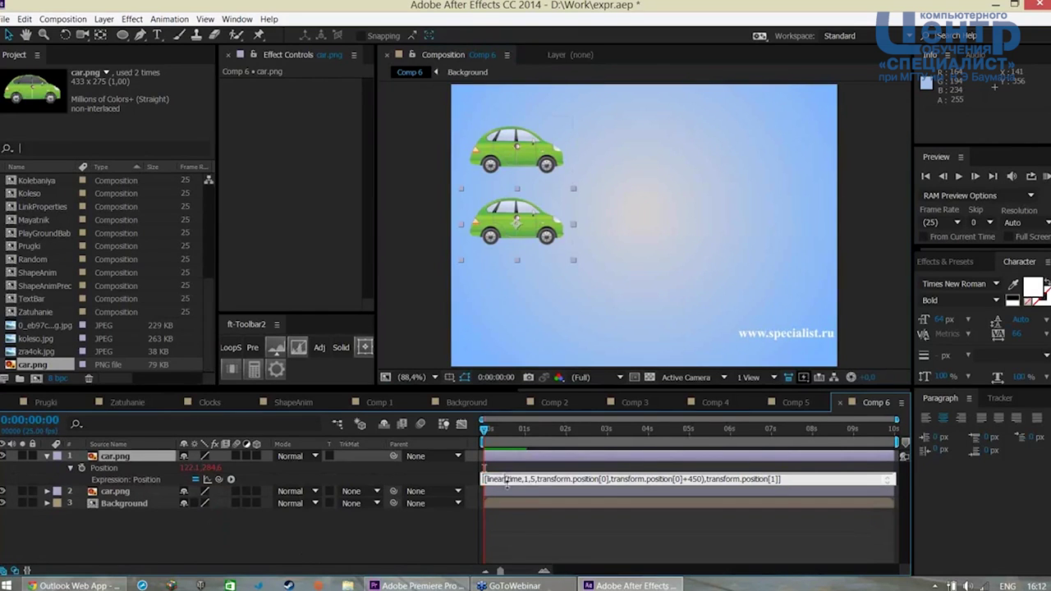
key("Delete")
key("Delete")
key("Delete")
key("Delete")
key("Delete")
key("Delete")
type("e")
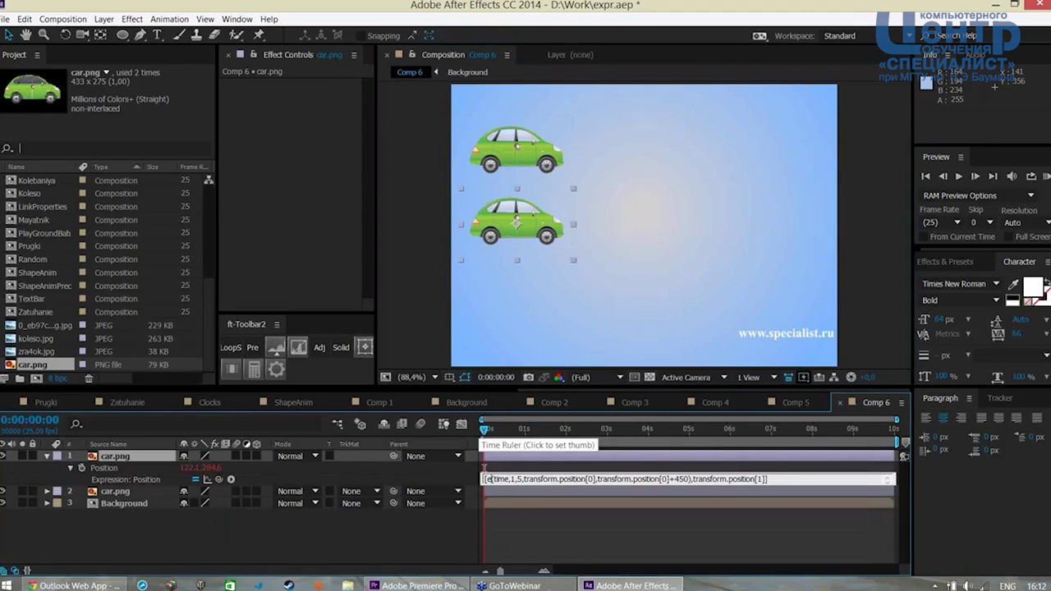
type("ase")
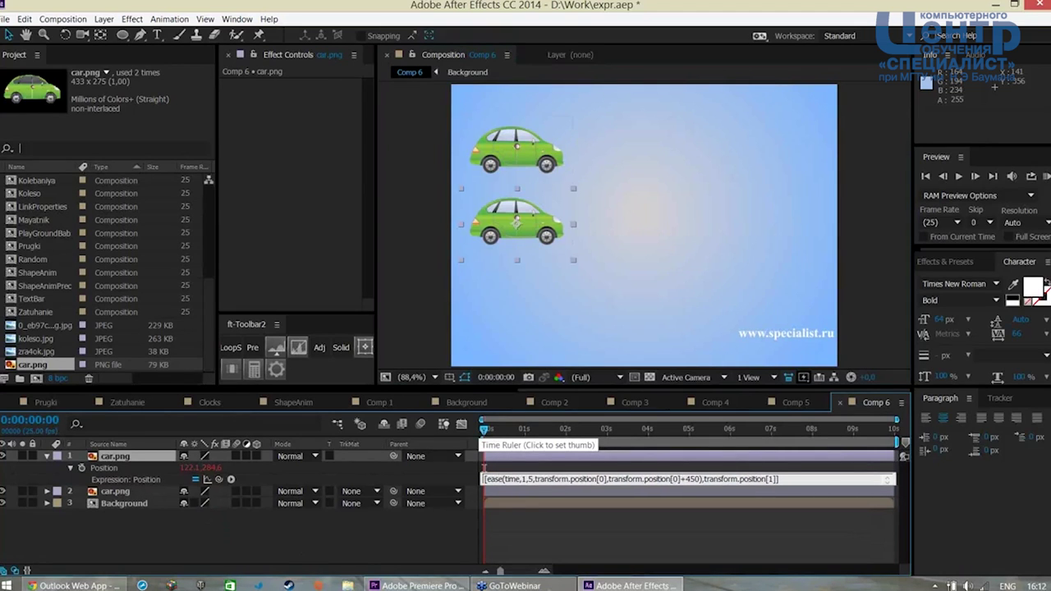
key("KP_Enter")
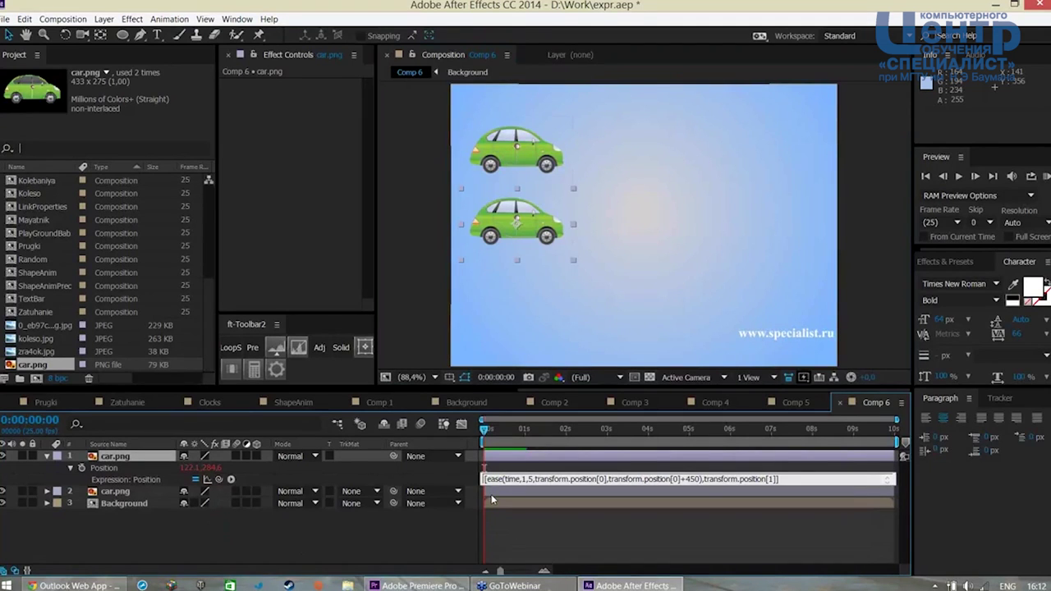
Preview both cars moving and check their positions at about 4 seconds
left_click(509, 543)
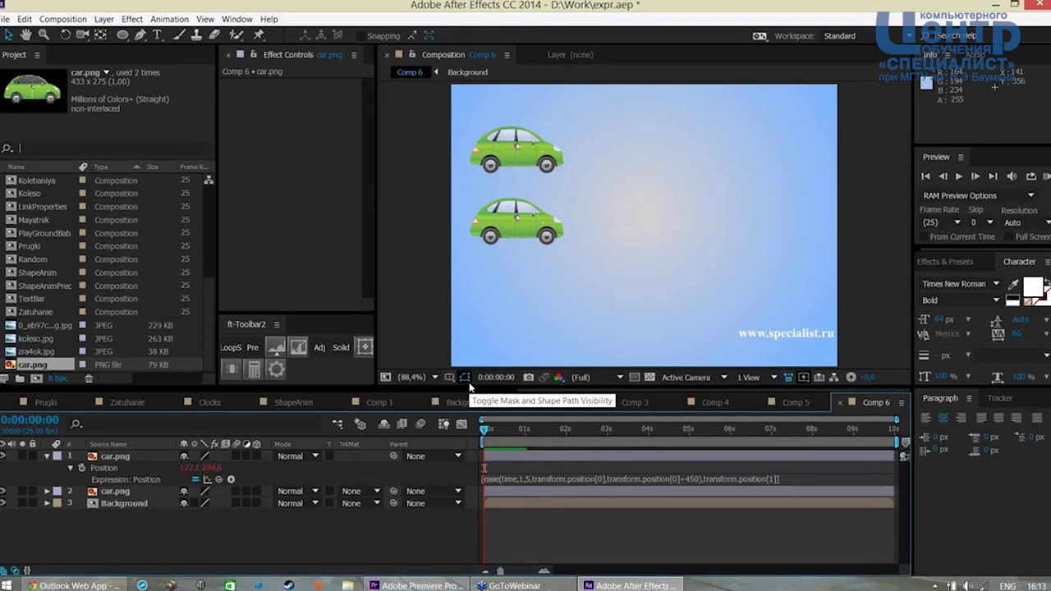
key("space")
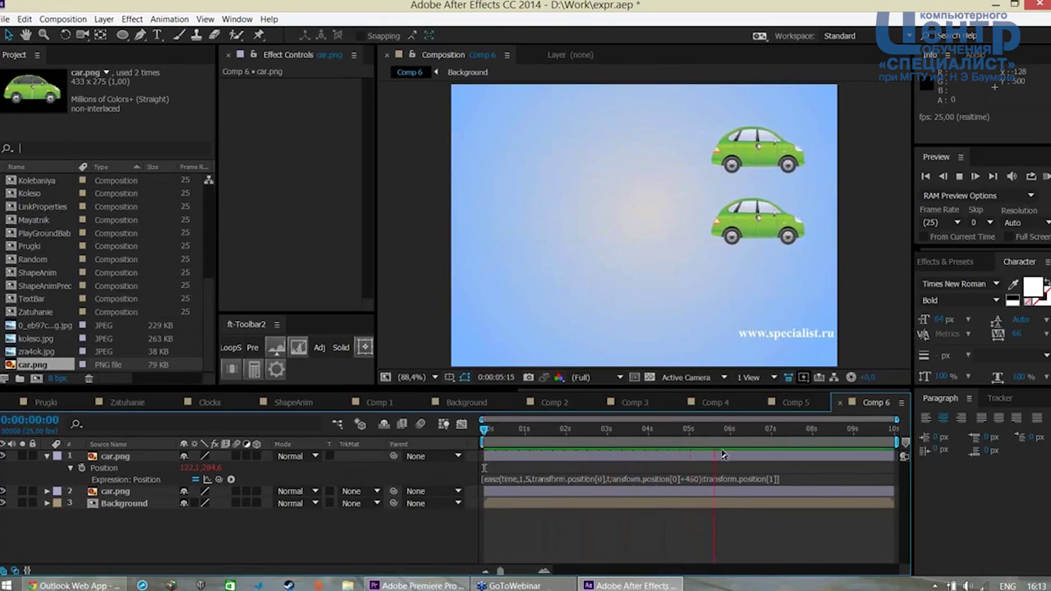
key("space")
key("space")
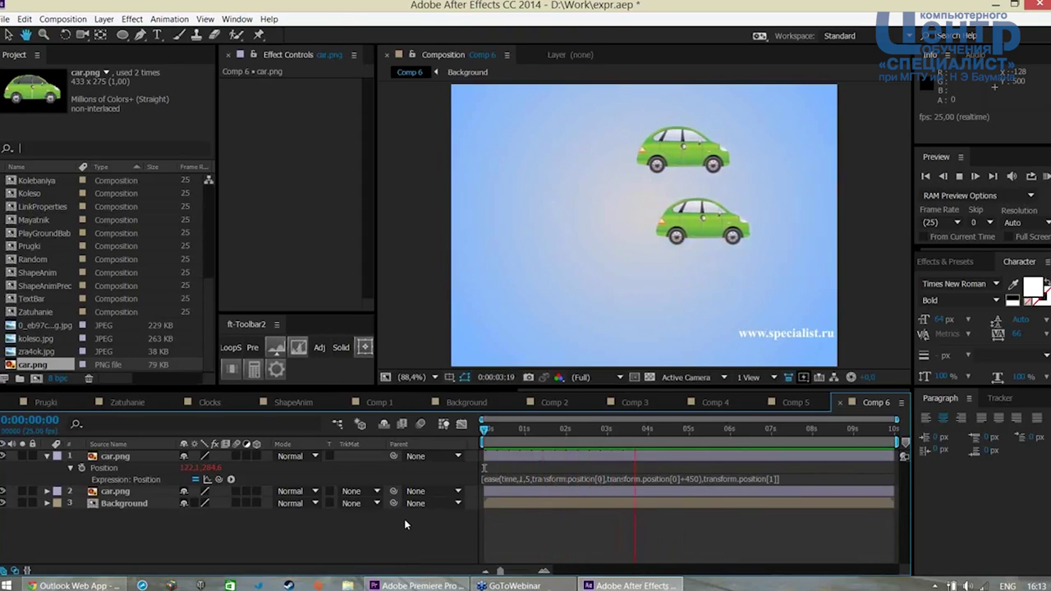
left_click(655, 439)
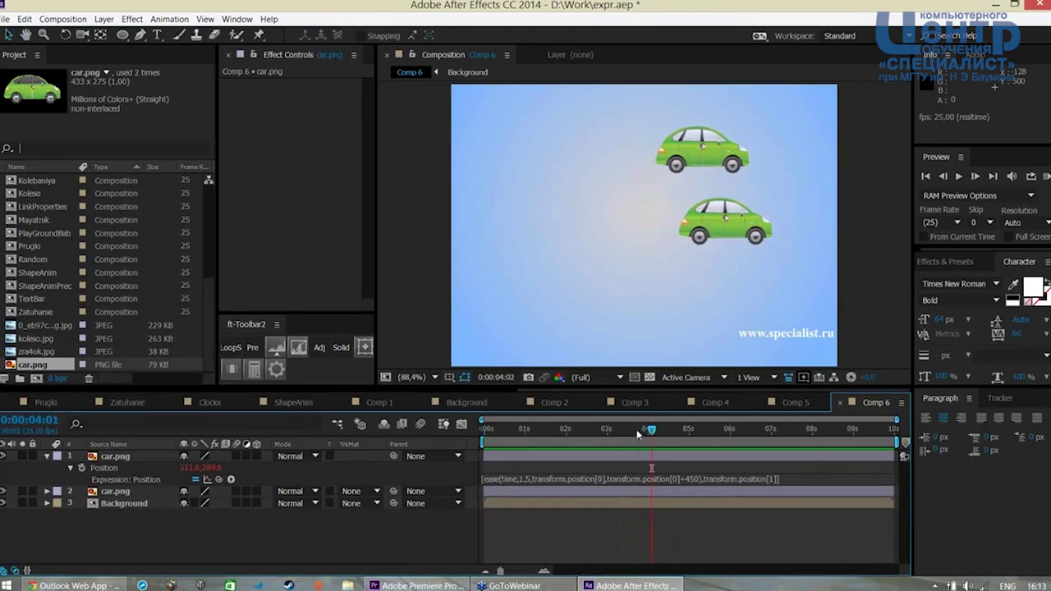
Duplicate the car layer and move the third car to the bottom of the frame
key("Home")
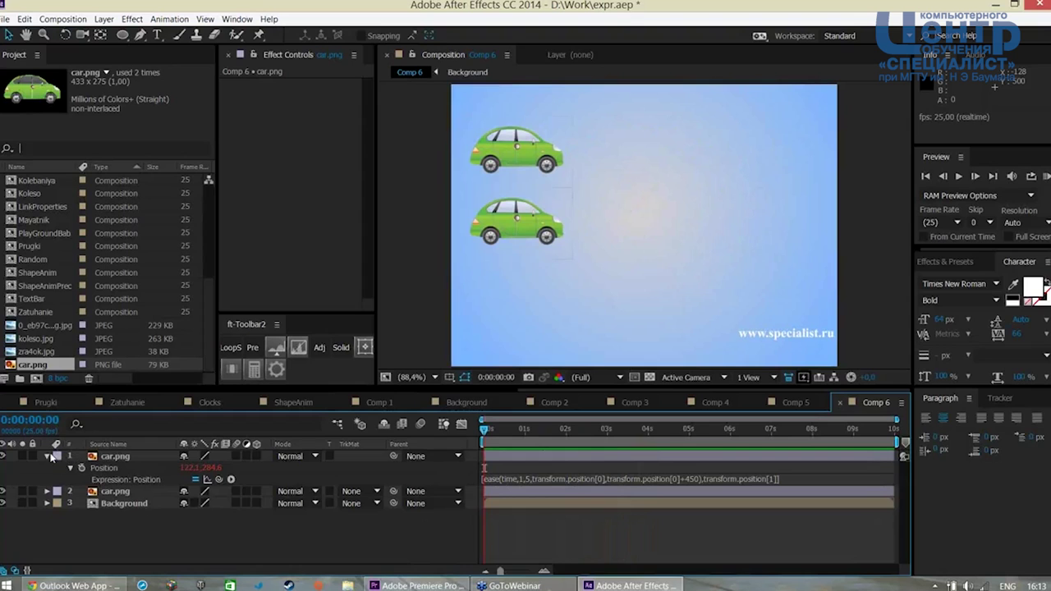
left_click(47, 456)
left_click(119, 457)
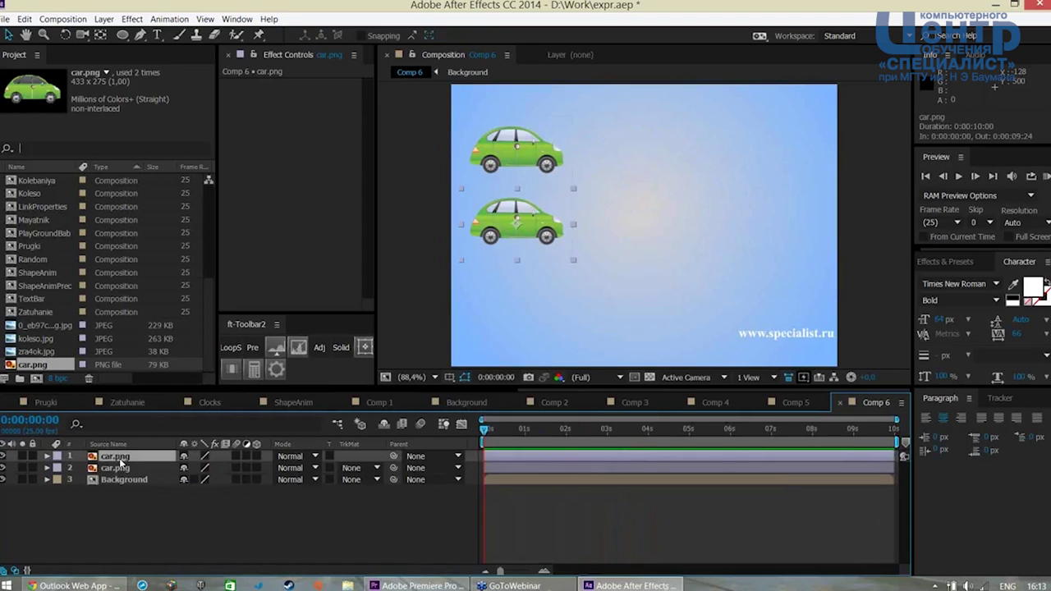
key("ctrl+d")
left_click_drag(541, 238, 539, 319)
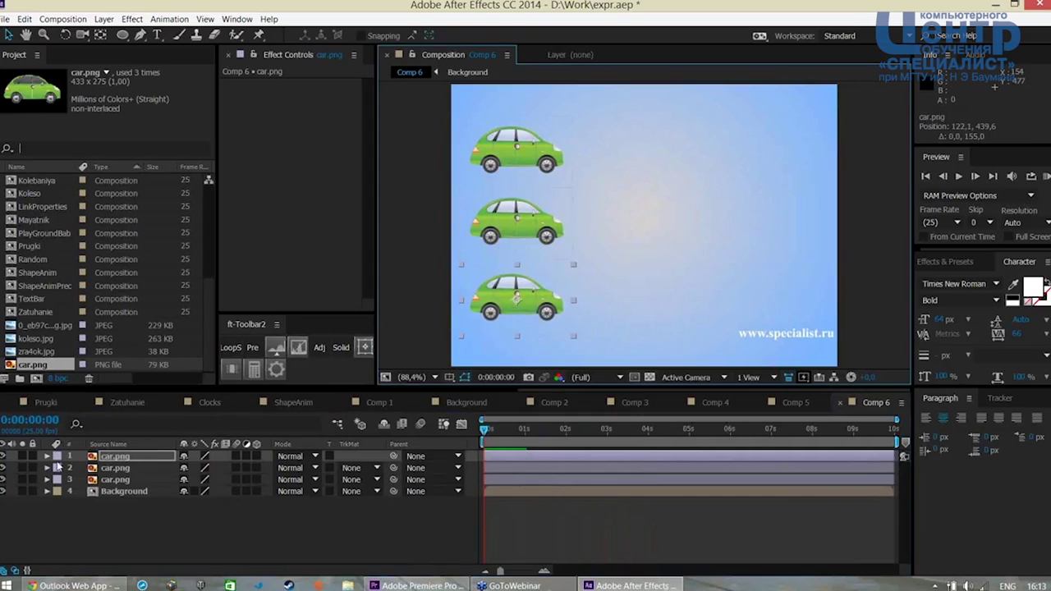
Change ease to ease_in in the new car's Position expression
key("e")
key("e")
left_click(486, 479)
left_click(500, 479)
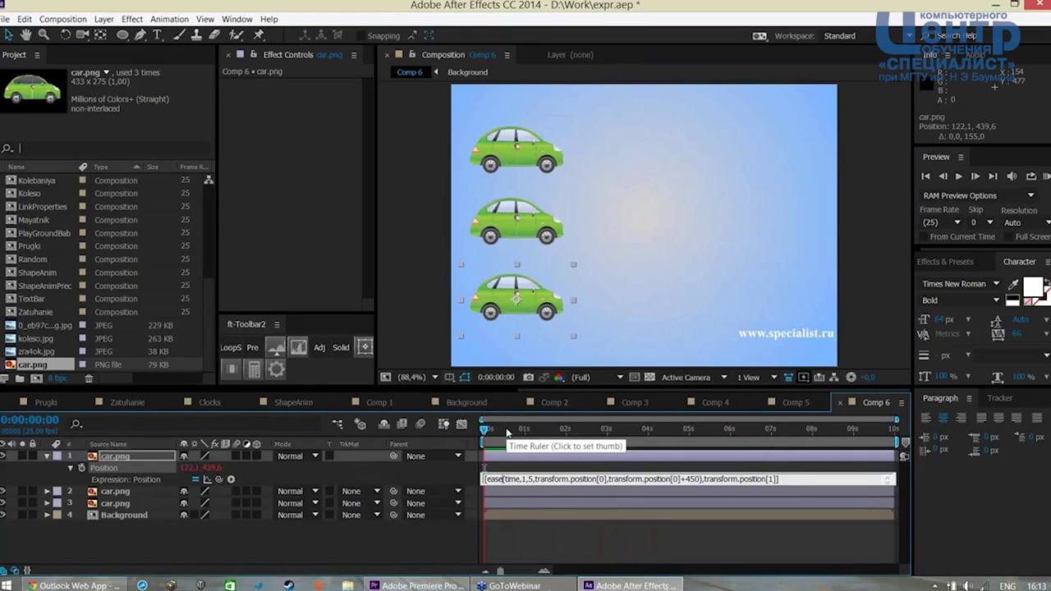
type("_in")
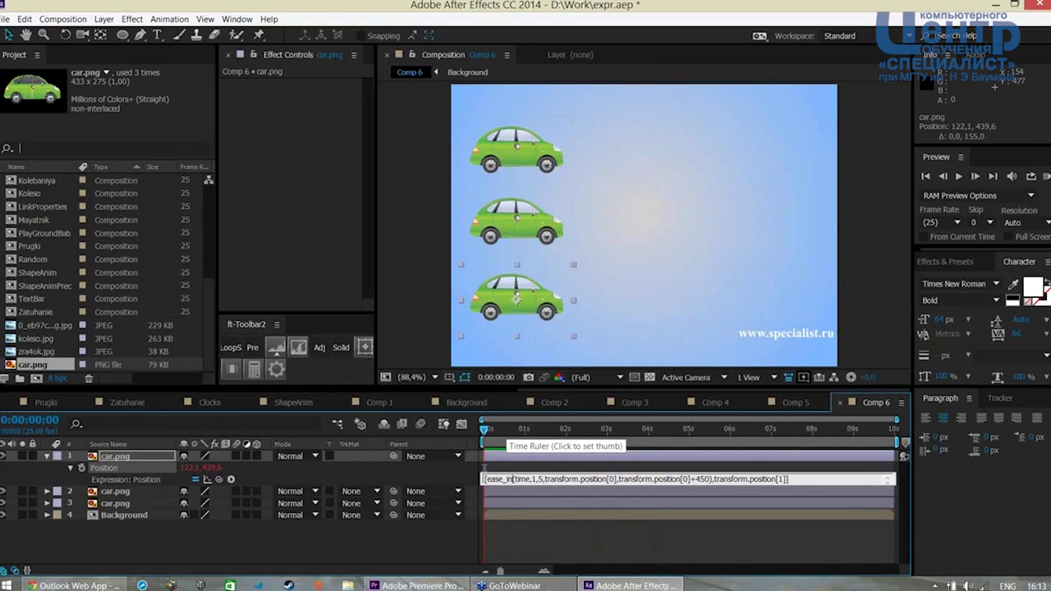
left_click(551, 538)
Preview the three cars driving right with their different easing
key("space")
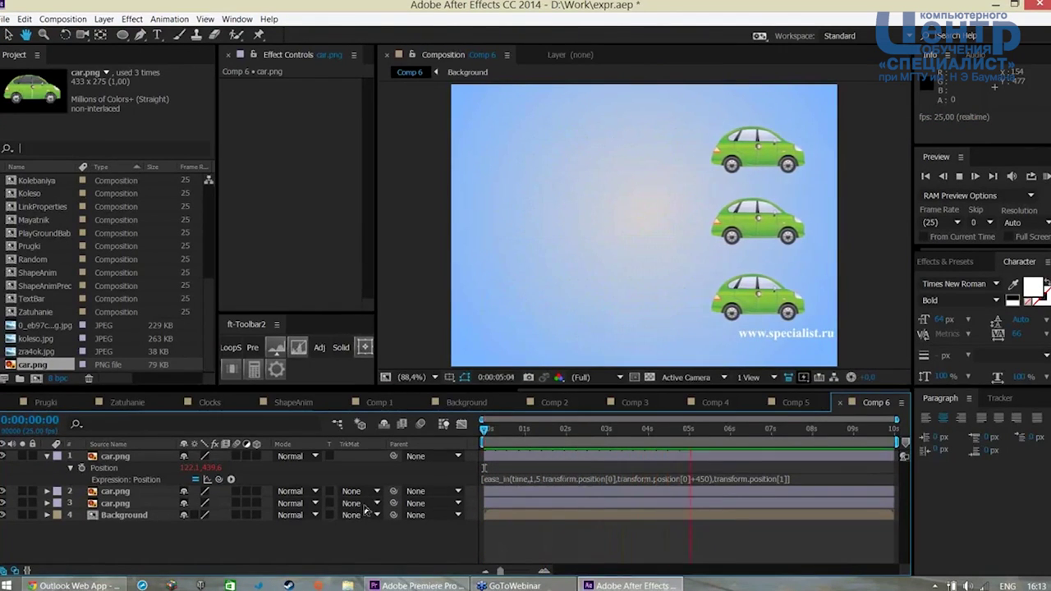
key("space")
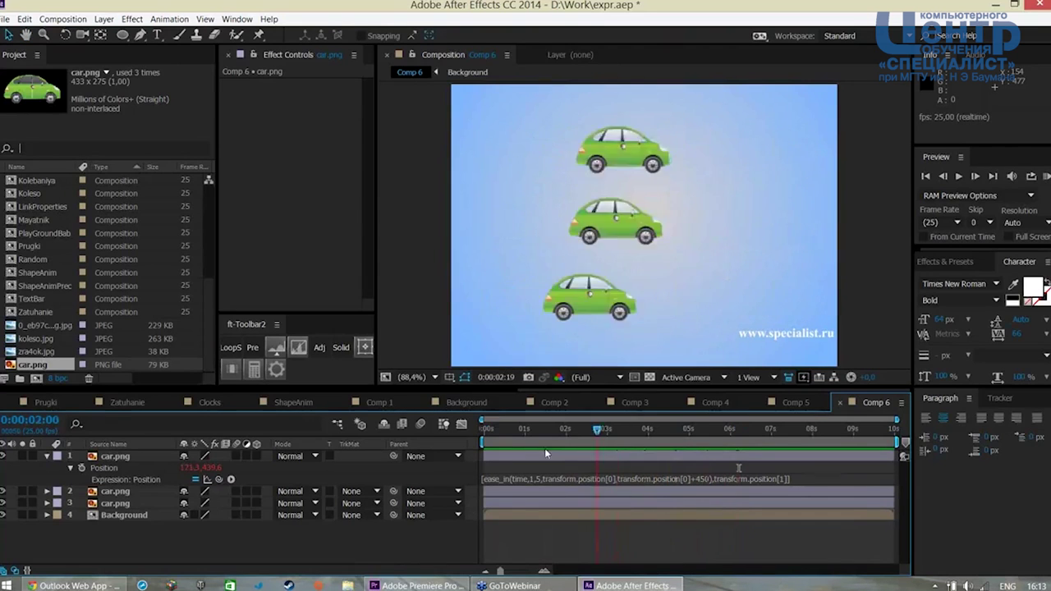
left_click(115, 492)
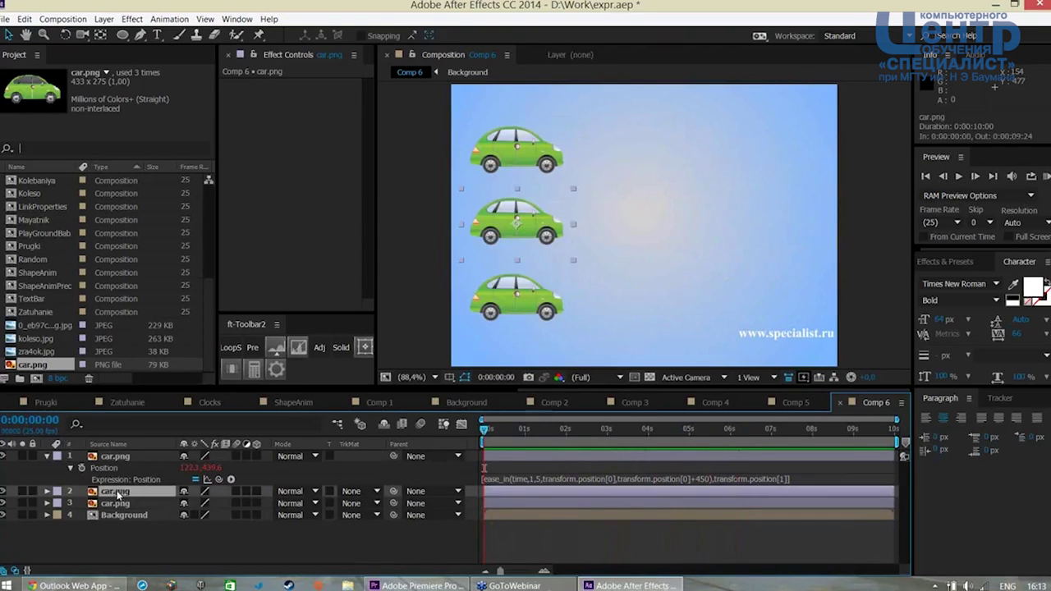
Show Position for both car layers and reveal their ease and linear expressions to compare
left_click(115, 504, "shift")
key("p")
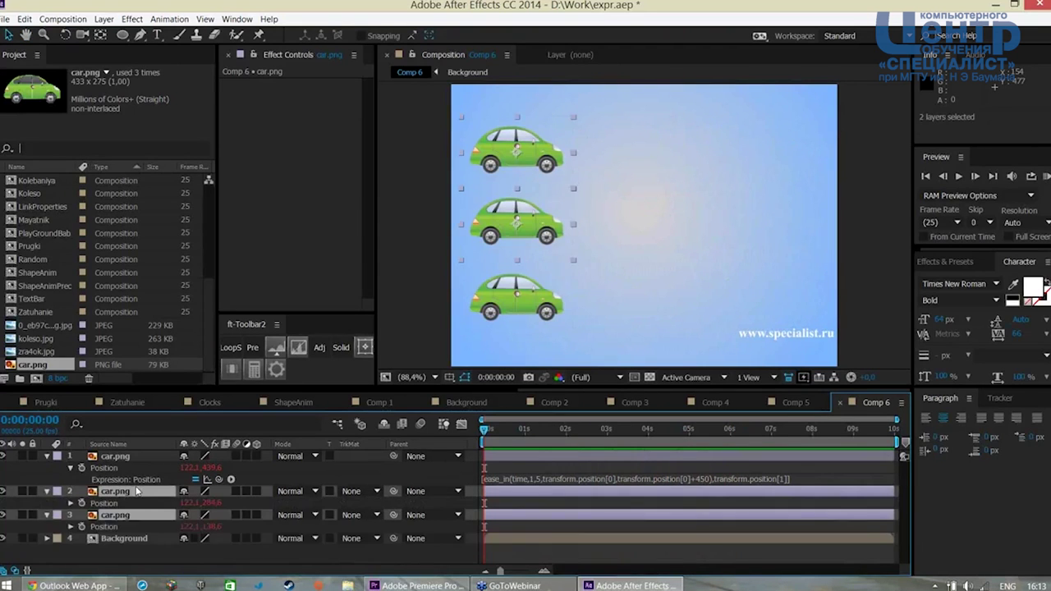
left_click(70, 502)
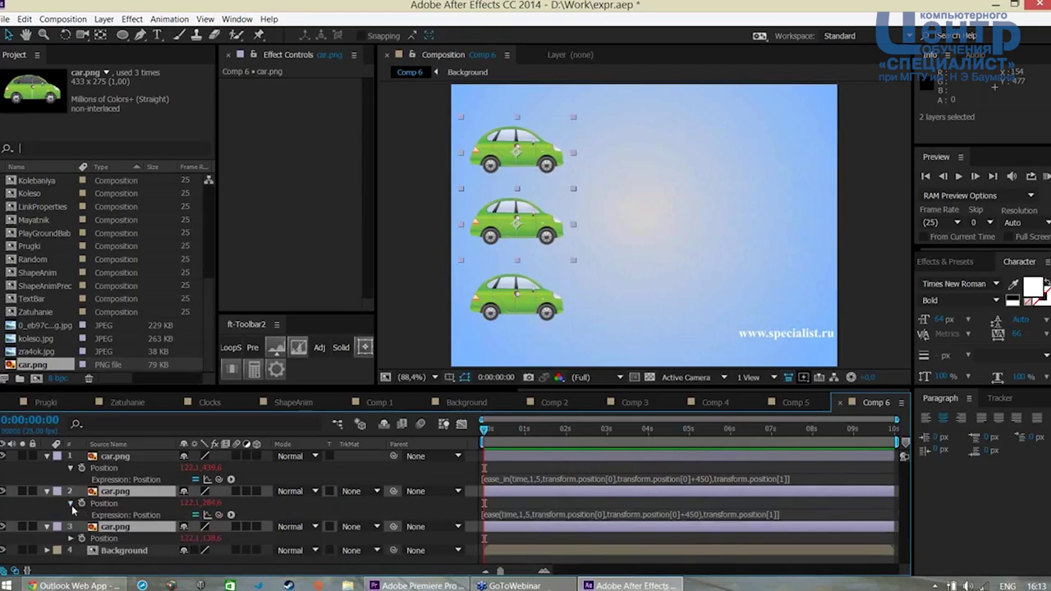
left_click(71, 538)
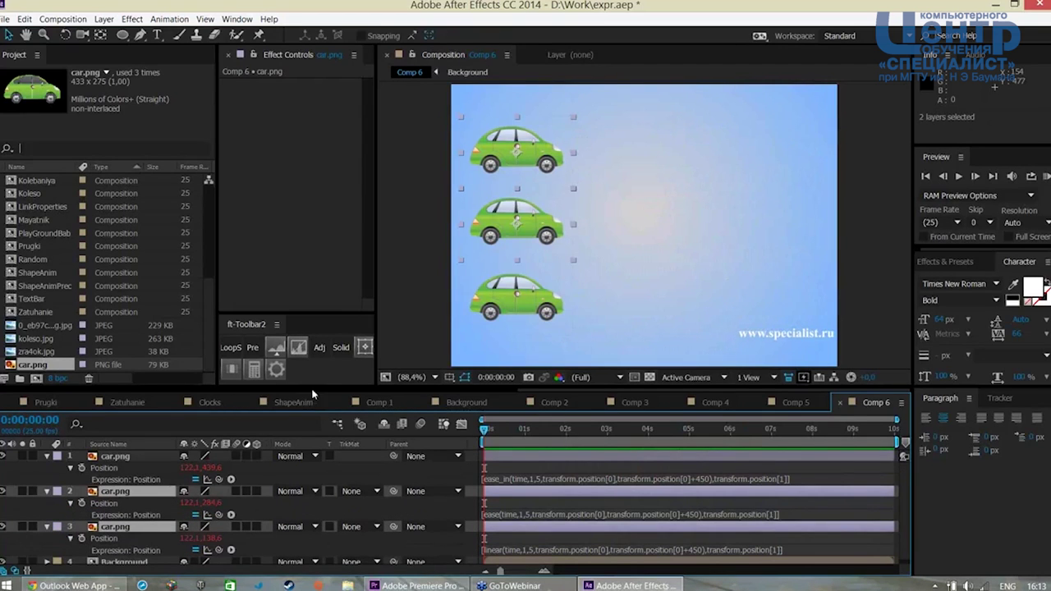
Enlarge the timeline and create Comp 7 at 720×576, 25 fps, 10 seconds
left_click_drag(313, 384, 325, 363)
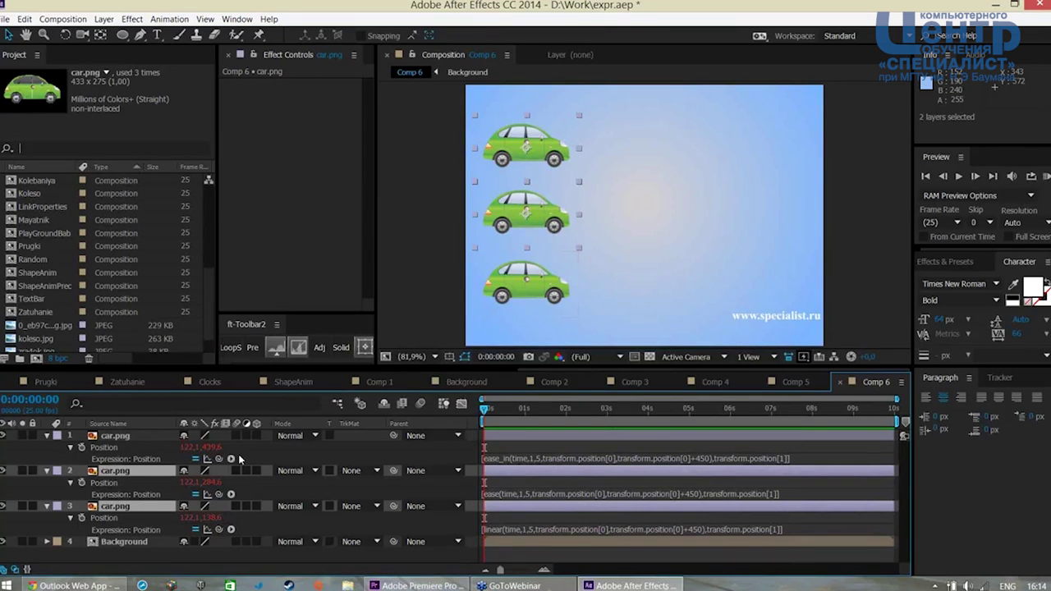
key("ctrl+n")
left_click(675, 542)
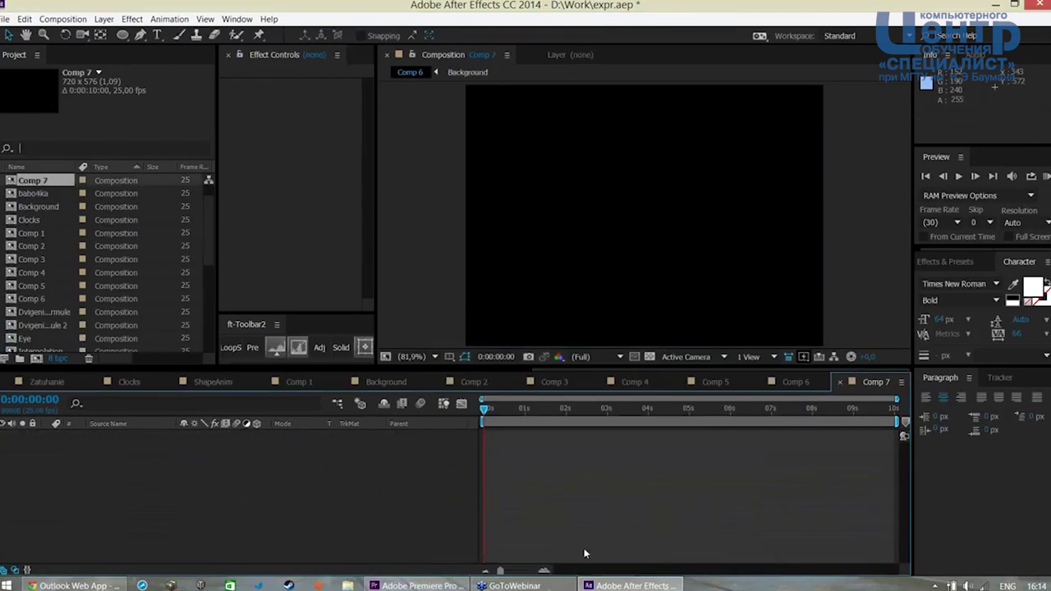
Add the Background gradient and the koleso.jpg wheel image to Comp 7
mouse_move(211, 238)
left_mouse_down()
mouse_move(205, 282)
mouse_move(116, 312)
left_mouse_up()
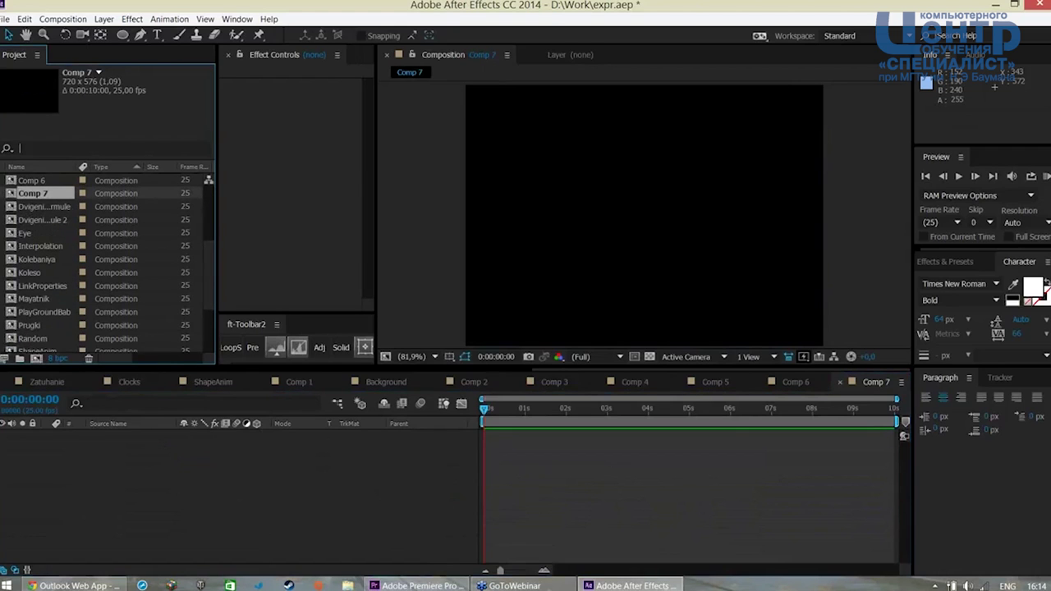
scroll(203, 265, "down", 5)
scroll(206, 254, "down", 1)
scroll(206, 247, "up", 5)
scroll(201, 300, "down", 3)
scroll(201, 300, "down", 2)
scroll(204, 299, "down", 1)
scroll(203, 300, "up", 9)
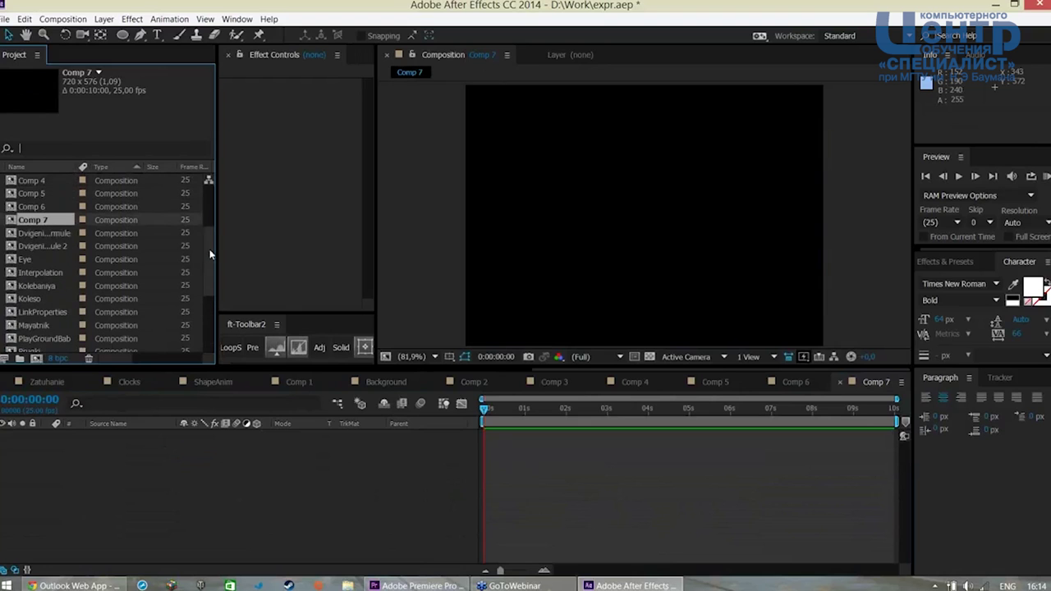
scroll(209, 255, "up", 4)
scroll(209, 223, "up", 3)
mouse_move(29, 206)
left_mouse_down()
mouse_move(141, 381)
mouse_move(82, 485)
left_mouse_up()
scroll(207, 304, "down", 4)
scroll(208, 307, "down", 2)
scroll(207, 312, "down", 1)
scroll(210, 318, "down", 3)
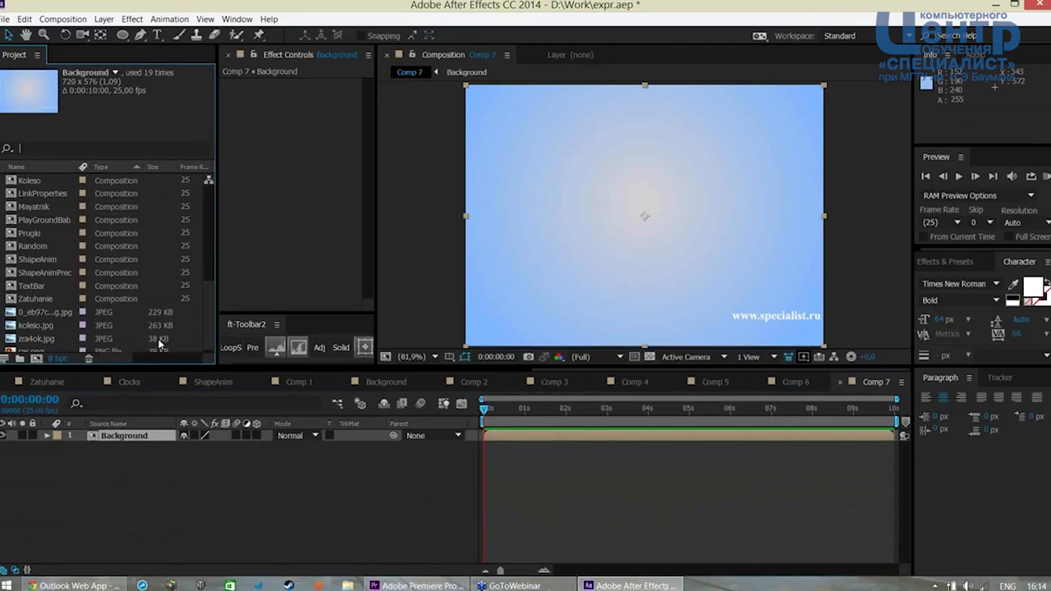
left_click_drag(37, 325, 115, 439)
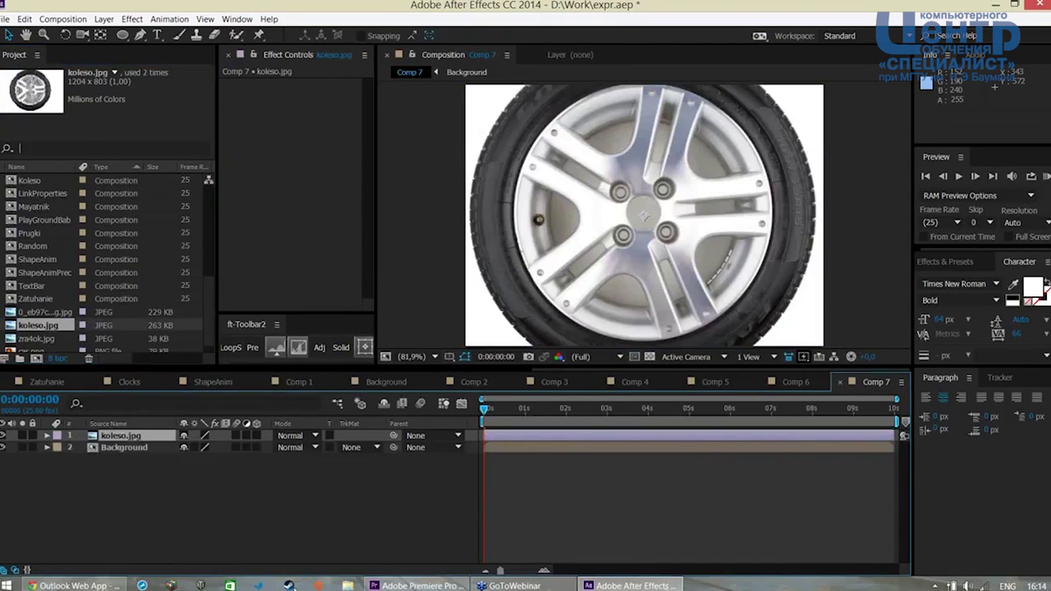
Scale the koleso.jpg wheel layer down to 49%
key("s")
mouse_move(214, 451)
left_mouse_down()
mouse_move(176, 451)
mouse_move(193, 452)
left_mouse_up()
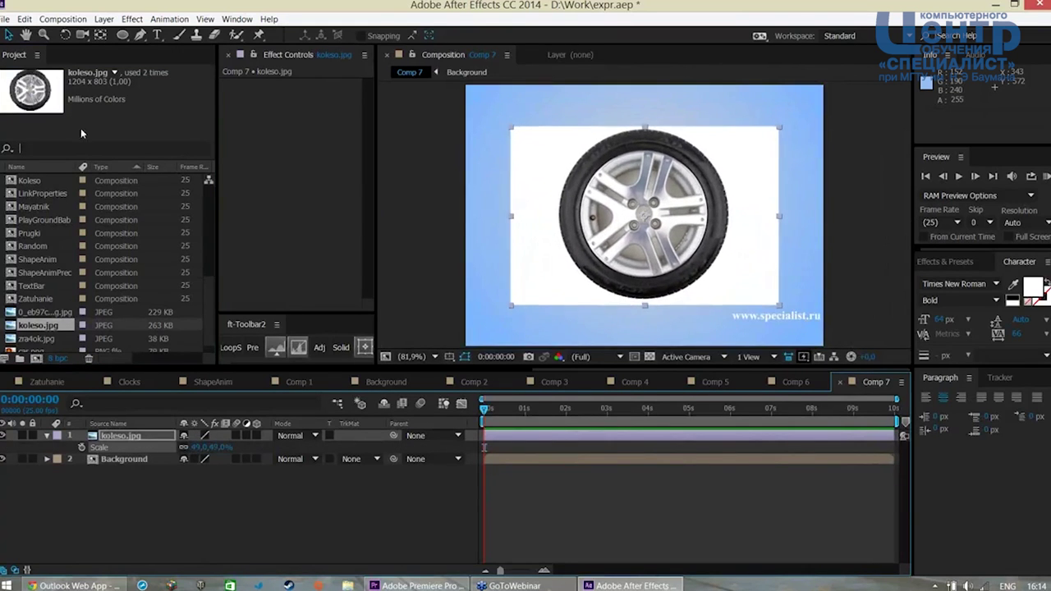
left_click(131, 19)
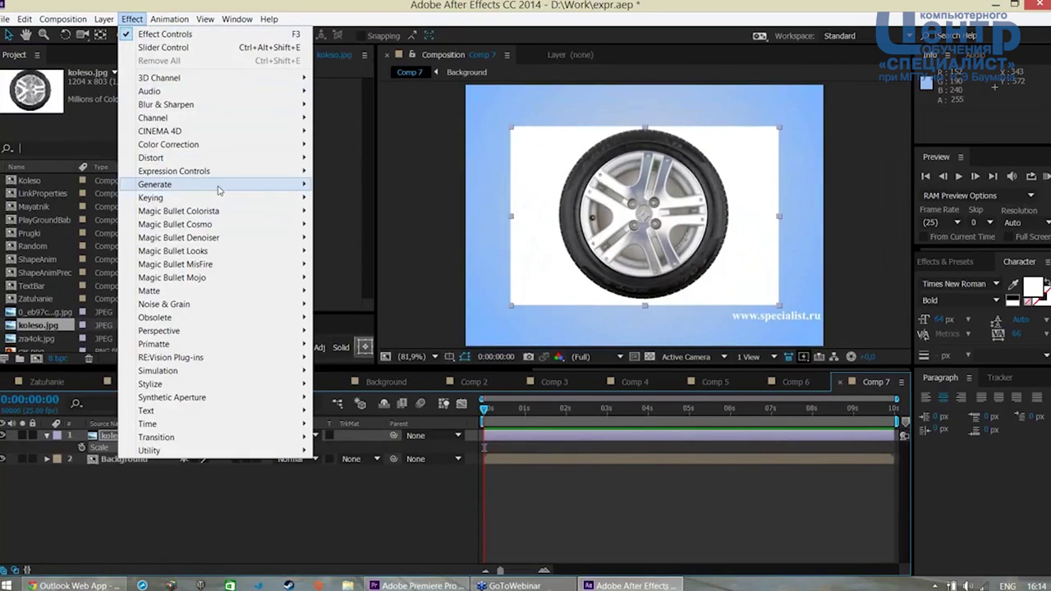
Key out the wheel's white backdrop with Extract, lowering White Point to 229
mouse_move(150, 198)
left_click(404, 265)
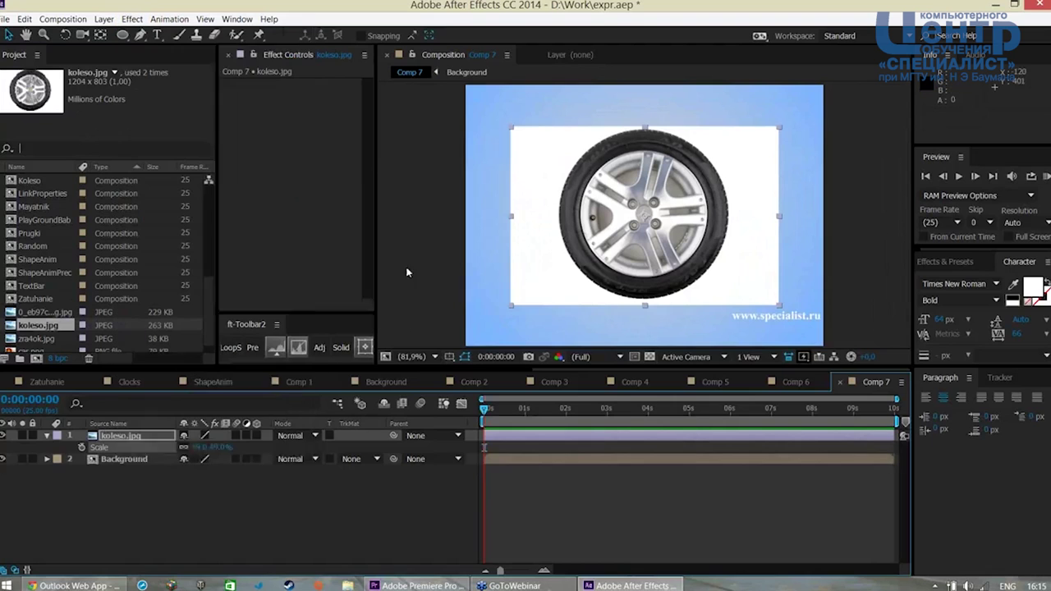
left_click_drag(314, 210, 314, 207)
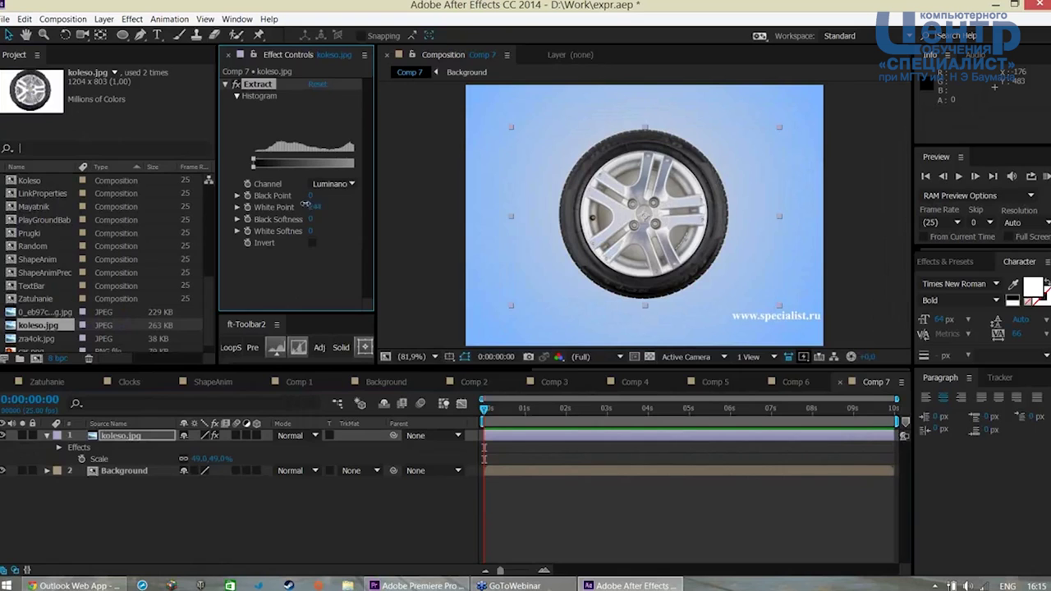
left_click_drag(311, 206, 291, 197)
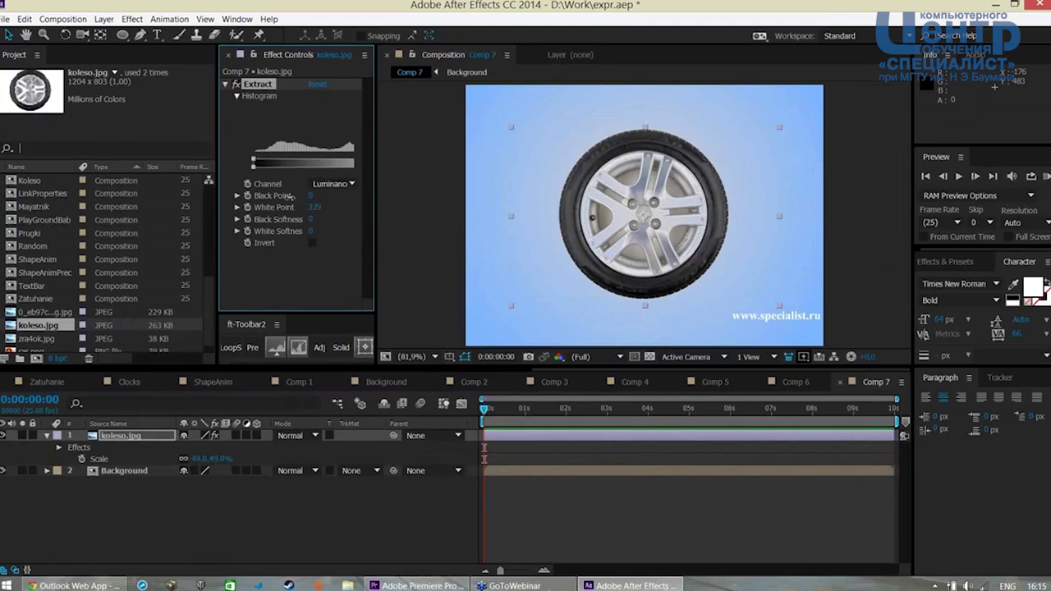
Rescale the koleso.jpg wheel to 37% and collapse its properties
key("u")
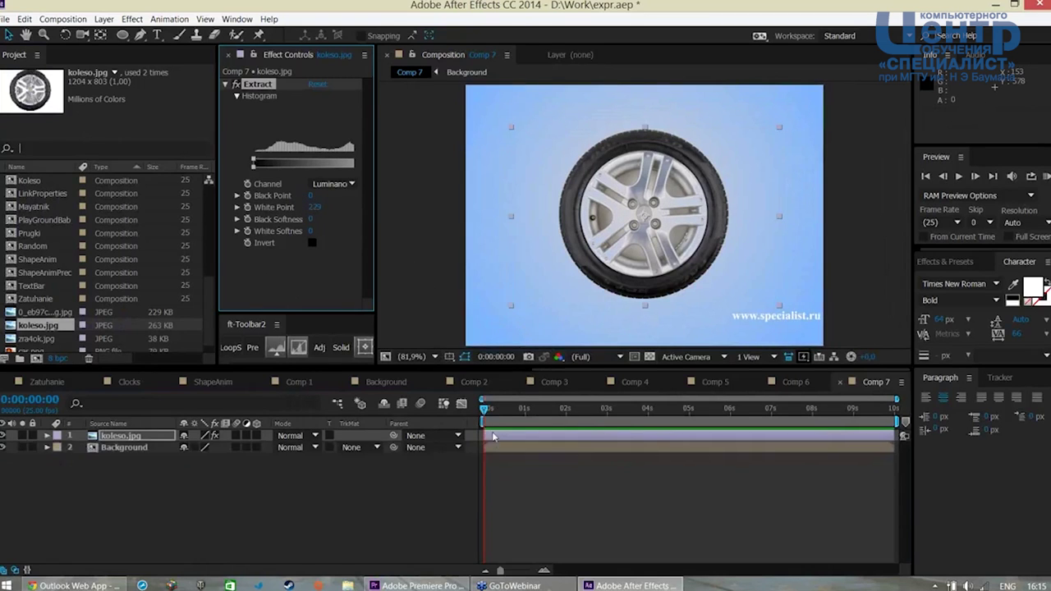
key("s")
left_click_drag(212, 448, 204, 471)
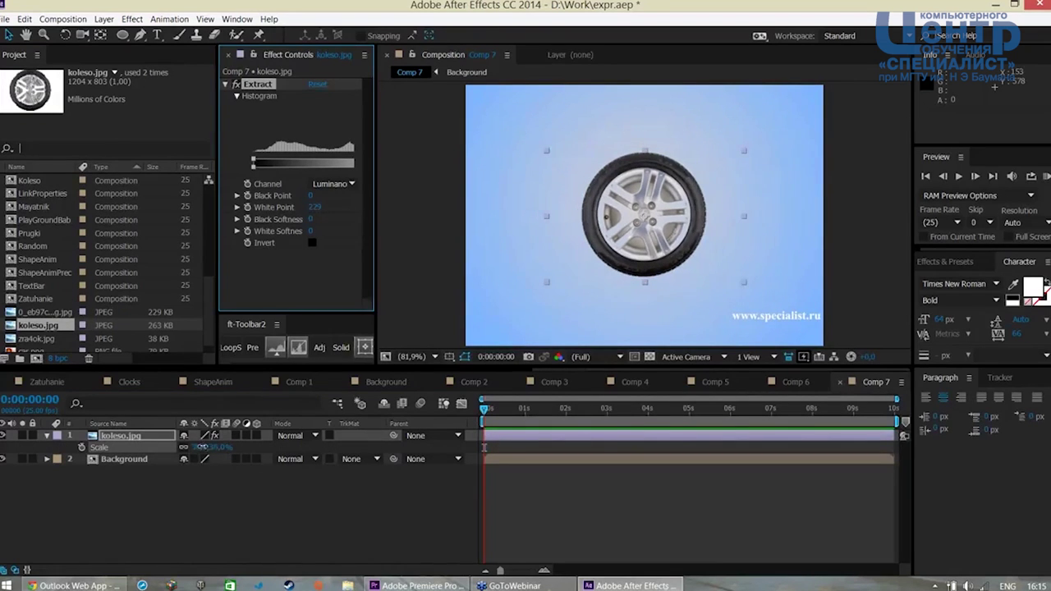
left_click(212, 482)
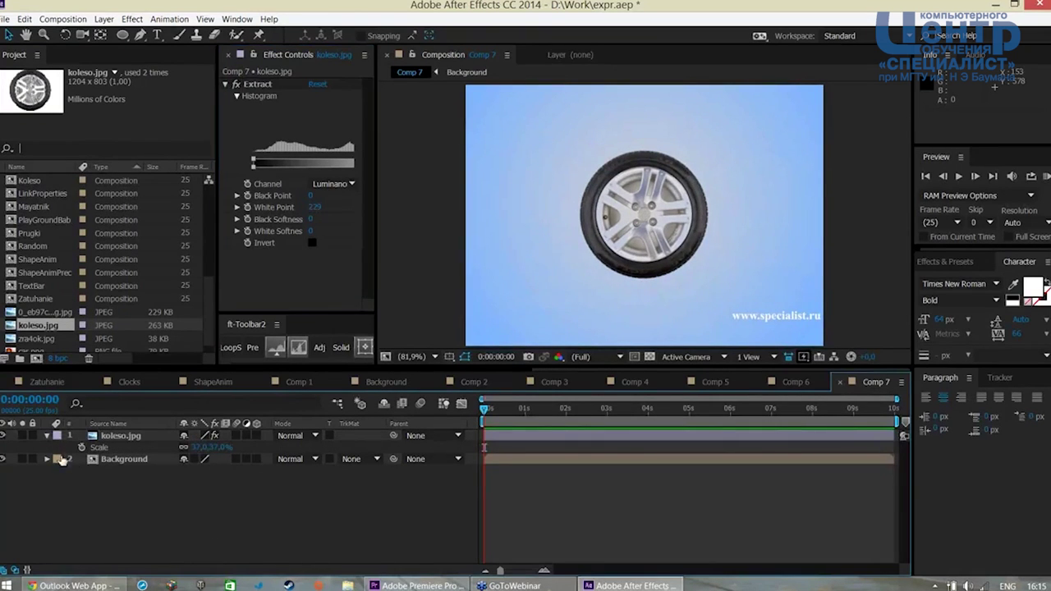
left_click(46, 435)
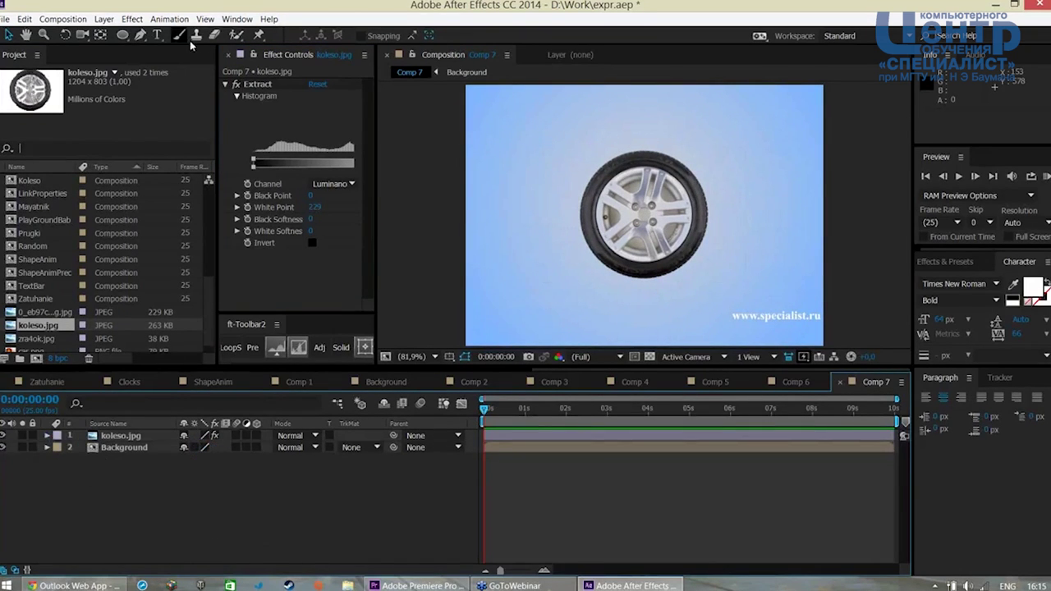
Draw a thin 1B1B1B dark grey rectangle bar just beneath the wheel as a ground line
left_click_drag(123, 34, 160, 39)
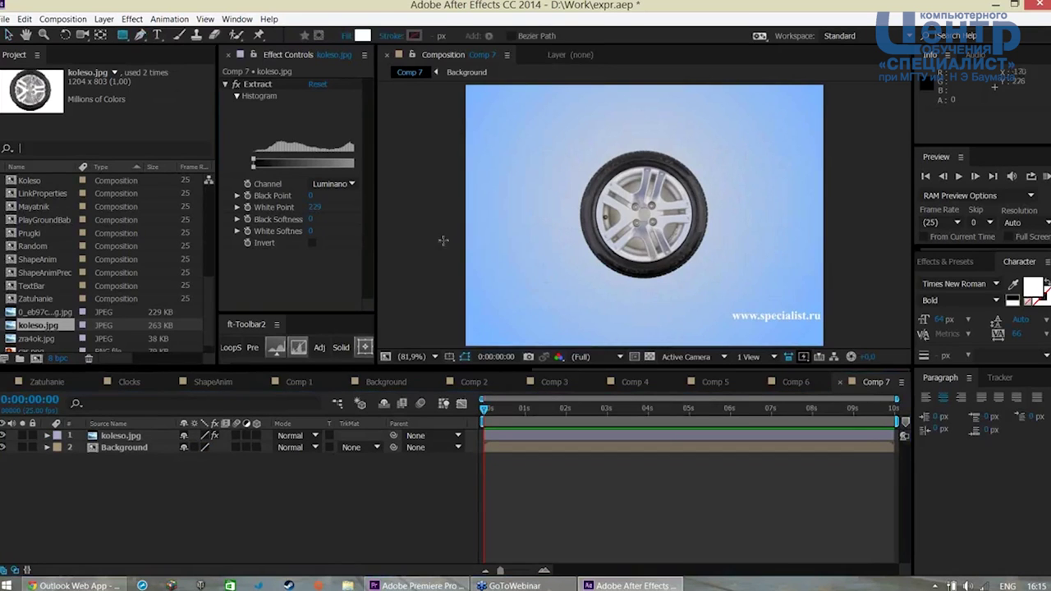
left_click_drag(475, 279, 815, 280)
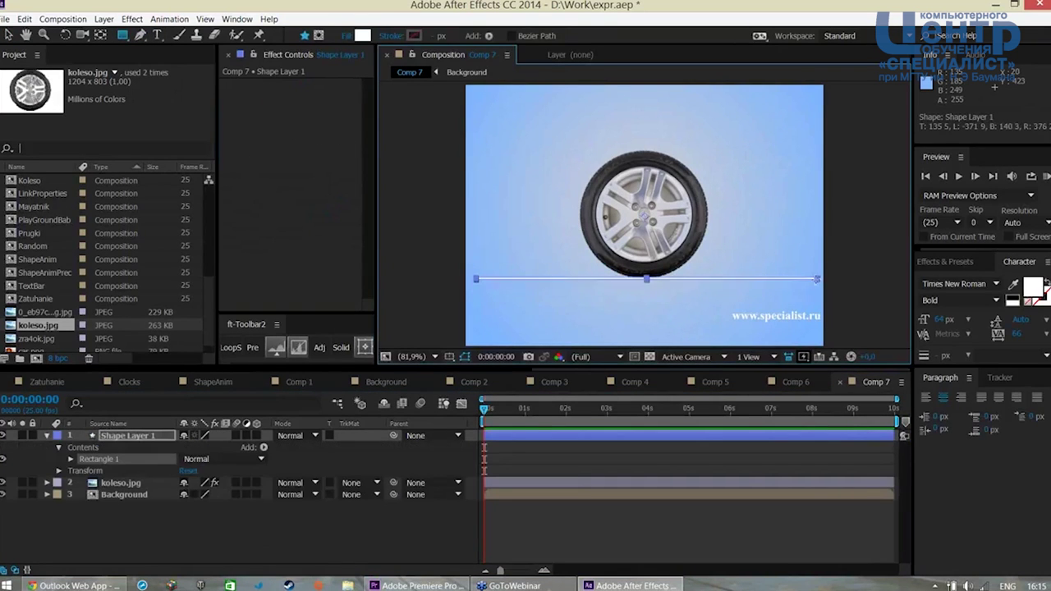
left_click(362, 35)
left_click_drag(481, 438, 435, 447)
left_click(742, 294)
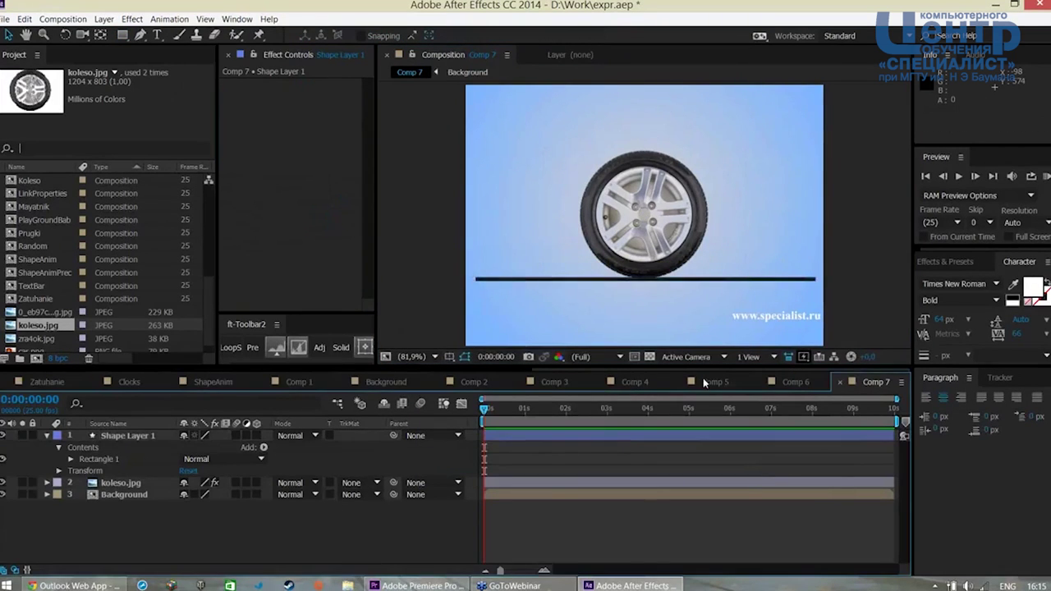
left_click_drag(735, 279, 736, 281)
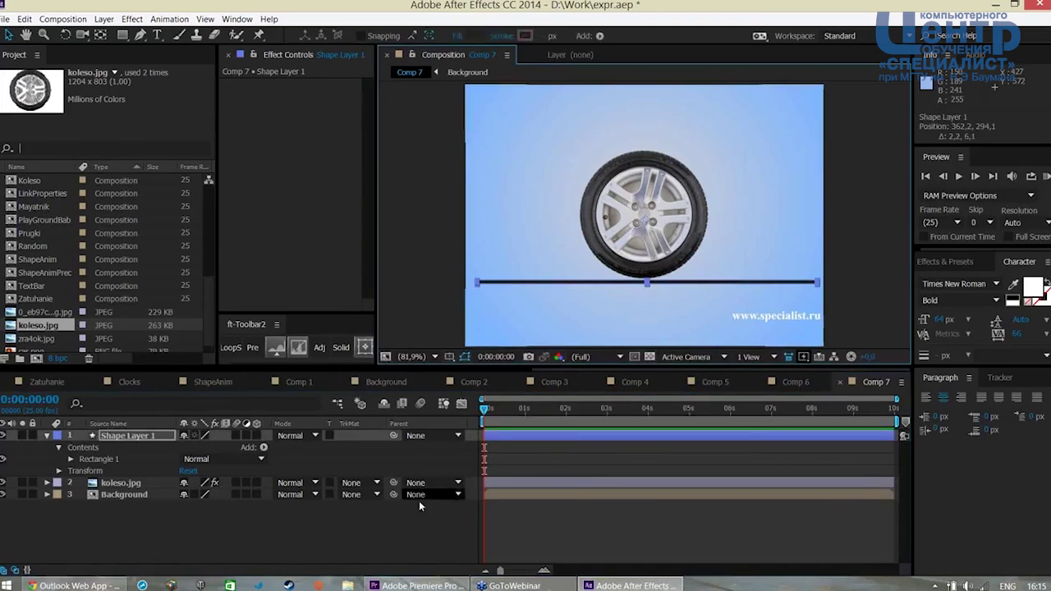
Set a Rotation keyframe at 0:00 on the koleso.jpg wheel layer
left_click(37, 443)
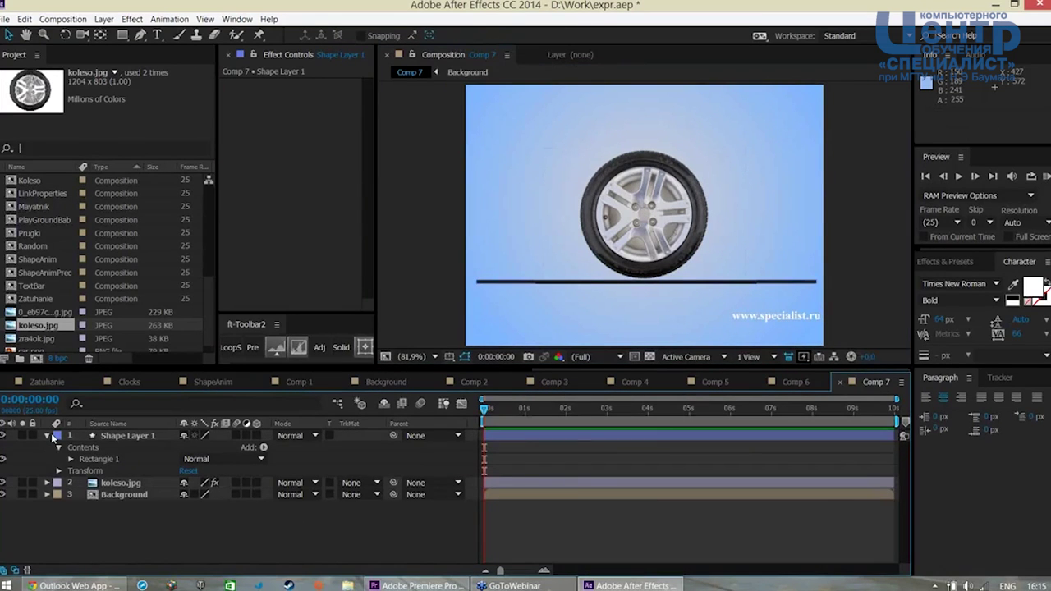
left_click(48, 436)
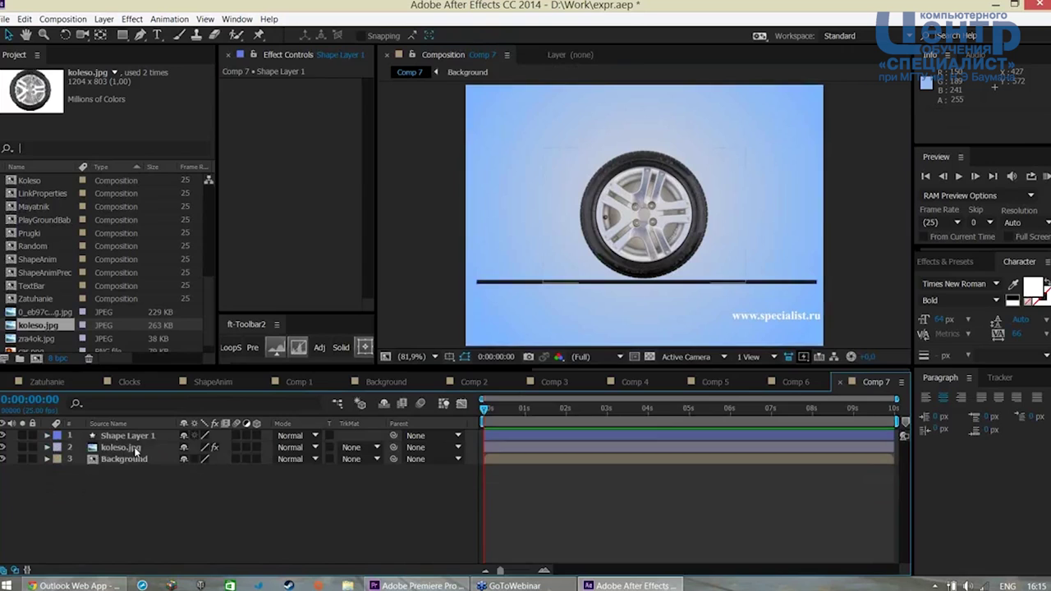
left_click(133, 449)
key("r")
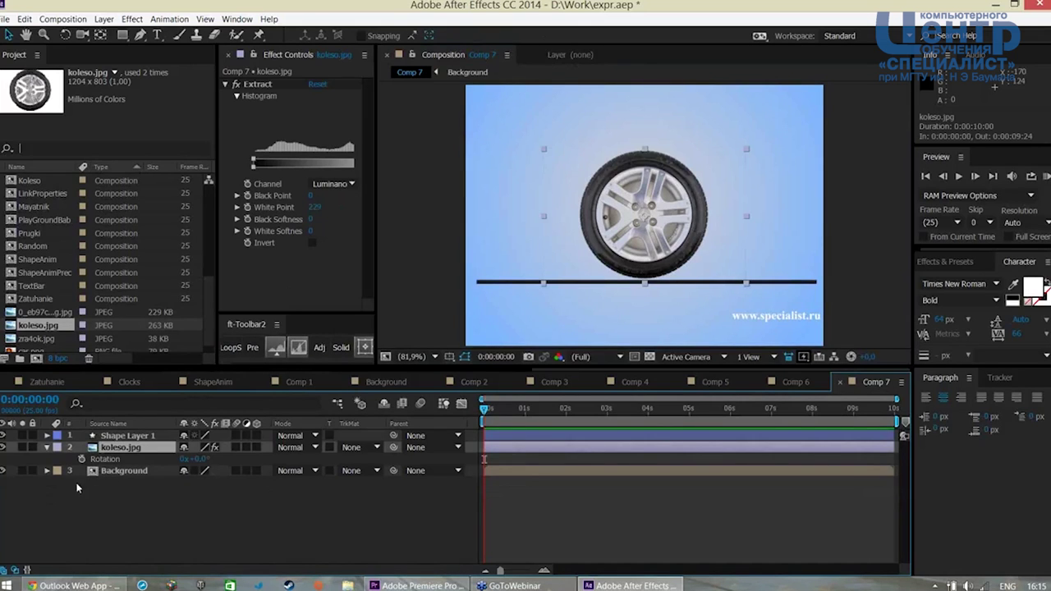
left_click(81, 459)
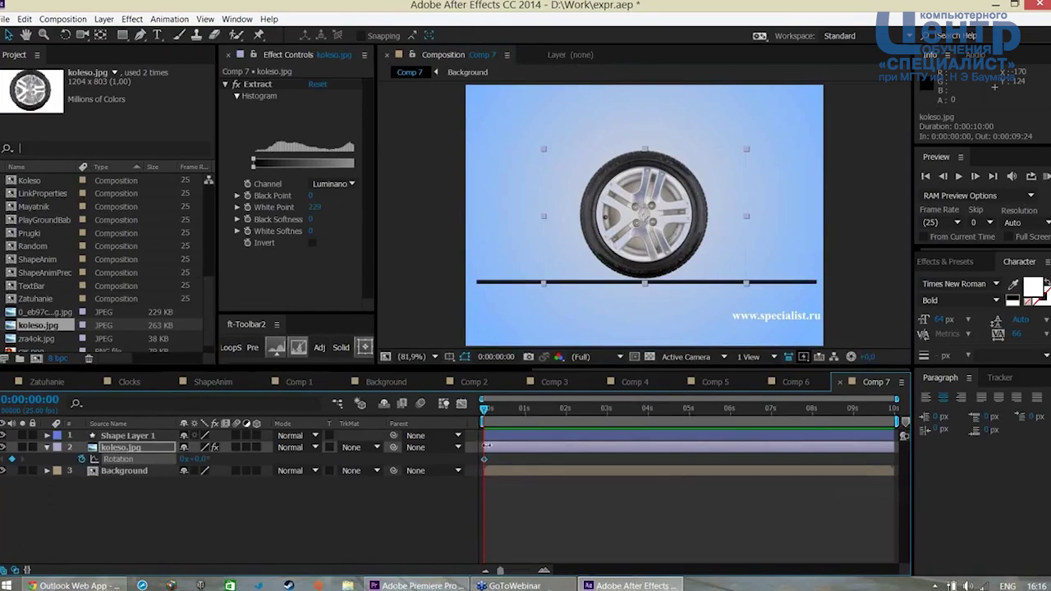
Key the wheel's Rotation to 1x+0.0° at 0:00:09:24 and show its Position too
left_click_drag(487, 409, 942, 426)
left_click_drag(189, 460, 456, 465)
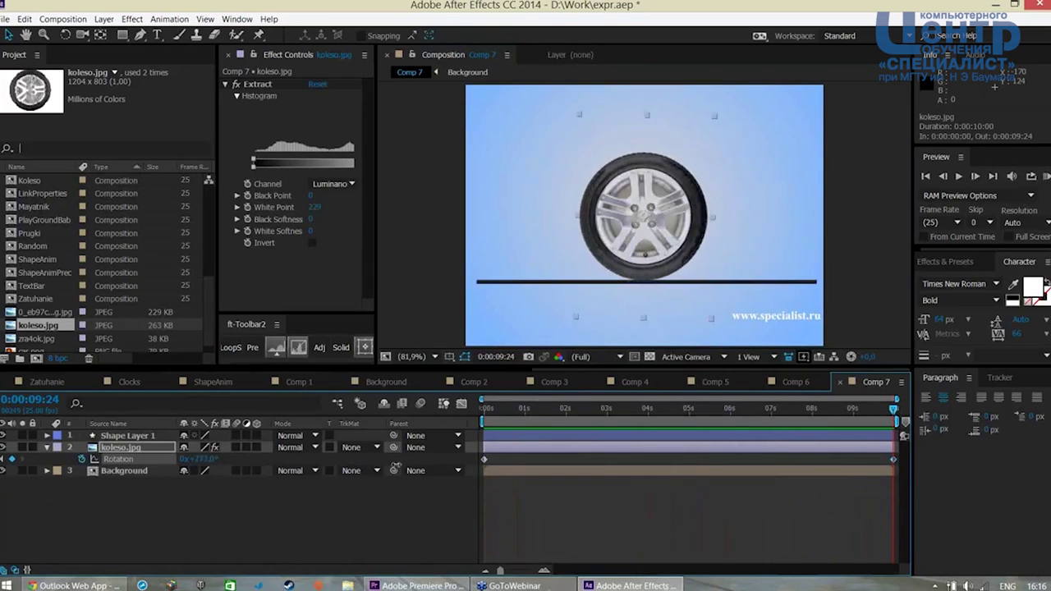
left_click_drag(456, 465, 450, 461)
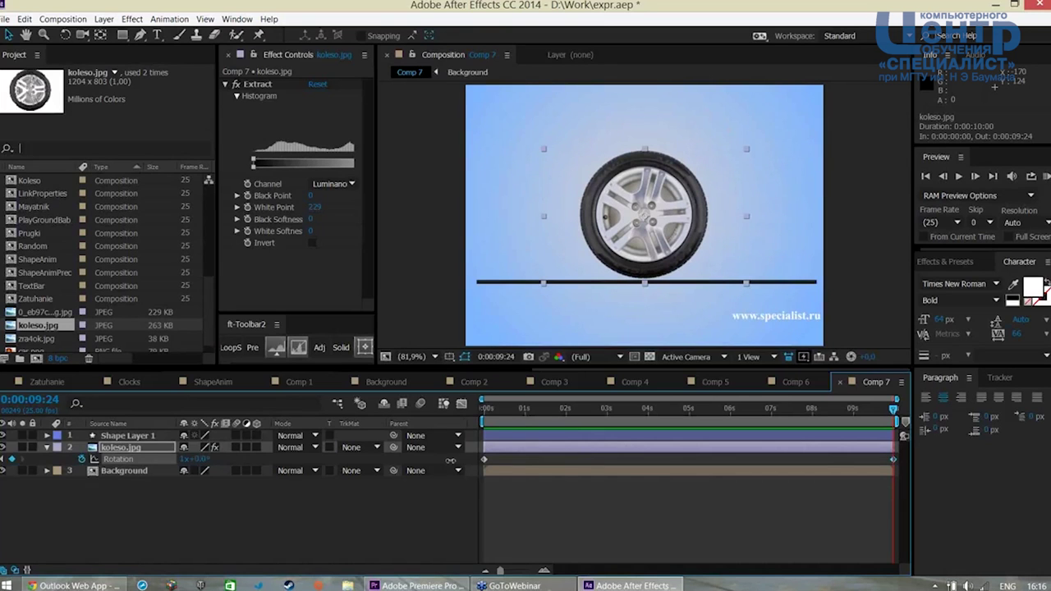
left_click(229, 491)
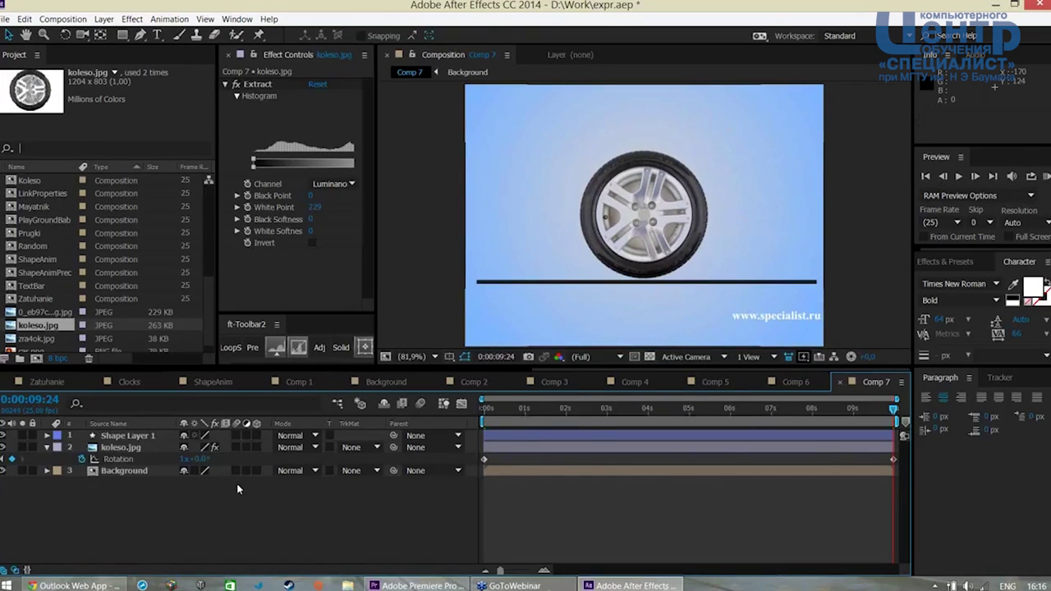
left_click(120, 447)
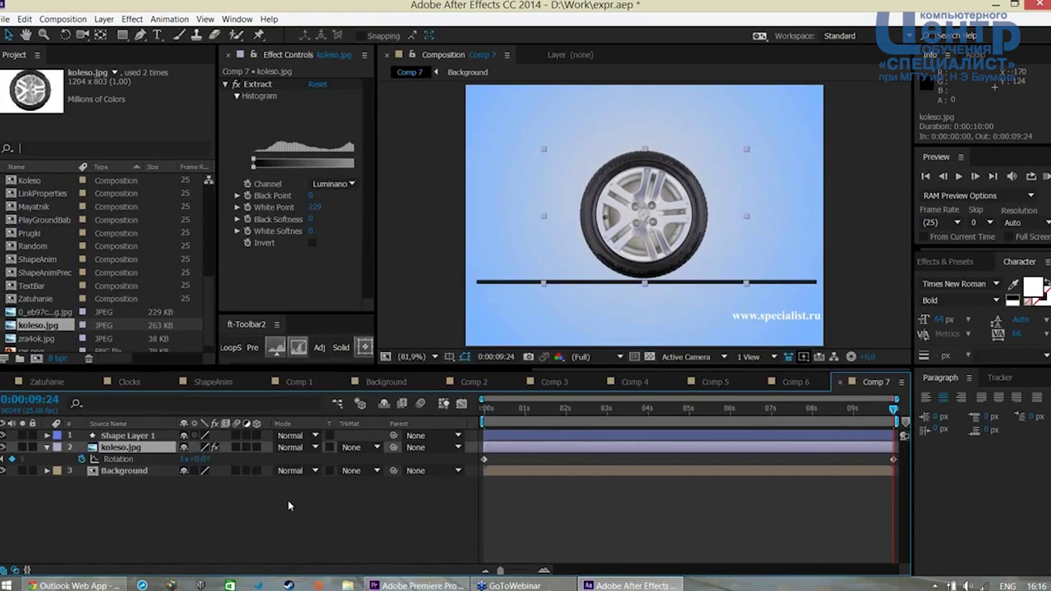
key("shift+p")
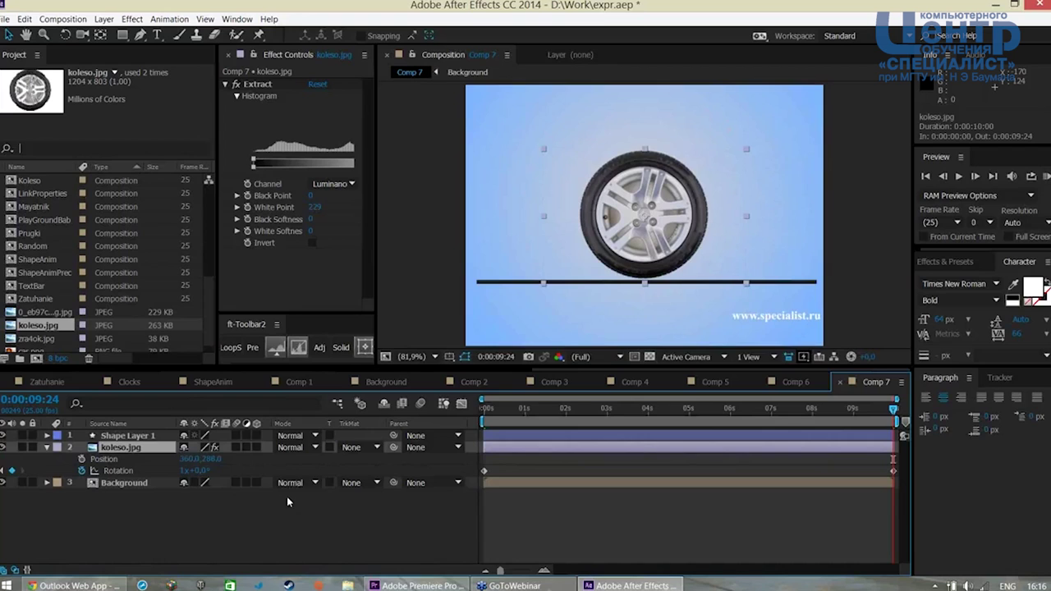
Give the wheel's Position the expression linear(transform.rotation,0,360,100,600)
left_click(81, 459, "alt")
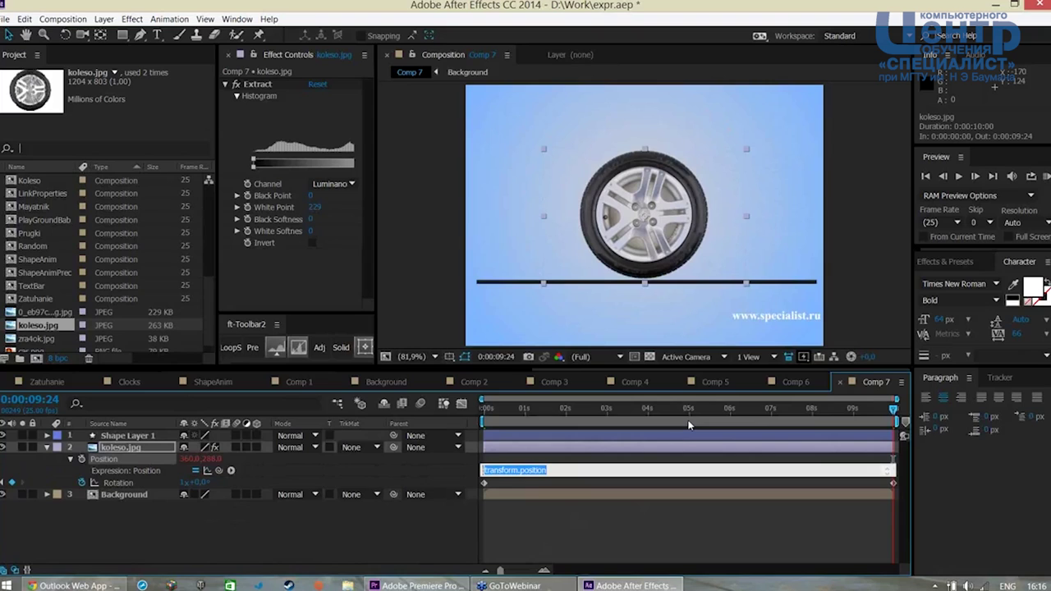
type("[")
type("ti")
type("near(")
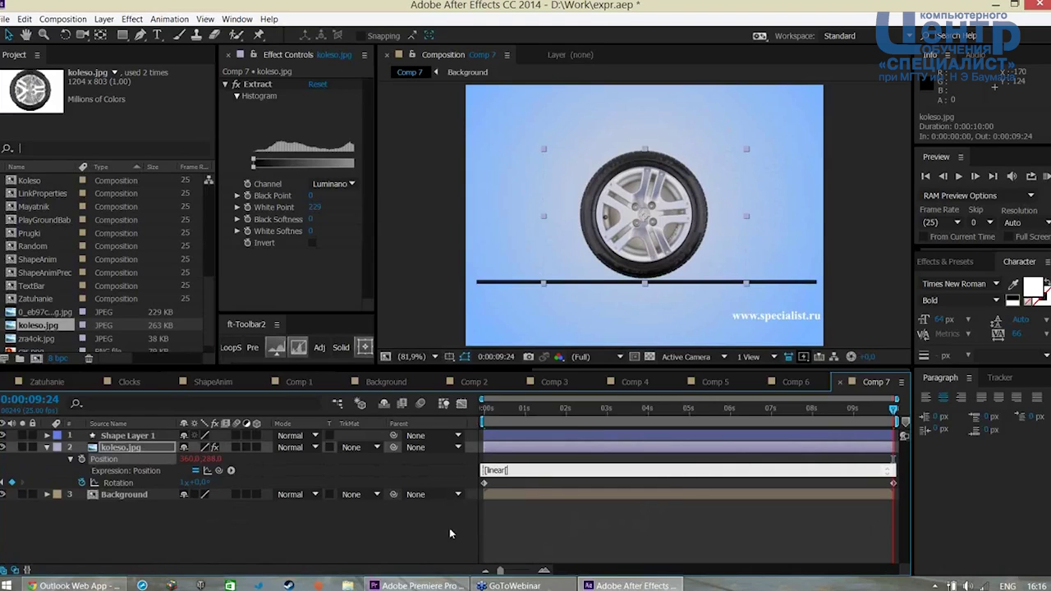
left_click_drag(219, 470, 114, 489)
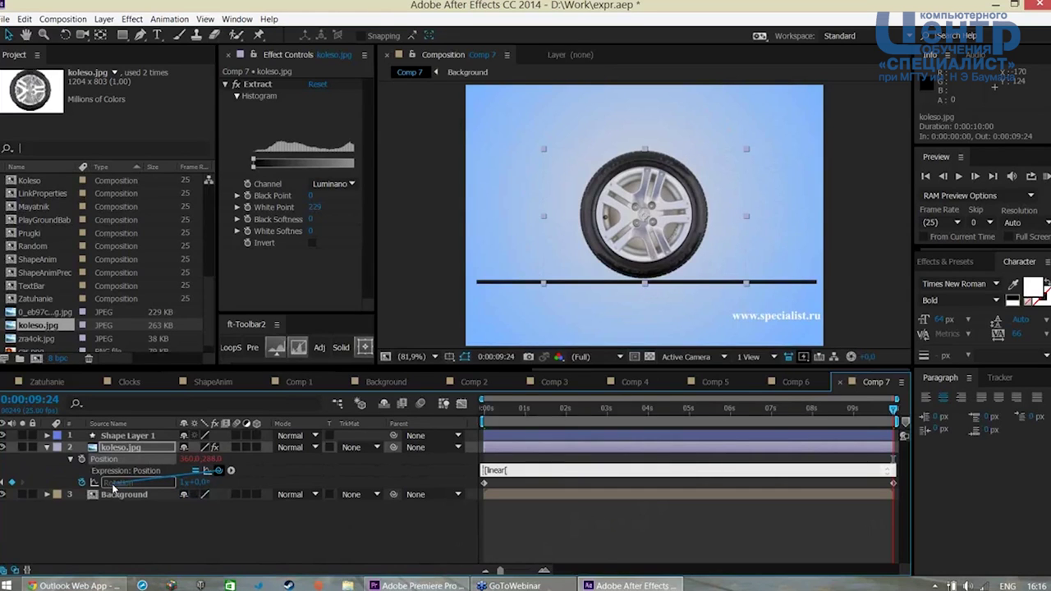
left_click_drag(114, 489, 114, 486)
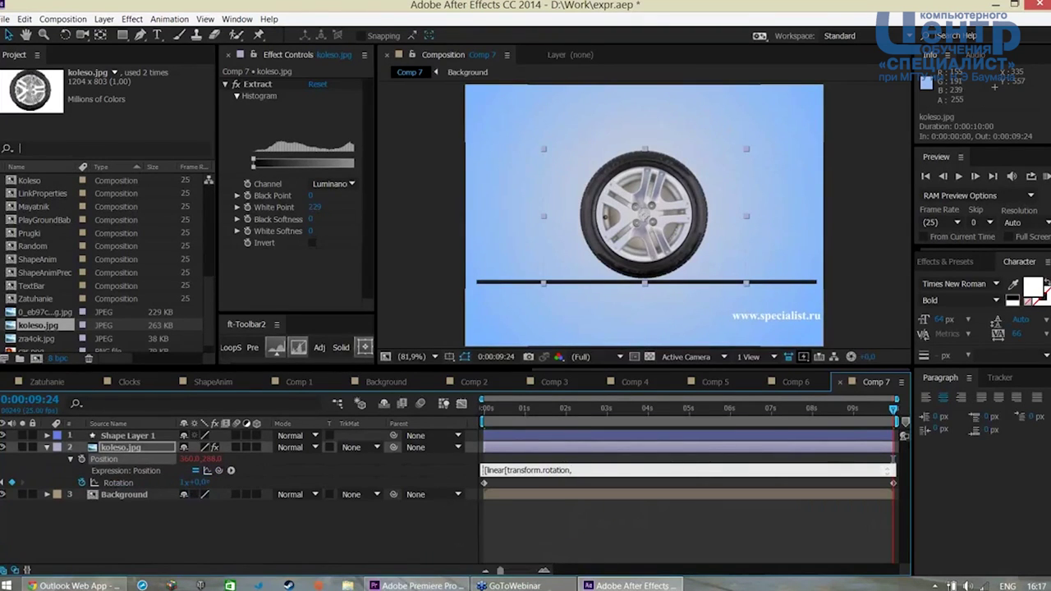
type("0,")
type("360,")
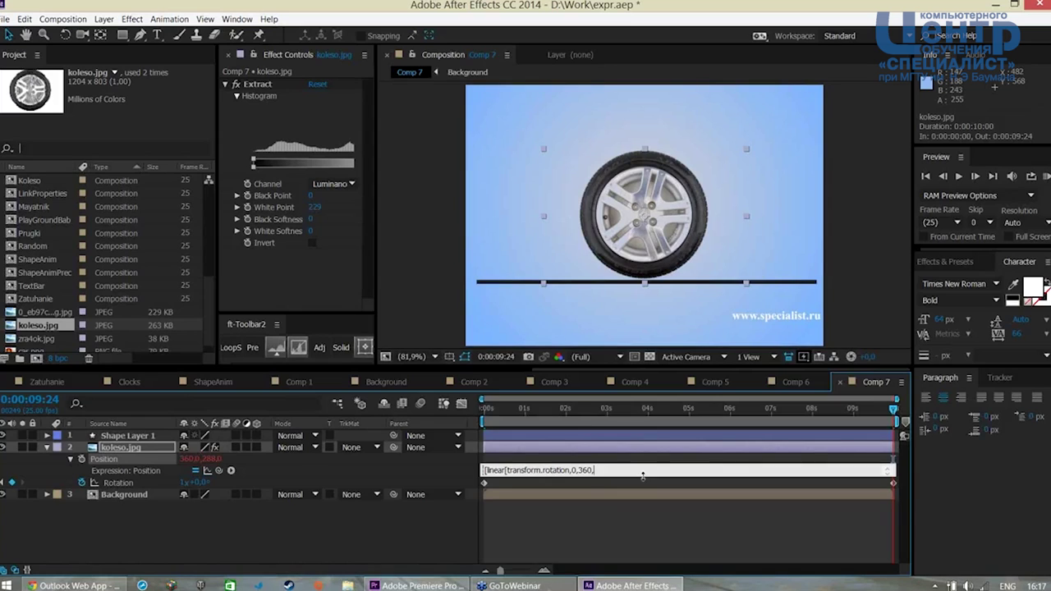
type("100,")
type("600")
left_click(512, 481)
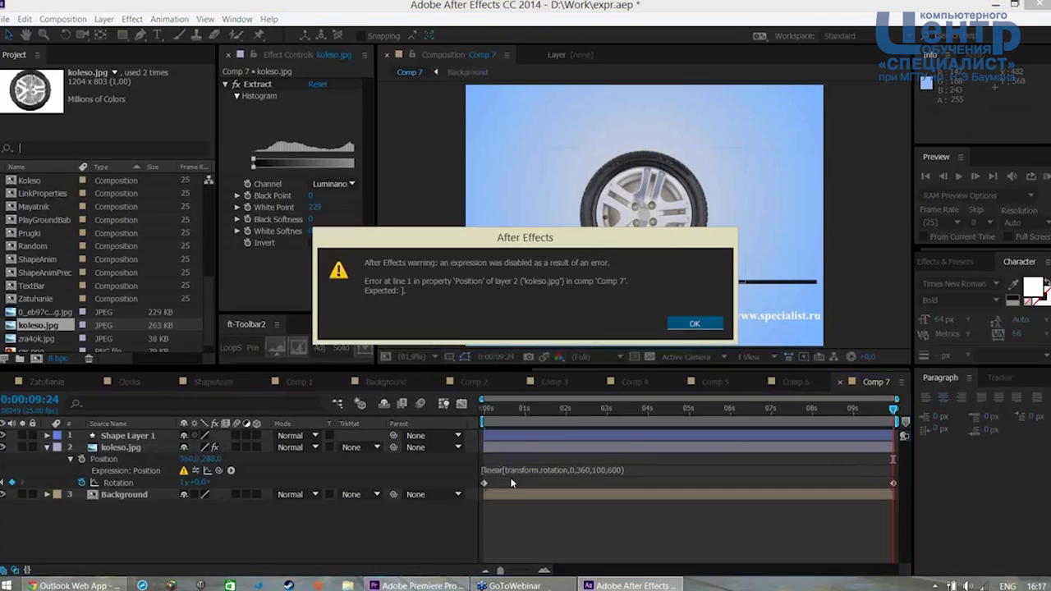
Fix the Position expression to [linear(transform.rotation,0,360,100,600),transform.position[1]] so the wheel reaches x 600
key("Return")
left_click(503, 470)
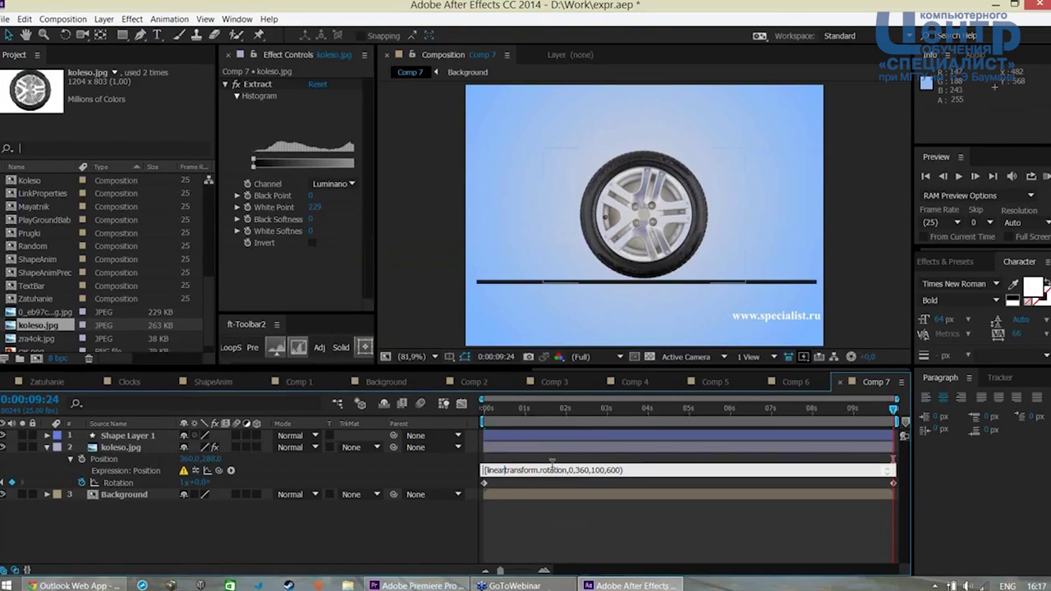
type("(")
key("End")
left_click_drag(218, 471, 211, 459)
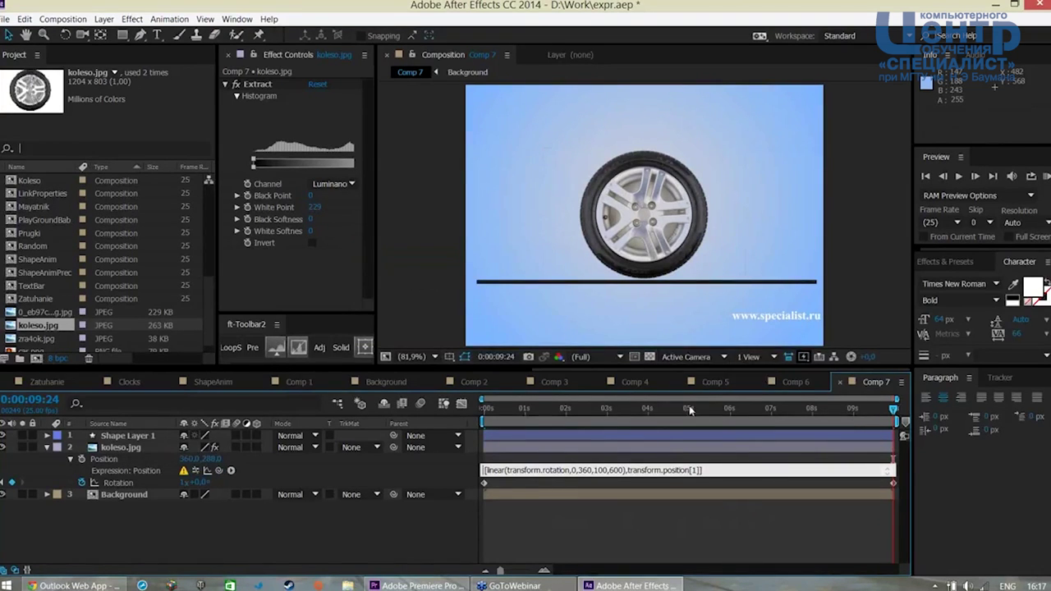
left_click(631, 527)
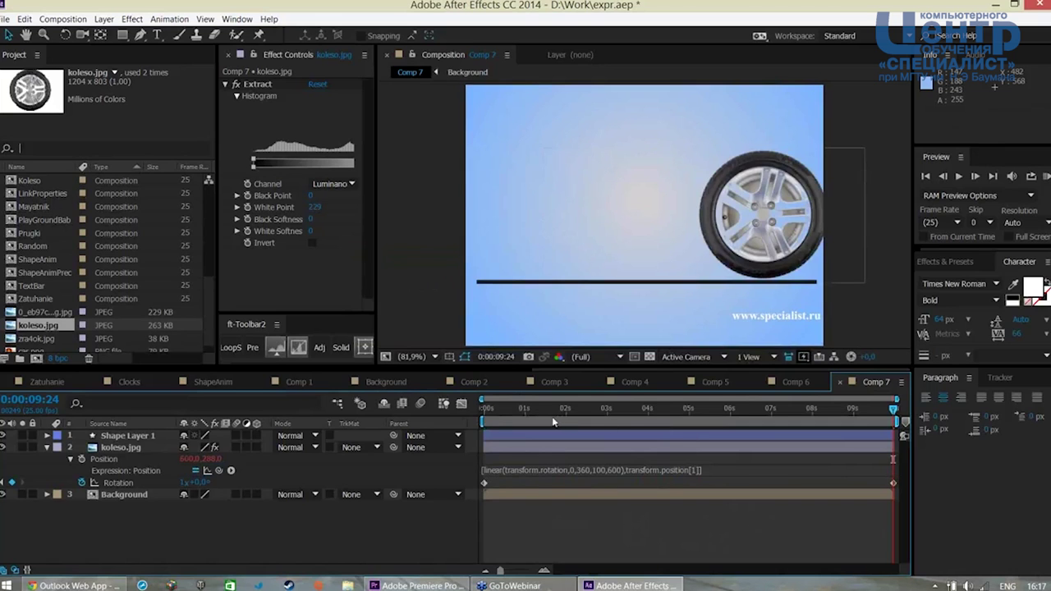
Preview the rolling wheel and scrub back to around 2 seconds to check it
key("space")
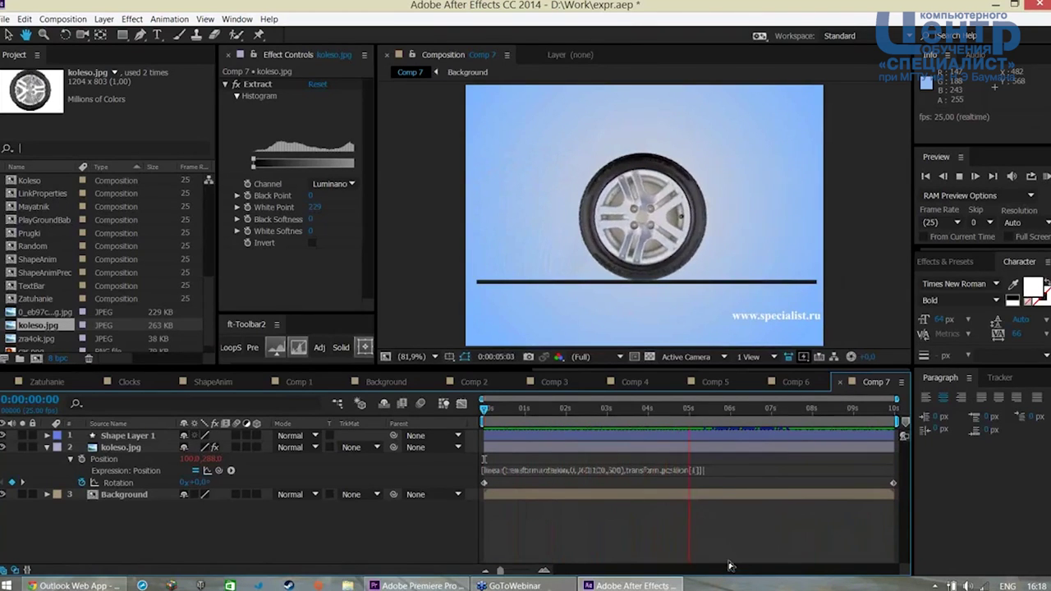
key("space")
mouse_move(789, 408)
left_mouse_down()
mouse_move(594, 427)
mouse_move(825, 438)
mouse_move(483, 450)
left_mouse_up()
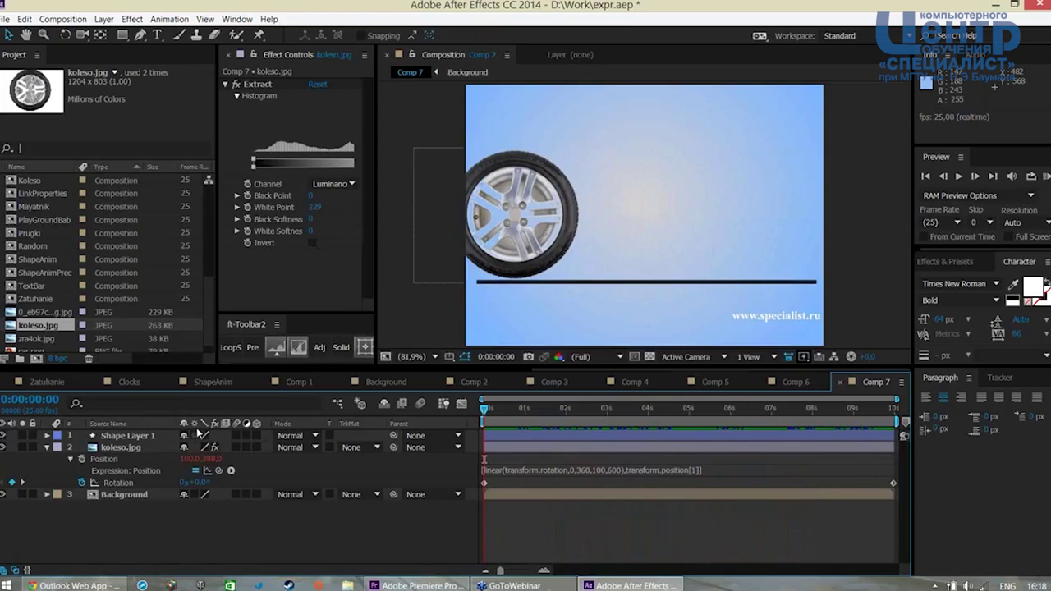
left_click_drag(211, 322, 206, 218)
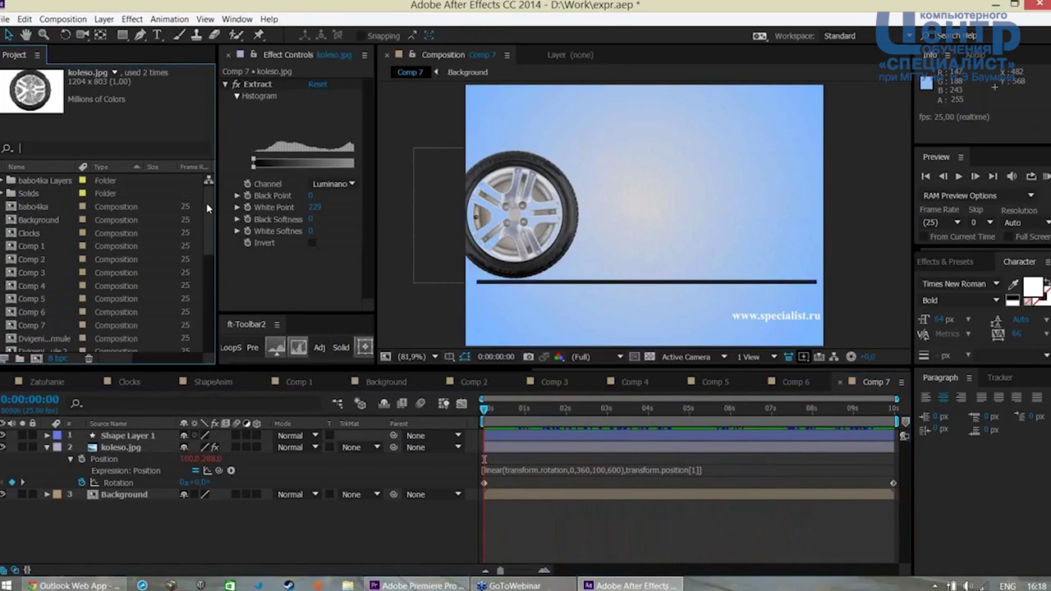
Inspect the body, wingL and wingR babo4ka PSDs, then create Comp 8 at 720×576, 25 fps, 10 s
mouse_move(206, 218)
left_mouse_down()
mouse_move(211, 253)
mouse_move(212, 225)
left_mouse_up()
left_click(3, 181)
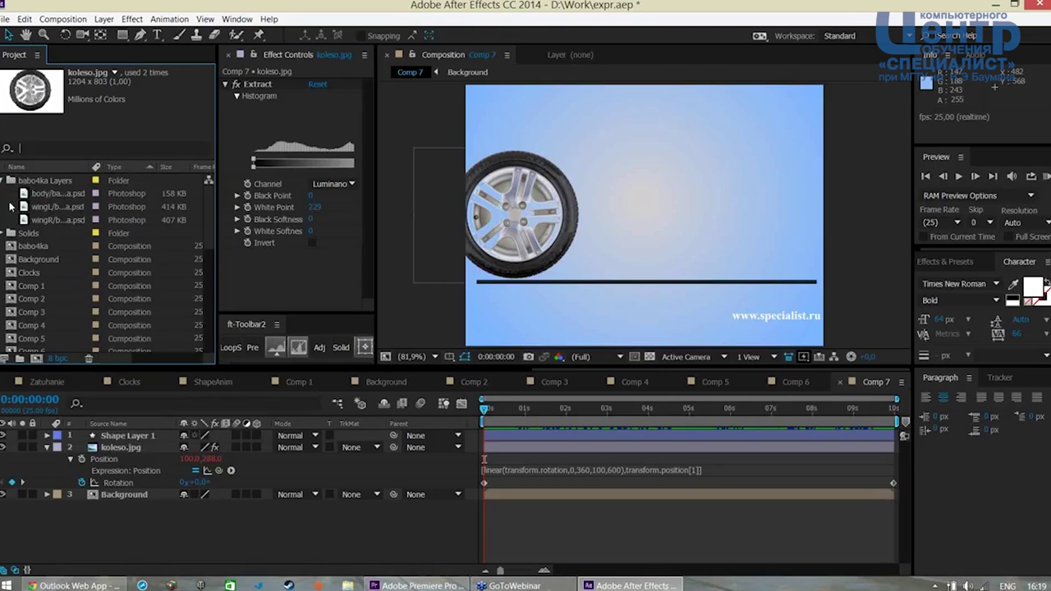
left_click(34, 195)
left_click(41, 207)
left_click(52, 220)
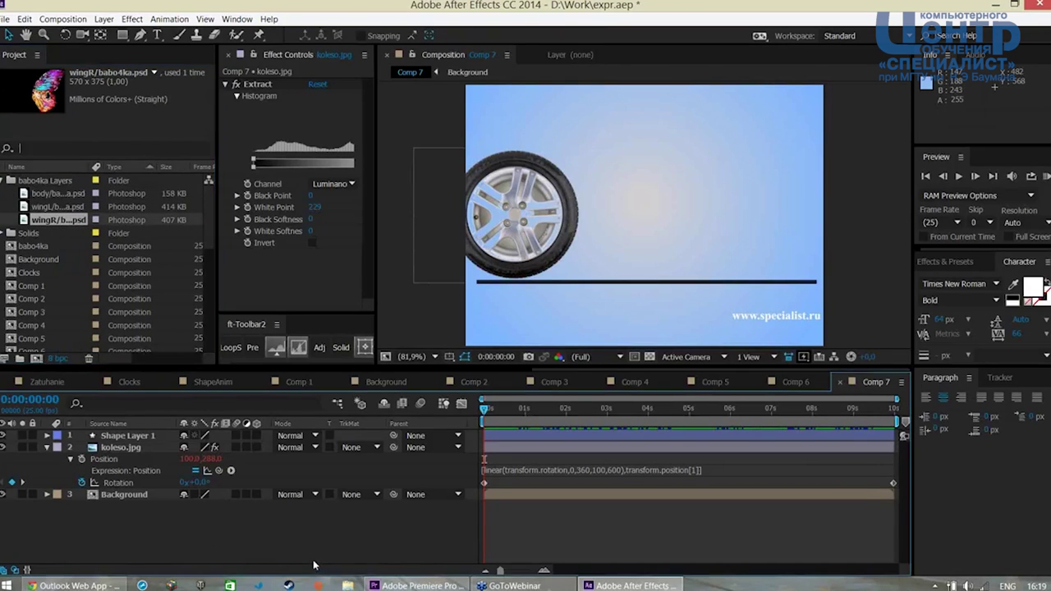
key("ctrl+n")
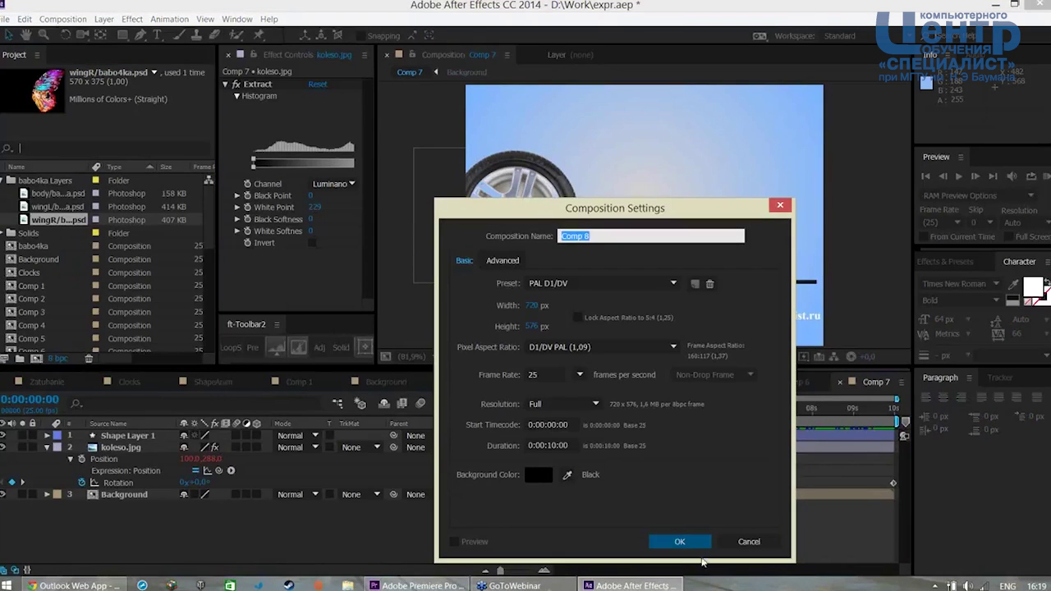
left_click(679, 542)
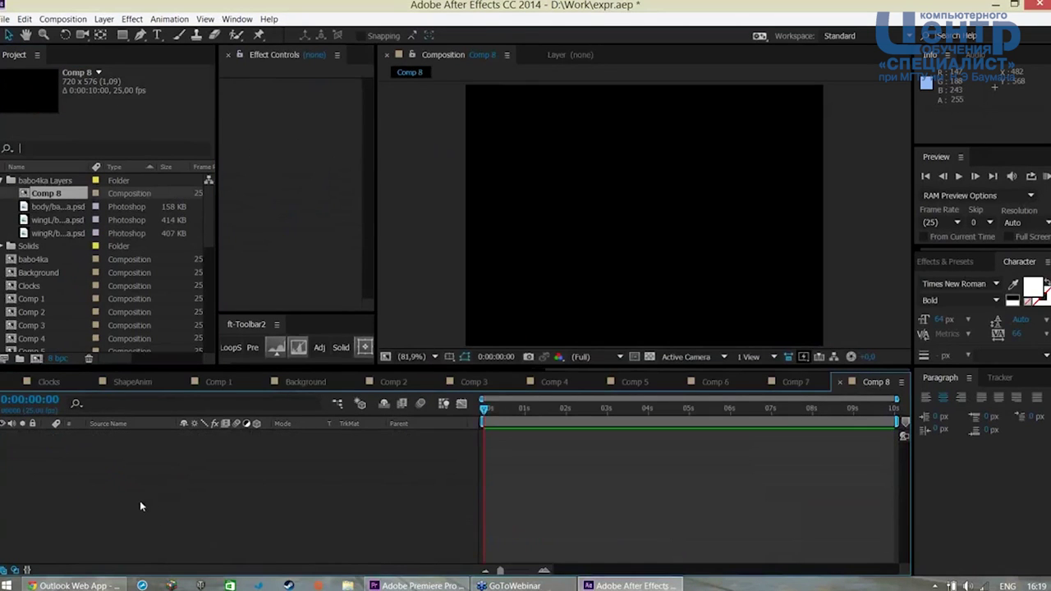
Place the body, wingL and wingR babo4ka.psd files into the Comp 8 timeline
left_click(82, 208)
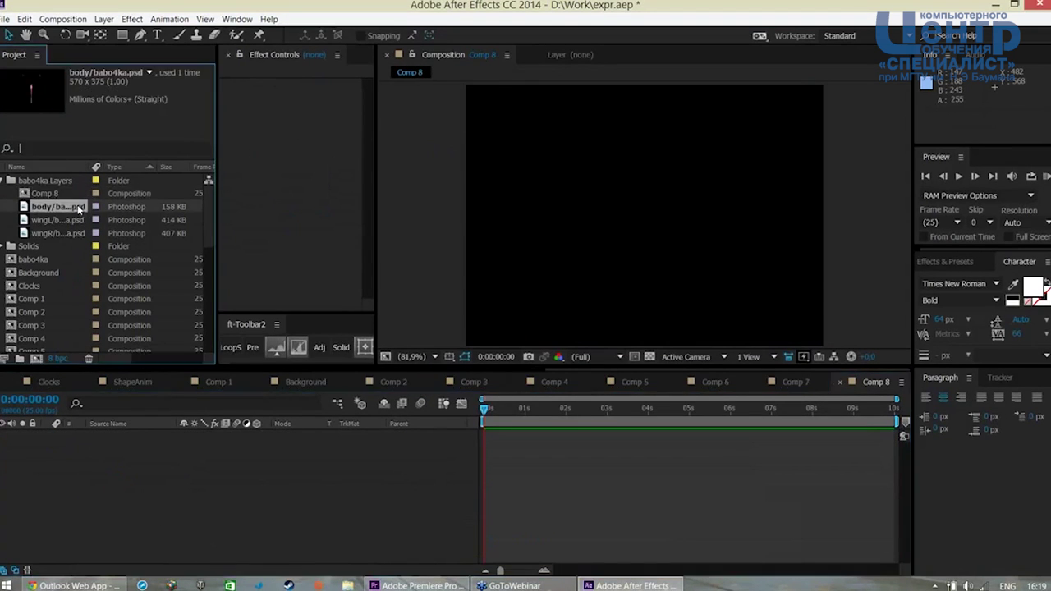
left_click(58, 233, "shift")
left_click_drag(68, 217, 95, 496)
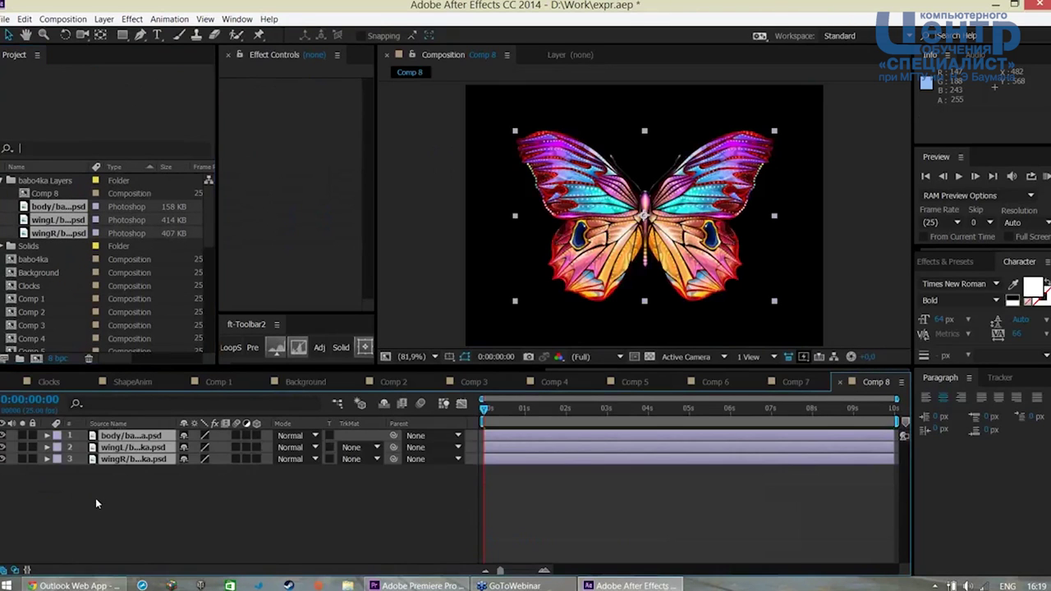
left_click(268, 517)
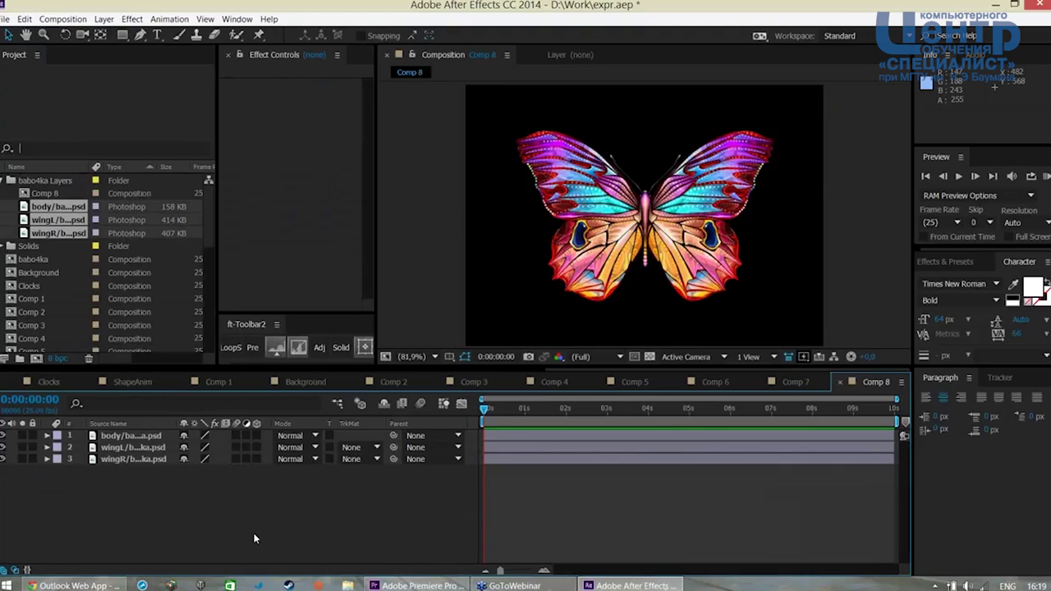
Parent wingL and wingR to the body layer and make all three layers 3D
left_click(138, 436)
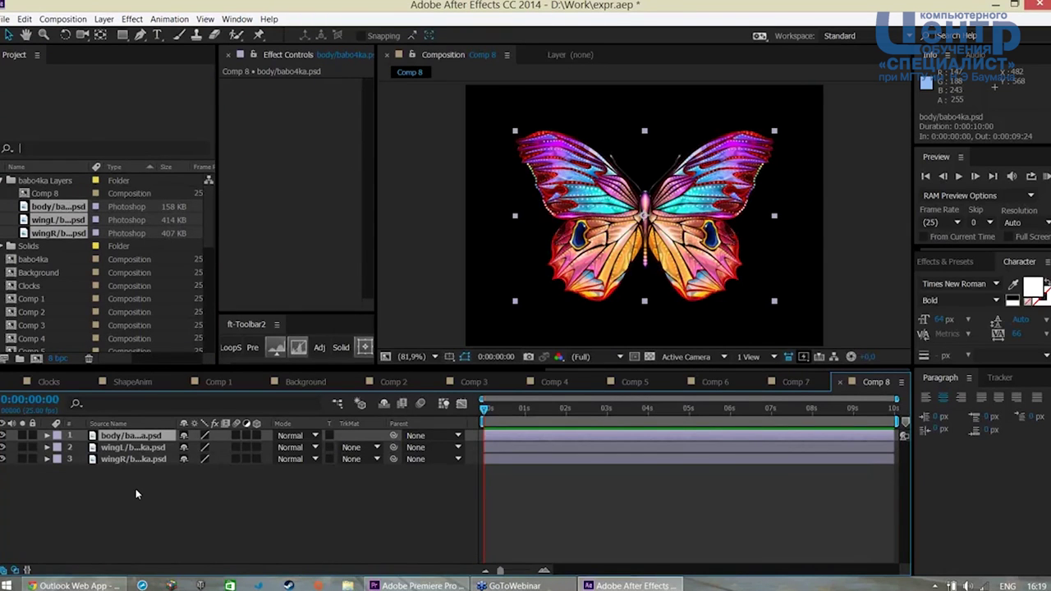
left_click(148, 450)
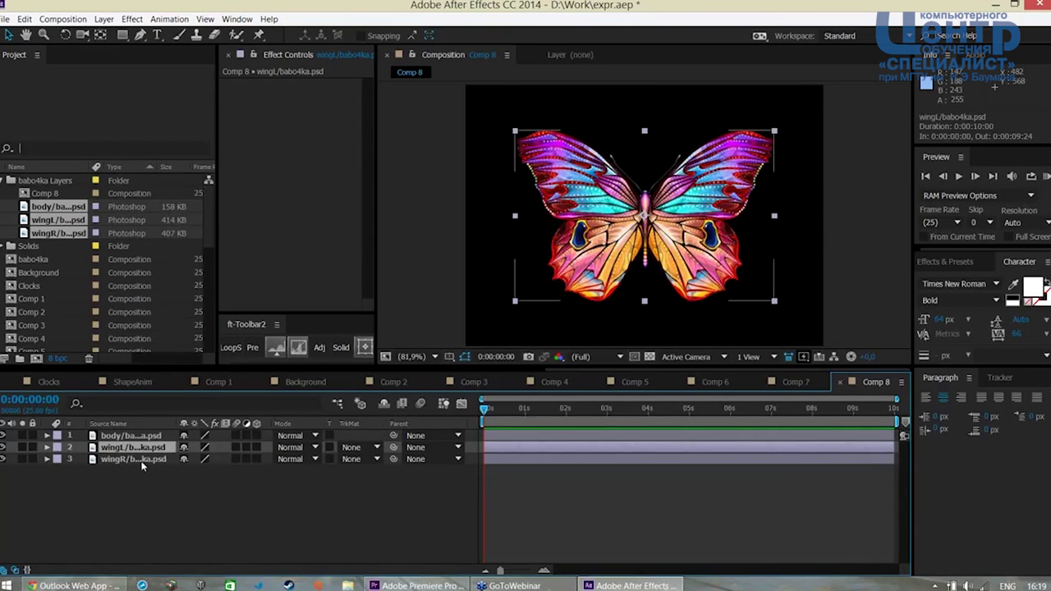
left_click(142, 464, "ctrl")
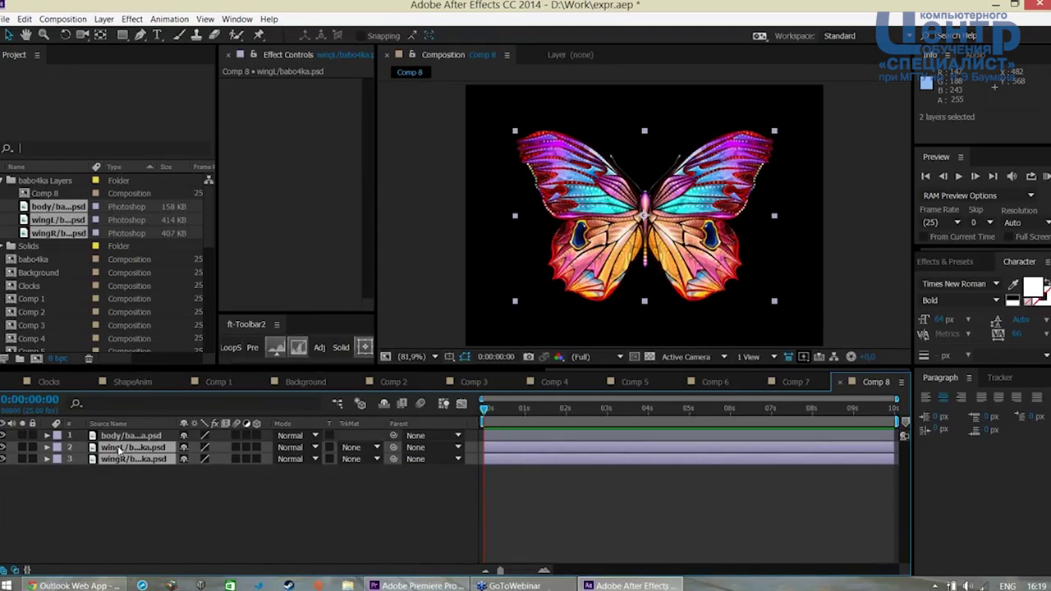
left_click(430, 458)
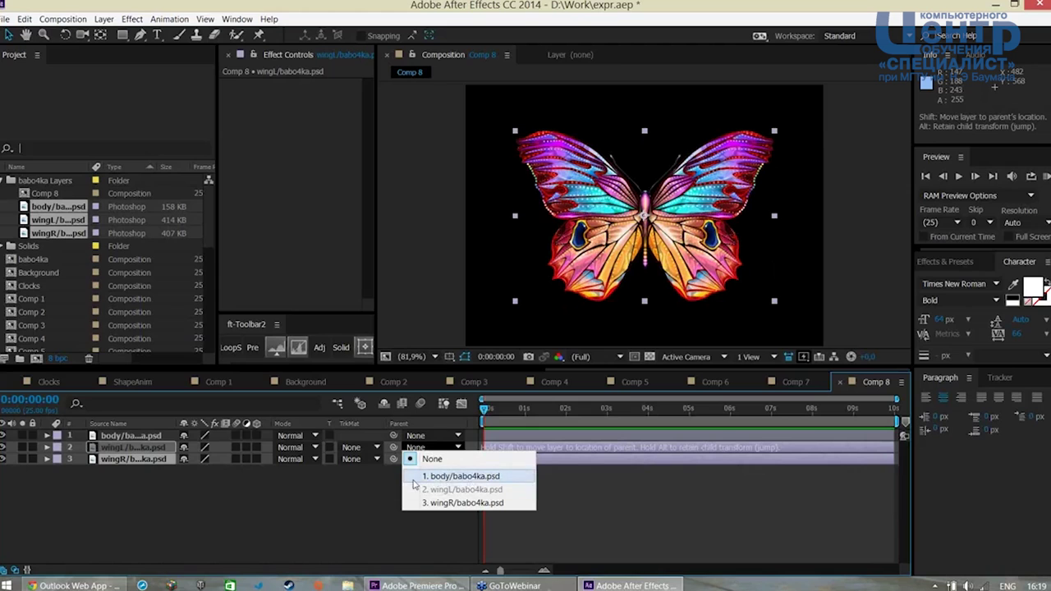
left_click(452, 478)
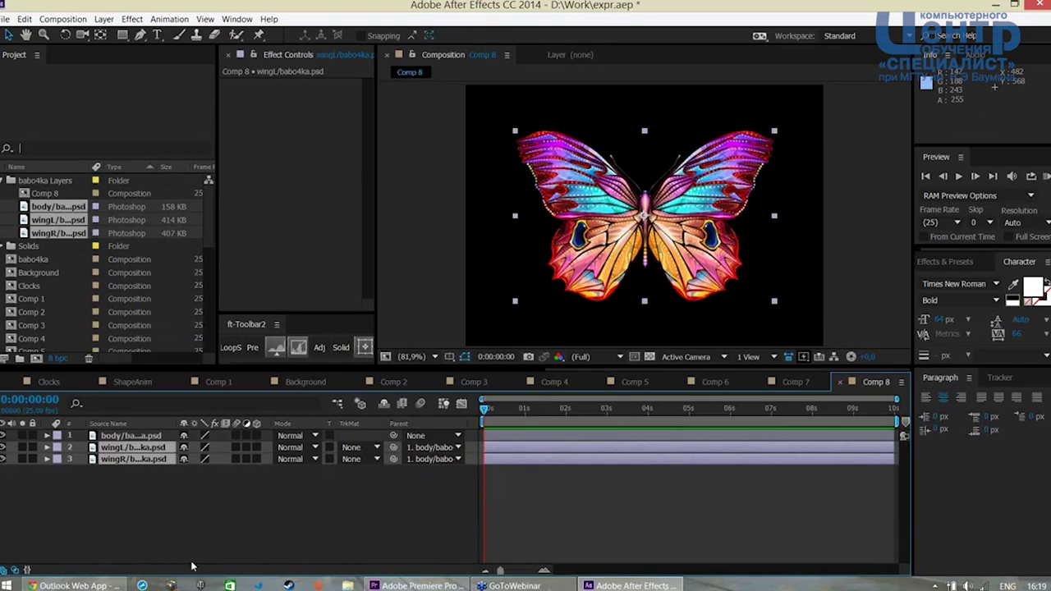
left_click(156, 533)
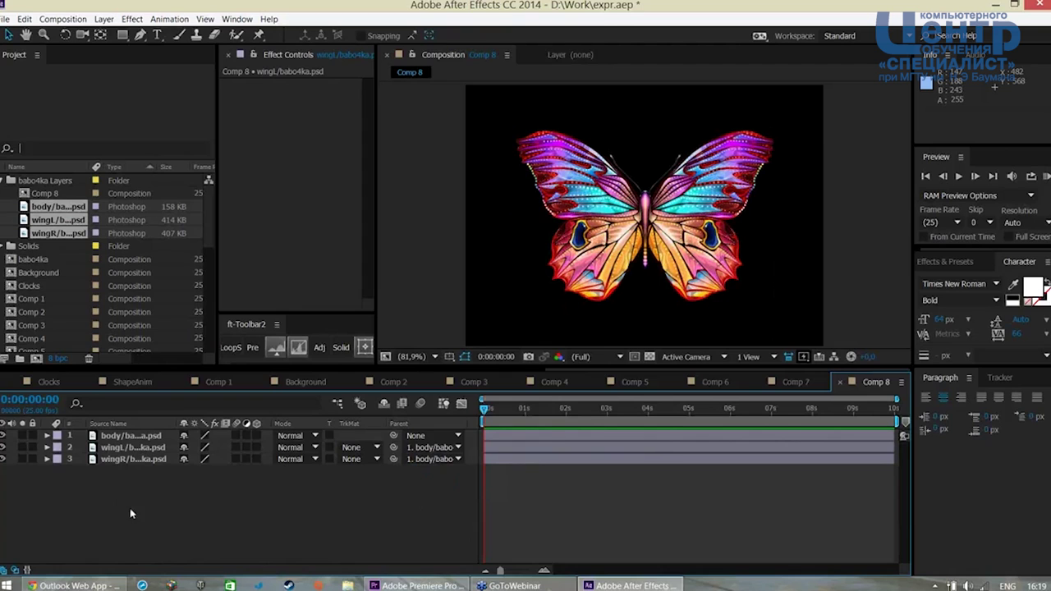
left_click_drag(102, 501, 151, 435)
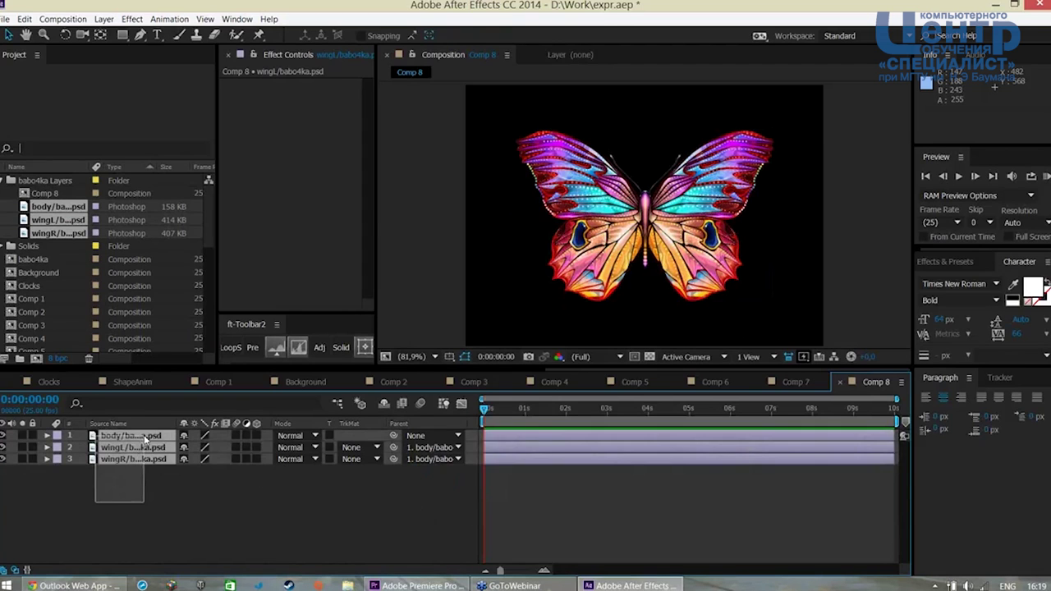
left_click(256, 447)
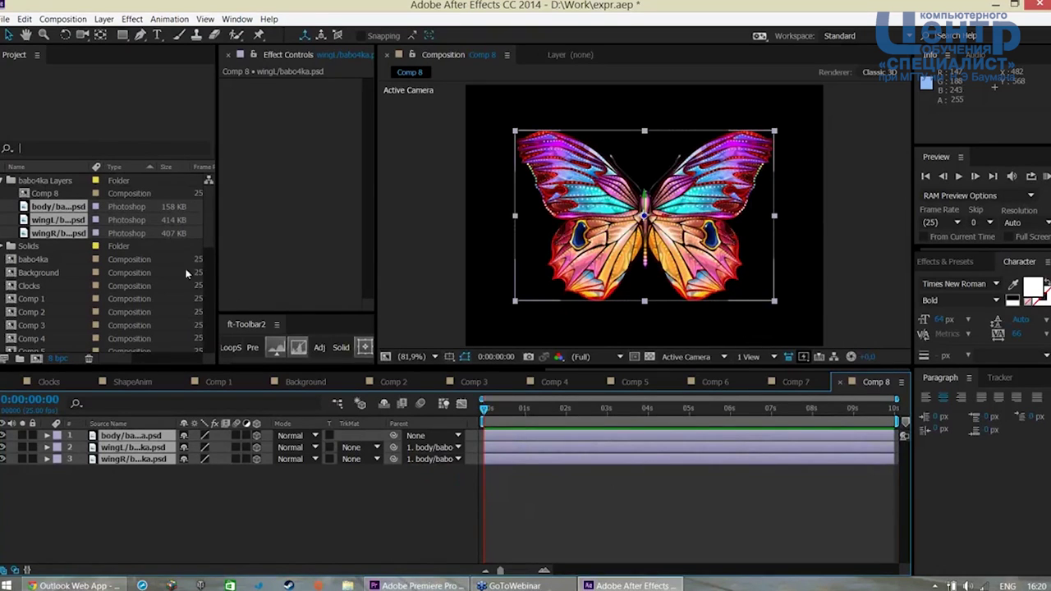
Add a new camera, Camera 1, to Comp 8 with default settings
left_click(124, 509)
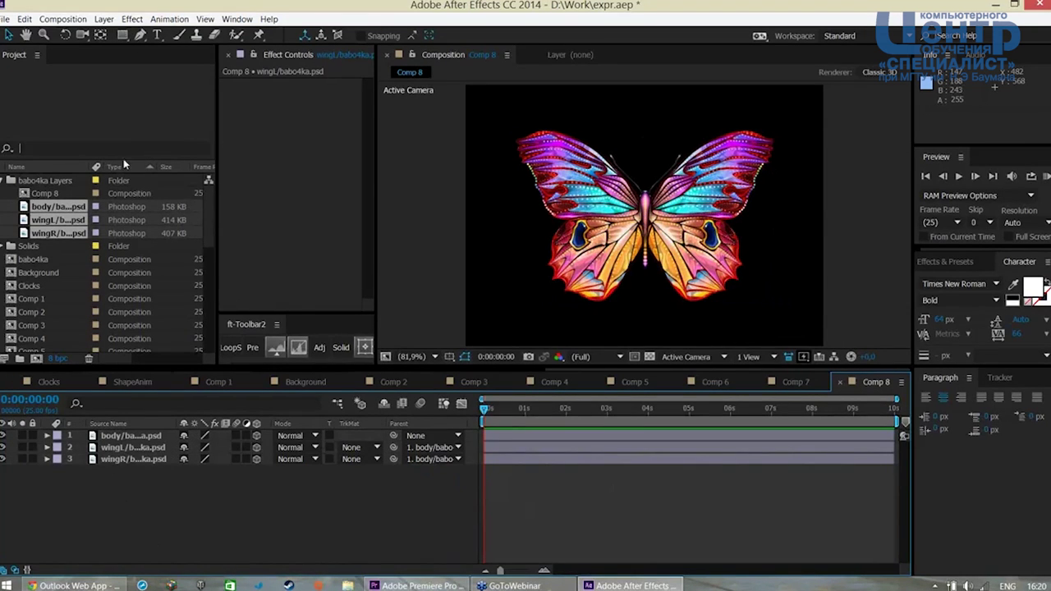
left_click(104, 20)
mouse_move(119, 34)
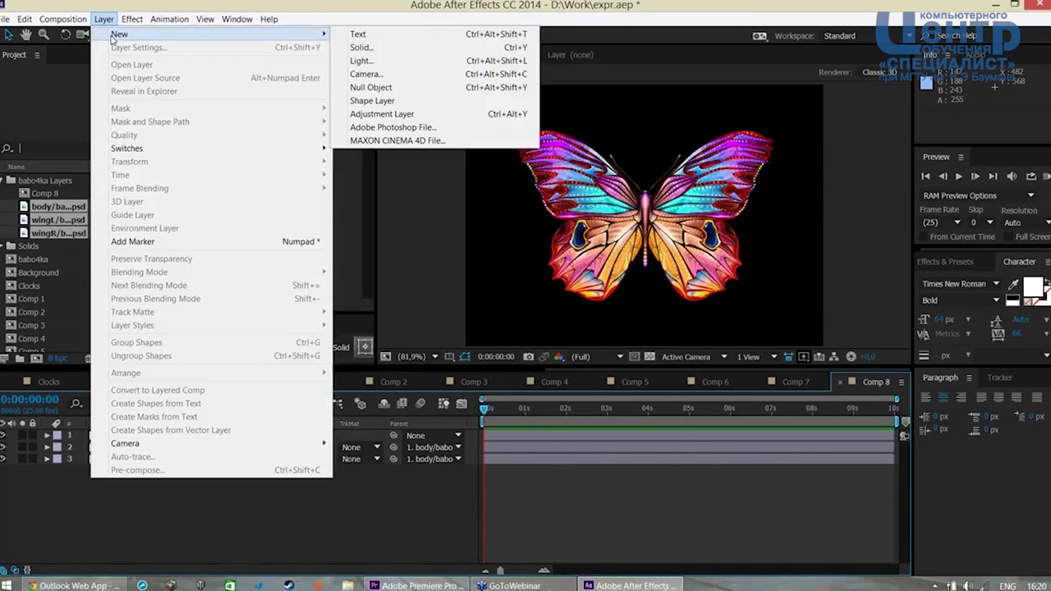
left_click(373, 78)
left_click(759, 487)
Switch the viewer to show the scene through Camera 1
left_click(702, 361)
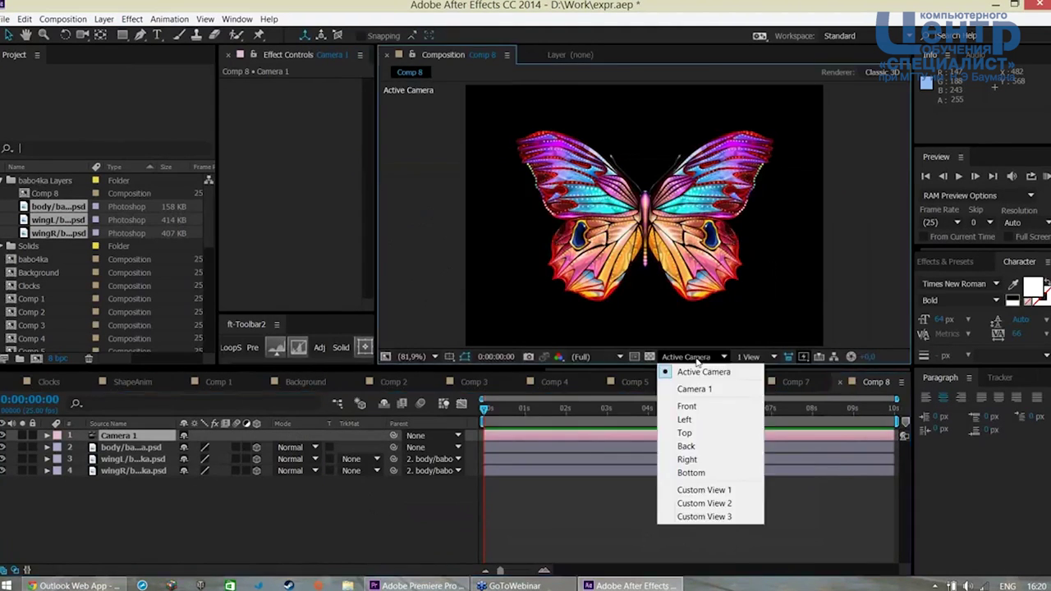
left_click(720, 488)
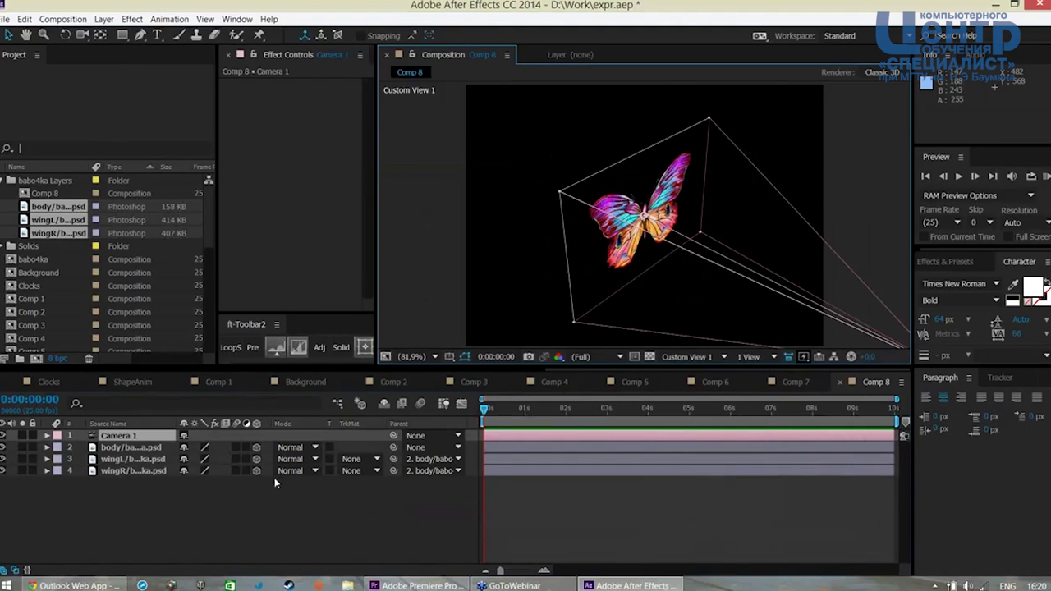
left_click(686, 358)
left_click(694, 389)
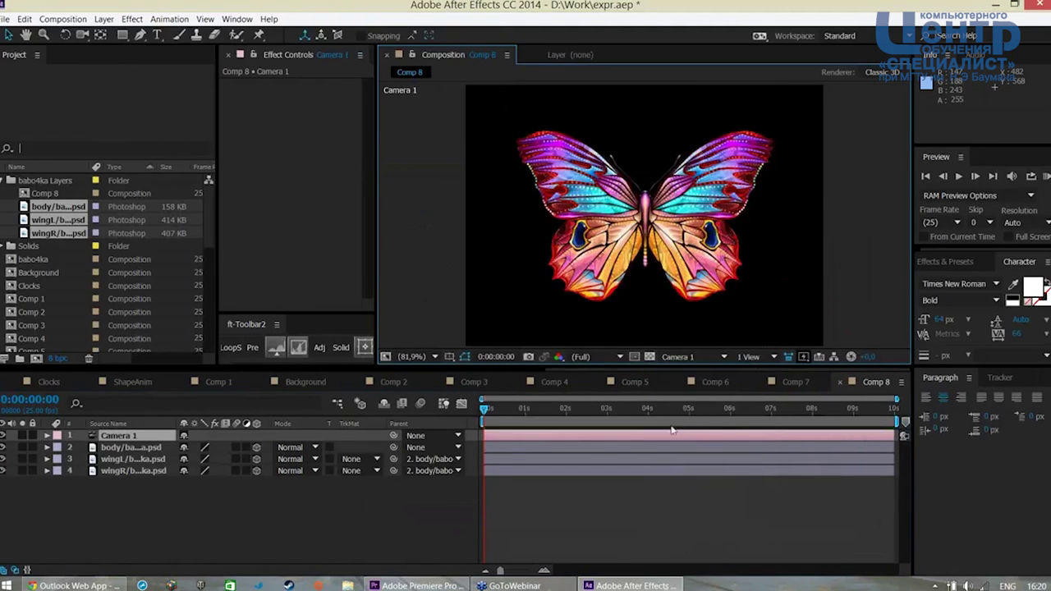
Orbit Camera 1 so the butterfly is seen from a tilted 3D angle
left_click(82, 35)
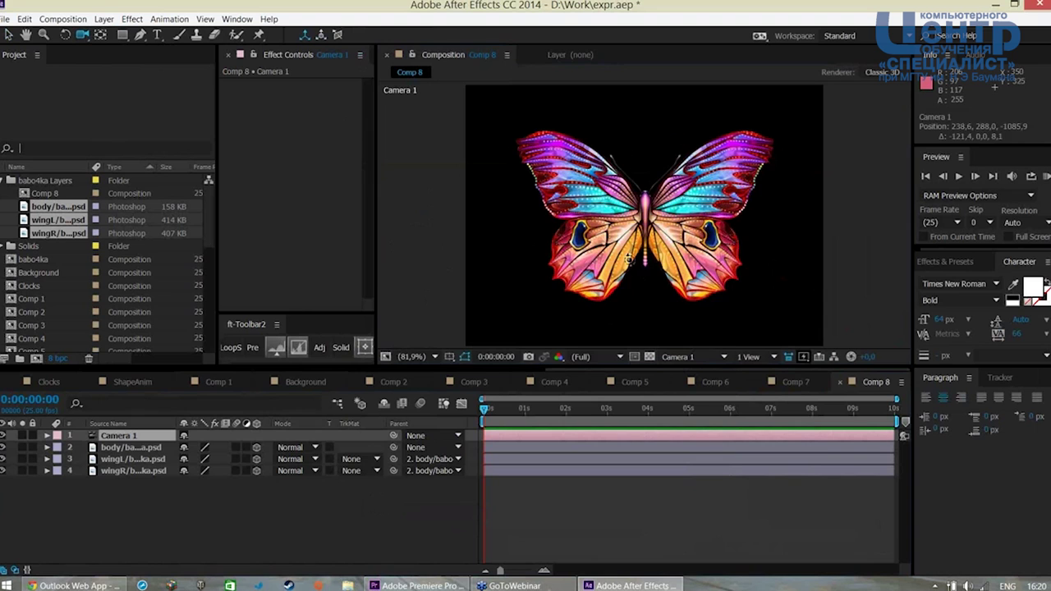
left_click_drag(657, 271, 700, 300)
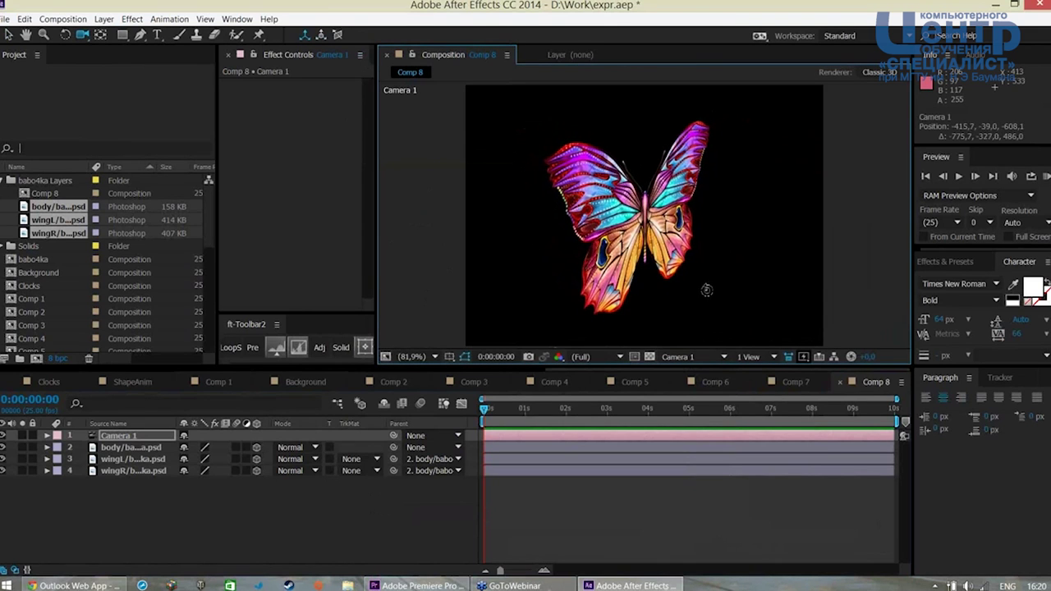
left_click_drag(701, 300, 687, 272)
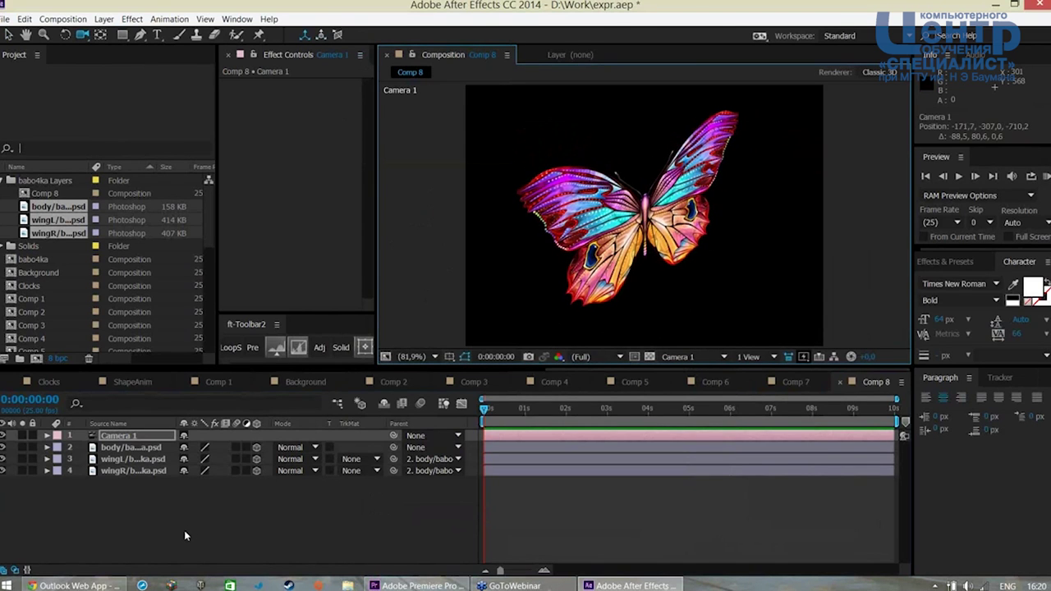
left_click(476, 430)
left_click_drag(591, 291, 589, 288)
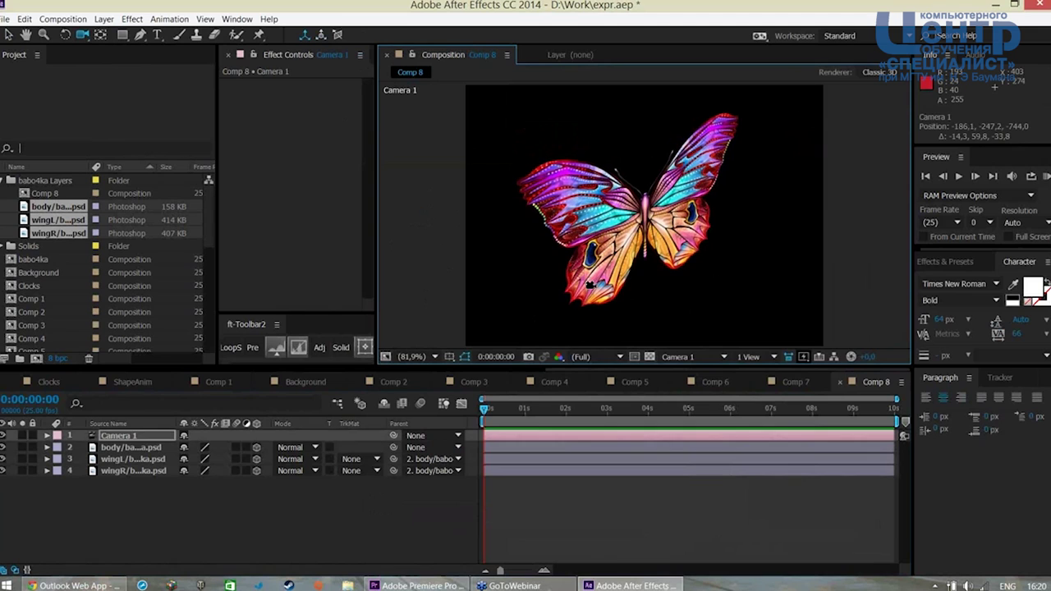
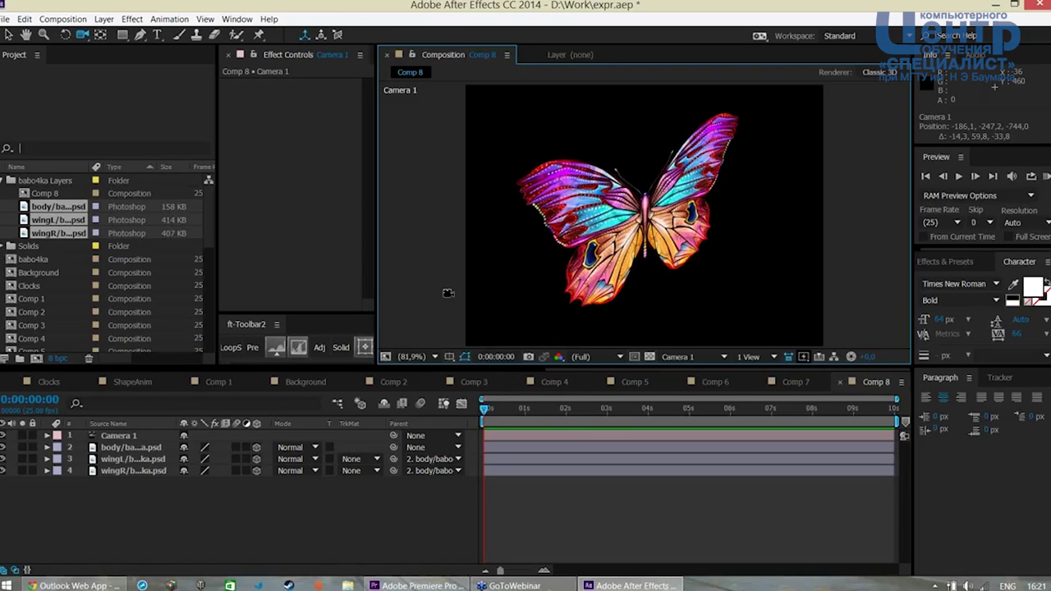
Show wingL's rotation properties and trial-rotate its Y Rotation, then undo back to 0°
left_click(140, 459)
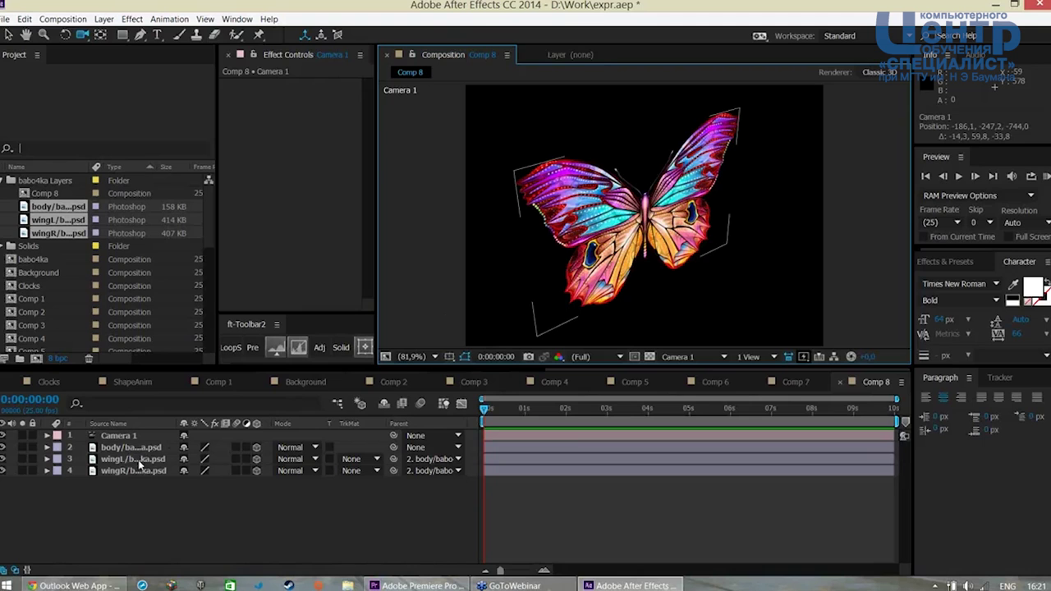
left_click(139, 462)
key("r")
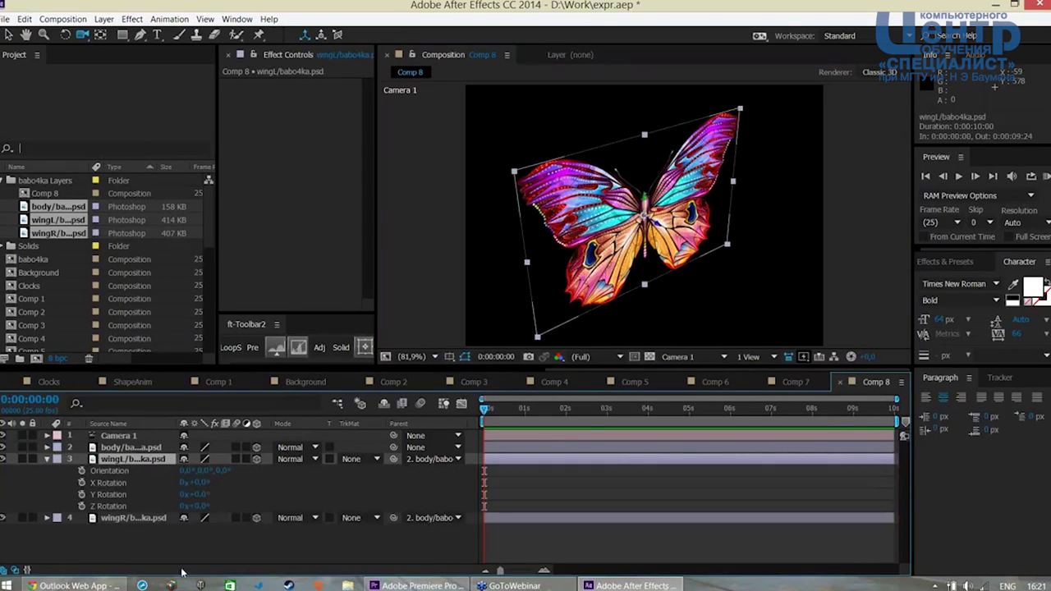
mouse_move(196, 494)
left_mouse_down()
mouse_move(232, 524)
mouse_move(220, 539)
left_mouse_up()
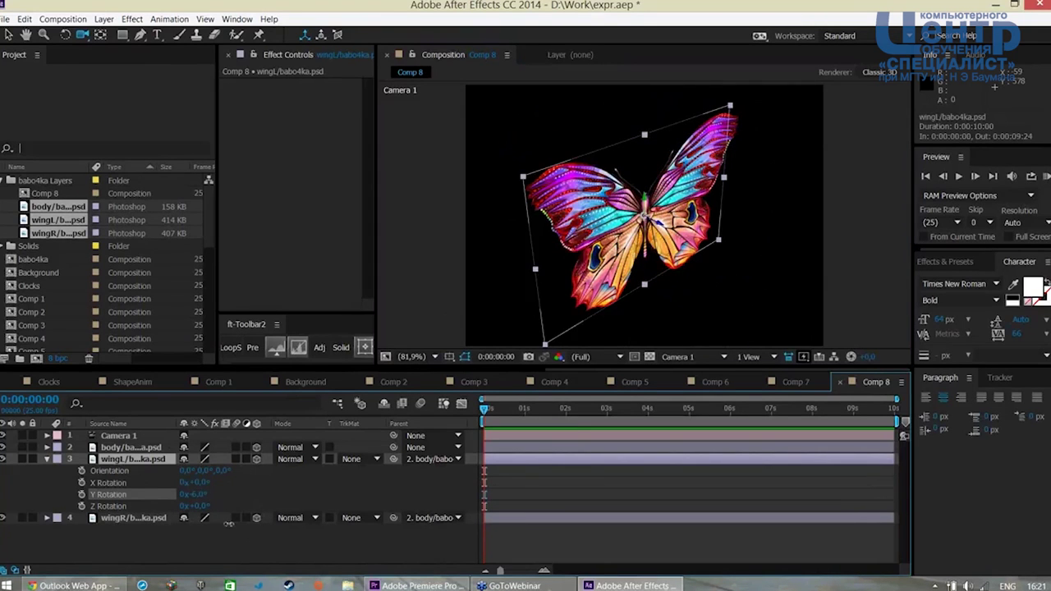
key("ctrl+z")
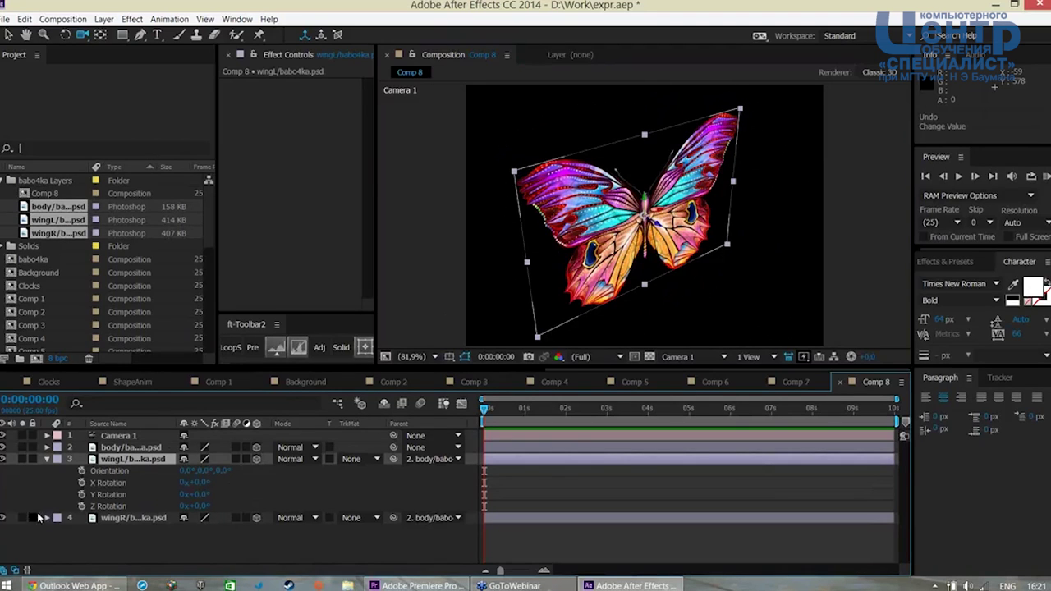
Give wingL's Y Rotation the expression Math.sin(time*20) and scrub to check the motion
left_click(81, 494, "alt")
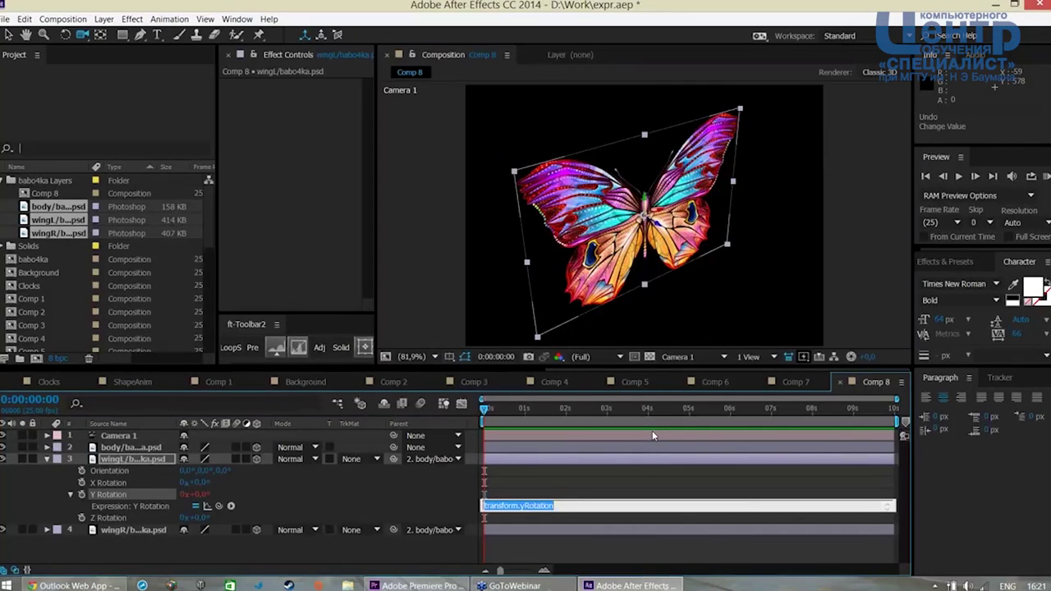
type("Math")
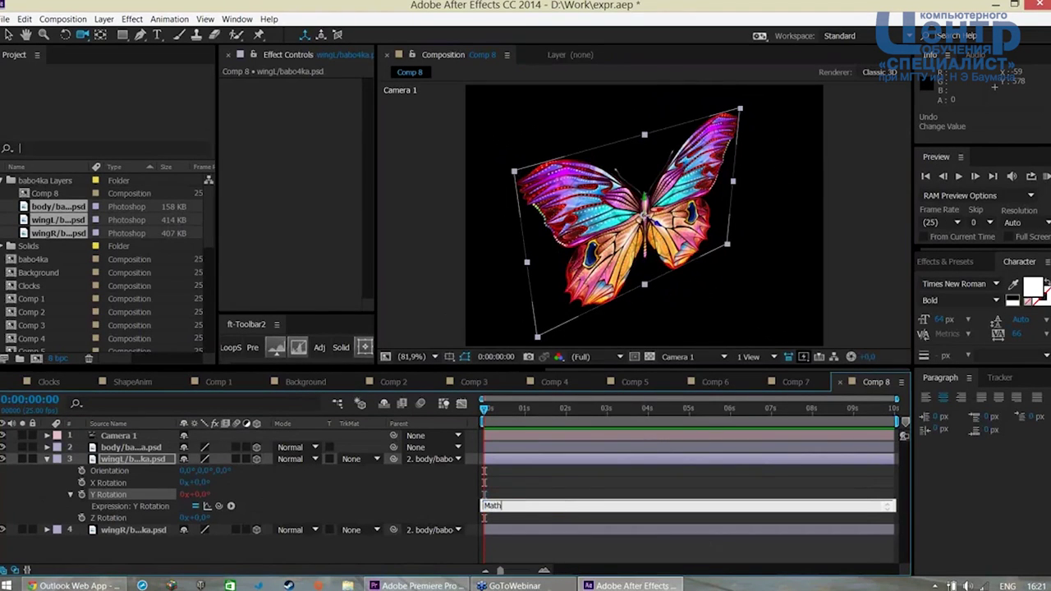
type(".si")
type("n(")
type("time")
type("*20)")
key("BackSpace")
left_click(562, 550)
mouse_move(488, 413)
left_mouse_down()
mouse_move(509, 439)
mouse_move(481, 437)
left_mouse_up()
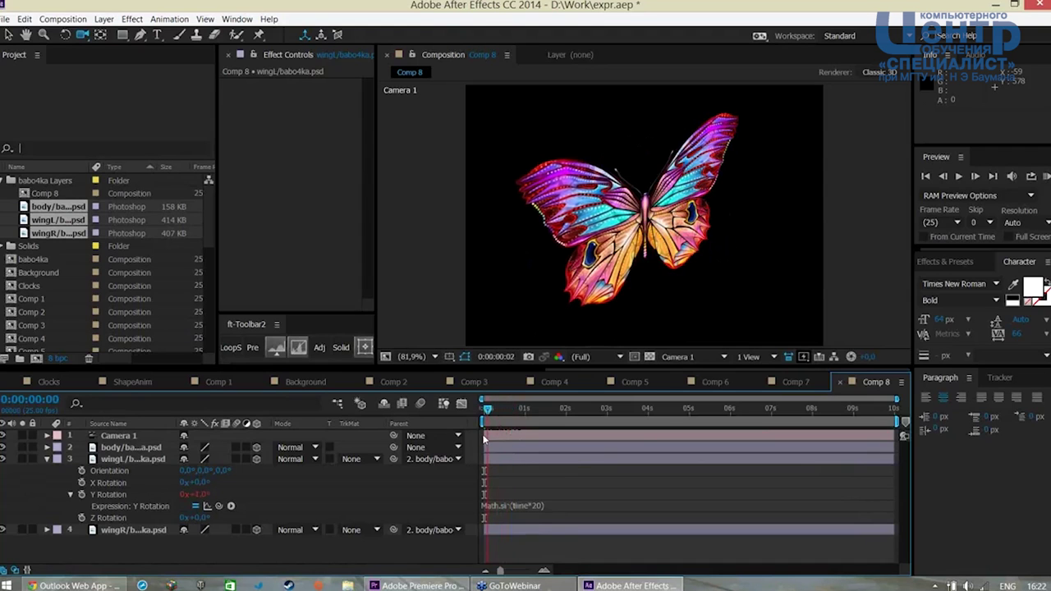
Amplify the expression to Math.sin(time*20)*40 and preview the flapping wing
left_click(541, 506)
type("*40")
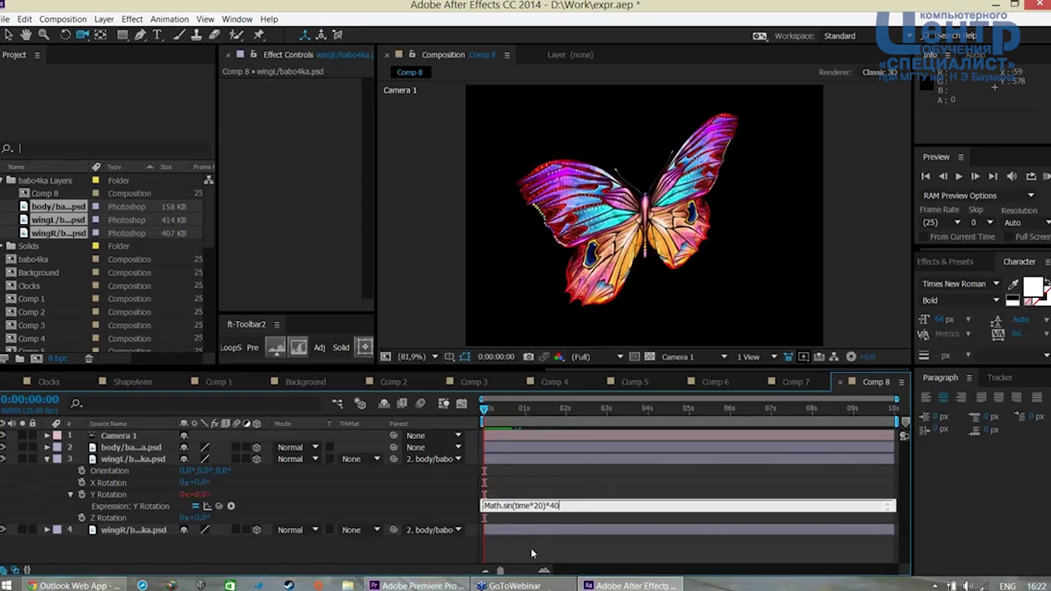
left_click(531, 554)
mouse_move(484, 410)
left_mouse_down()
mouse_move(498, 417)
mouse_move(484, 411)
left_mouse_up()
key("space")
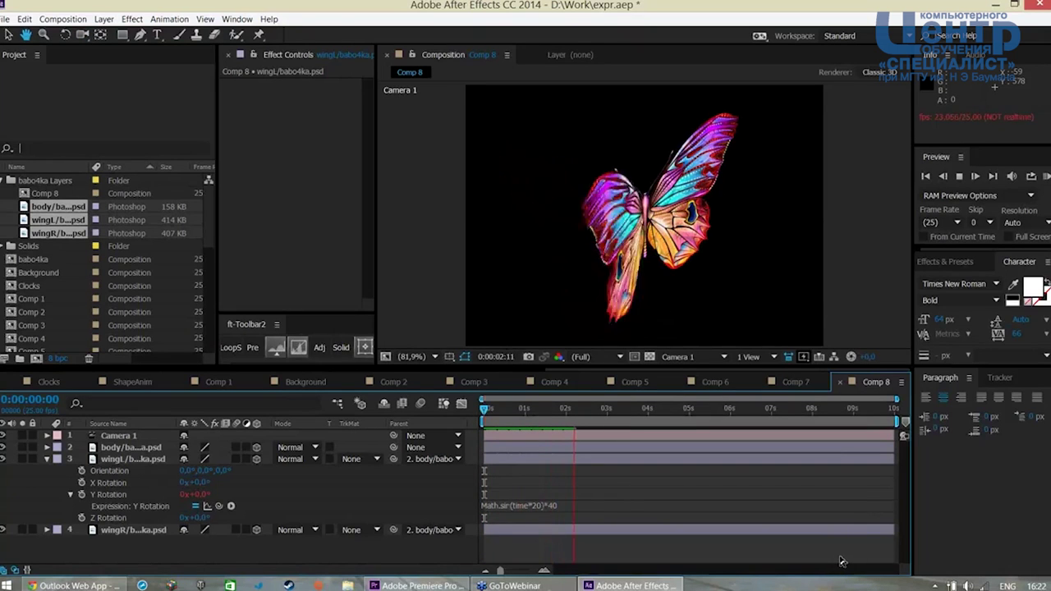
key("c")
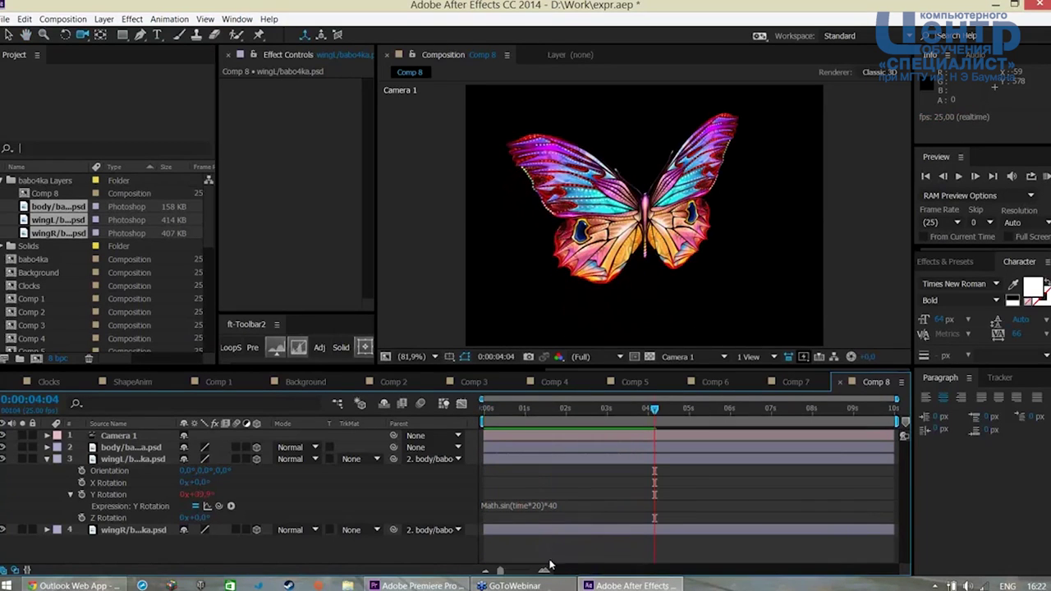
left_click_drag(654, 411, 484, 423)
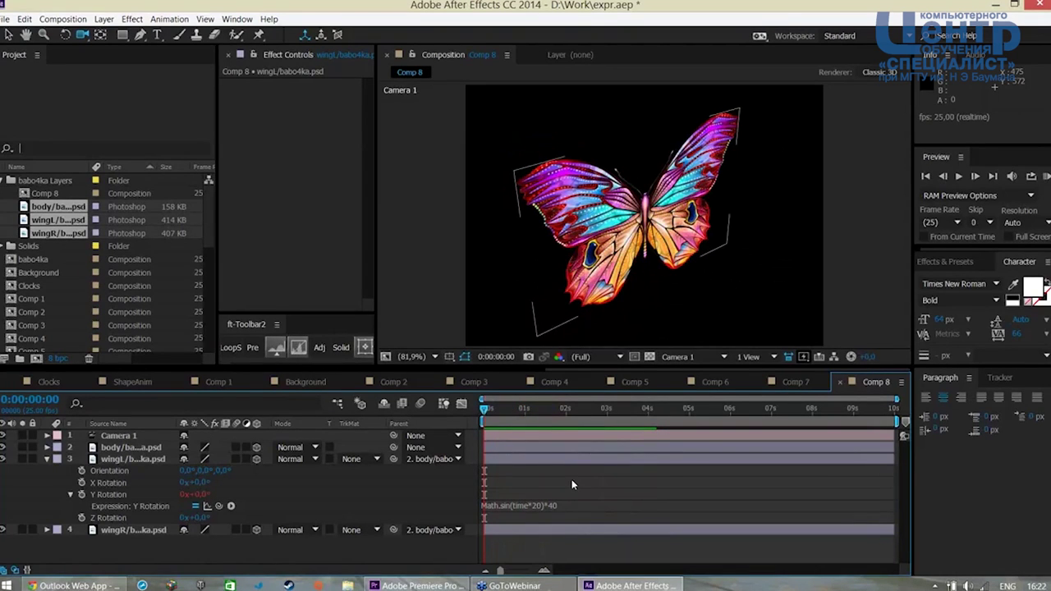
left_click_drag(486, 411, 508, 420)
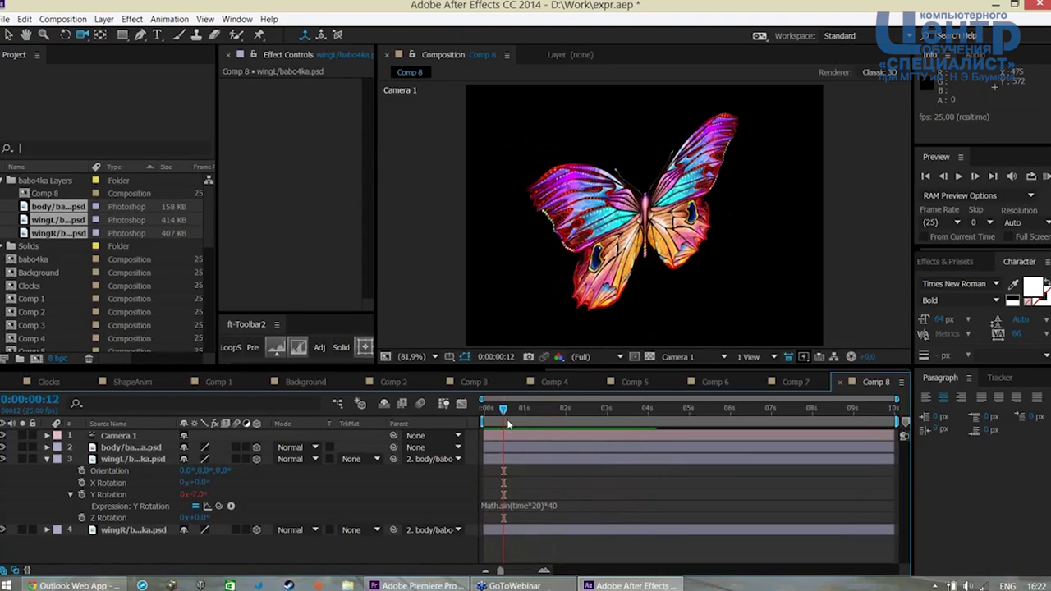
left_click(570, 509)
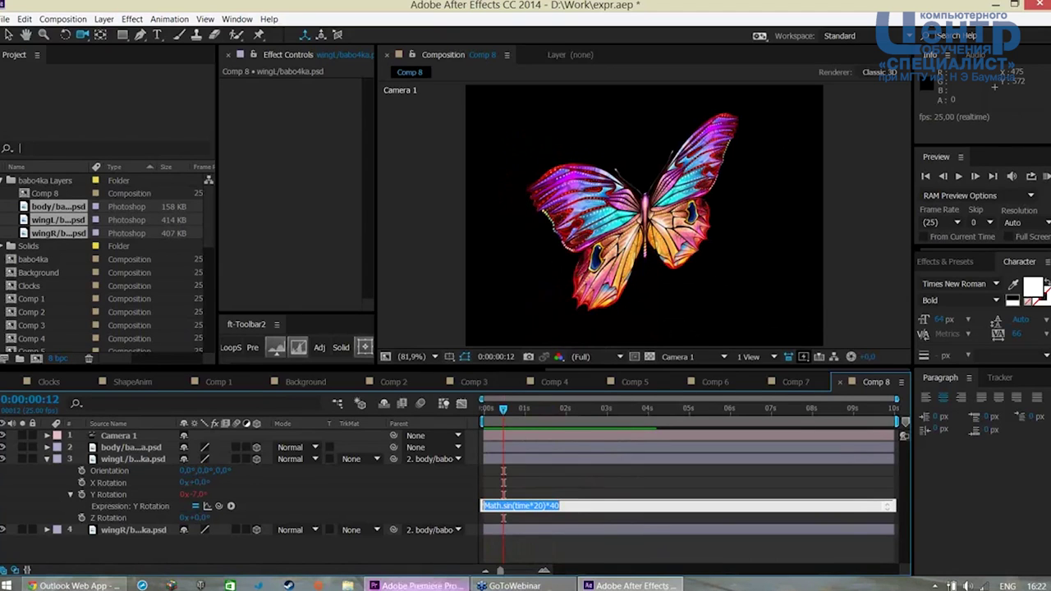
Paste the flapping expression onto wingR's Y Rotation as Math.sin(time*20)*-40 and scrub to check
left_click(146, 532)
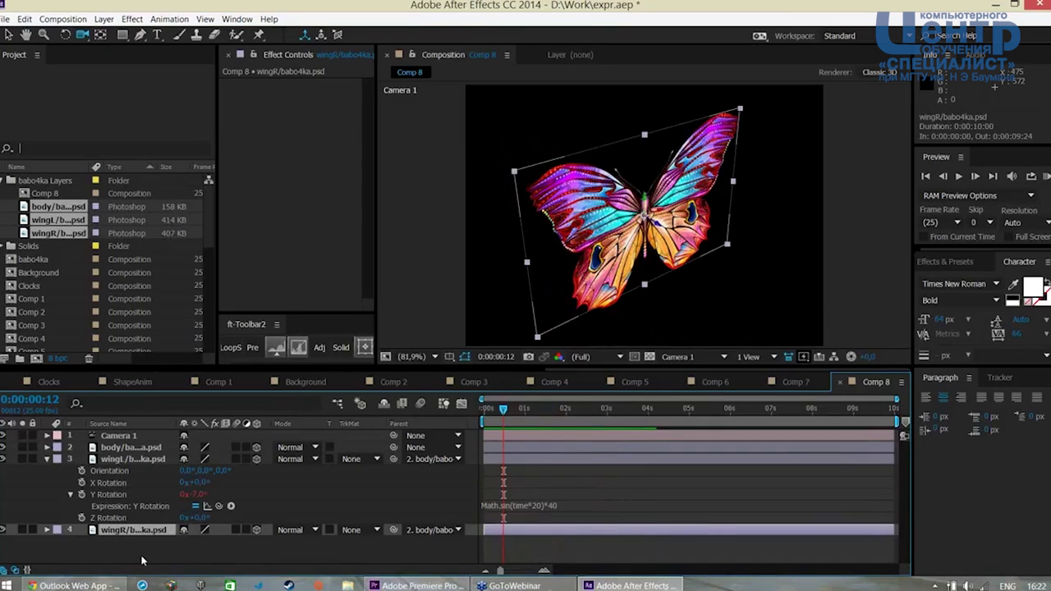
key("r")
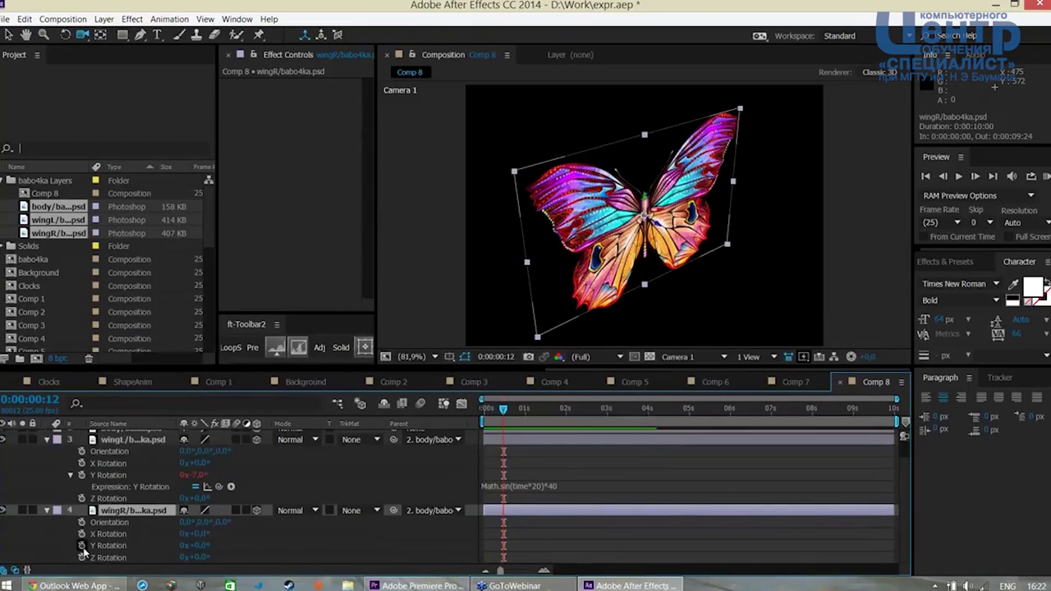
left_click(82, 546, "alt")
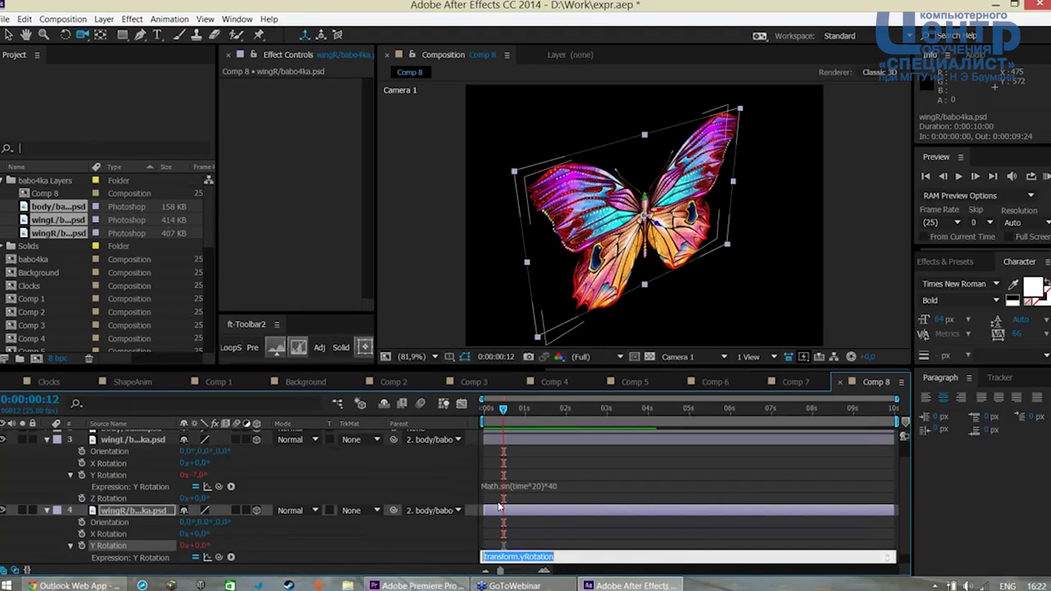
type("Math.sin(time*20)*40")
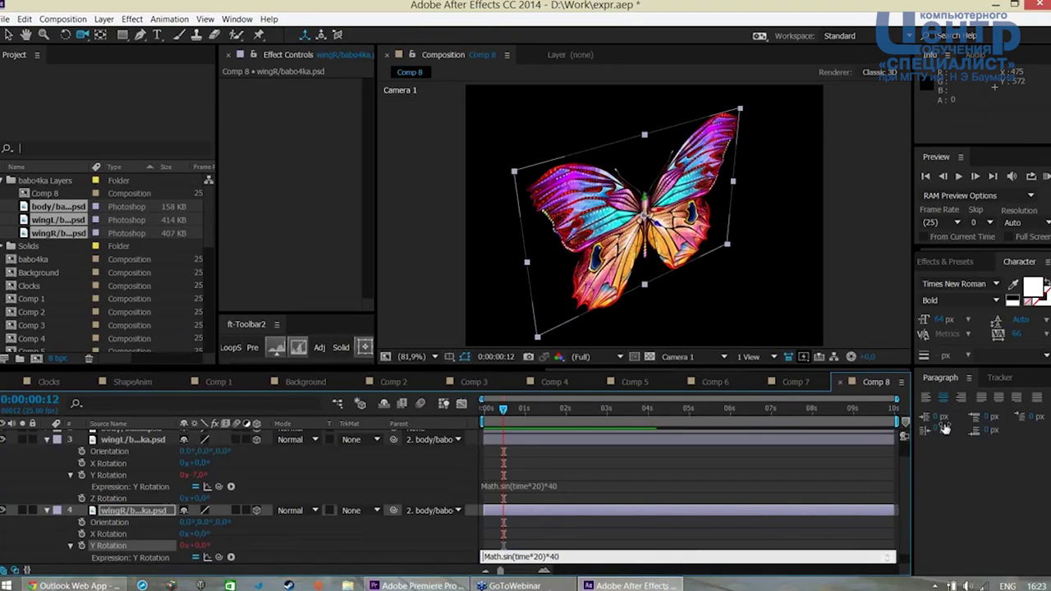
type("-")
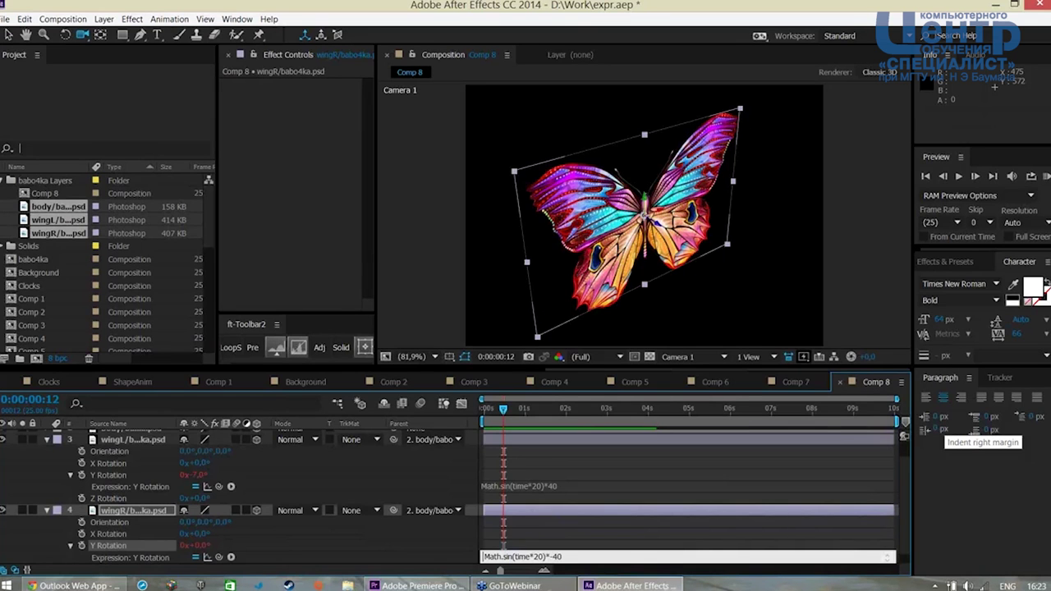
left_click(724, 475)
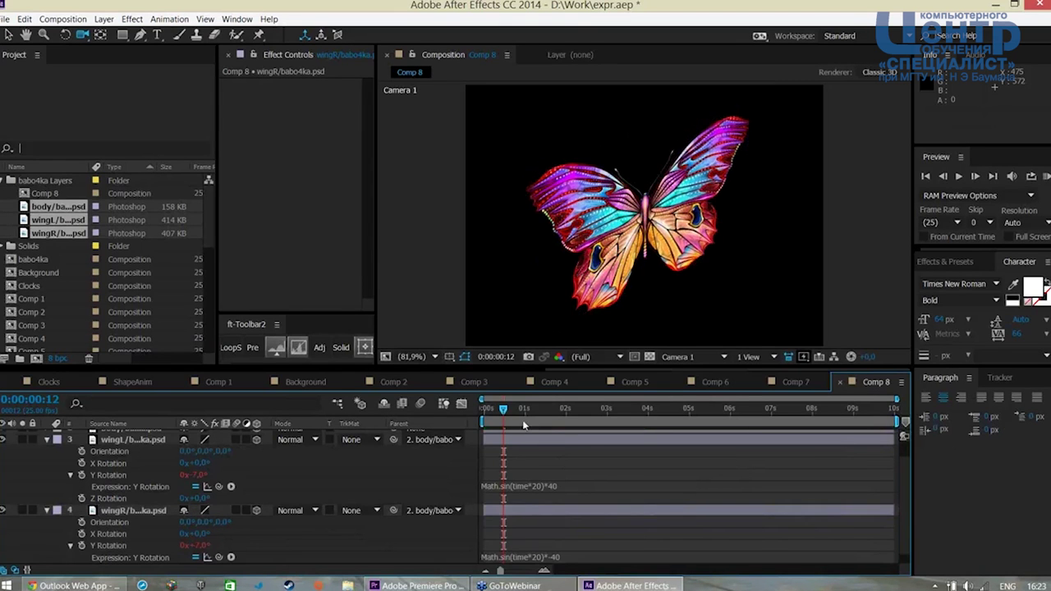
left_click_drag(523, 420, 572, 425)
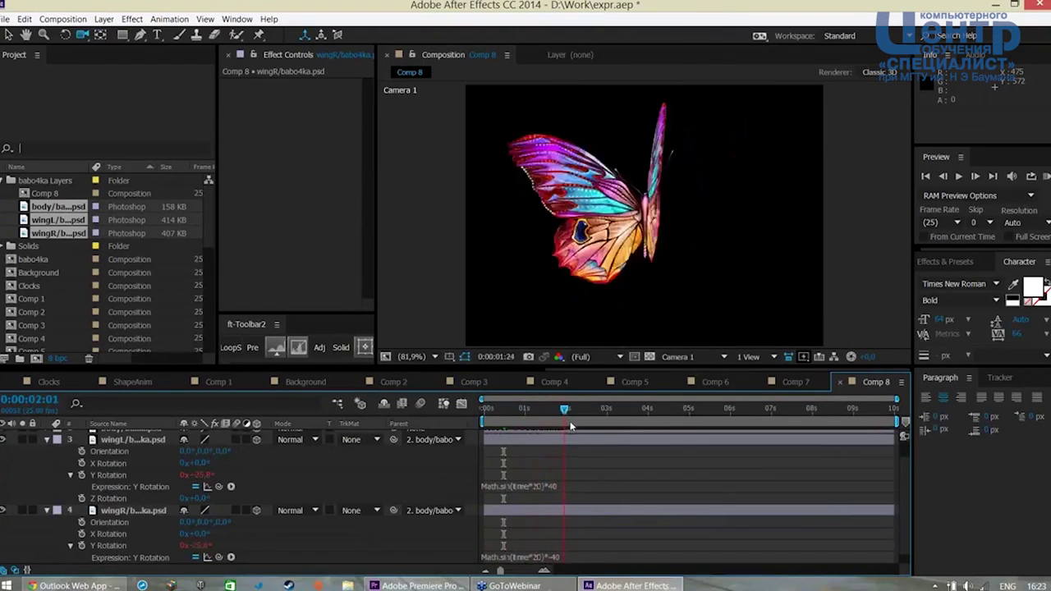
left_click_drag(571, 426, 557, 425)
scroll(45, 461, "up", 2)
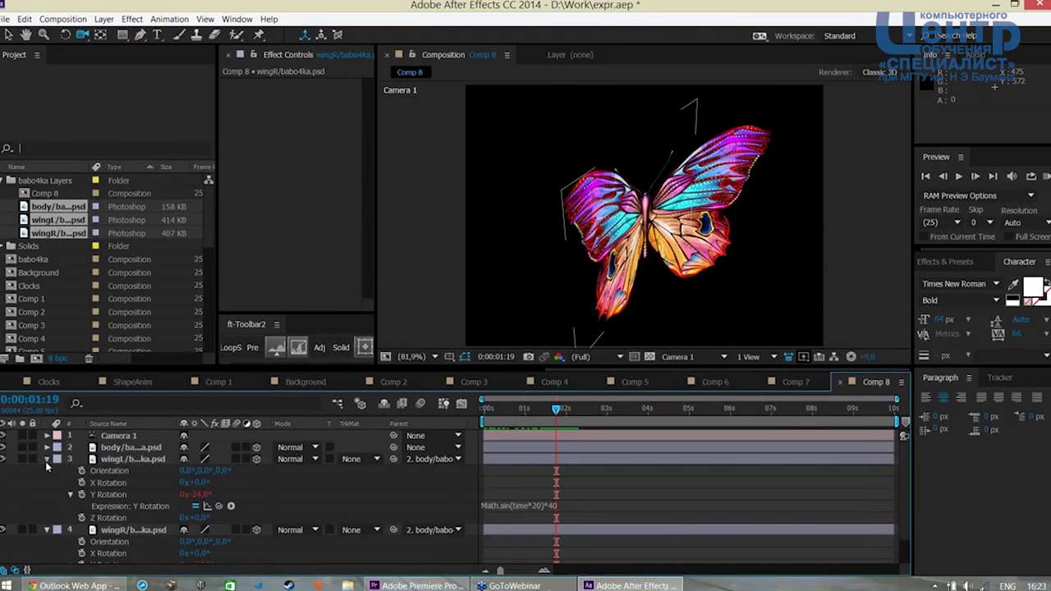
Turn on motion blur for wingL, wingR and the composition
left_click(47, 458)
left_click(47, 471)
left_click(268, 540)
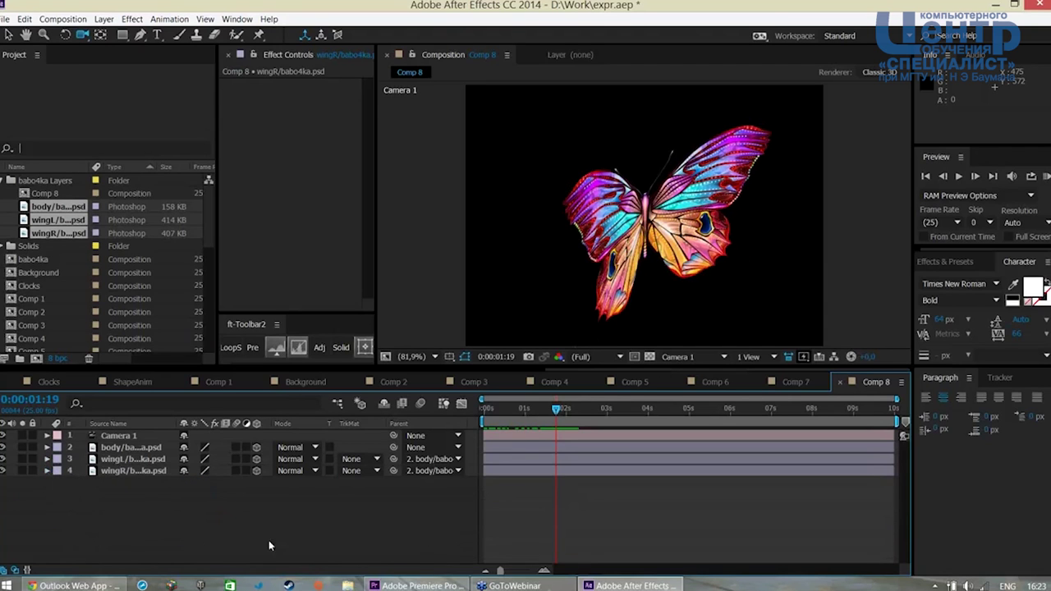
left_click(236, 458)
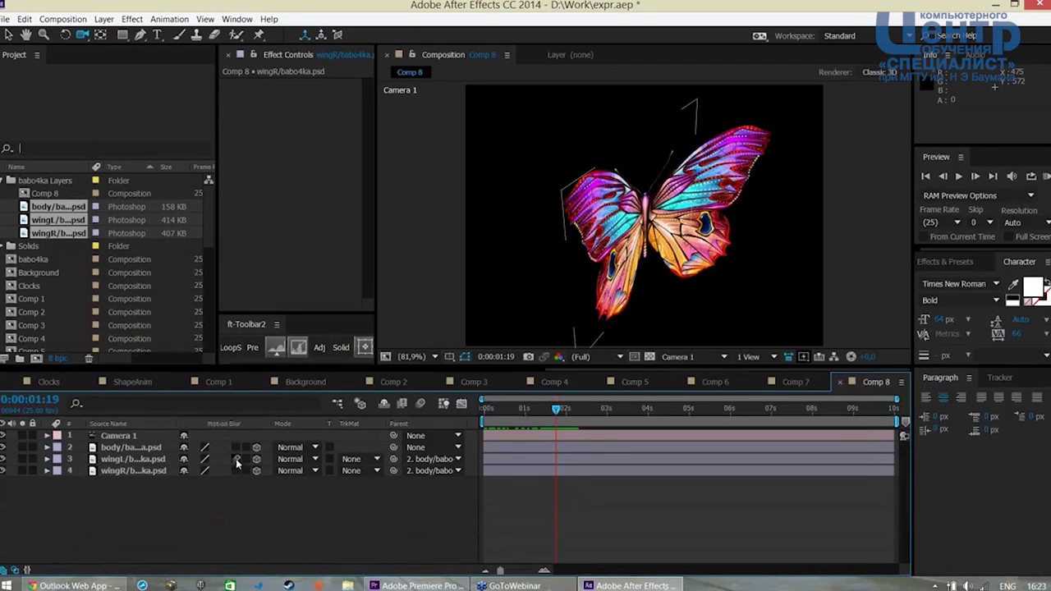
left_click(236, 471)
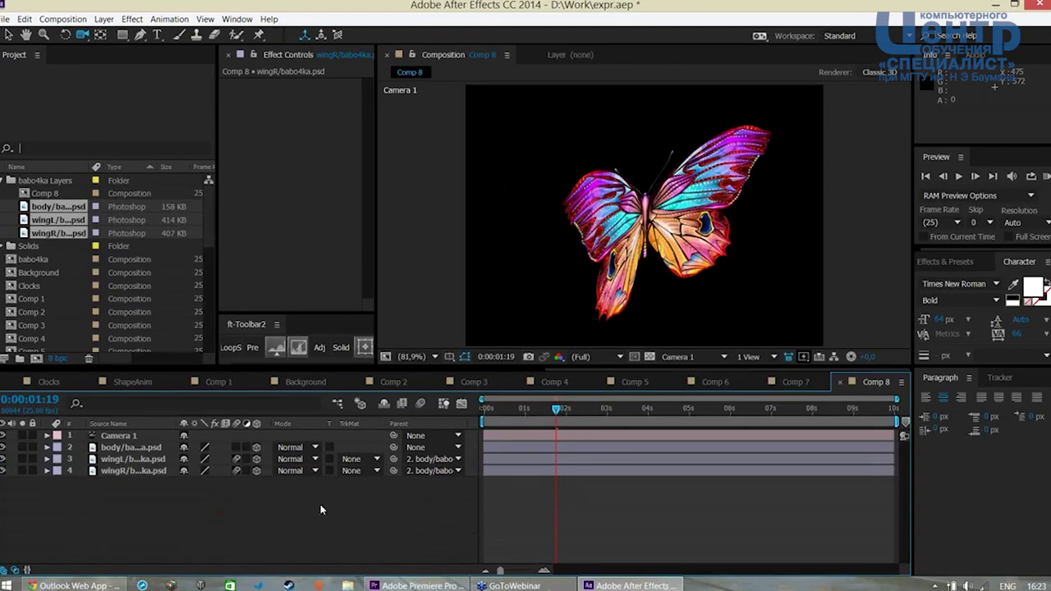
left_click(419, 404)
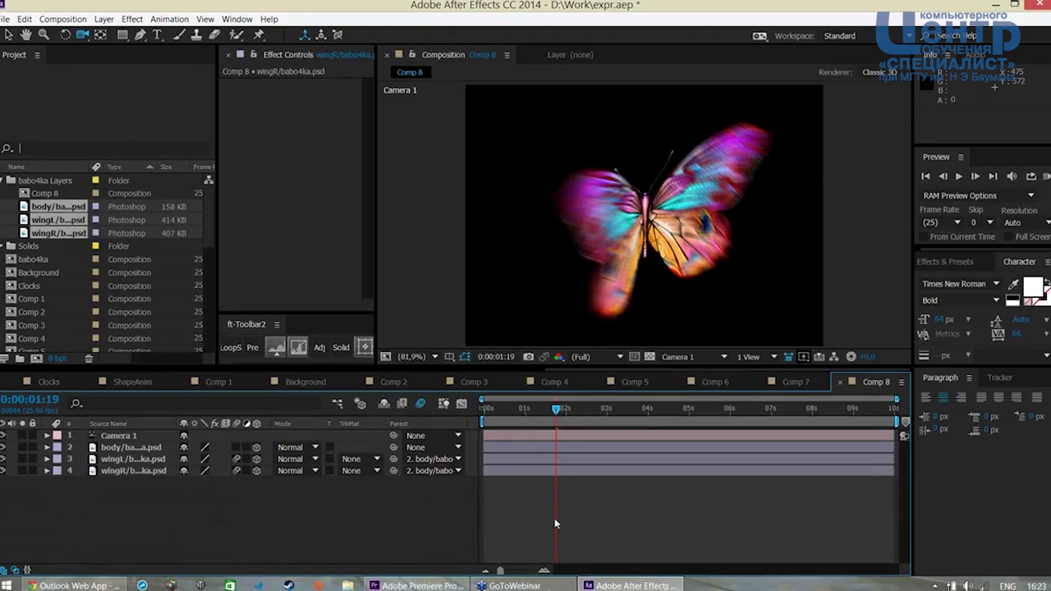
Preview the motion-blurred flapping and select both wing layers
left_click_drag(557, 411, 564, 408)
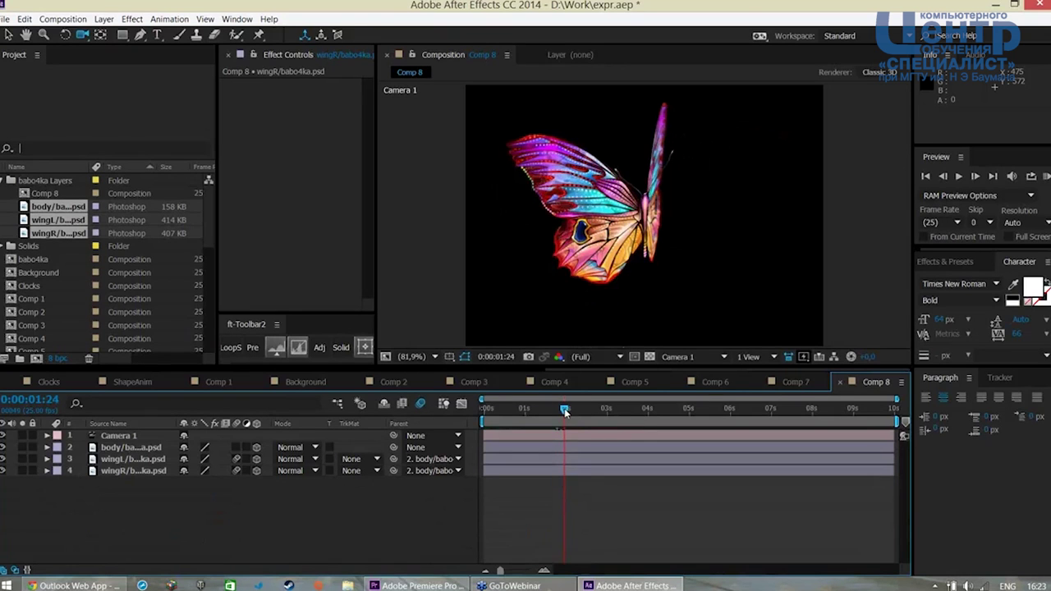
key("space")
key("space")
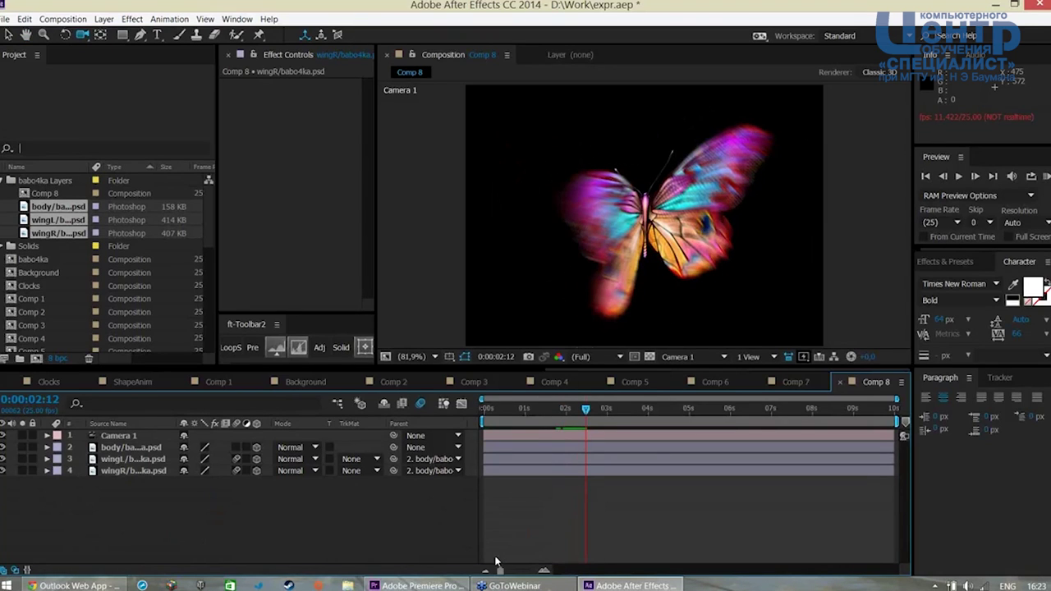
left_click(131, 459)
left_click(136, 471, "shift")
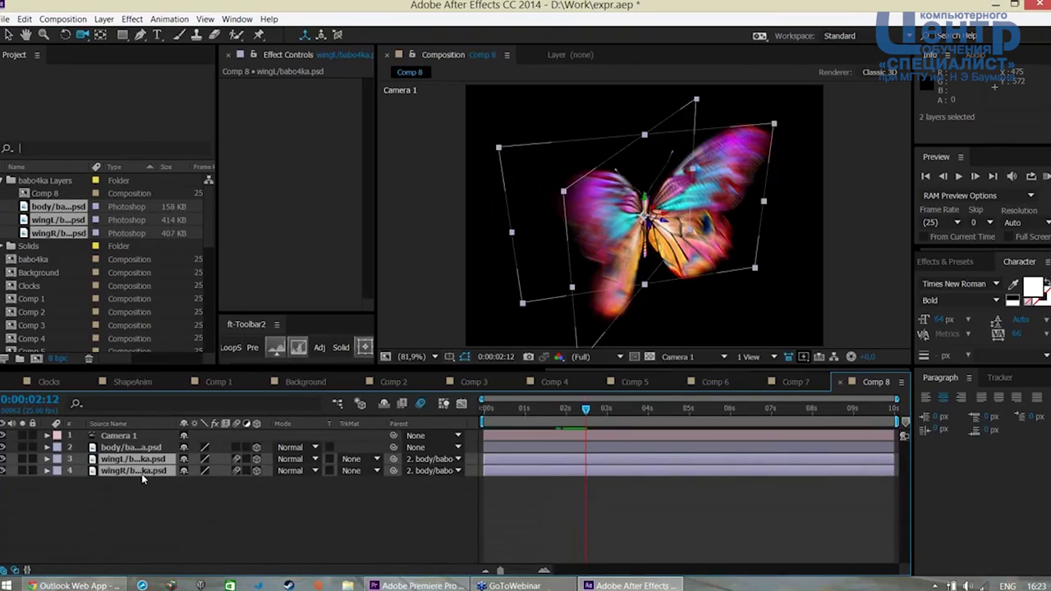
Change wingL's Y Rotation expression from time*20 to time*30
key("r")
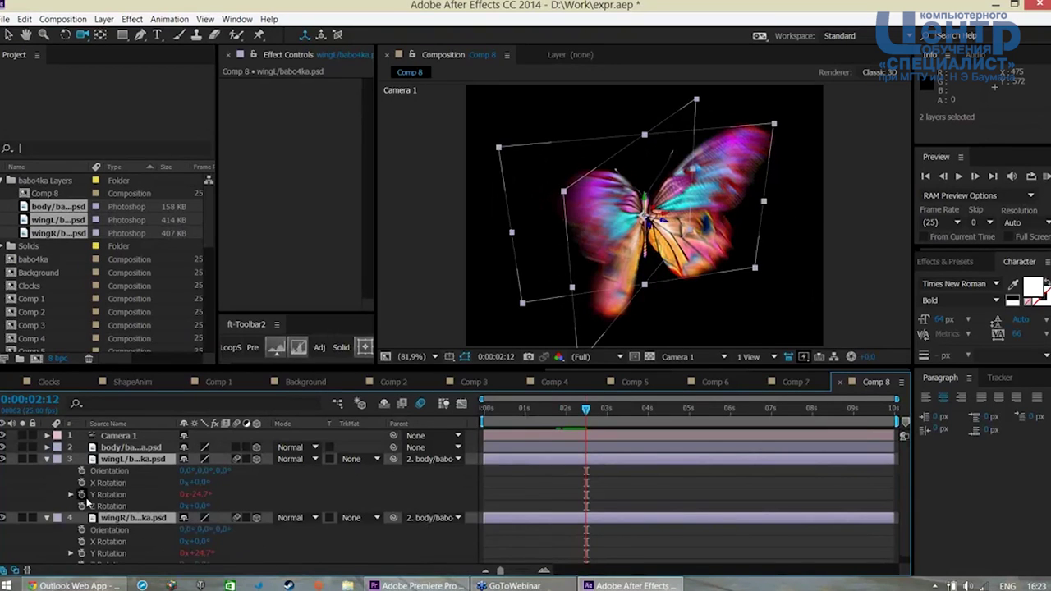
left_click(81, 495, "alt")
left_click(81, 545, "alt")
type("Math.sin(time*20)*-40")
scroll(406, 550, "down", 1)
left_click(532, 476)
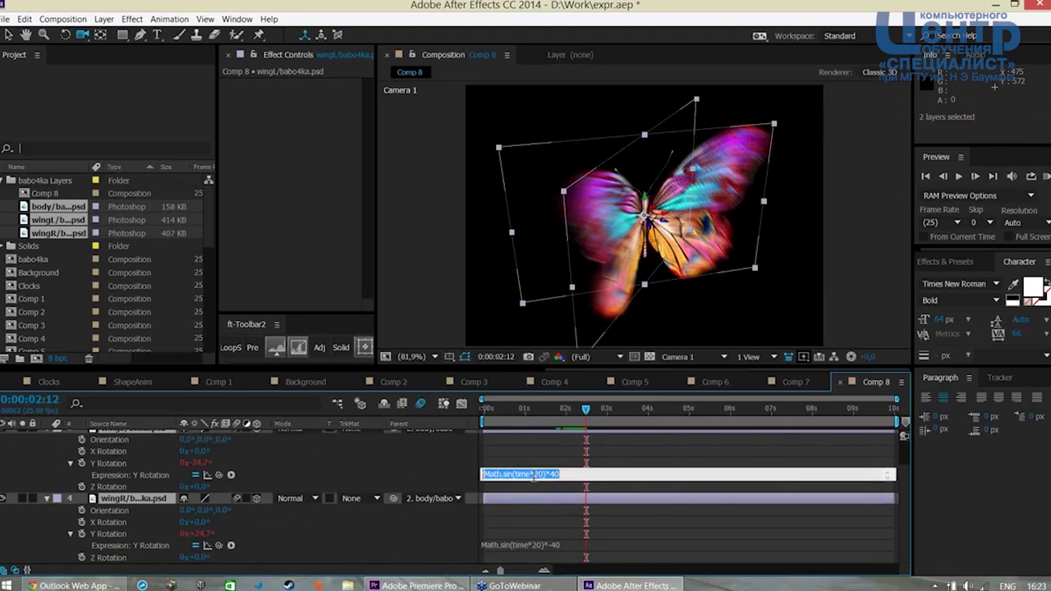
left_click(532, 475)
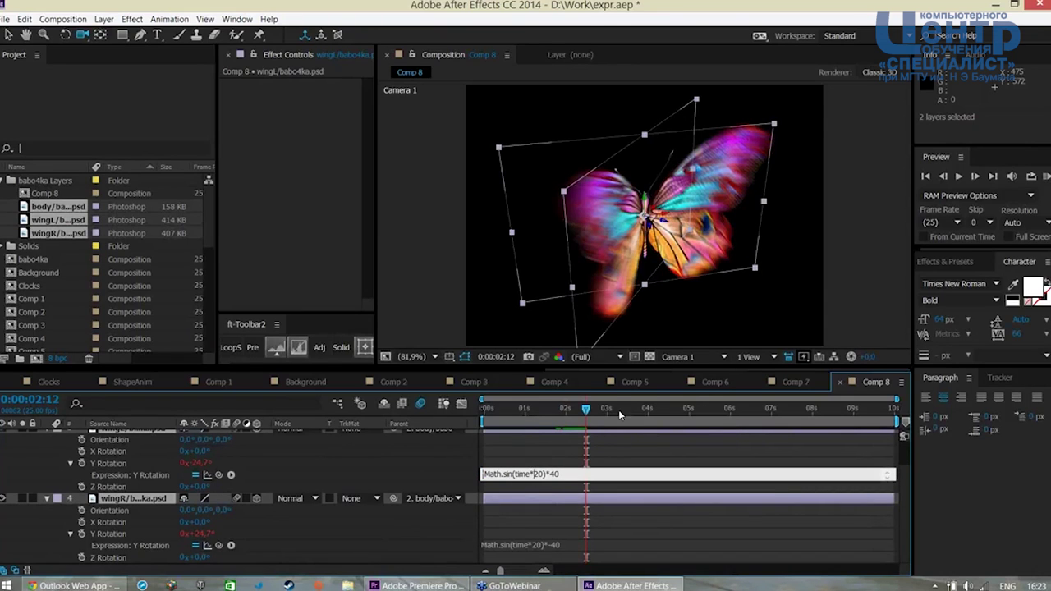
key("Delete")
type("3")
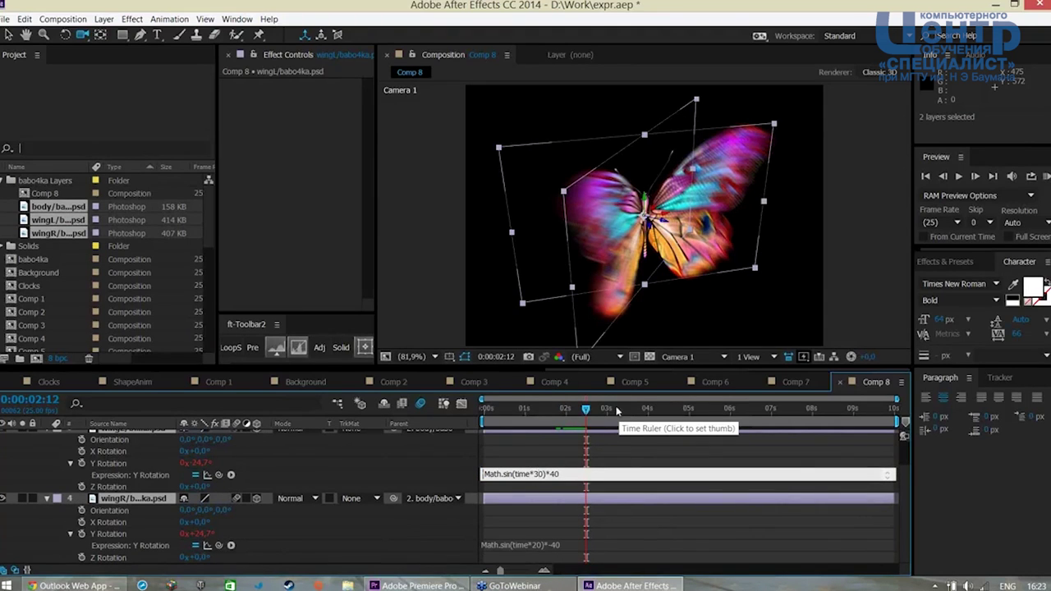
Change wingR's expression to time*30 as well, then collapse both wing layers
left_click(540, 545)
left_click(540, 544)
key("Delete")
type("3")
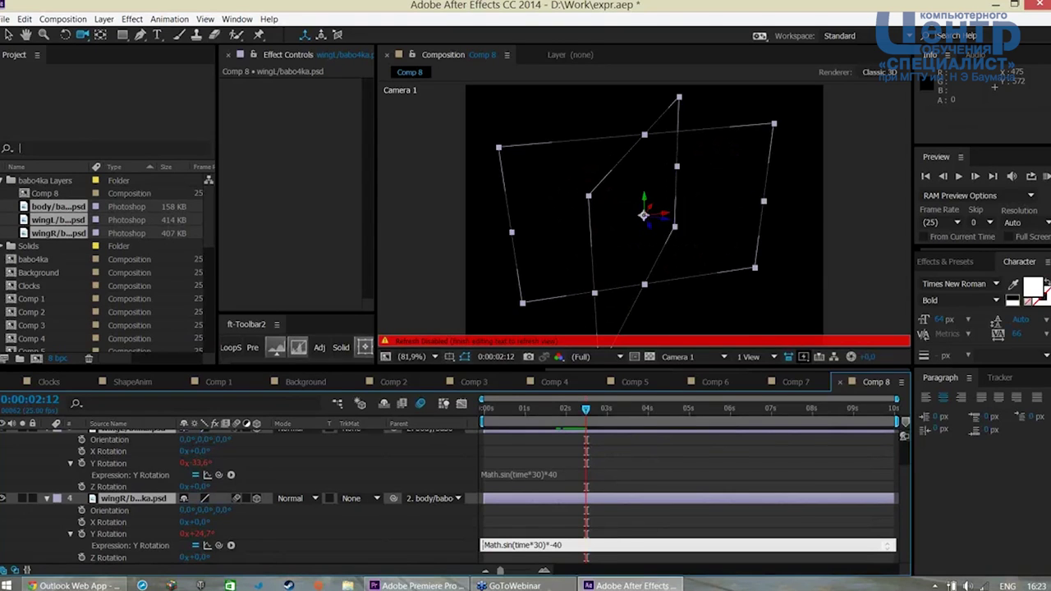
left_click(643, 463)
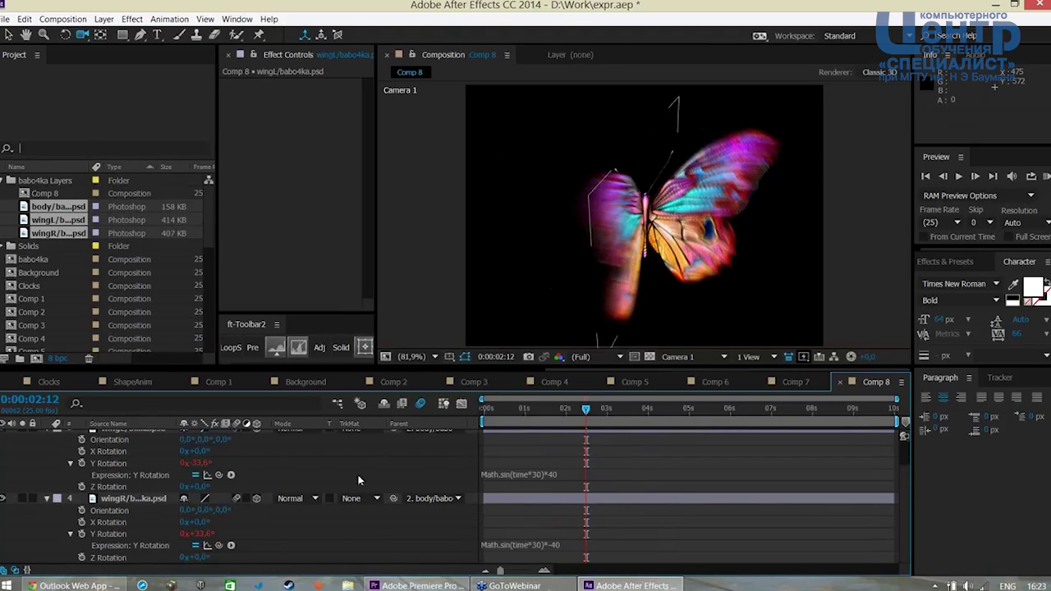
scroll(162, 499, "up", 3)
left_click(46, 459)
left_click(46, 471)
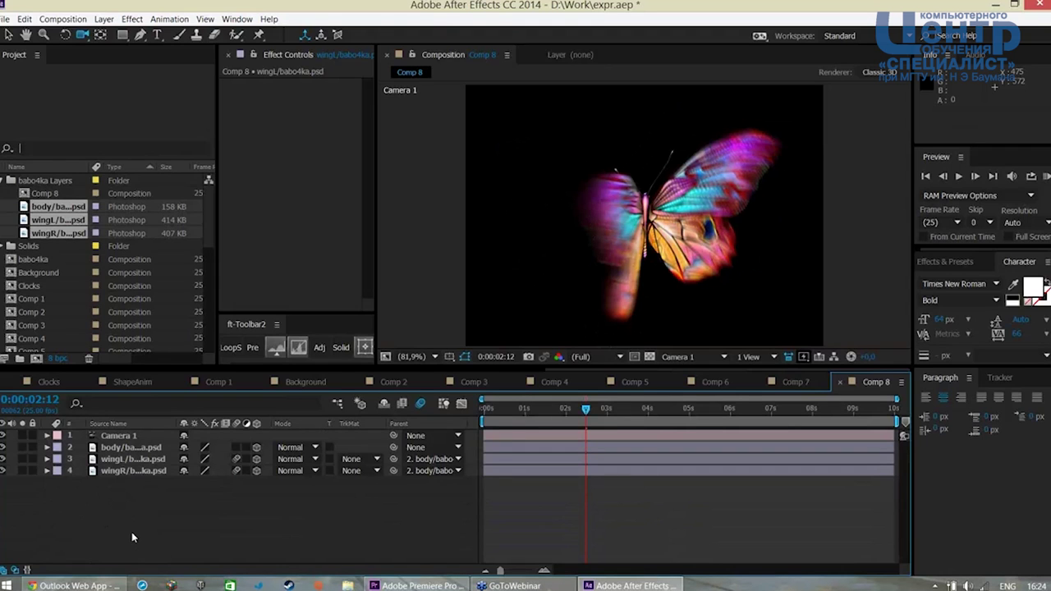
Add a new adjustment layer to Comp 8 and start naming it 'Control'
left_click(110, 23)
mouse_move(120, 34)
left_click(382, 113)
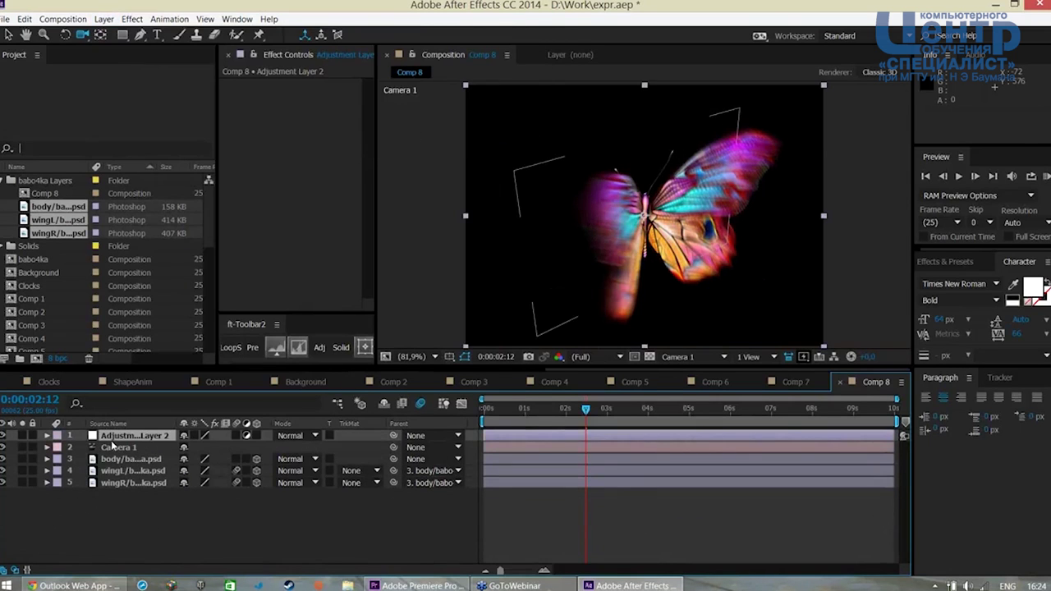
key("Return")
type("Control")
Name the layer Control, add a Slider Control effect, and rename the effect Freq
key("Return")
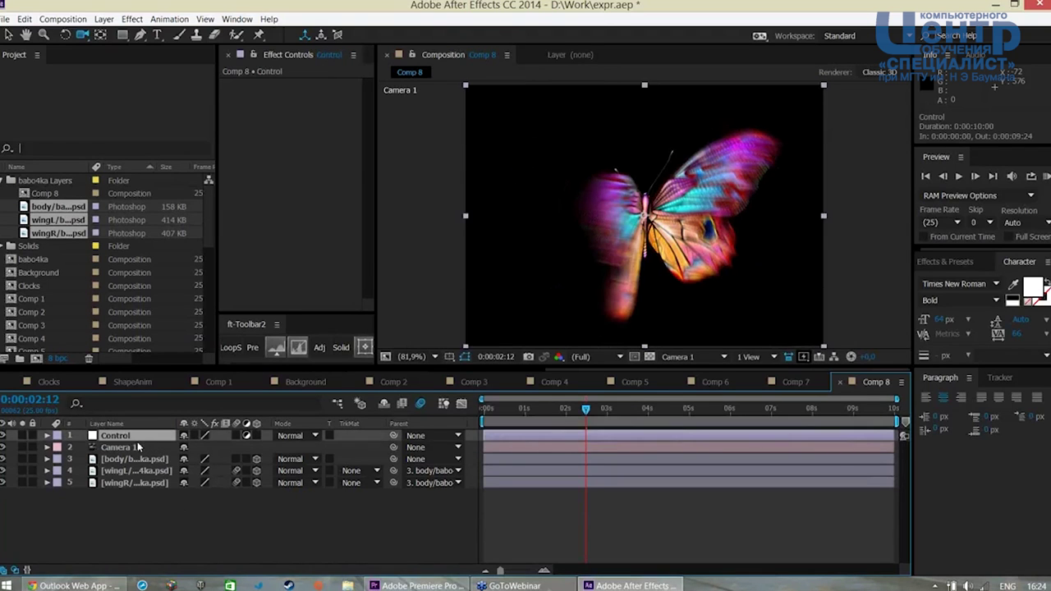
left_click(132, 19)
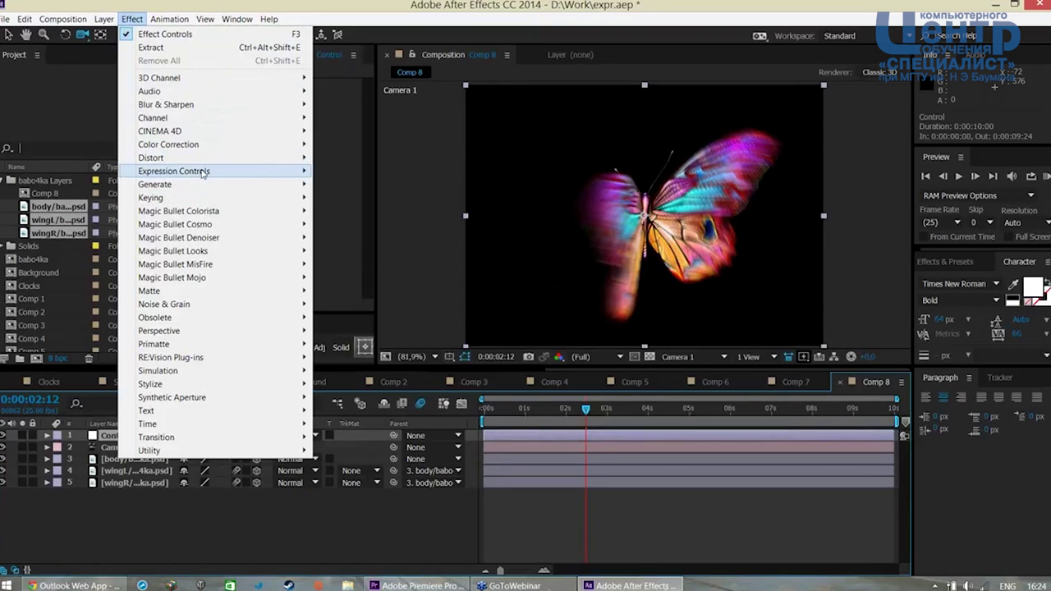
mouse_move(174, 170)
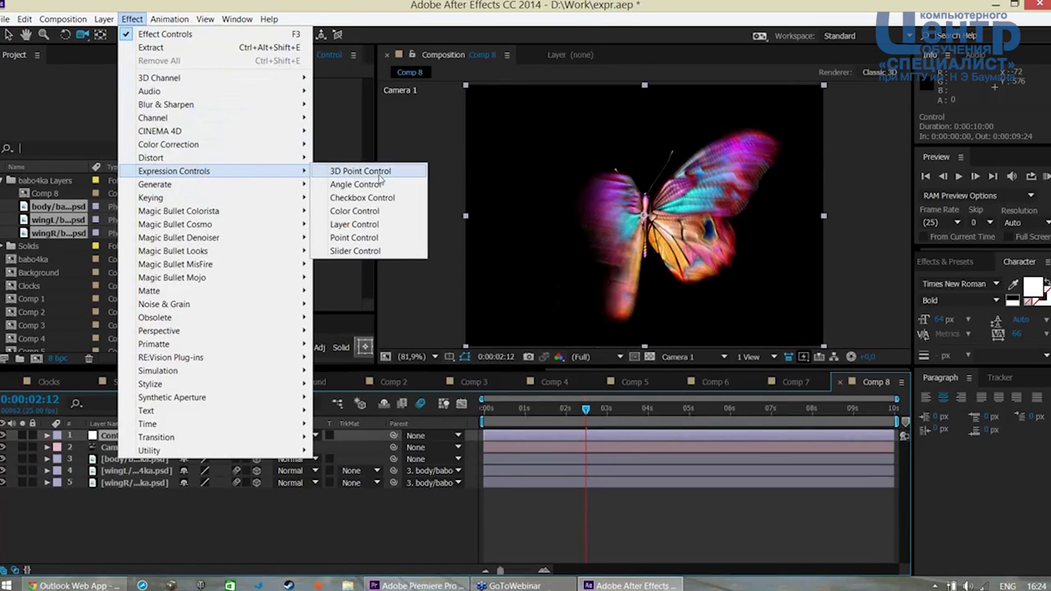
left_click(364, 252)
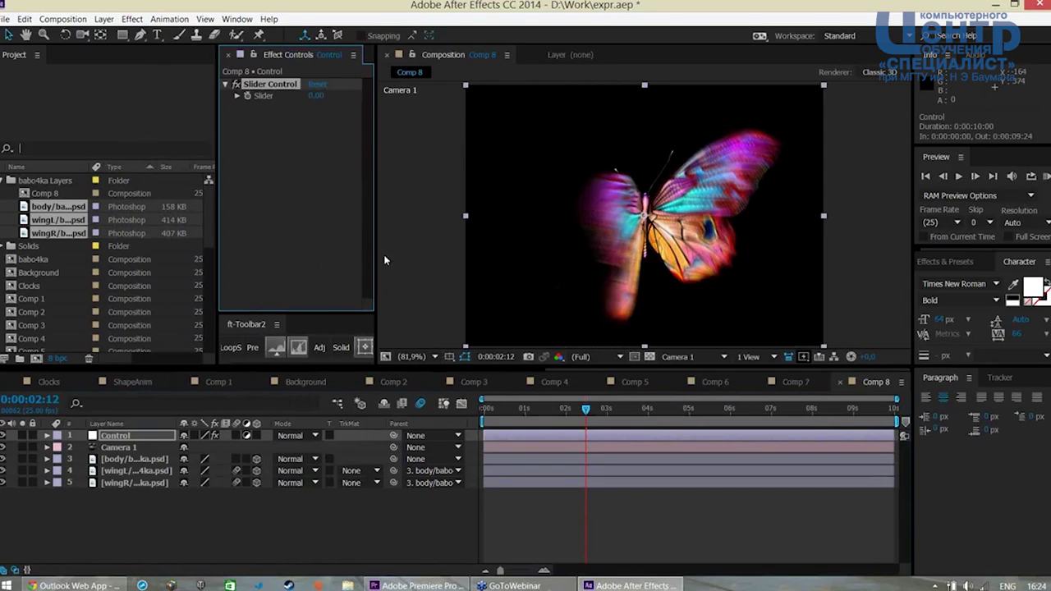
left_click_drag(373, 254, 385, 256)
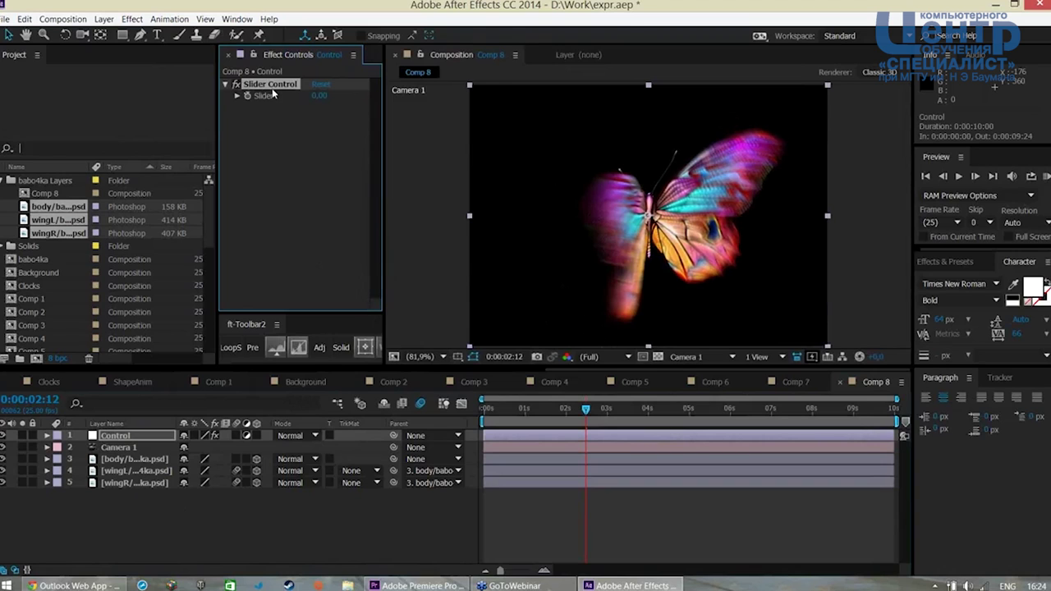
key("Return")
type("Freq")
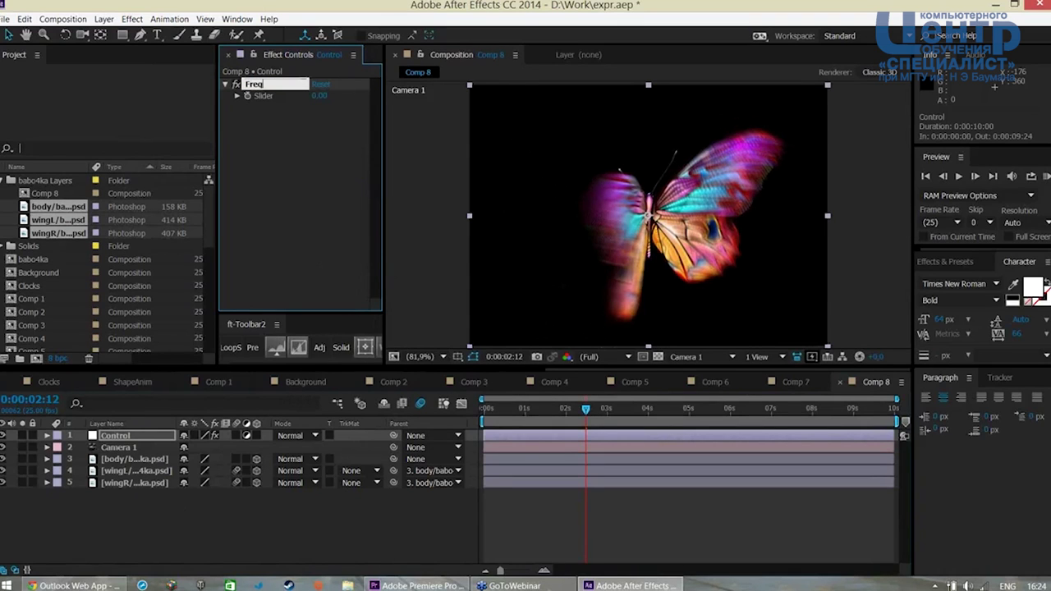
left_click(155, 559)
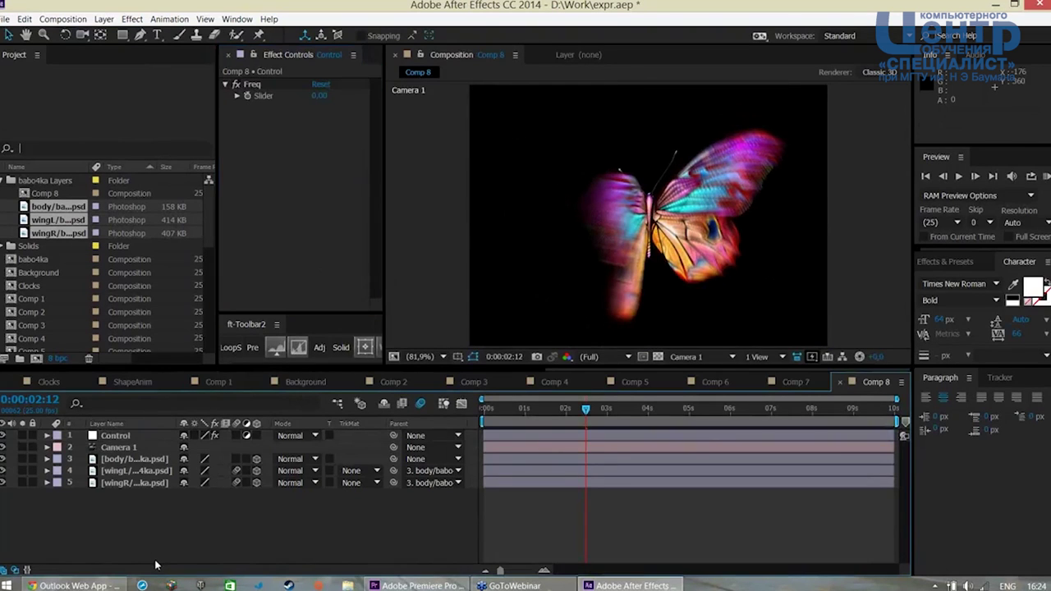
Replace the 30 in wingL's Y Rotation expression with a pick-whip link to Freq
left_click(254, 76)
left_click(123, 470)
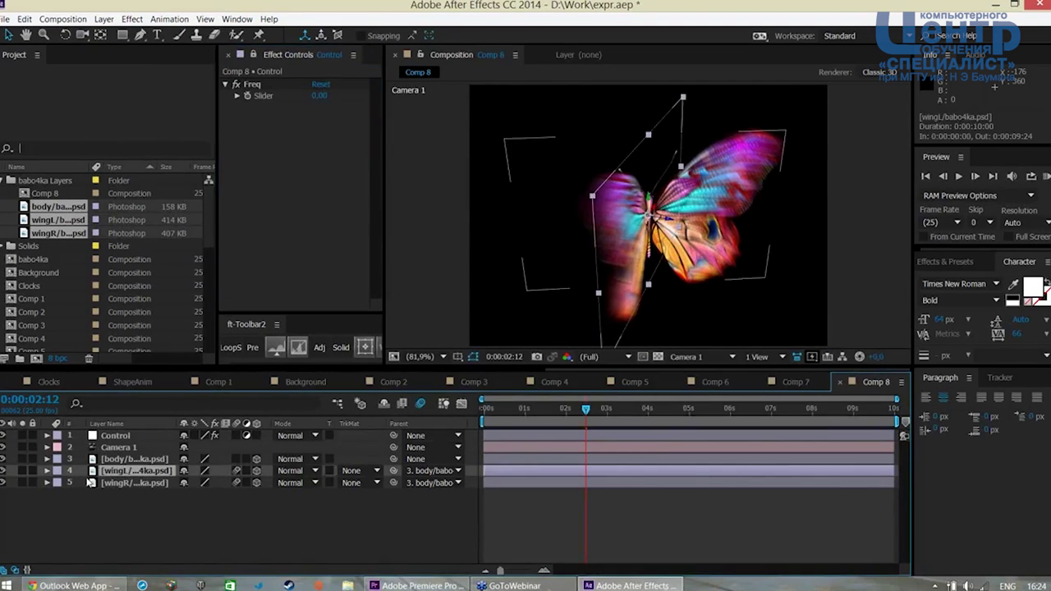
left_click(46, 471)
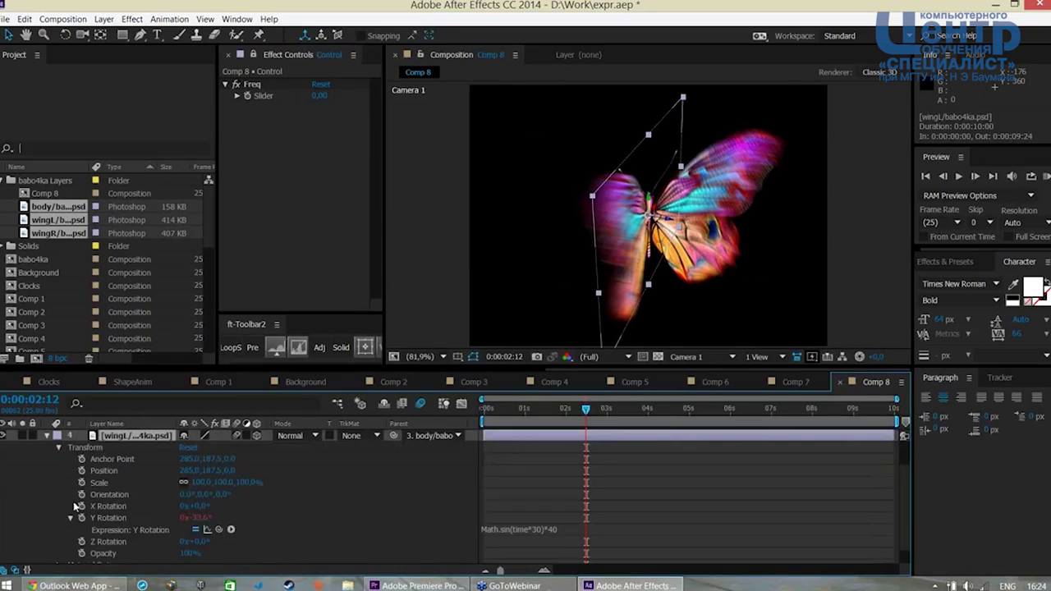
left_click(523, 542)
left_click(538, 528)
left_click(536, 528)
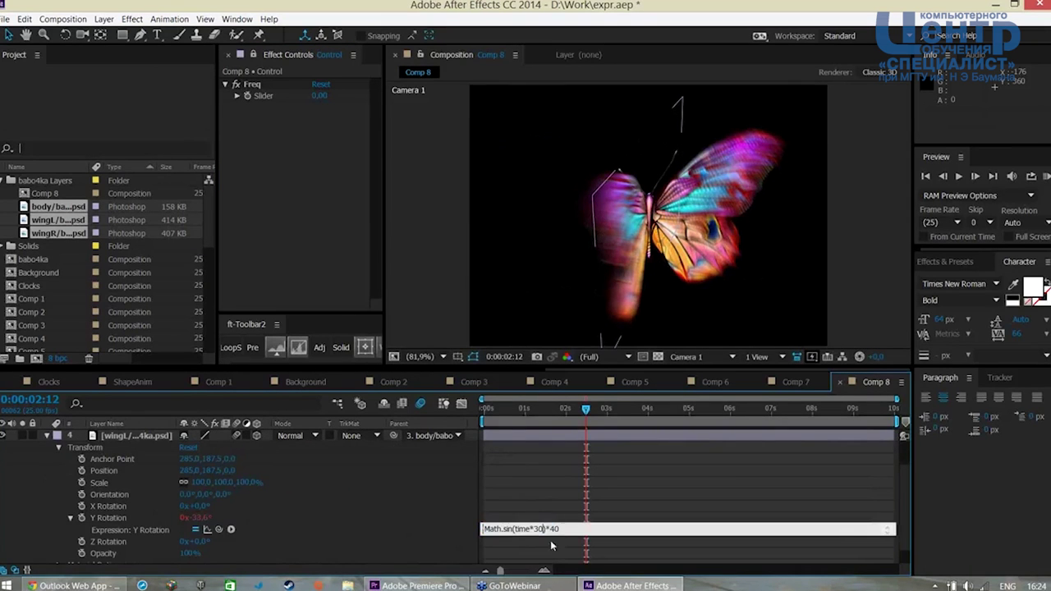
key("BackSpace")
key("BackSpace")
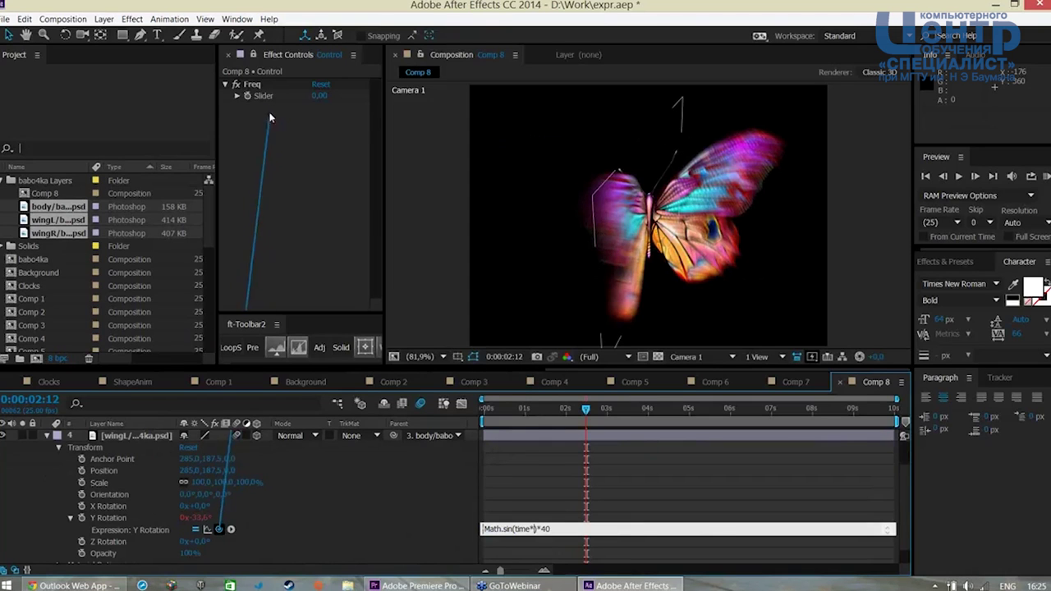
left_click_drag(218, 530, 264, 96)
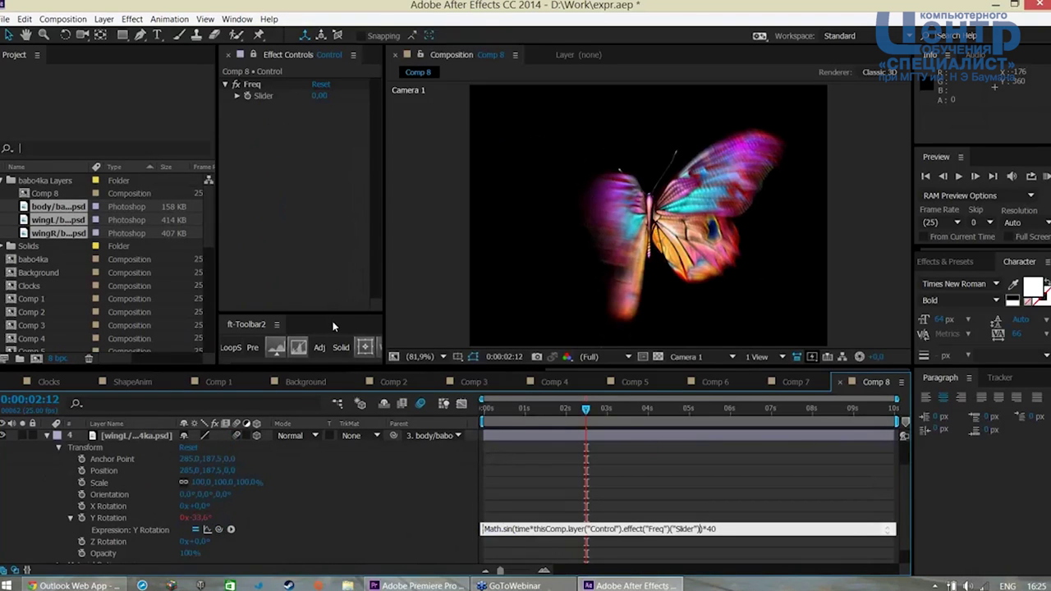
scroll(746, 500, "down", 1)
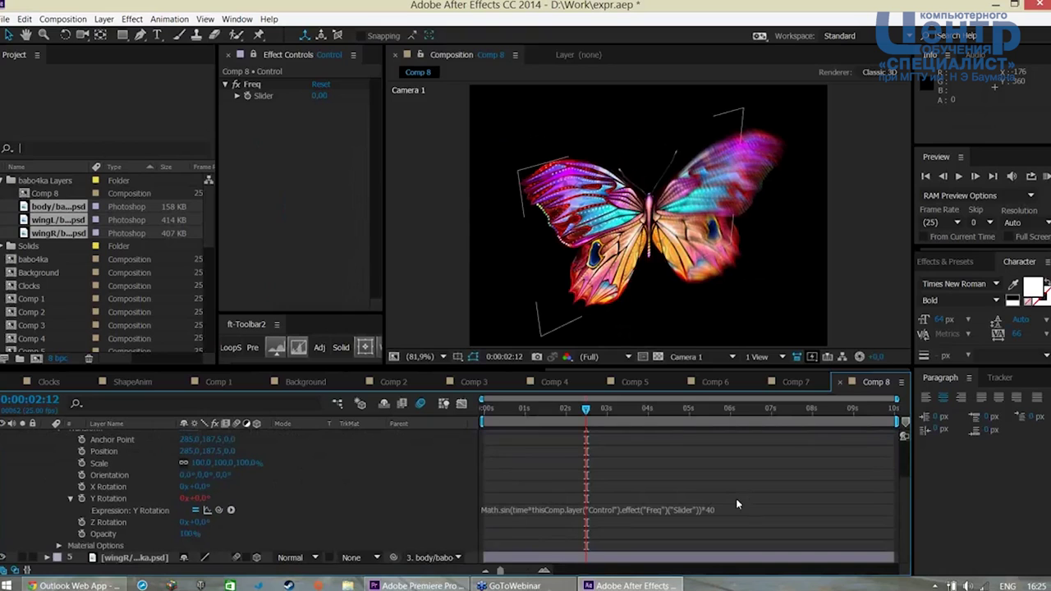
Replace the 30 in wingR's expression with a link to the Freq slider
left_click(47, 557)
scroll(381, 520, "down", 5)
scroll(382, 522, "down", 1)
left_click(538, 524)
left_click(533, 522)
key("BackSpace")
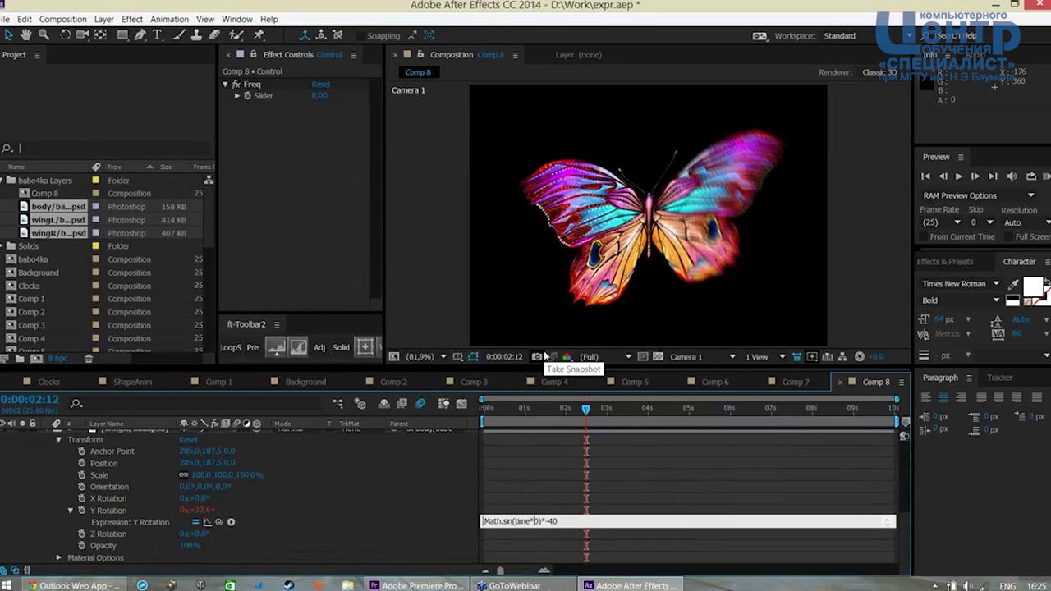
key("Delete")
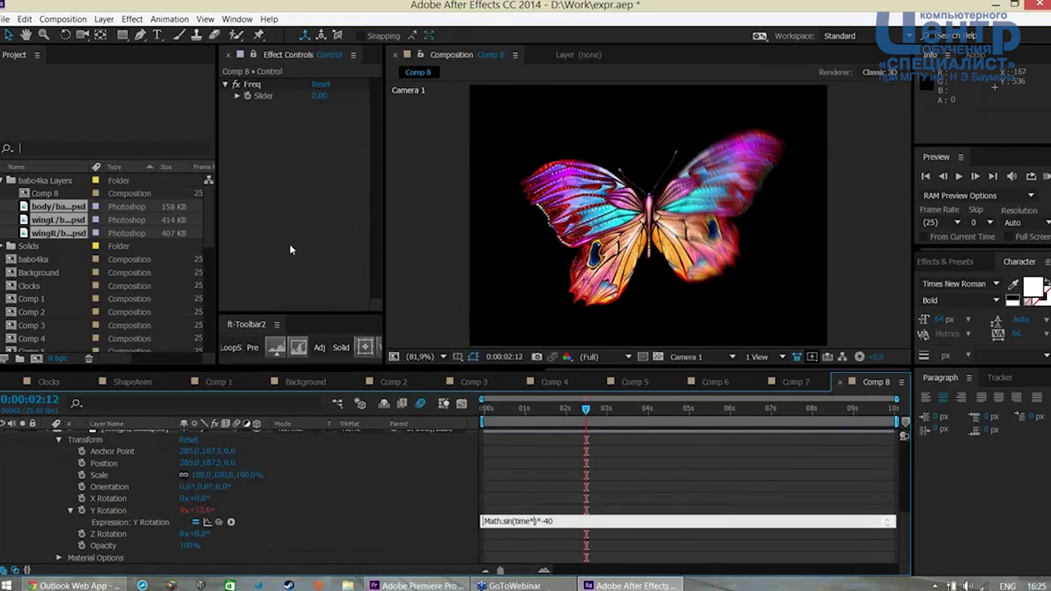
left_click_drag(218, 522, 263, 96)
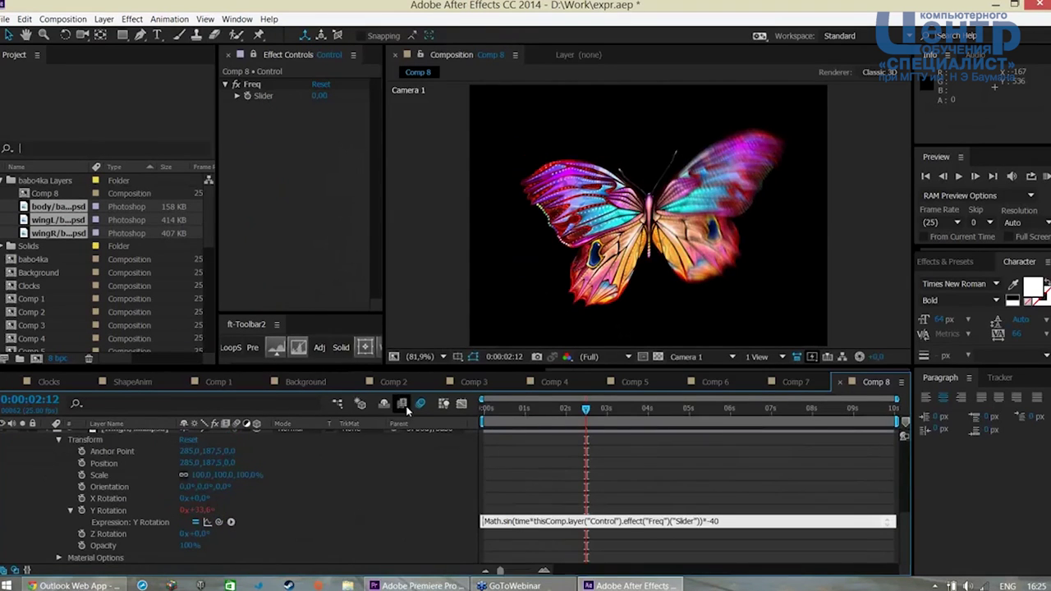
left_click(385, 504)
Collapse both wing layers and return the playhead to the composition start
scroll(33, 475, "up", 2)
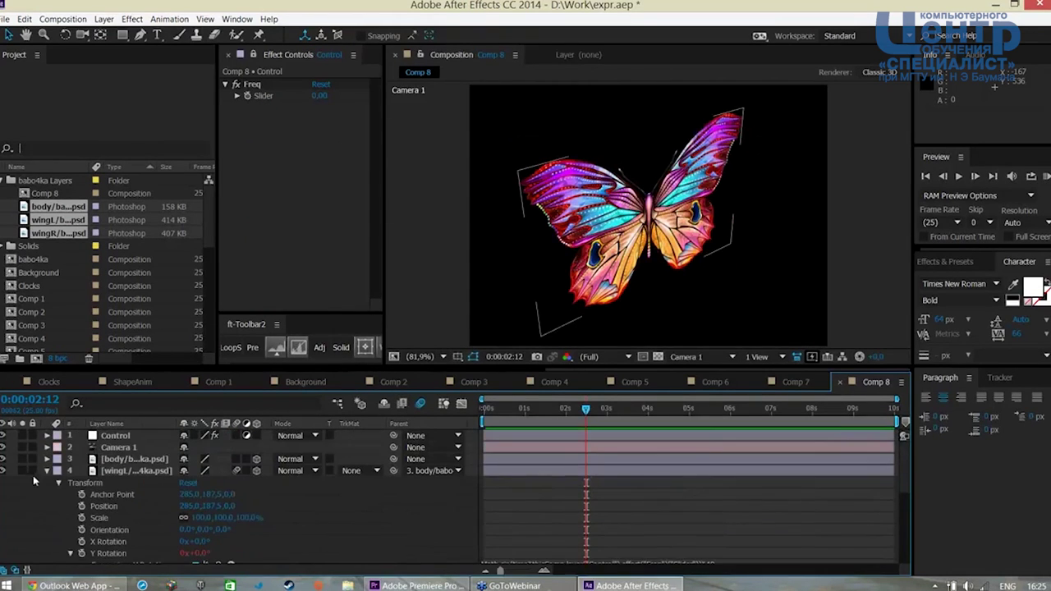
left_click(46, 471)
left_click(47, 484)
left_click(162, 532)
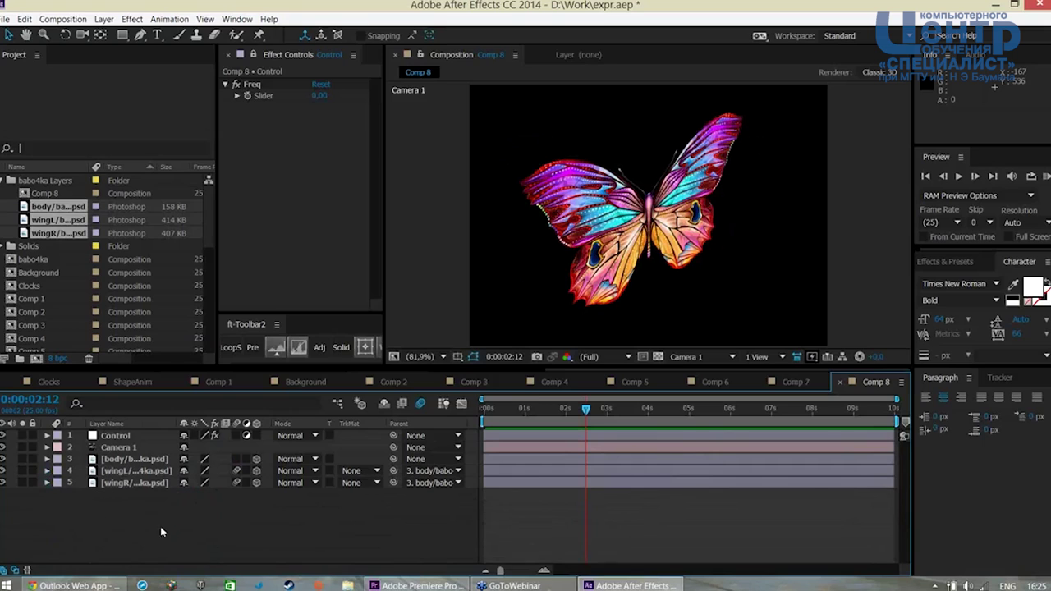
left_click_drag(586, 409, 485, 408)
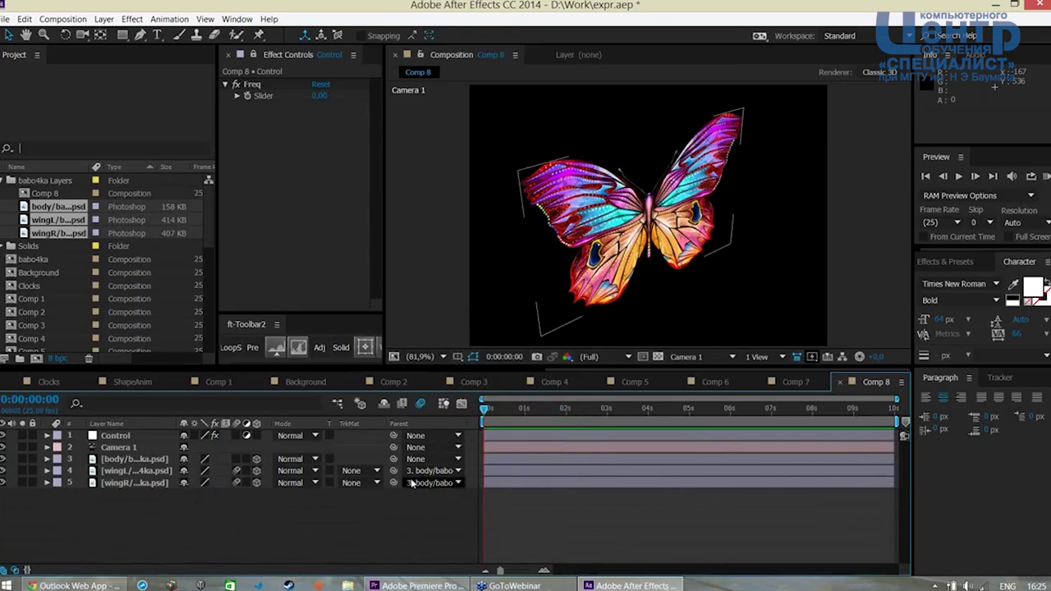
Preview while adjusting the Freq slider, then set Freq to 40
left_click(246, 548)
key("space")
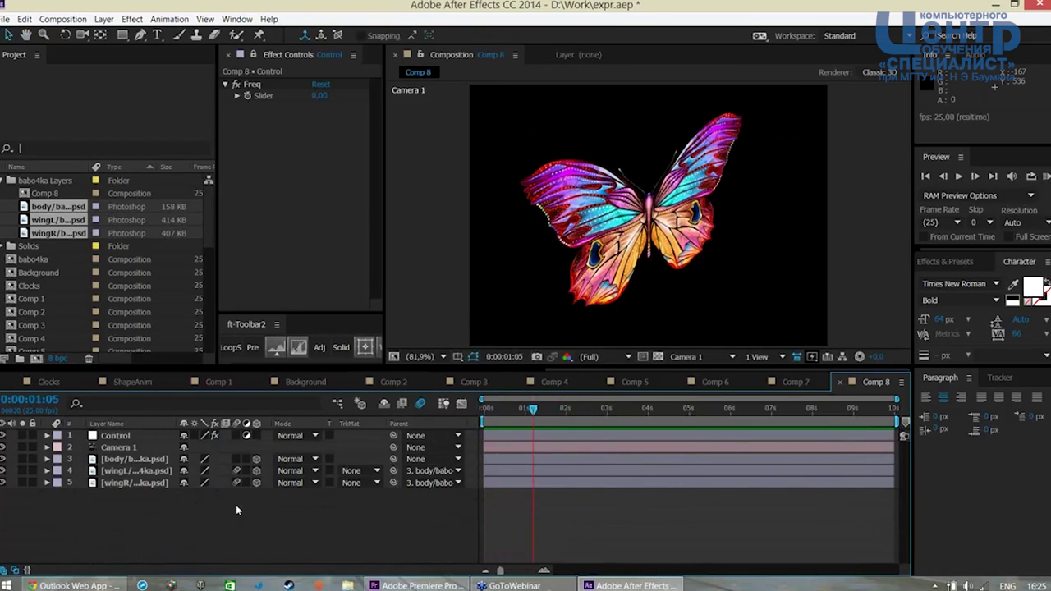
mouse_move(320, 96)
left_mouse_down()
mouse_move(356, 98)
mouse_move(330, 99)
left_mouse_up()
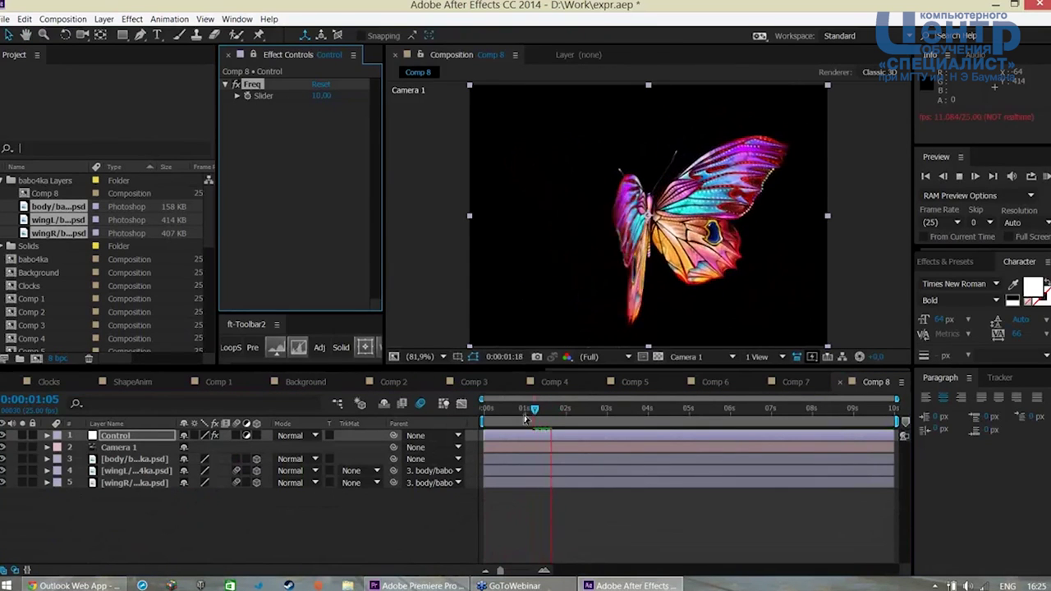
left_click_drag(325, 96, 350, 99)
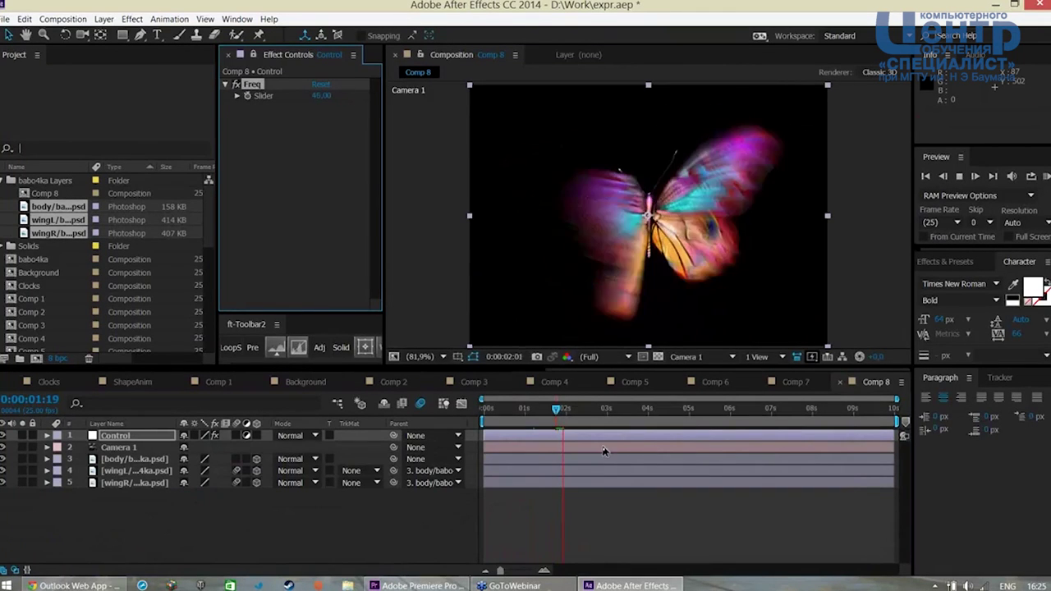
left_click_drag(320, 96, 337, 98)
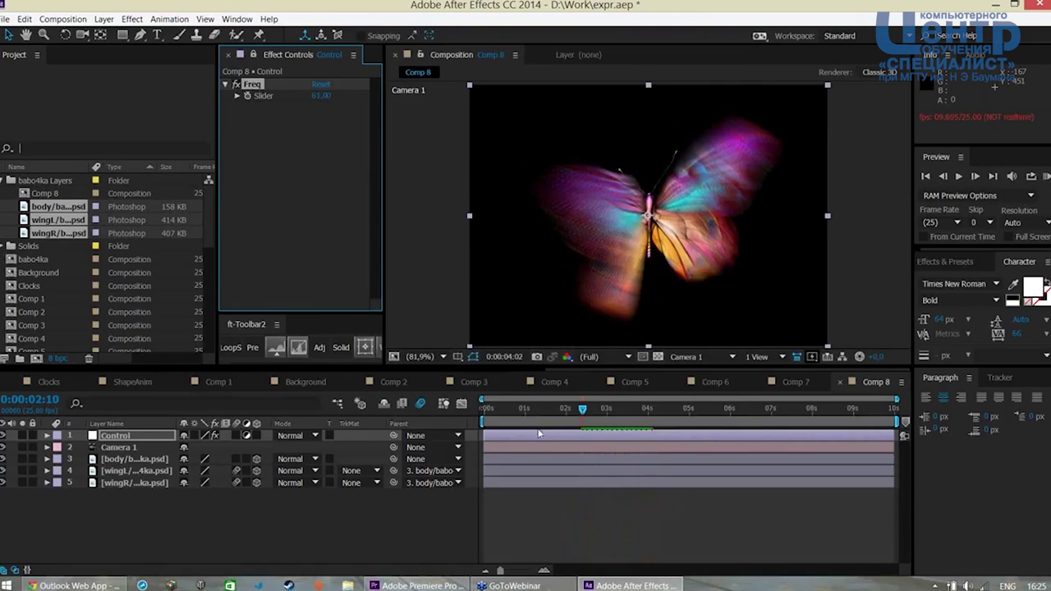
key("space")
left_click(320, 96)
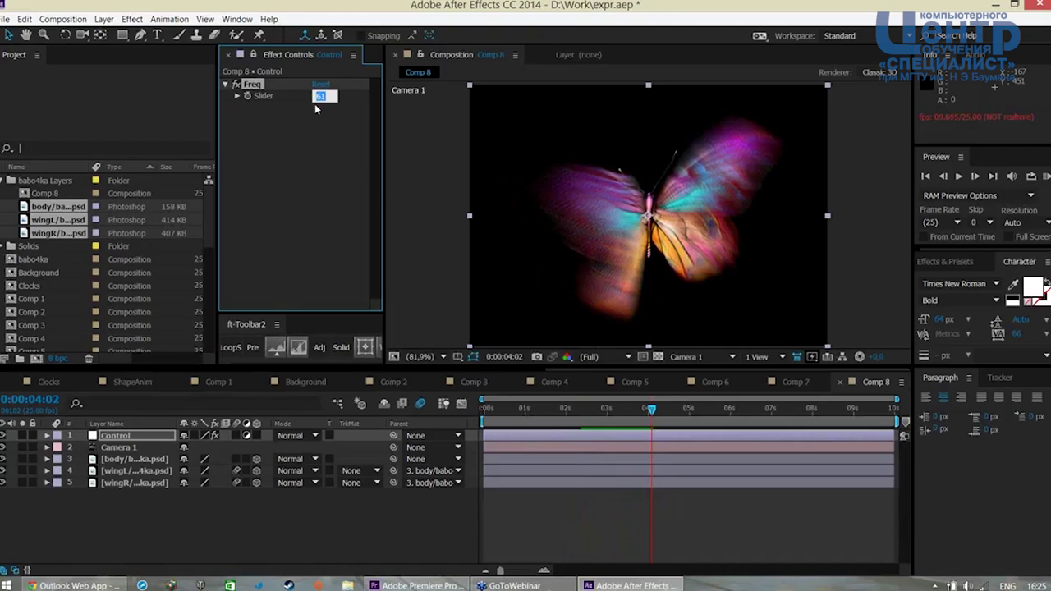
type("40")
key("Return")
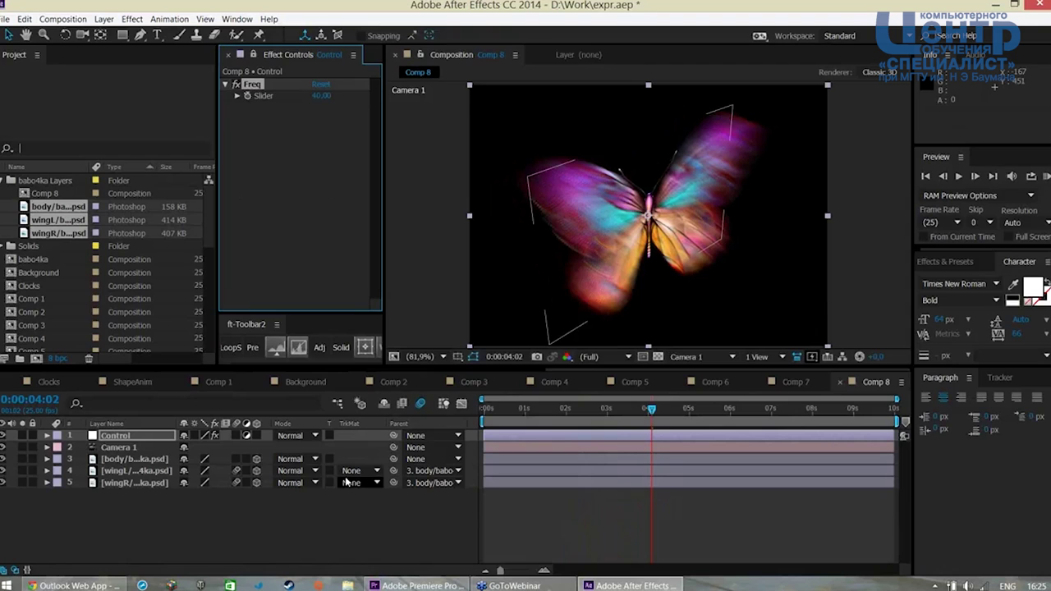
View the scene through the active camera at about 0:00:02:01
left_click(149, 494)
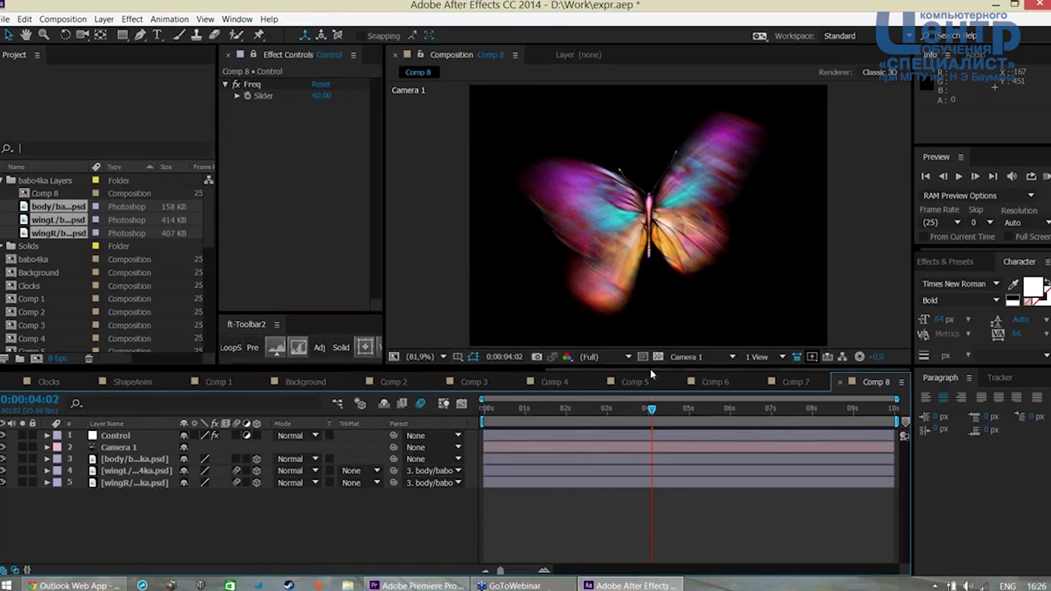
left_click(698, 357)
left_click(702, 368)
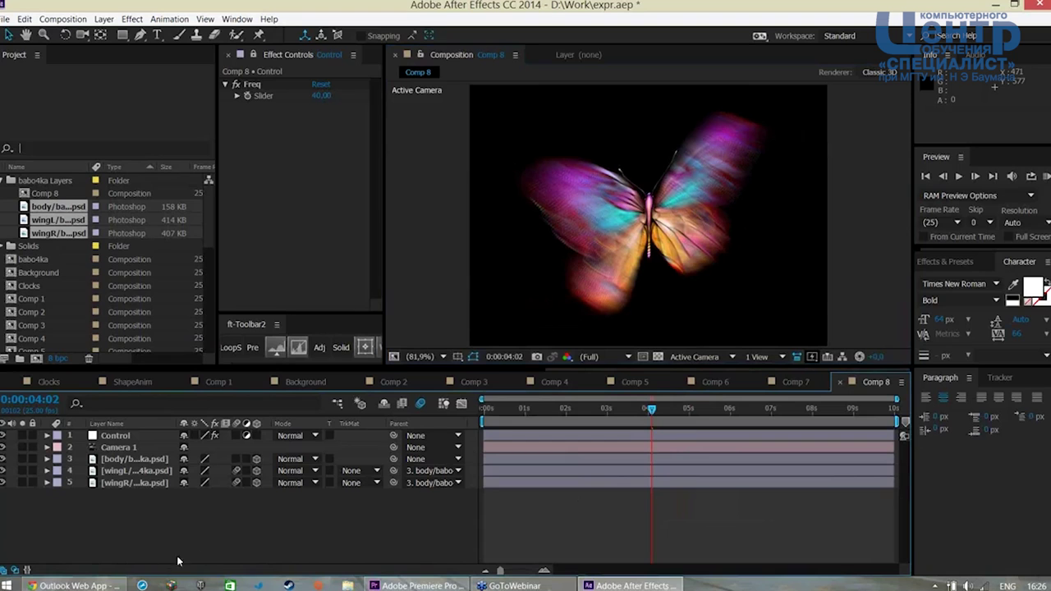
left_click_drag(653, 412, 567, 411)
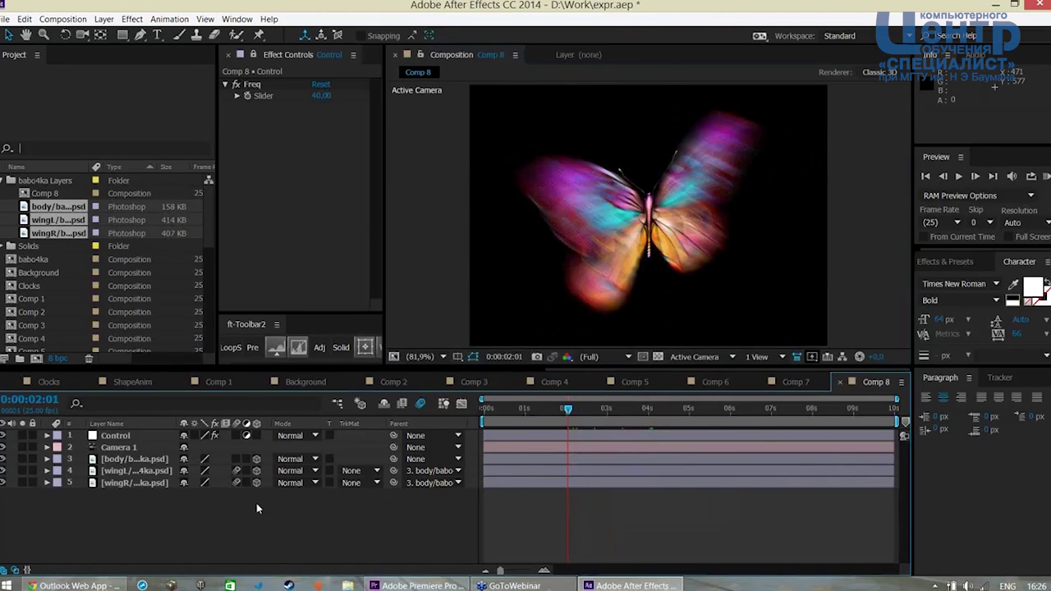
Create Comp 9 (720×576, 10 s, 25 fps) with the Background comp as its first layer
key("ctrl+n")
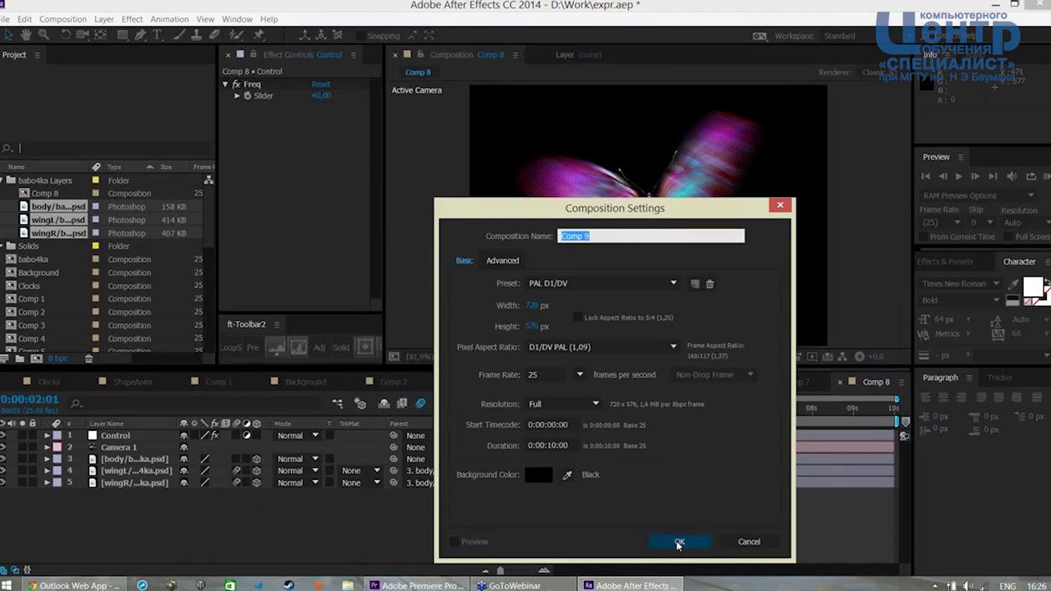
left_click(678, 542)
mouse_move(205, 237)
left_mouse_down()
mouse_move(210, 349)
mouse_move(209, 264)
mouse_move(2, 210)
mouse_move(120, 492)
left_mouse_up()
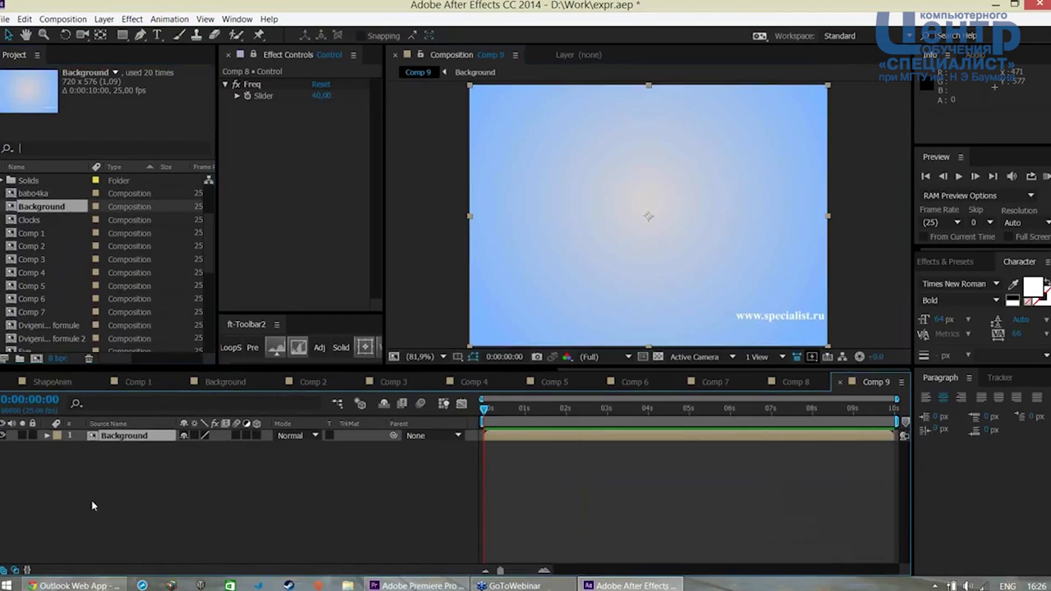
left_click(198, 540)
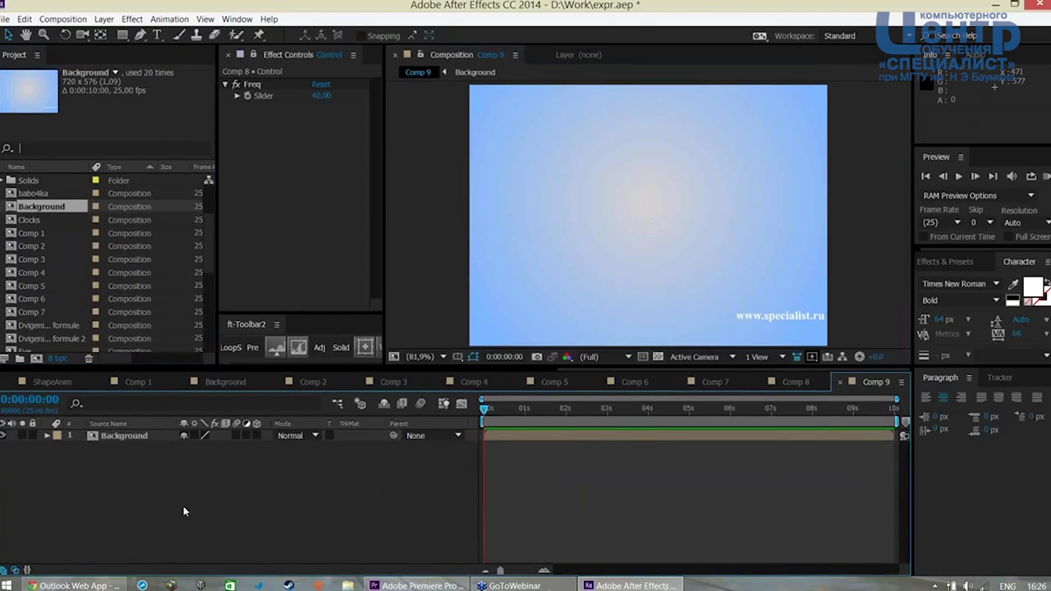
Add a full-frame red solid, Red Solid 4, above Background in Comp 9 and enlarge the viewer
key("ctrl+y")
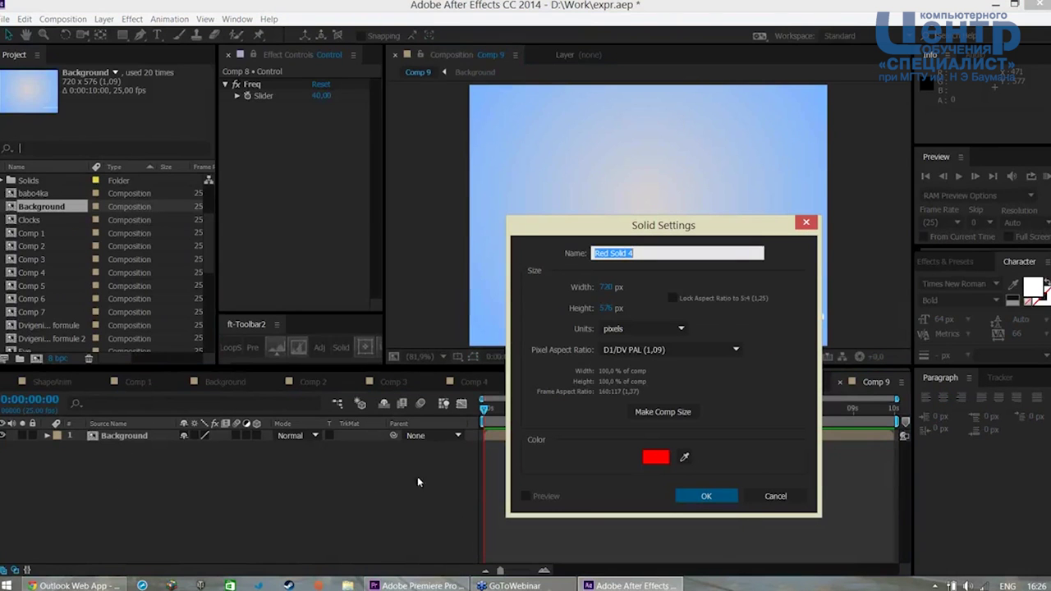
left_click(705, 495)
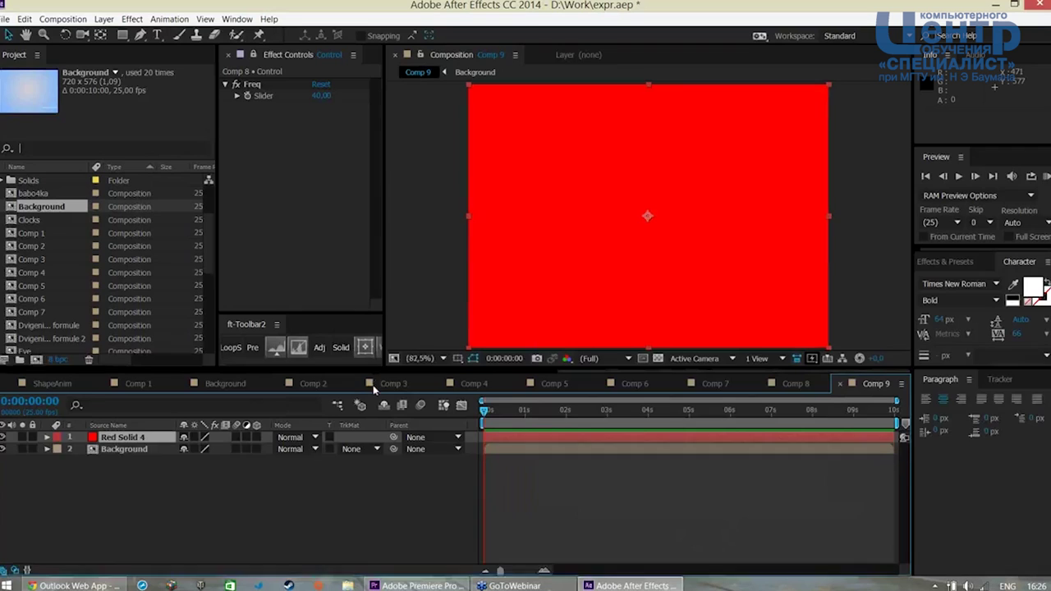
left_click_drag(372, 374, 372, 401)
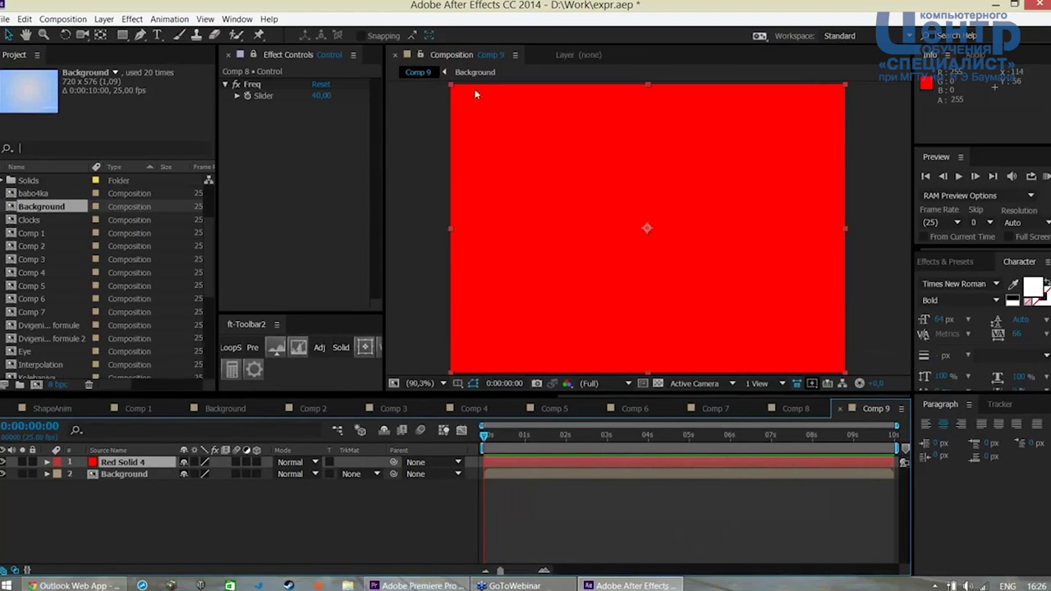
left_click(131, 18)
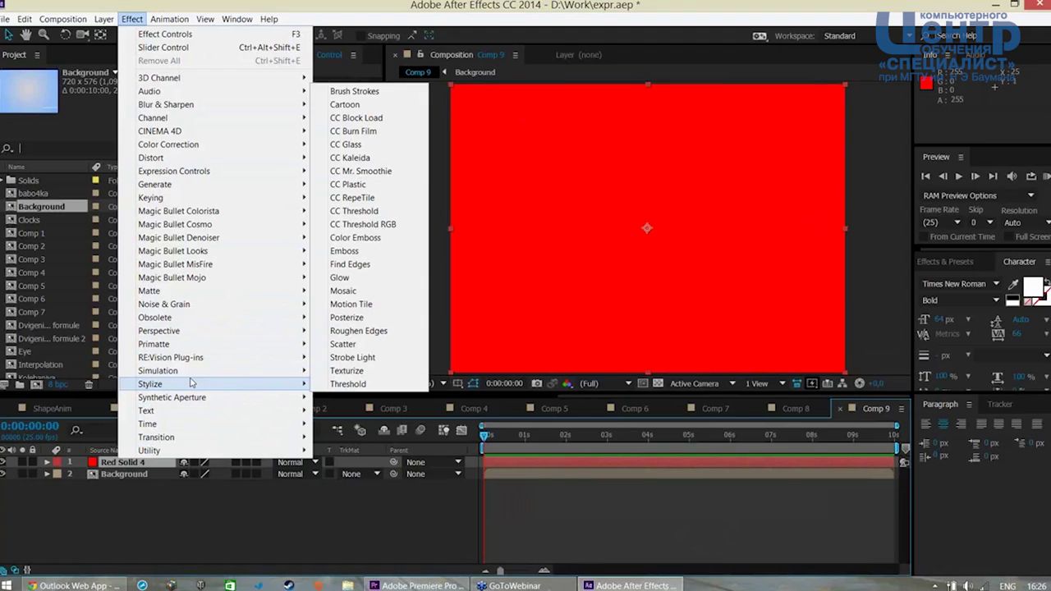
mouse_move(157, 370)
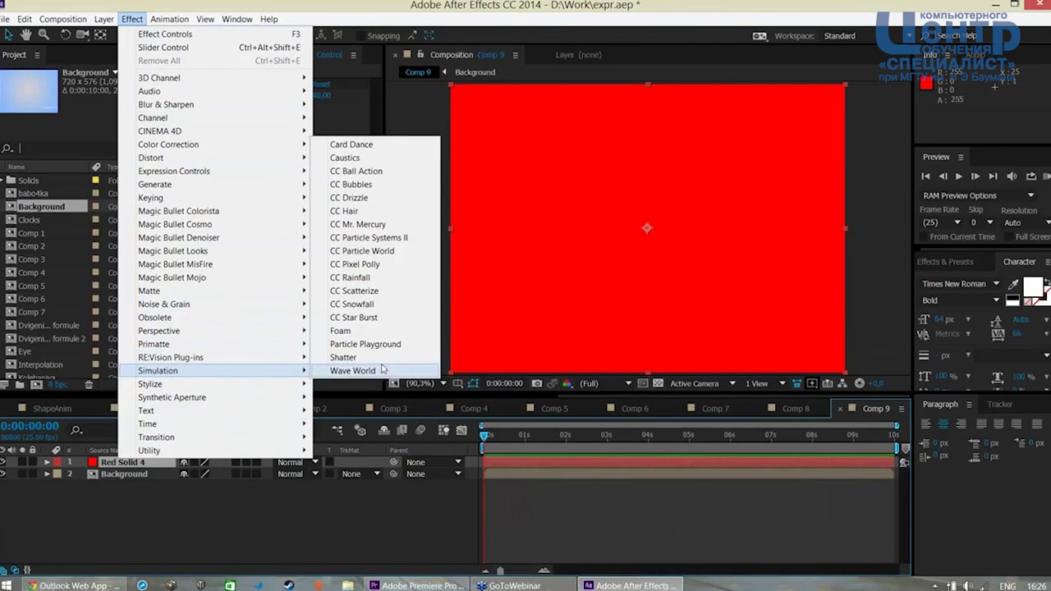
Apply Particle Playground to Red Solid 4 and set the Cannon particle radius to 5
left_click(382, 346)
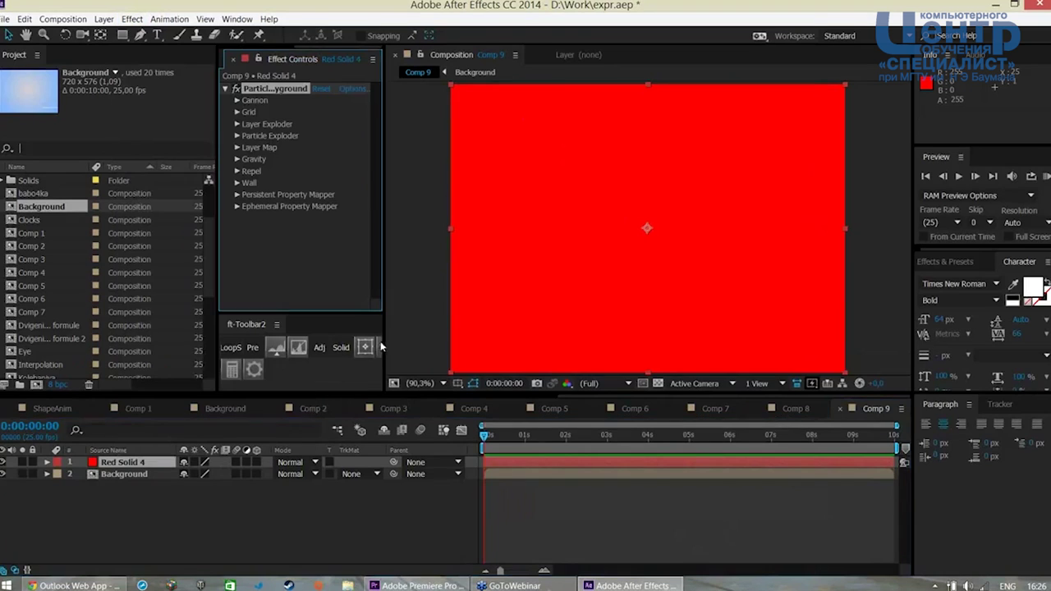
key("space")
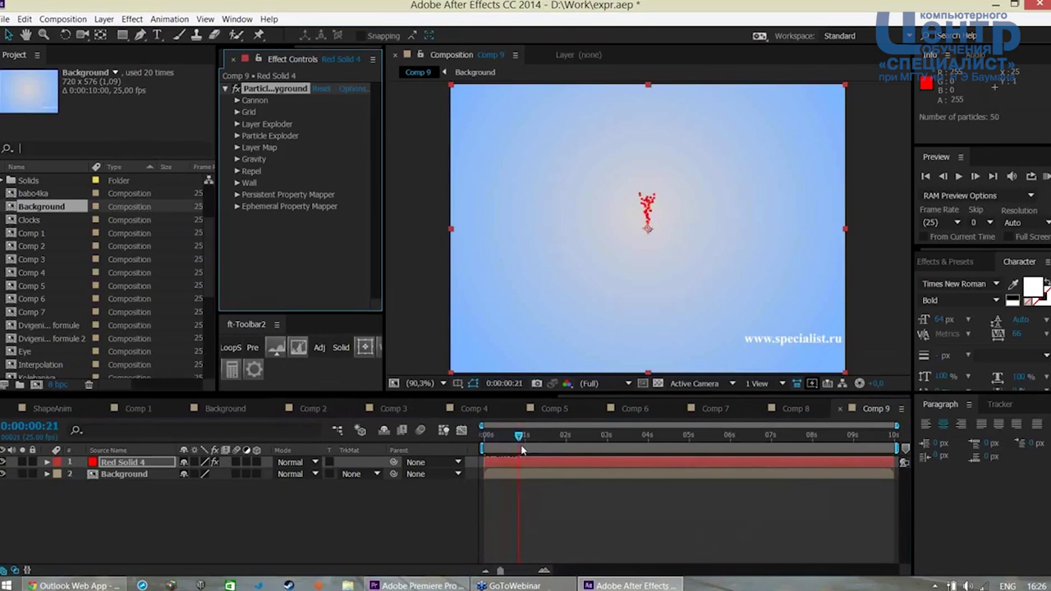
left_click(237, 100)
left_click(324, 209)
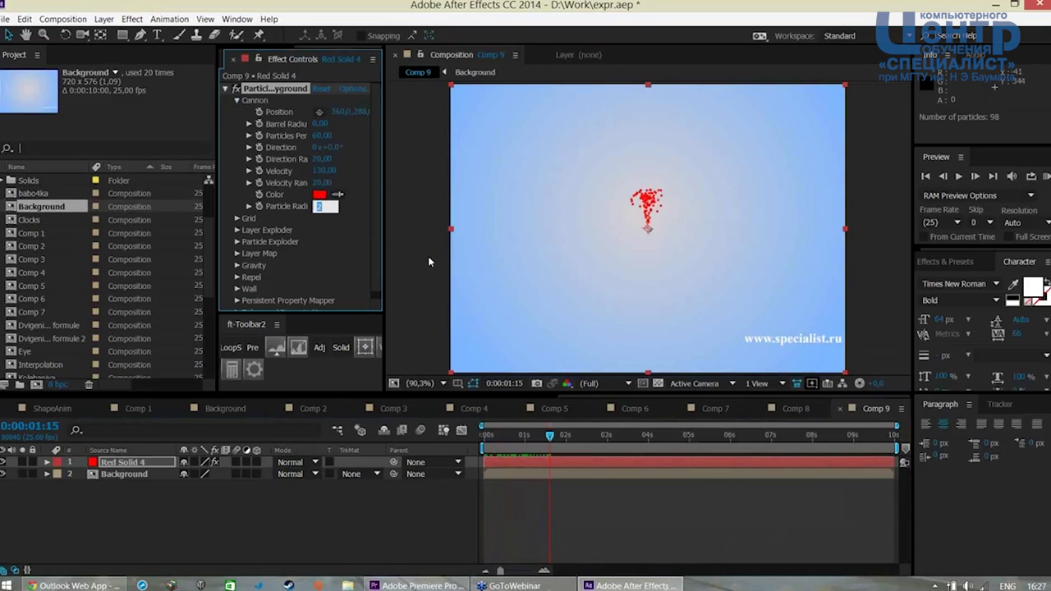
type("5")
key("Return")
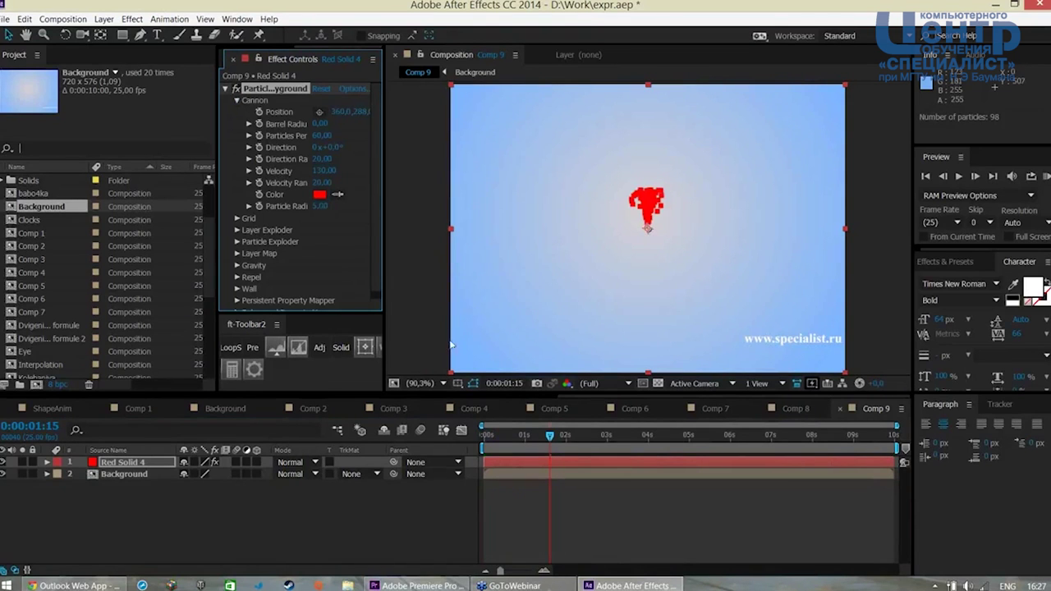
Set Gravity force to 0 and the Cannon direction random spread to 360
left_click(229, 265)
left_click(324, 270)
type("0")
key("Return")
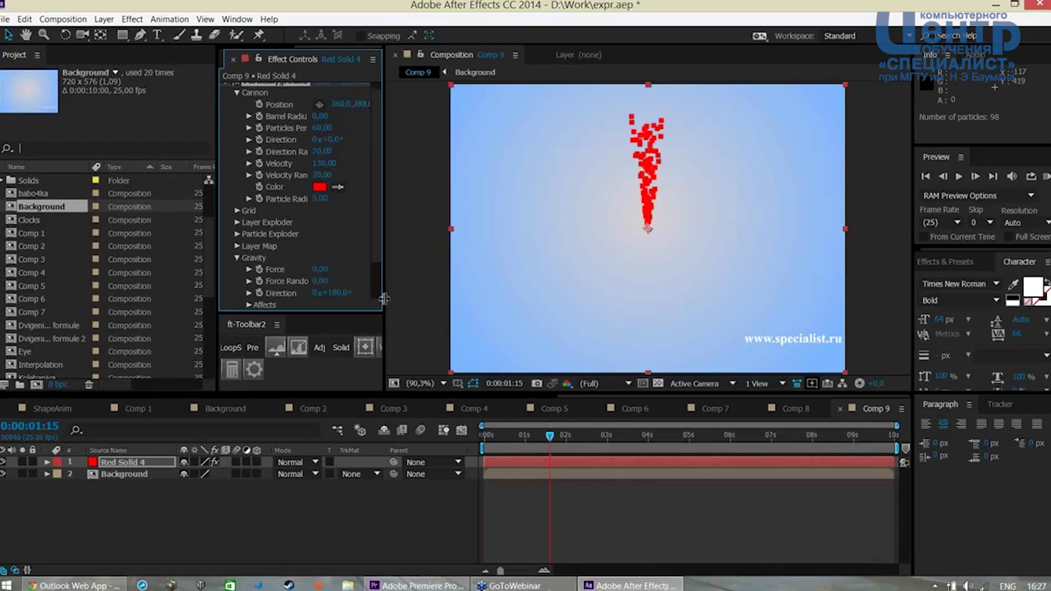
left_click(329, 154)
type("360")
key("Return")
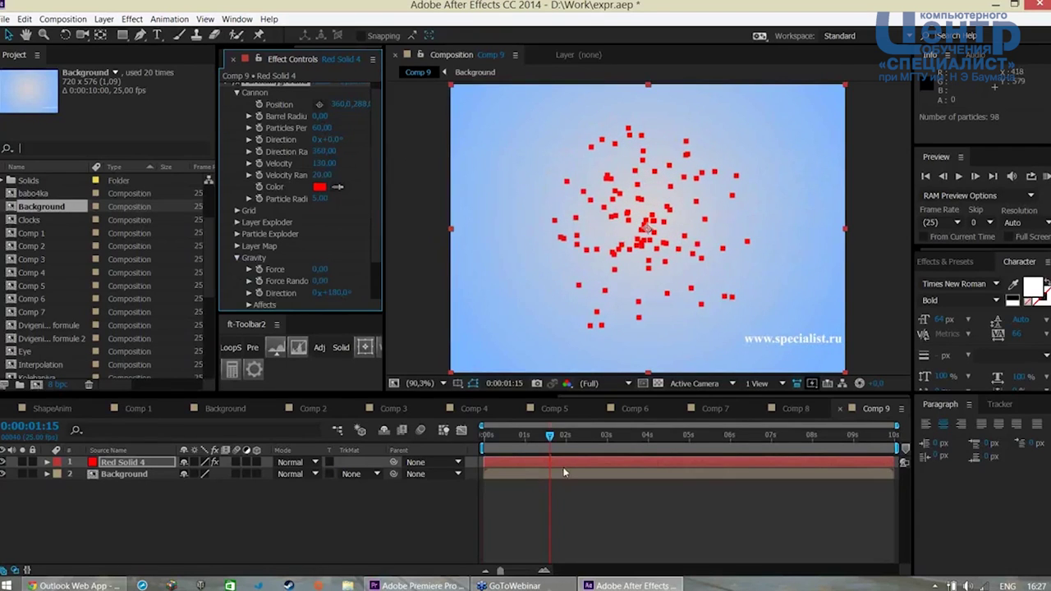
Add Comp 8 from the Project panel as a layer in Comp 9
left_click(336, 498)
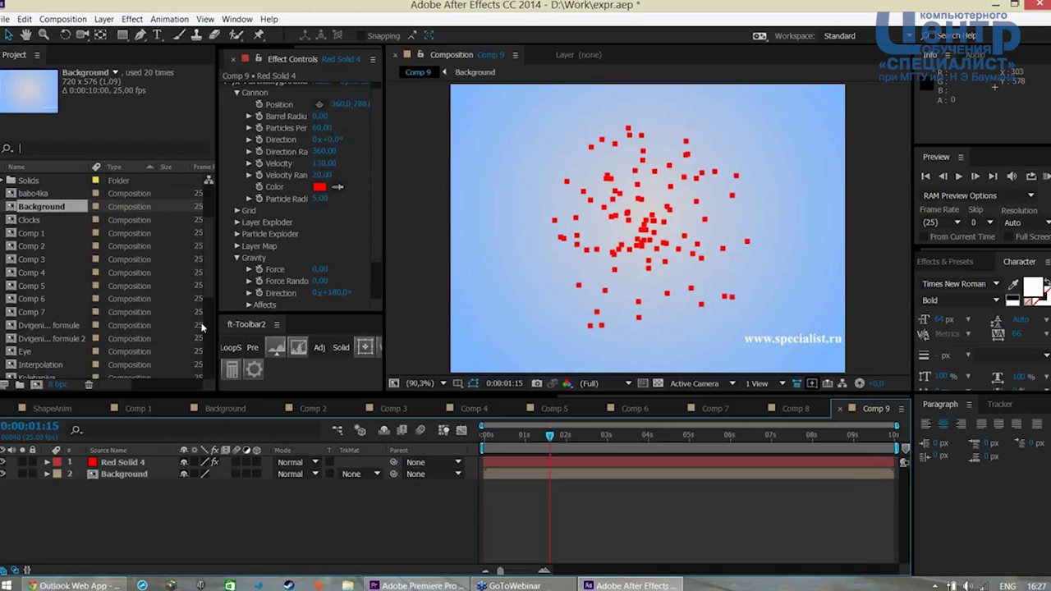
left_click(2, 183)
scroll(205, 264, "up", 2)
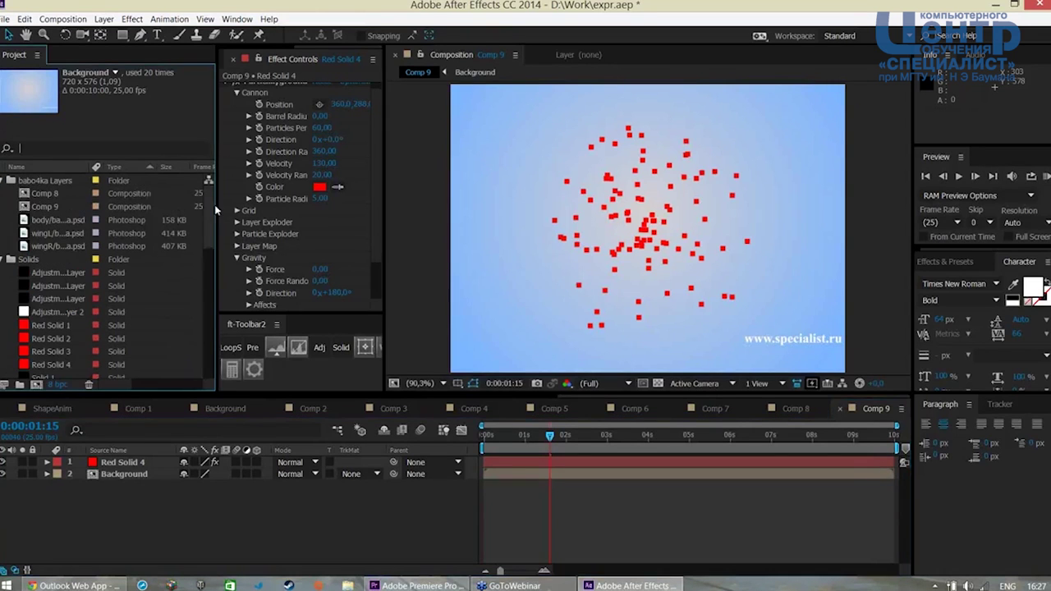
left_click(44, 195)
mouse_move(40, 199)
left_mouse_down()
mouse_move(130, 546)
mouse_move(130, 480)
left_mouse_up()
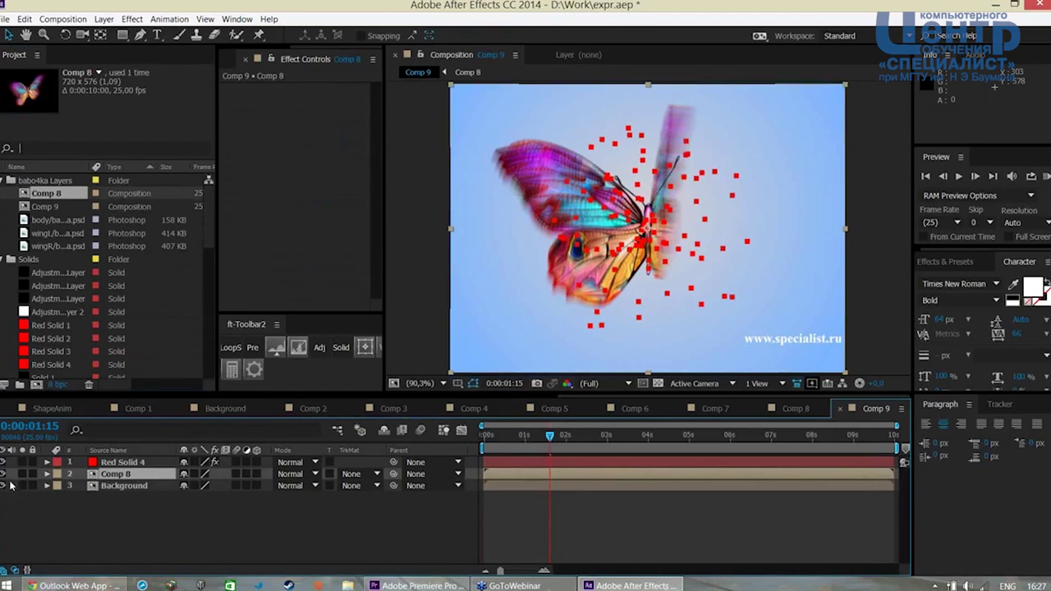
Hide the Comp 8 layer and scale Comp 8's butterfly body to 55%
left_click(2, 474)
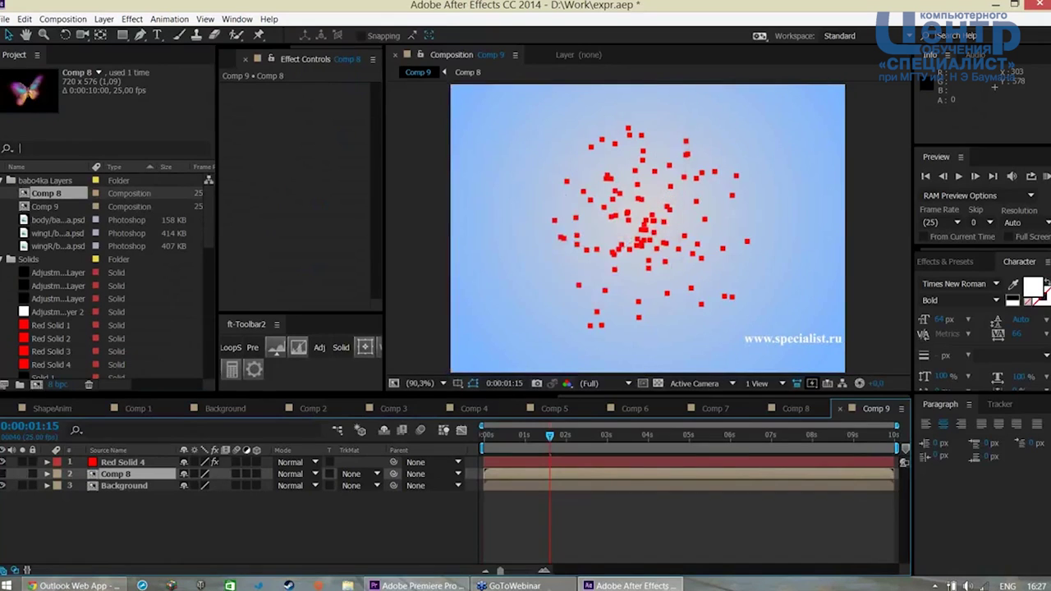
left_click(790, 409)
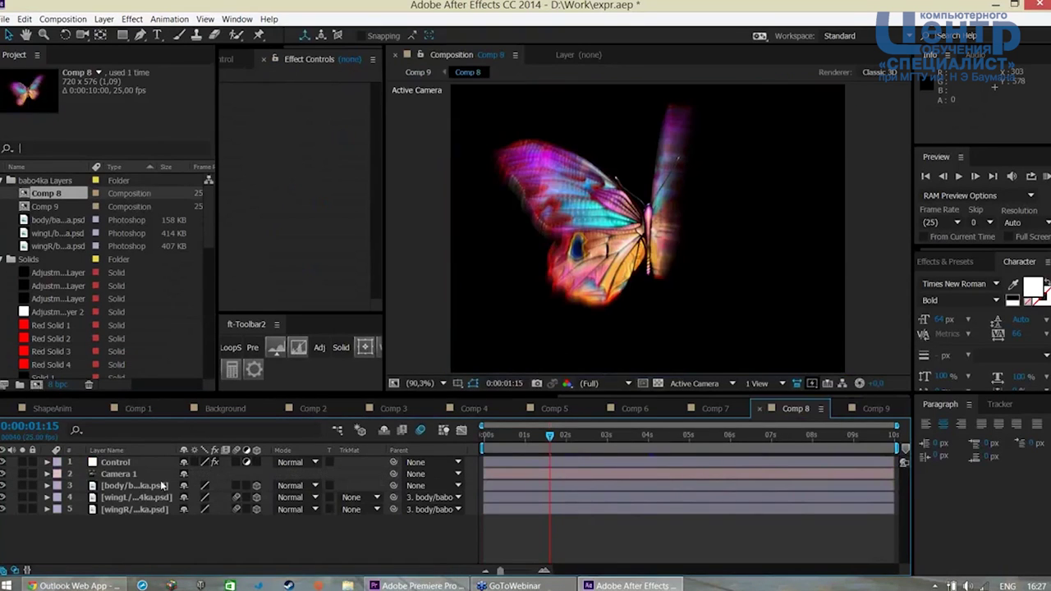
left_click(135, 485)
key("s")
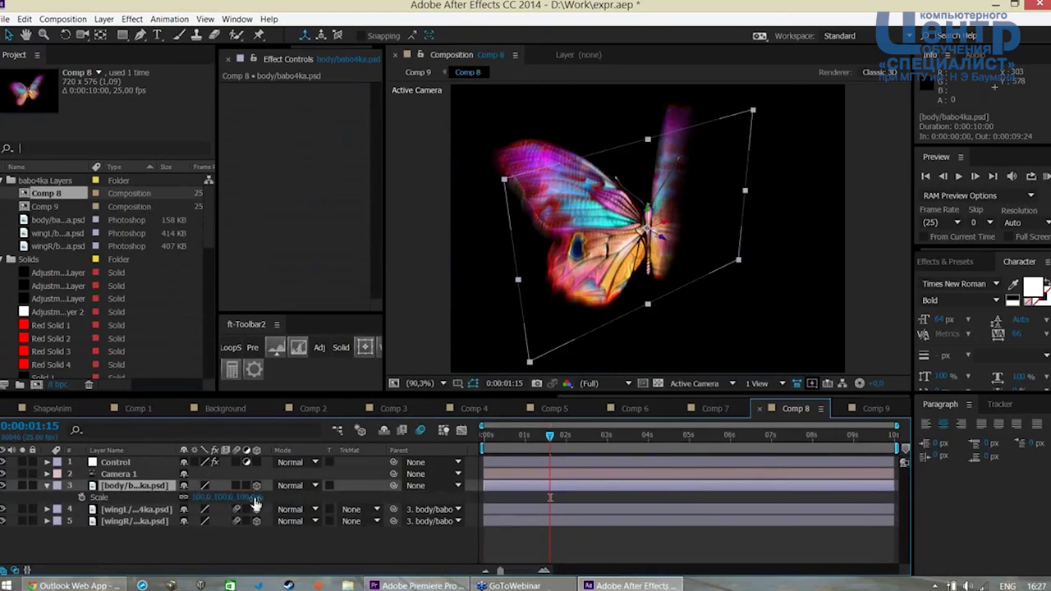
left_click_drag(247, 498, 224, 501)
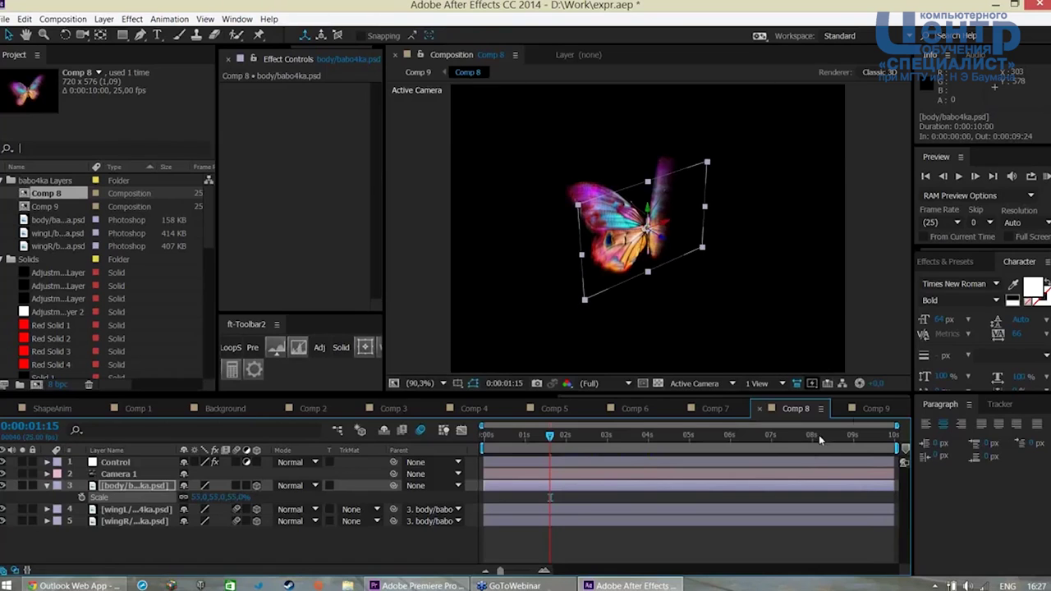
Back in Comp 9, expand Particle Playground's Layer Map settings
left_click(869, 408)
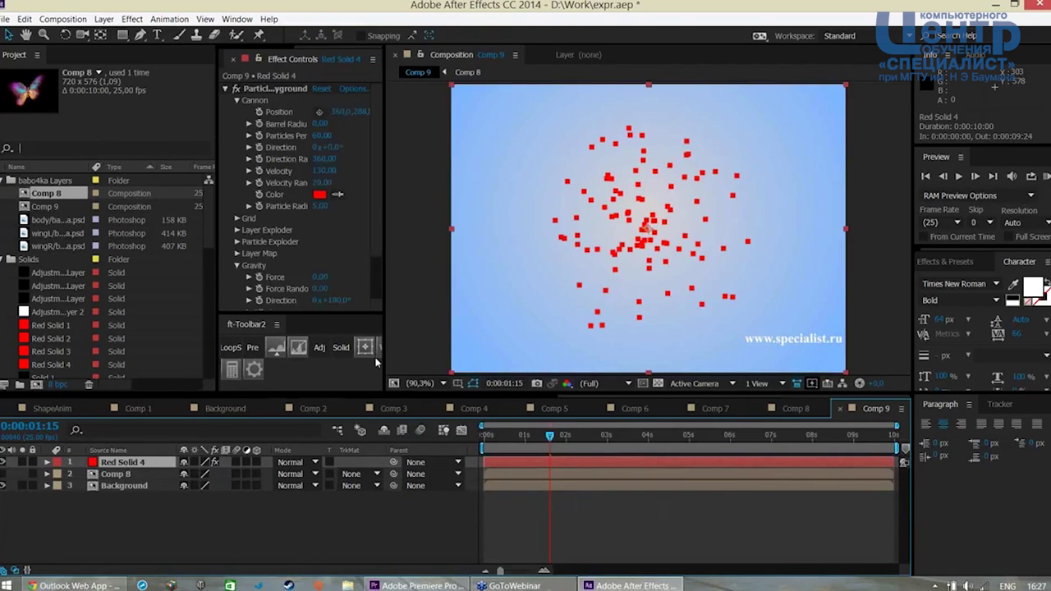
scroll(361, 205, "down", 3)
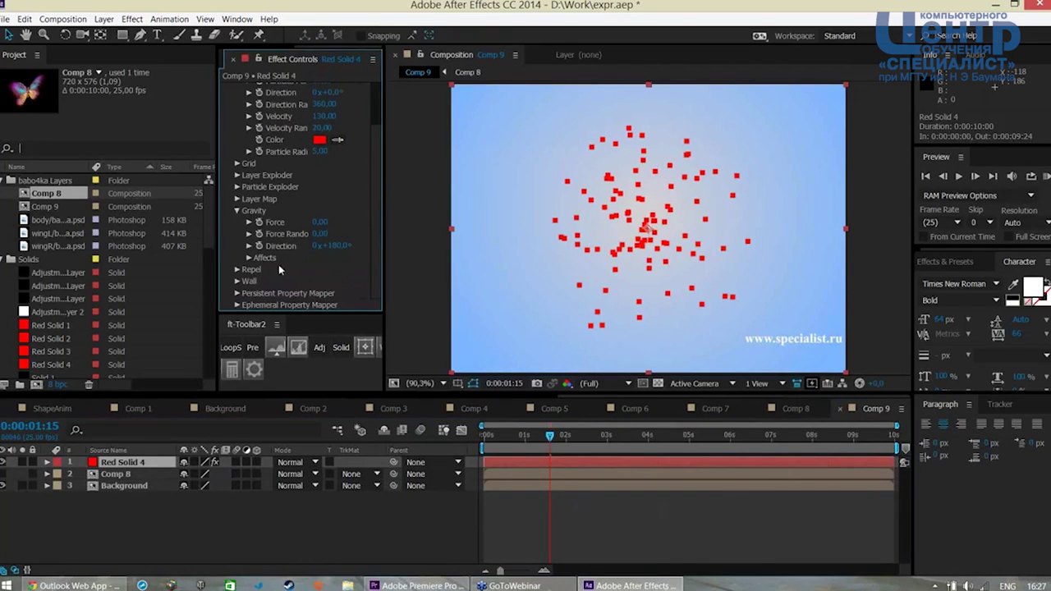
left_click(237, 200)
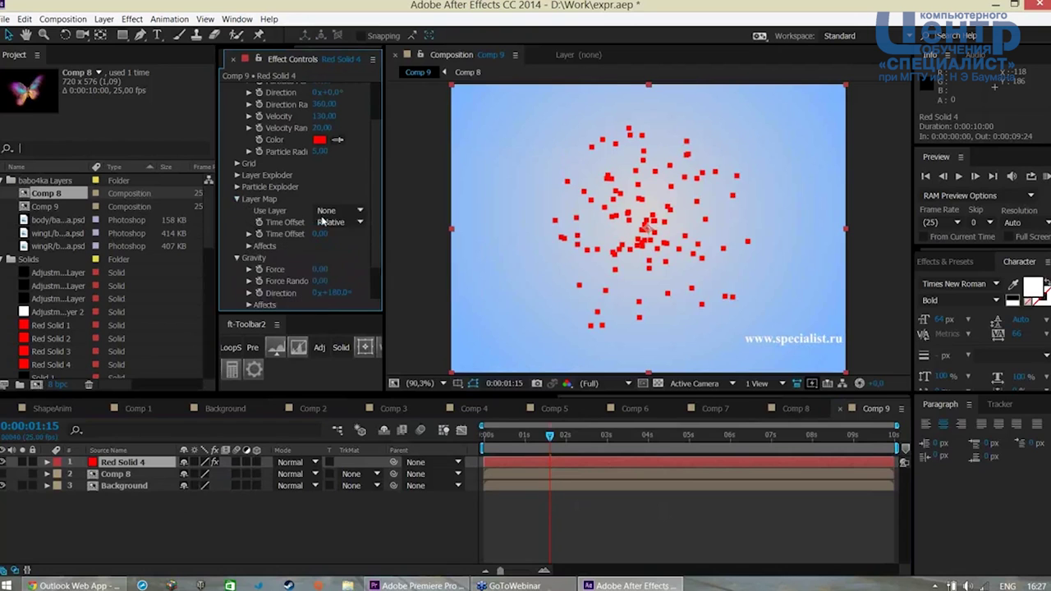
Map the particles to Comp 8 and emit 5 particles per second
left_click(353, 212)
left_click(348, 254)
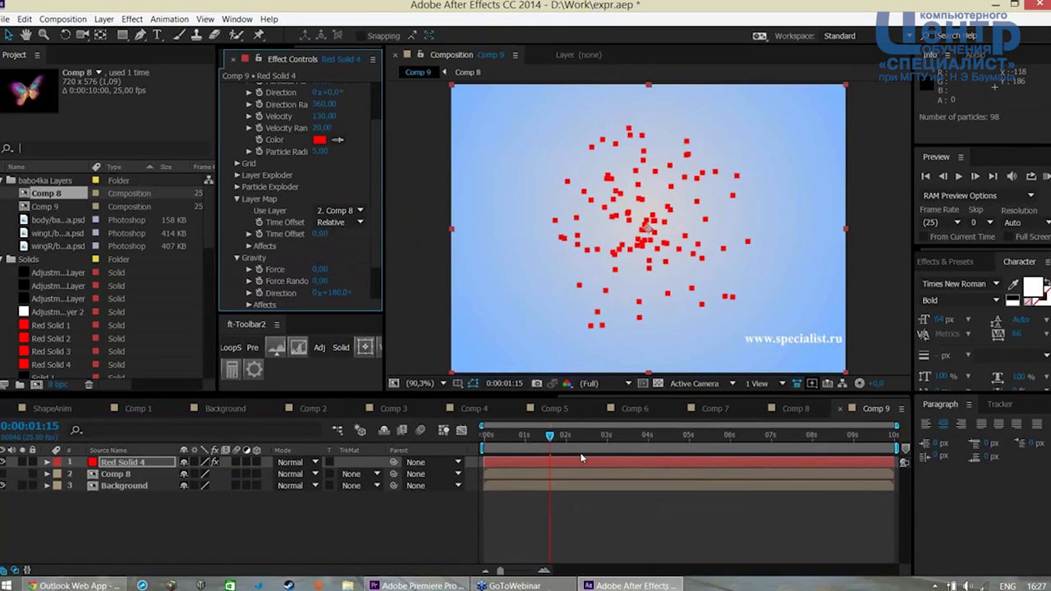
scroll(381, 197, "up", 3)
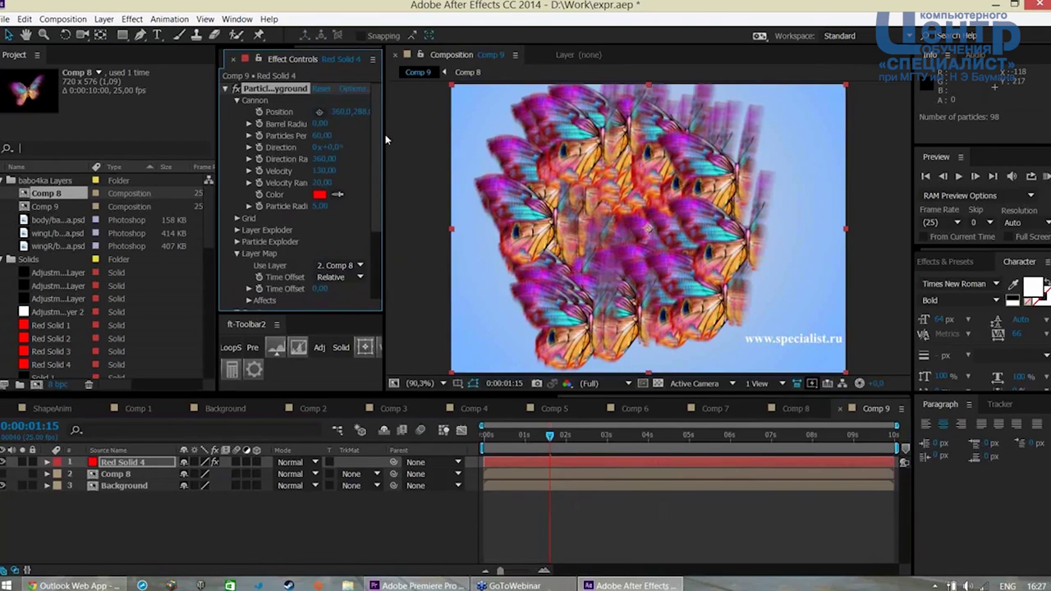
left_click(321, 136)
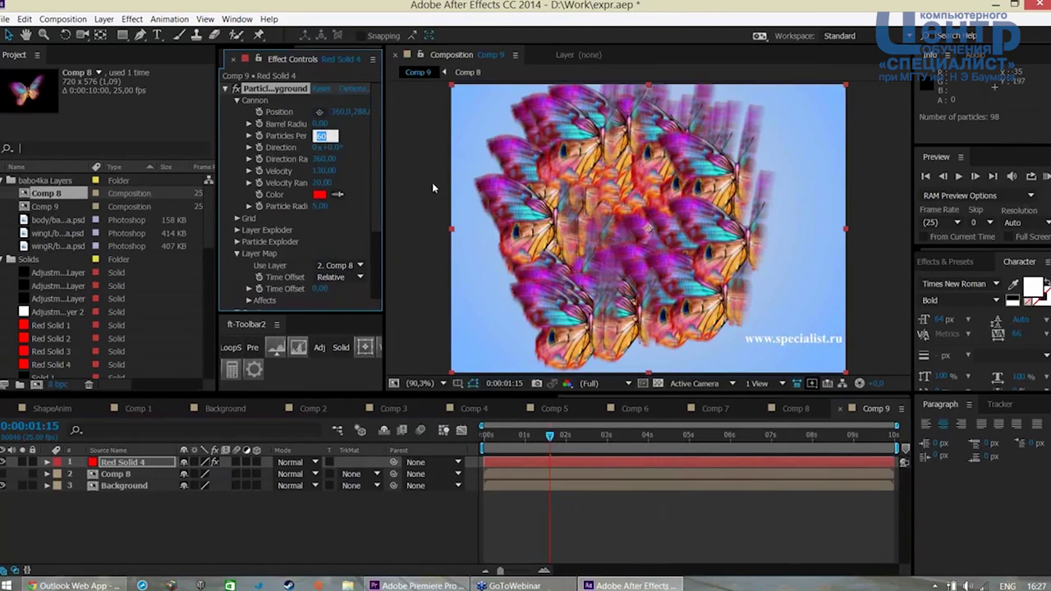
type("5")
key("Return")
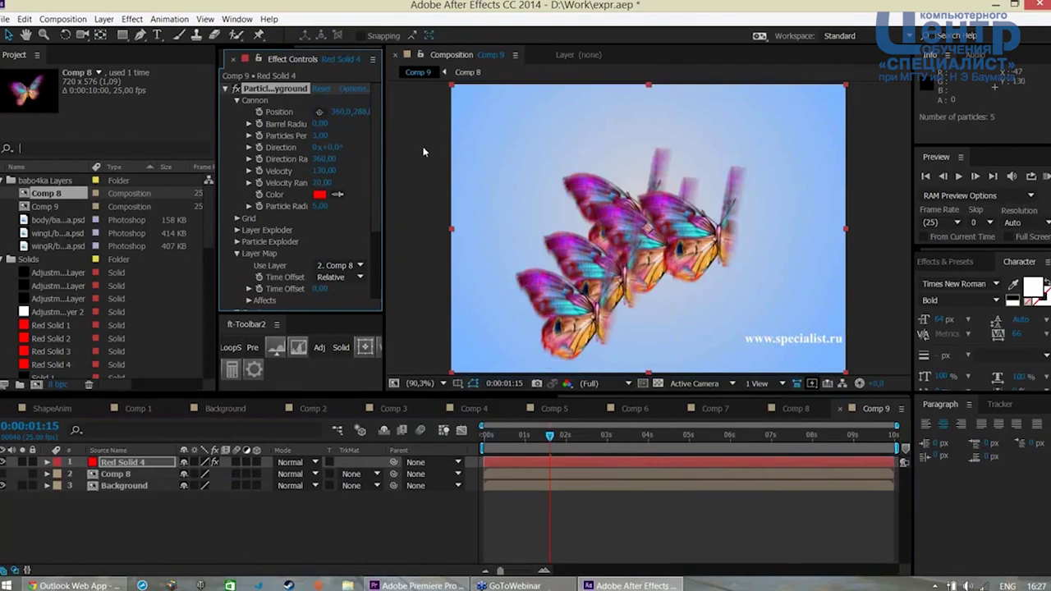
Set the time offset to Relative Random with Random Time 10, then preview Comp 9
left_click(351, 279)
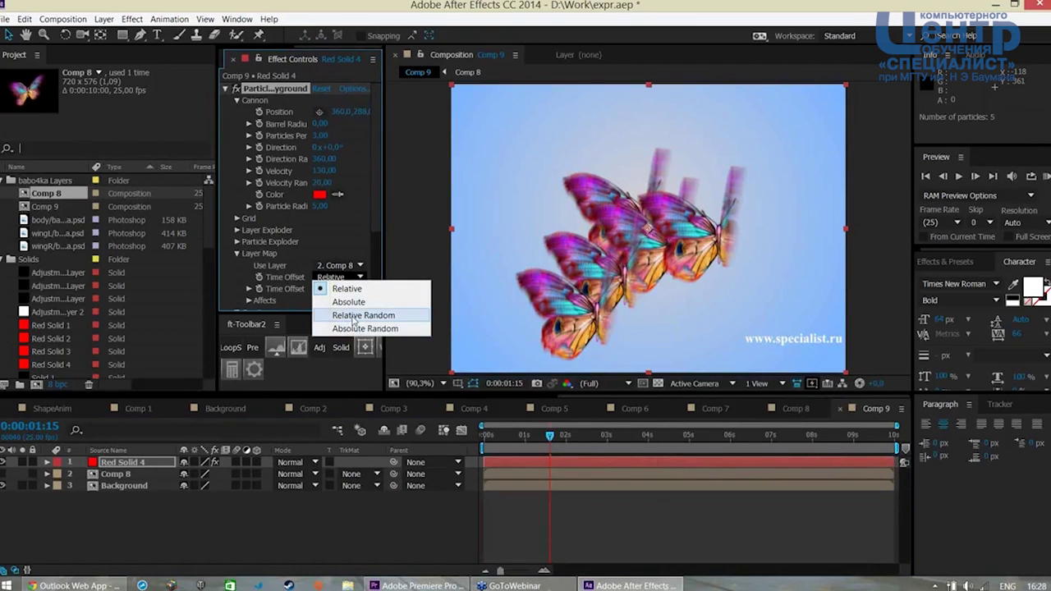
left_click(354, 317)
left_click(320, 289)
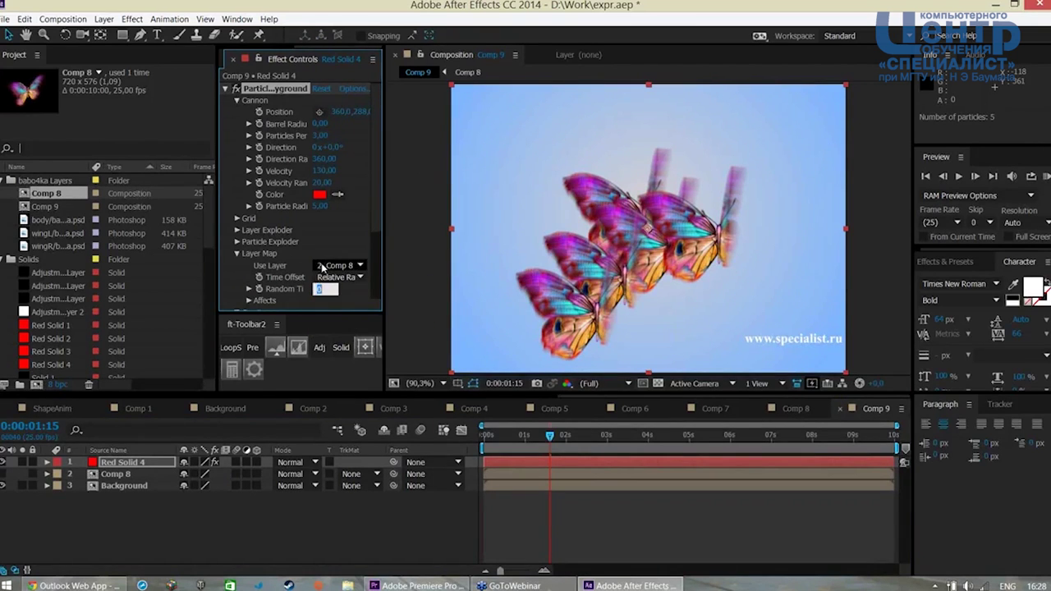
type("10")
key("Return")
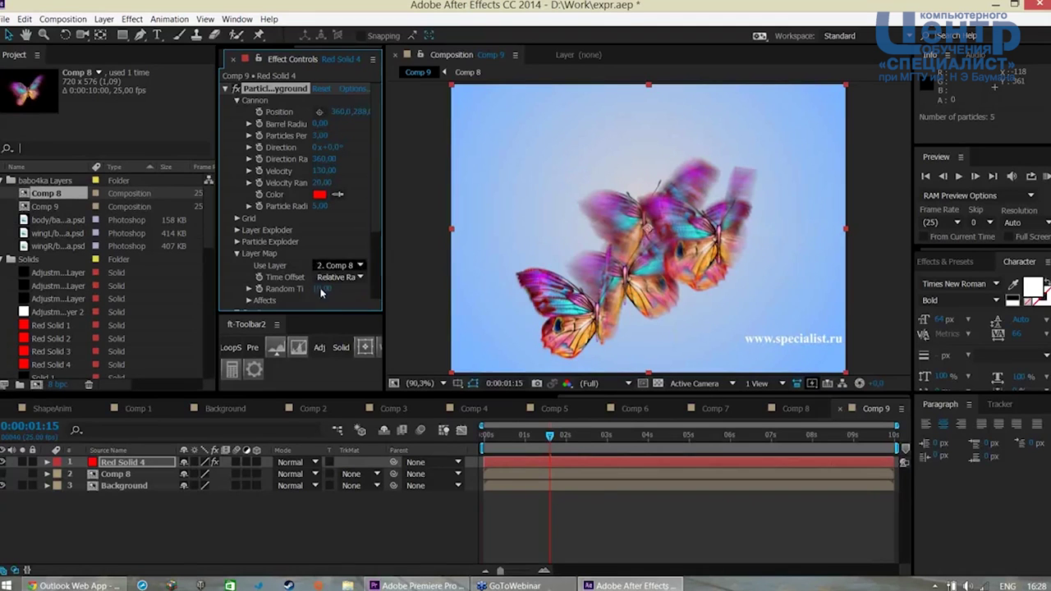
left_click(285, 505)
key("KP_0")
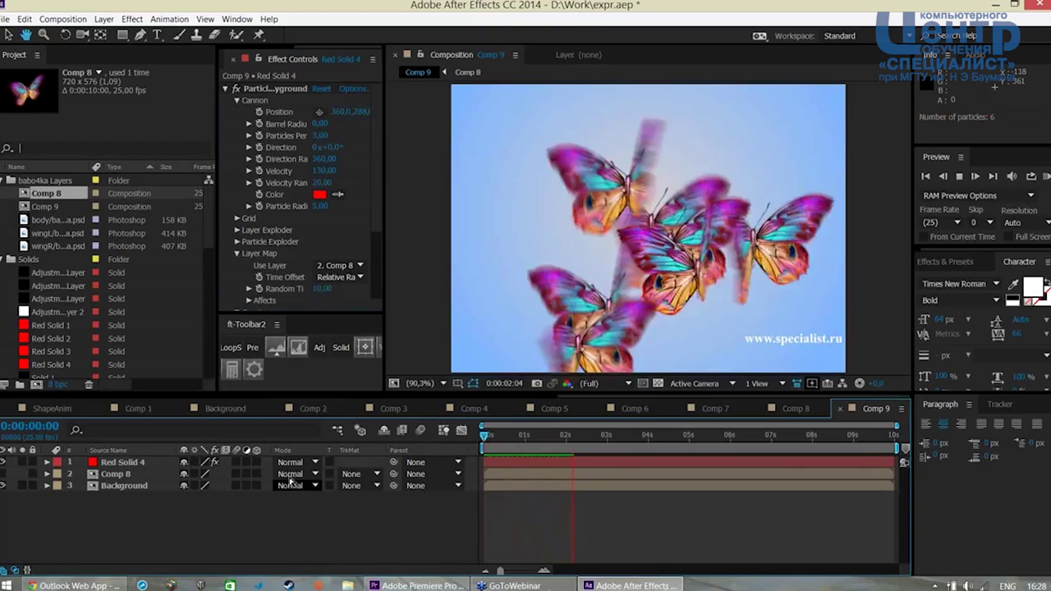
key("space")
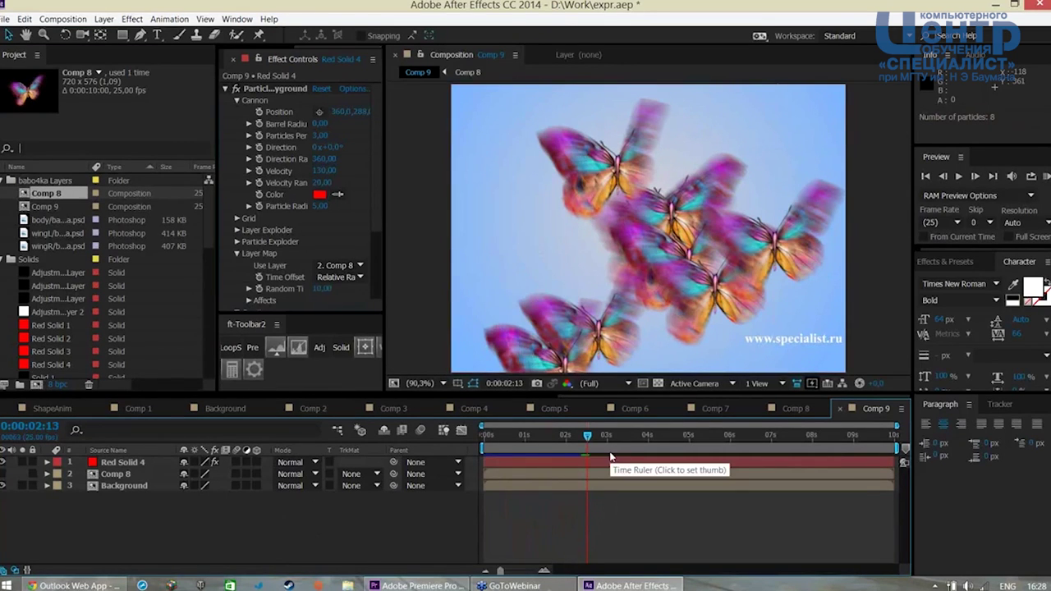
Change Comp 8's Control layer Freq slider from 40 to 2, then return to Comp 9
left_click(796, 409)
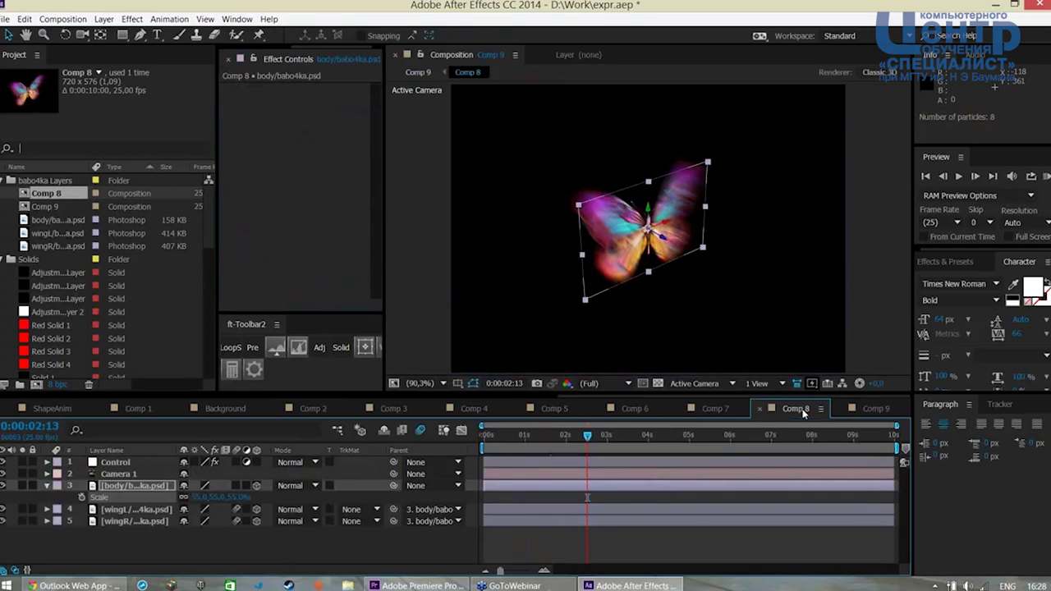
left_click(137, 542)
left_click(121, 462)
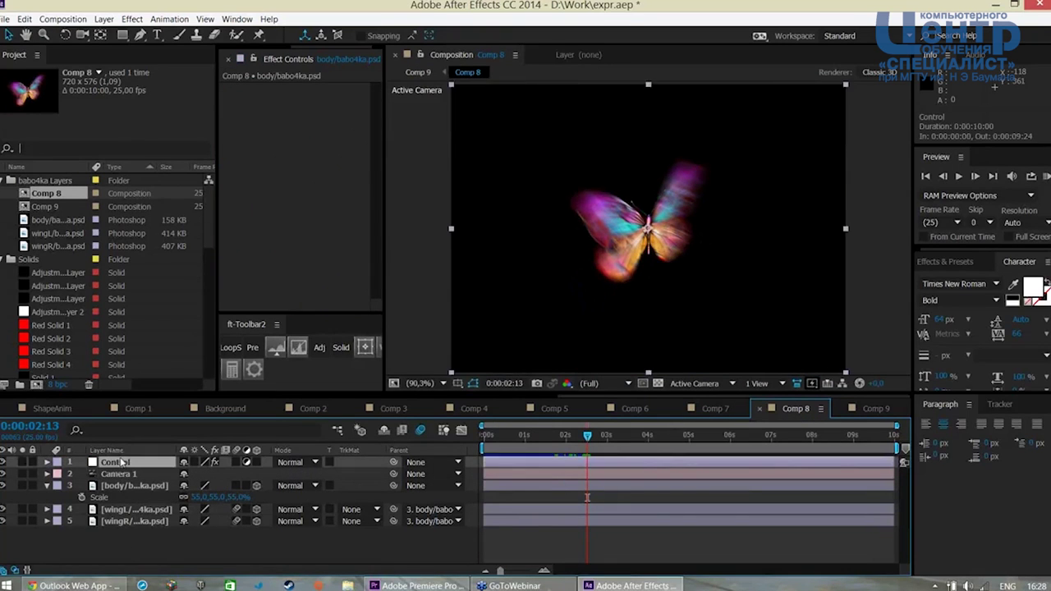
left_click(254, 80)
left_click(147, 535)
left_click(121, 462)
left_click_drag(387, 205, 452, 206)
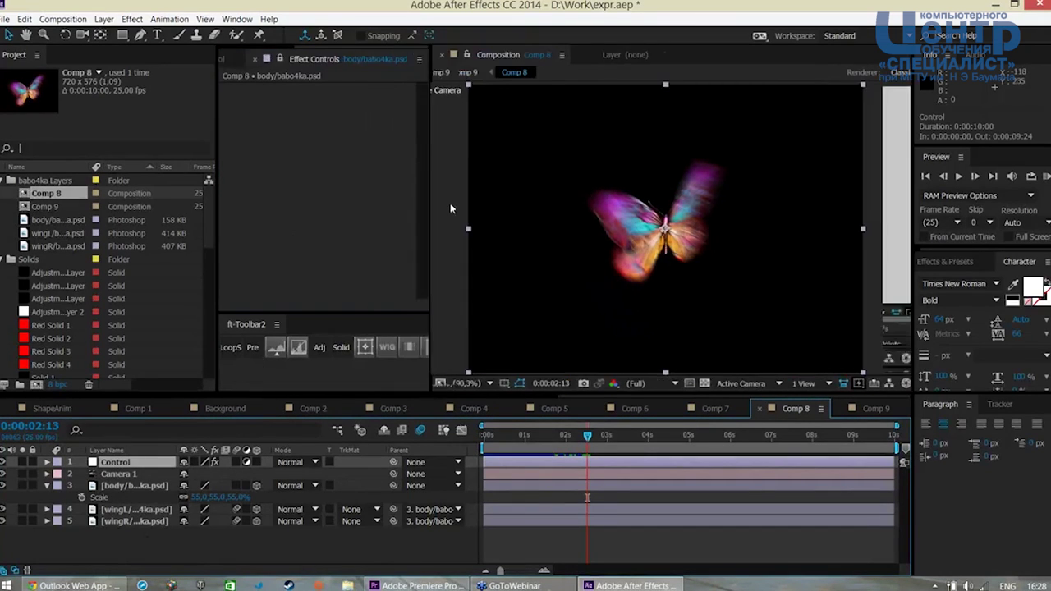
left_click(245, 60)
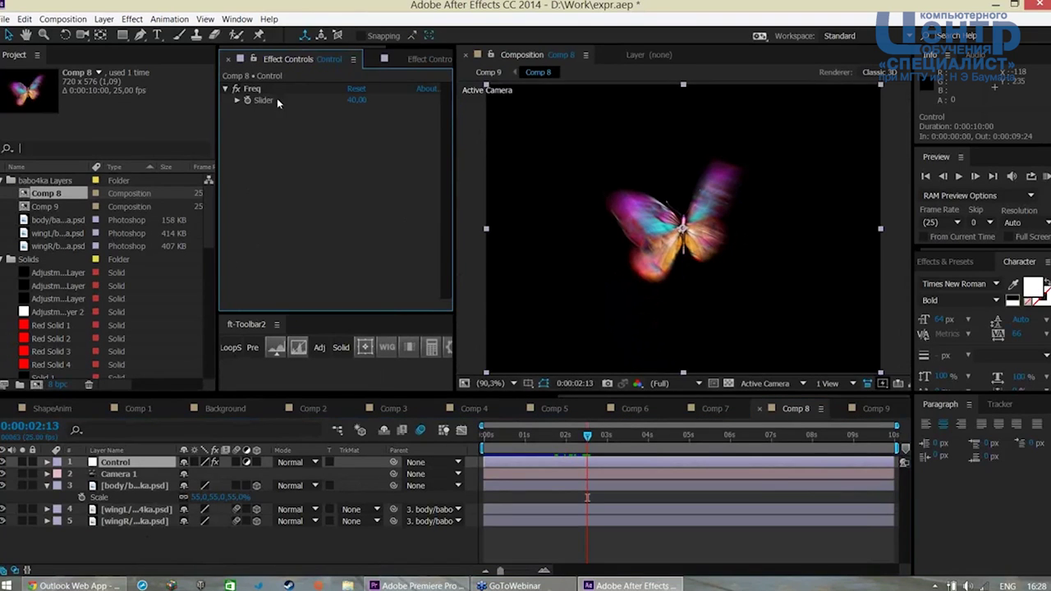
left_click(357, 100)
type("2")
key("Return")
left_click(872, 408)
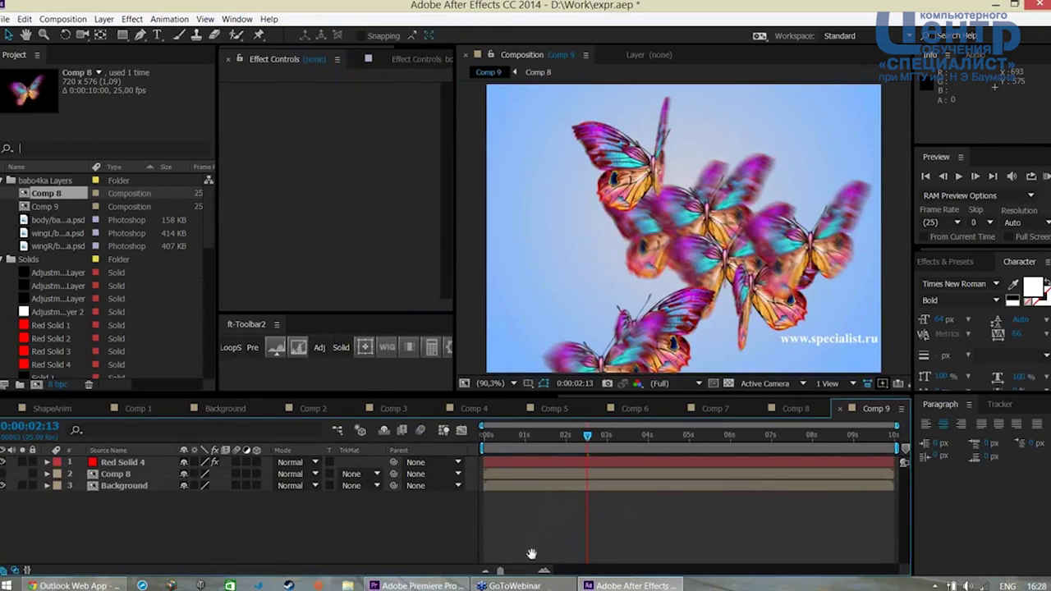
key("space")
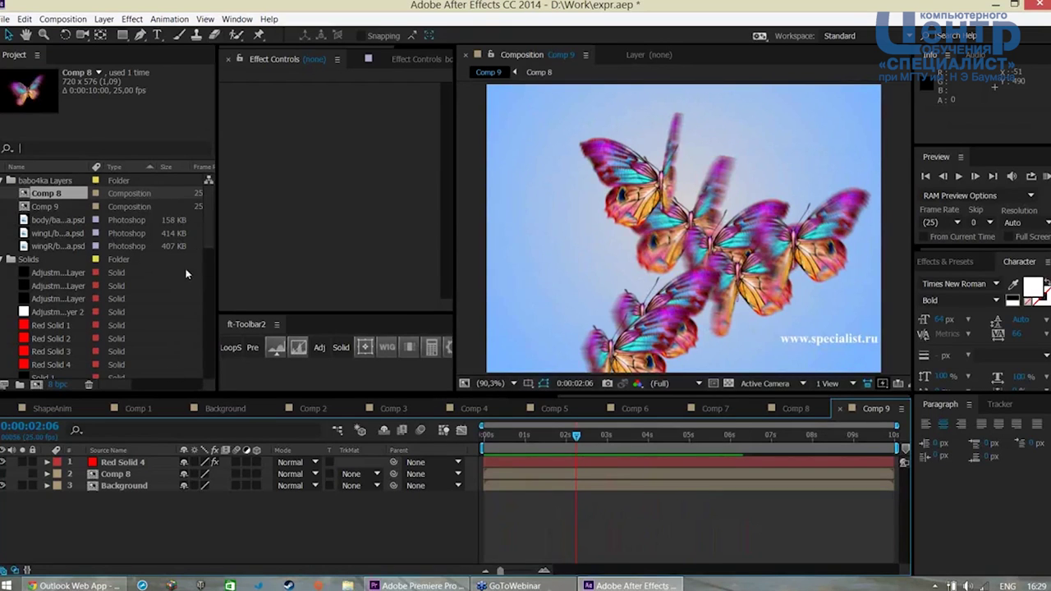
left_click(3, 180)
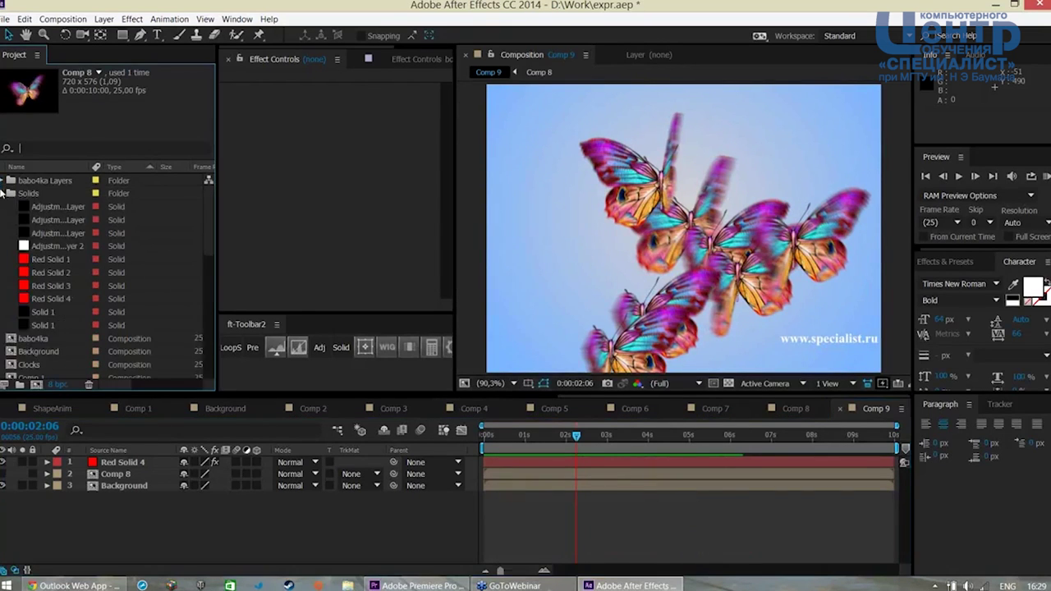
Collapse the Solids folder and widen the Project panel and its Name column
left_click(3, 193)
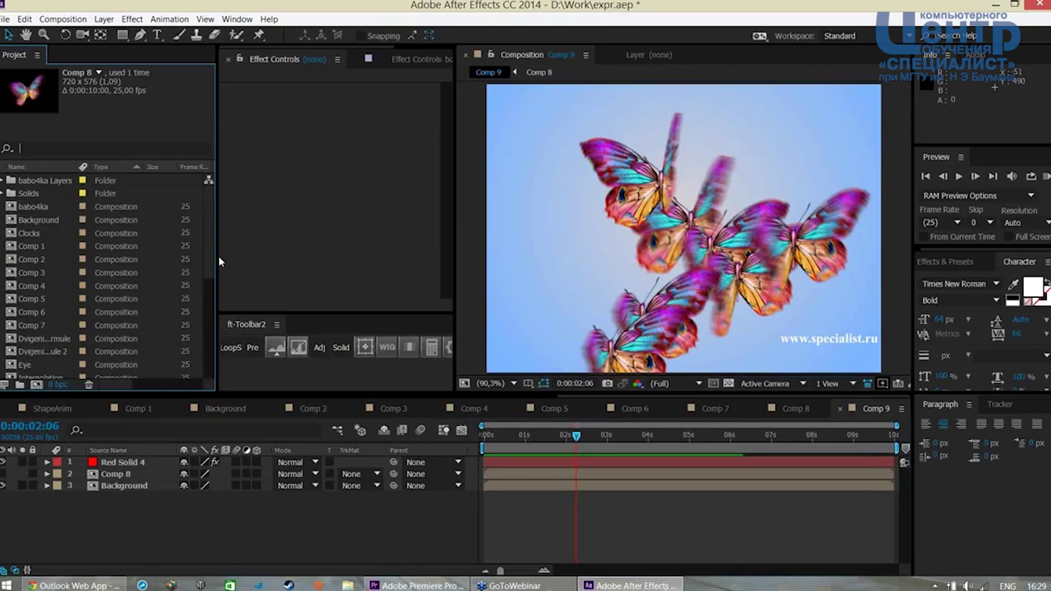
left_click_drag(216, 252, 234, 251)
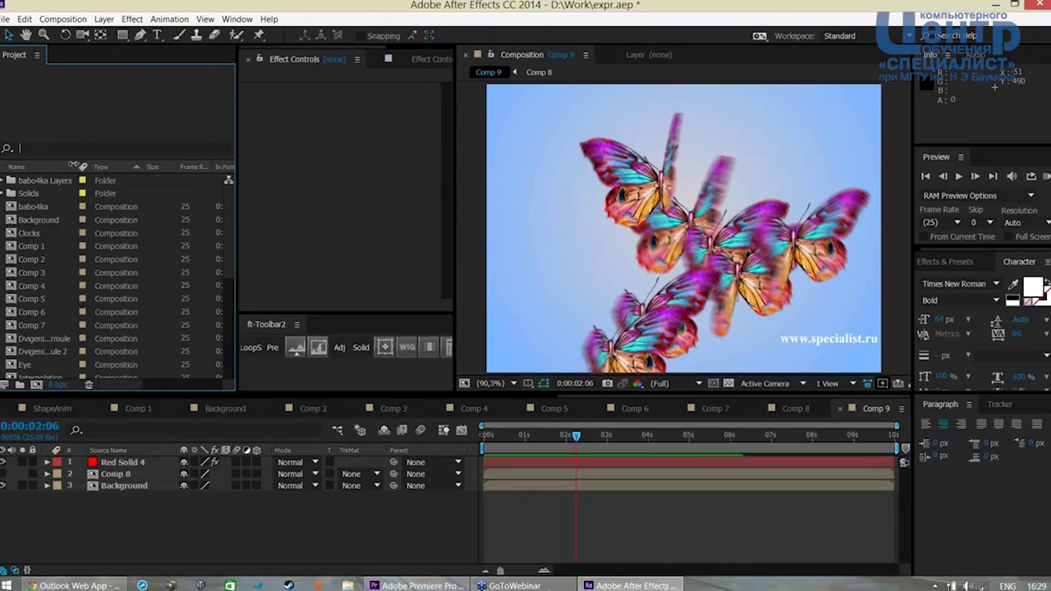
left_click_drag(76, 167, 90, 166)
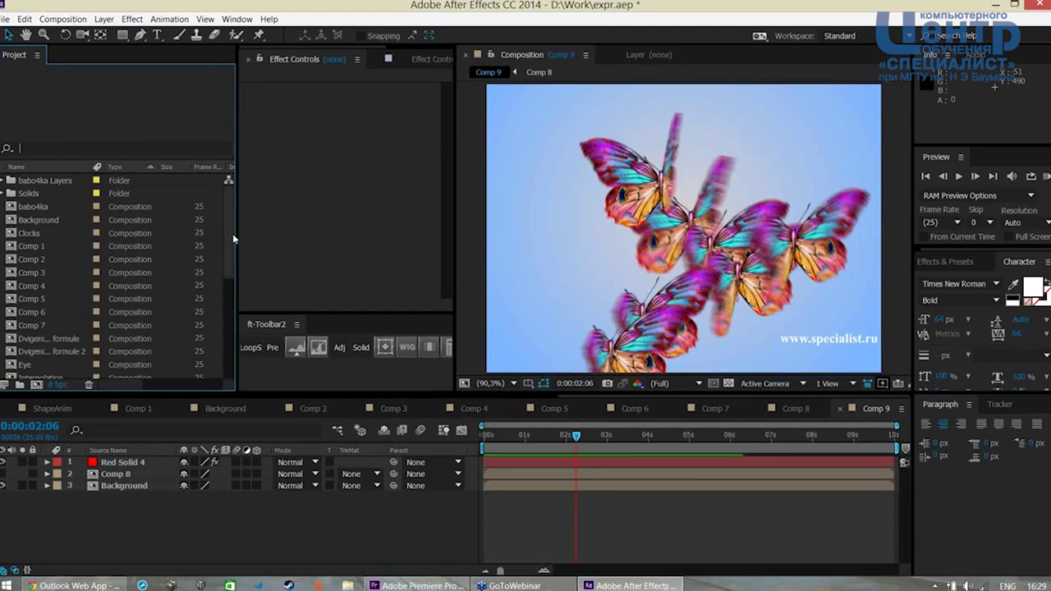
Scroll down the project list and open the Zatuhanie composition
scroll(227, 211, "down", 1)
scroll(232, 239, "down", 2)
scroll(233, 241, "down", 1)
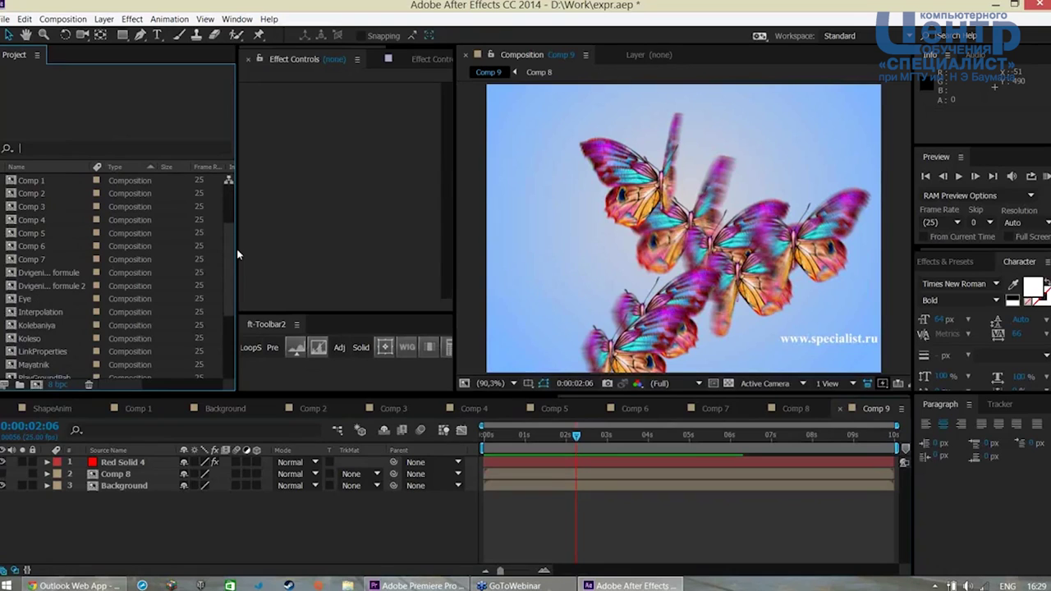
scroll(237, 254, "down", 1)
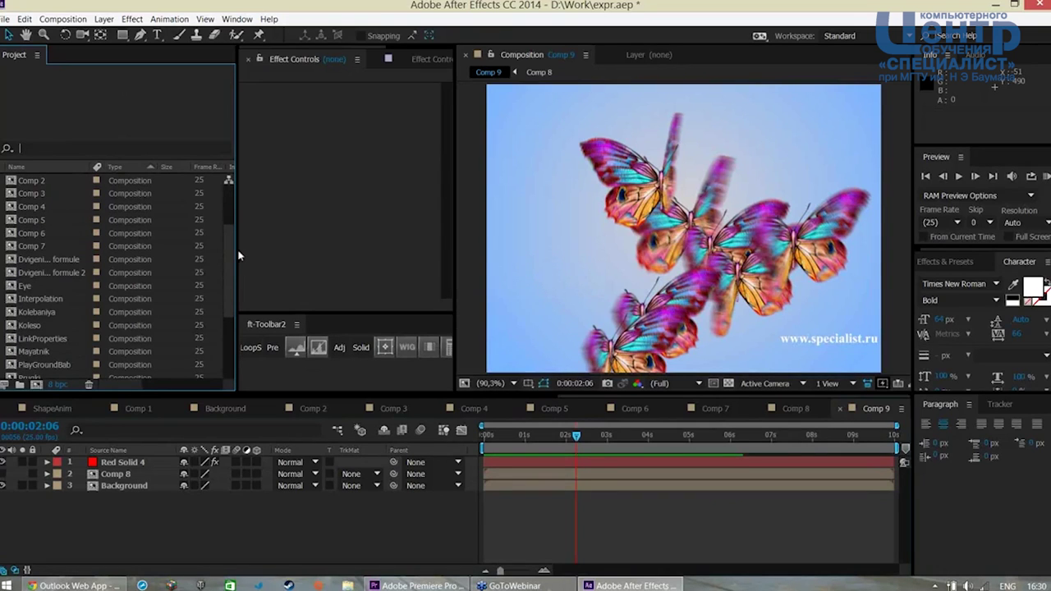
scroll(239, 259, "down", 1)
scroll(239, 259, "down", 1)
scroll(241, 270, "down", 1)
scroll(241, 277, "down", 2)
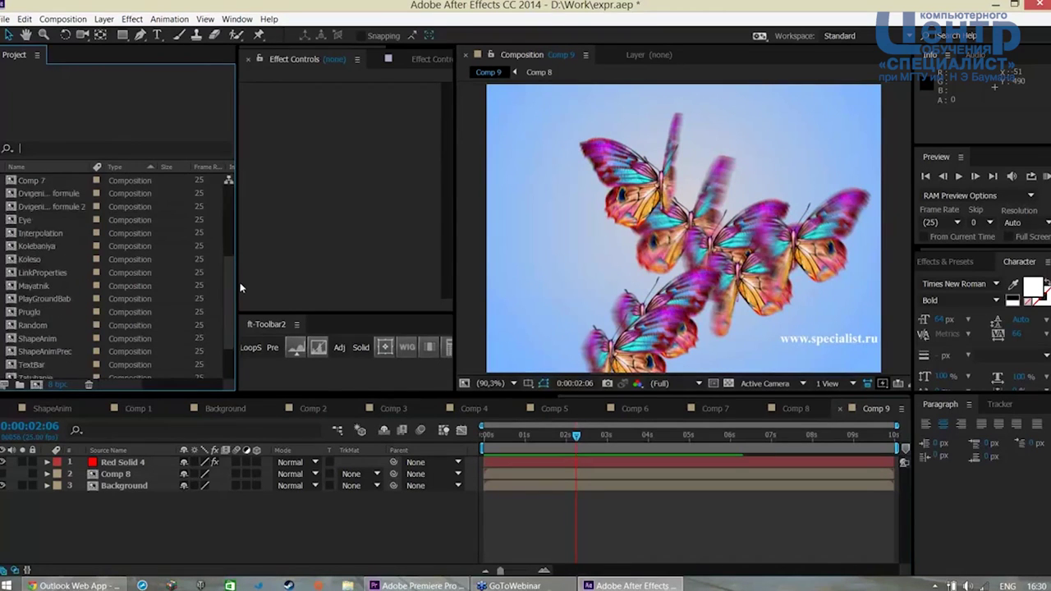
scroll(240, 276, "down", 3)
left_click(11, 339)
double_click(11, 343)
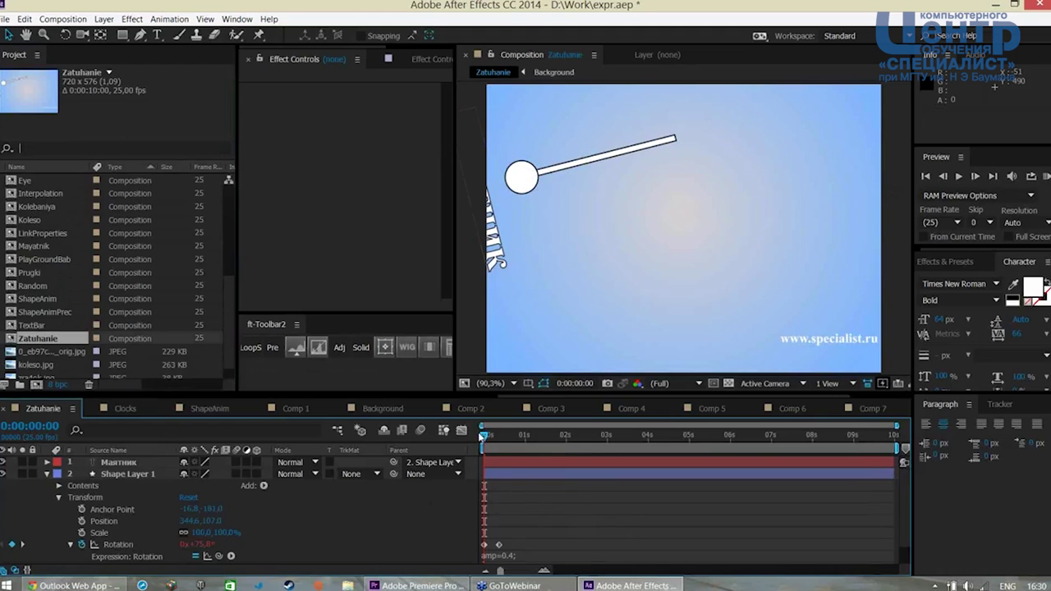
Preview the pendulum swing, then enlarge the Timeline and the Rotation expression field
key("space")
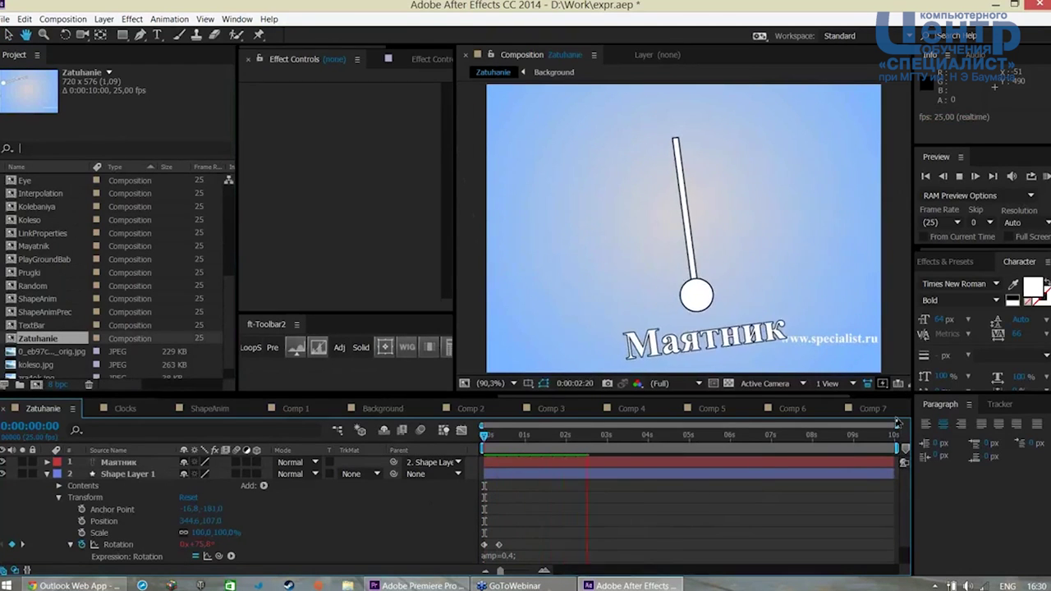
key("space")
left_click_drag(536, 397, 533, 301)
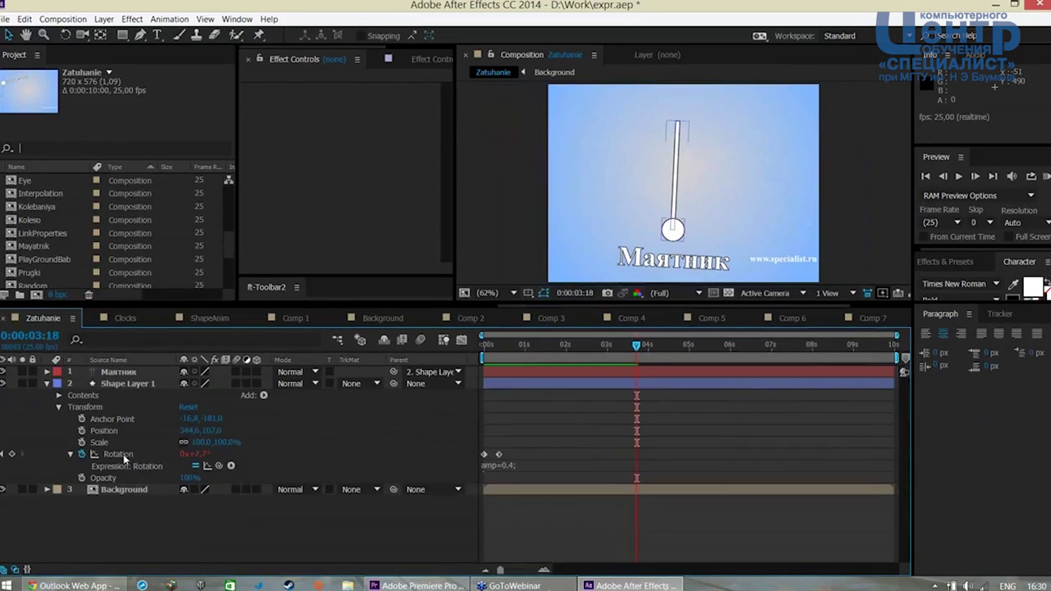
left_click_drag(509, 472, 509, 547)
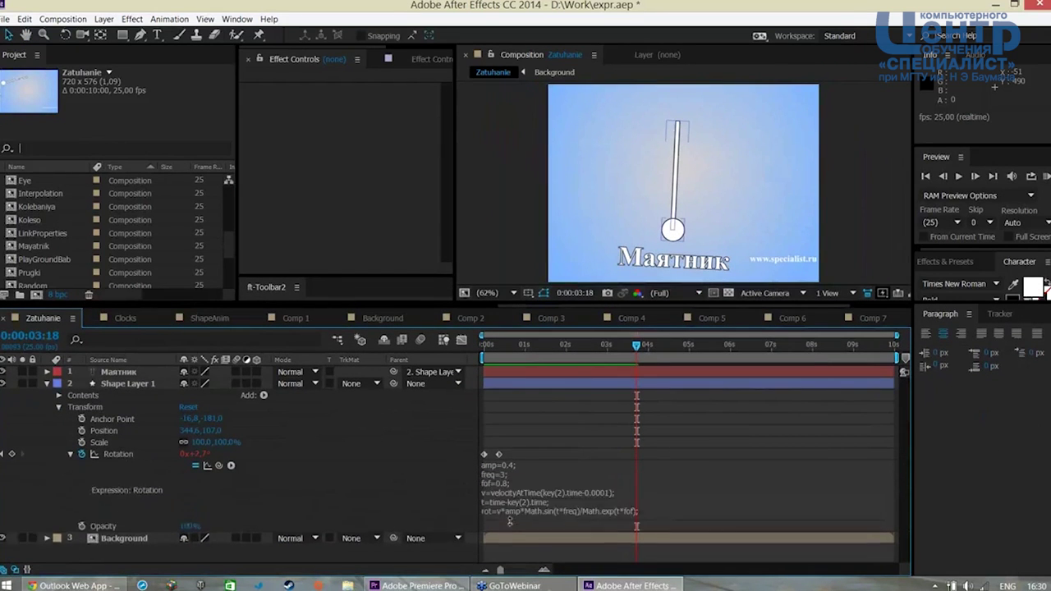
Highlight the freq=3 and fof=0.8 lines of the Rotation expression
left_click(521, 515)
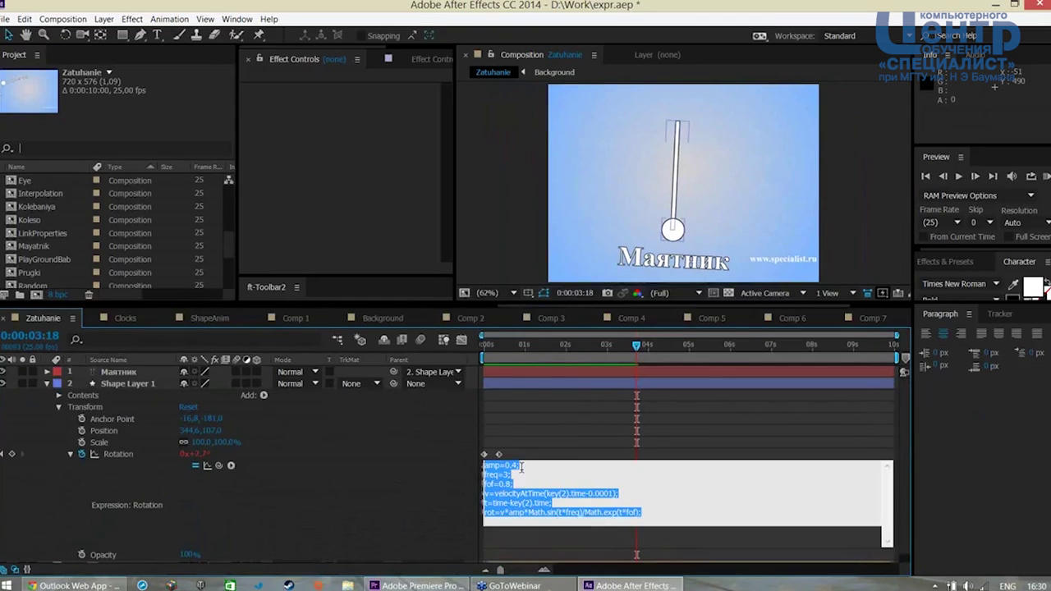
left_click(531, 470)
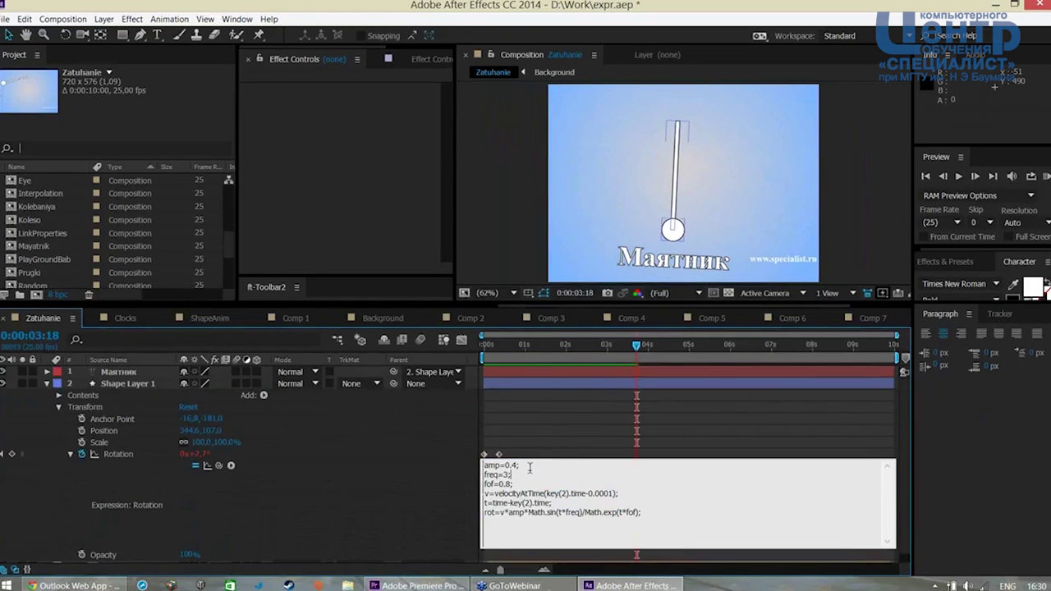
left_click(484, 484)
mouse_move(514, 484)
left_mouse_down()
mouse_move(439, 472)
mouse_move(440, 483)
left_mouse_up()
left_click(426, 495)
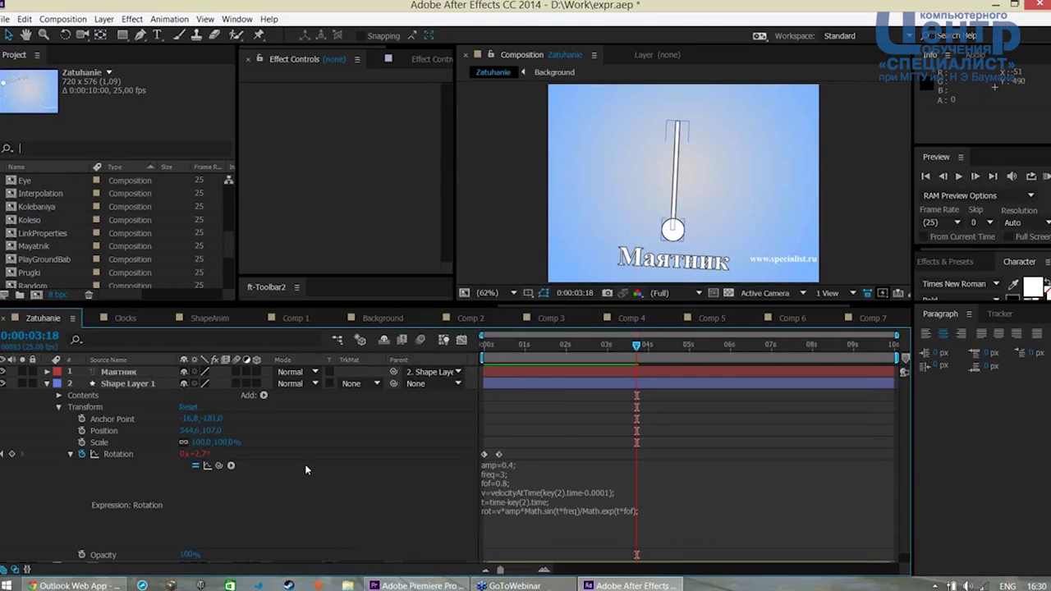
Deselect the pendulum layer and scroll the Project panel list
left_click(226, 390)
left_click(227, 275)
scroll(224, 275, "down", 1)
scroll(225, 279, "down", 1)
left_click_drag(225, 279, 240, 217)
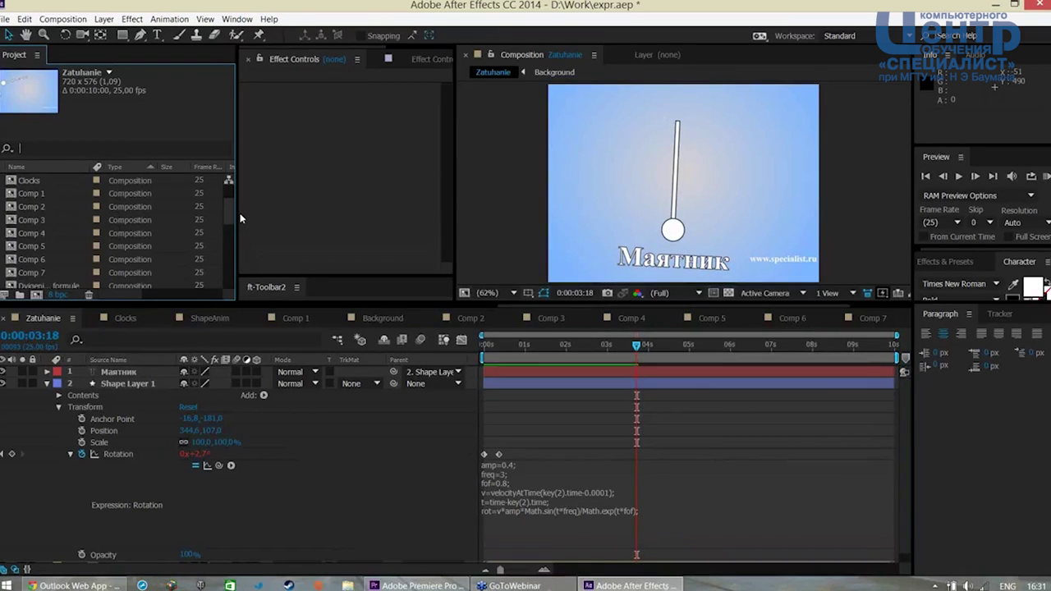
Open Clocks, expand its Source Text expression, and preview the counter to 01:02
double_click(12, 182)
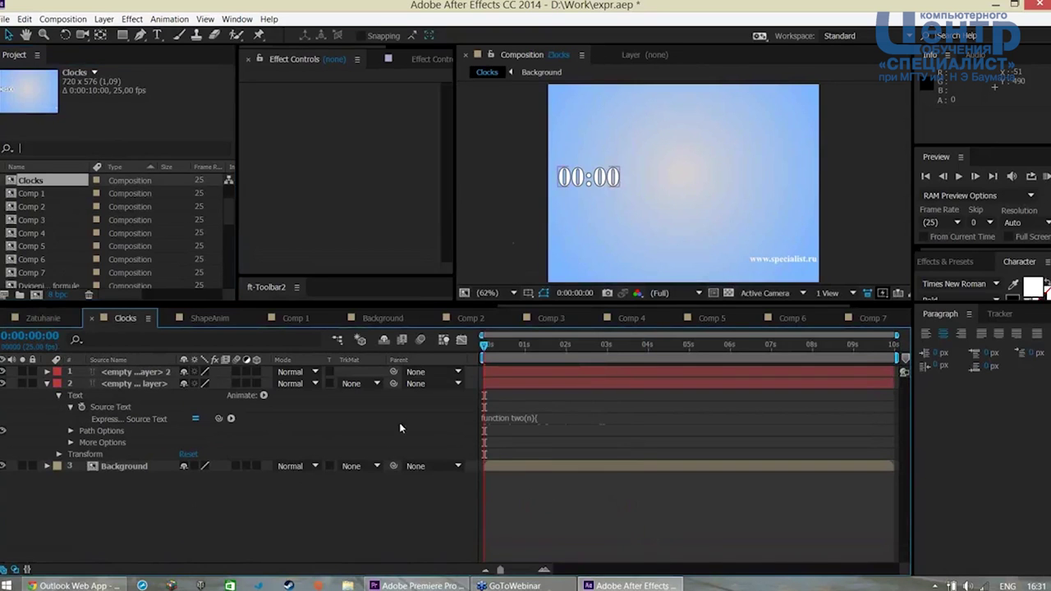
left_click(512, 420)
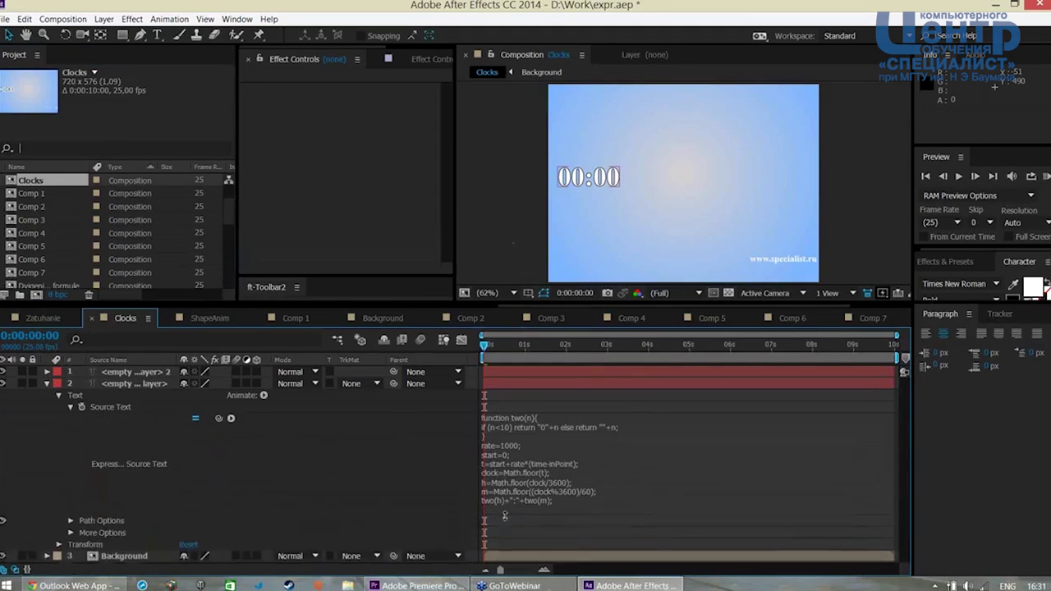
key("space")
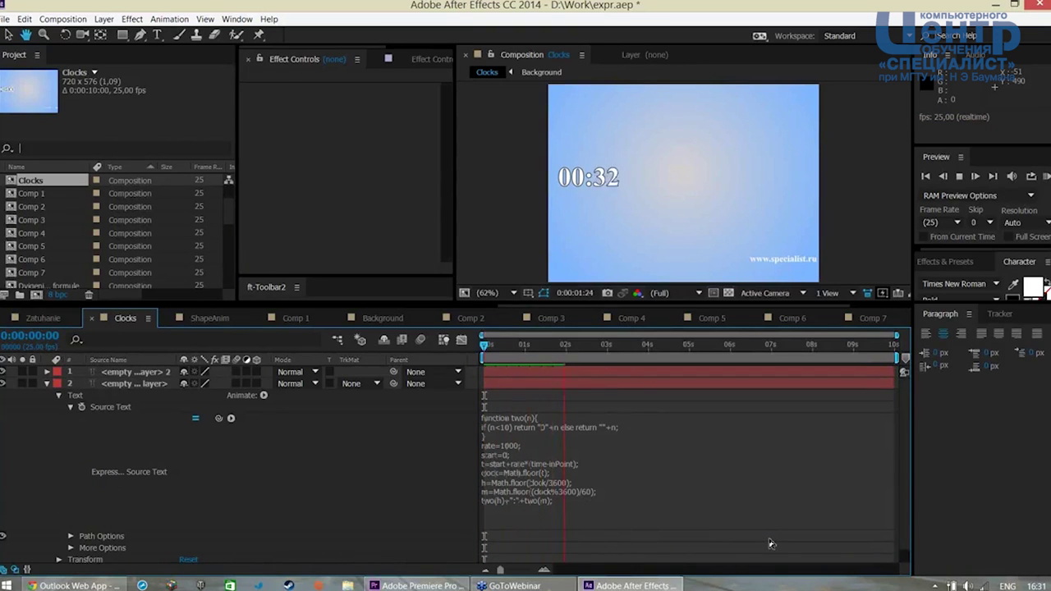
key("space")
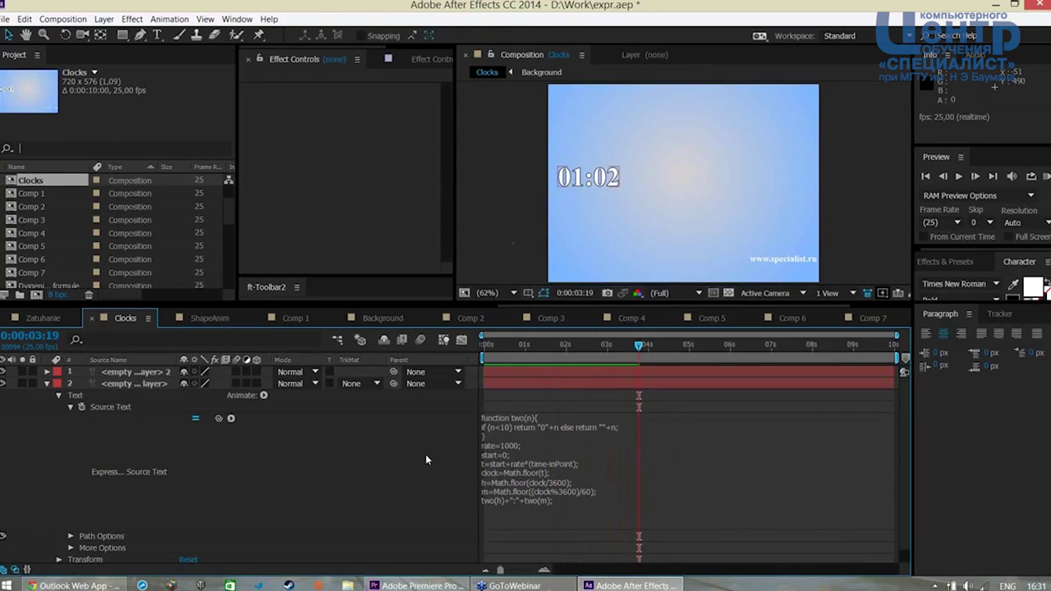
left_click(47, 384)
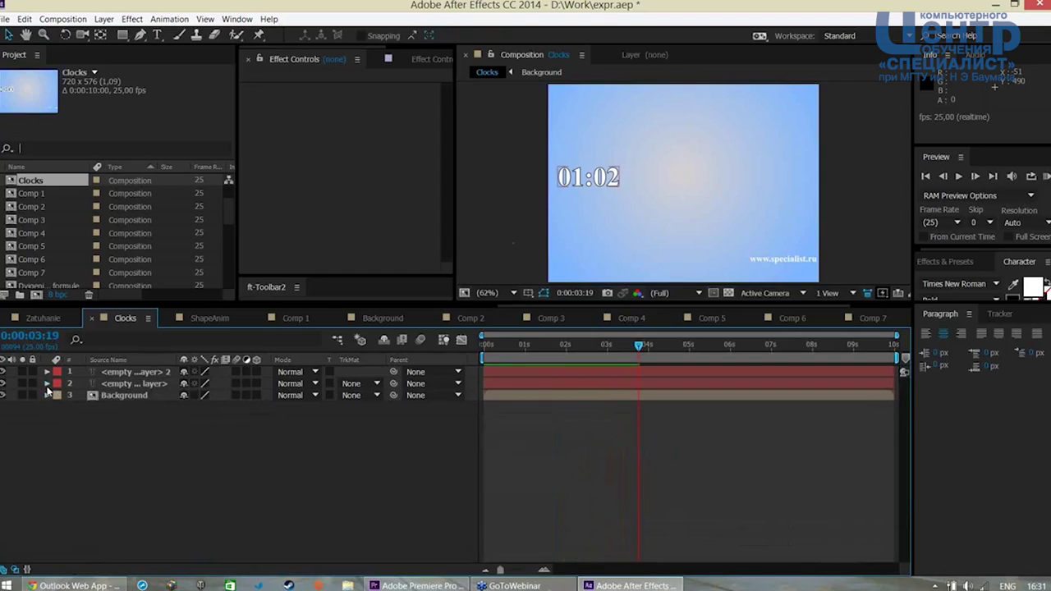
Move the 01:02 clock text toward the centre and make it larger
left_click(123, 383)
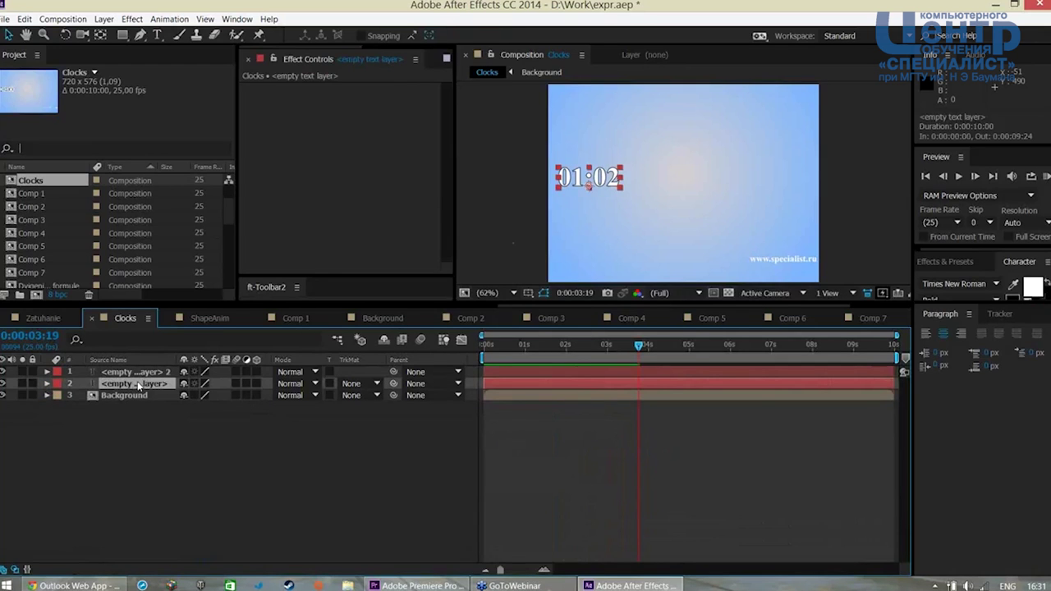
left_click_drag(612, 183, 698, 189)
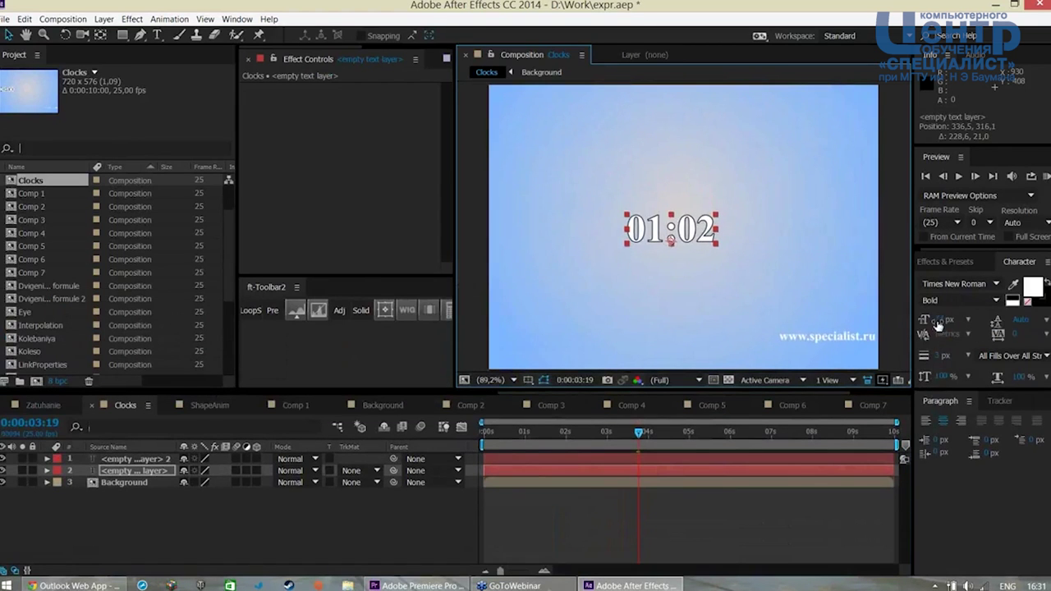
left_click_drag(942, 319, 971, 317)
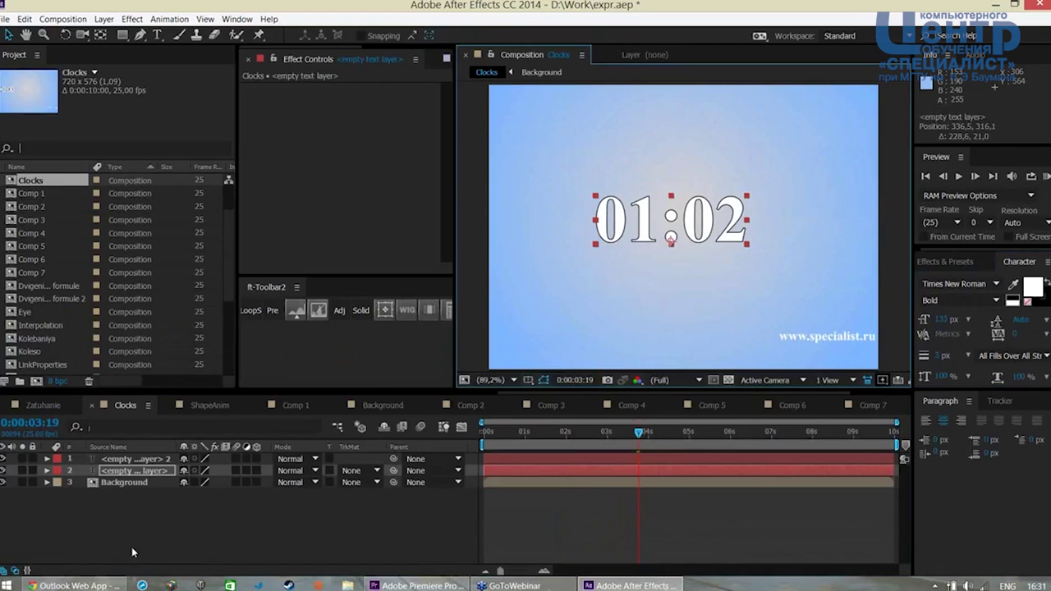
Reveal the Source Text expression (rate=1000, start=0) and preview the count to 01:41
left_click(140, 471)
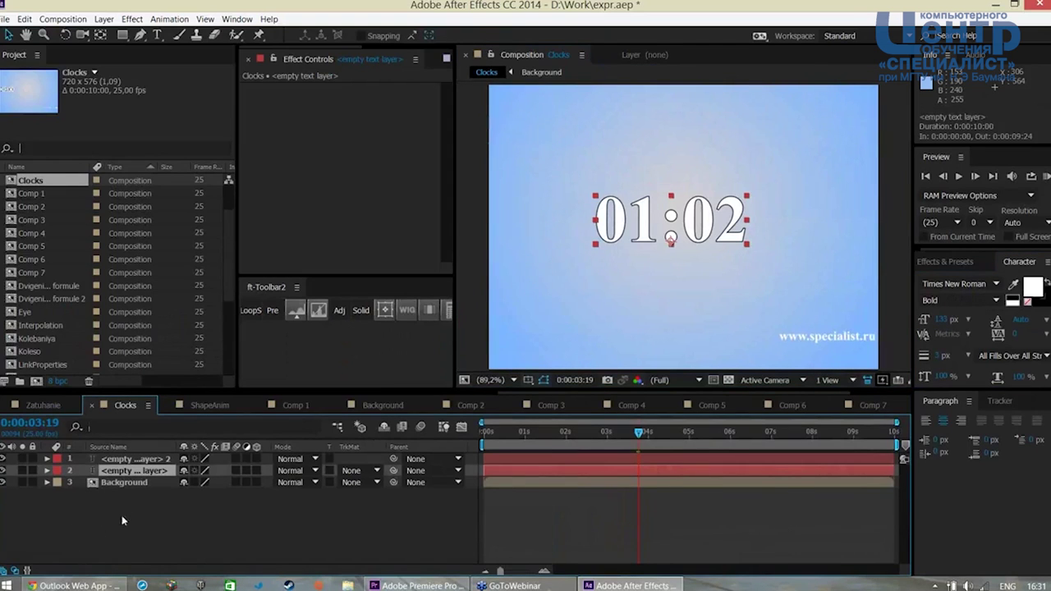
left_click(57, 471)
left_click(47, 471)
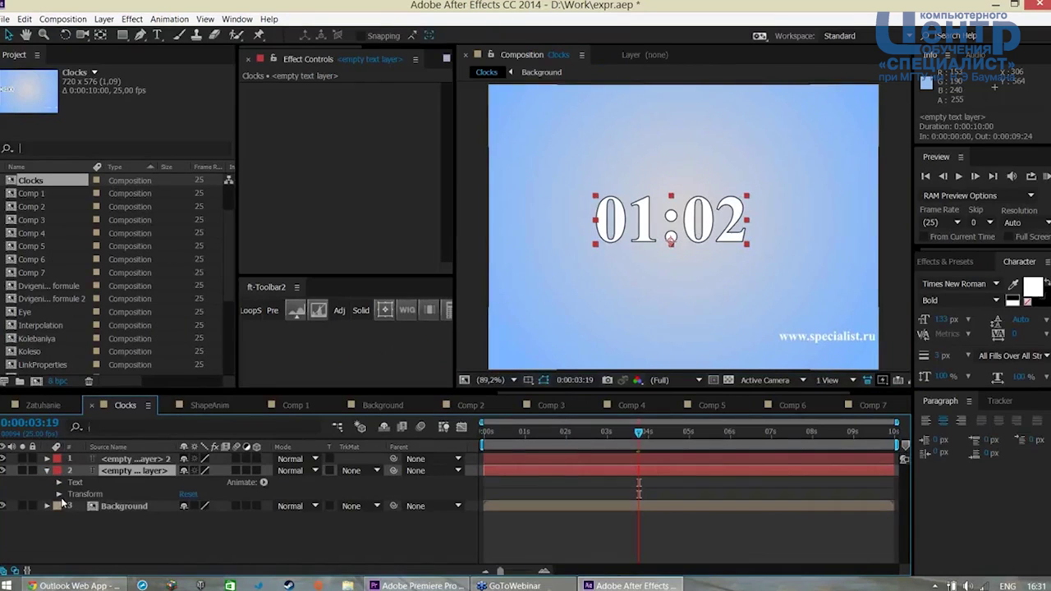
left_click(58, 482)
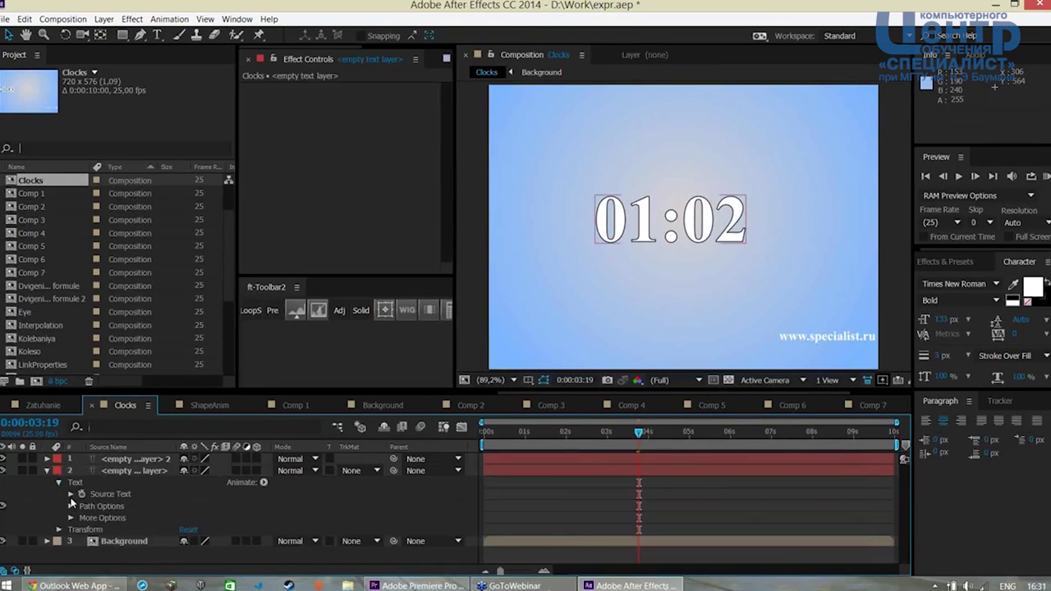
left_click(71, 493)
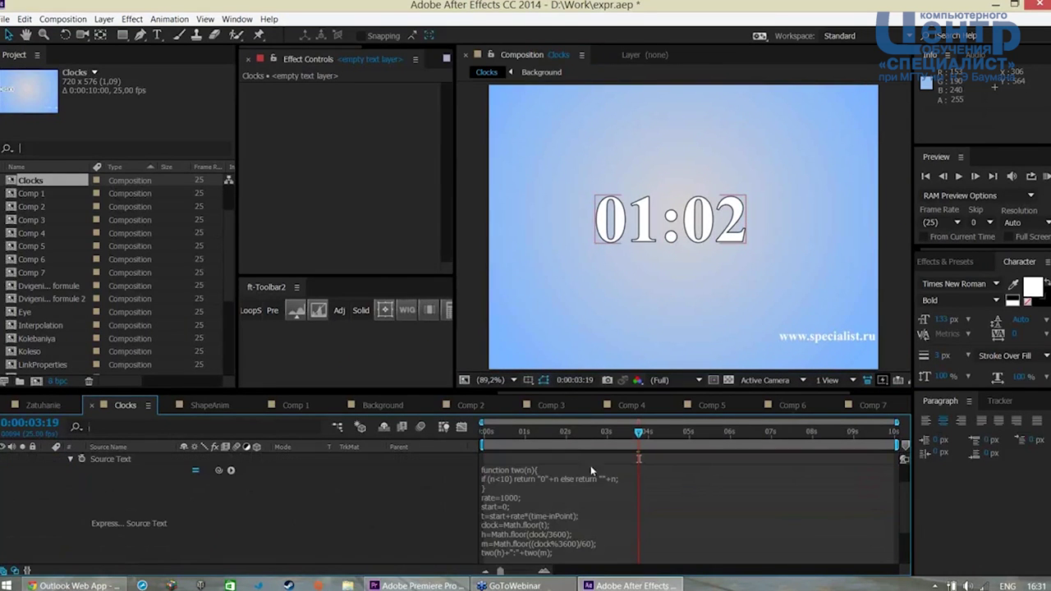
left_click_drag(604, 393, 613, 351)
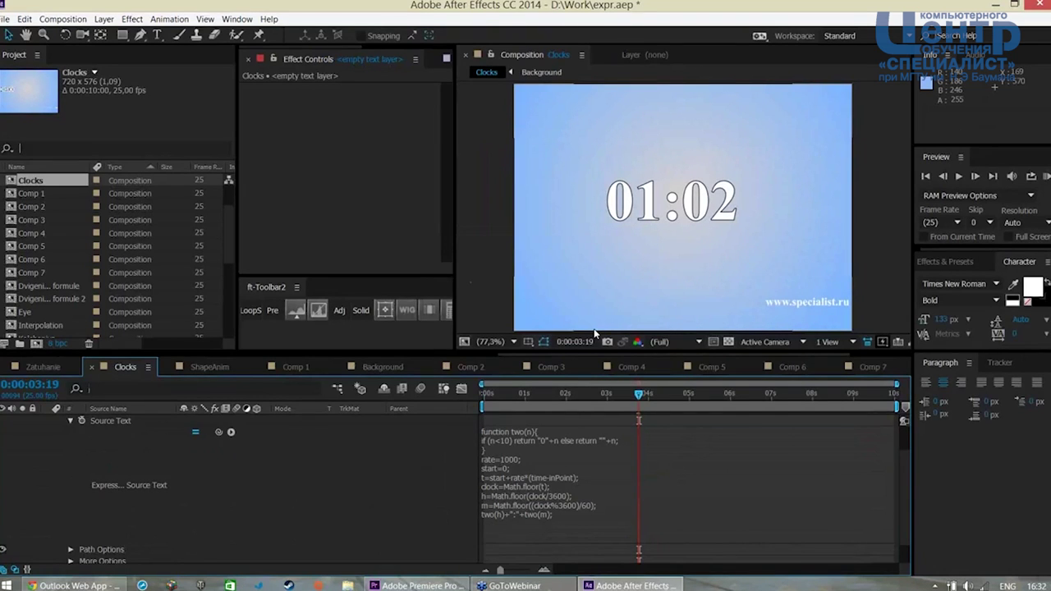
key("space")
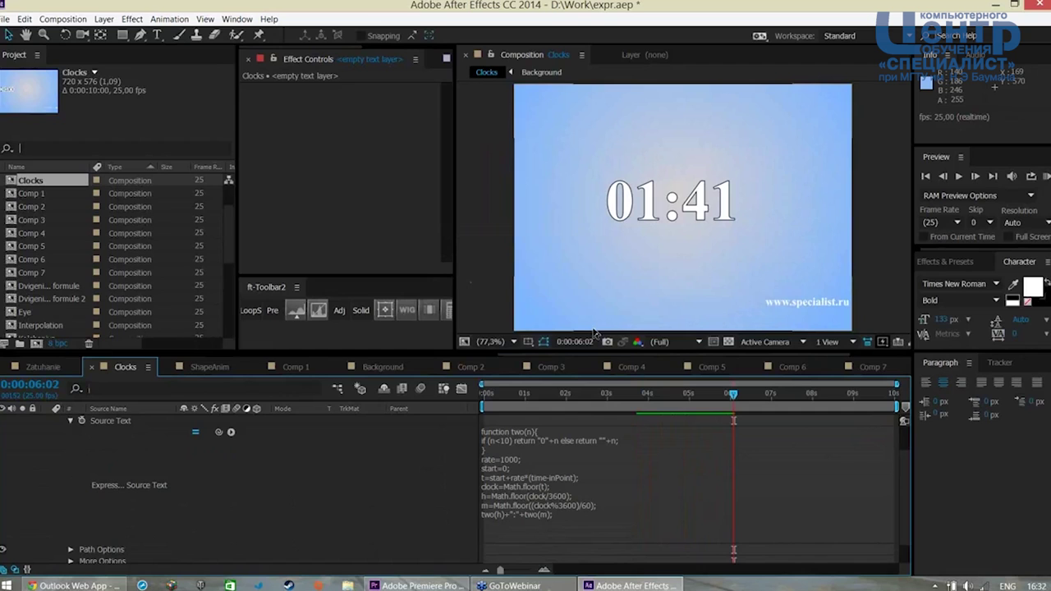
In ShapeAnim, reveal Shape Layer 1's Position expression in full
left_click(200, 367)
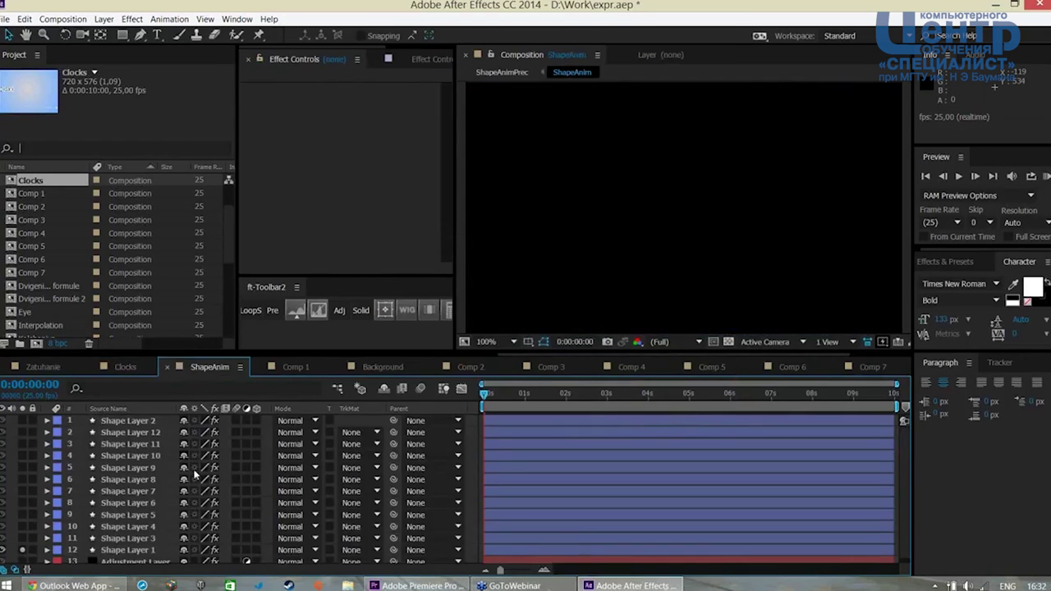
scroll(111, 562, "down", 1)
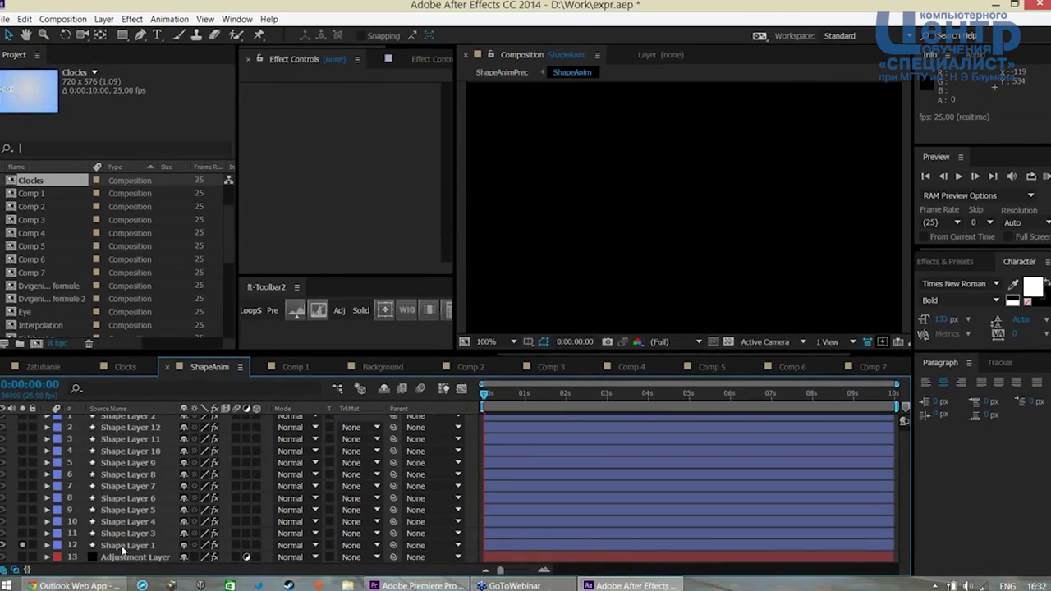
left_click(124, 545)
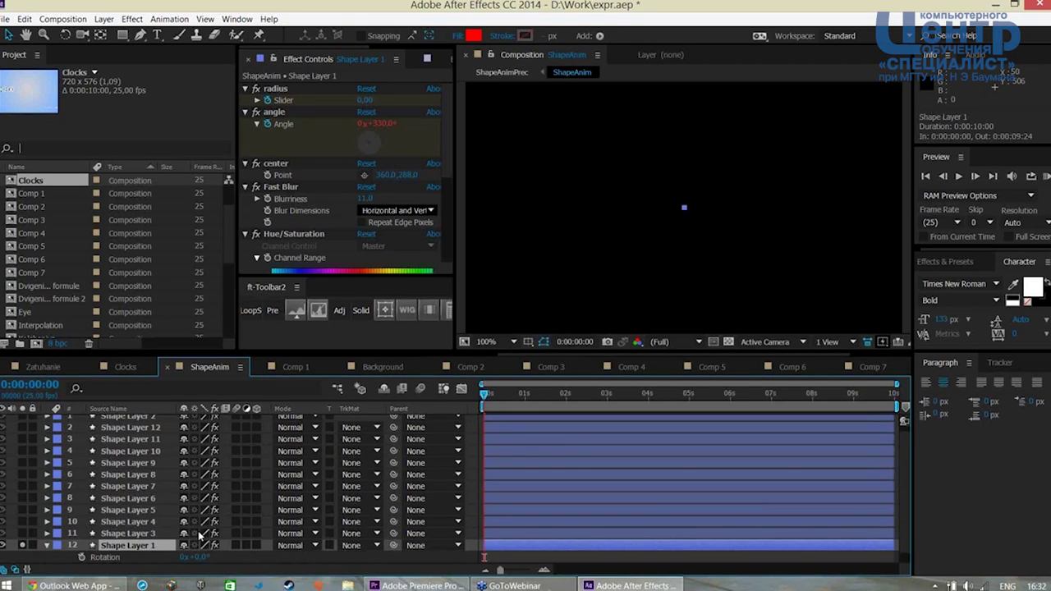
key("r")
key("p")
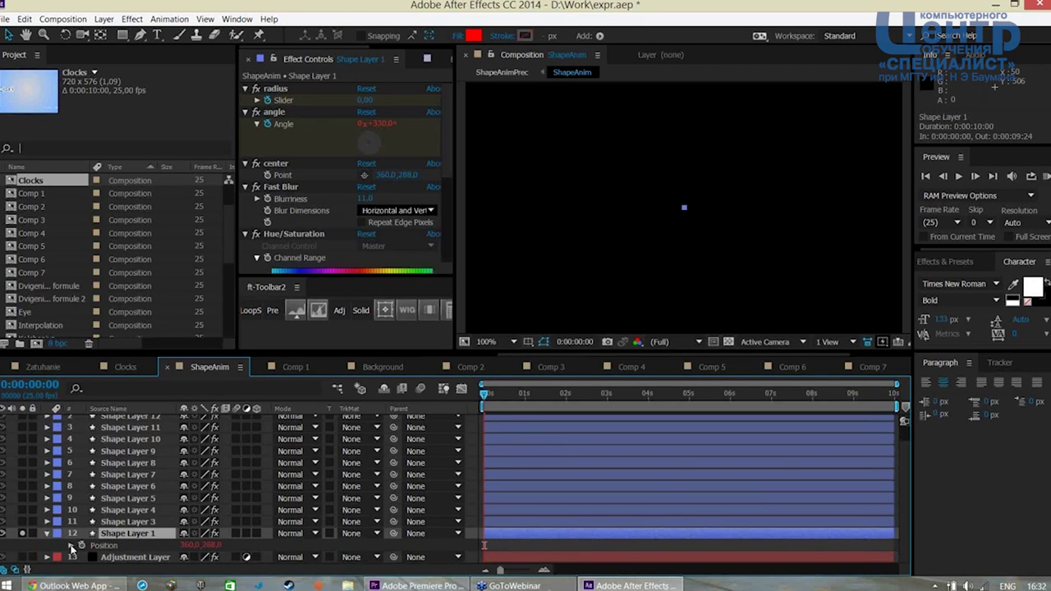
left_click(71, 546)
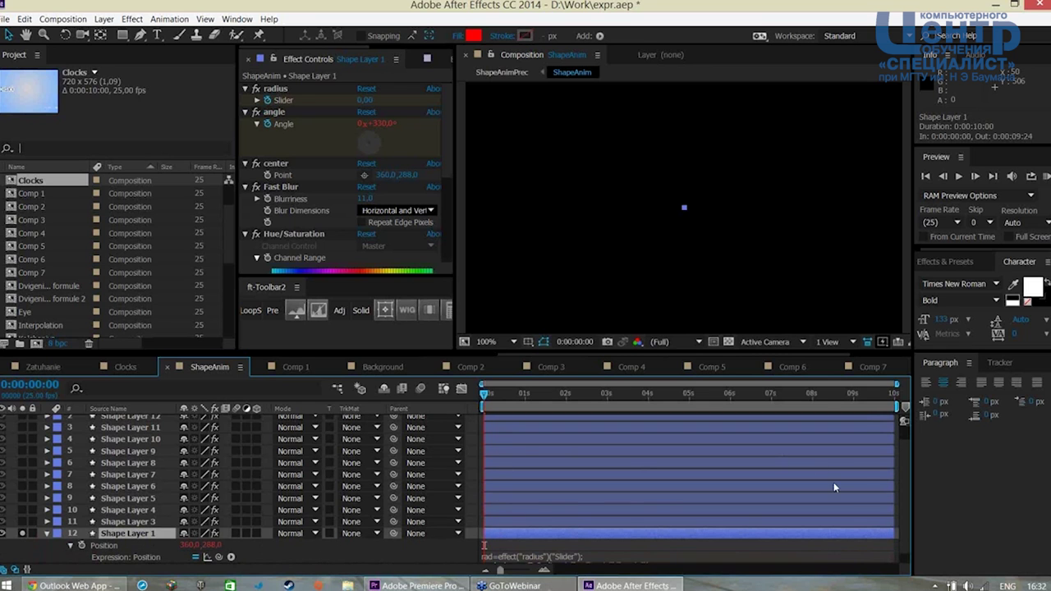
left_click_drag(474, 350, 474, 269)
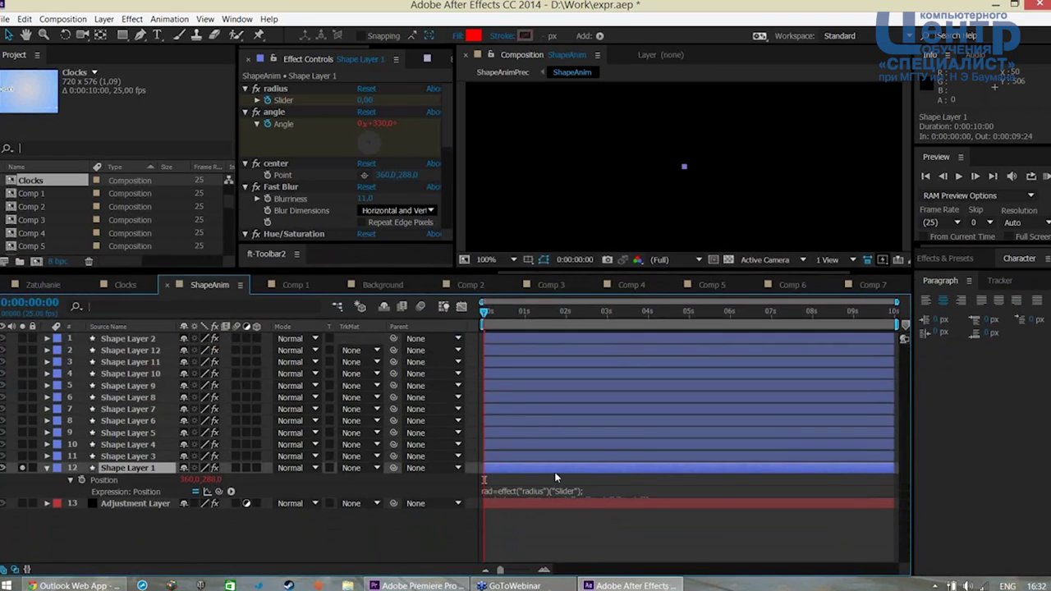
mouse_move(488, 502)
left_mouse_down()
mouse_move(500, 562)
mouse_move(501, 546)
left_mouse_up()
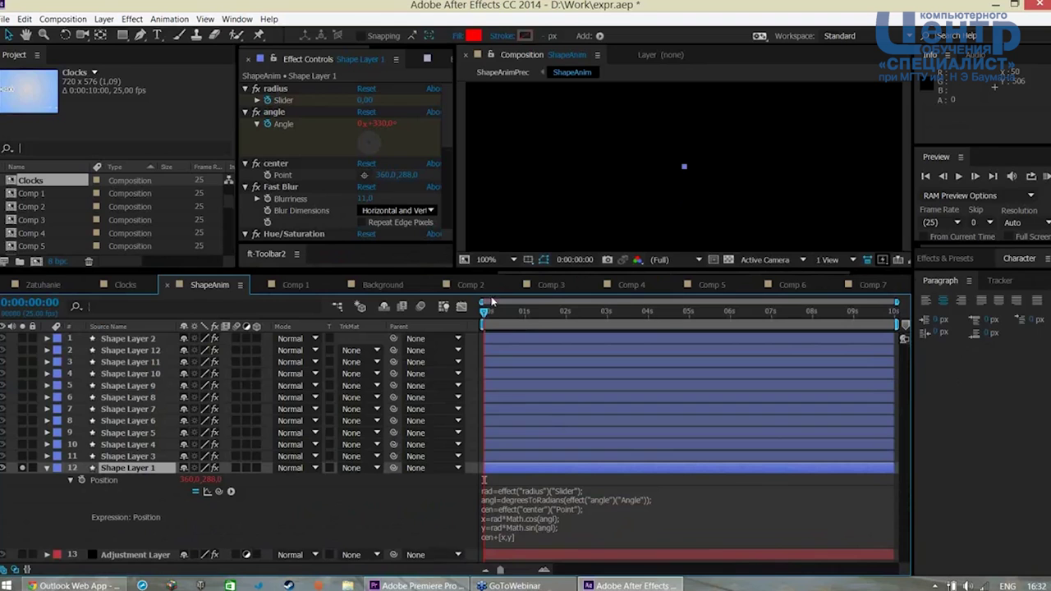
Scrub around one second to watch the dot circle around
left_click_drag(487, 316, 527, 323)
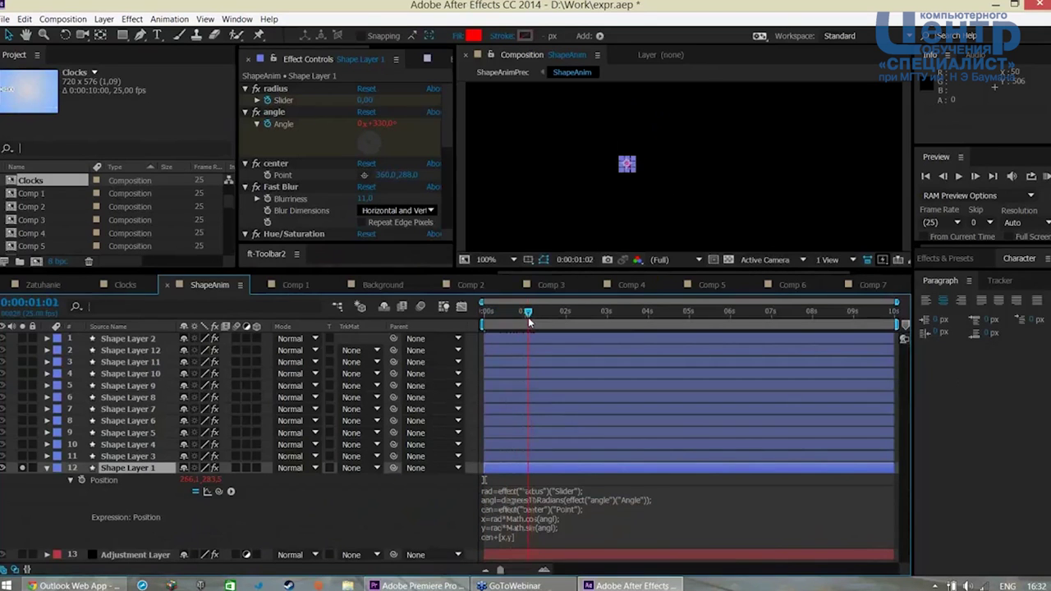
left_click(408, 526)
left_click_drag(528, 317, 510, 327)
mouse_move(545, 330)
left_mouse_down()
mouse_move(596, 337)
mouse_move(518, 333)
mouse_move(536, 329)
left_mouse_up()
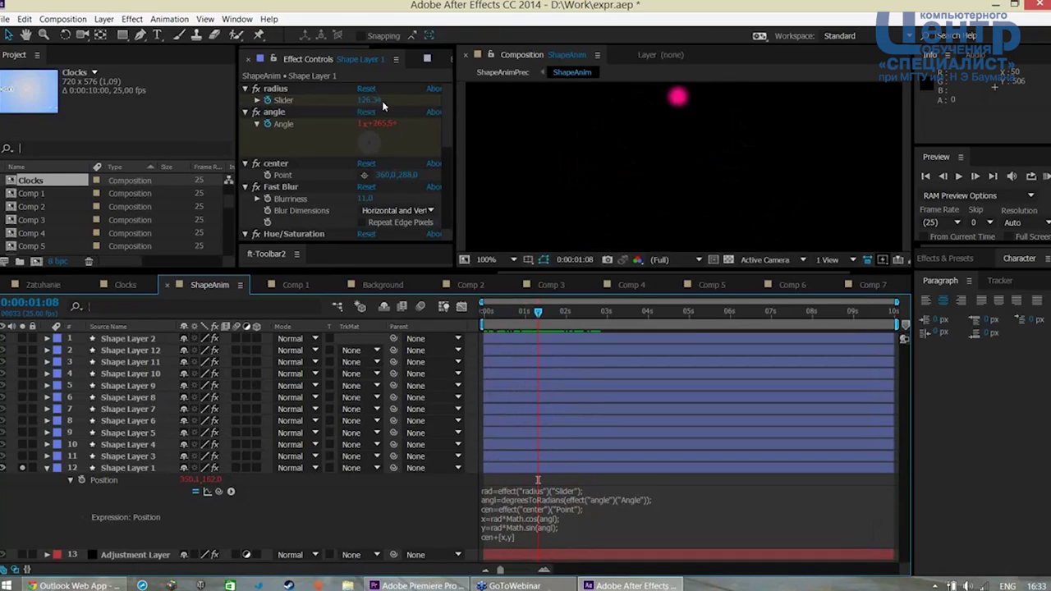
Try radius 105.34, undo it, shift the center point right, and return to the start
left_click_drag(376, 105, 371, 127)
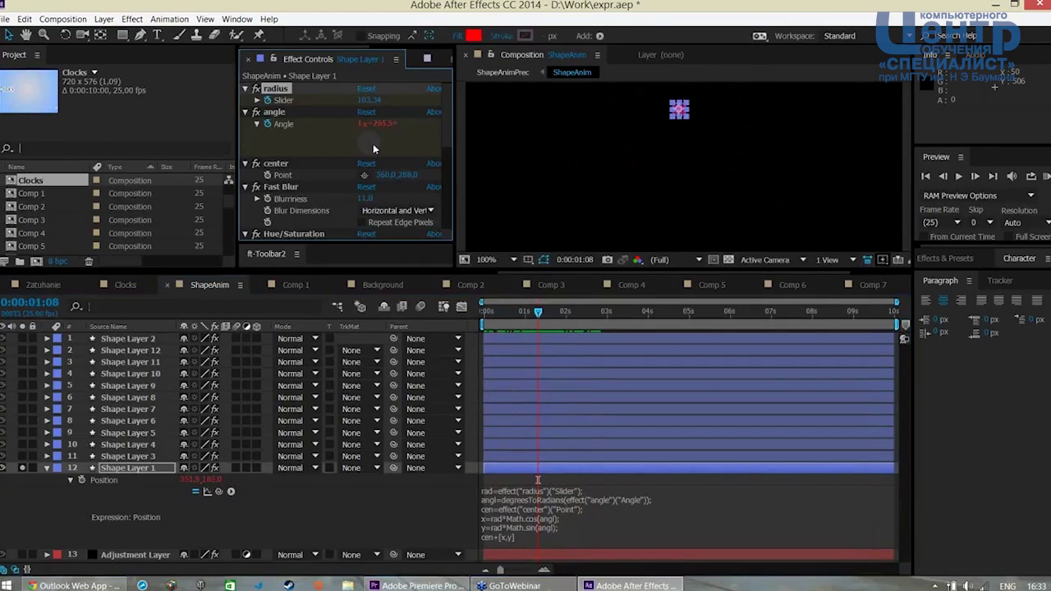
key("ctrl+z")
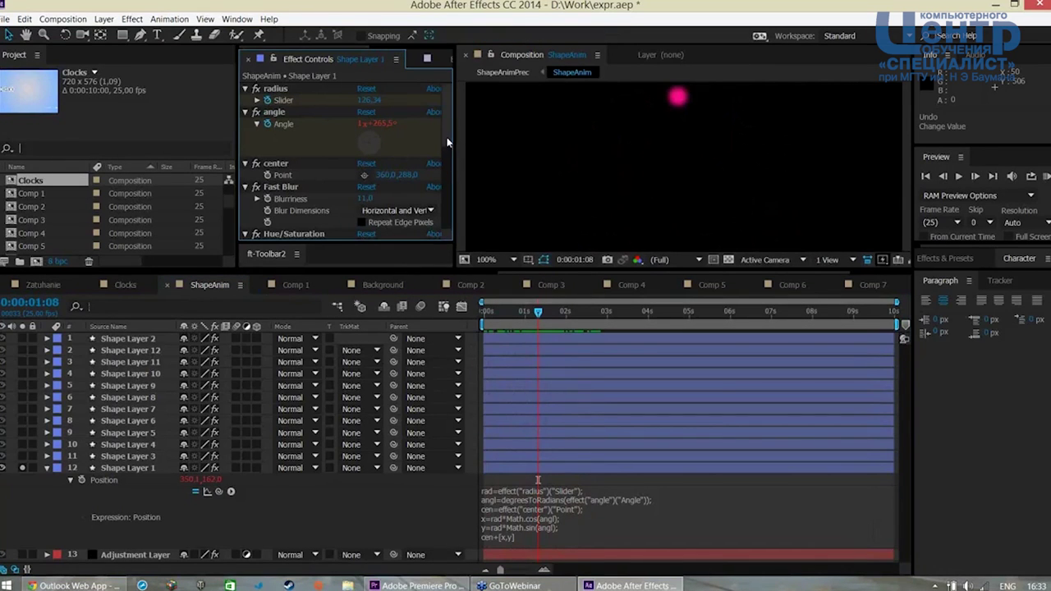
scroll(451, 152, "down", 1)
left_click(363, 163)
mouse_move(364, 171)
left_mouse_down()
mouse_move(424, 261)
mouse_move(484, 261)
left_mouse_up()
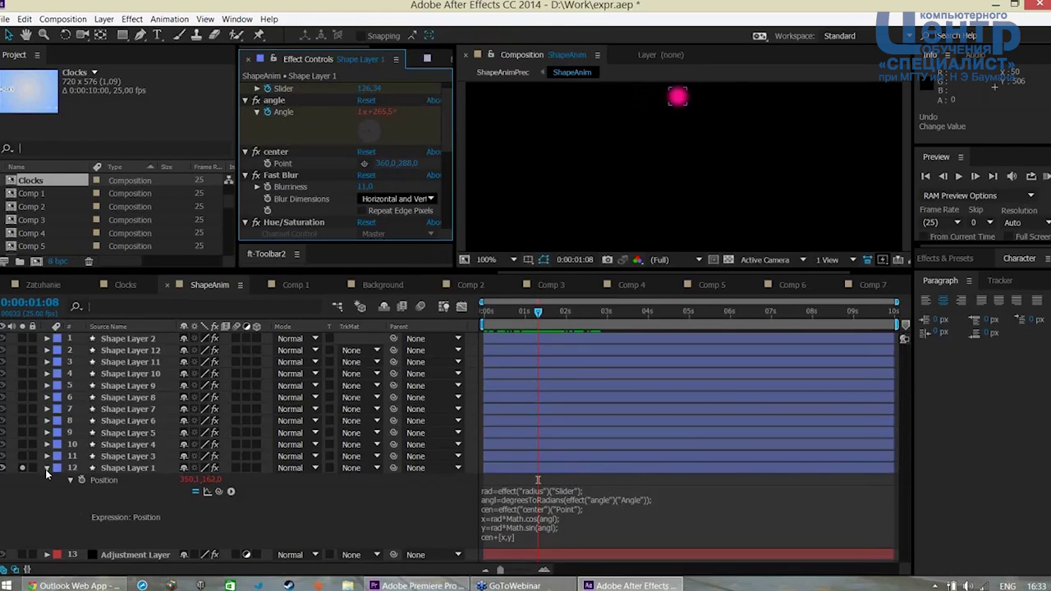
key("Home")
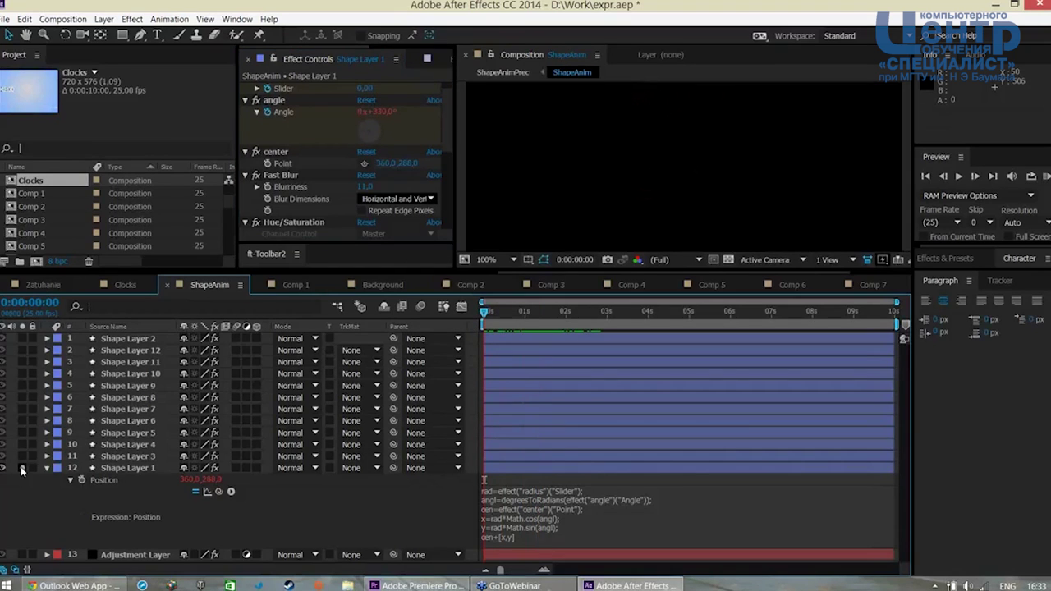
Scrub the ShapeAnim timeline until the ring of coloured dots appears, then switch to ShapeAnimPrec
left_click(46, 467)
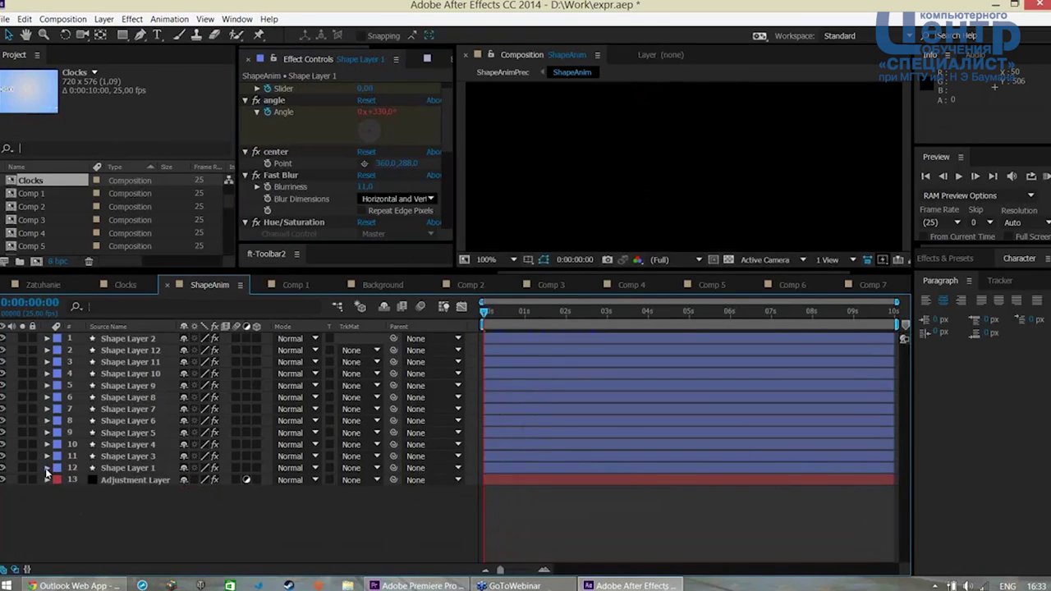
left_click_drag(484, 311, 497, 312)
left_click_drag(508, 268, 502, 427)
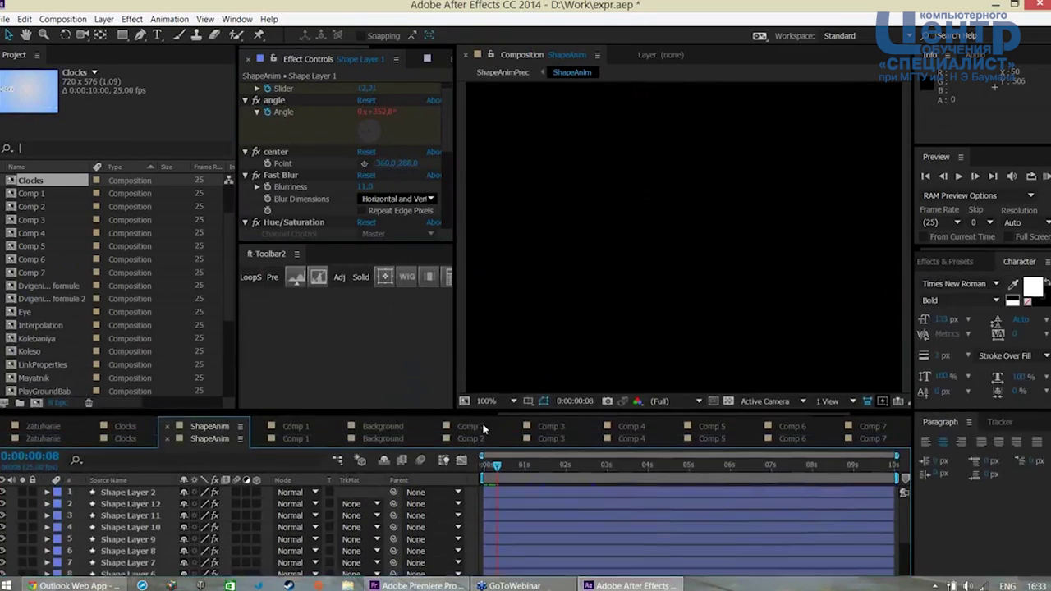
mouse_move(496, 472)
left_mouse_down()
mouse_move(592, 477)
mouse_move(529, 470)
left_mouse_up()
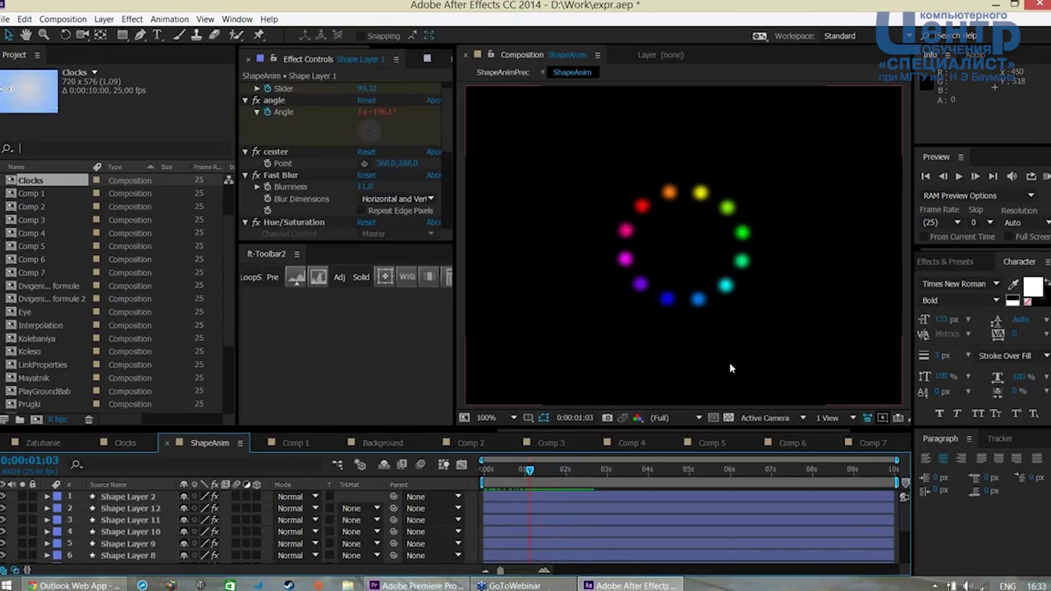
left_click(501, 72)
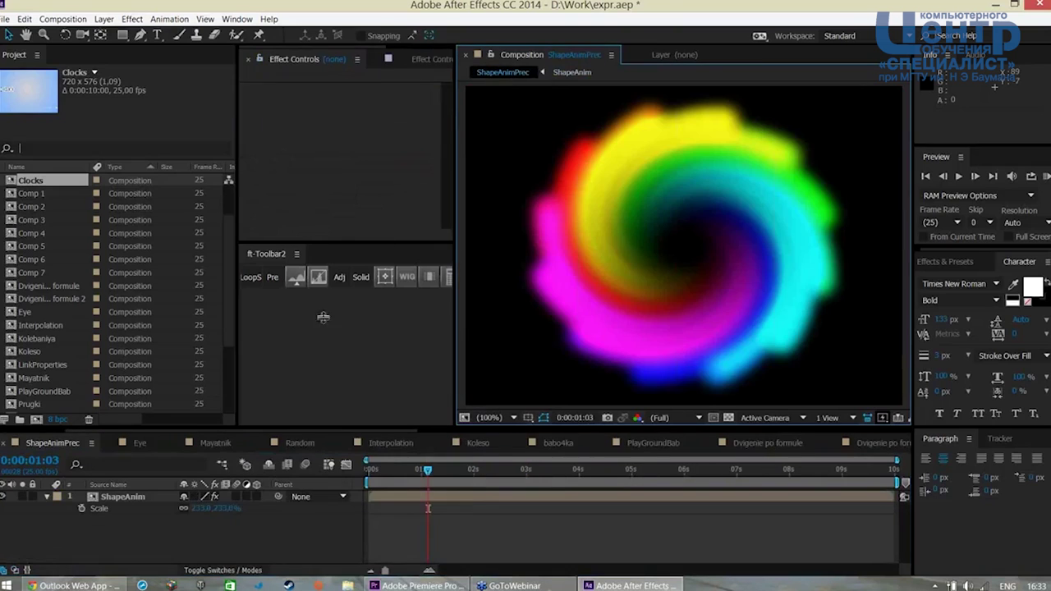
Inspect the ShapeAnim layer's Echo effect (echo time −0.020, decay 1.25) and preview the swirl from the start
left_click(122, 497)
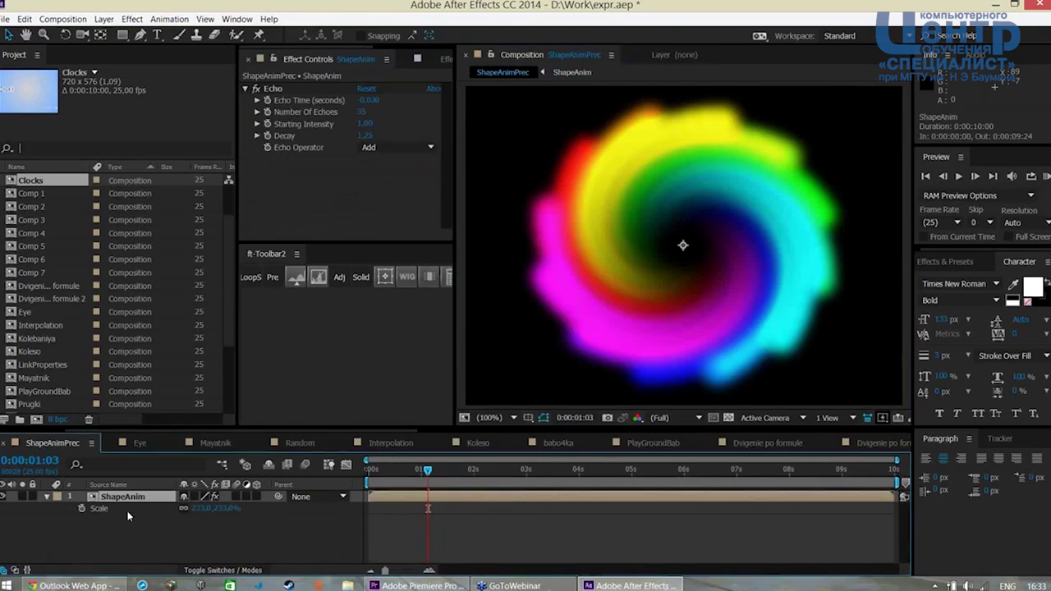
left_click(273, 90)
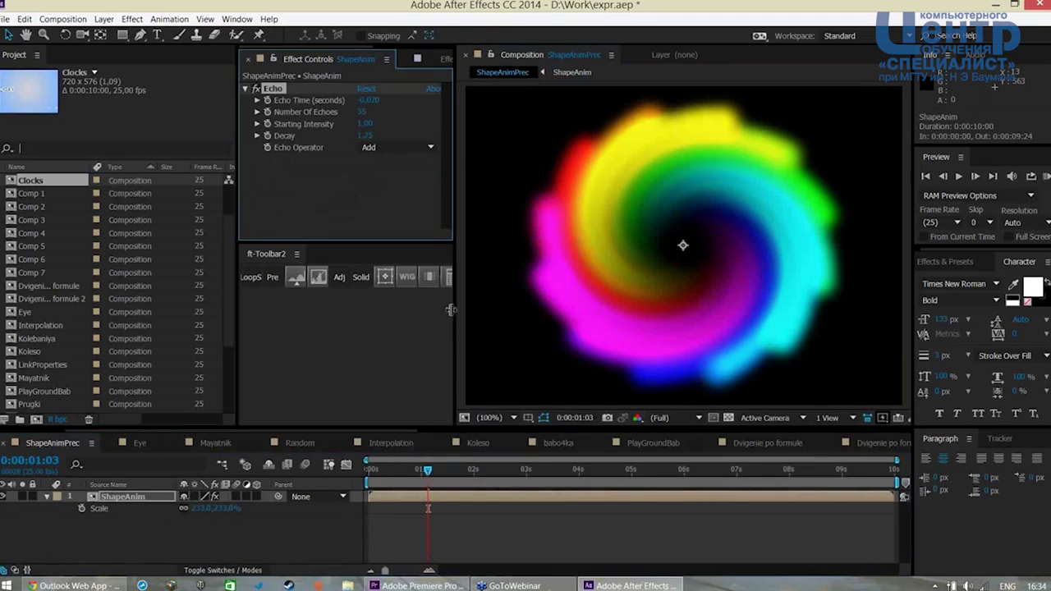
left_click_drag(425, 484, 368, 481)
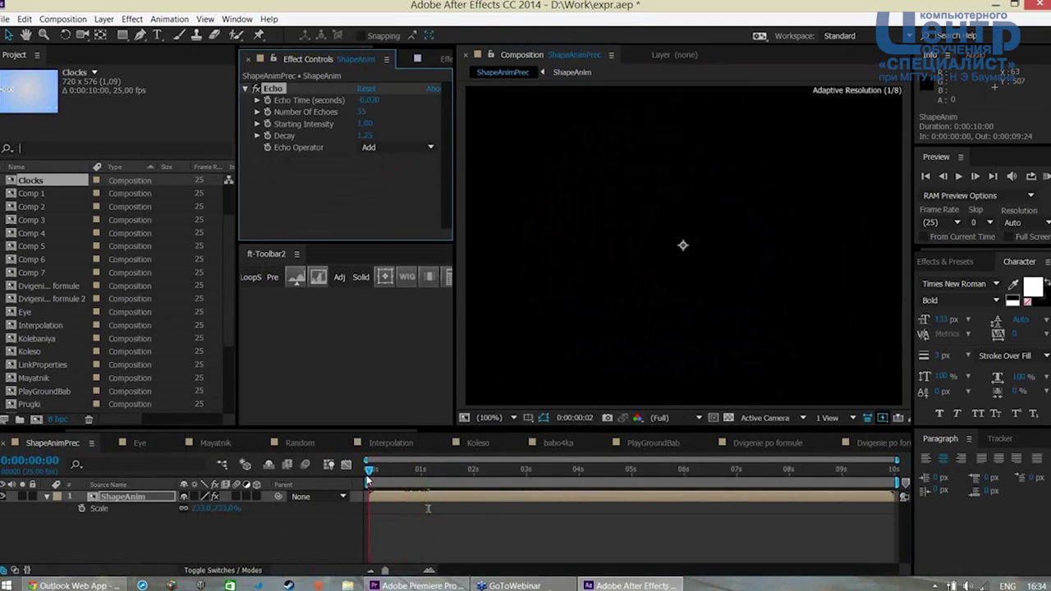
mouse_move(368, 481)
left_mouse_down()
mouse_move(518, 477)
mouse_move(369, 477)
left_mouse_up()
left_click(281, 549)
key("space")
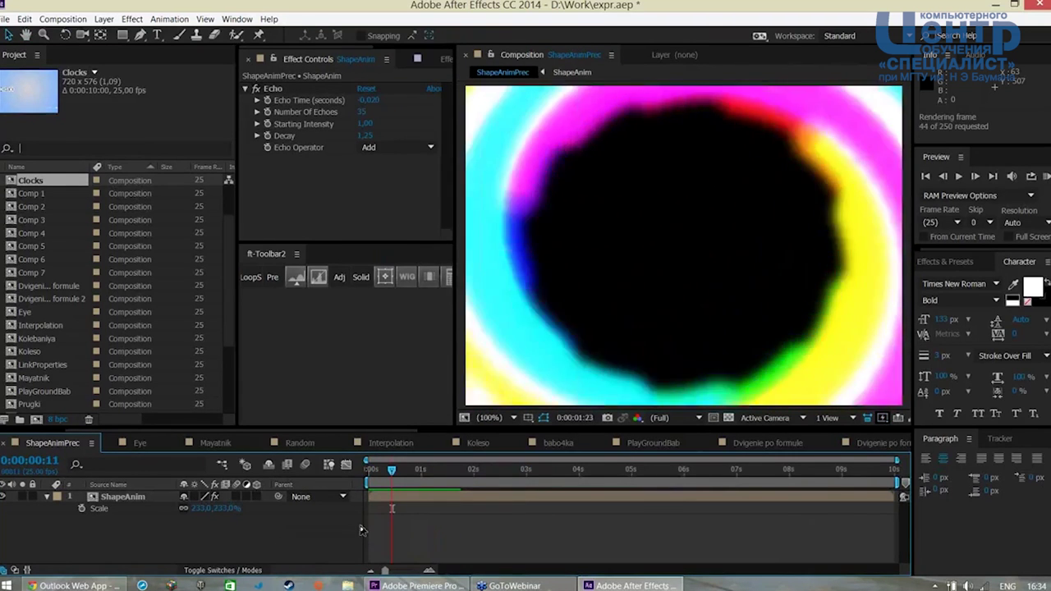